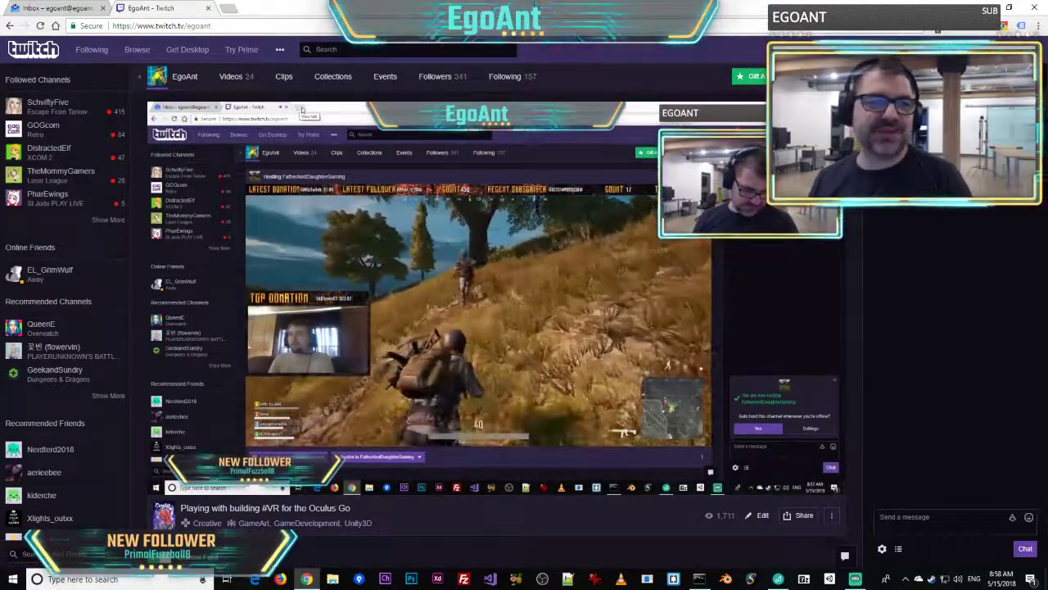
- Close the Twitch page and open the mixer.com/egoant channel page in a new browser tab
click(208, 8)
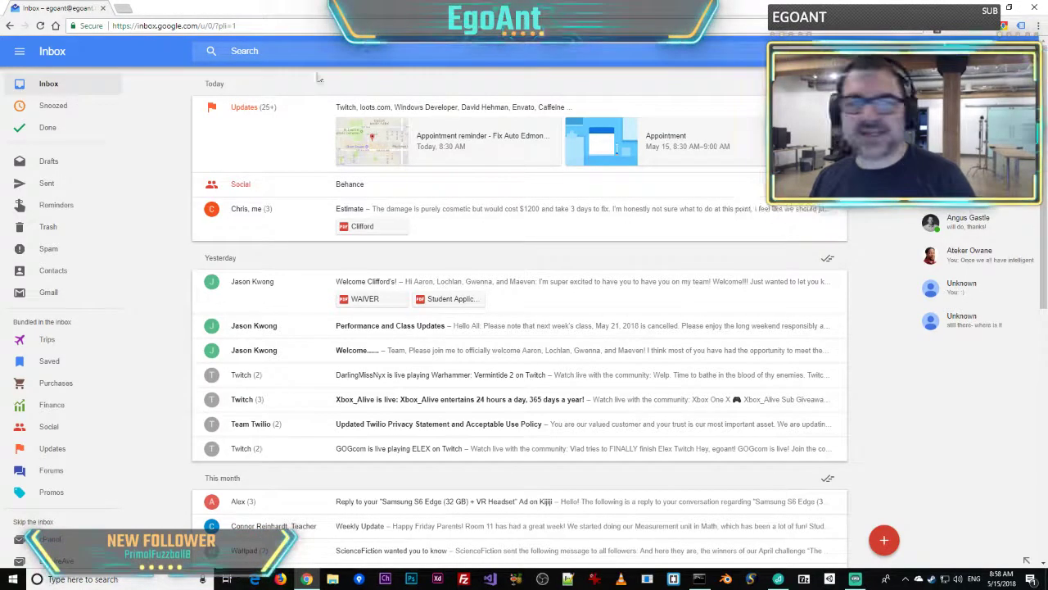
key(ctrl+t)
text(mixer)
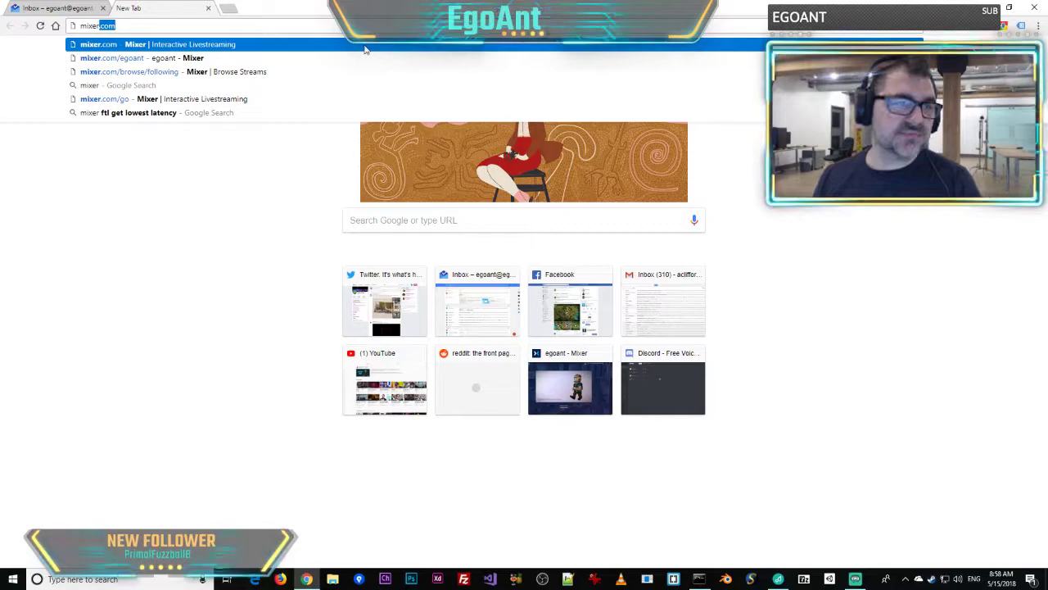
key(Down)
key(Return)
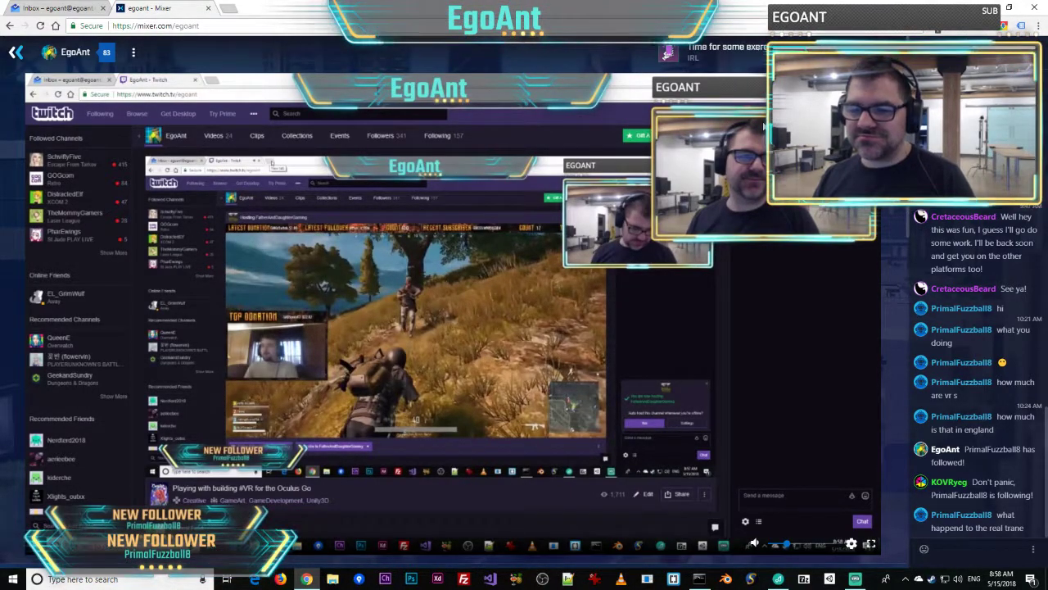
- Open the Mixer channel's management page at its broadcast settings
click(132, 55)
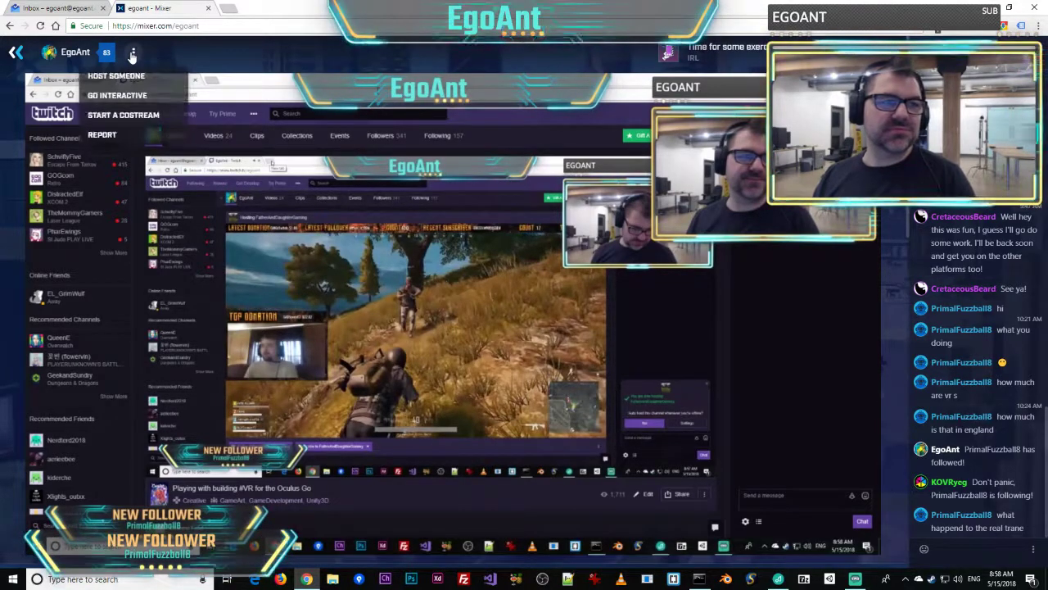
key(ctrl+l)
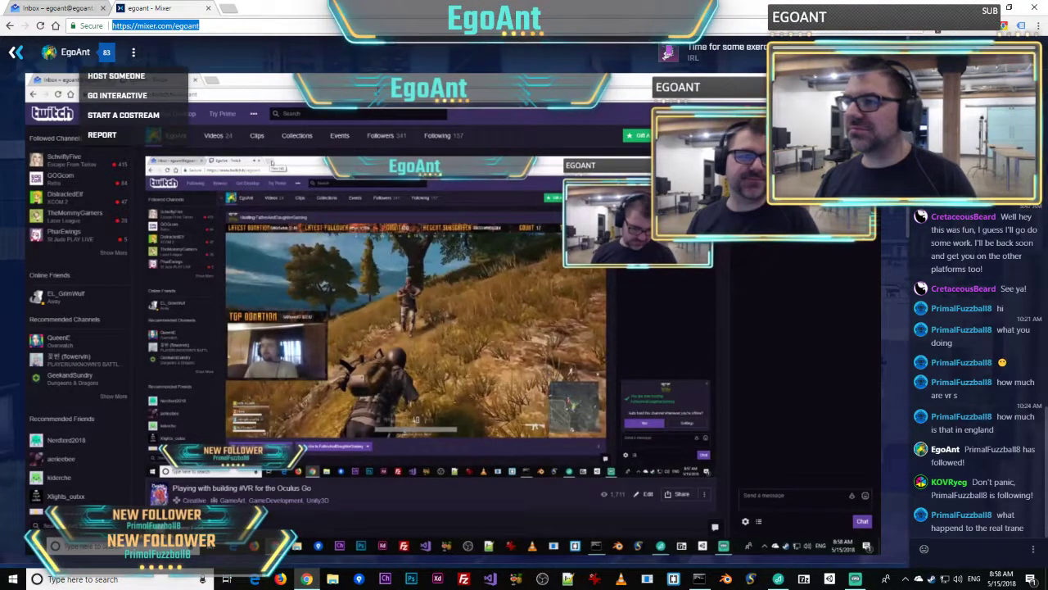
key(alt+Tab)
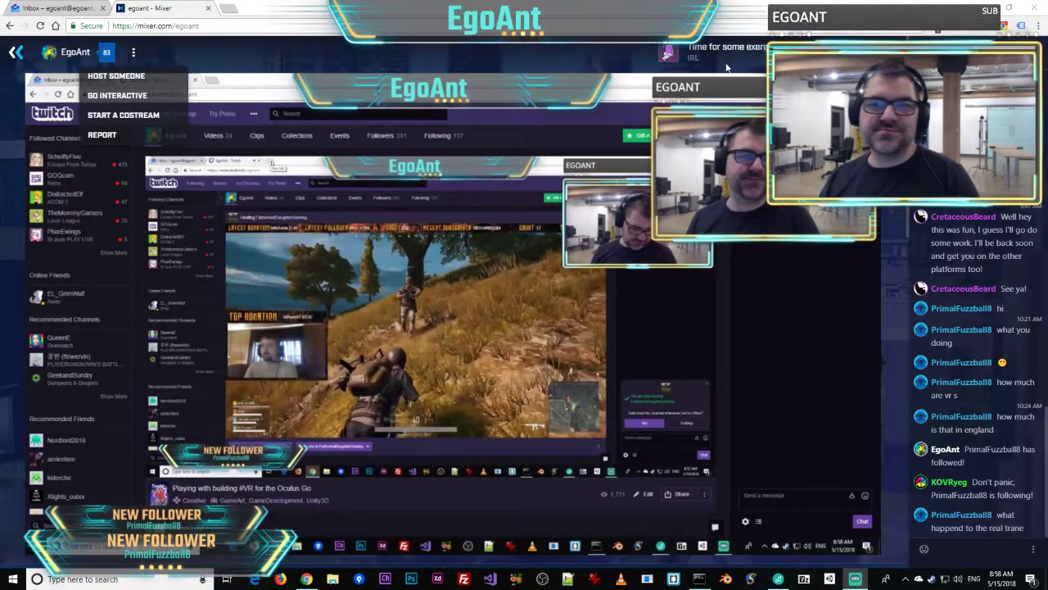
click(819, 122)
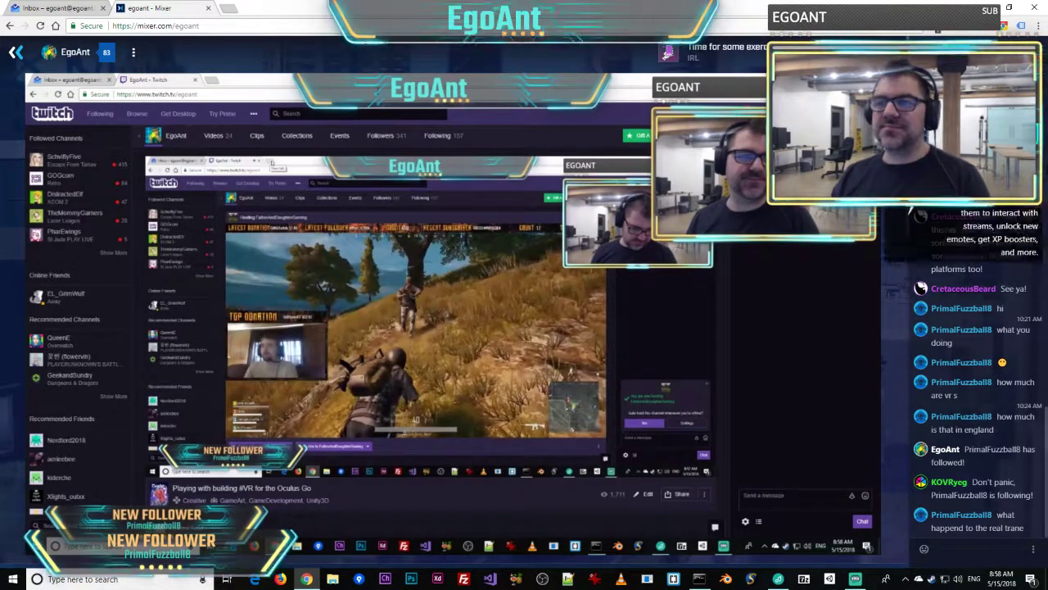
click(1024, 53)
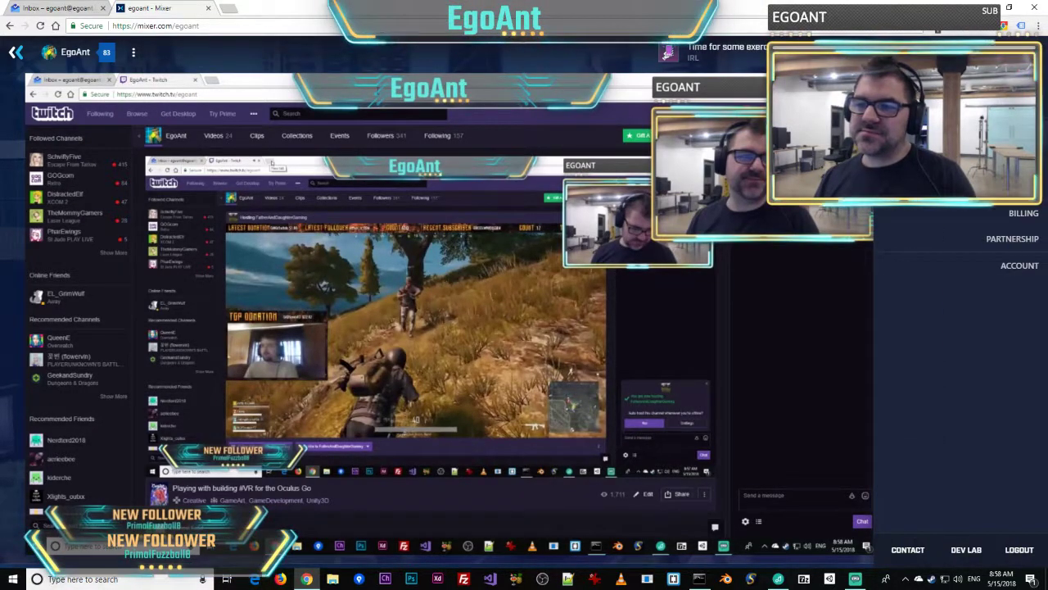
click(1005, 187)
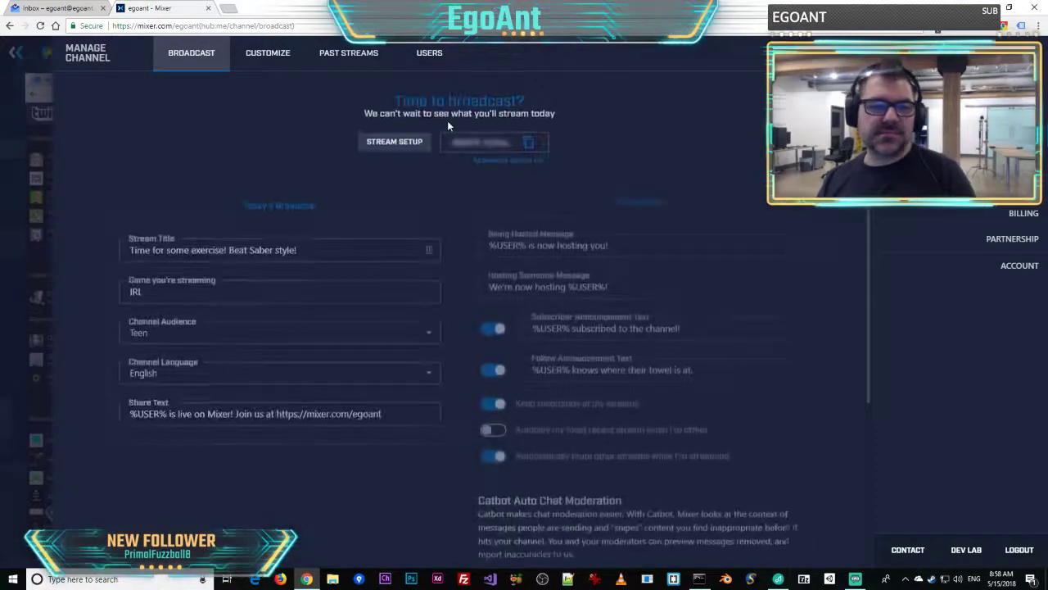
- Clear the desktop, move the music player and Unity Hub windows aside, and open the Oculus Dice project from Unity Hub
key(super+d)
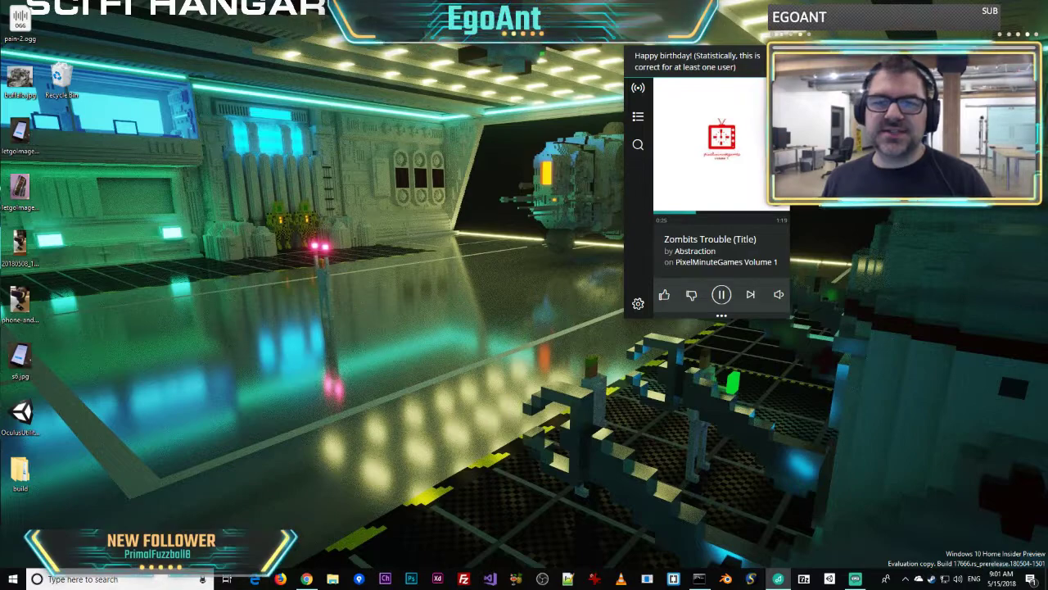
drag(697, 65, 711, 61)
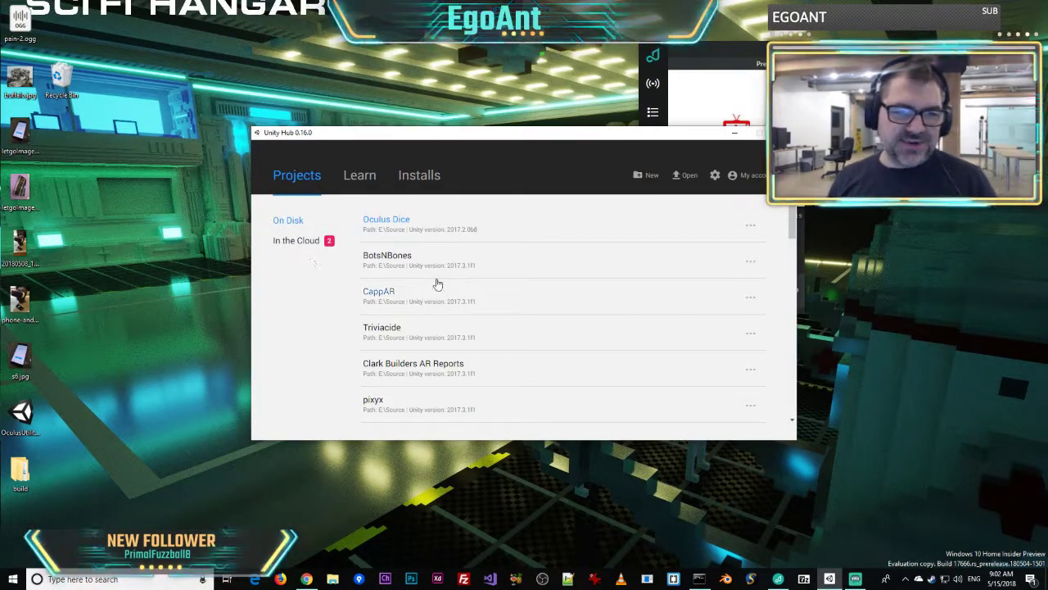
drag(539, 140, 556, 113)
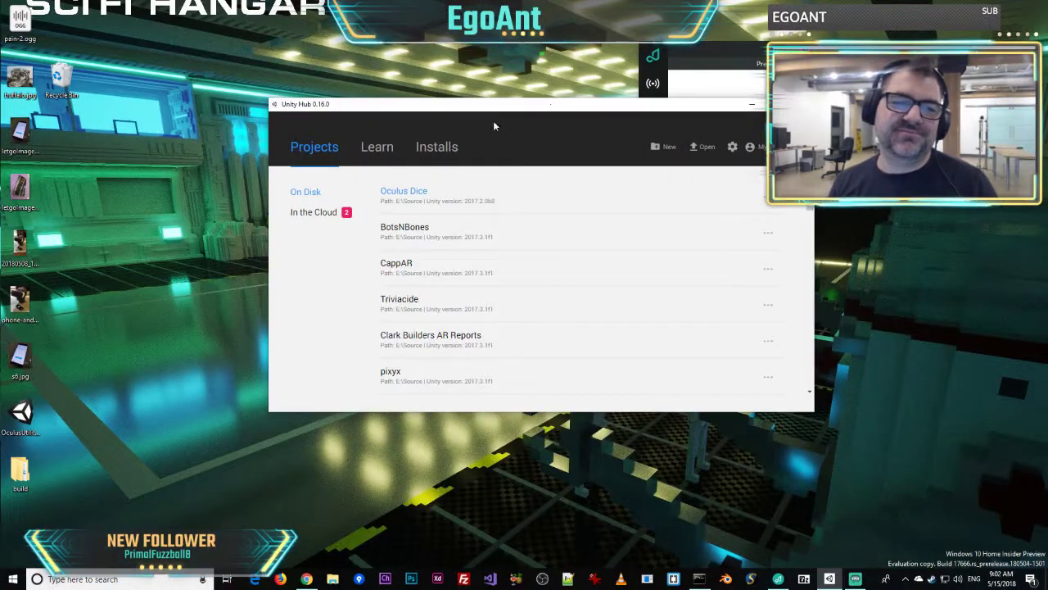
click(400, 195)
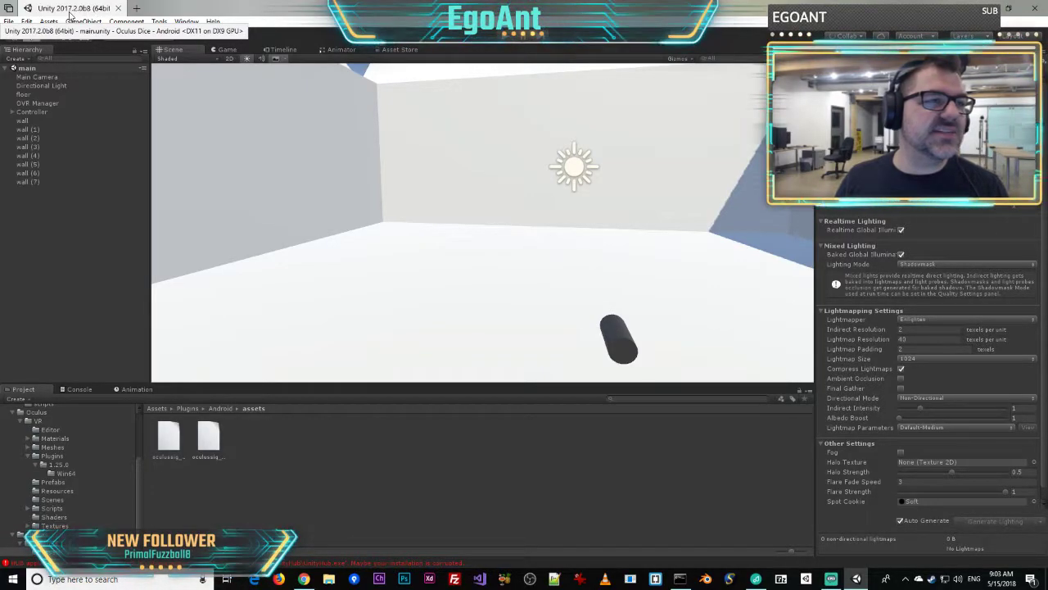
click(83, 148)
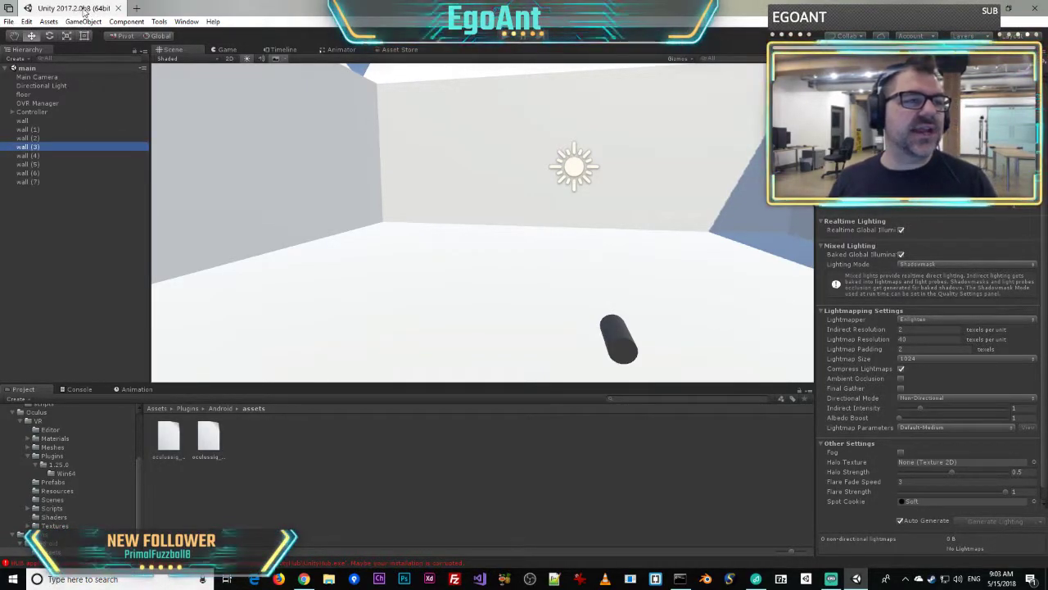
click(98, 245)
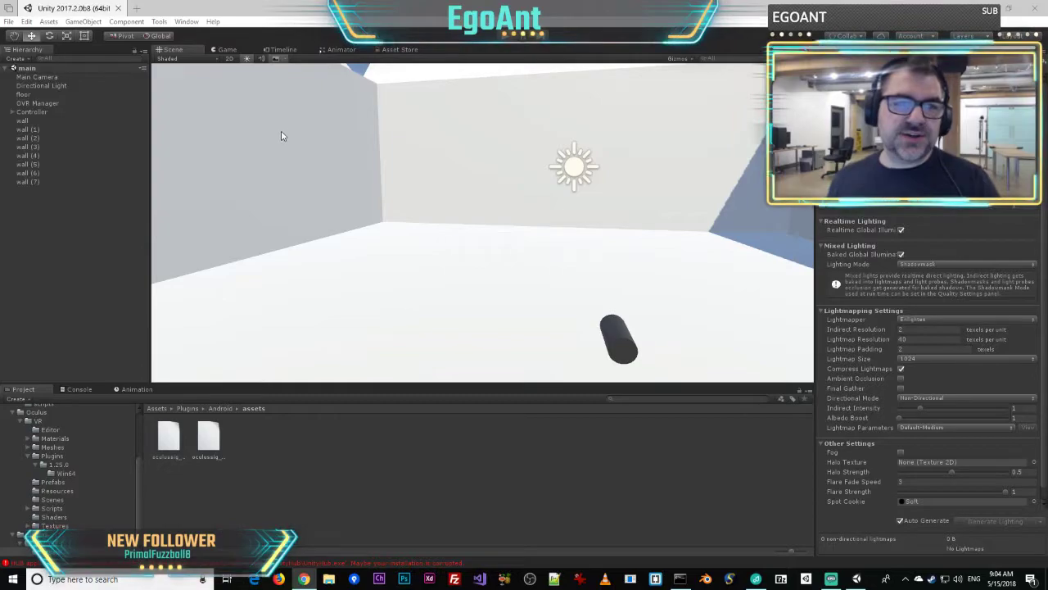
- Open the Asset Store in Unity, and accept the chat bot's update to v1.1.93, moving the updater window off this screen
click(401, 50)
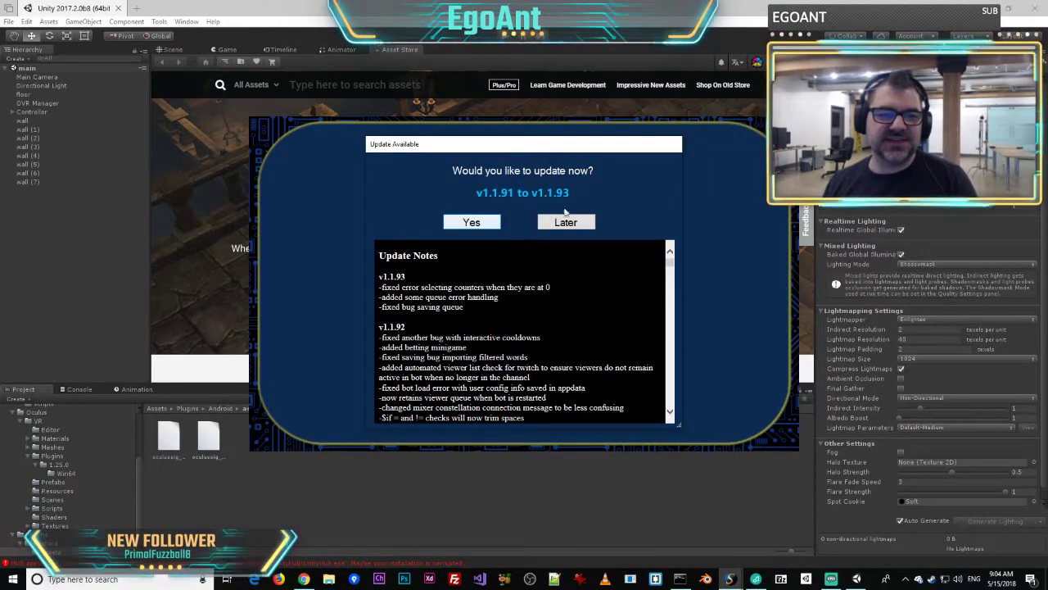
click(473, 224)
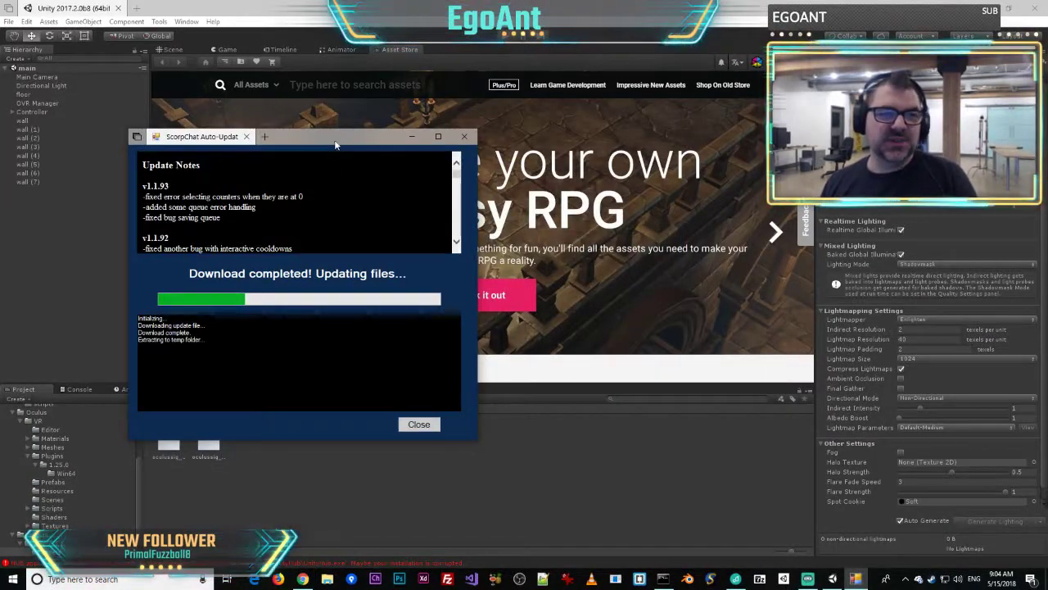
drag(339, 138, 1047, 90)
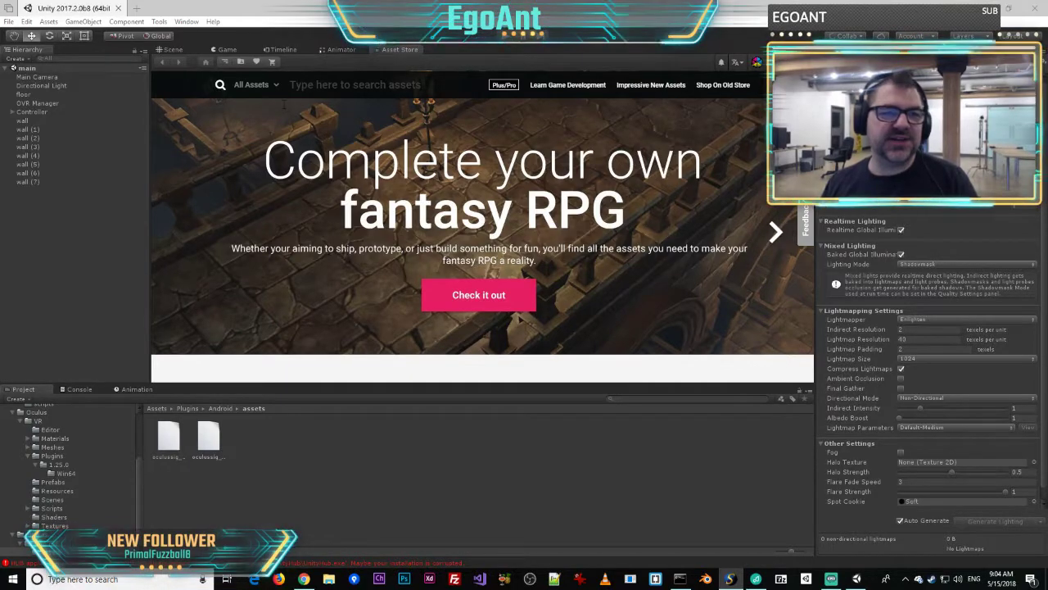
- Enter "probui" in the Asset Store search and try to open the suggested ProBuilder package
click(319, 85)
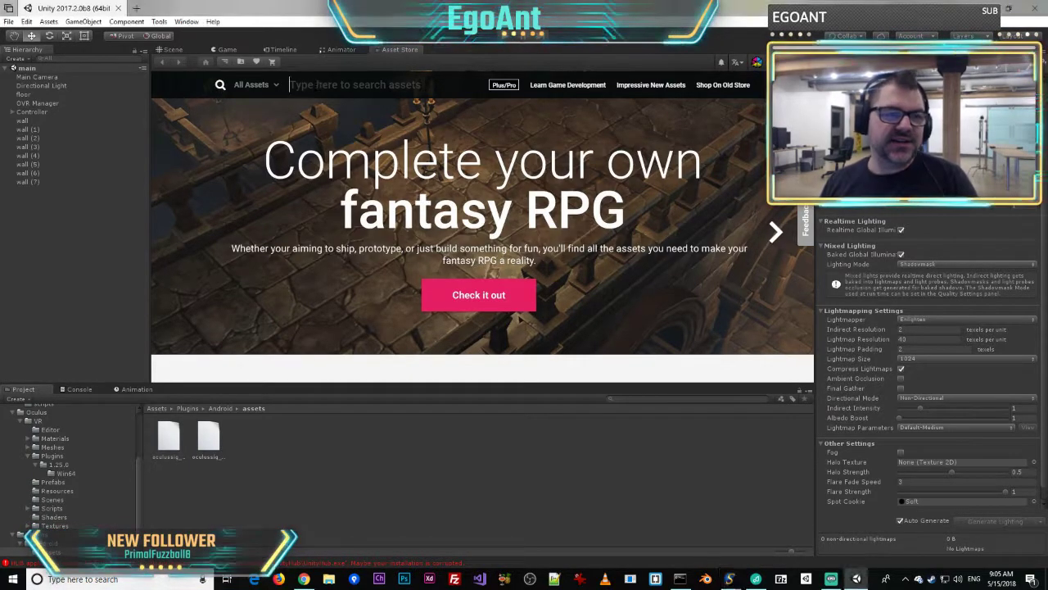
text(prob)
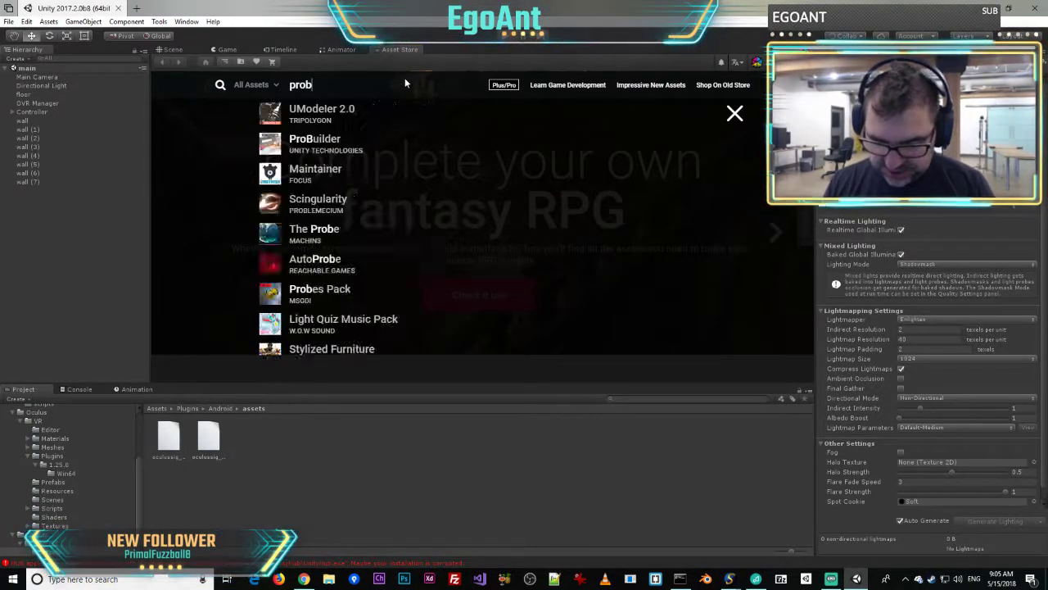
text(ui)
click(299, 145)
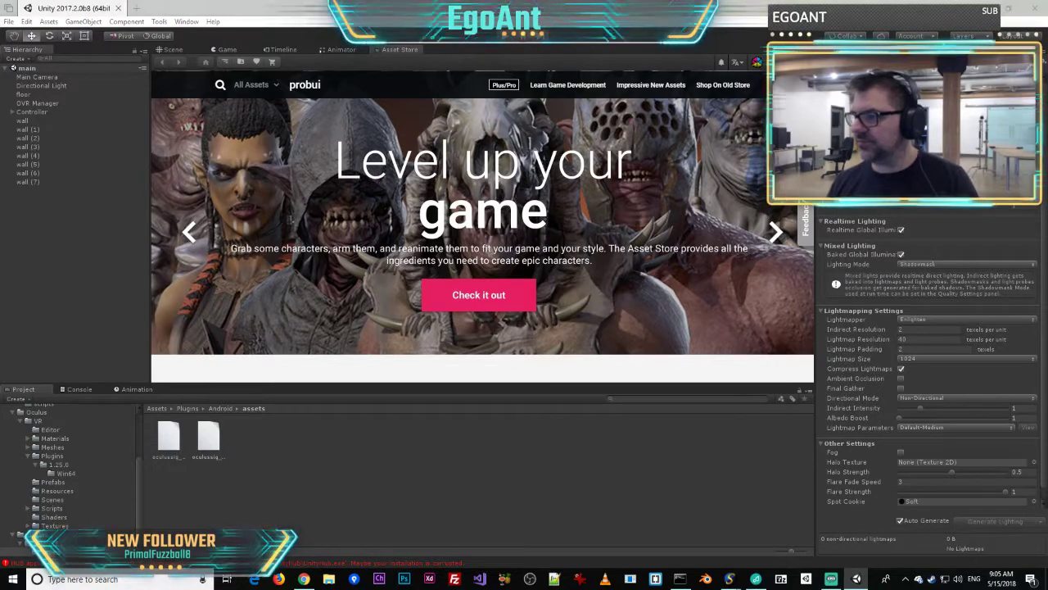
- Bring up the ScorpBot window and move it off this screen to uncover Unity
click(731, 578)
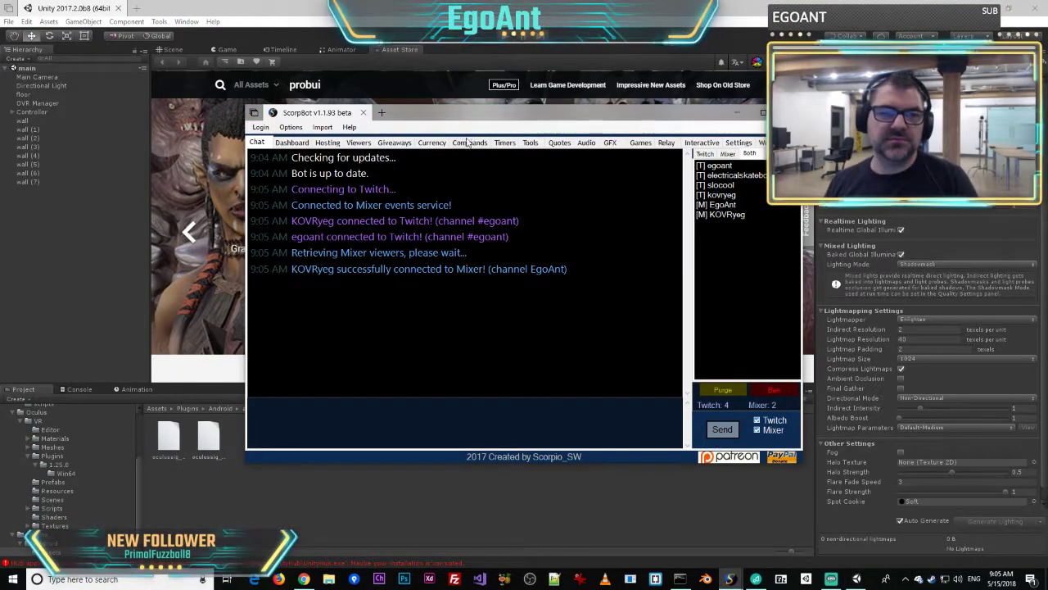
drag(483, 115, 1047, 163)
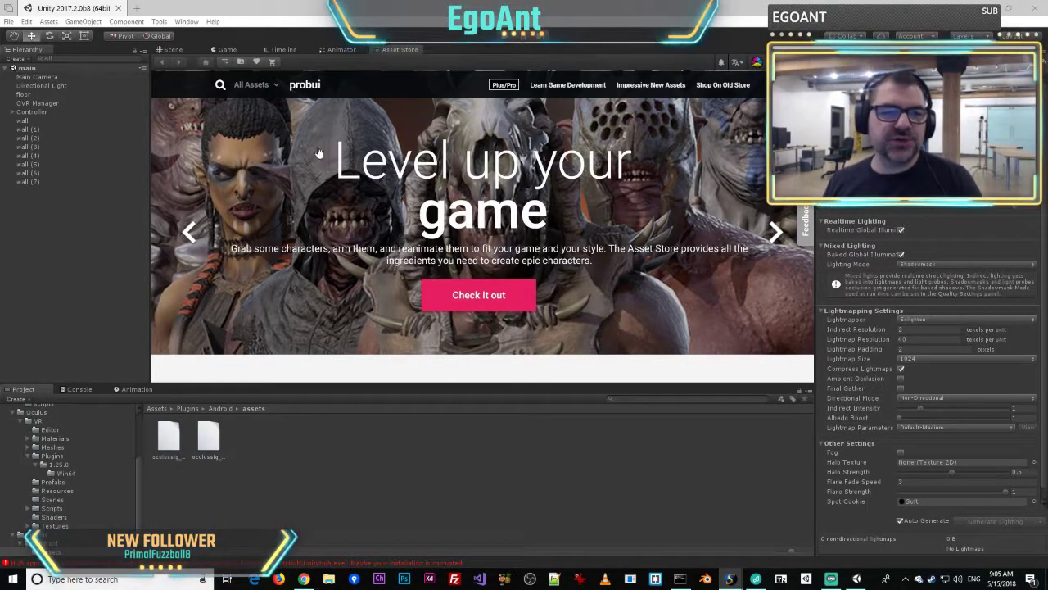
- Run the "probui" search in the Asset Store, open the free ProBuilder package and import all its files into the project
click(354, 86)
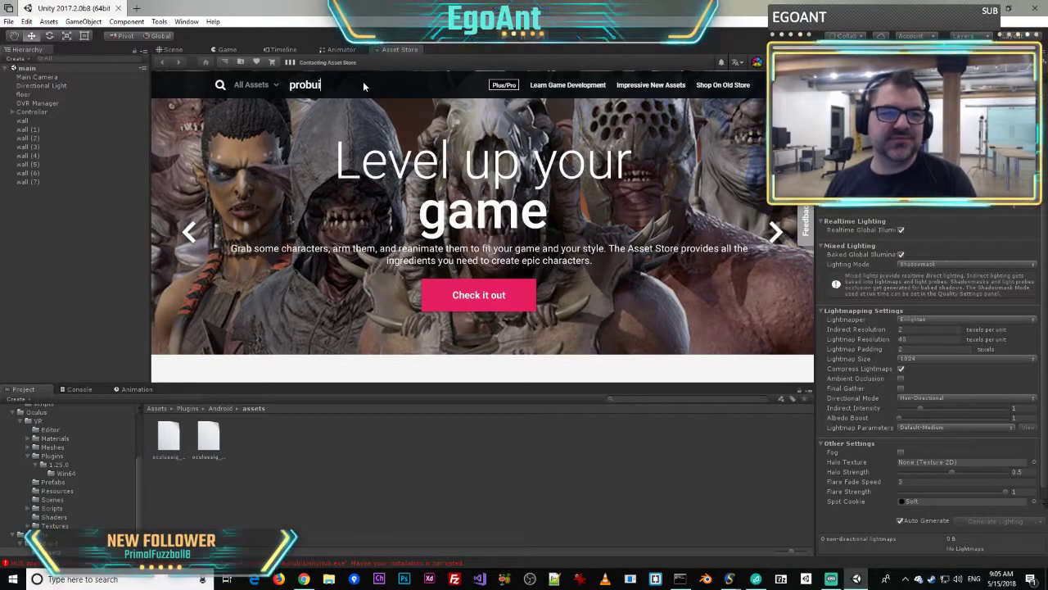
key(Return)
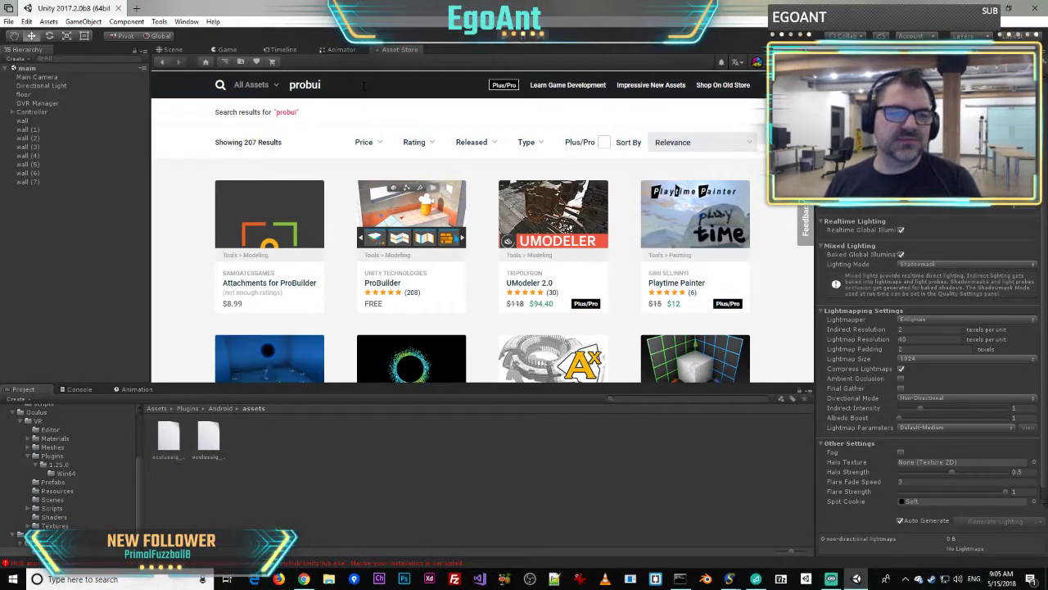
click(389, 287)
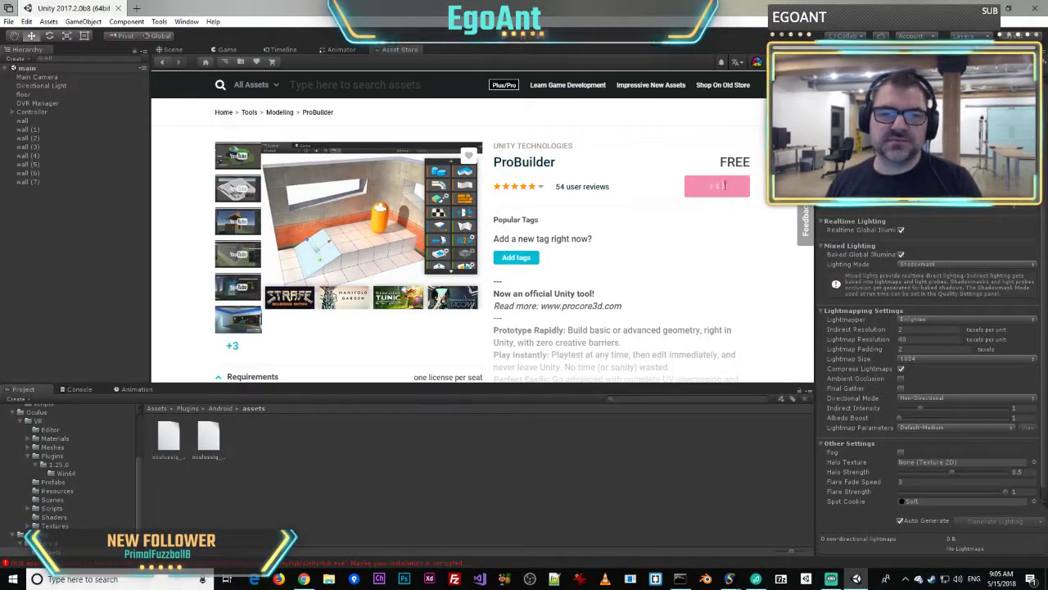
click(718, 219)
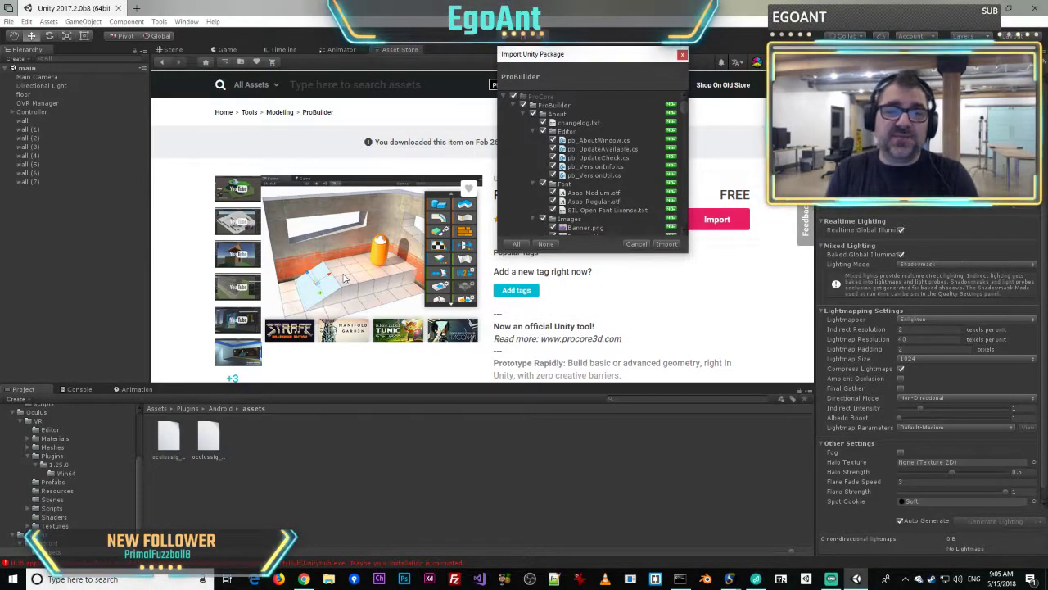
click(666, 244)
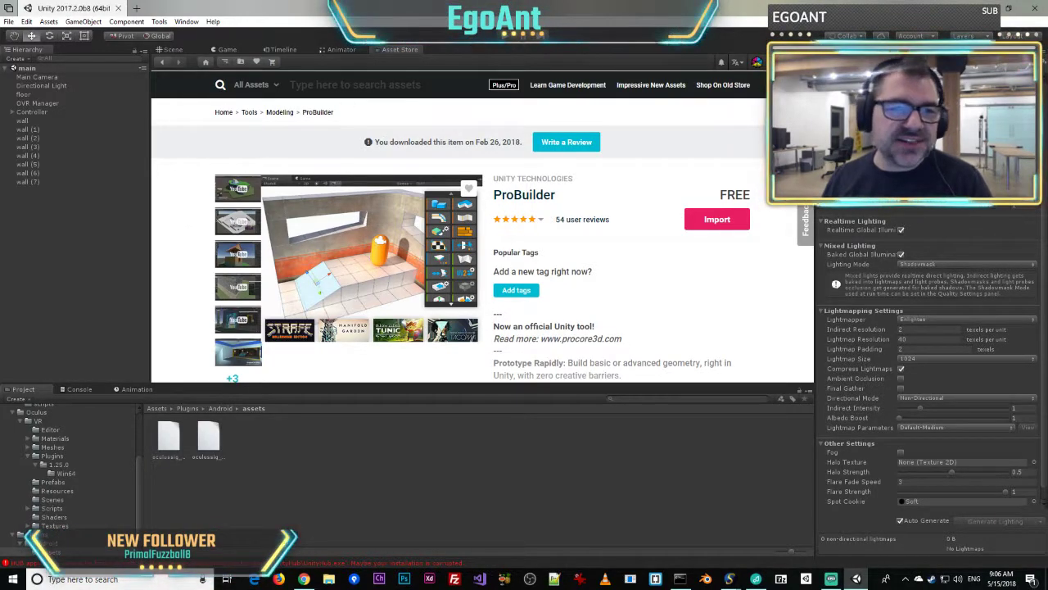
- Display the project's root Assets folder and search the Asset Store for "progrids"
click(159, 409)
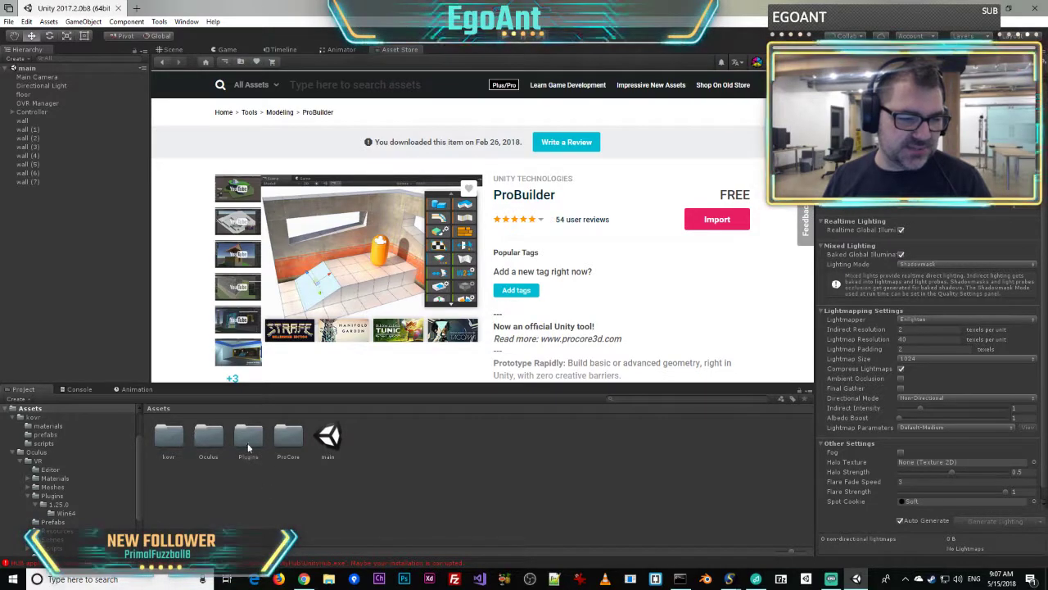
click(331, 84)
text(progrids)
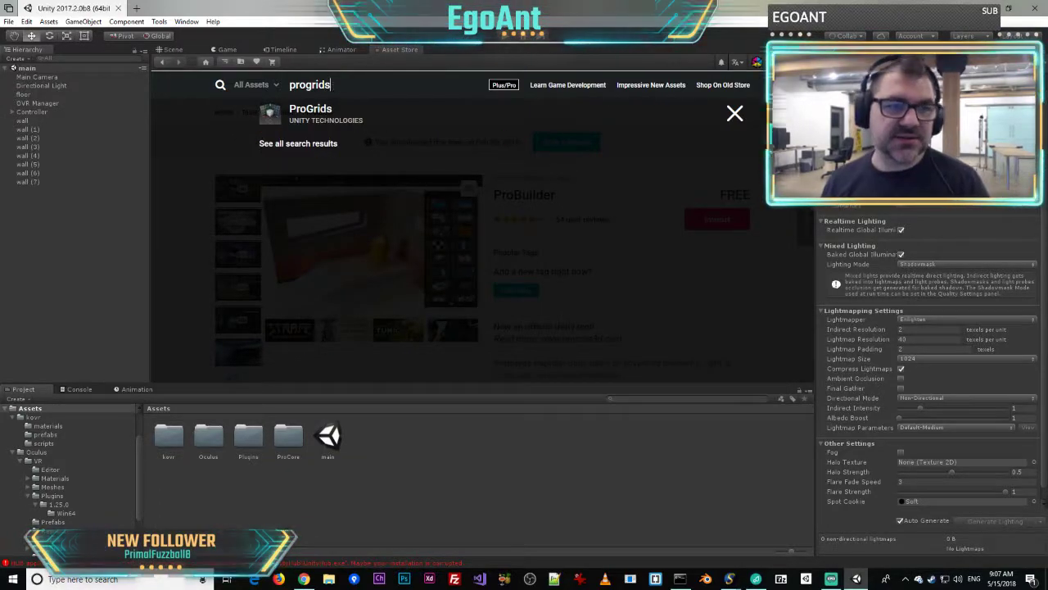
key(Return)
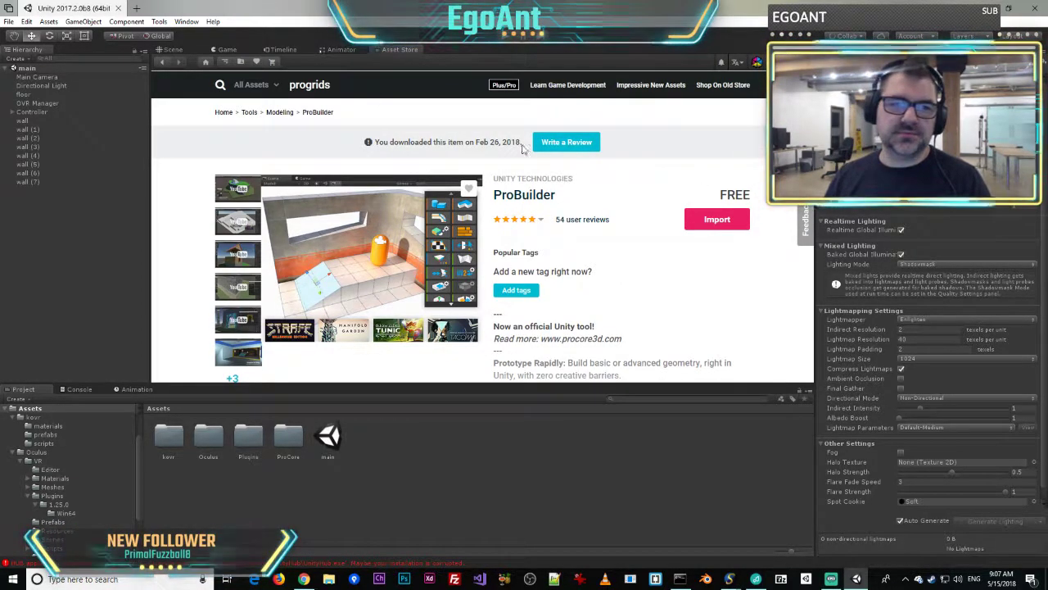
click(400, 89)
key(Return)
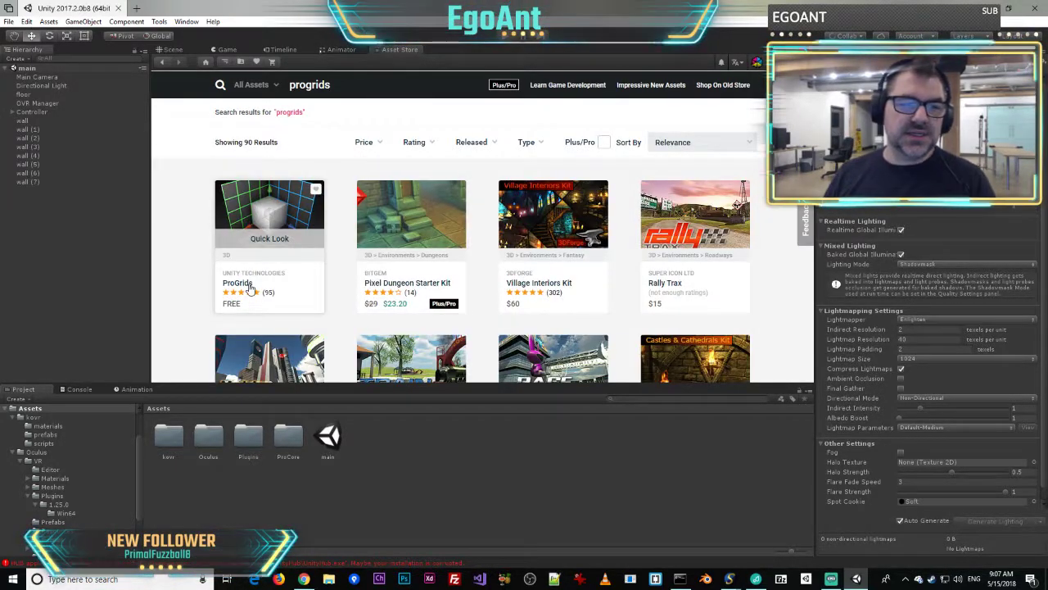
- Open the free ProGrids package from the search results and import all its files into the project
click(270, 233)
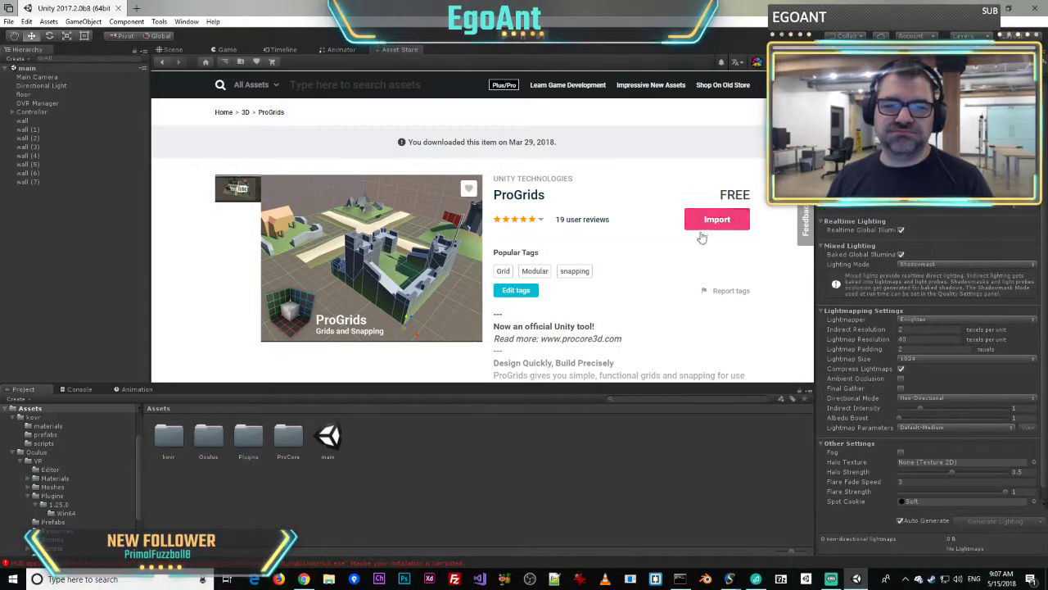
click(714, 221)
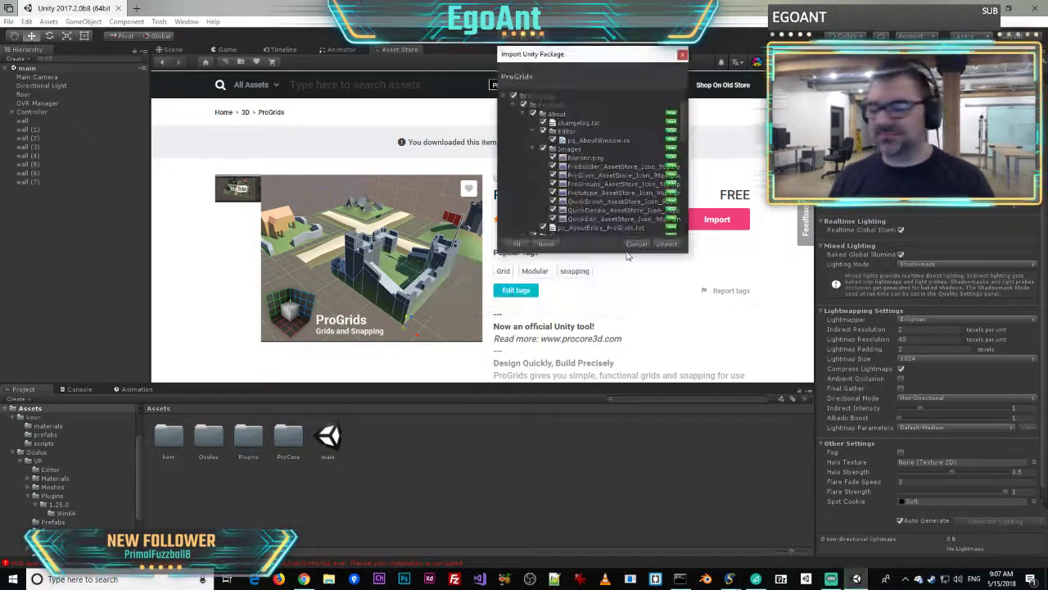
click(665, 244)
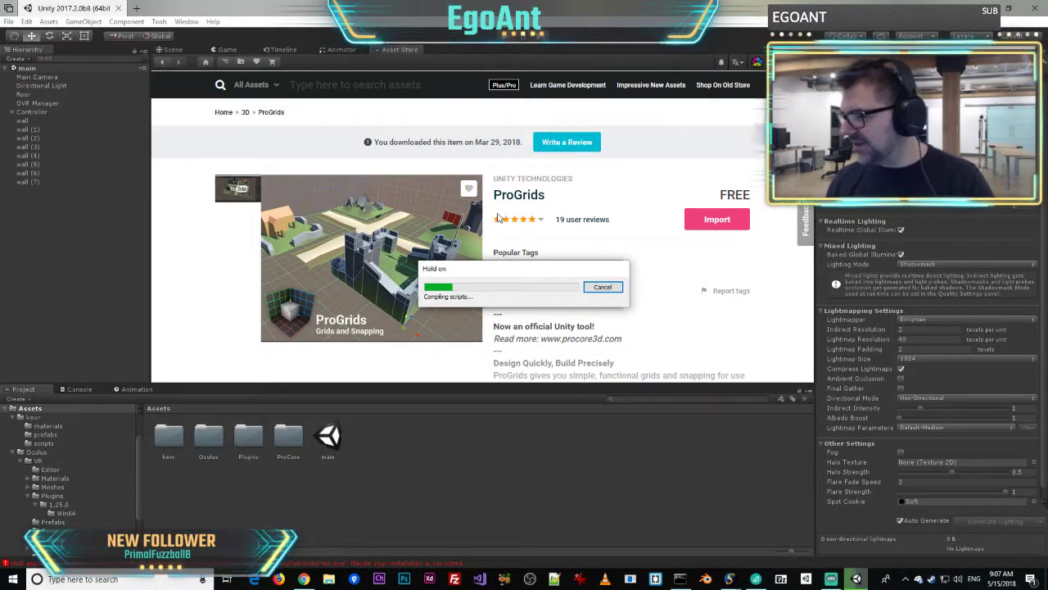
- Bring up the music player to view the playing track, and hide it again
click(756, 579)
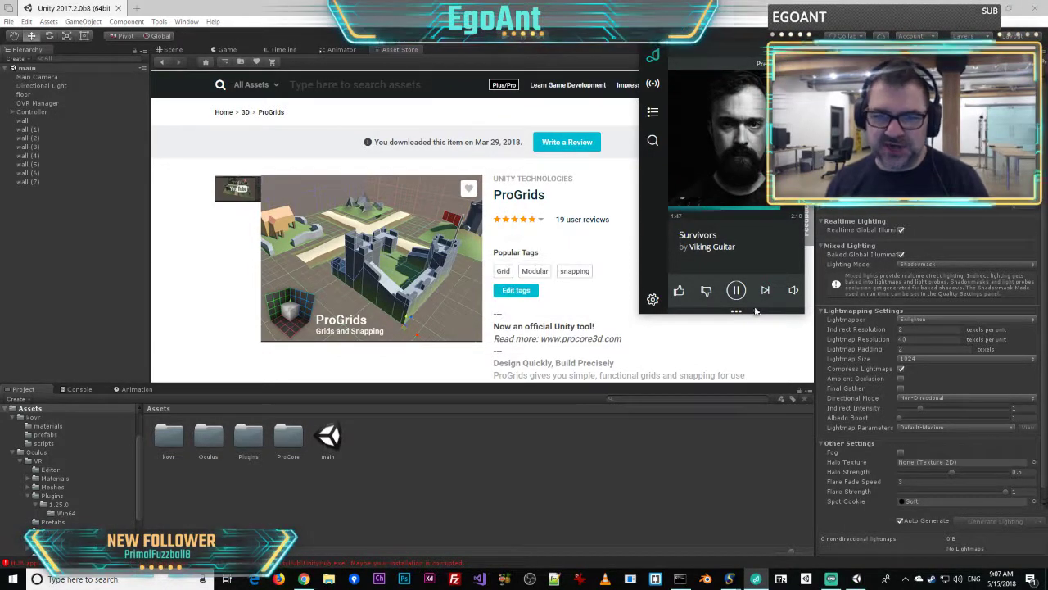
click(753, 54)
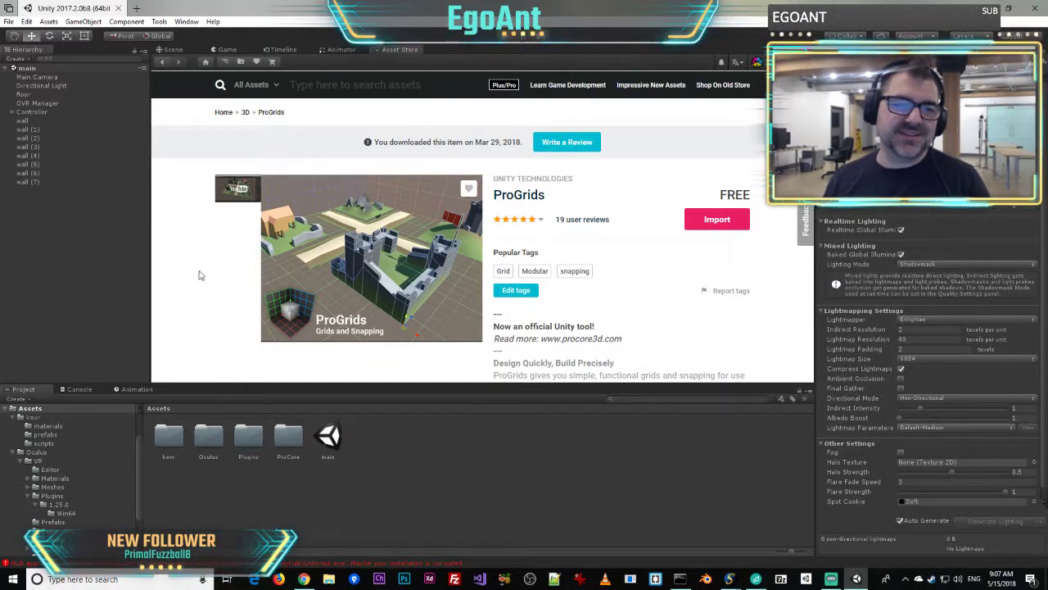
- Return to the Scene view, open the ProBuilder window and dock it between the Hierarchy and the scene
click(169, 49)
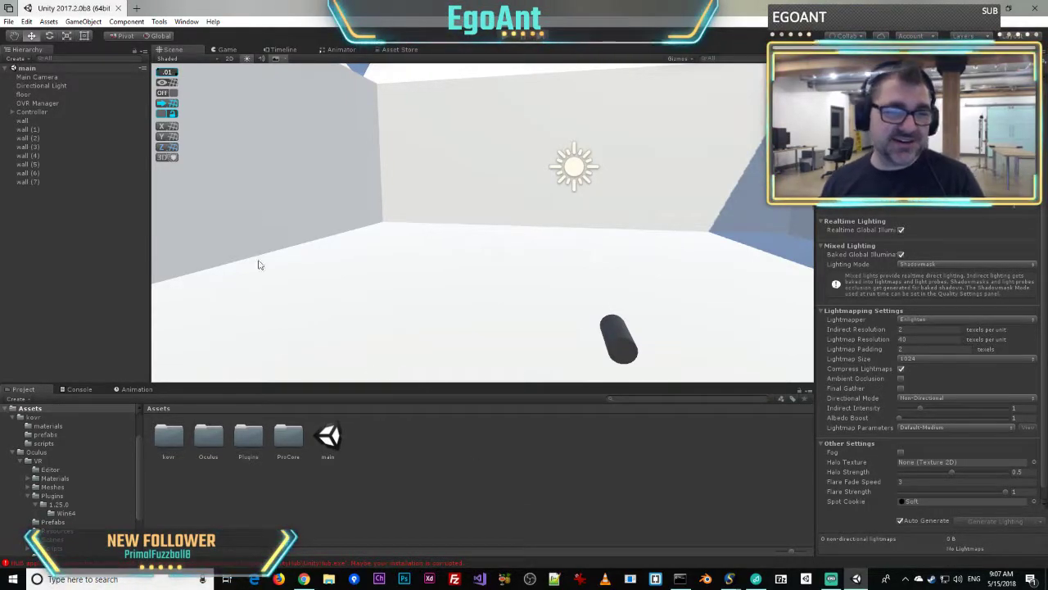
click(159, 21)
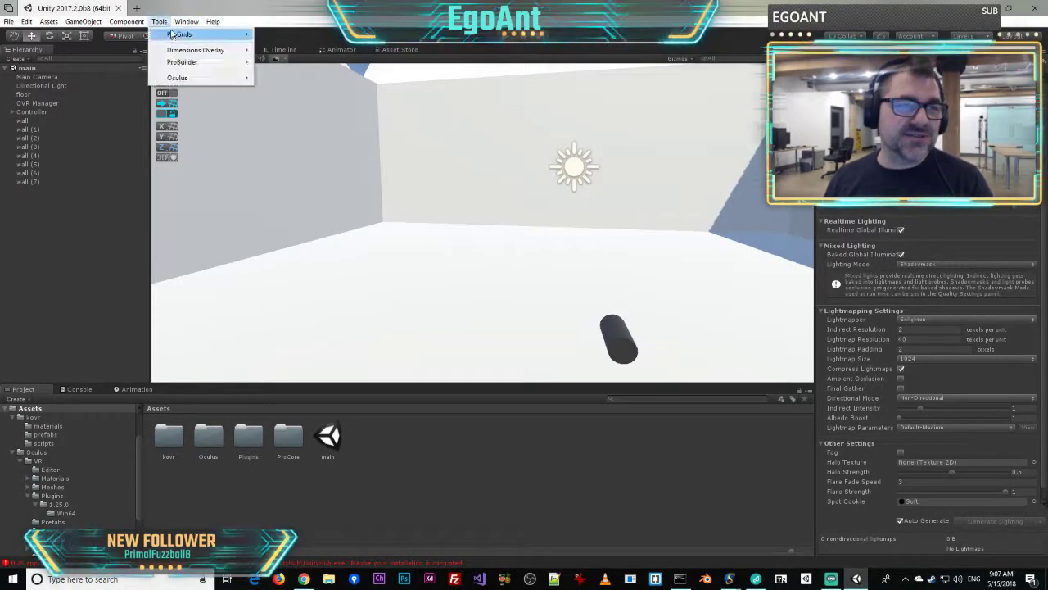
mouse_move(236, 35)
mouse_move(237, 62)
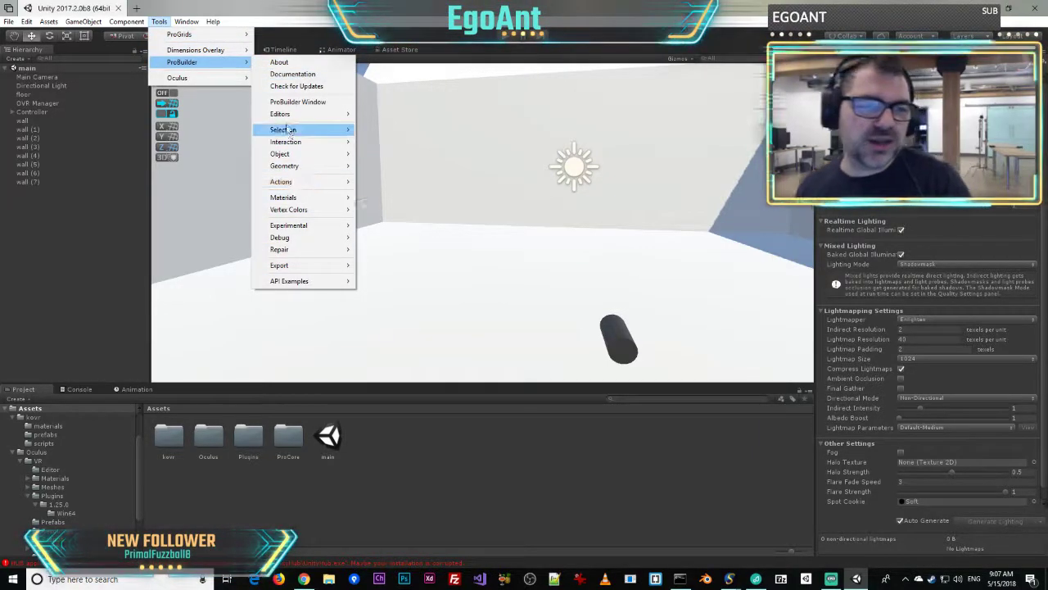
click(297, 102)
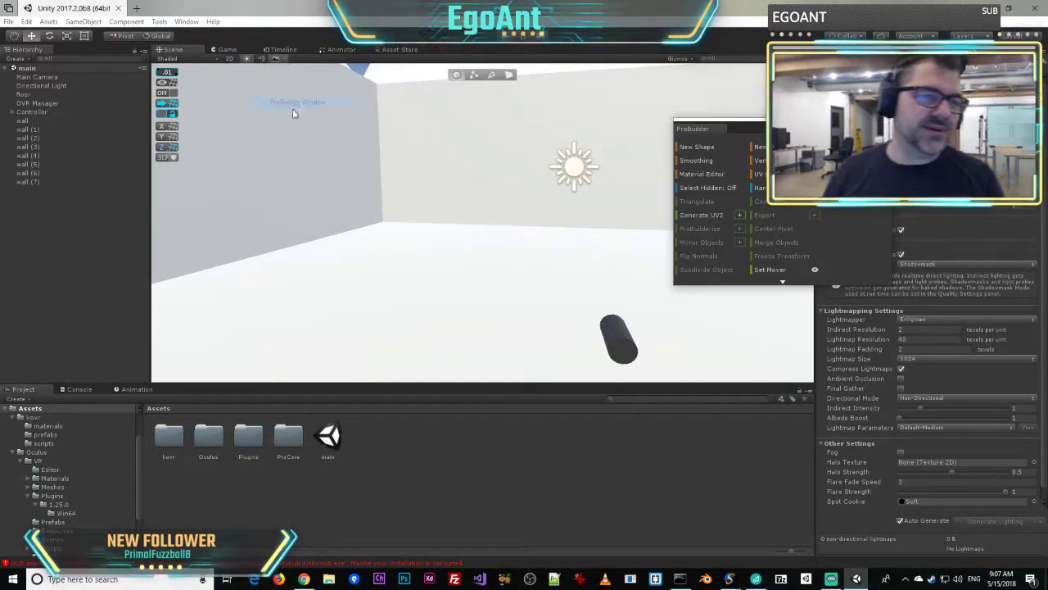
drag(138, 96, 204, 116)
- Try to start a new ProBuilder shape, and close the Shape Tool
click(151, 61)
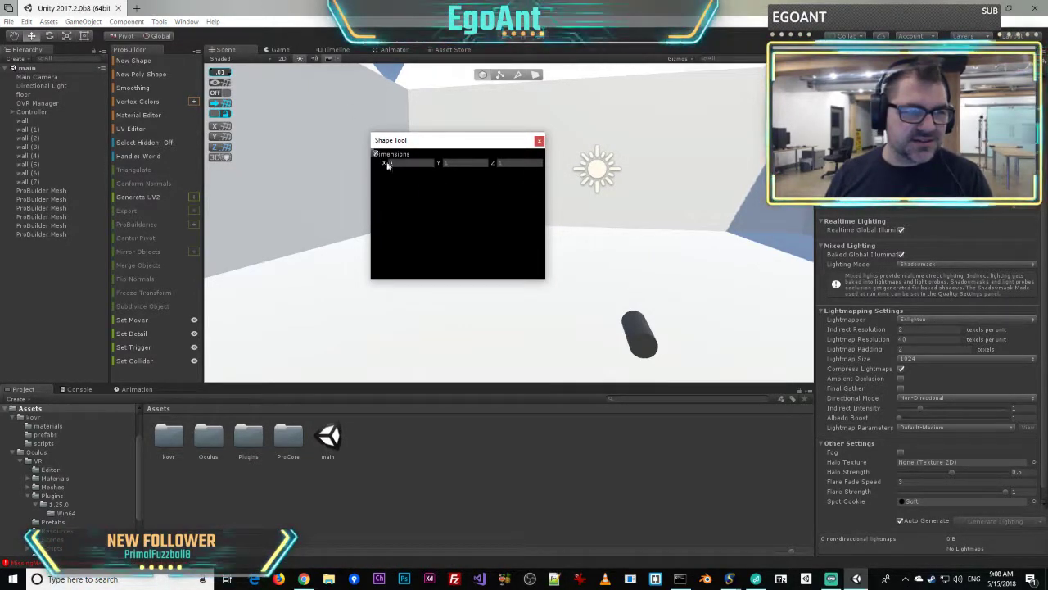
click(540, 142)
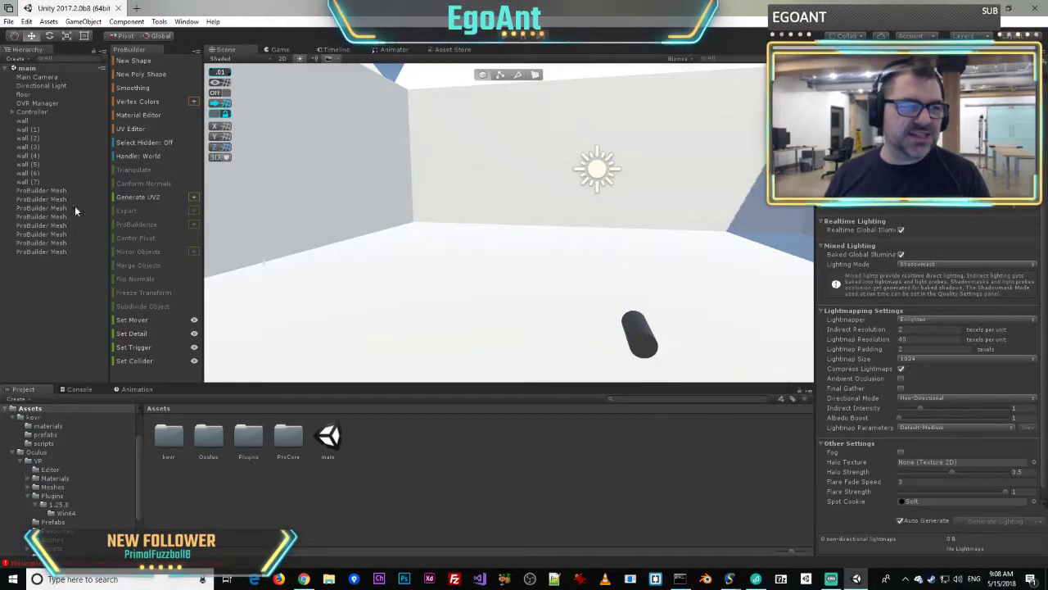
- Delete all the stray ProBuilder Mesh objects from the scene and save it
click(48, 190)
shift+click(45, 251)
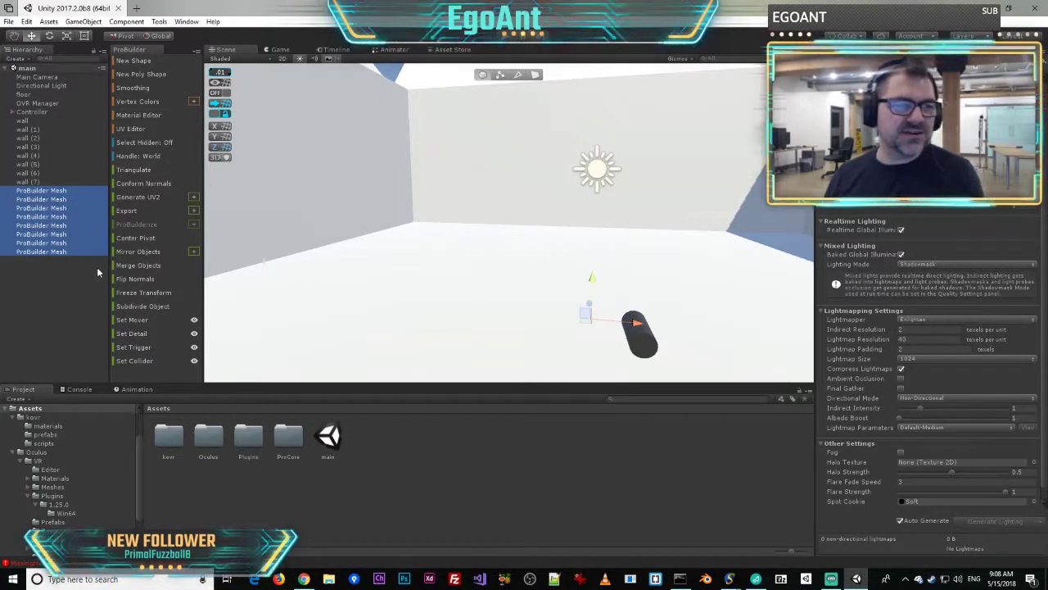
key(Delete)
key(ctrl+s)
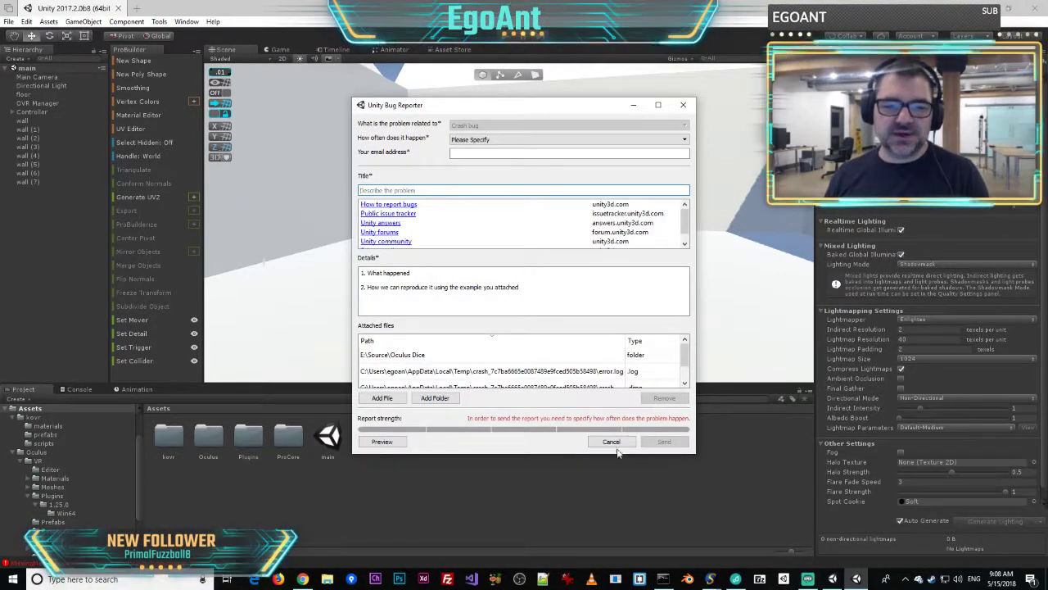
- Cancel the Unity crash report and clear the ScorpBot window off the desktop
click(610, 442)
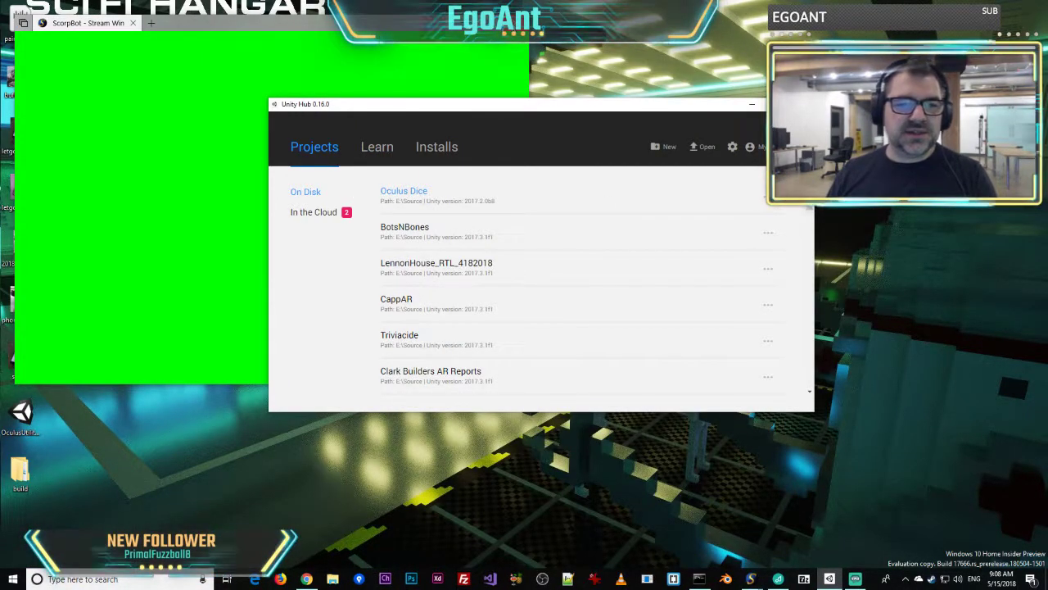
click(752, 579)
click(751, 579)
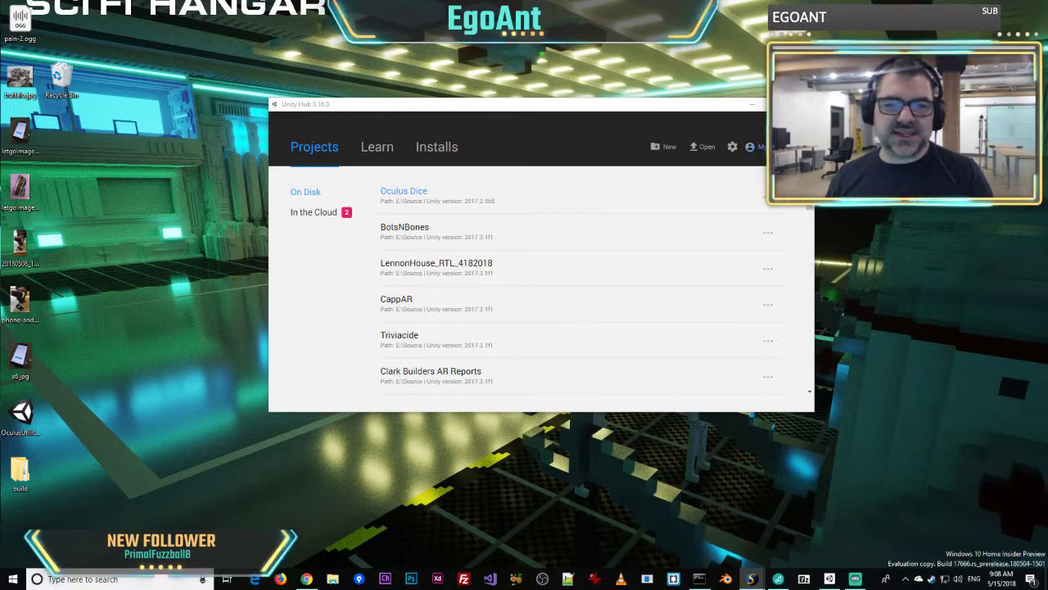
- Open the Oculus Dice project from Unity Hub through Advanced Open with Unity version 2018.1.0f2
click(768, 196)
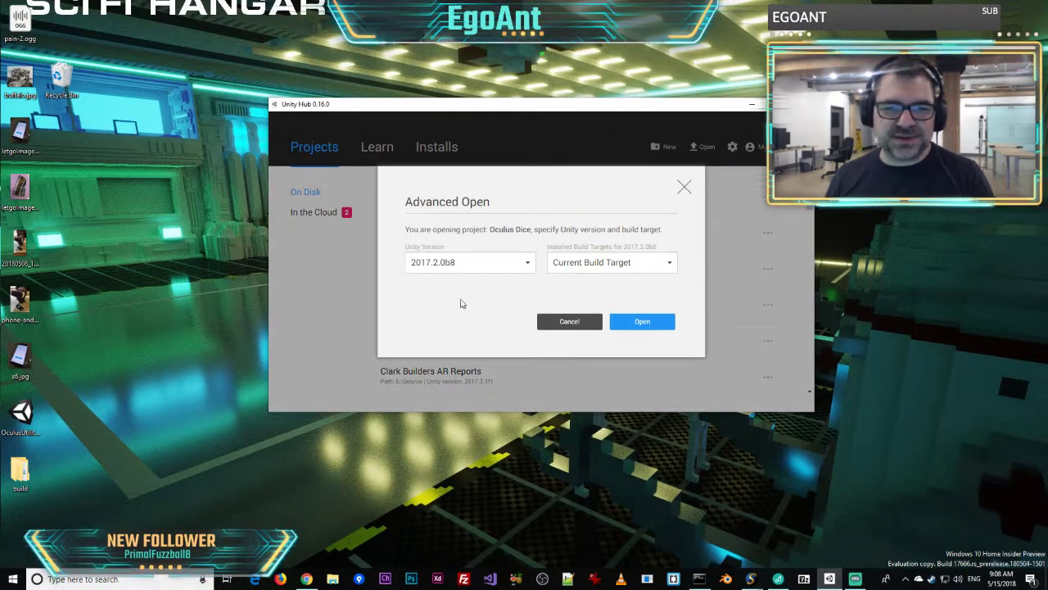
click(470, 263)
click(478, 262)
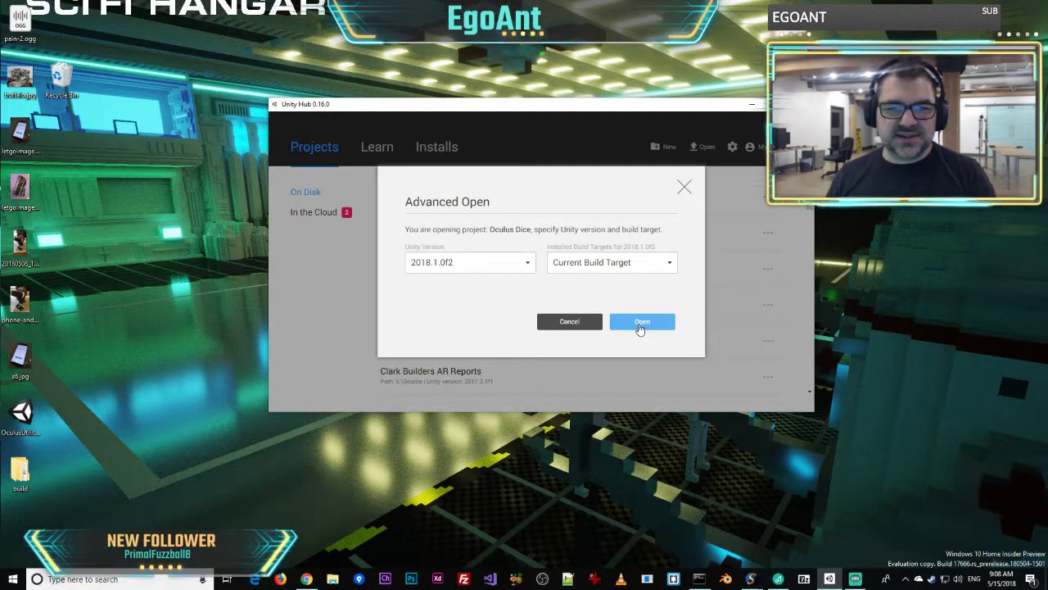
click(636, 268)
click(602, 275)
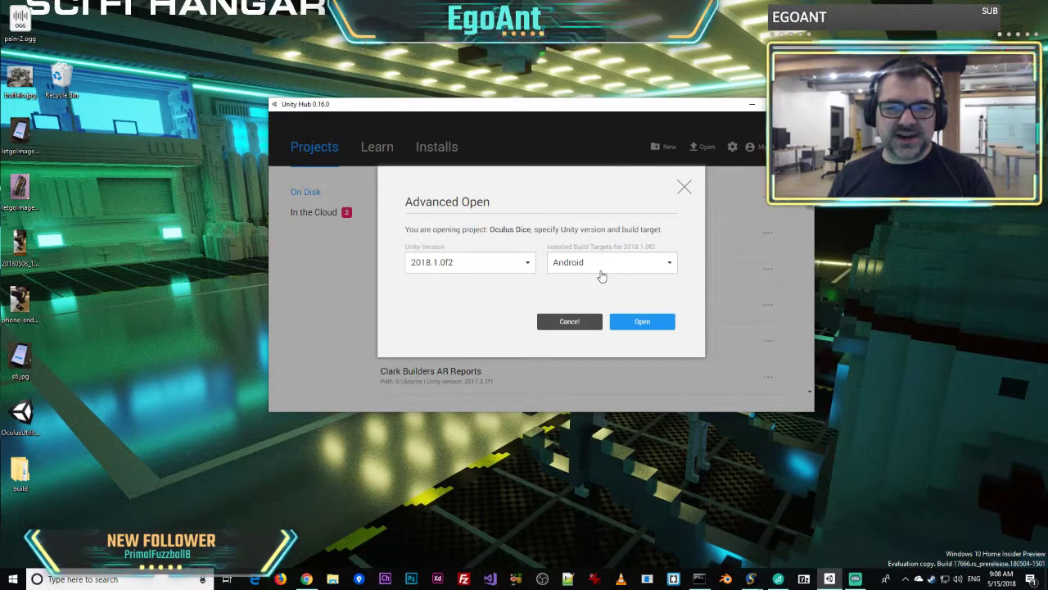
click(603, 264)
click(601, 260)
click(647, 321)
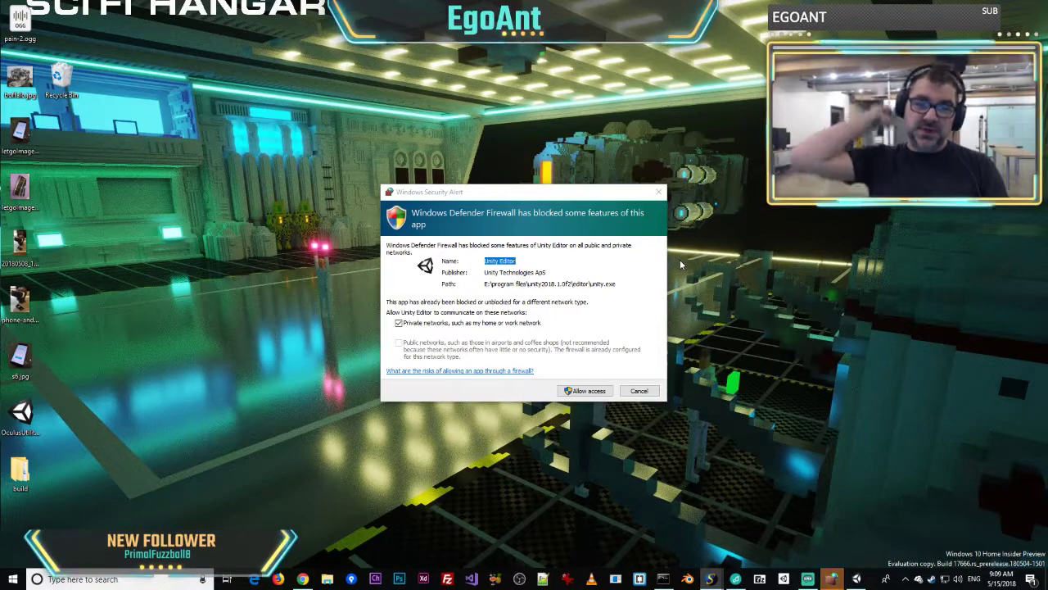
- Allow the Unity Editor through the firewall on private networks and continue opening the project in the newer version
click(583, 392)
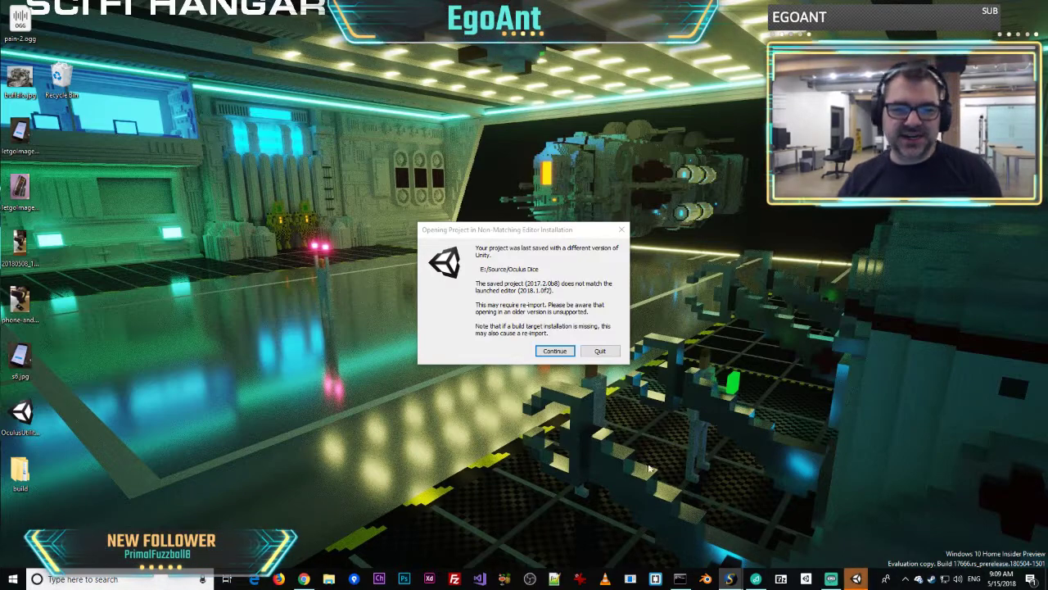
click(555, 351)
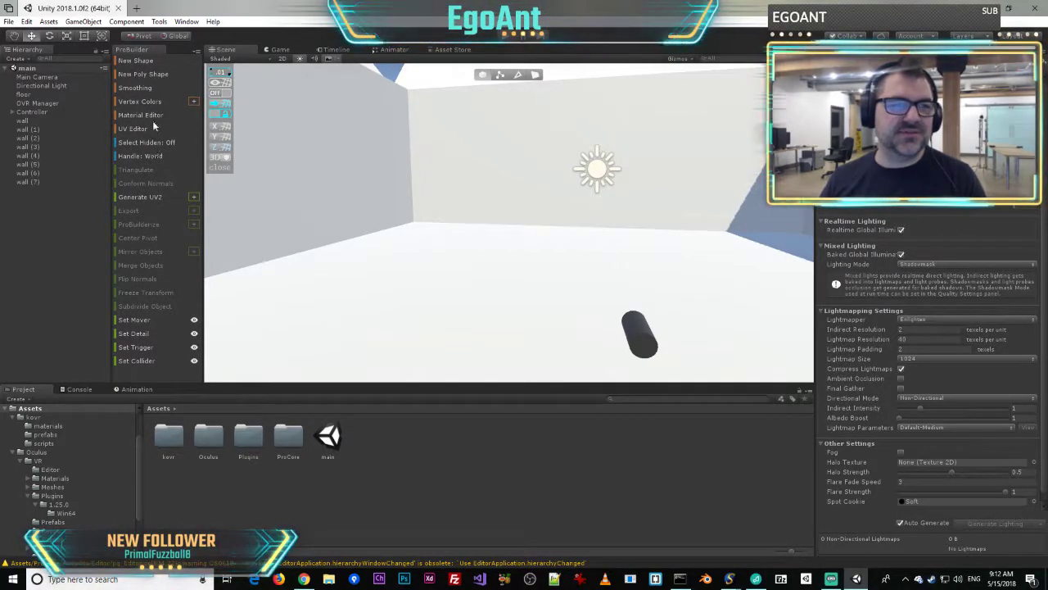
- Open the ProBuilder Shape Tool with a cube preview and move its window aside
click(144, 59)
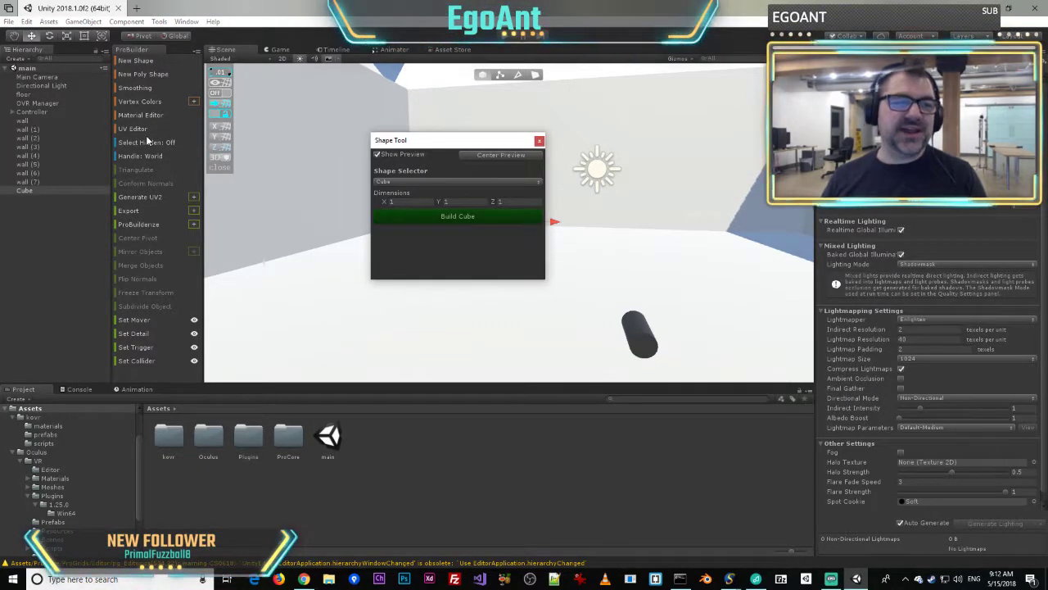
drag(465, 143, 373, 137)
- Delete all the walls, the preview cube and the floor from the main scene
right_drag(614, 202, 543, 197)
key(w)
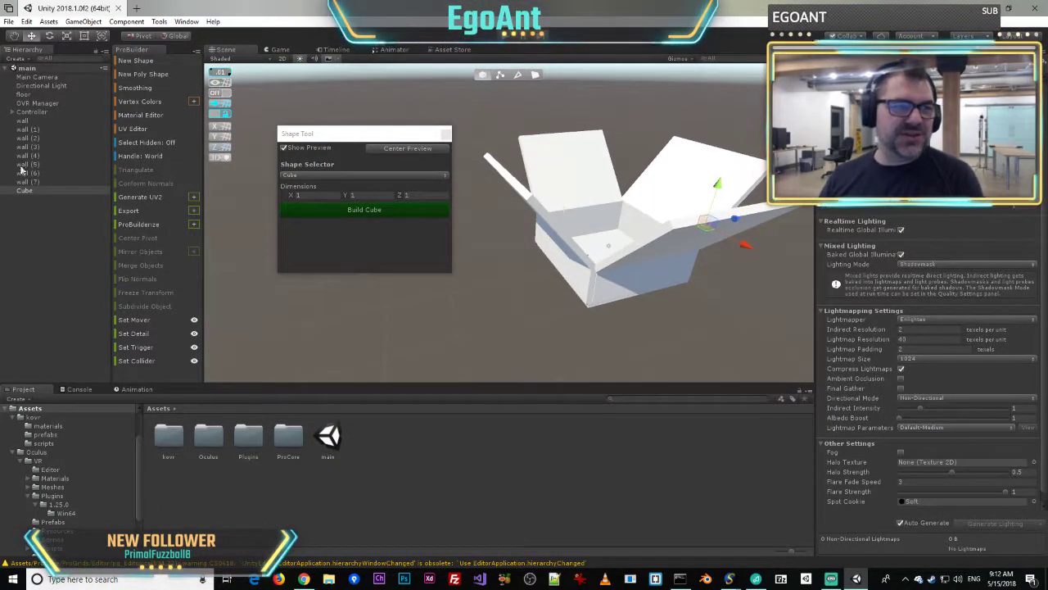
click(22, 120)
shift+click(24, 190)
key(Delete)
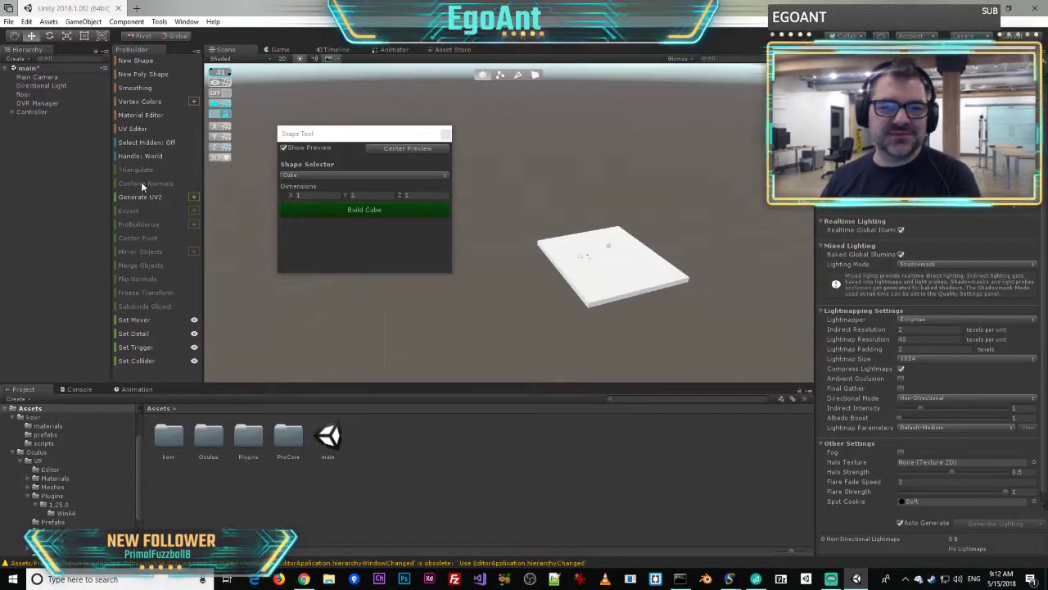
click(29, 94)
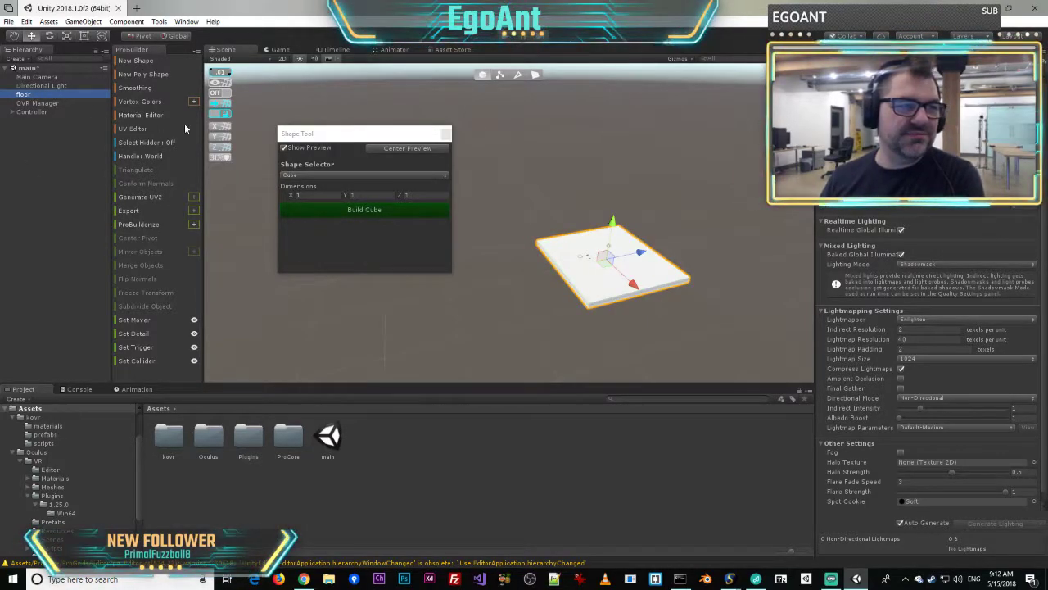
key(Delete)
right_drag(638, 201, 652, 223)
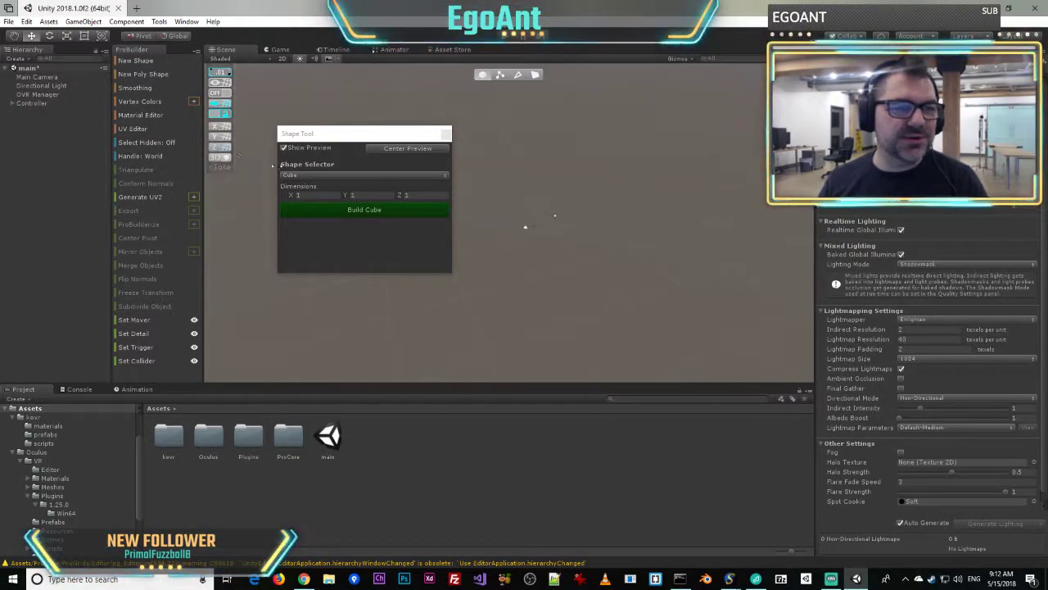
right_drag(521, 152, 442, 82)
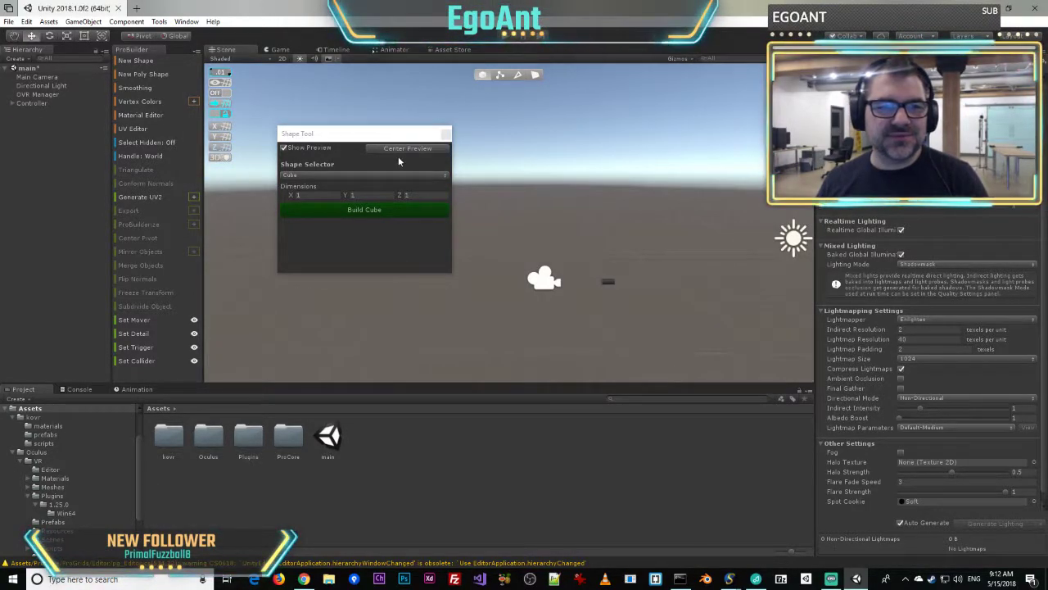
- Restart the Shape Tool to get a fresh cube preview in the emptied scene
click(399, 151)
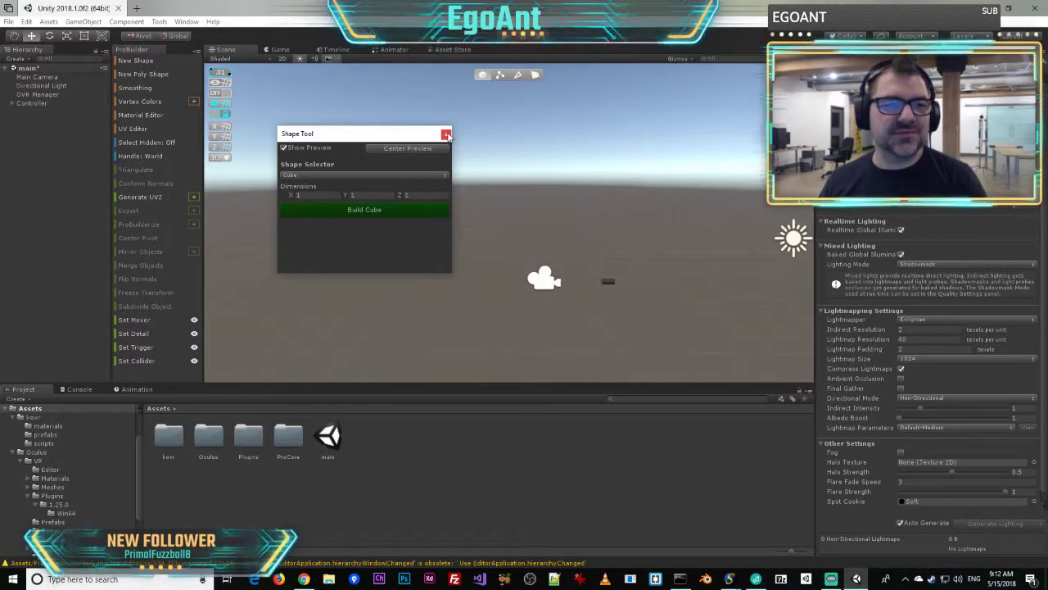
click(446, 134)
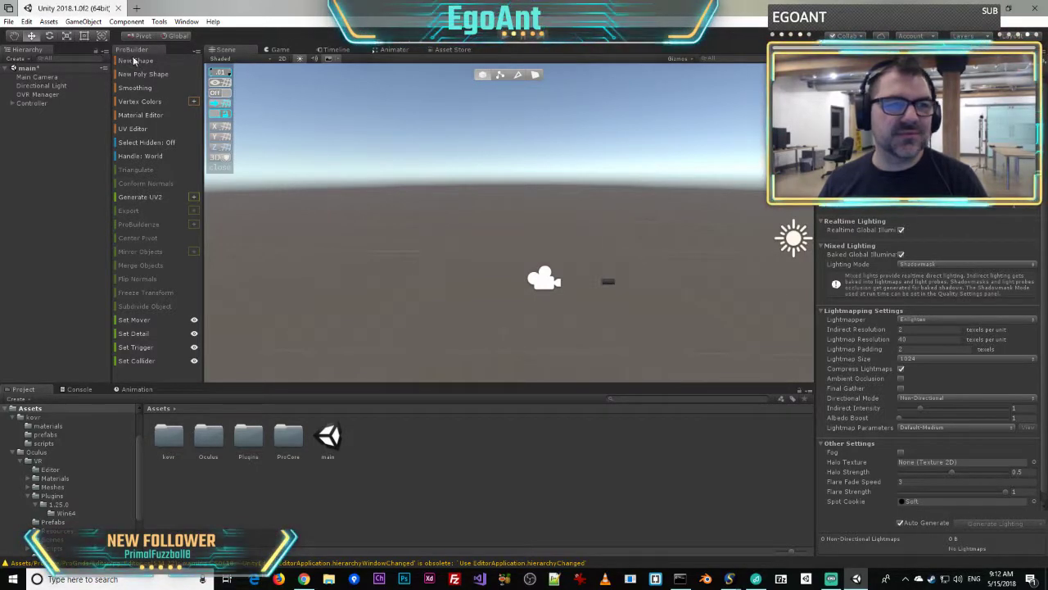
click(135, 61)
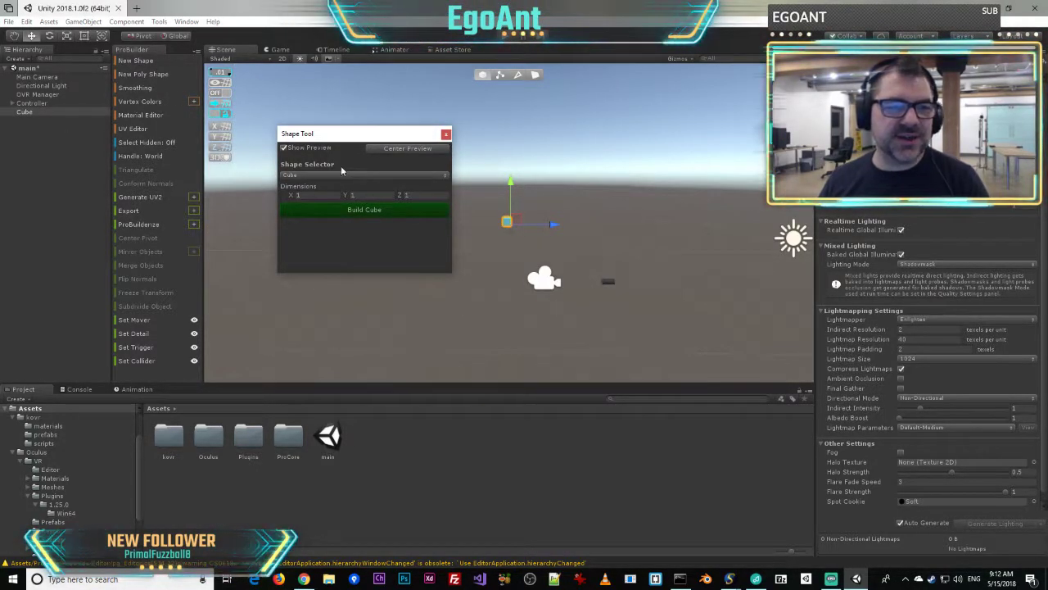
drag(387, 133, 371, 135)
right_drag(578, 153, 740, 145)
key(w)
key(s)
- Set the new cube's position to X 0, Y 0, Z 0 in the Inspector
click(838, 50)
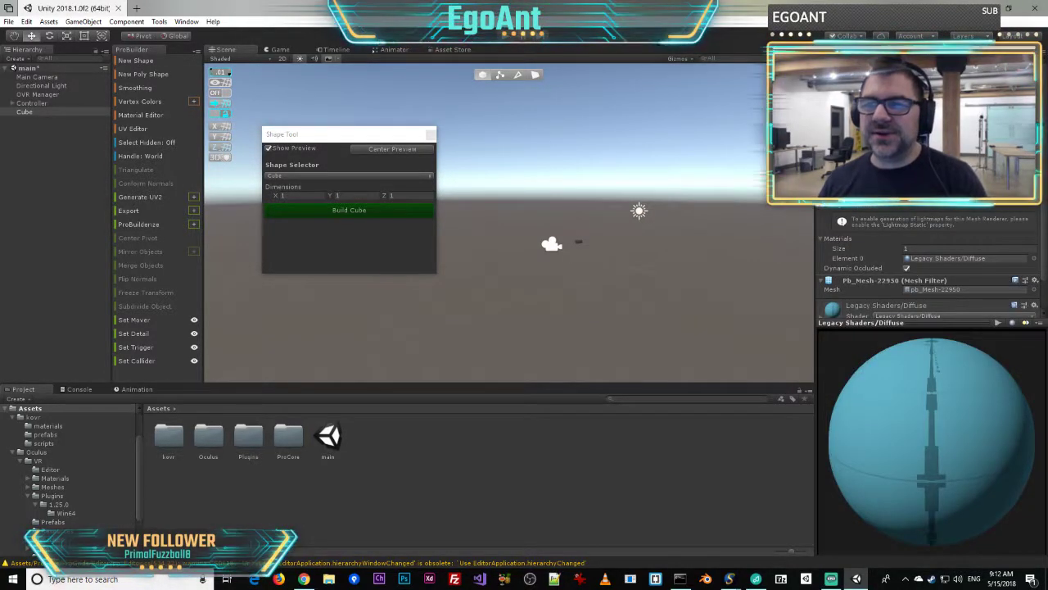
text(0)
key(Tab)
text(0)
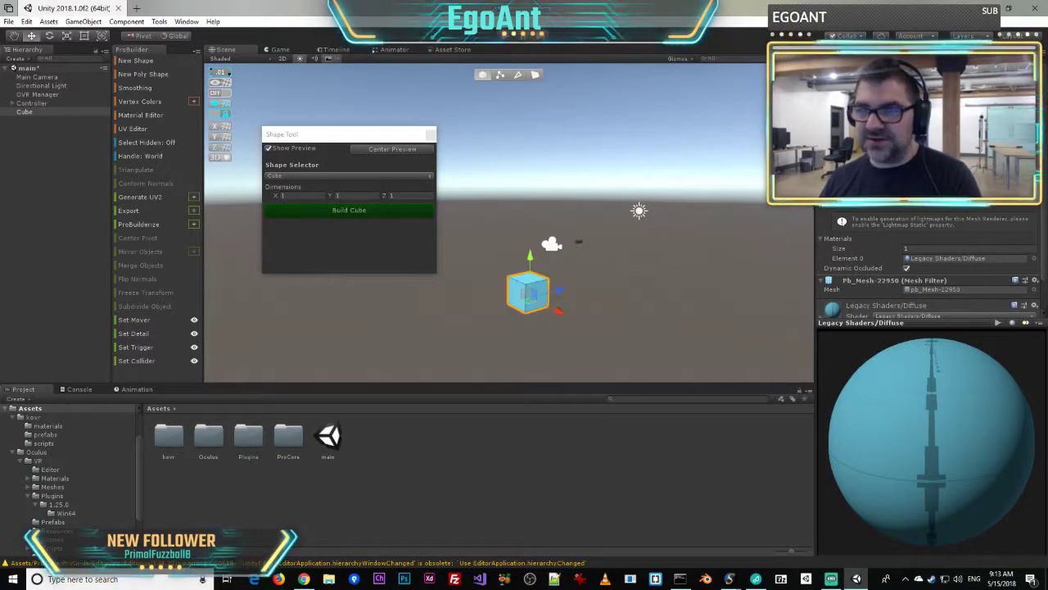
key(Tab)
text(0)
right_drag(615, 184, 498, 211)
key(a)
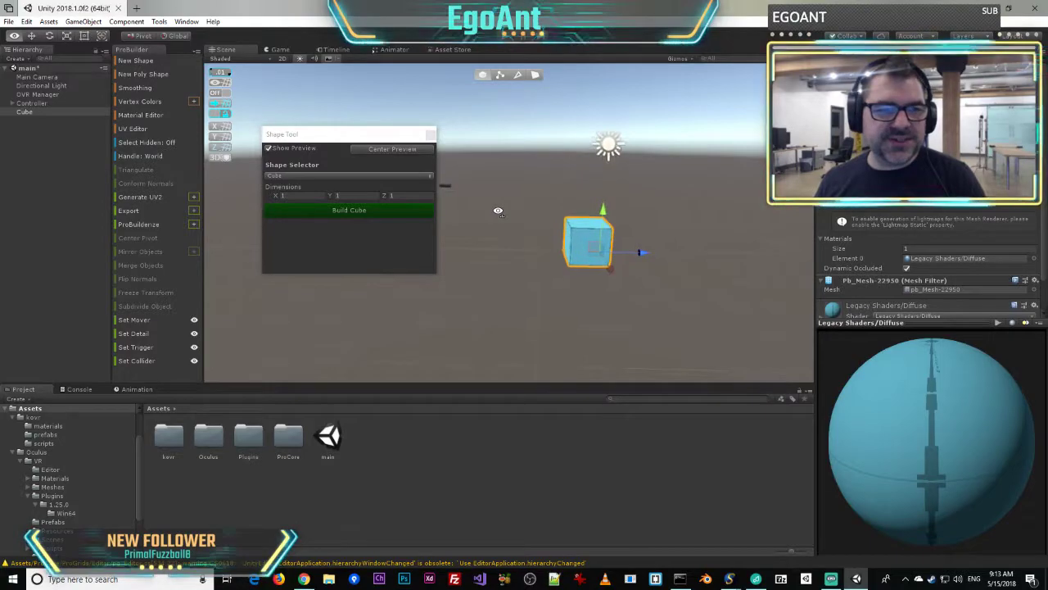
- Set the cube's dimensions to X 3, Y 3, Z 3 and close the Shape Tool
click(295, 196)
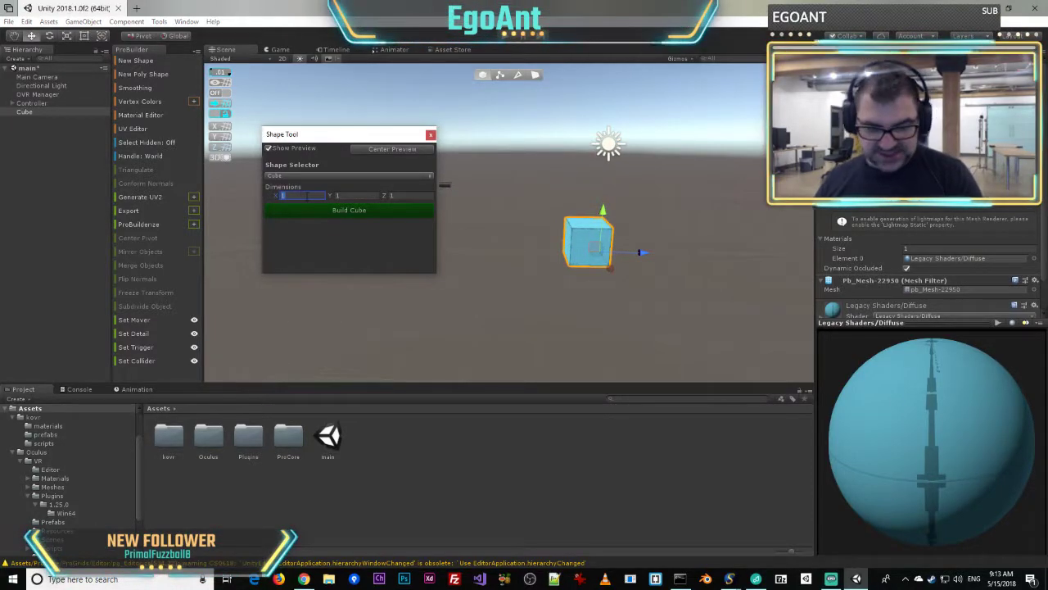
text(3)
key(Tab)
text(3)
key(Tab)
text(3)
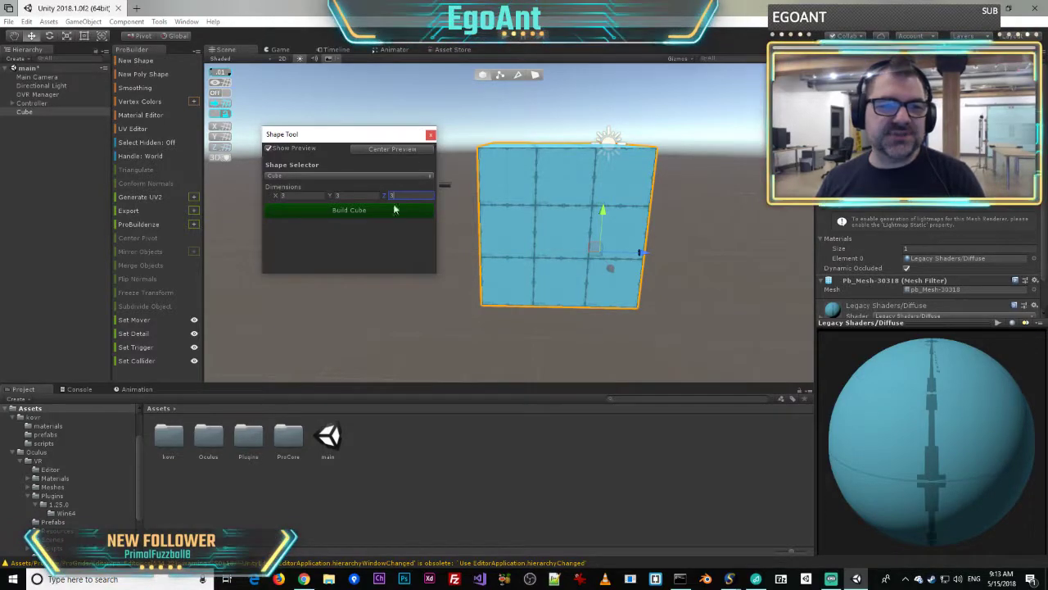
click(431, 135)
right_drag(431, 134, 435, 159)
key(w)
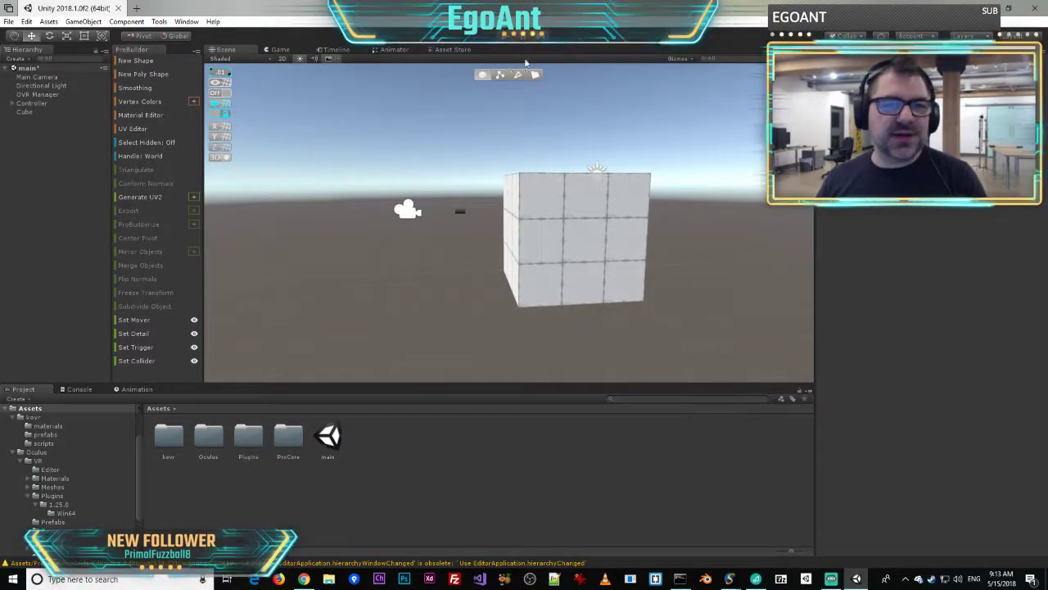
- Switch ProBuilder to face selection, select one of the cube's side faces, and dismiss the Creative Cloud notification
click(536, 75)
right_drag(490, 185, 670, 218)
click(544, 213)
alt+drag(653, 220, 602, 218)
click(442, 192)
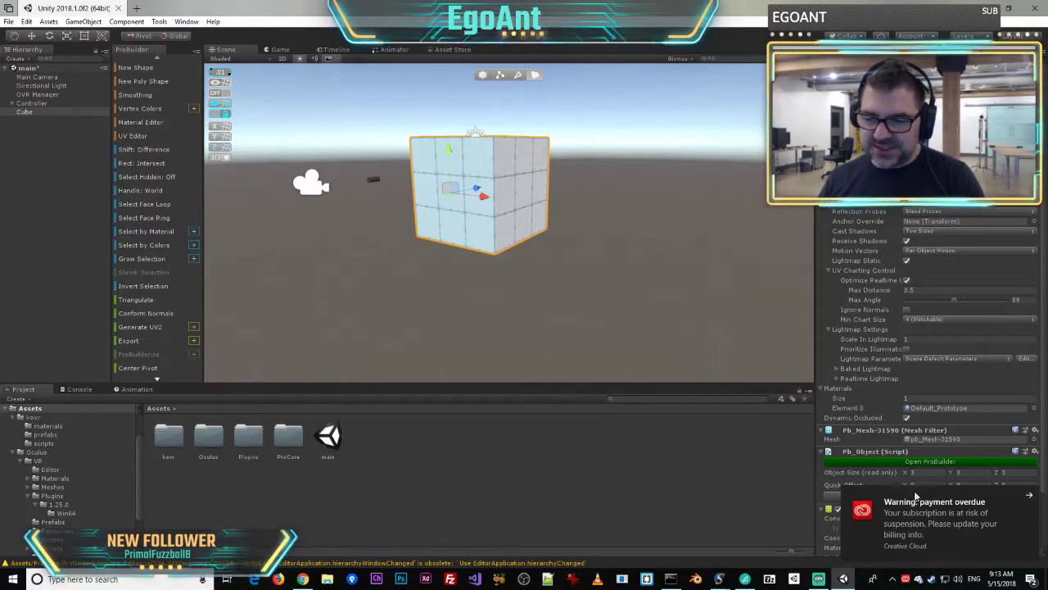
click(1031, 497)
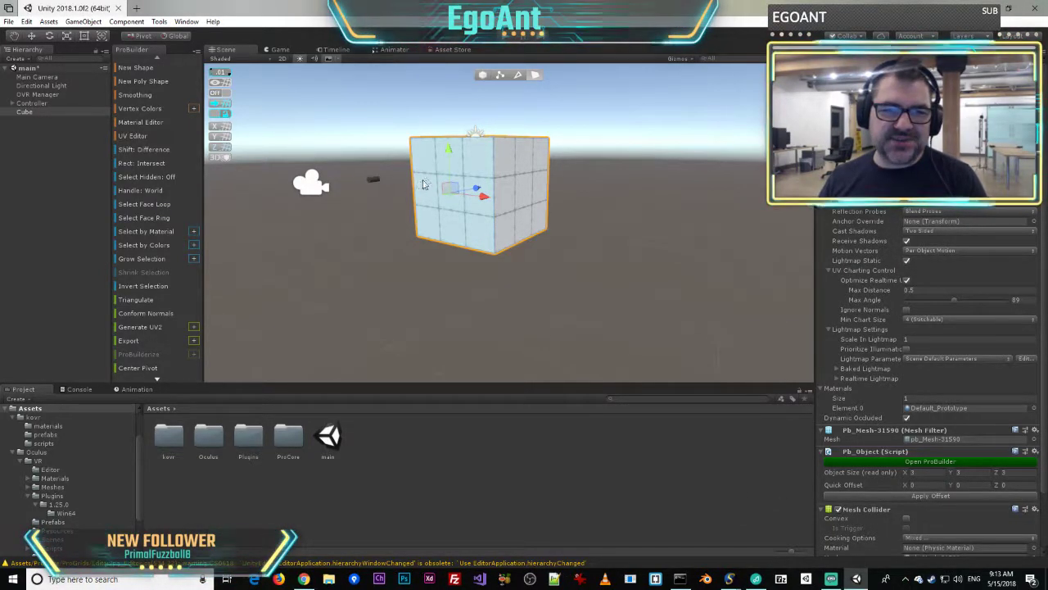
- Stretch the cube to about 10.5 m along Z by moving one of its side faces outward
click(630, 227)
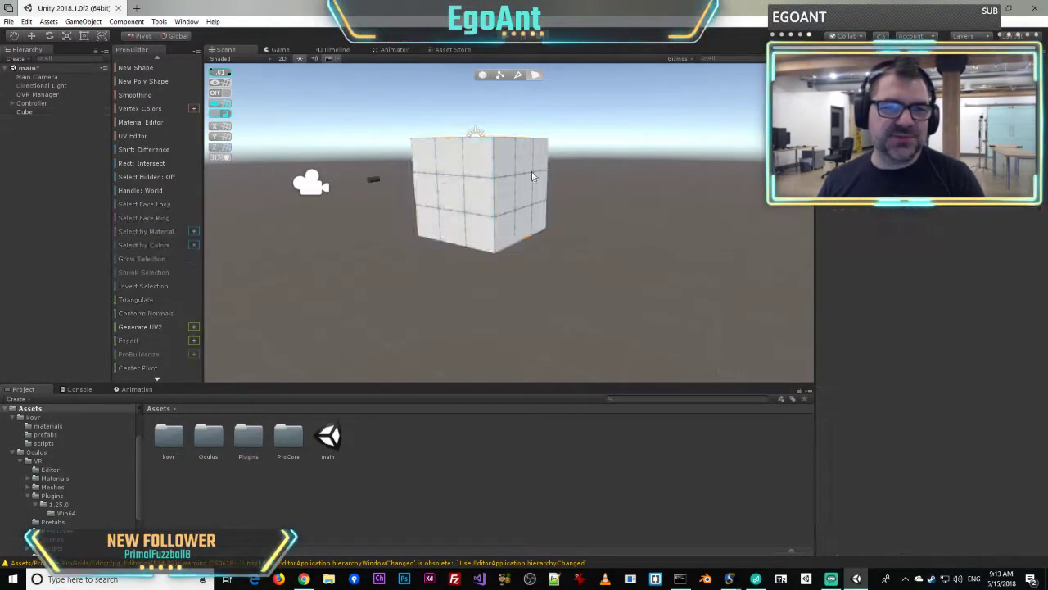
click(480, 172)
click(456, 177)
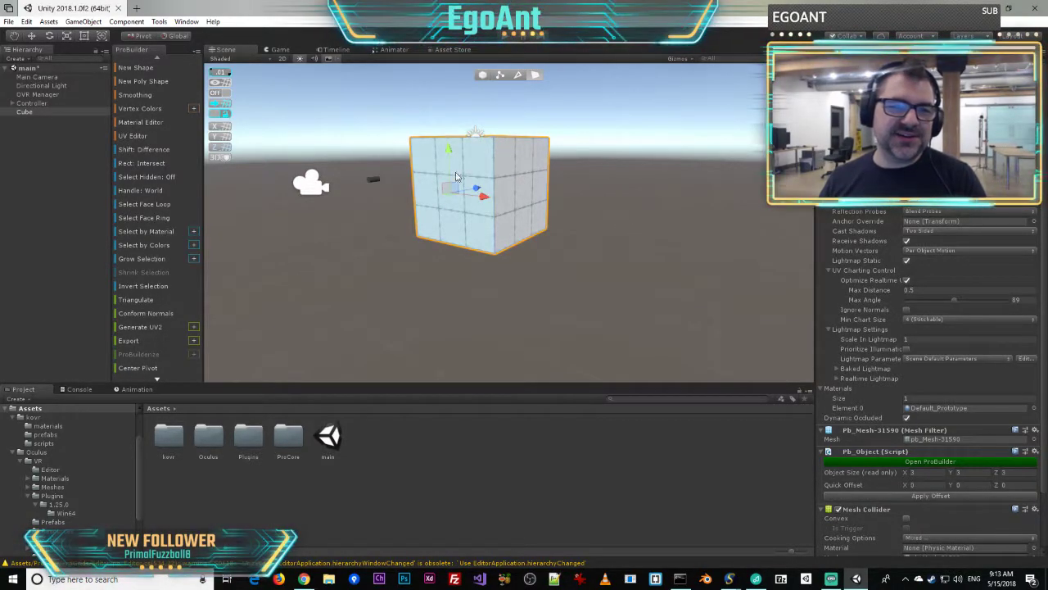
drag(473, 186, 317, 261)
right_drag(438, 272, 283, 282)
key(a)
- Set the ProGrids snap value to 0.5 m and show the grid in the scene
click(220, 72)
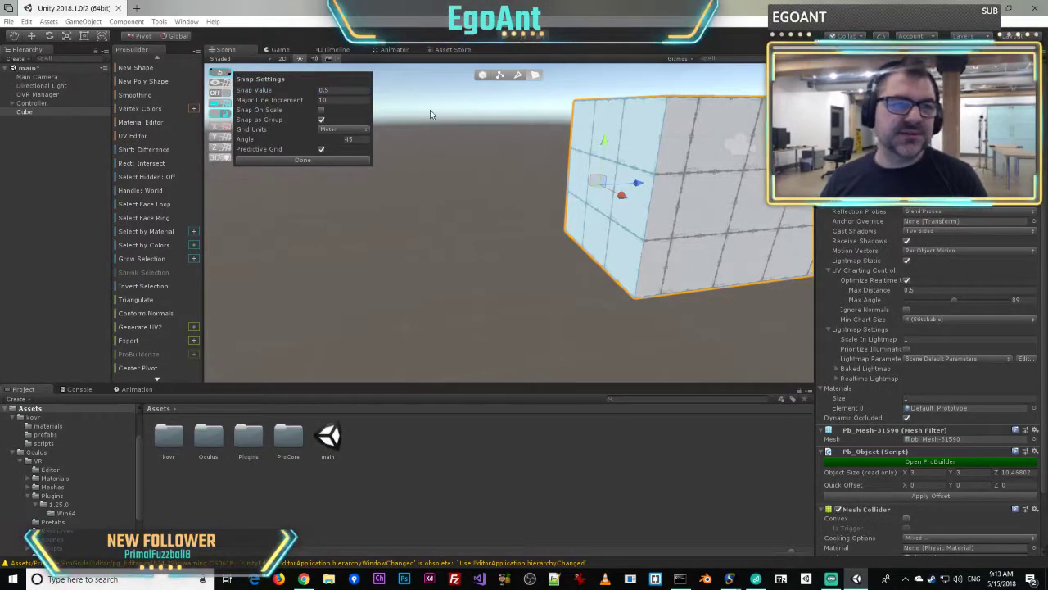
click(408, 118)
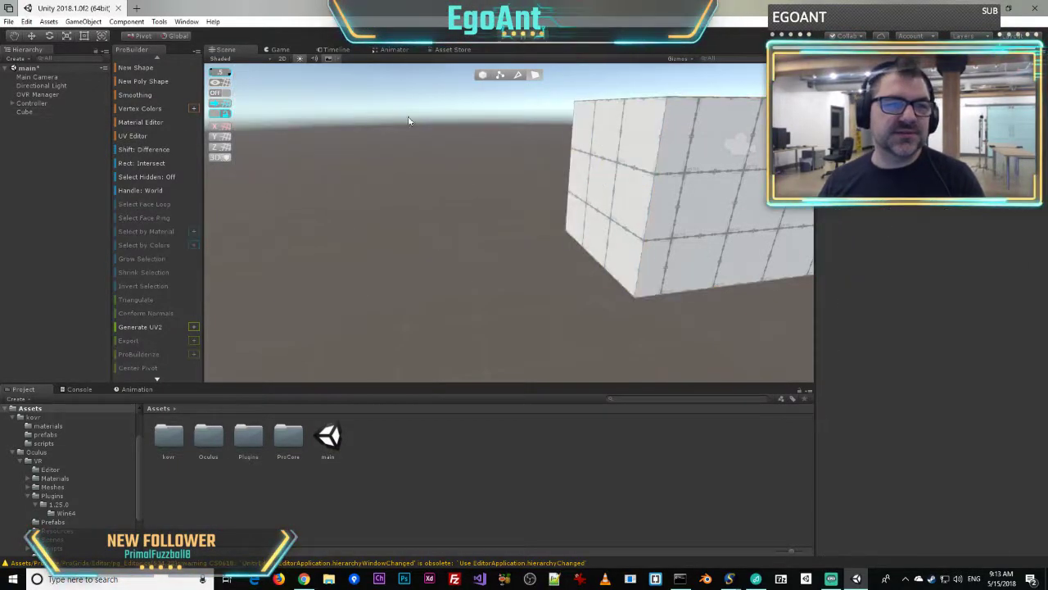
click(221, 84)
right_drag(449, 117, 569, 112)
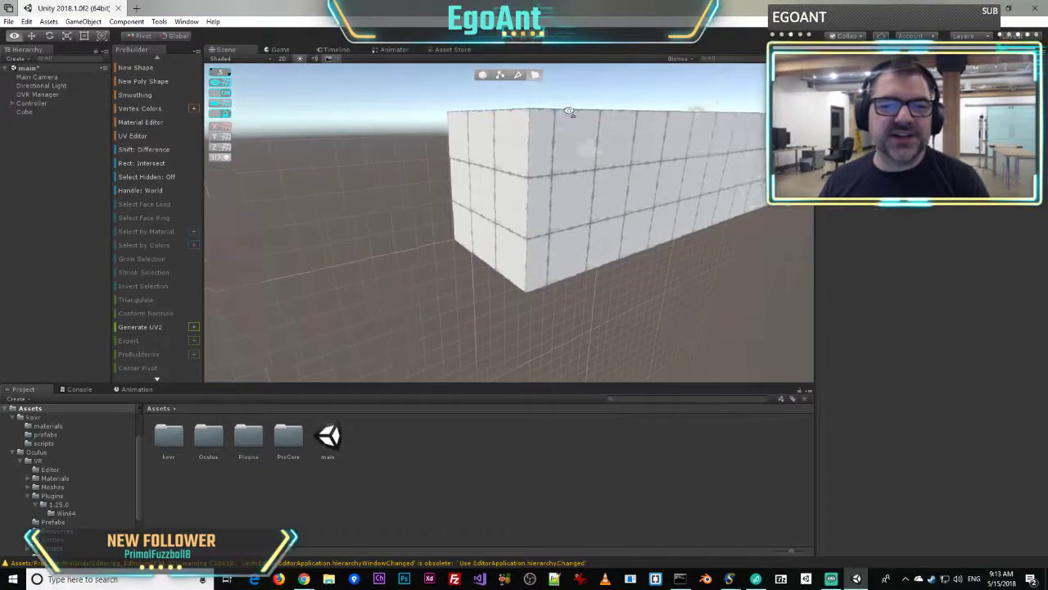
- Move the block's end and long side faces outward along the grid to a size of X 5 and Z 11
click(508, 165)
right_drag(503, 169, 641, 179)
drag(708, 199, 737, 211)
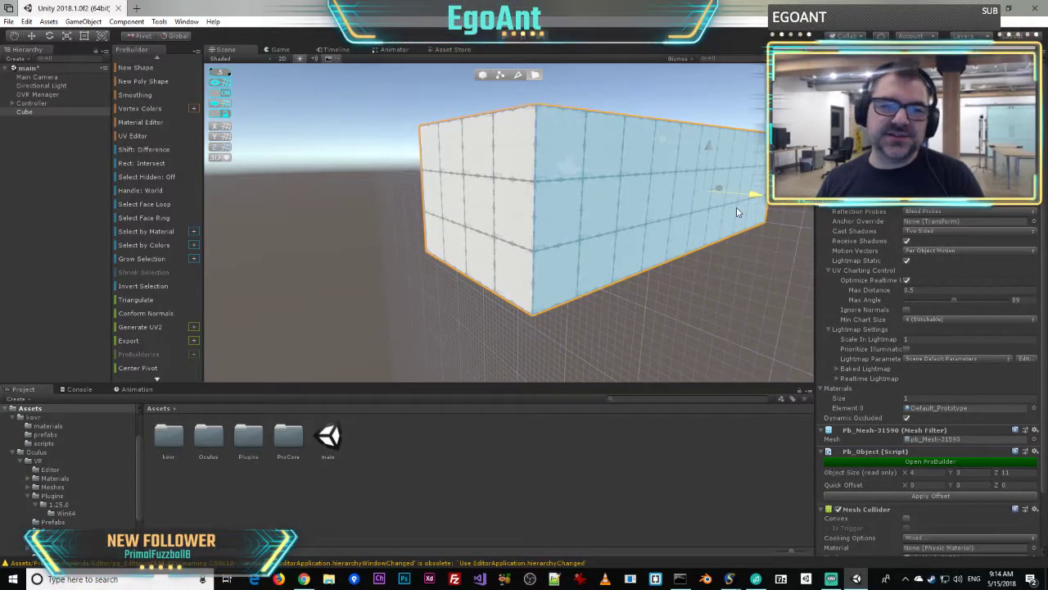
right_drag(737, 211, 684, 253)
click(688, 261)
- Inset the block's top face by extruding it with the Scale tool and shrinking it evenly inward
right_drag(579, 240, 350, 262)
scroll(534, 226, up, 2)
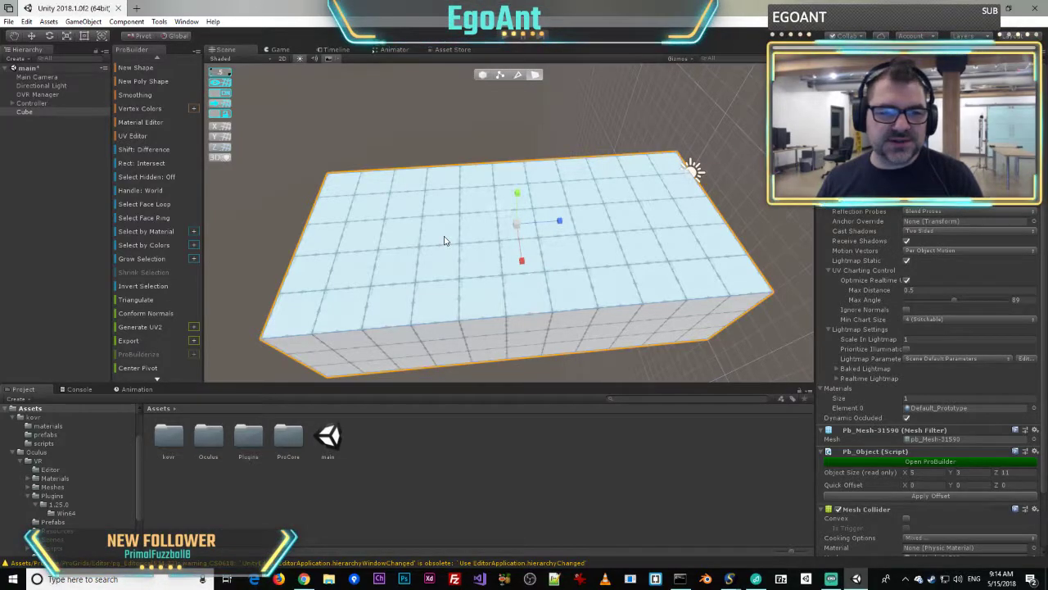
key(ctrl+e)
shift+drag(505, 234, 514, 230)
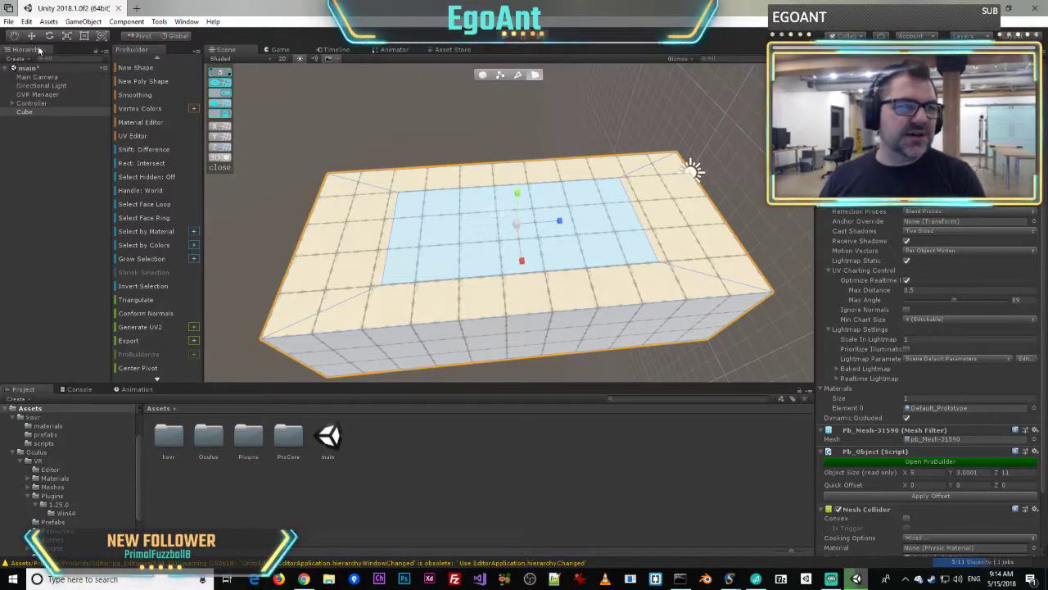
- Raise the inset top face by 0.5 m to slope the roof, for an overall height of Y 3.5
mouse_move(524, 201)
mouse_down()
mouse_move(521, 189)
mouse_move(543, 216)
mouse_move(529, 219)
mouse_up()
right_drag(587, 241, 557, 160)
key(w)
key(s)
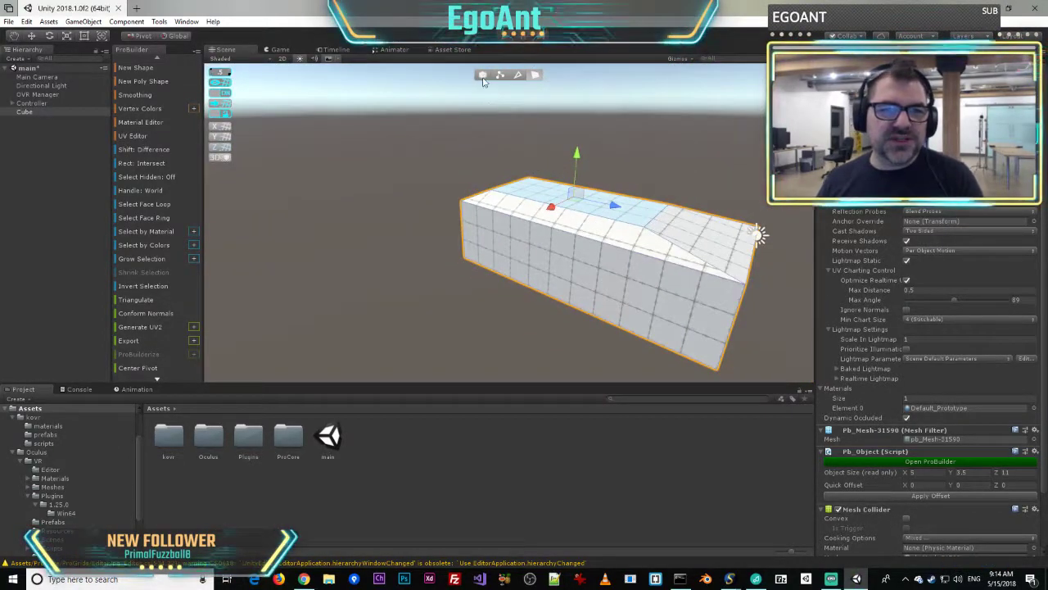
- Flip the normals of the whole block in object mode to turn it into a room seen from inside
click(483, 77)
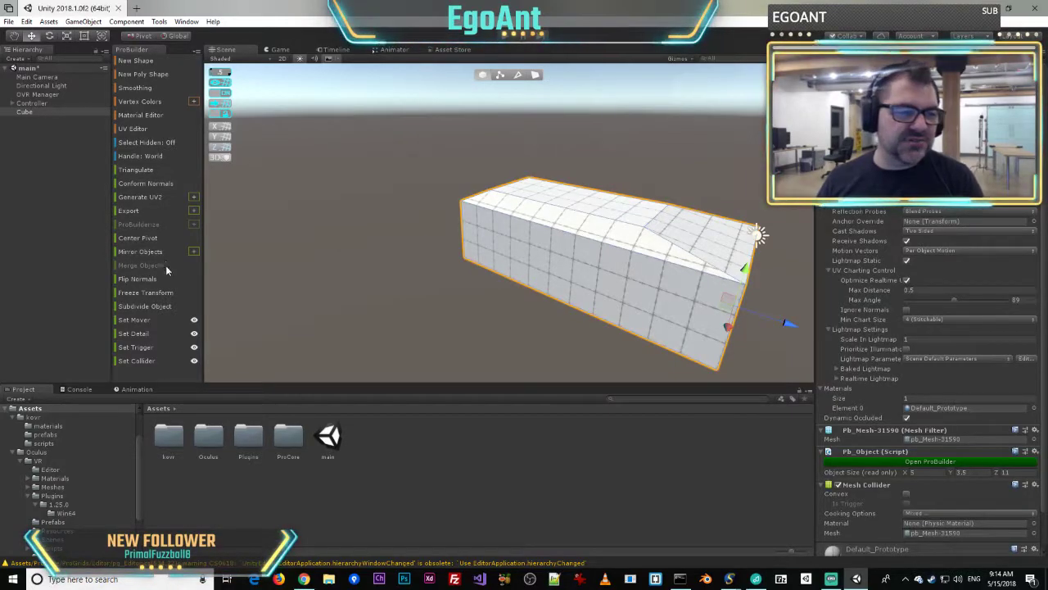
click(147, 280)
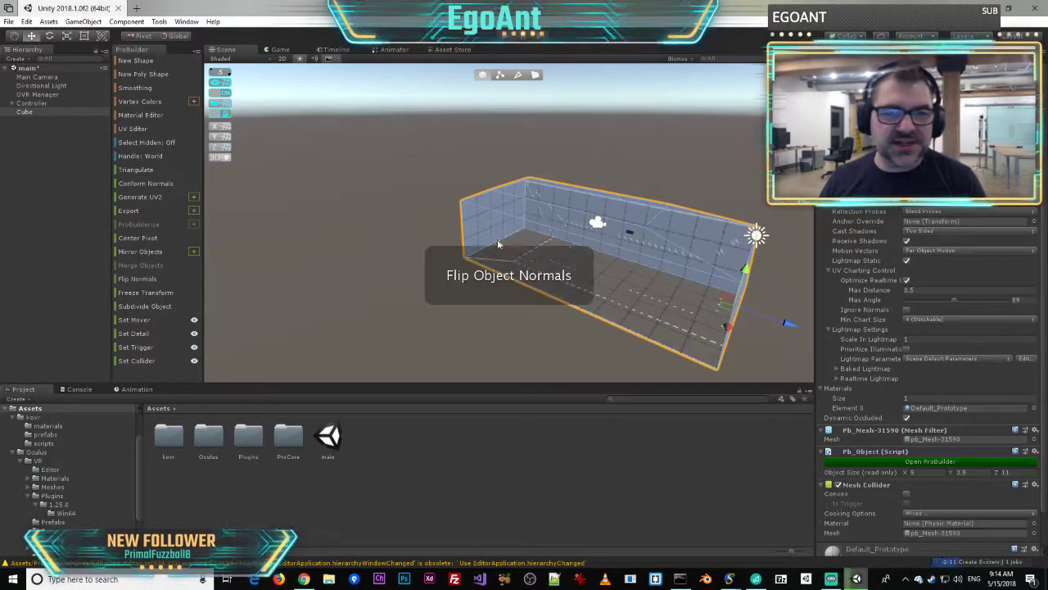
key(w)
right_drag(765, 227, 557, 242)
key(w)
key(s)
key(w)
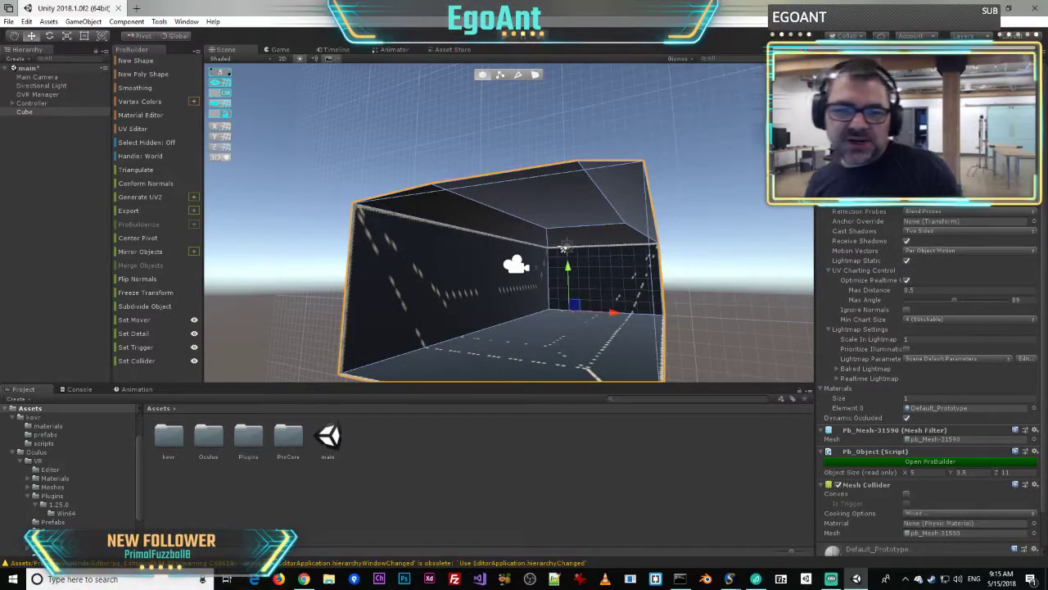
key(w)
- Select the room's five ceiling faces and raise them 1.5 m together, for an overall height of Y 5
right_drag(729, 185, 565, 332)
key(s)
click(535, 75)
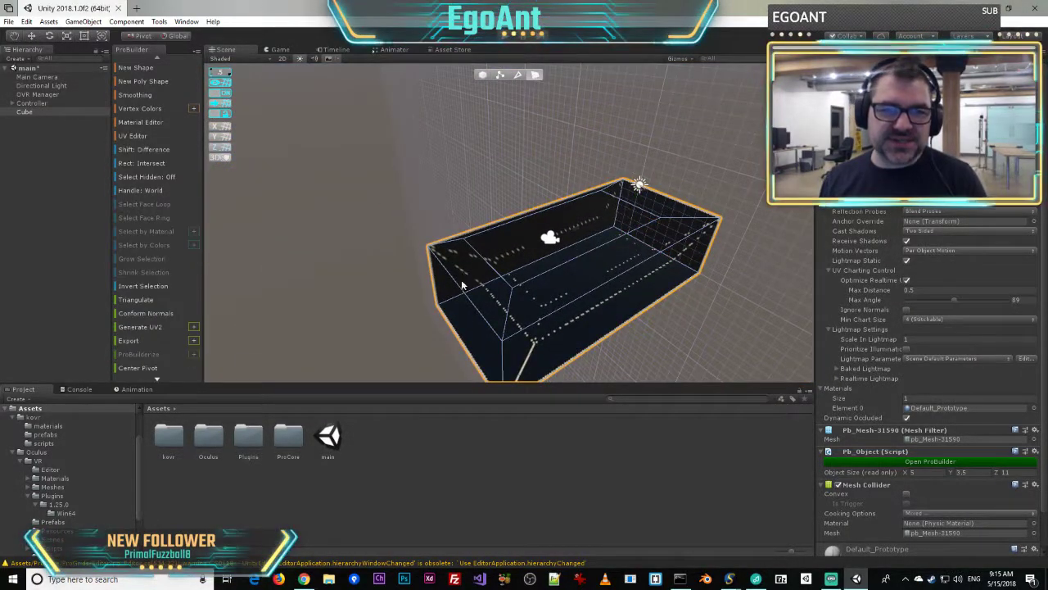
click(465, 275)
click(535, 291)
key(w)
right_drag(536, 291, 787, 37)
right_drag(606, 54, 624, 57)
key(s)
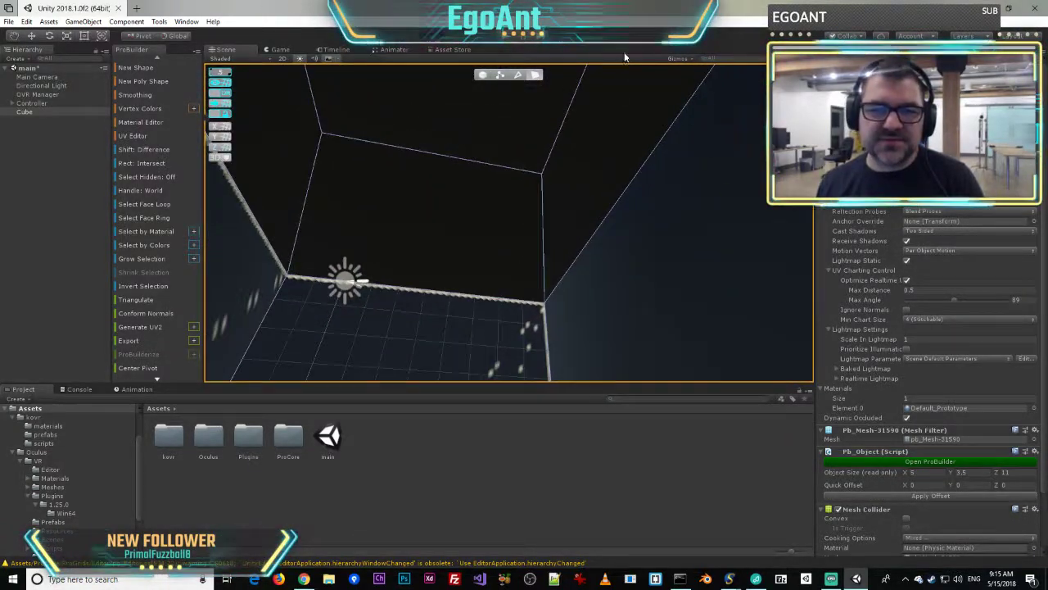
click(580, 187)
shift+click(361, 228)
shift+click(261, 159)
shift+click(429, 132)
right_drag(429, 132, 37, 206)
shift+click(369, 221)
right_drag(369, 221, 526, 328)
key(s)
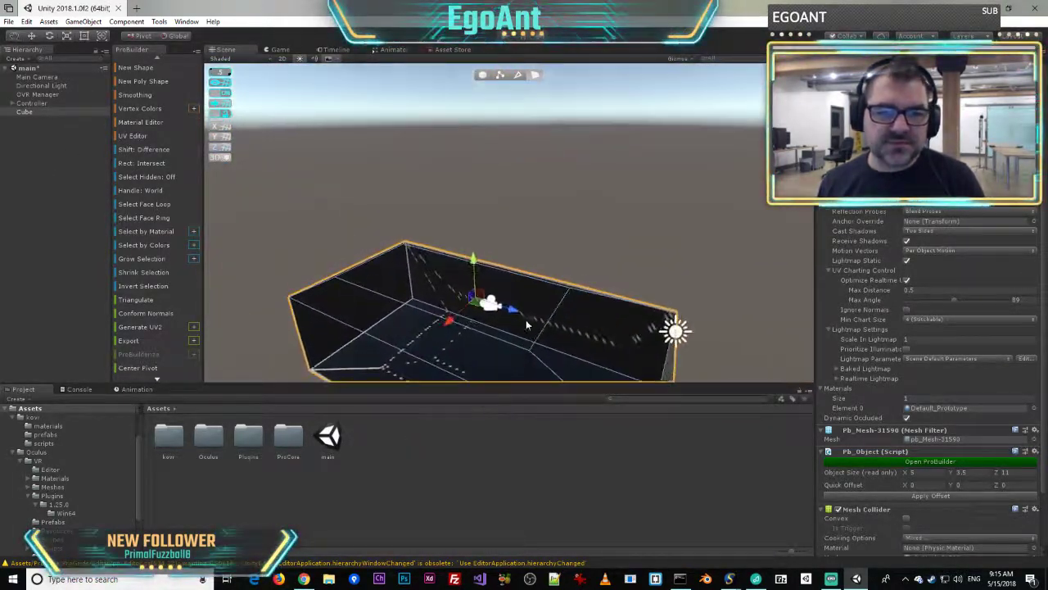
drag(473, 258, 472, 223)
- Move one long side wall outward to widen the room to X 7
right_drag(471, 223, 309, 172)
key(a)
key(a)
key(w)
key(s)
key(s)
key(d)
key(w)
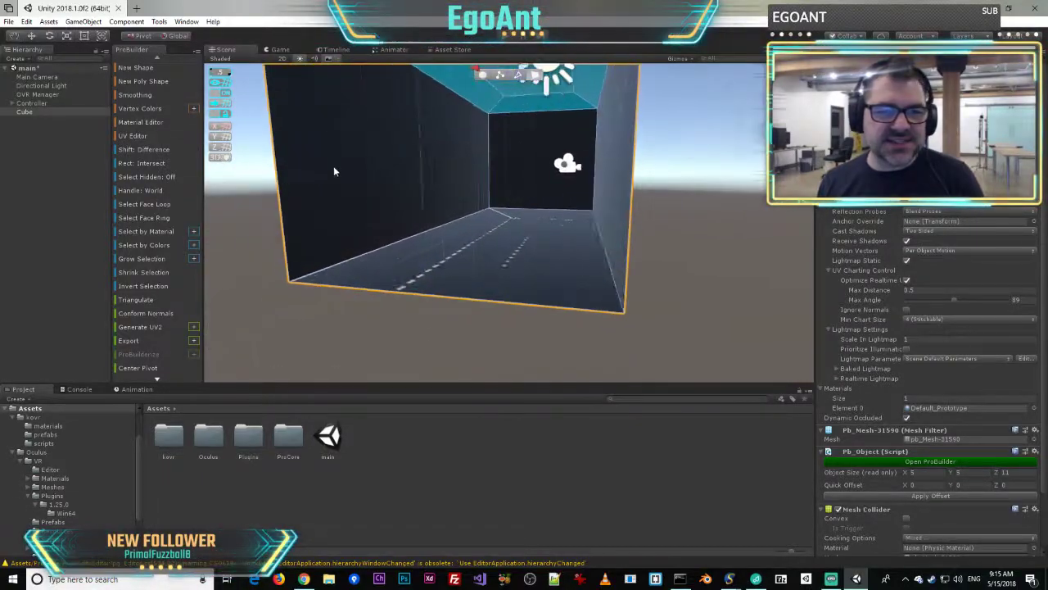
click(352, 162)
drag(397, 162, 343, 172)
key(a)
- Move the opposite long side wall outward to widen the room to X 9
right_drag(364, 175, 473, 165)
key(s)
click(610, 196)
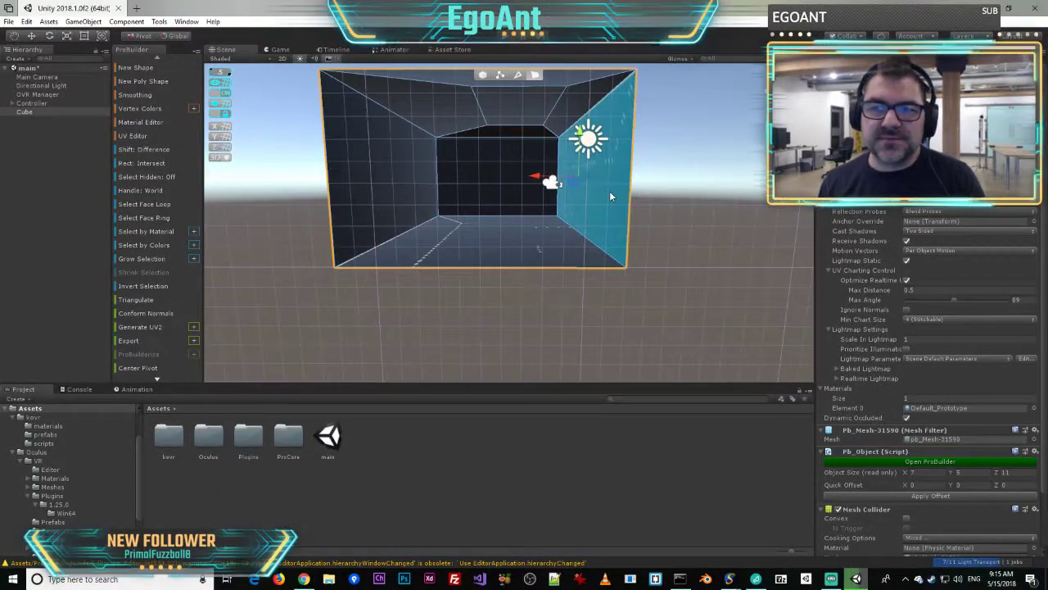
drag(529, 175, 577, 176)
- Select the far end wall and inset it by extruding with the Scale tool and shrinking the new face
right_drag(562, 199, 7, 219)
key(w)
key(w)
key(s)
key(w)
key(s)
key(w)
key(s)
key(w)
click(519, 175)
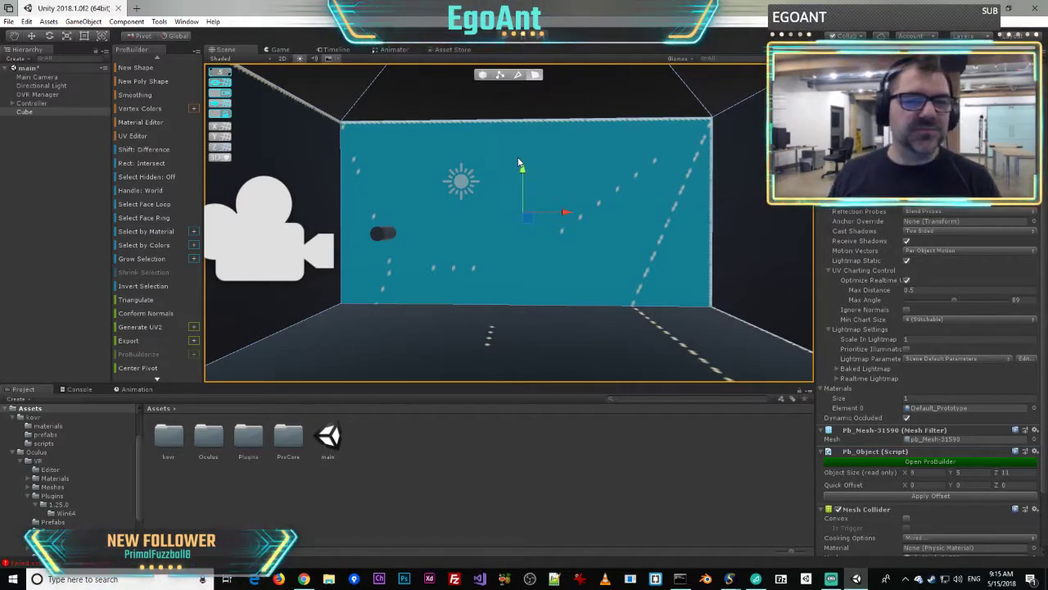
click(69, 36)
shift+drag(524, 213, 431, 193)
- Push the inset end wall panel outward 0.5 m to form a recess, for an overall length of Z 11.5
click(32, 37)
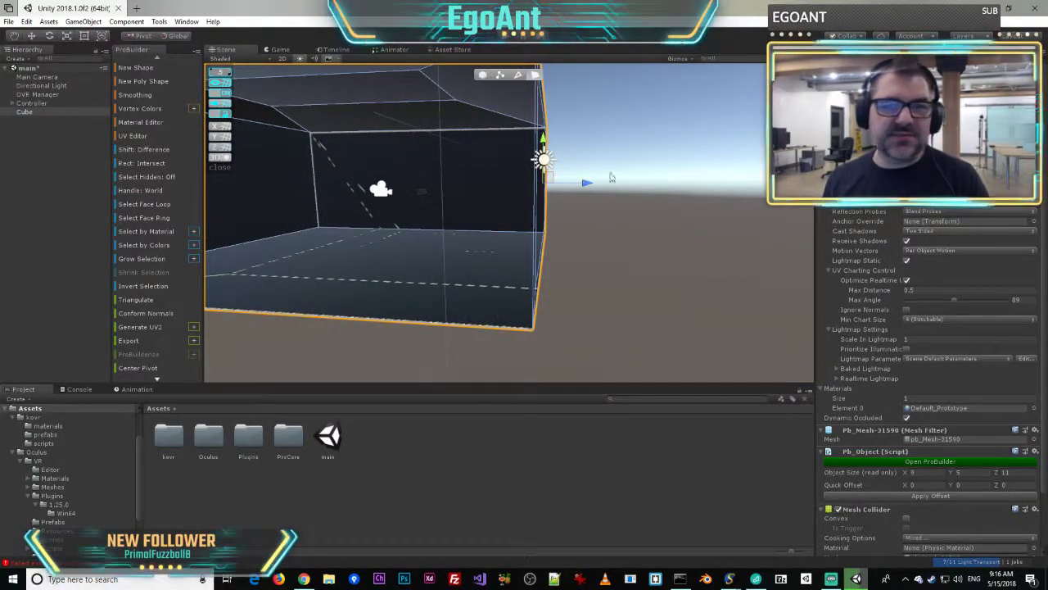
drag(585, 184, 598, 187)
right_drag(600, 188, 827, 217)
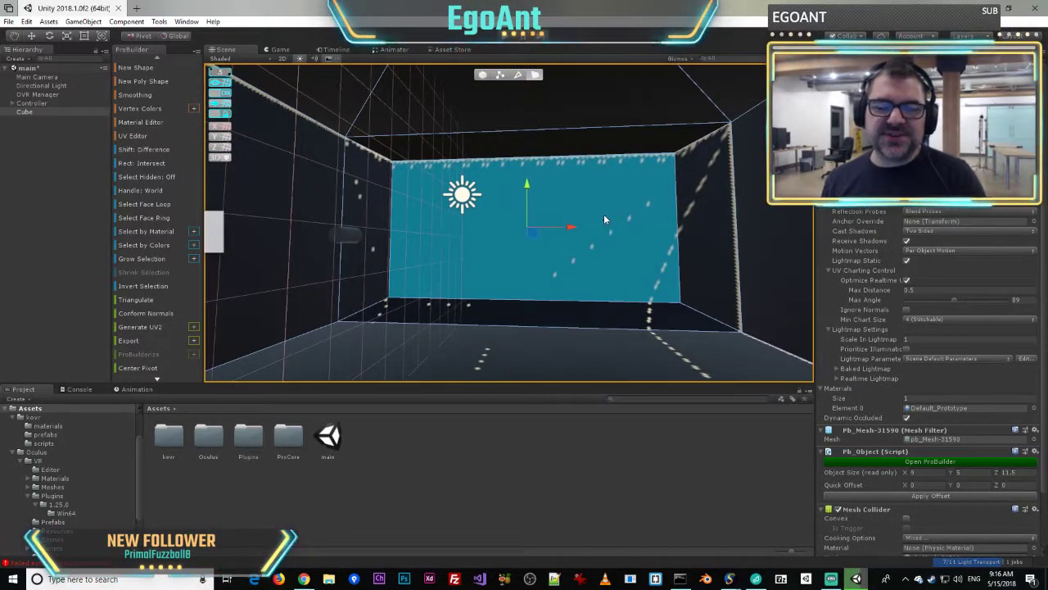
- Raise the upper edge of the end wall's recessed panel in edge selection mode
right_drag(572, 170, 242, 155)
click(517, 74)
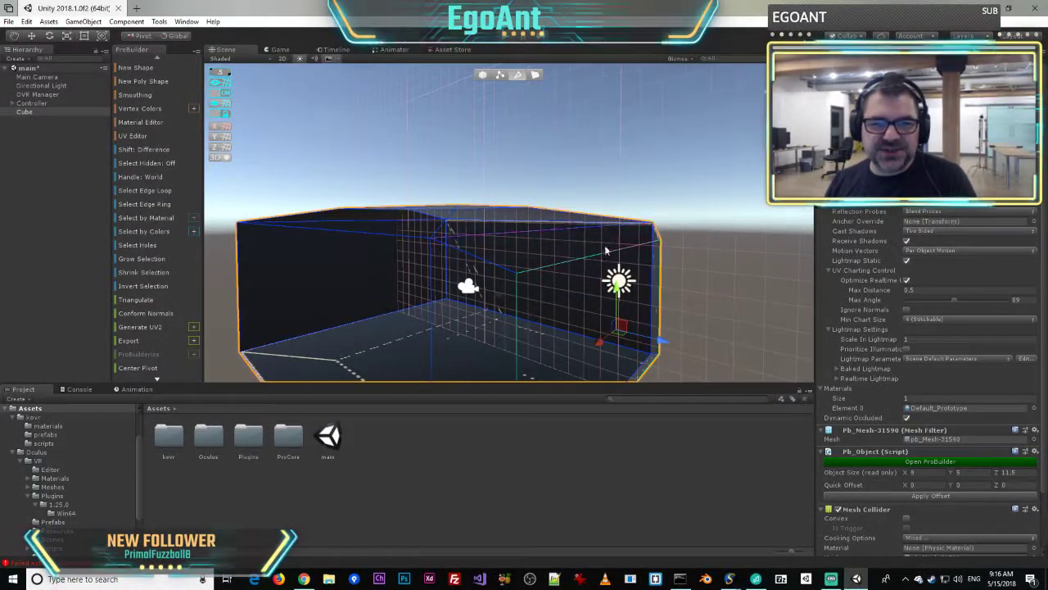
click(619, 215)
right_drag(618, 205, 594, 255)
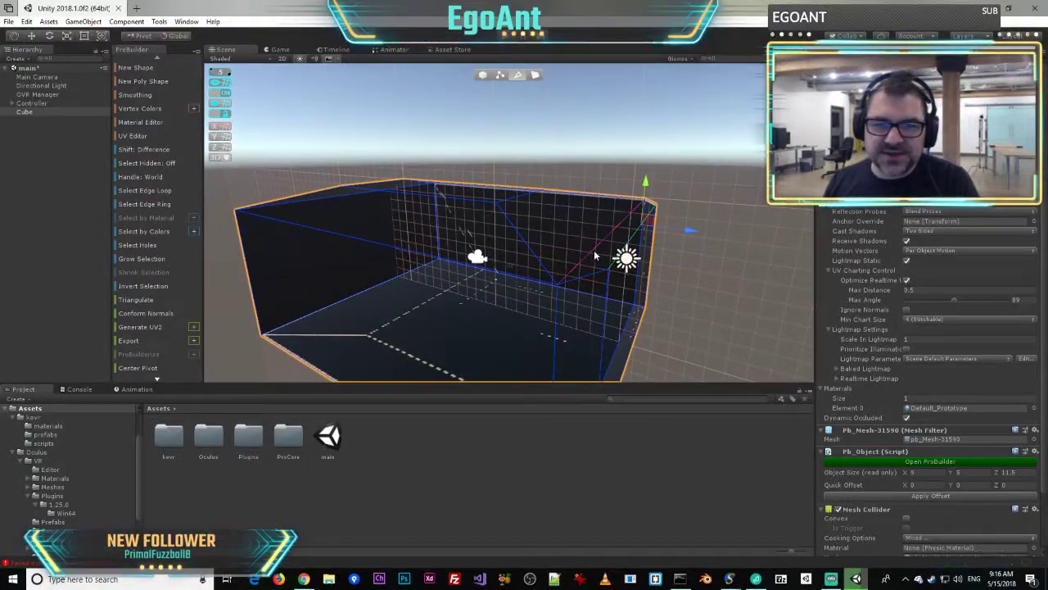
click(607, 217)
drag(623, 178, 624, 166)
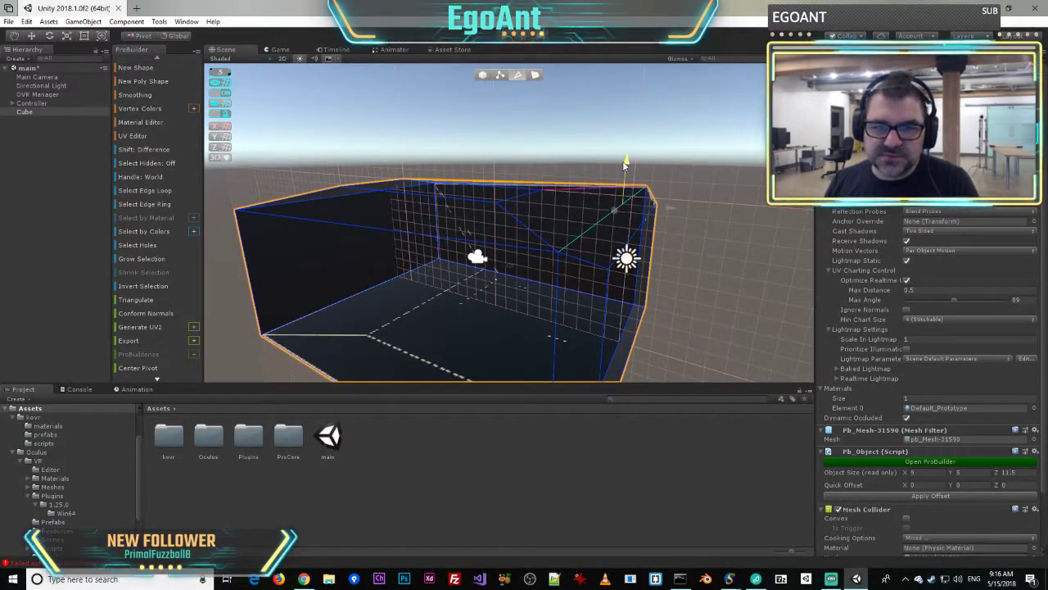
right_drag(624, 166, 782, 245)
- Deselect the room and save the main scene
click(311, 193)
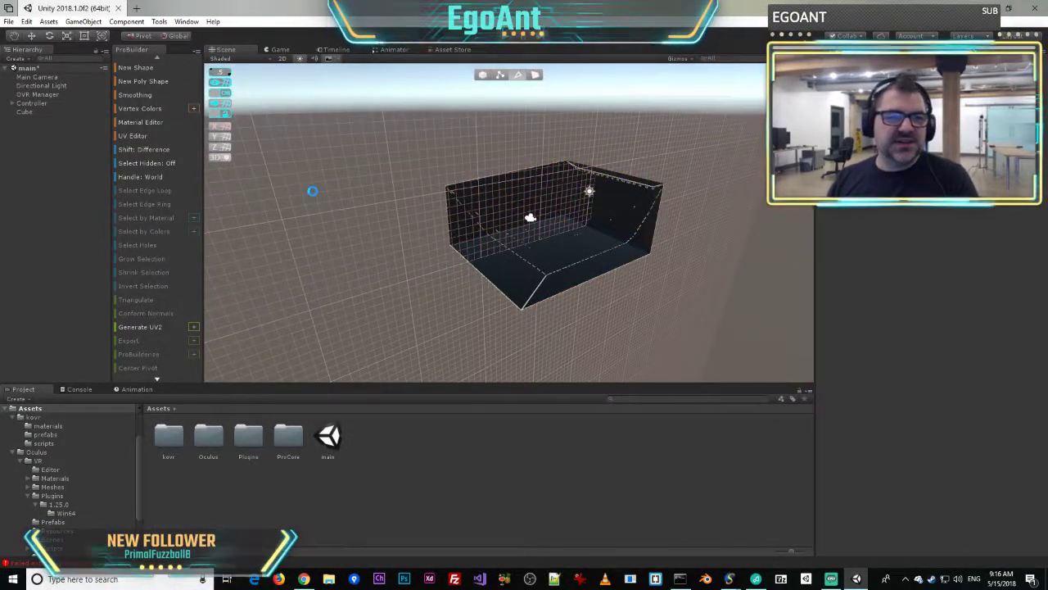
right_click(51, 167)
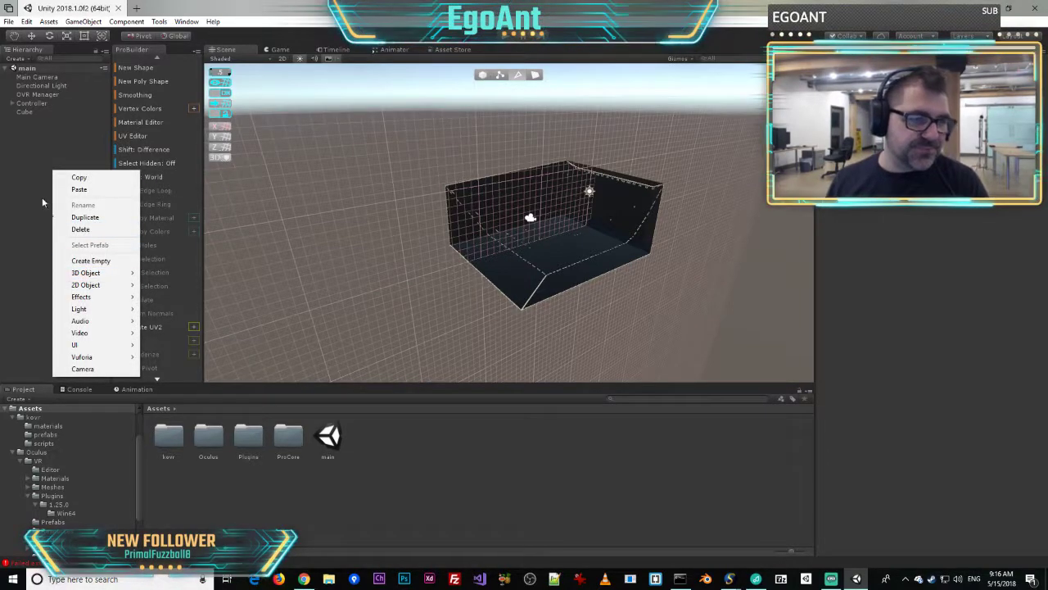
click(15, 187)
- Build a new ProBuilder cube with dimensions X 0.5, Y 0.5, Z 3 as a beam
right_drag(357, 222, 415, 205)
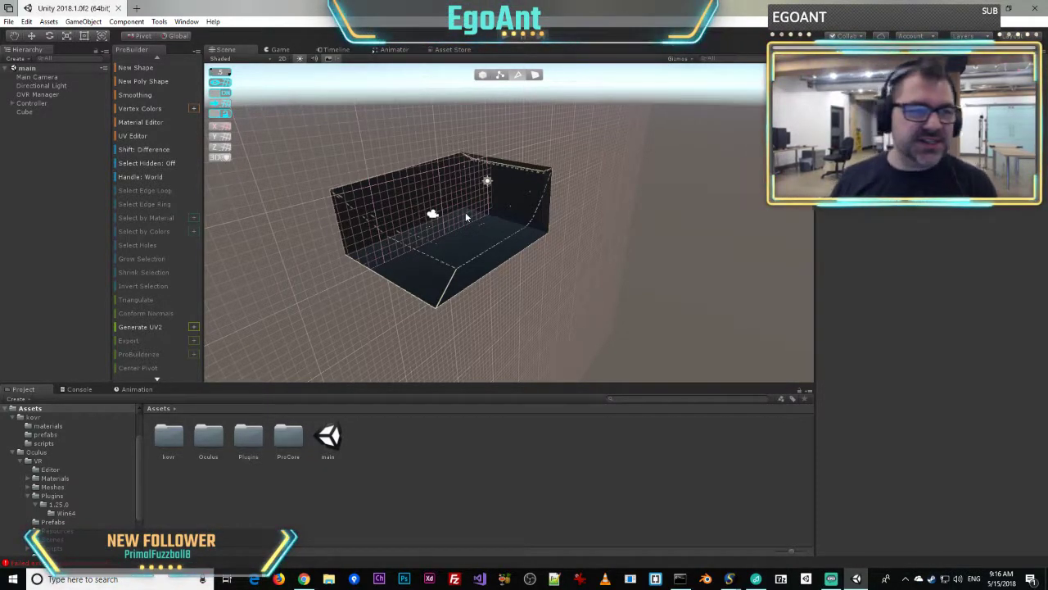
click(145, 69)
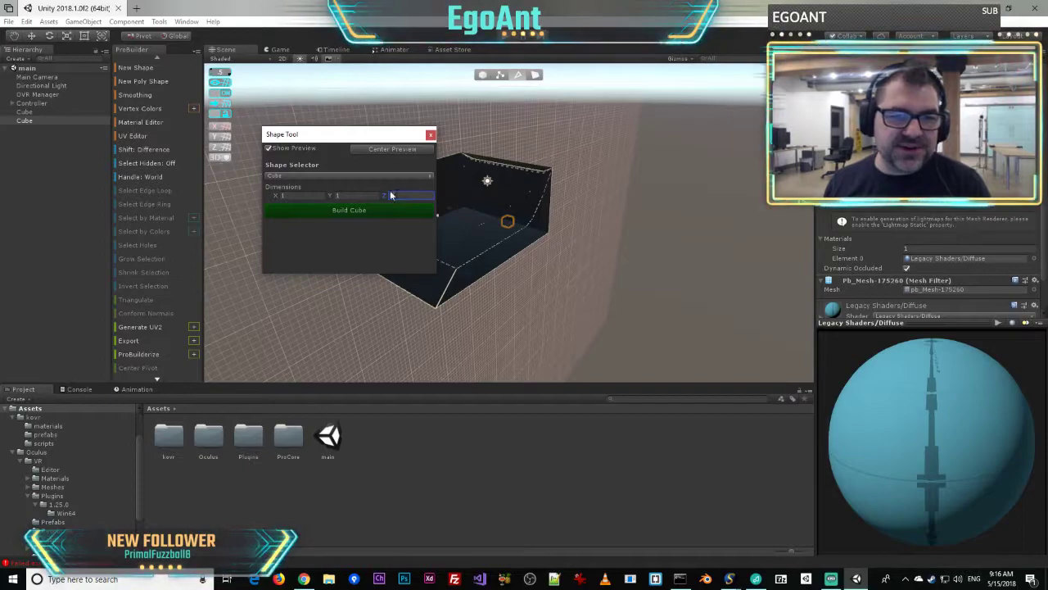
drag(390, 197, 398, 197)
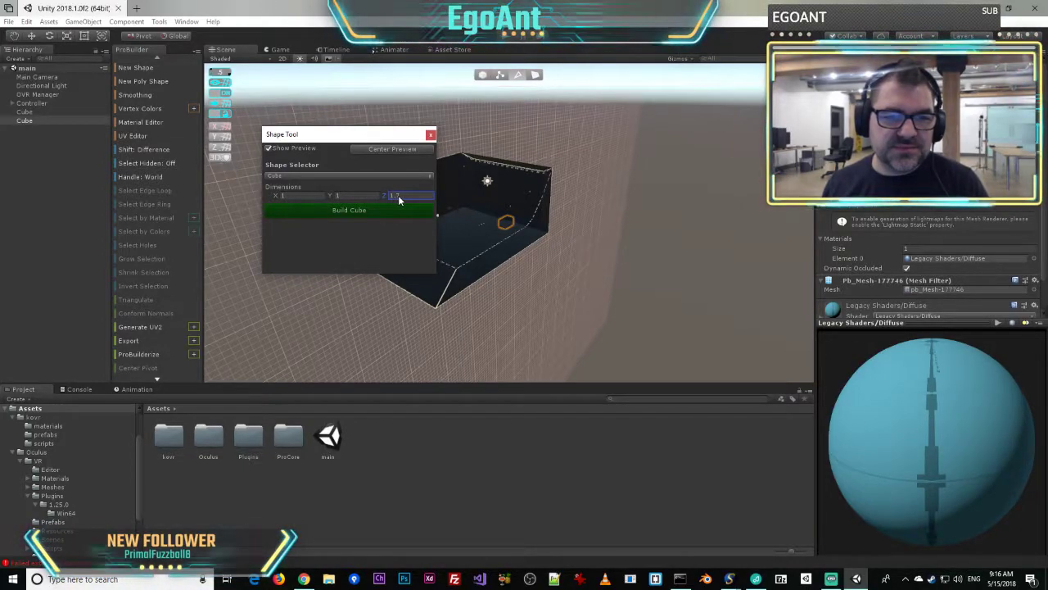
click(416, 197)
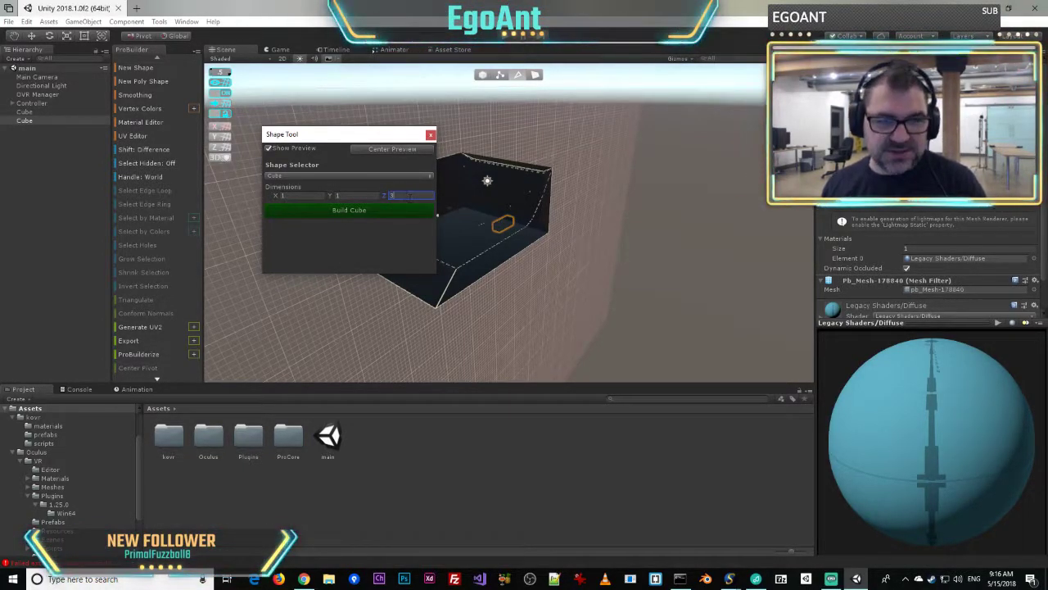
click(321, 195)
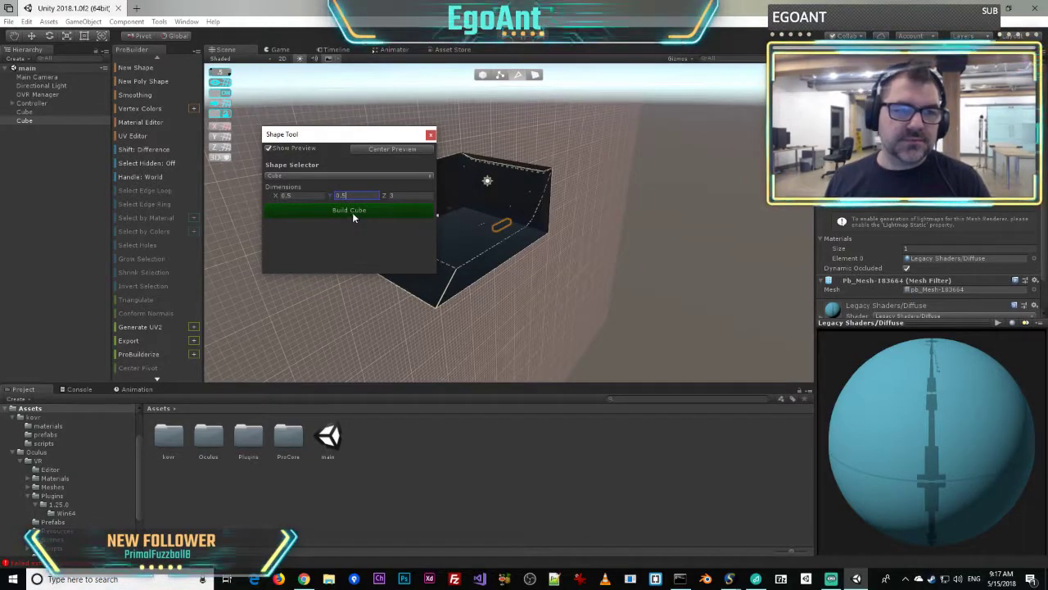
click(352, 213)
- Select the beam's underside face and inset it with a scaled extrusion
key(w)
right_drag(535, 196, 550, 58)
click(536, 74)
click(547, 100)
click(566, 138)
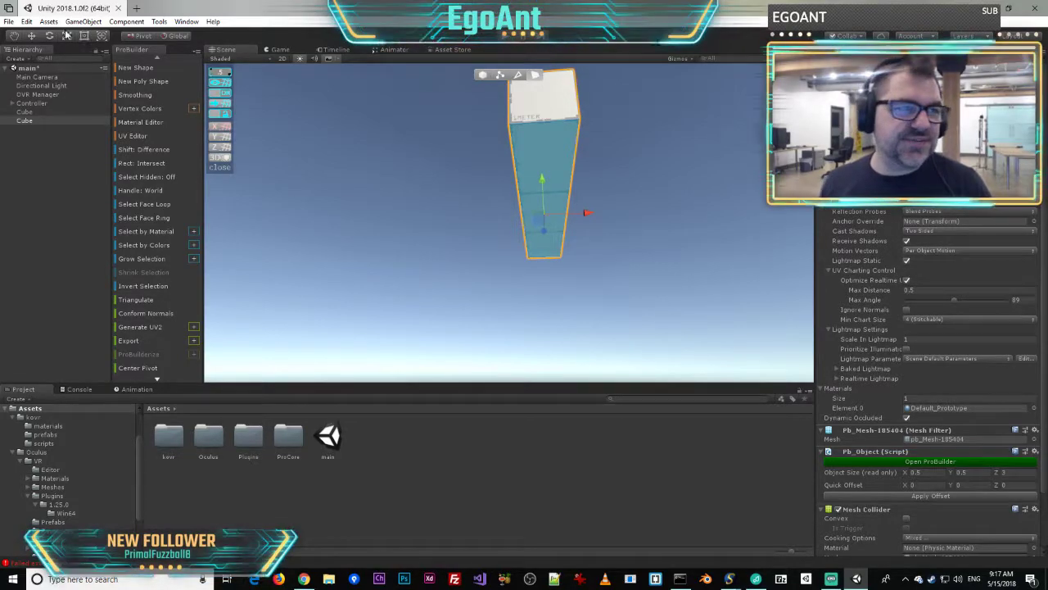
shift+drag(541, 217, 509, 138)
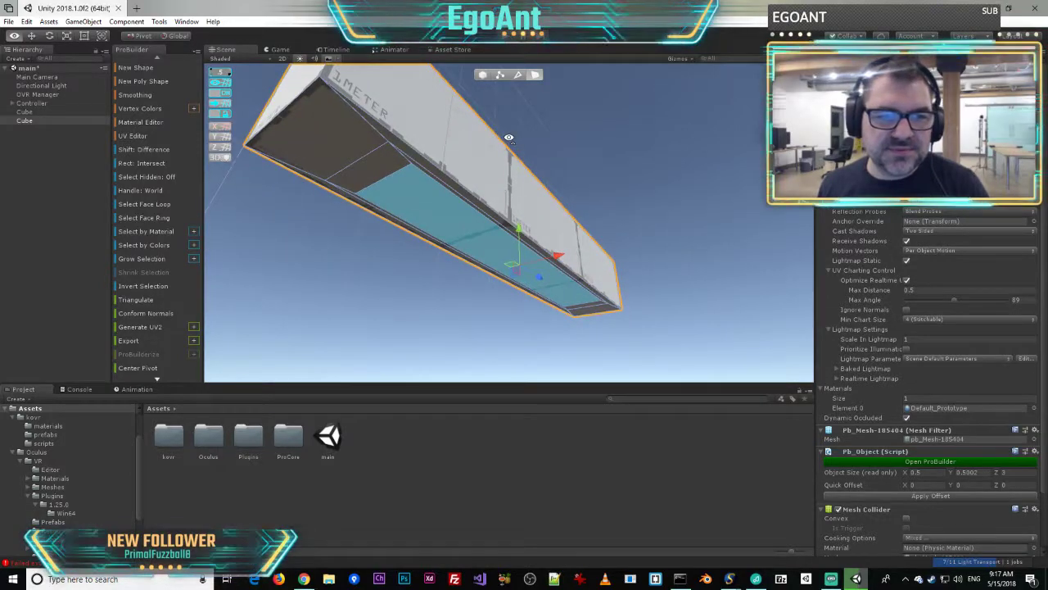
- Set the ProGrids snap value to 0.1 m, push the inset underside face up into the beam, and deselect it
click(507, 197)
alt+drag(507, 197, 562, 195)
right_drag(528, 210, 332, 218)
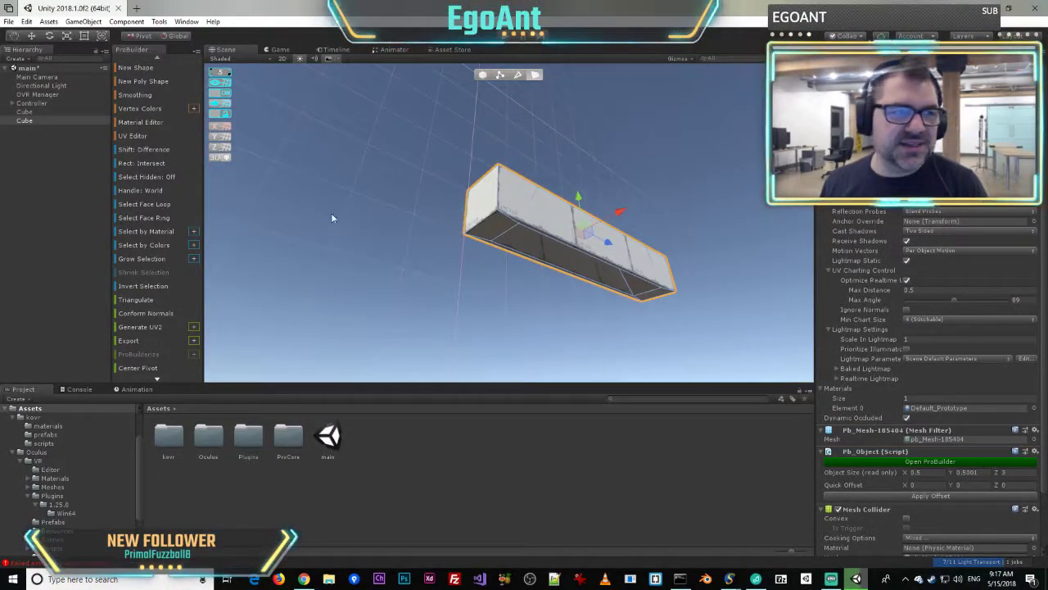
click(229, 73)
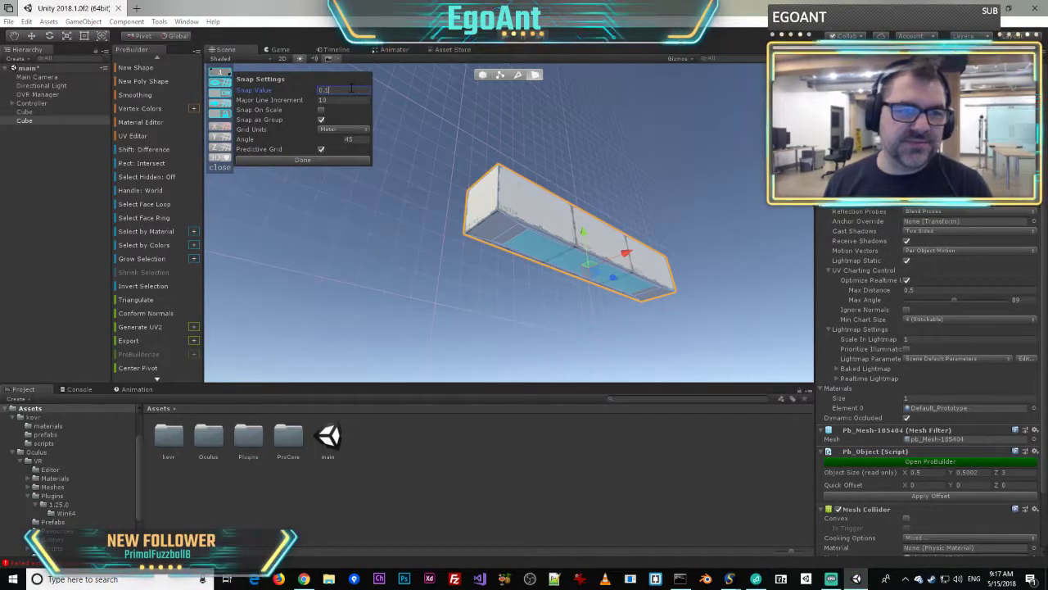
right_drag(274, 96, 476, 178)
click(173, 462)
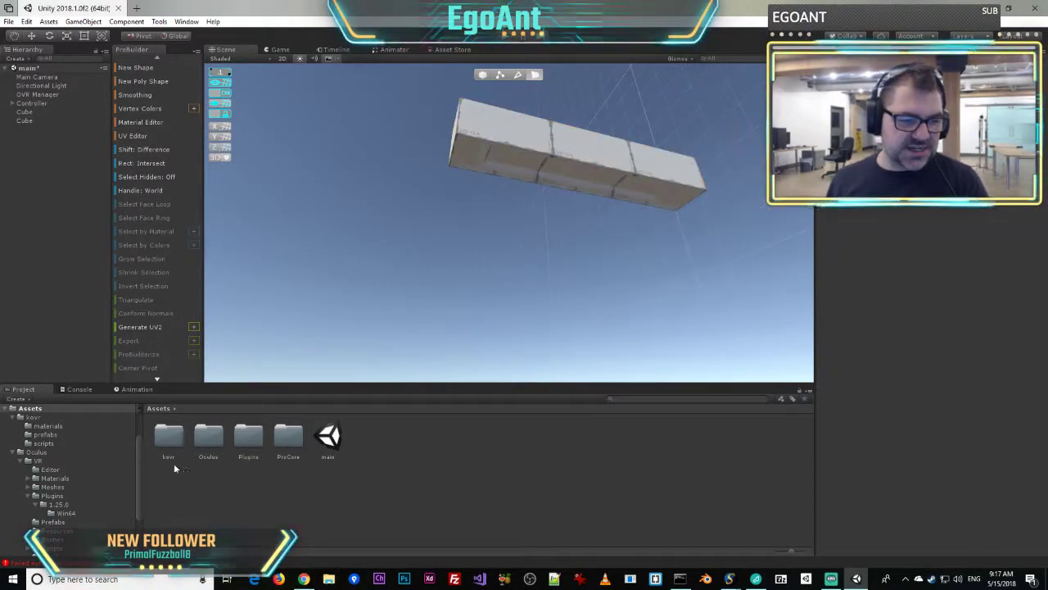
- Create a new material named steel in the materials folder inside kovr
double_click(182, 442)
double_click(179, 448)
right_click(344, 492)
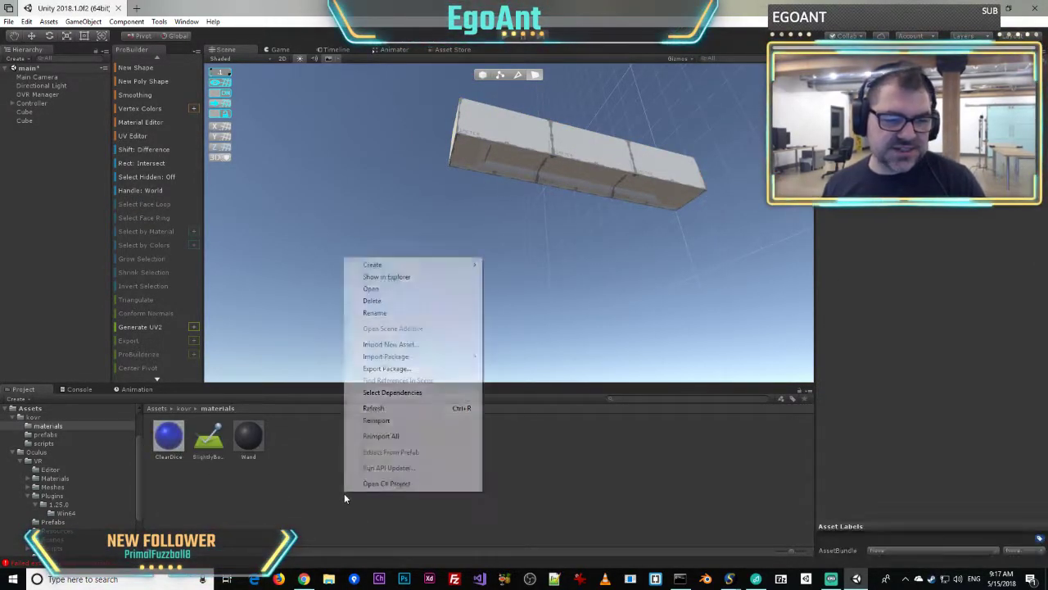
mouse_move(429, 263)
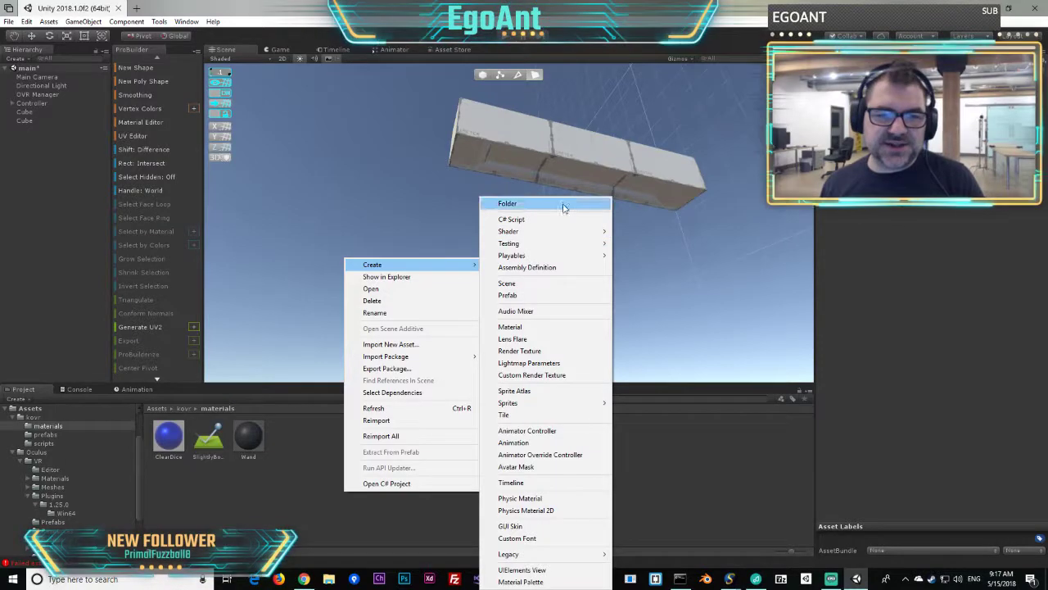
click(511, 327)
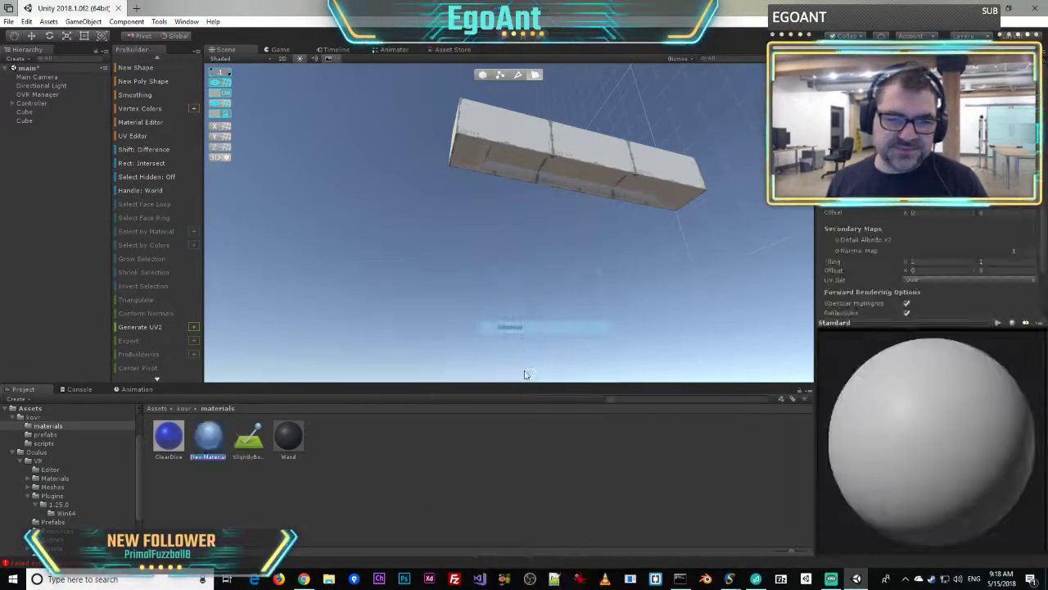
text(steel)
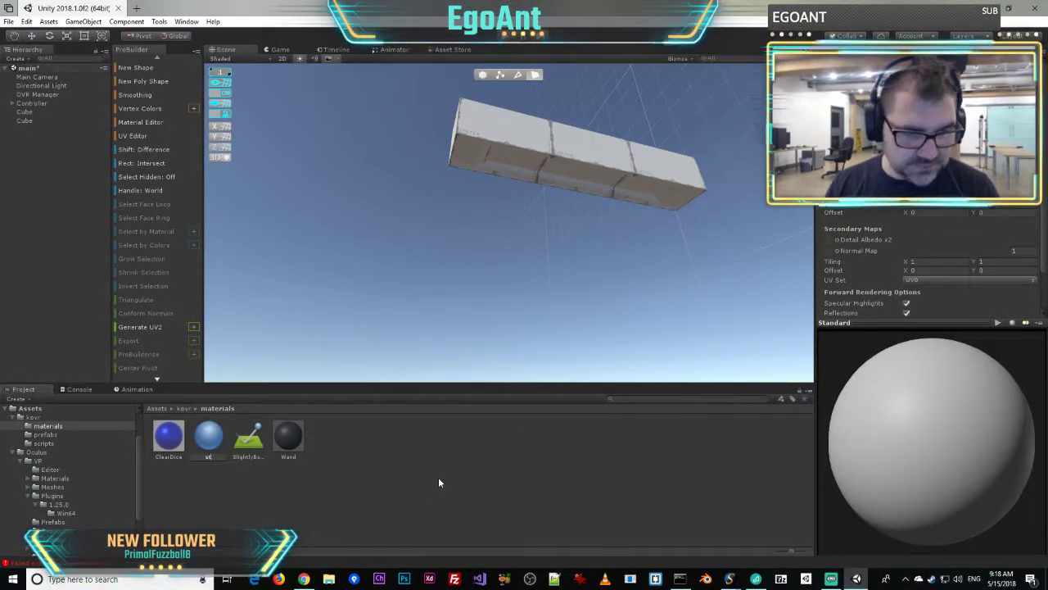
key(Return)
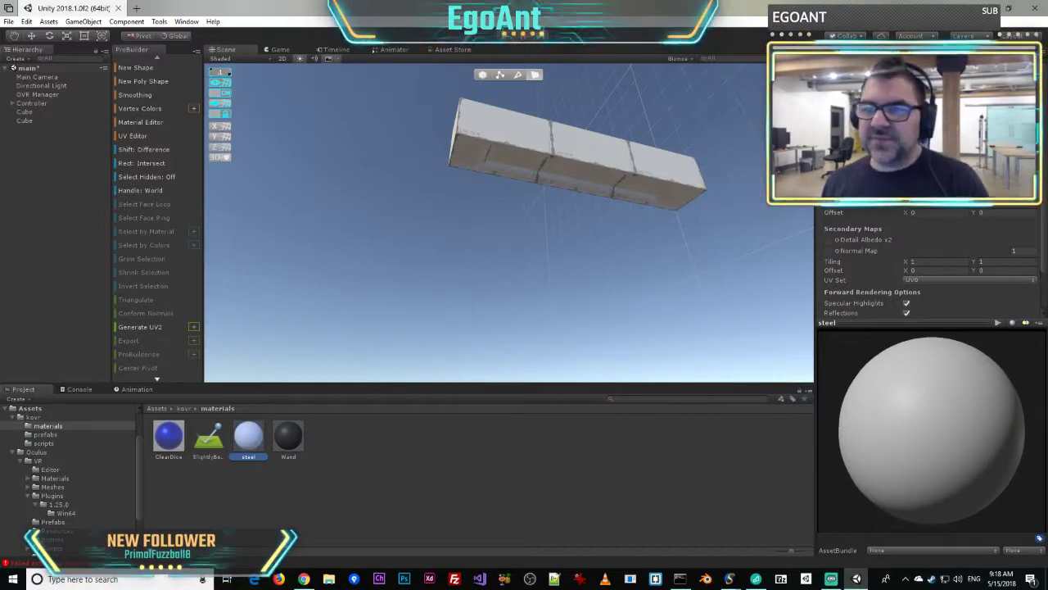
- Set the steel material's albedo to grey C3C3C3 and raise its metallic and smoothness values for a shiny finish
click(916, 105)
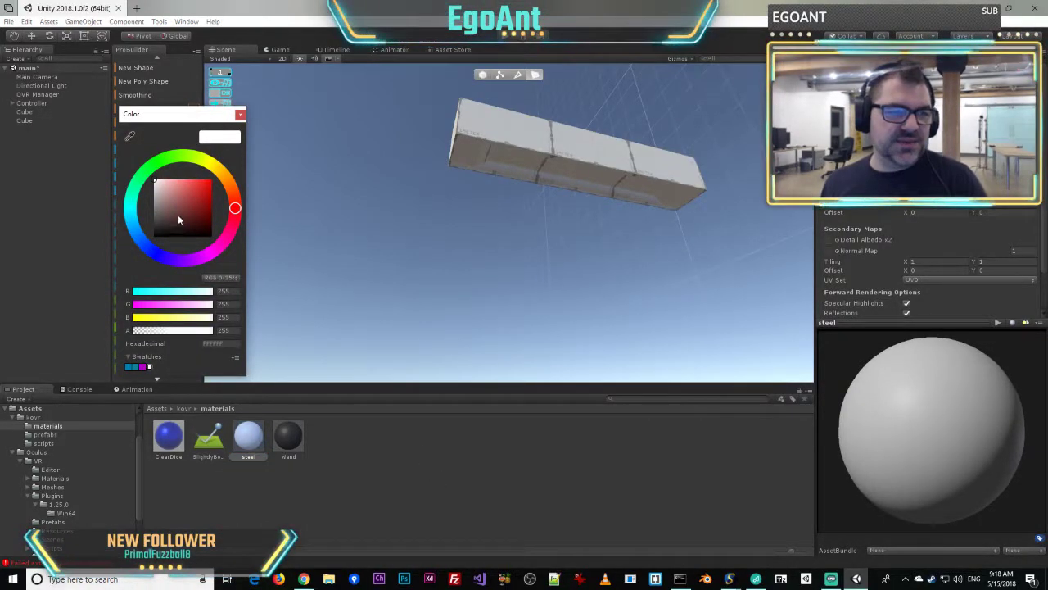
click(156, 190)
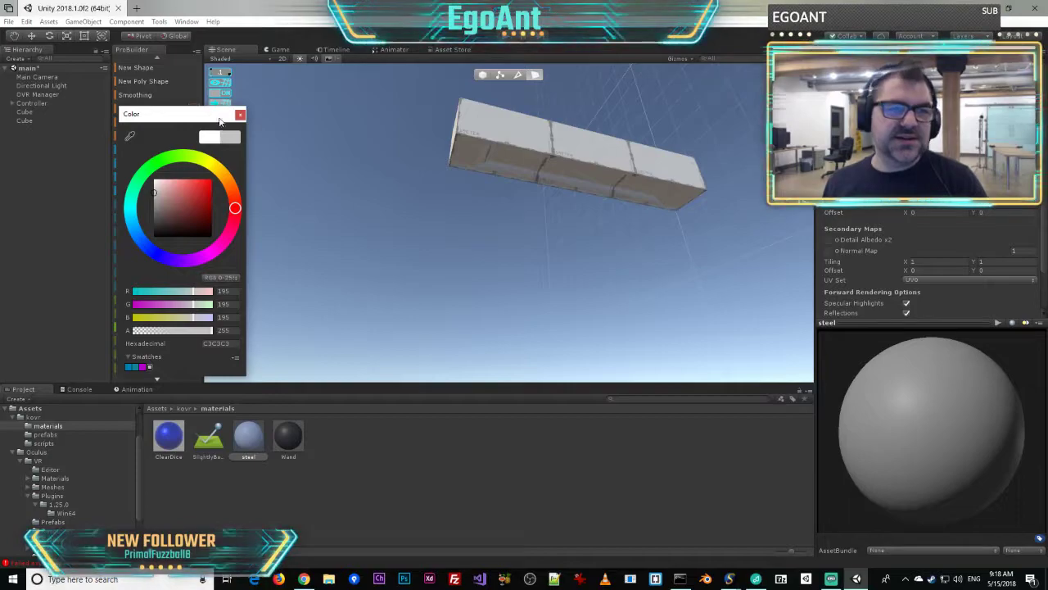
click(240, 114)
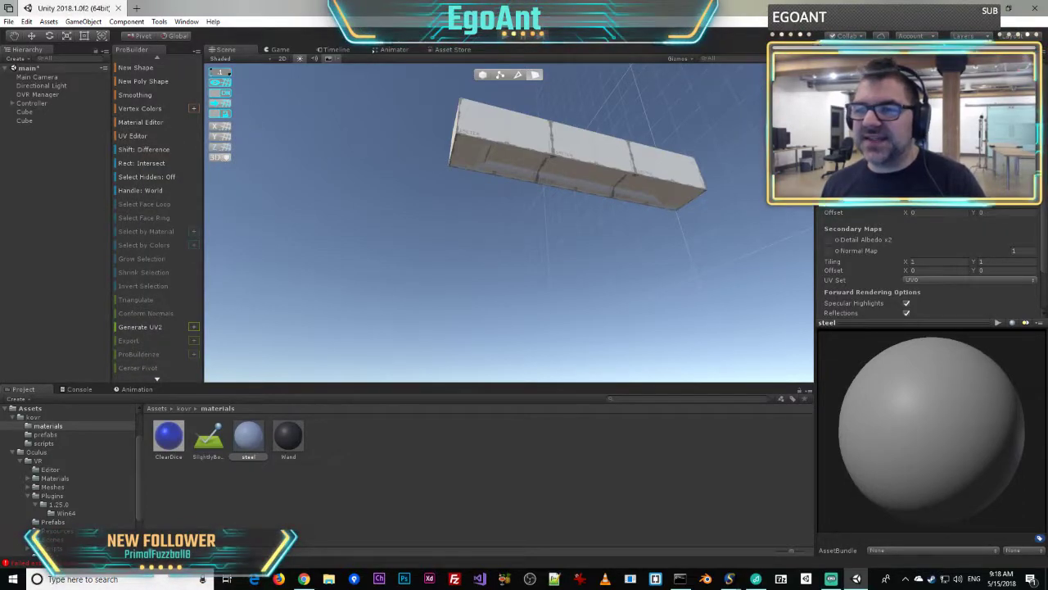
drag(907, 121, 976, 121)
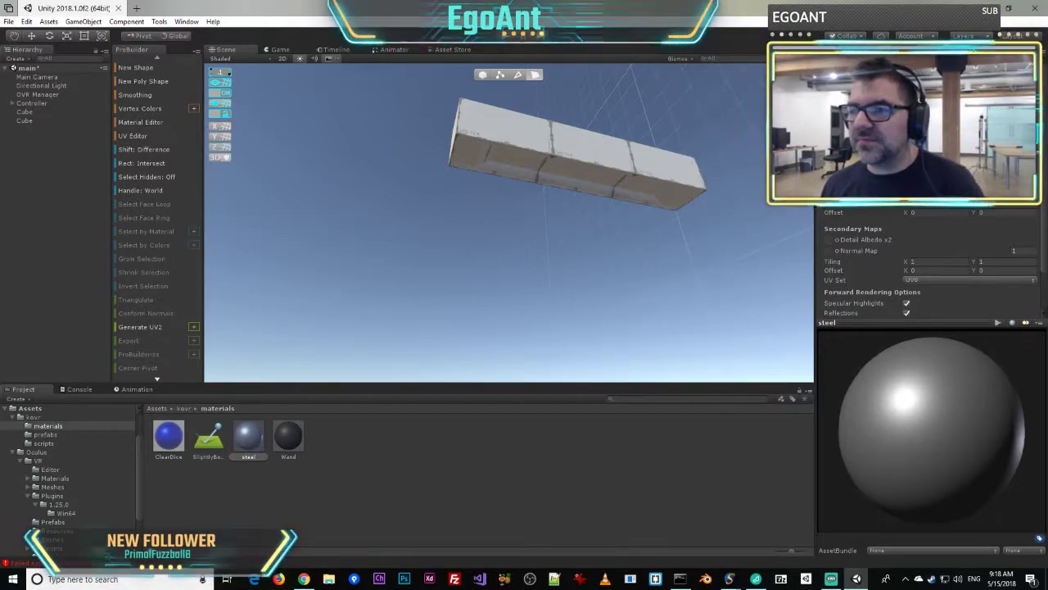
drag(954, 129, 977, 129)
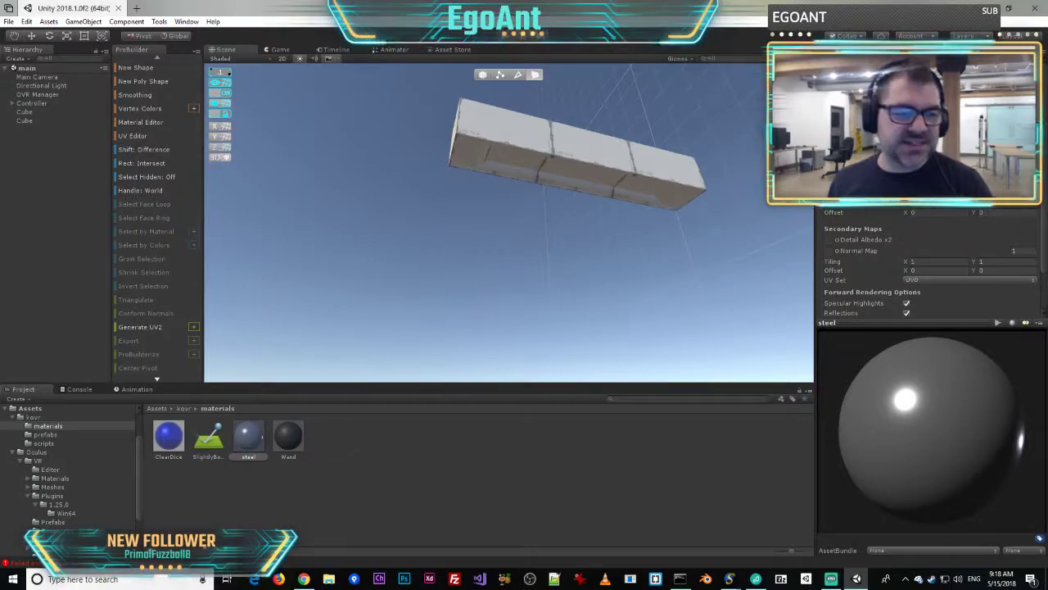
- Create a second material named light-blue in the same materials folder
click(356, 525)
right_click(331, 491)
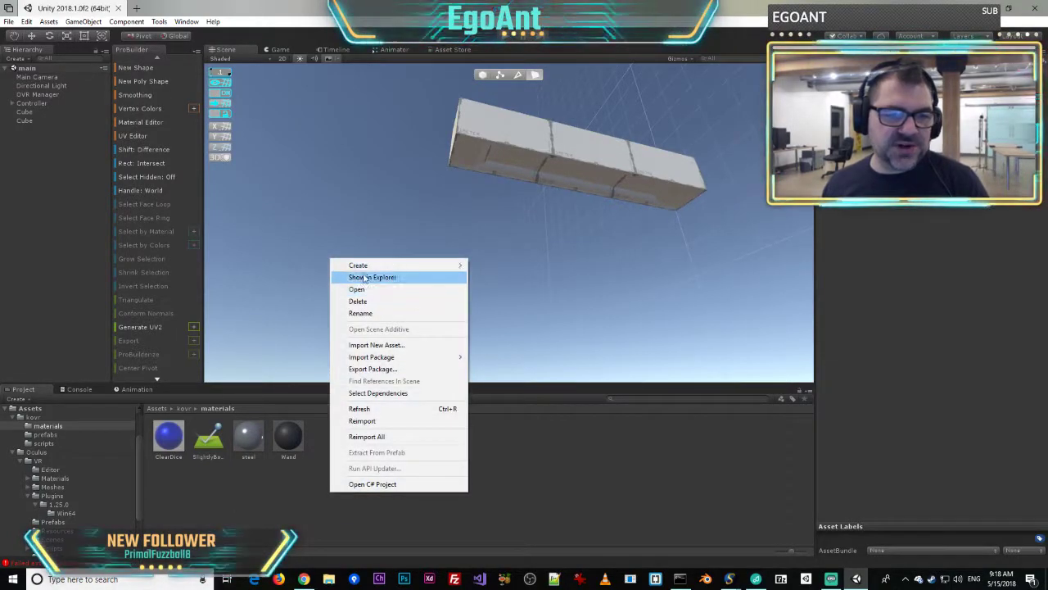
mouse_move(385, 264)
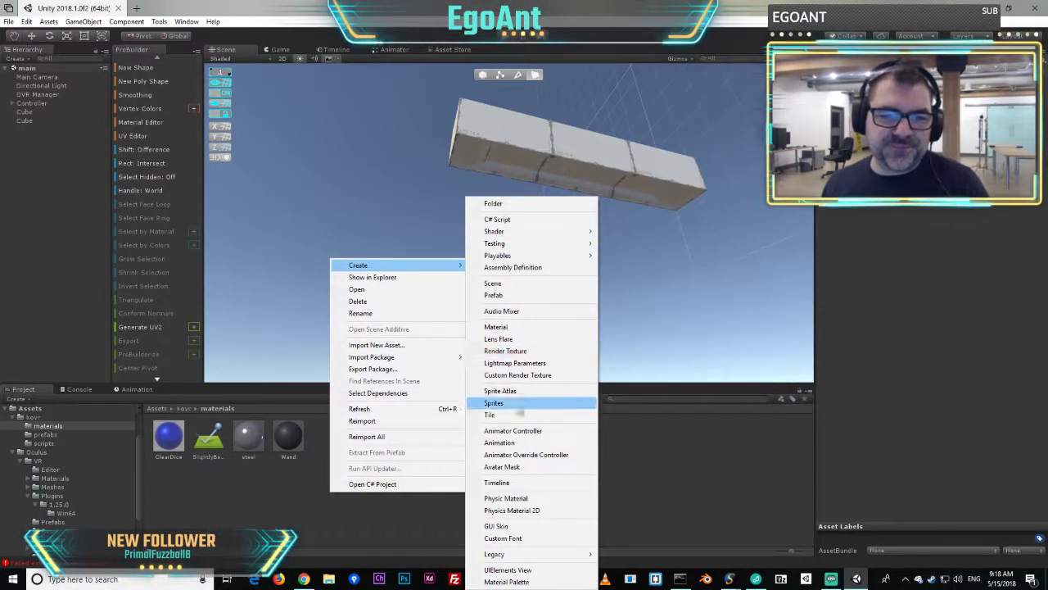
click(508, 327)
text(light)
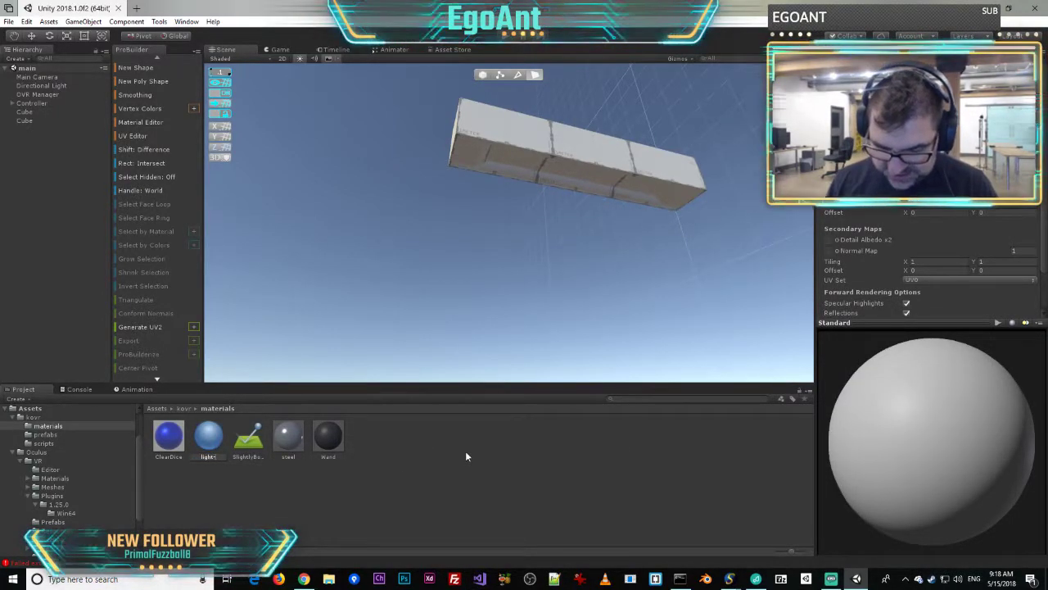
text(-blue)
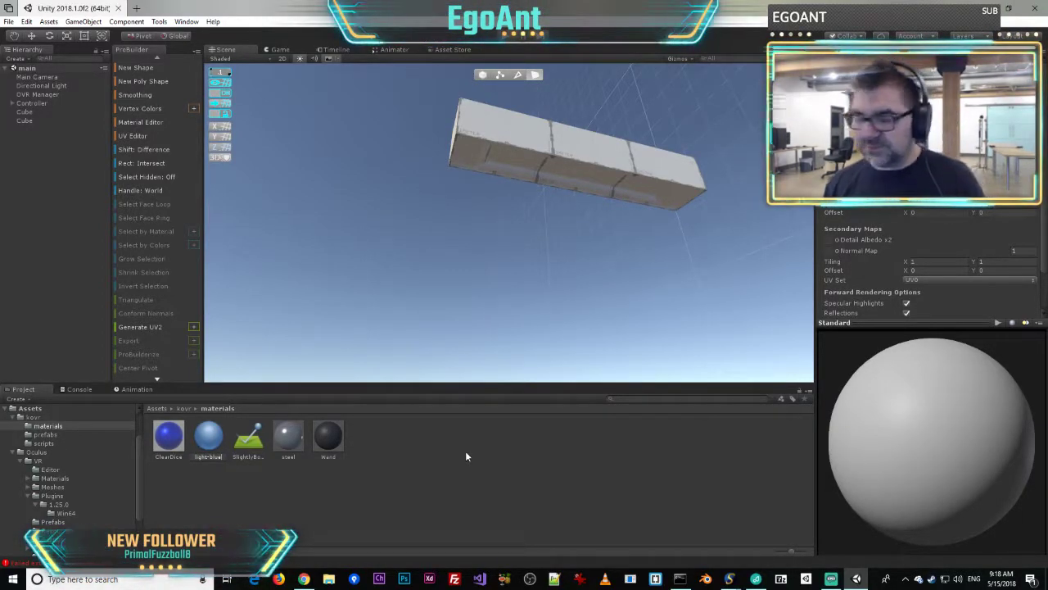
key(Return)
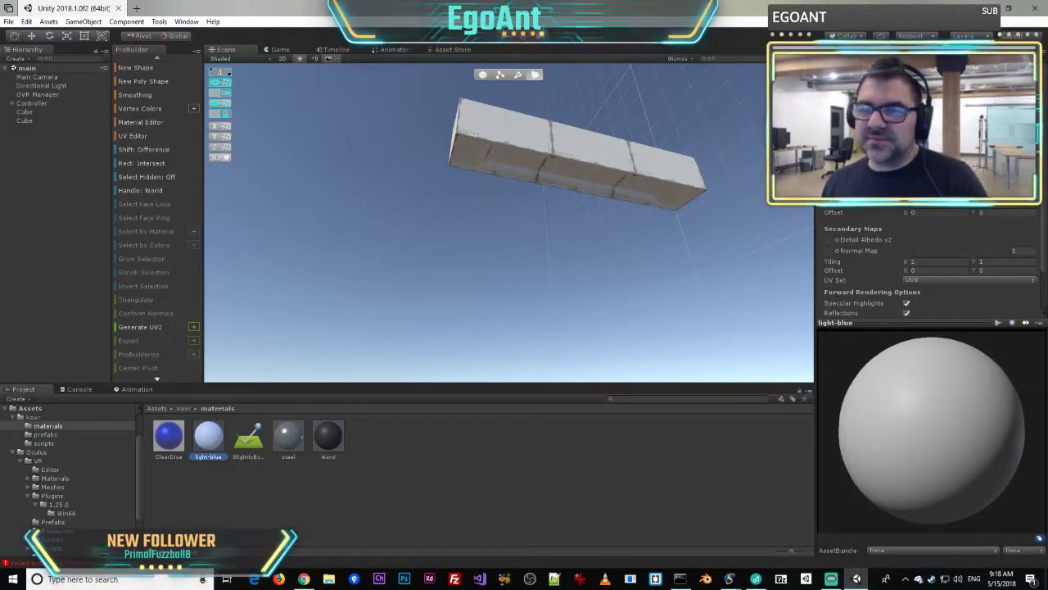
- Set the light-blue material's albedo to a bright sky blue, RGB 98, 219, 255
click(134, 213)
drag(187, 192, 192, 178)
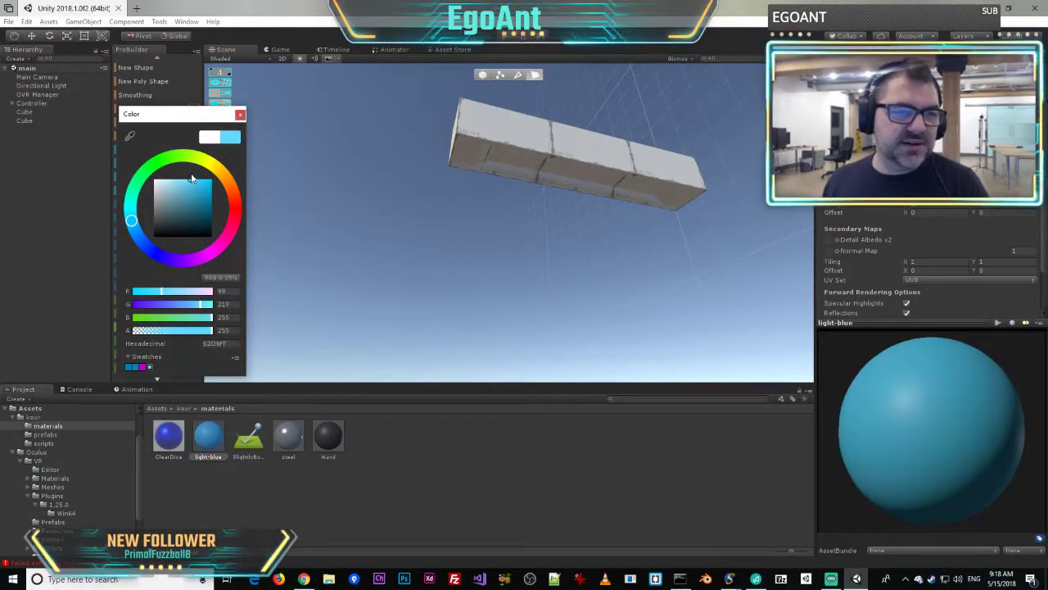
click(240, 116)
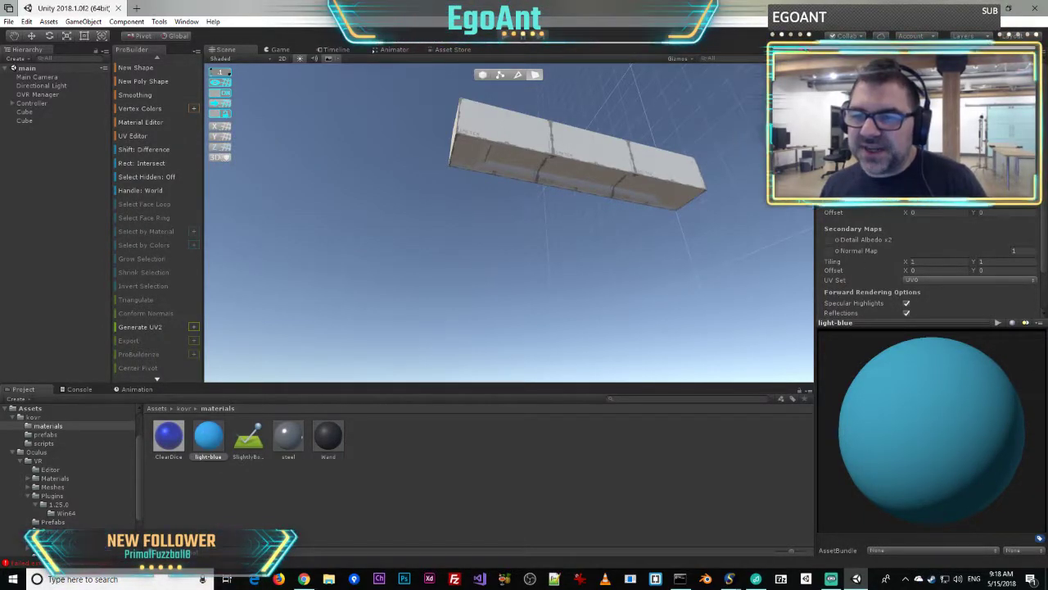
- Give the light-blue material an HDR emission colour of 0093BC with an intensity of 2
scroll(929, 262, up, 1)
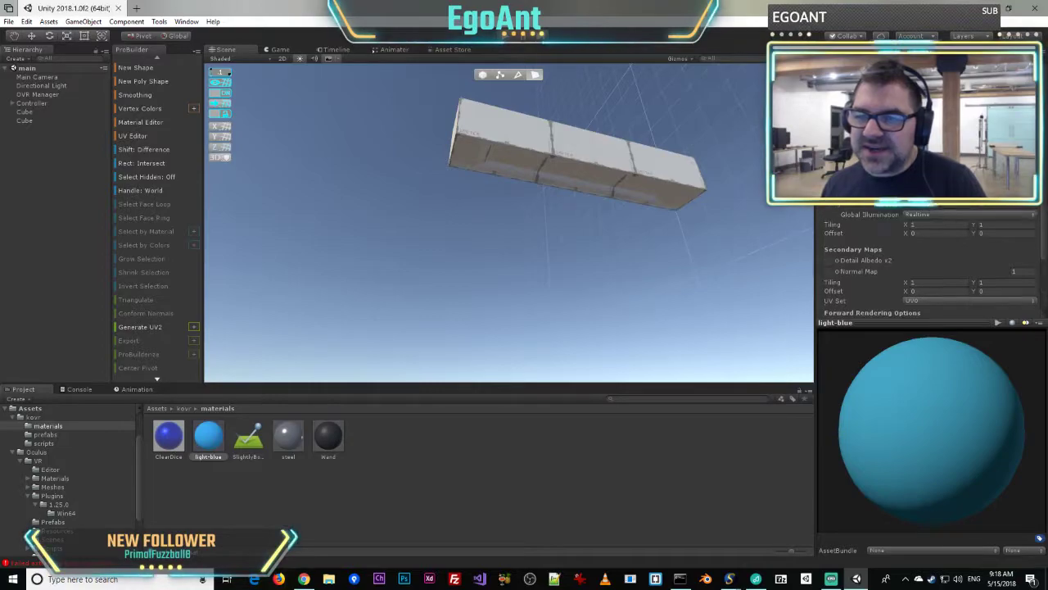
click(909, 211)
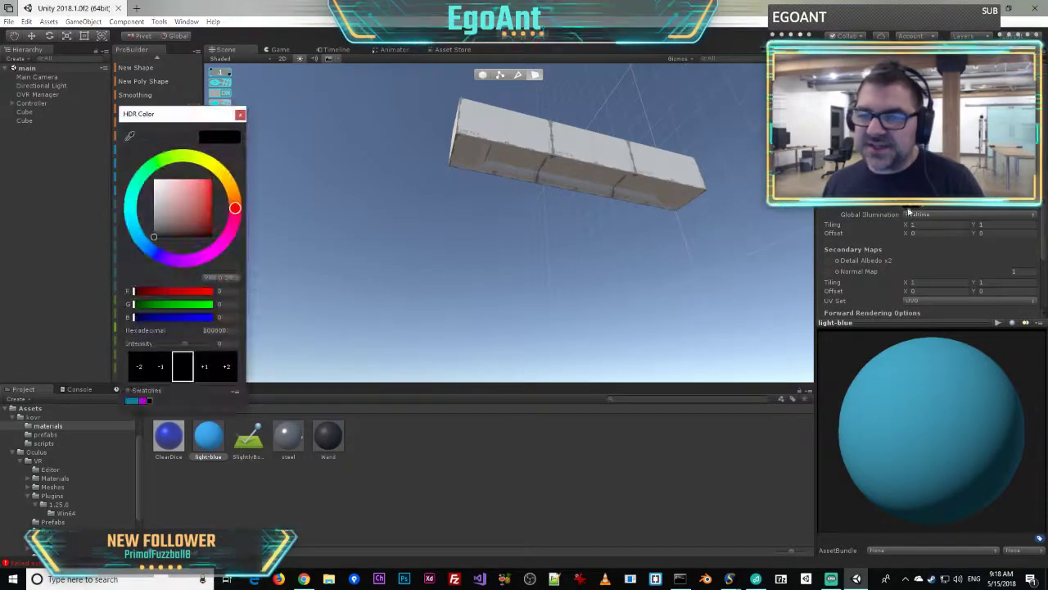
click(131, 220)
click(193, 205)
drag(194, 204, 215, 199)
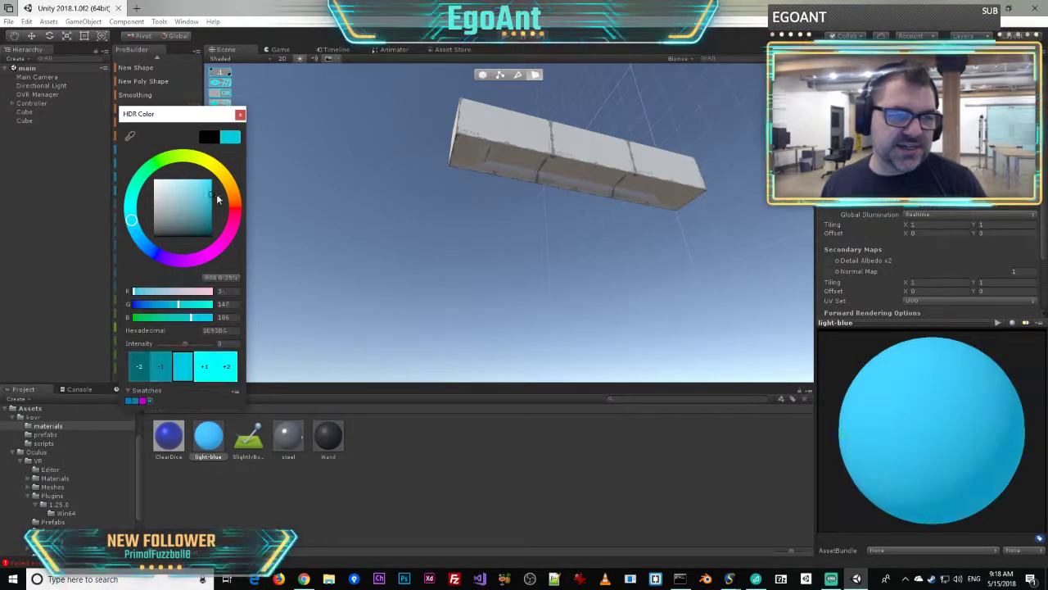
click(227, 375)
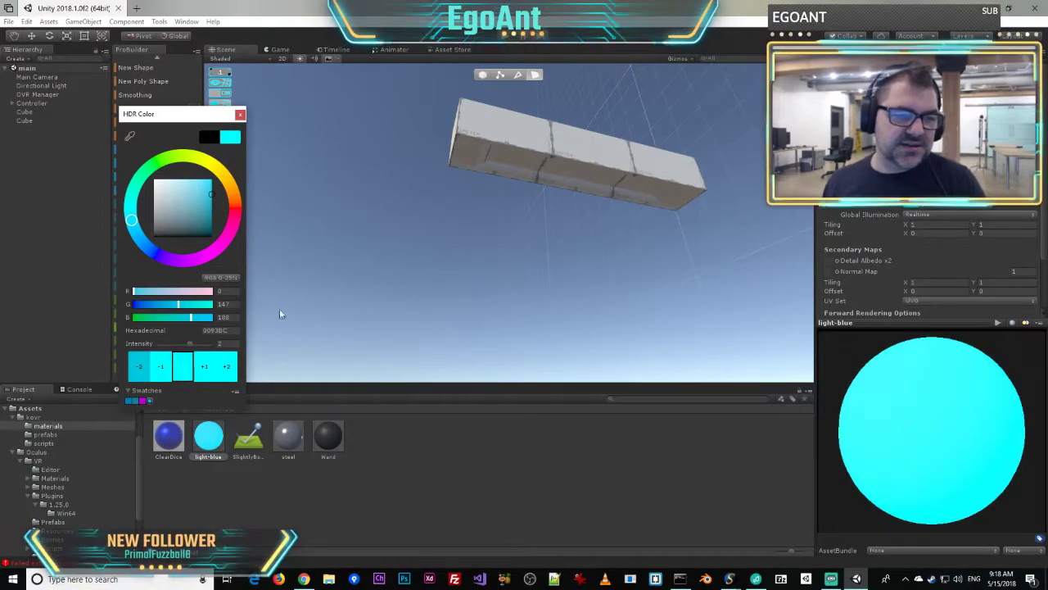
click(240, 114)
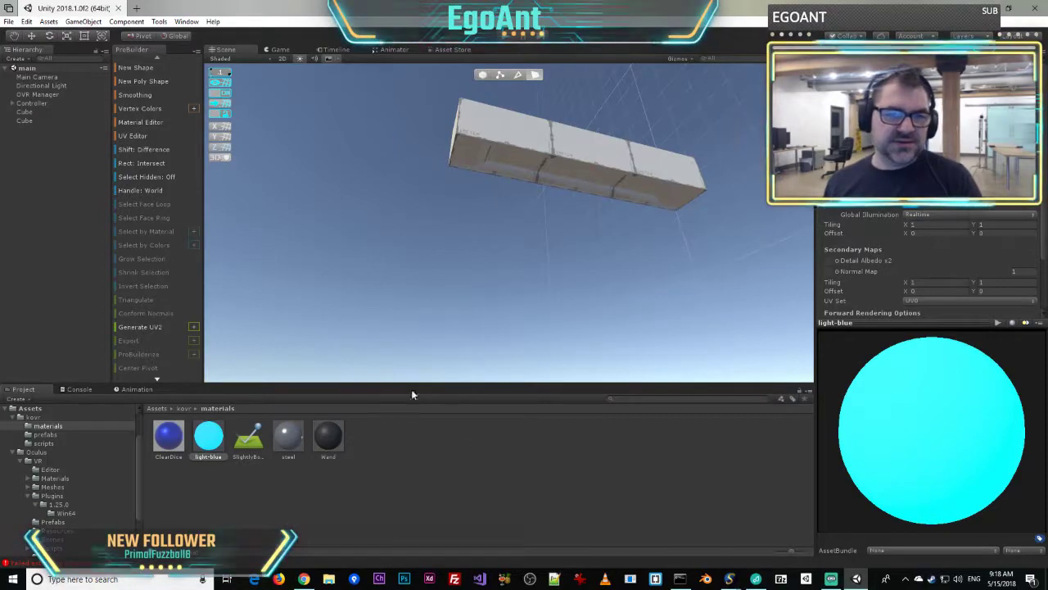
- Add steel as the second and light-blue as the third entry of ProBuilder's default material palette, then close the Material Editor
click(159, 21)
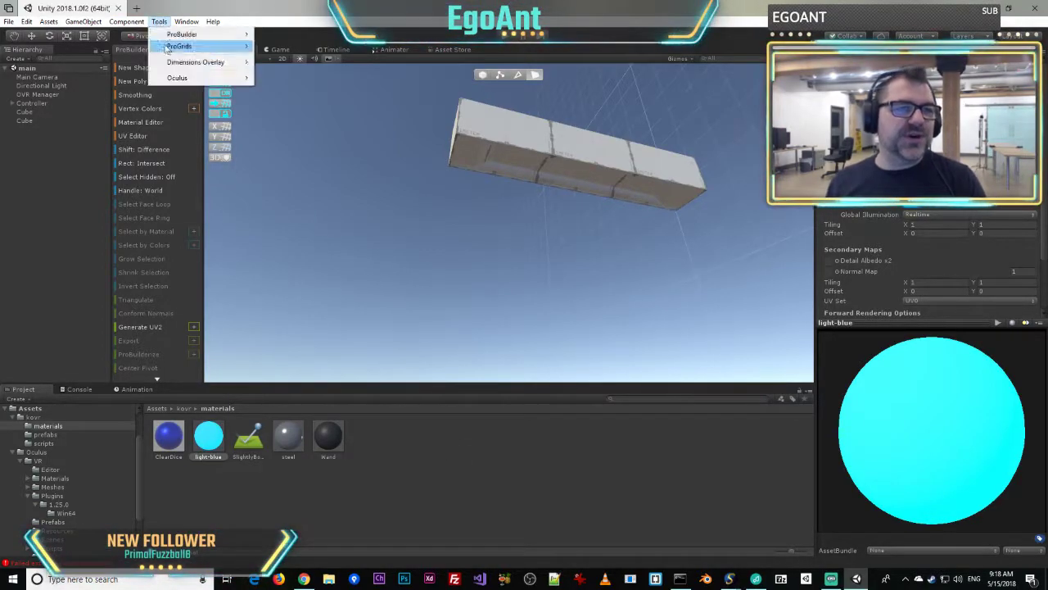
mouse_move(173, 35)
mouse_move(287, 86)
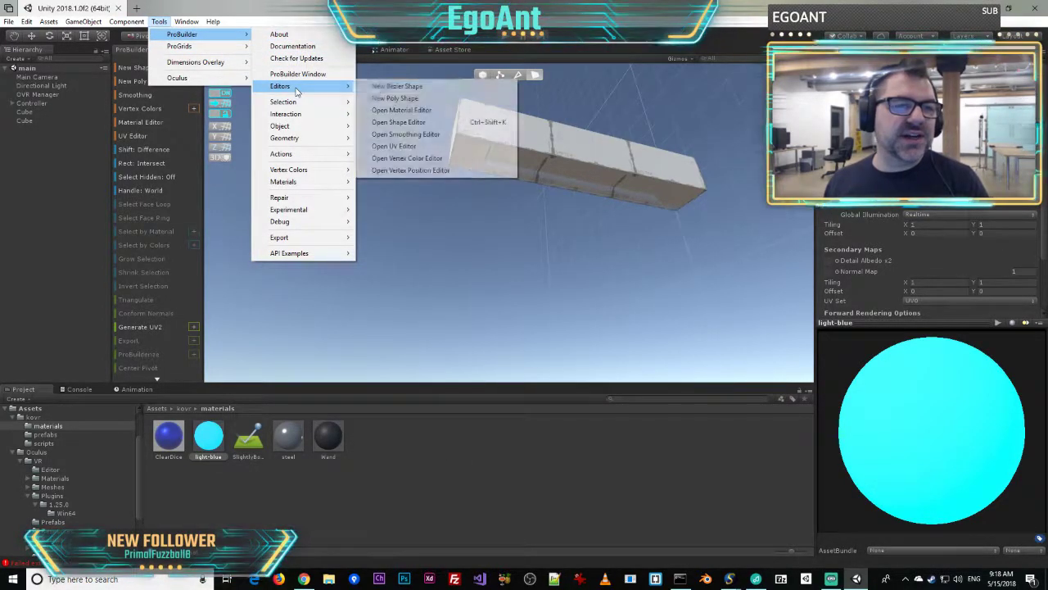
click(398, 109)
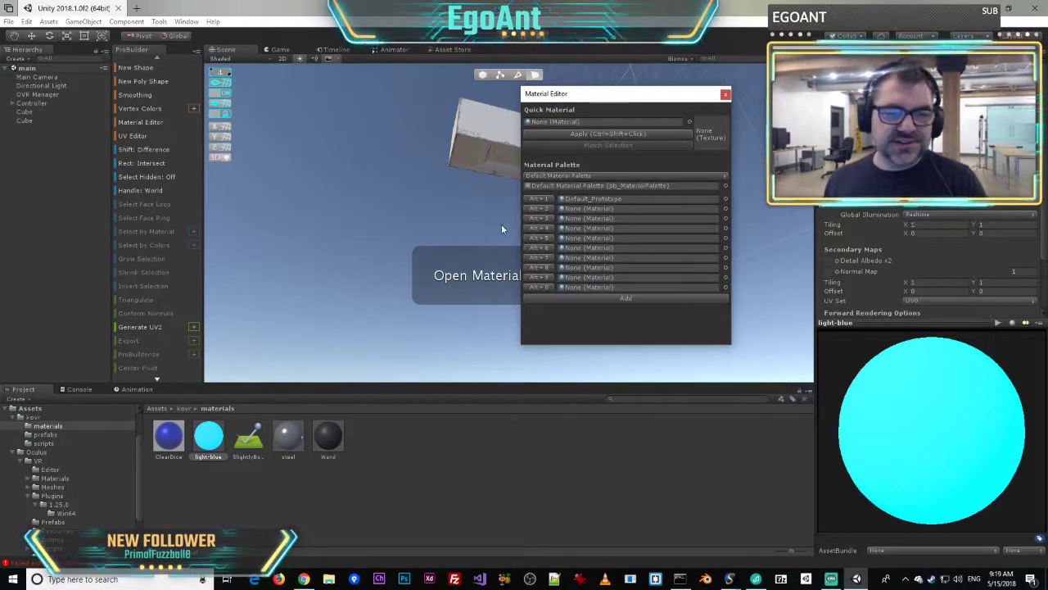
drag(267, 455, 575, 217)
drag(553, 254, 573, 210)
drag(211, 443, 574, 221)
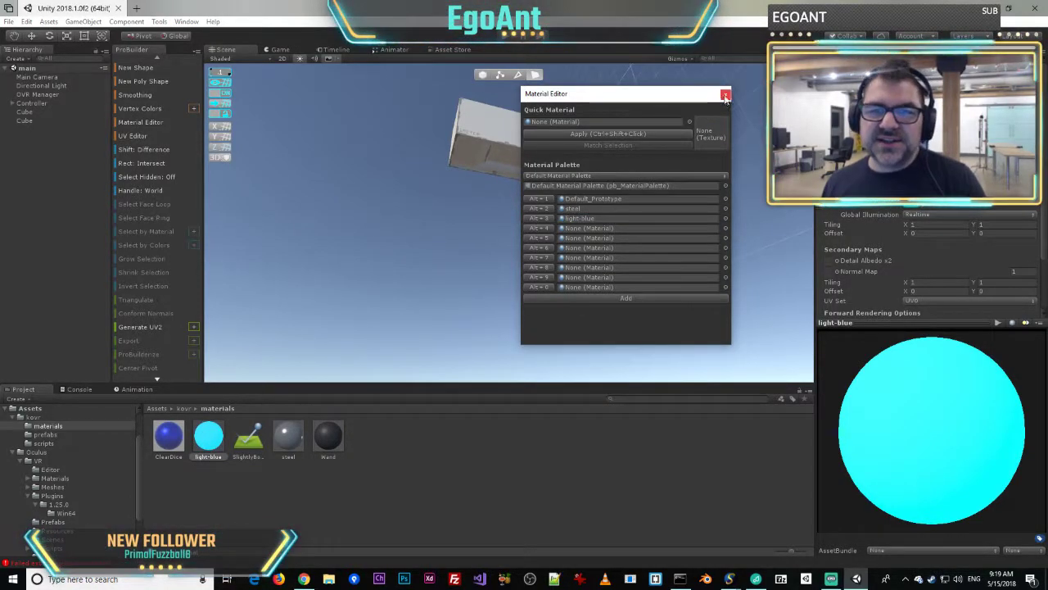
click(725, 96)
- Select the beam as an object and try to apply the steel palette material to all of it
click(480, 123)
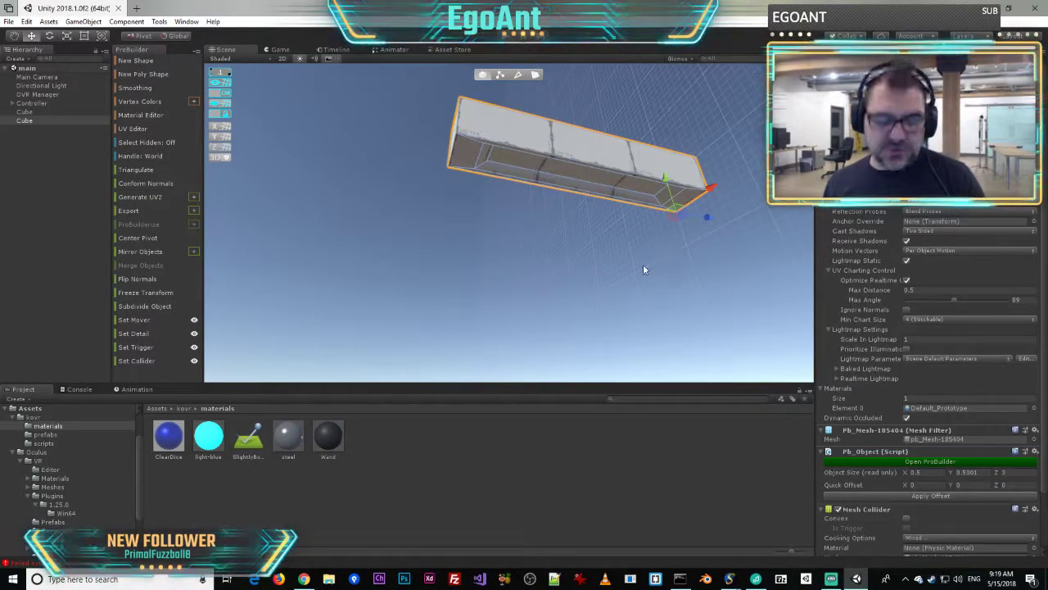
key(alt+2)
alt+drag(602, 238, 550, 347)
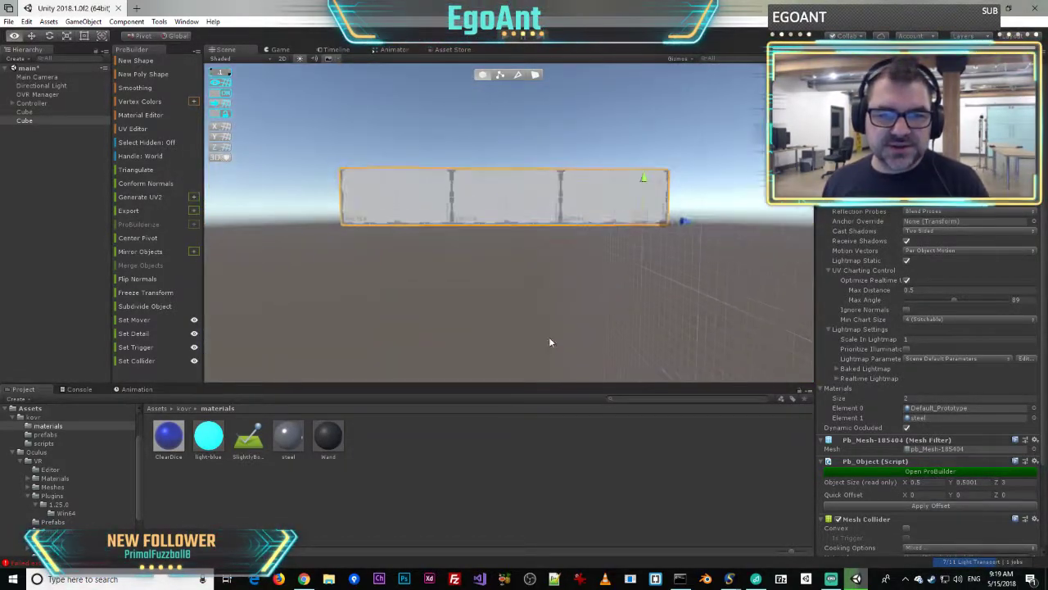
key(alt+2)
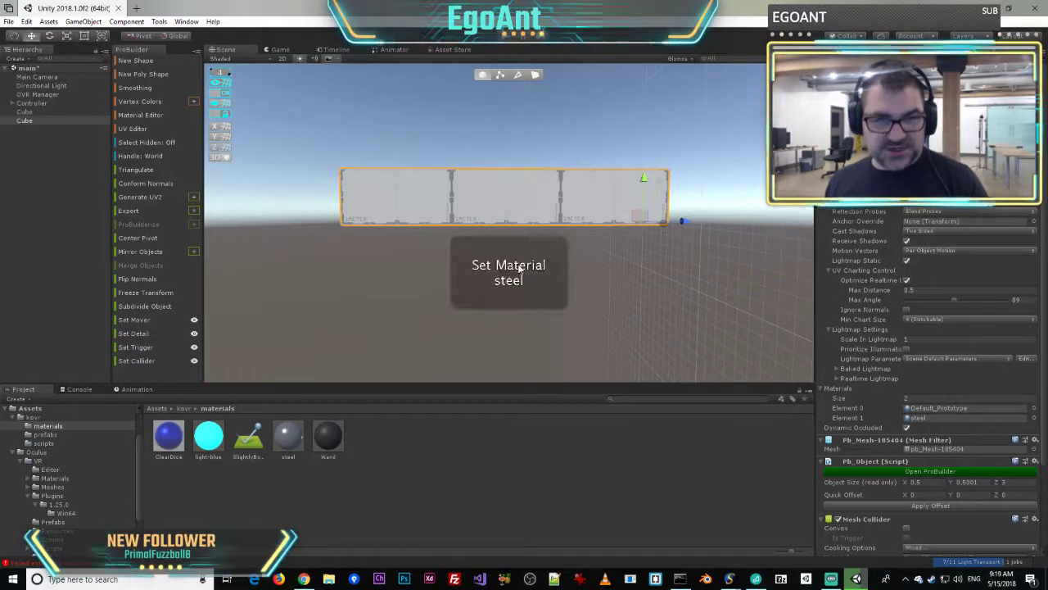
alt+drag(517, 264, 699, 185)
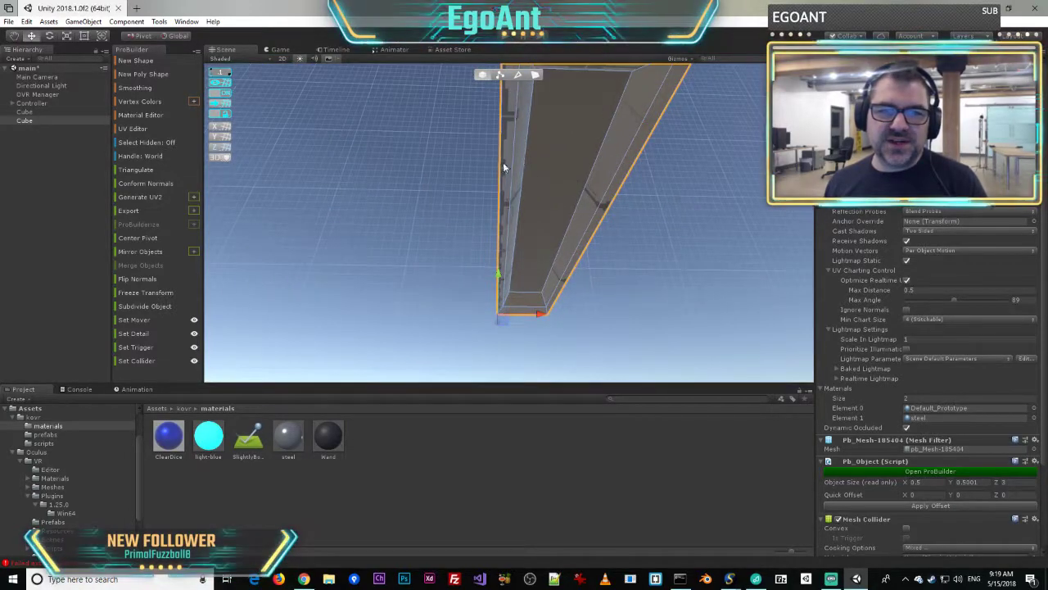
click(460, 196)
click(518, 221)
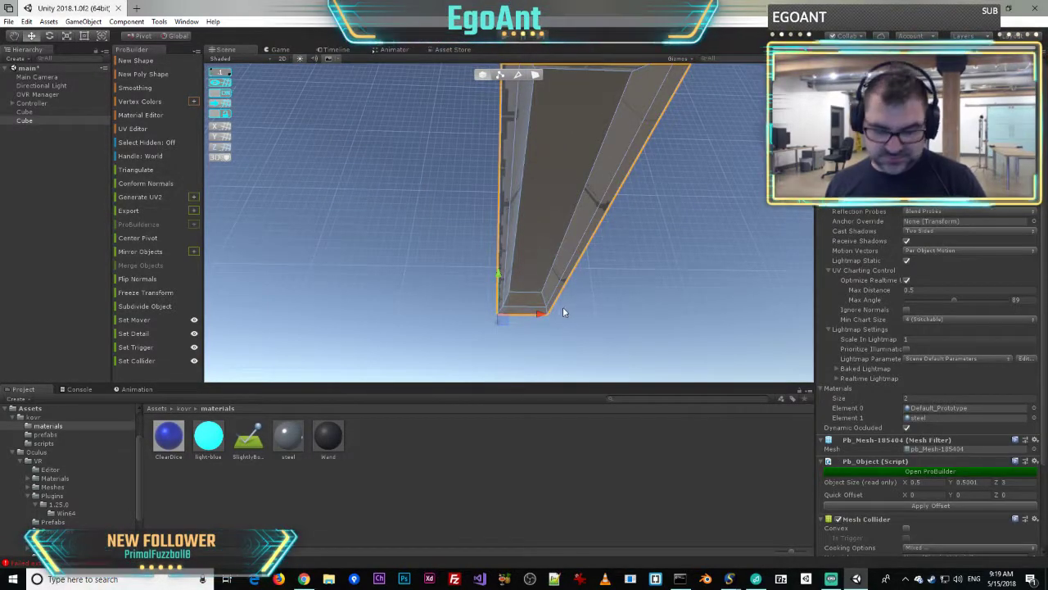
key(alt+2)
- Apply the steel palette material to the beam's outer faces and recess walls, excluding the recess's inner panel
alt+drag(474, 299, 469, 188)
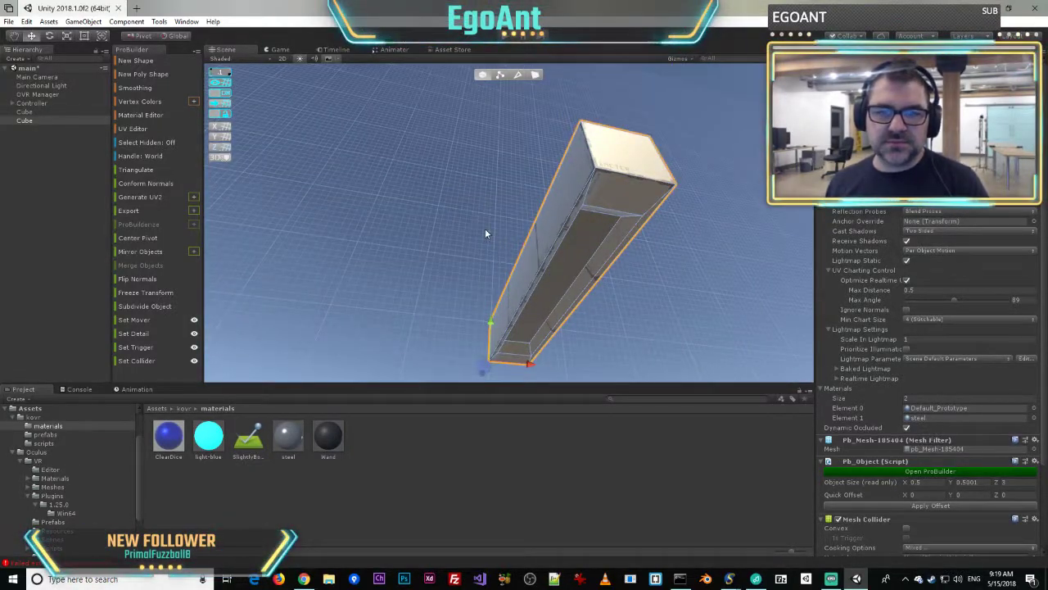
click(534, 74)
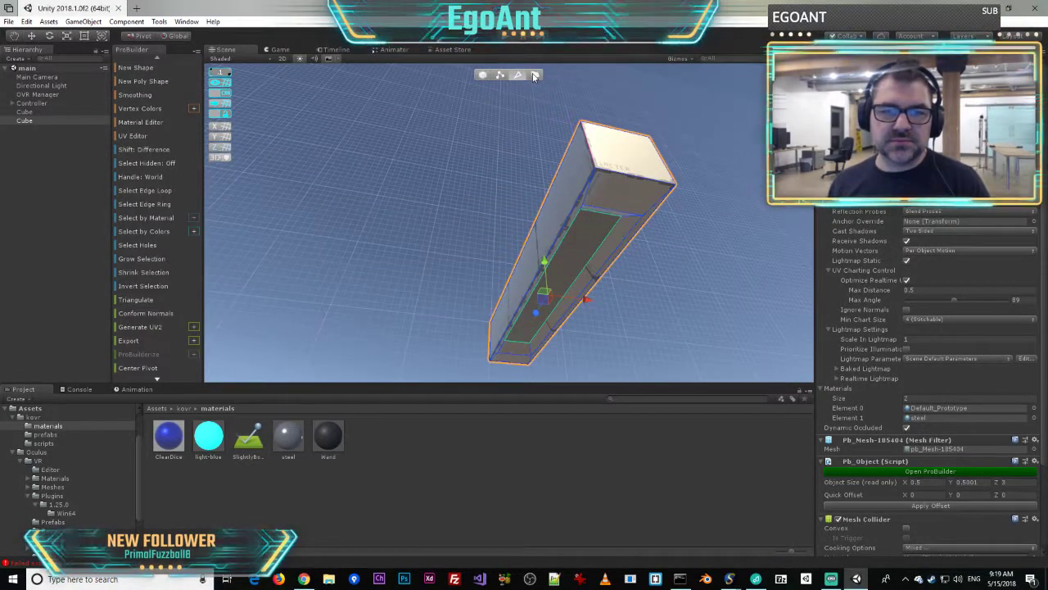
click(602, 205)
click(619, 202)
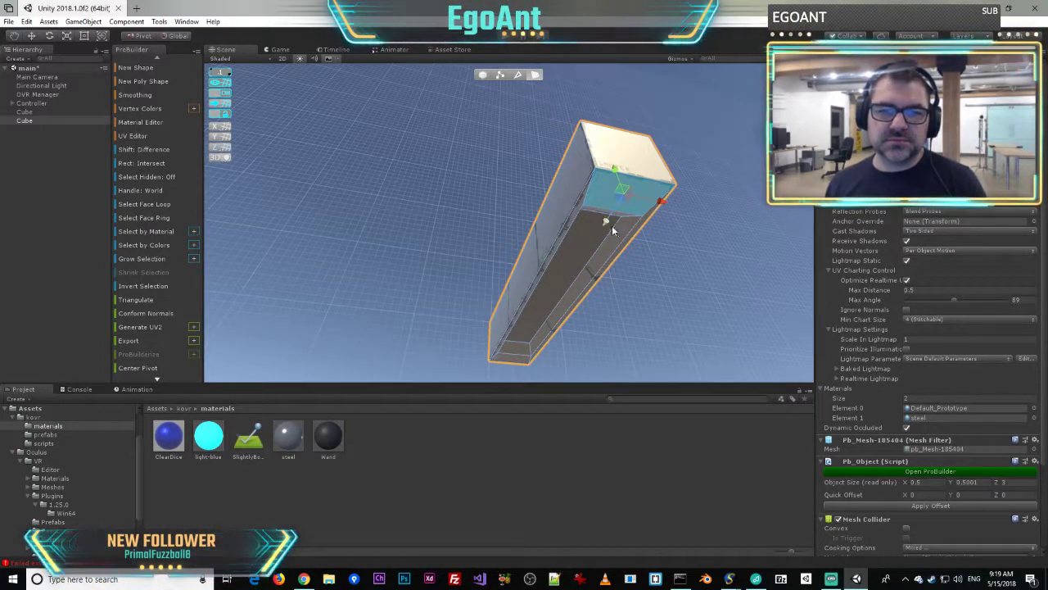
key(ctrl+a)
click(591, 186)
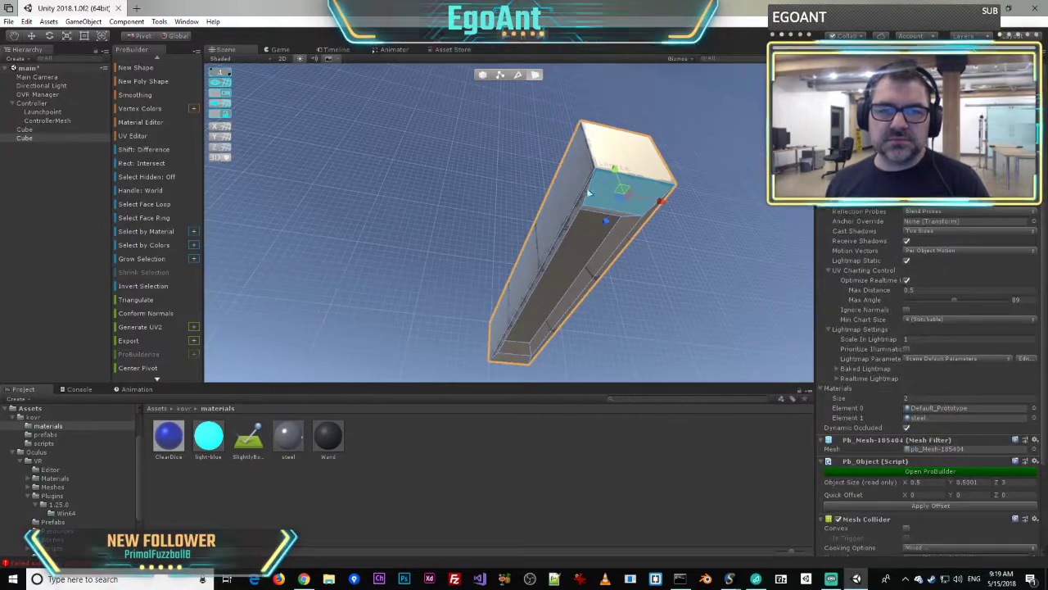
click(562, 189)
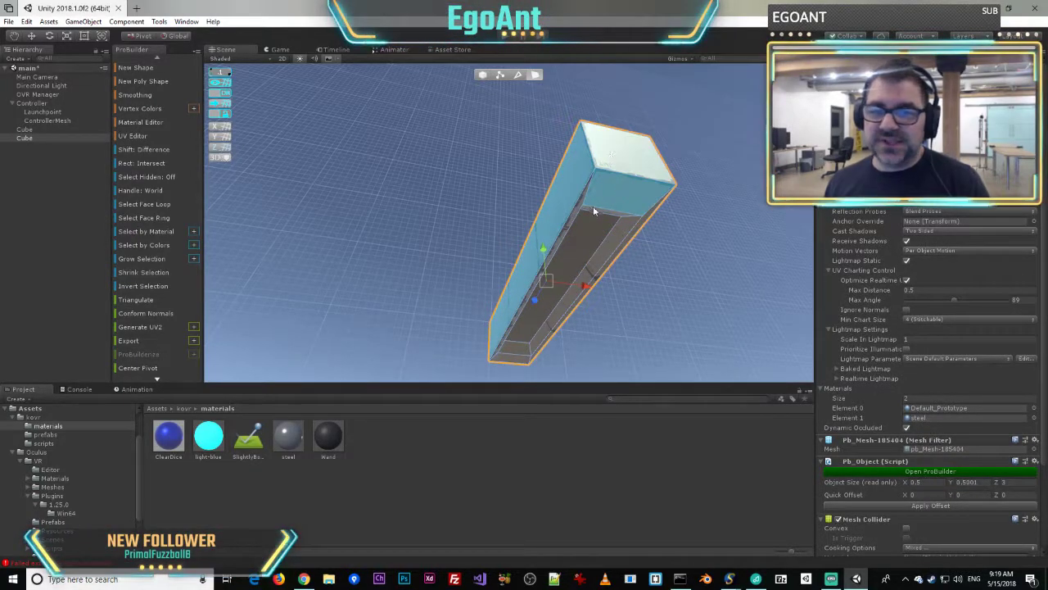
alt+drag(591, 220, 713, 298)
right_drag(713, 298, 980, 223)
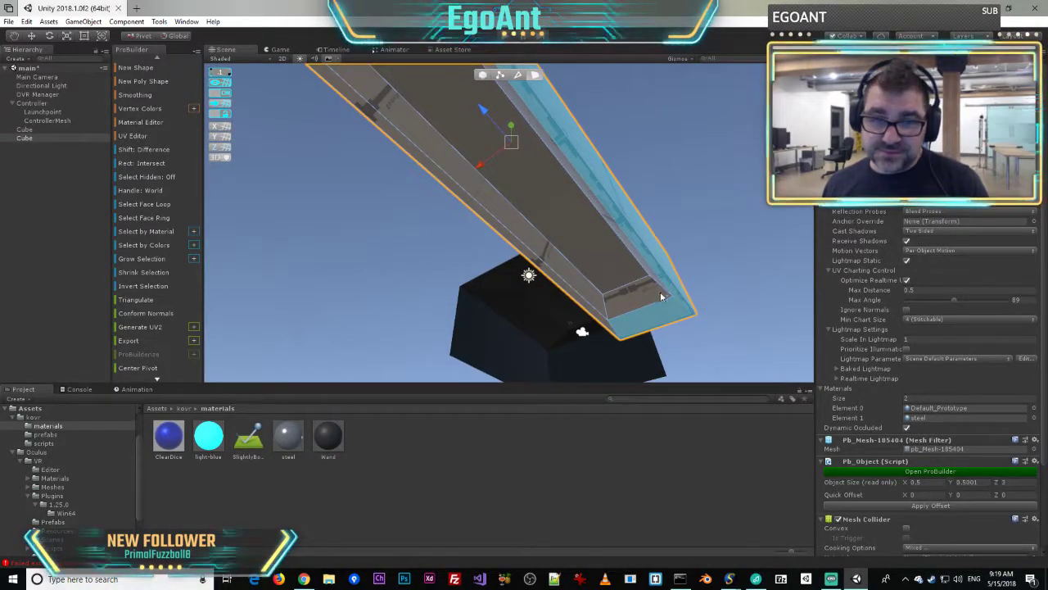
shift+click(535, 255)
alt+drag(535, 255, 666, 218)
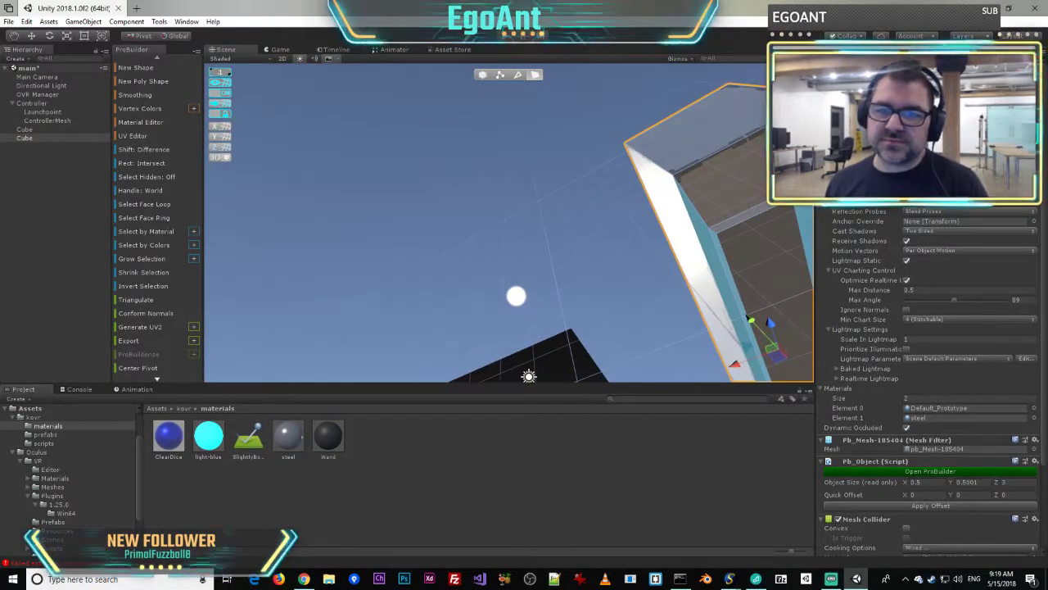
shift+click(761, 204)
right_drag(650, 210, 803, 405)
shift+click(492, 281)
right_drag(492, 282, 564, 344)
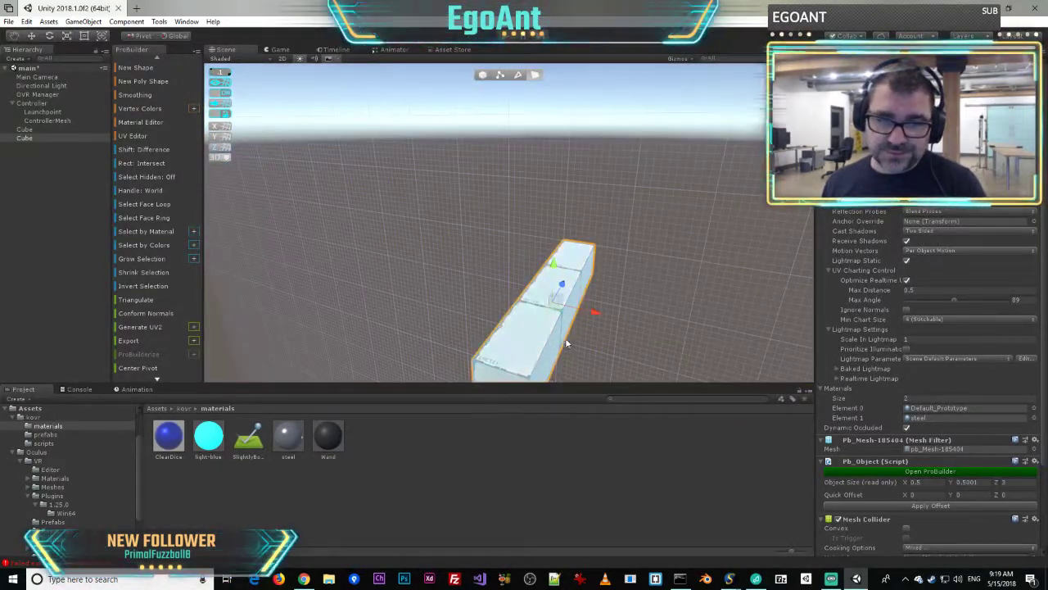
key(alt+1)
- Apply the light-blue palette material to the panel inside the beam's recess
right_drag(624, 325, 668, 461)
key(alt+2)
click(584, 253)
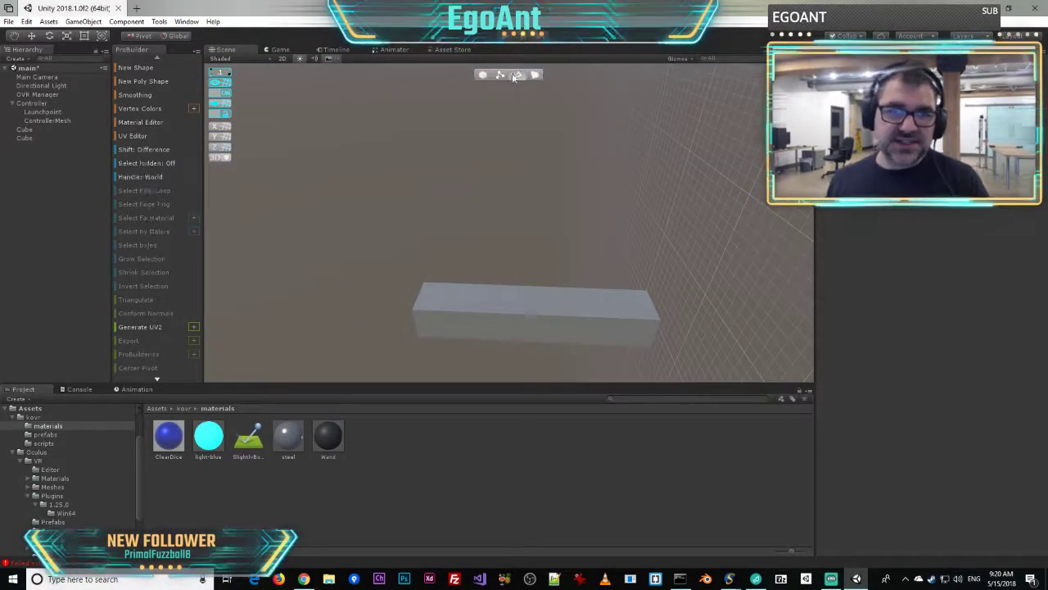
- Lengthen the beam along Z to about 3.8 units by its selected edges, then deselect it
click(421, 300)
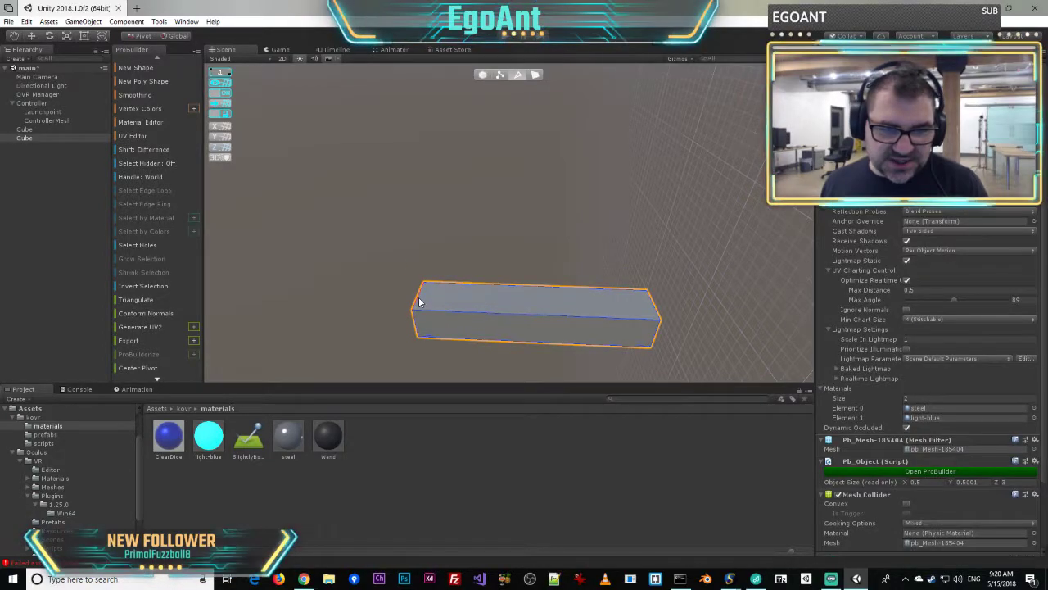
click(418, 302)
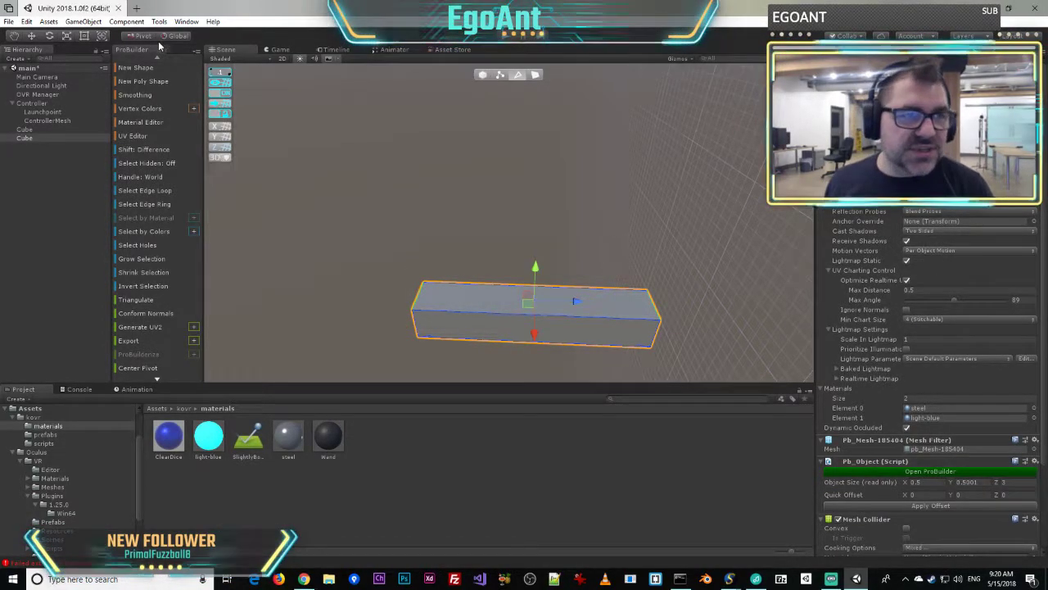
drag(581, 304, 592, 305)
right_drag(501, 316, 502, 168)
click(369, 181)
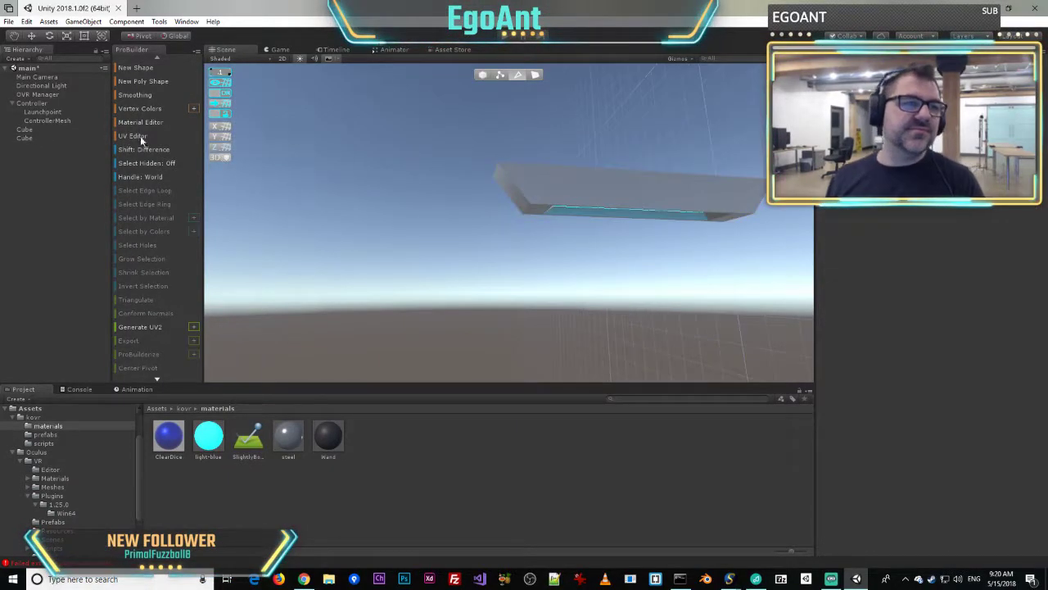
- Rename the beam object as Light and save the scene
click(23, 138)
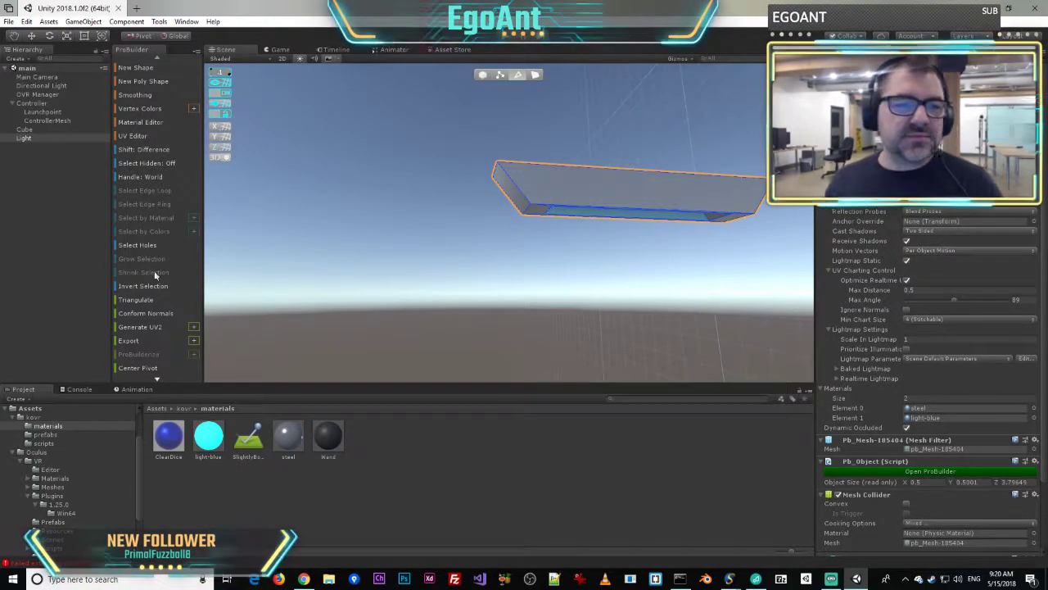
click(59, 239)
click(22, 137)
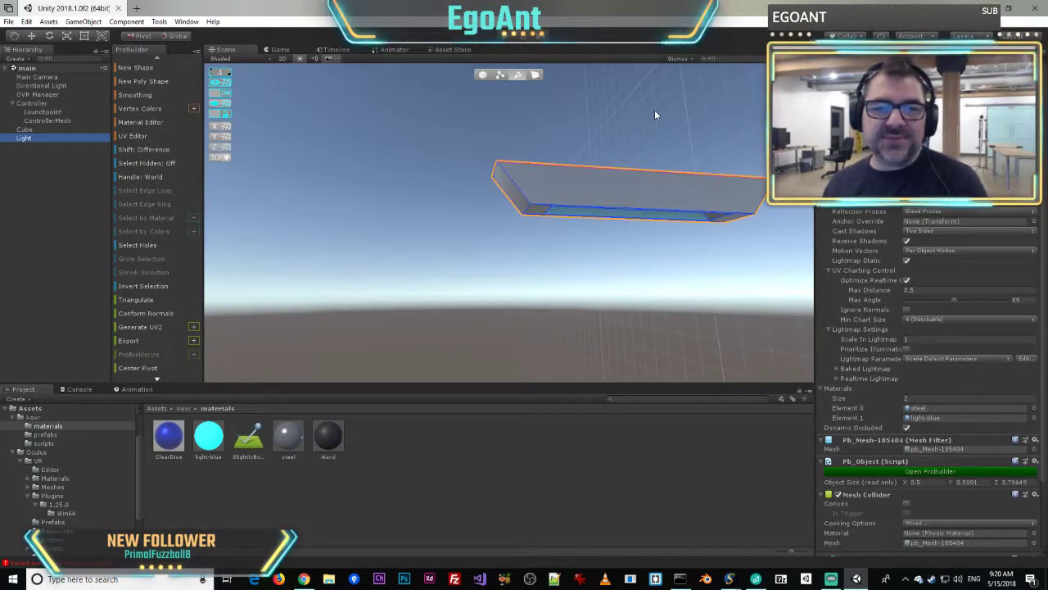
- Create a prefab of Light in the kovr prefabs folder and delete the original object from the scene
click(183, 408)
click(210, 440)
double_click(212, 440)
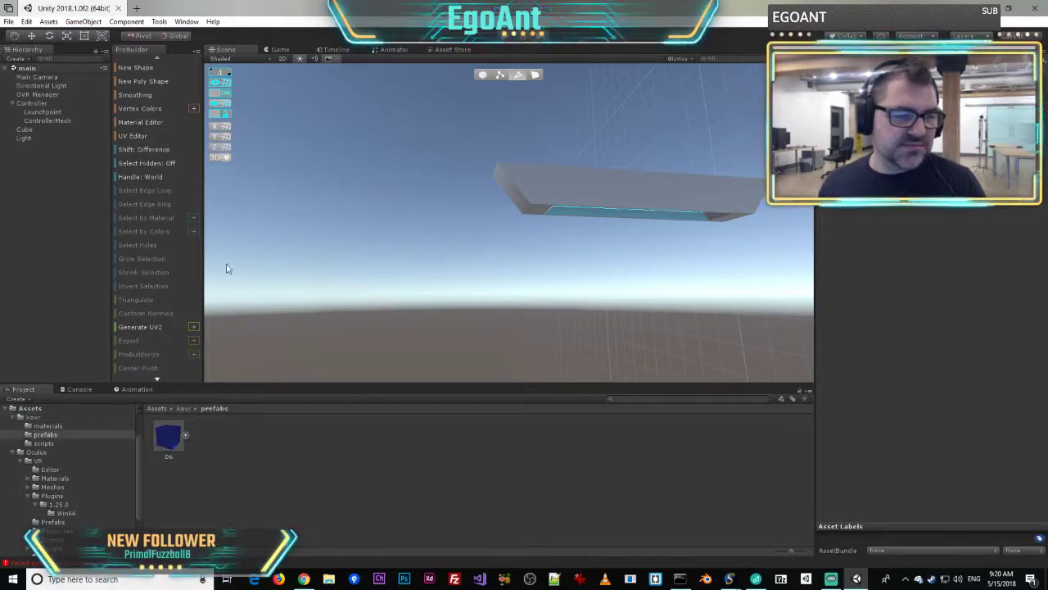
drag(22, 137, 281, 471)
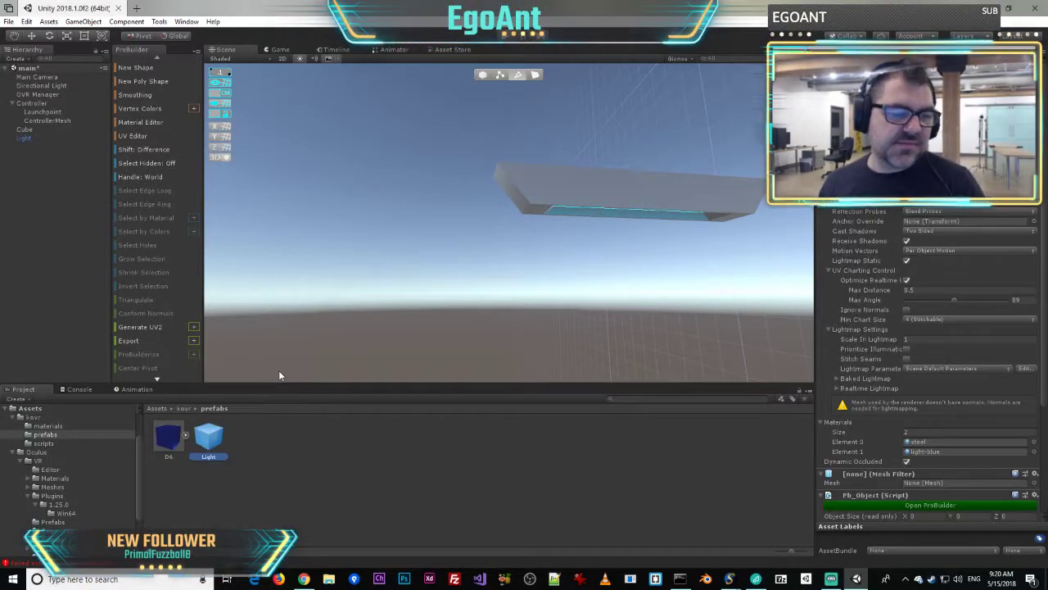
click(25, 140)
key(Delete)
- Place an instance of the Light prefab on the room's ceiling
right_drag(519, 225, 742, 255)
right_drag(792, 219, 782, 223)
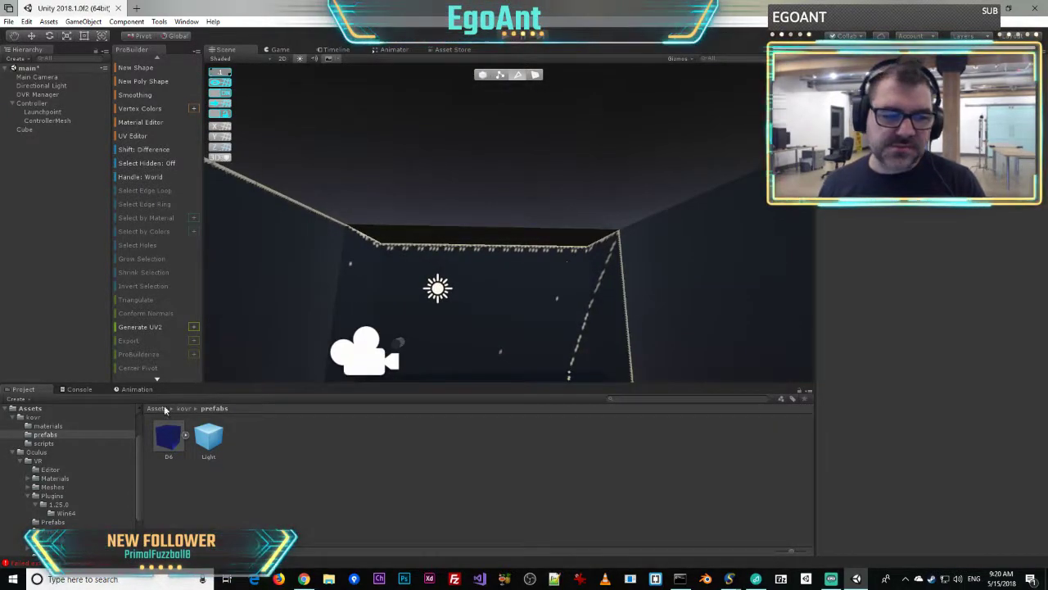
drag(211, 440, 482, 147)
right_drag(469, 223, 738, 157)
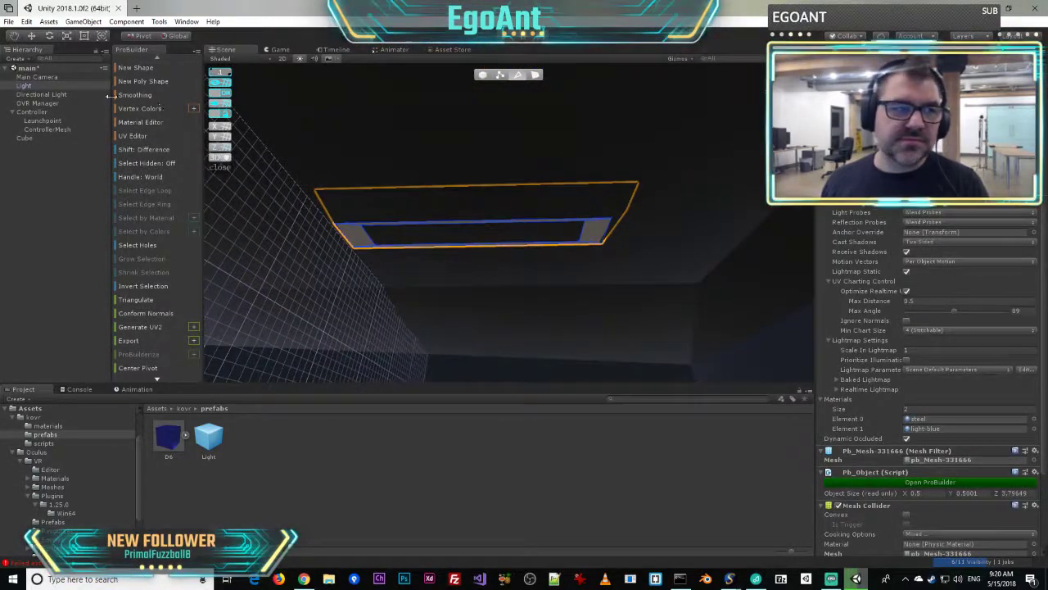
- Center the light's pivot in object mode and lower the light so its body hangs below the ceiling
click(30, 36)
click(482, 74)
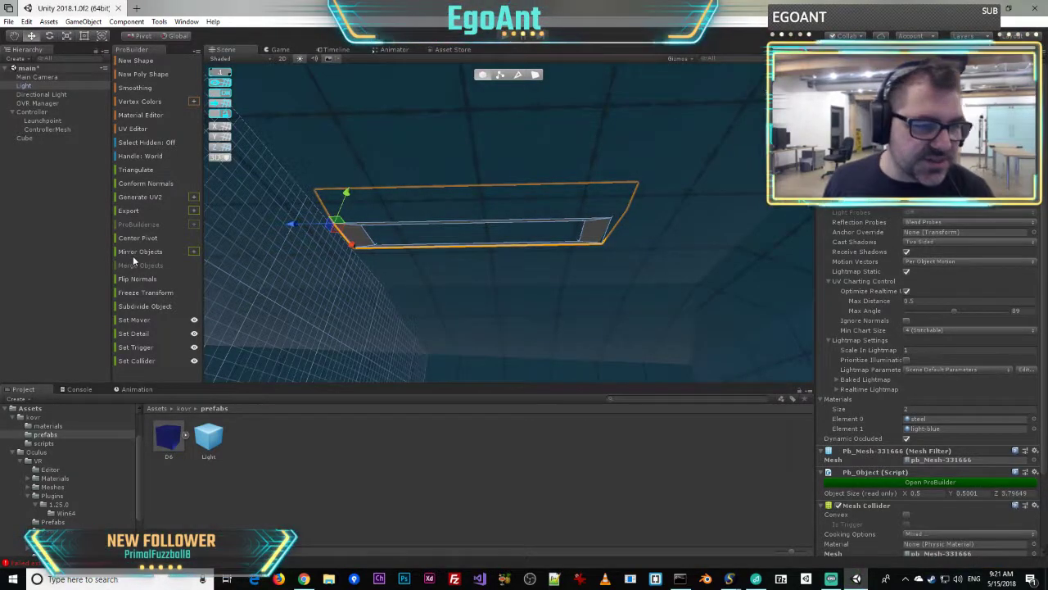
click(136, 237)
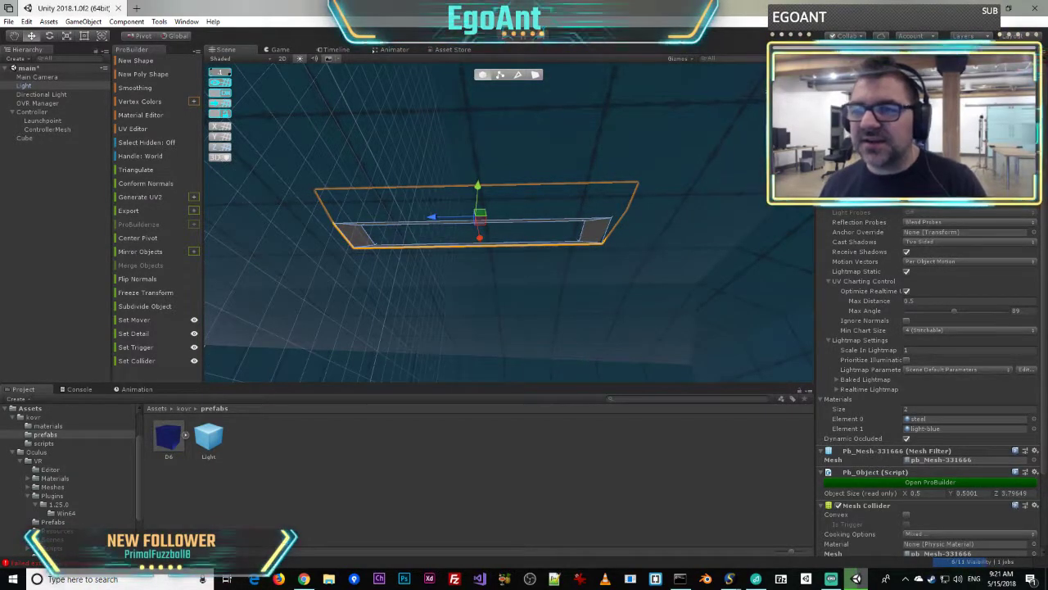
drag(473, 192, 472, 222)
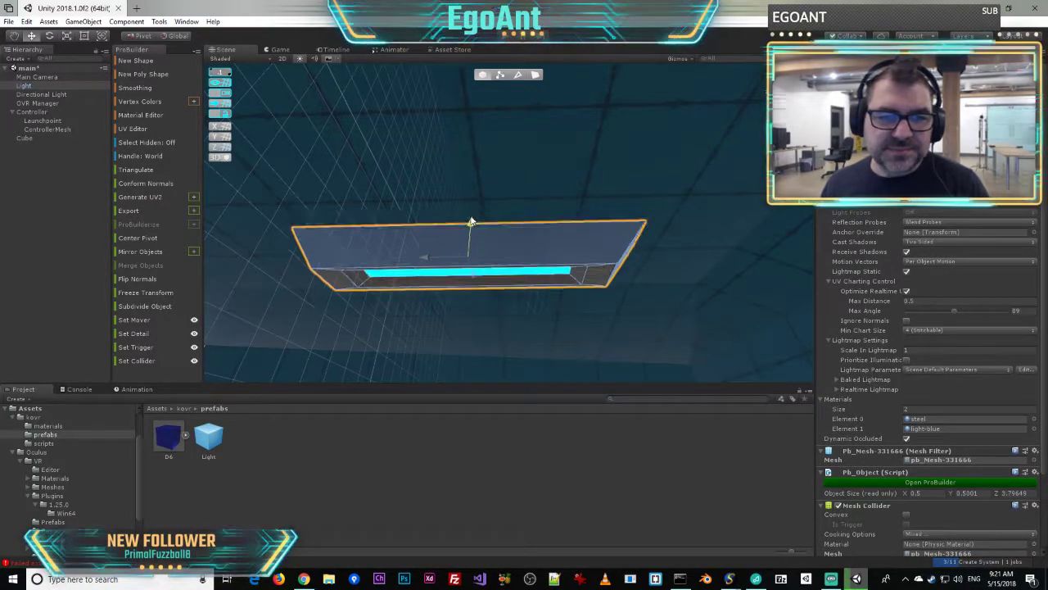
- Examine the light and its glow on the ceiling and walls from several sides of the room
right_drag(470, 223, 678, 390)
key(f)
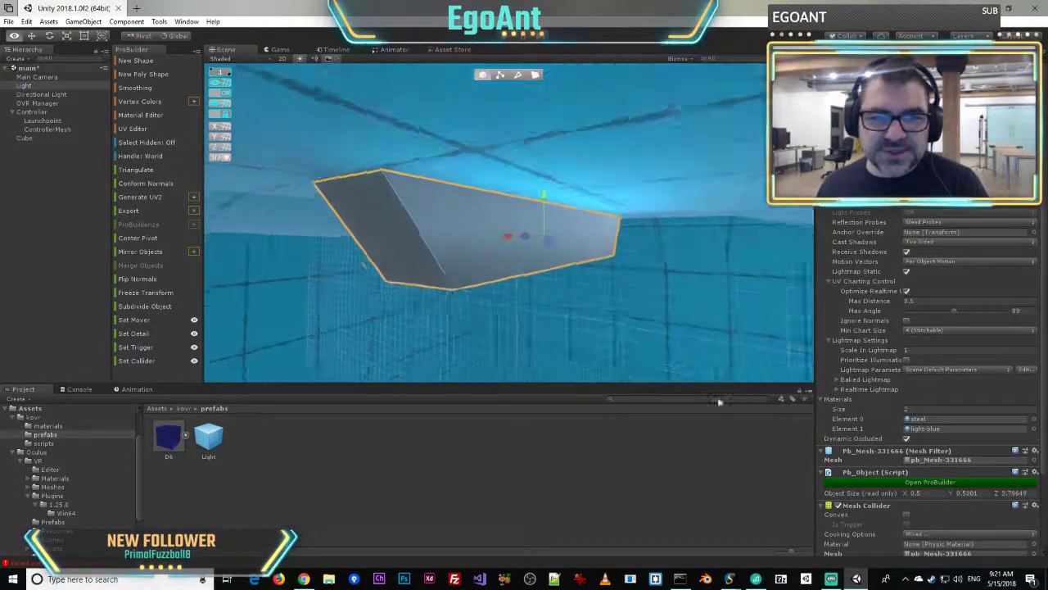
right_drag(786, 416, 269, 328)
key(s)
key(w)
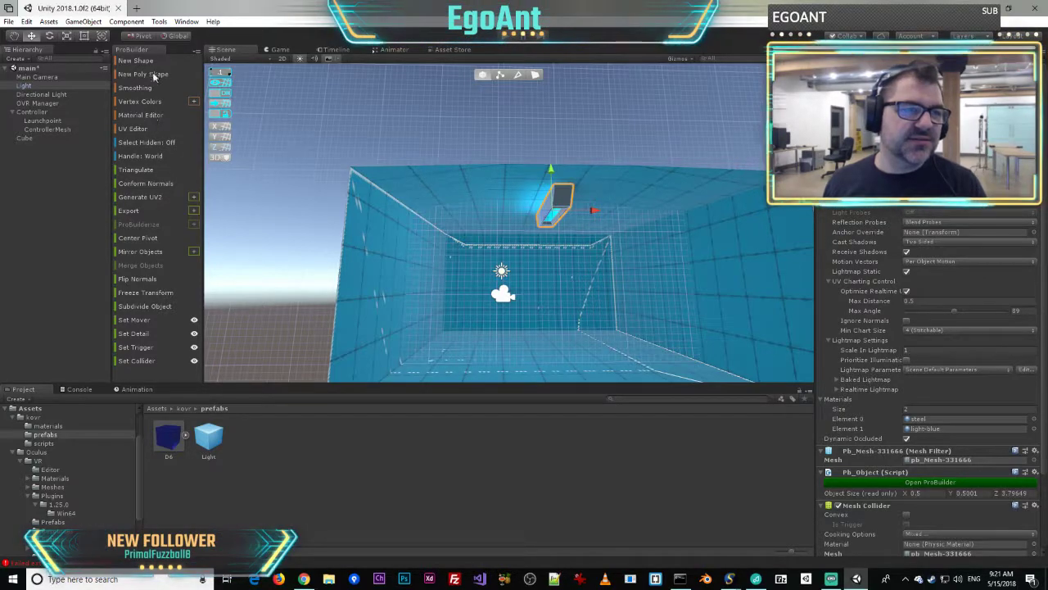
mouse_move(643, 179)
right_down()
mouse_move(632, 161)
mouse_move(657, 190)
mouse_move(655, 175)
right_up()
key(w)
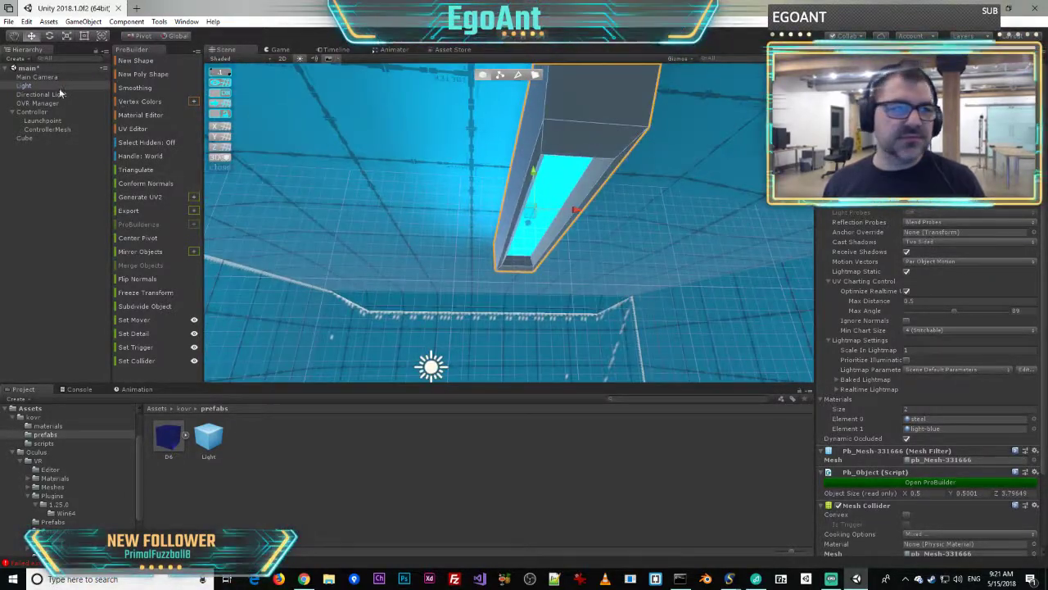
click(67, 37)
drag(533, 211, 525, 221)
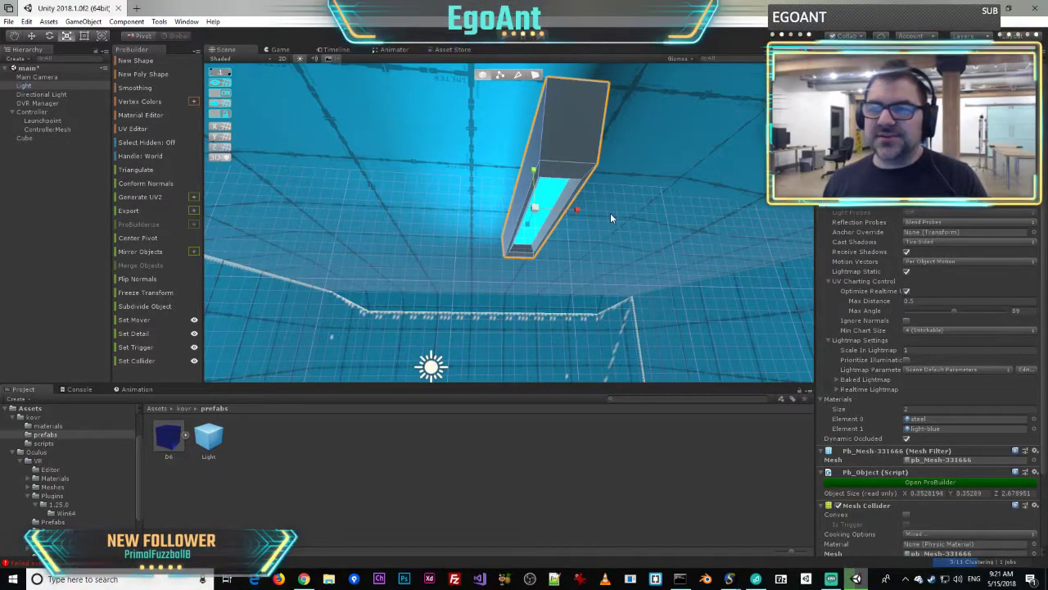
key(ctrl+z)
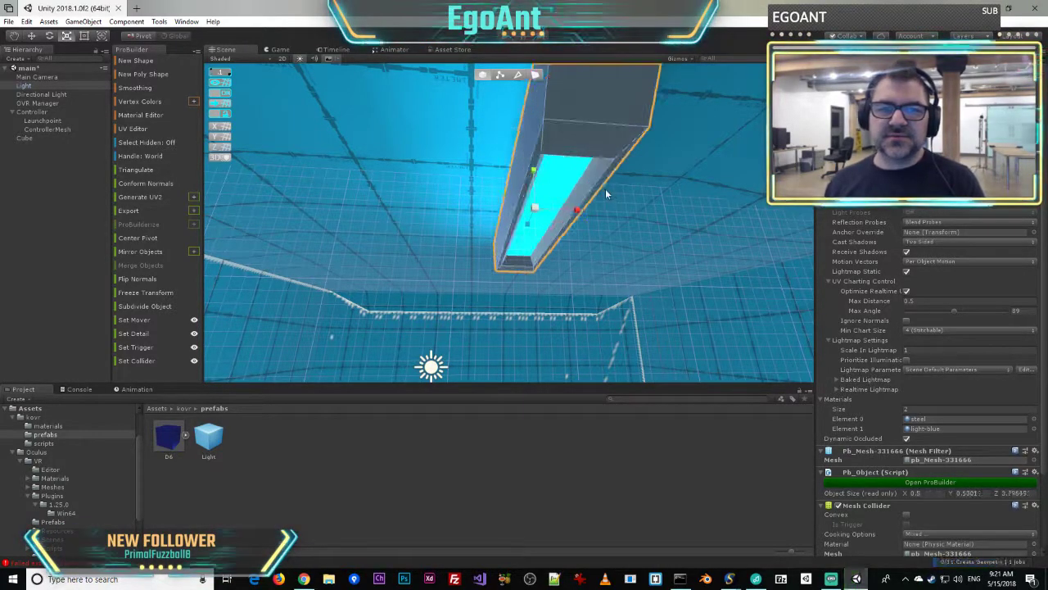
- Select all of the light's faces and scale them down uniformly to about 0.19 × 0.19 × 1.46 units
click(535, 75)
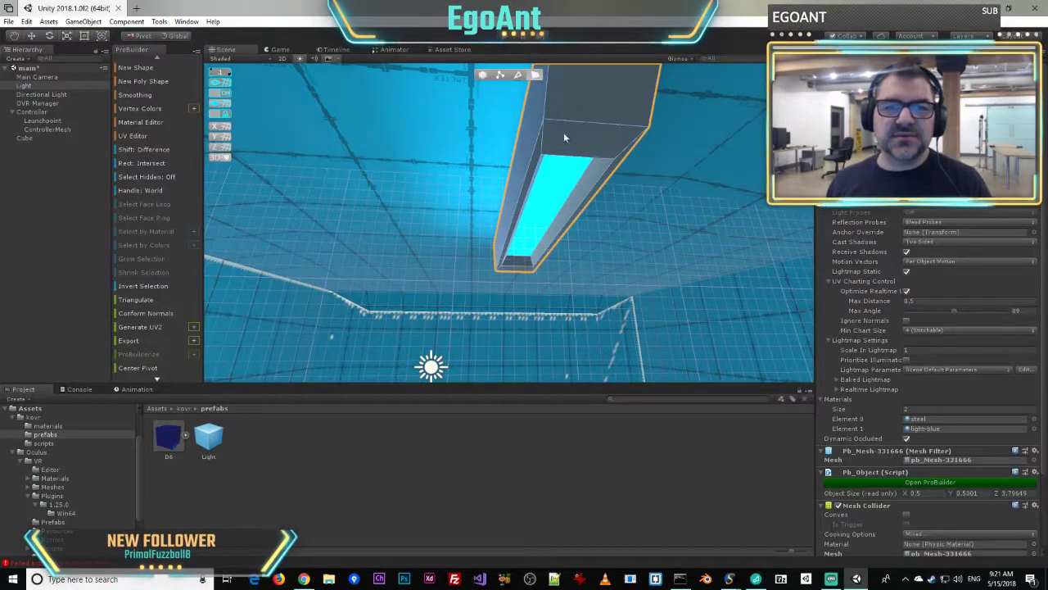
click(532, 144)
shift+click(537, 154)
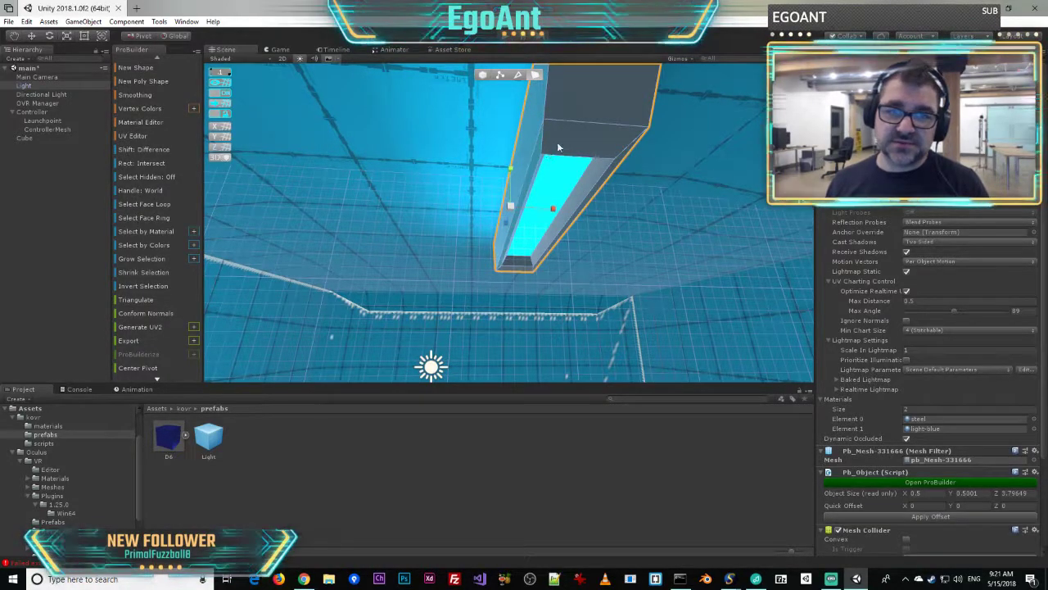
shift+click(560, 140)
shift+click(588, 109)
alt+drag(576, 155, 476, 205)
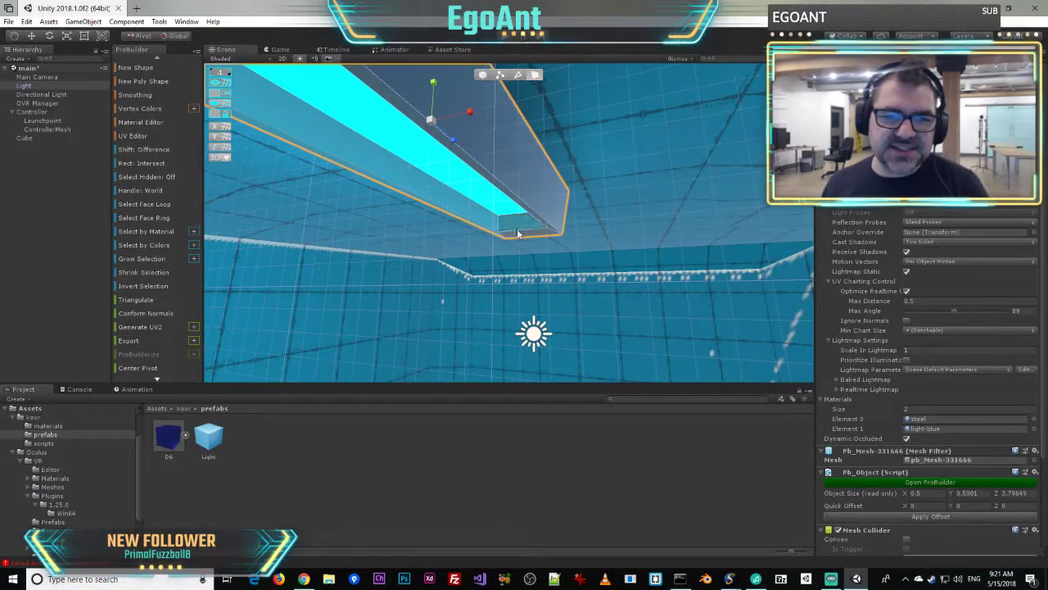
alt+drag(543, 223, 353, 171)
alt+drag(482, 199, 469, 414)
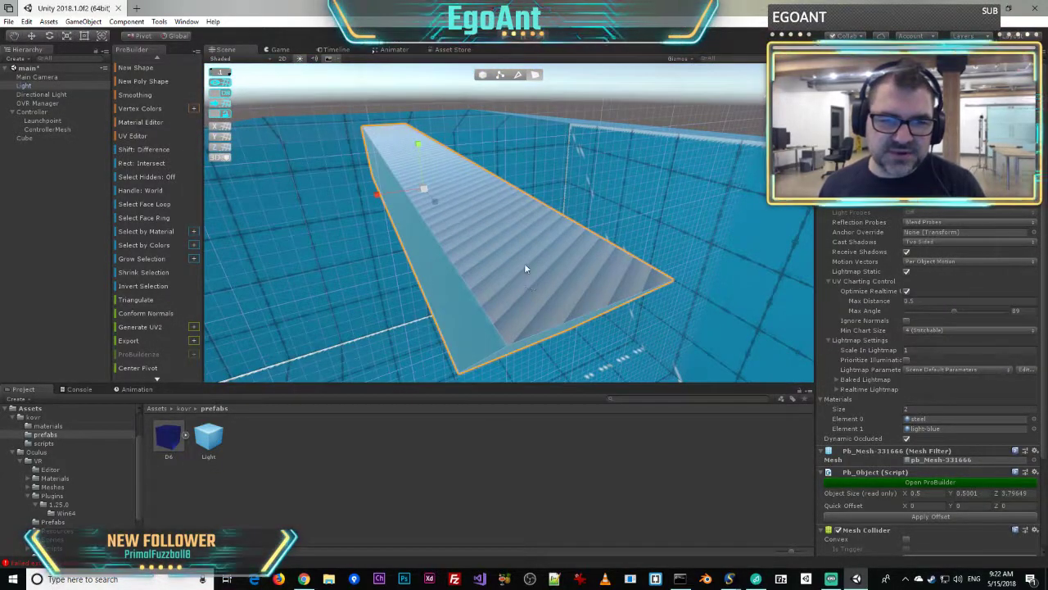
alt+drag(525, 268, 500, 287)
drag(451, 164, 430, 191)
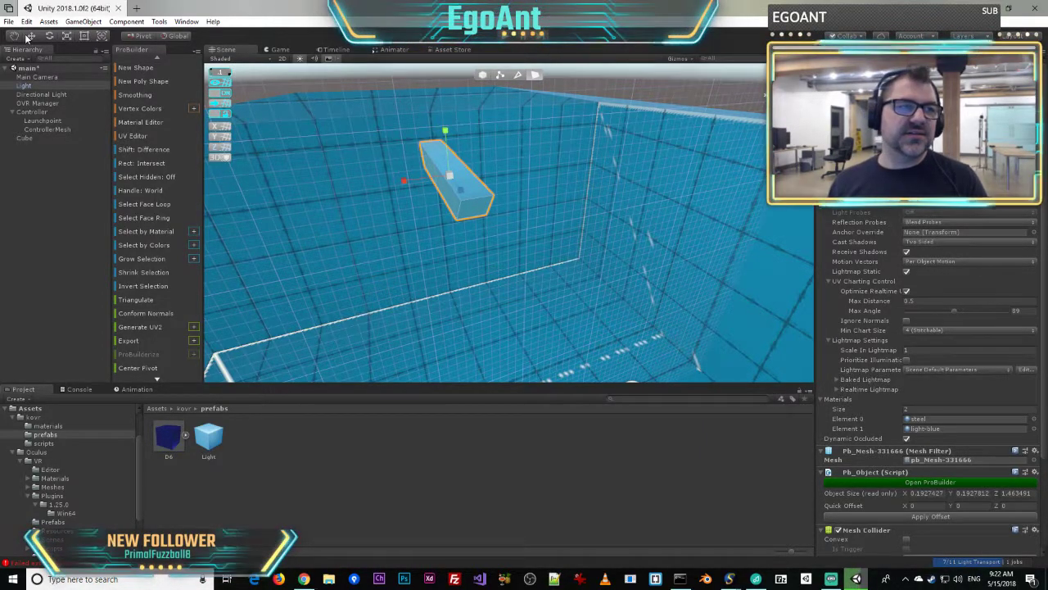
- Move the light's selected faces up against the room's ceiling with grid snapping, sizing it to about 0.2 × 0.2 × 1.4 units
right_drag(367, 198, 573, 213)
right_drag(505, 383, 599, 42)
key(w)
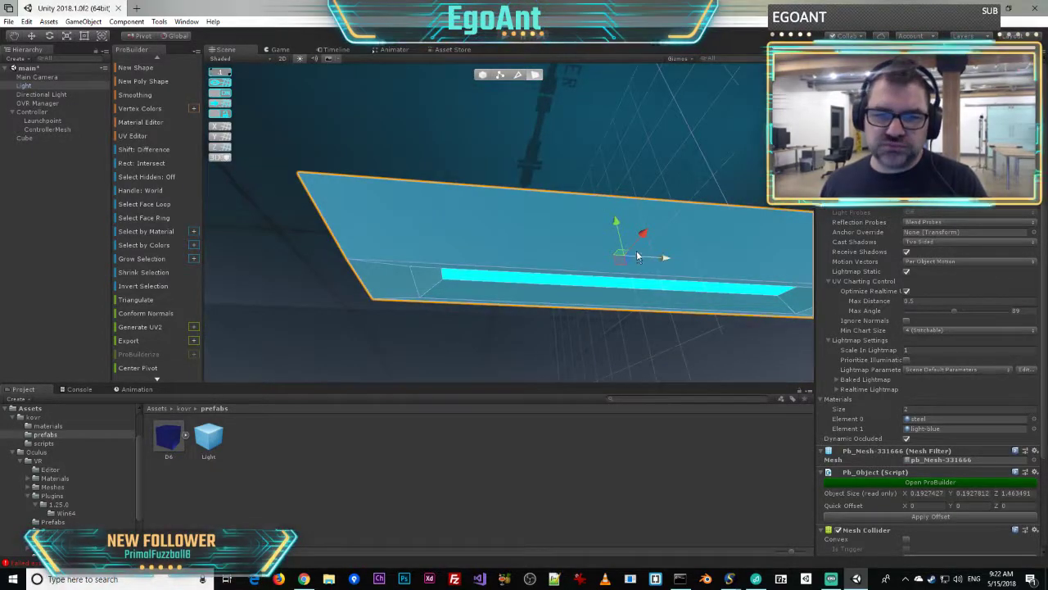
right_drag(618, 222, 614, 151)
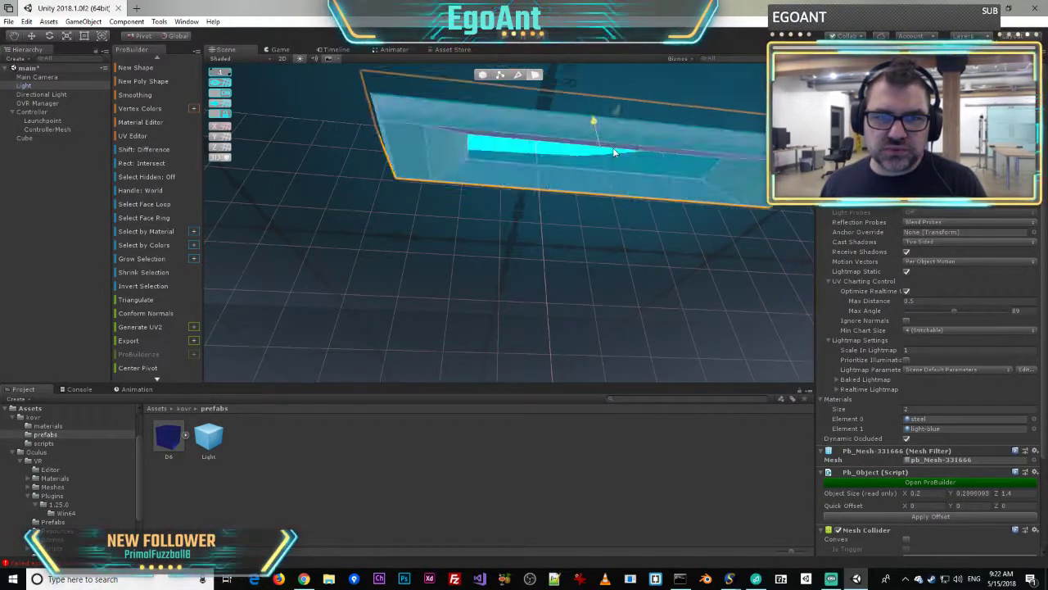
drag(614, 151, 612, 156)
- Create an empty game object at the scene's top level and name it Lights
right_drag(545, 201, 479, 288)
key(s)
key(d)
key(a)
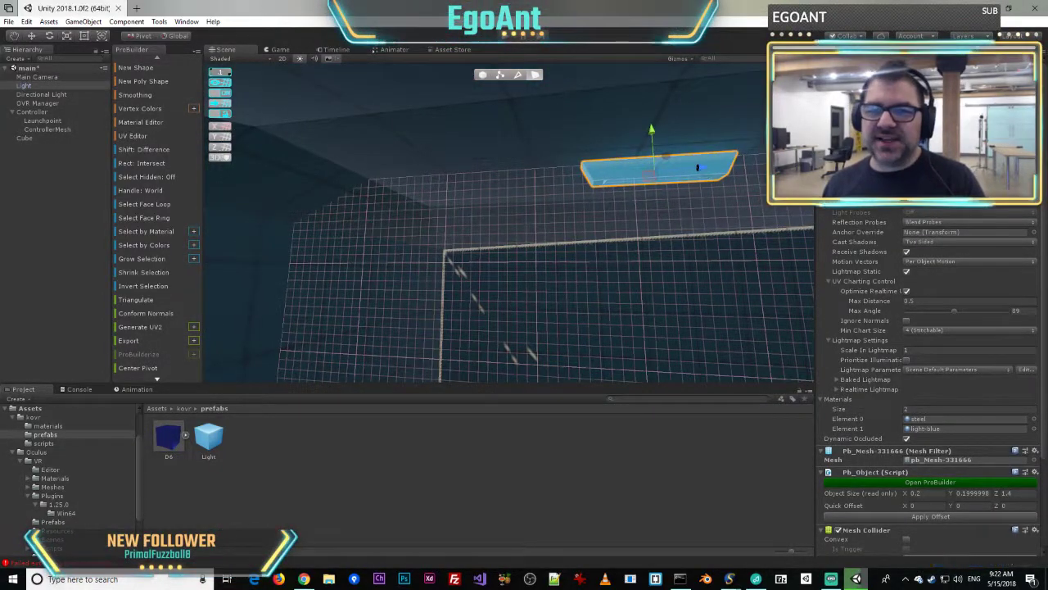
click(58, 155)
right_click(57, 204)
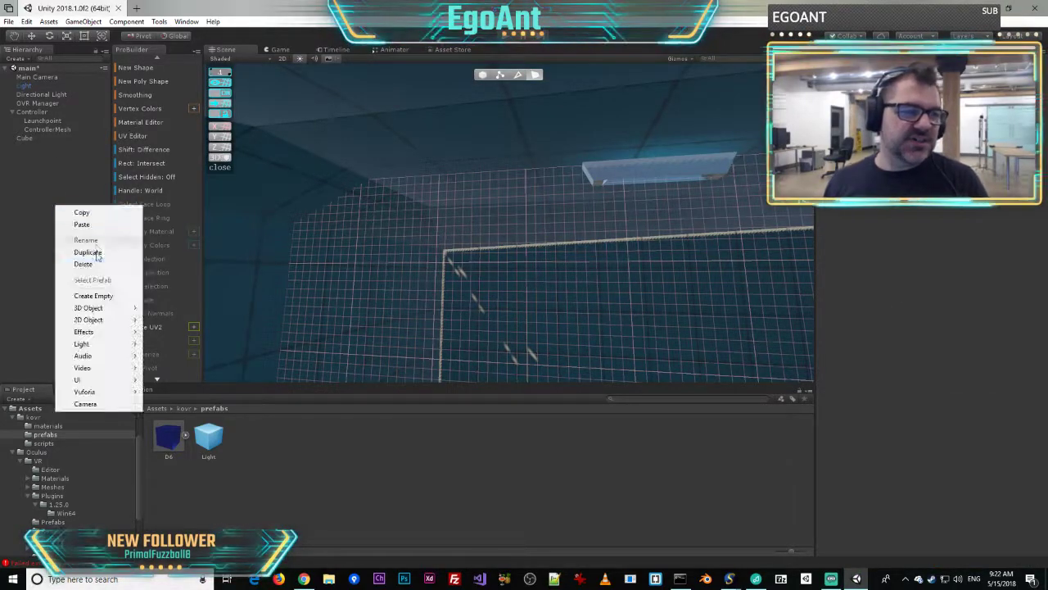
click(92, 295)
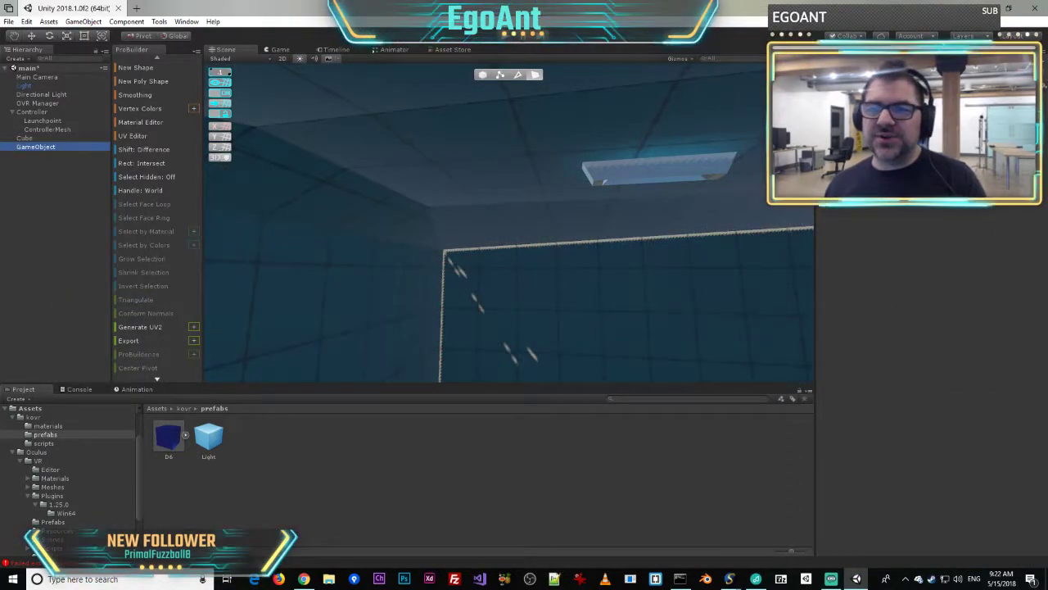
click(900, 63)
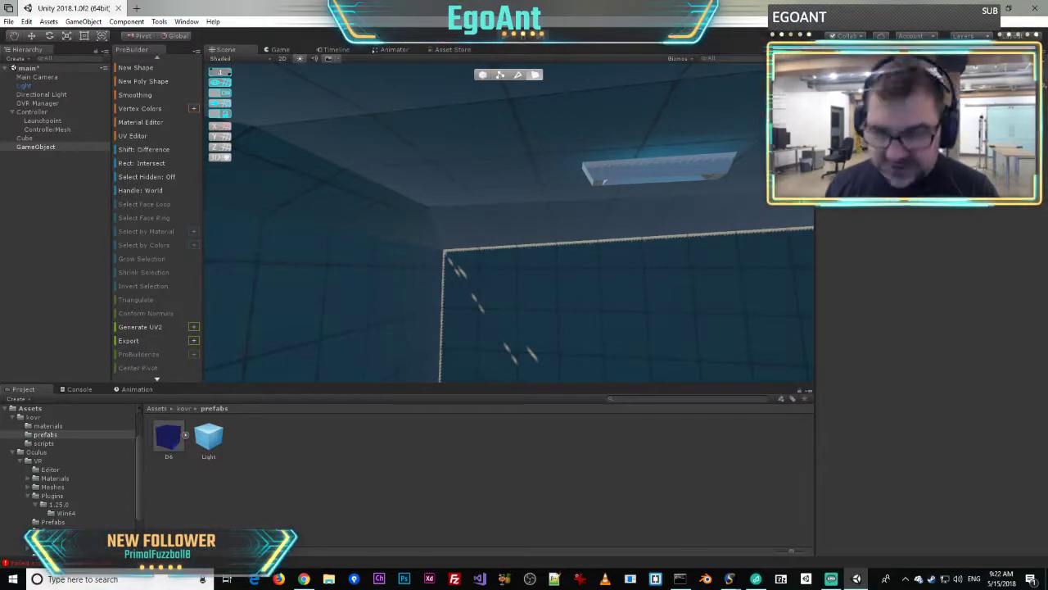
text(Lights)
key(Return)
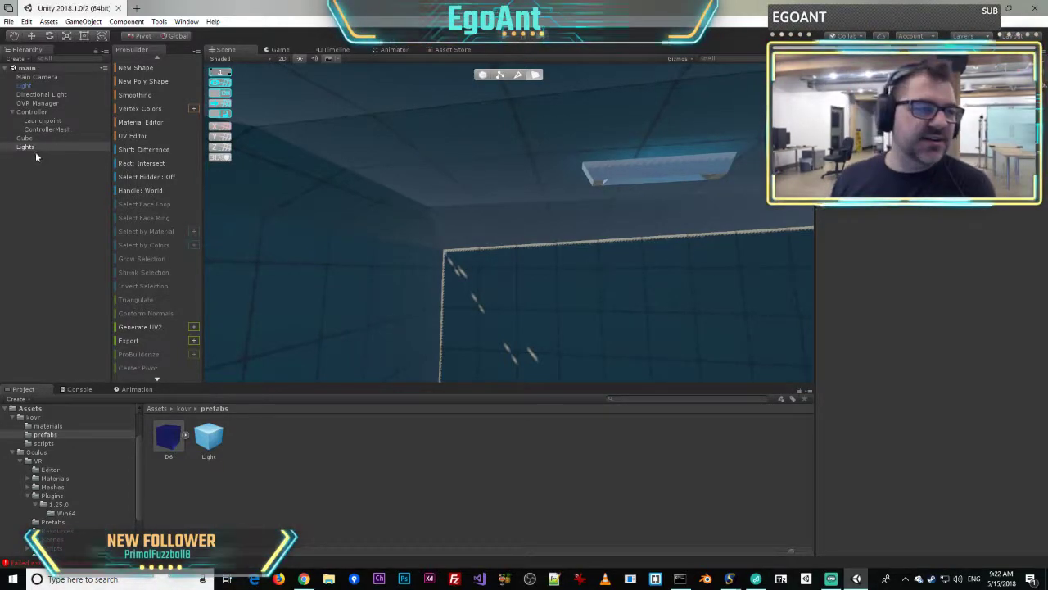
- Make the ceiling light a child of the Lights object and deselect it
drag(33, 87, 31, 147)
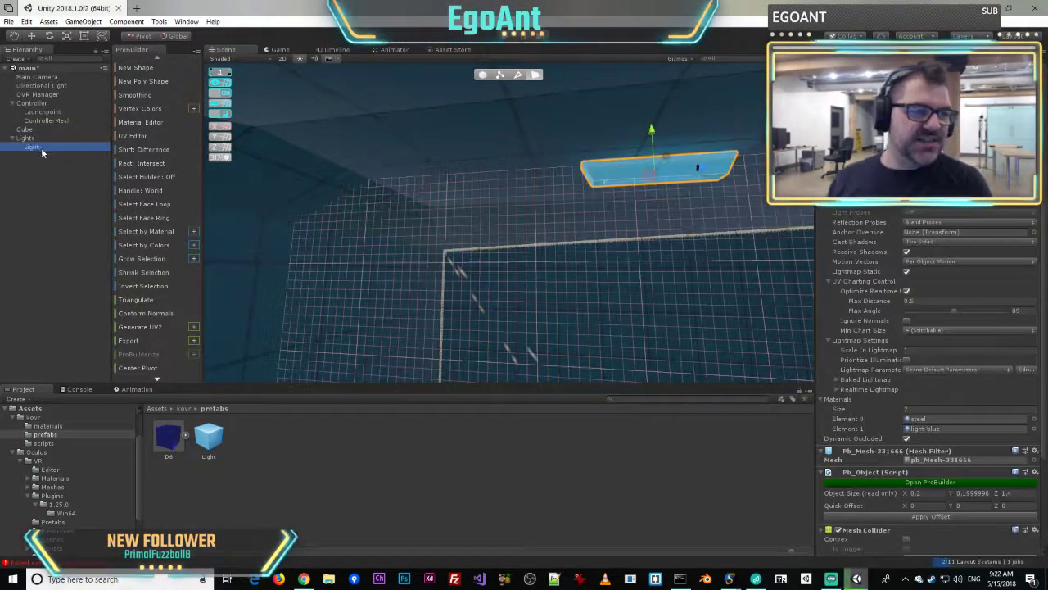
right_drag(419, 157, 474, 162)
click(58, 152)
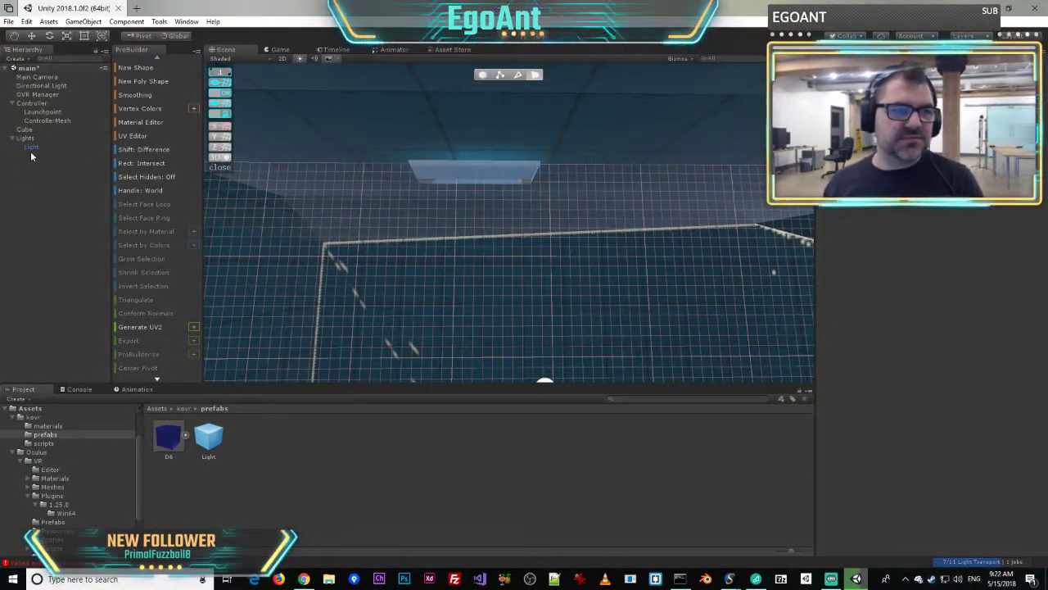
- Duplicate the ceiling light and move the copy lengthwise along the ceiling, leaving a gap from the original
click(32, 147)
key(ctrl+d)
drag(519, 171, 693, 185)
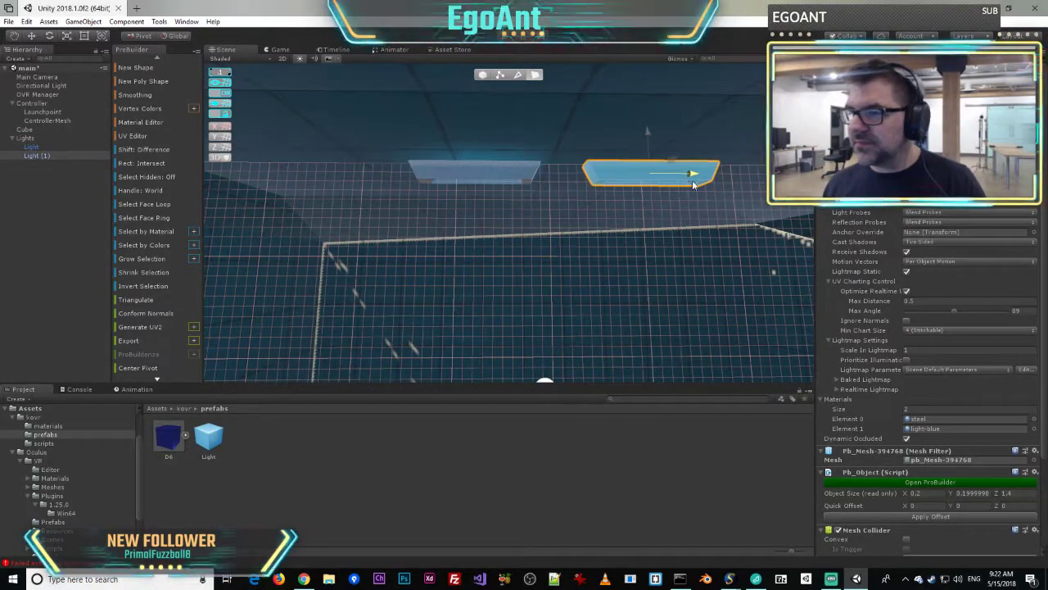
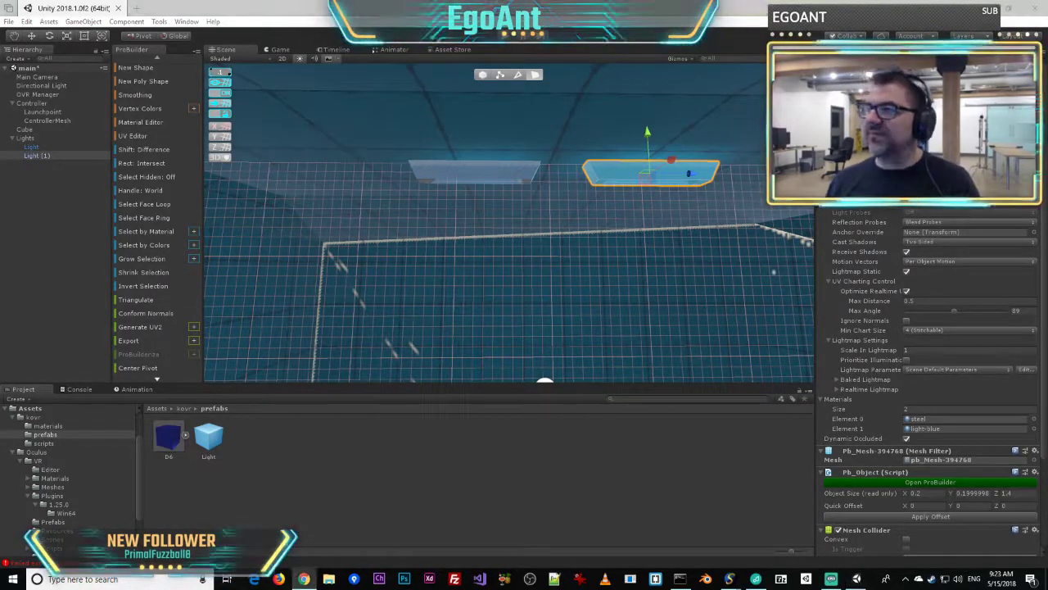
- Move the light copy sideways to the room's side wall and adjust its height in the wall–ceiling corner
right_drag(494, 204, 633, 201)
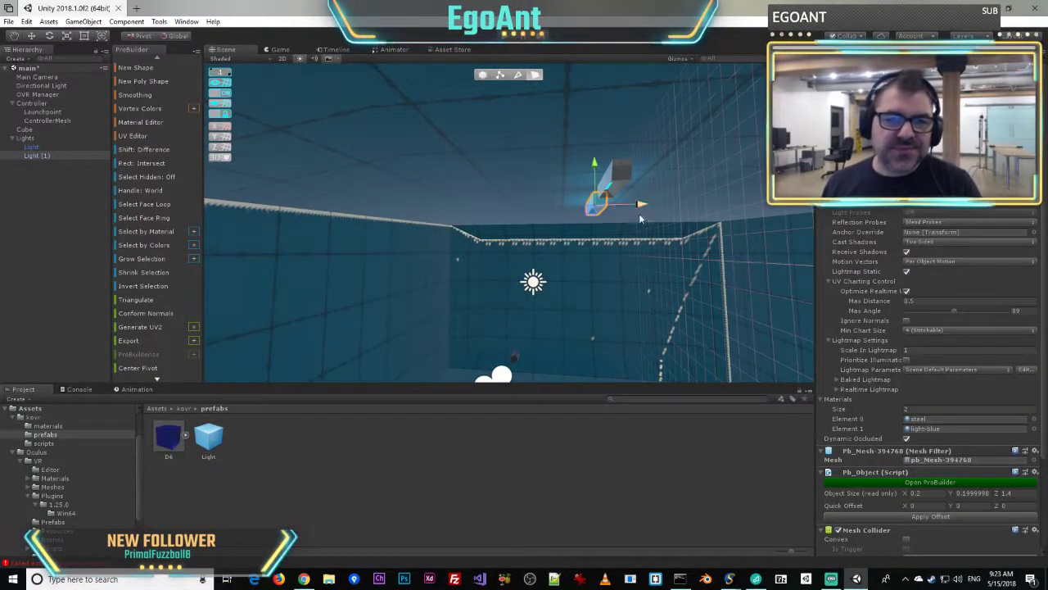
drag(641, 211, 416, 215)
key(w)
right_drag(400, 246, 426, 221)
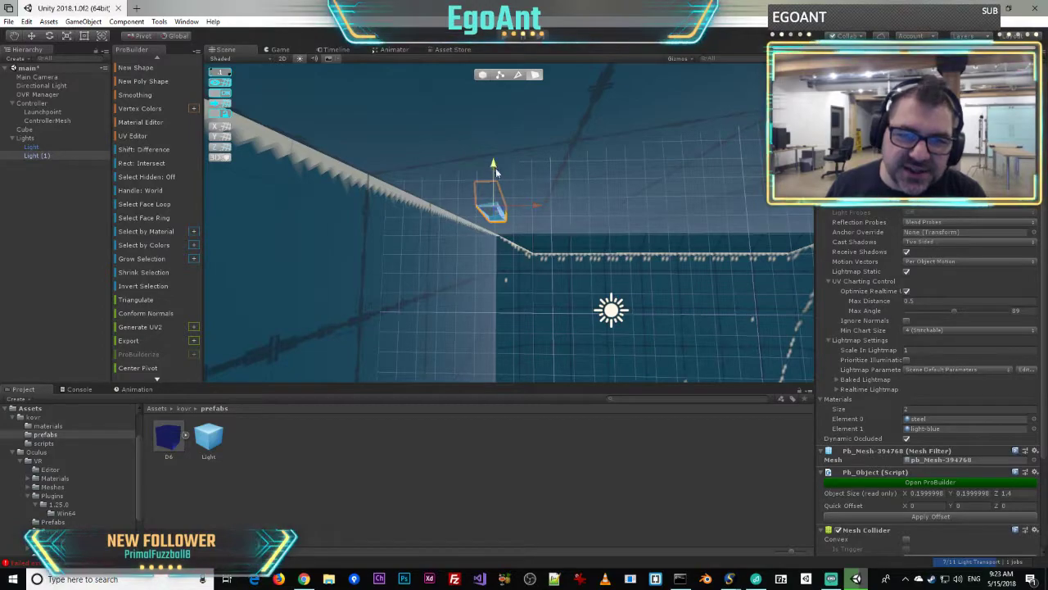
drag(495, 167, 496, 180)
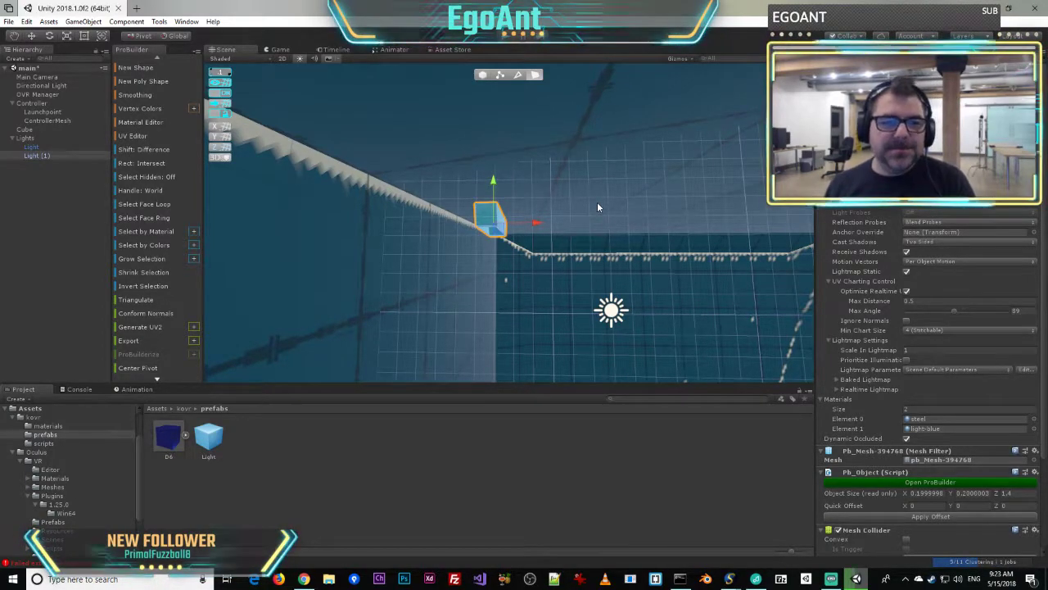
- Switch the light copy to object mode and center its pivot on its body
click(49, 36)
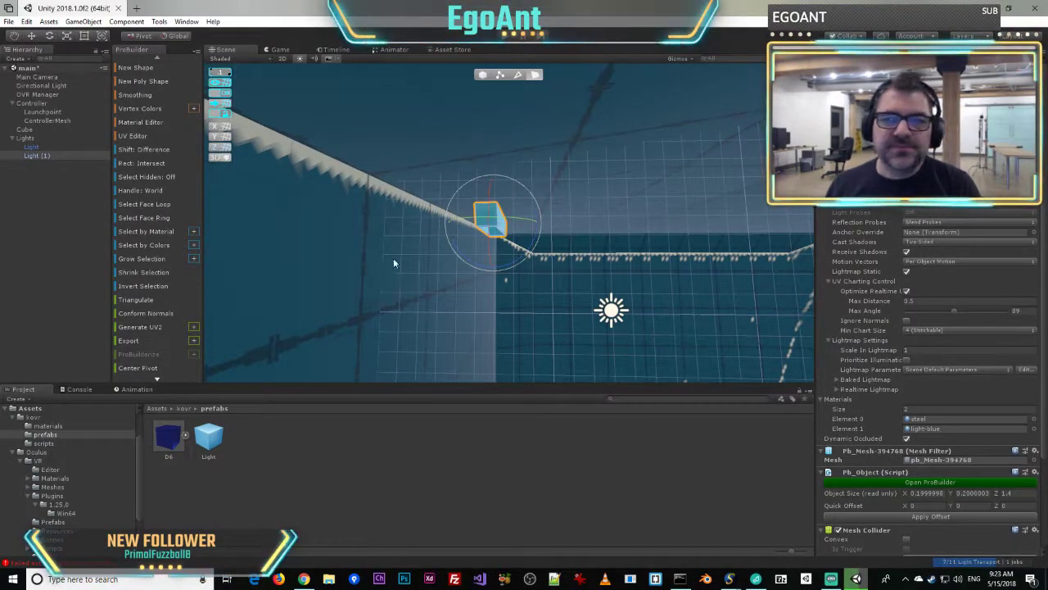
click(483, 75)
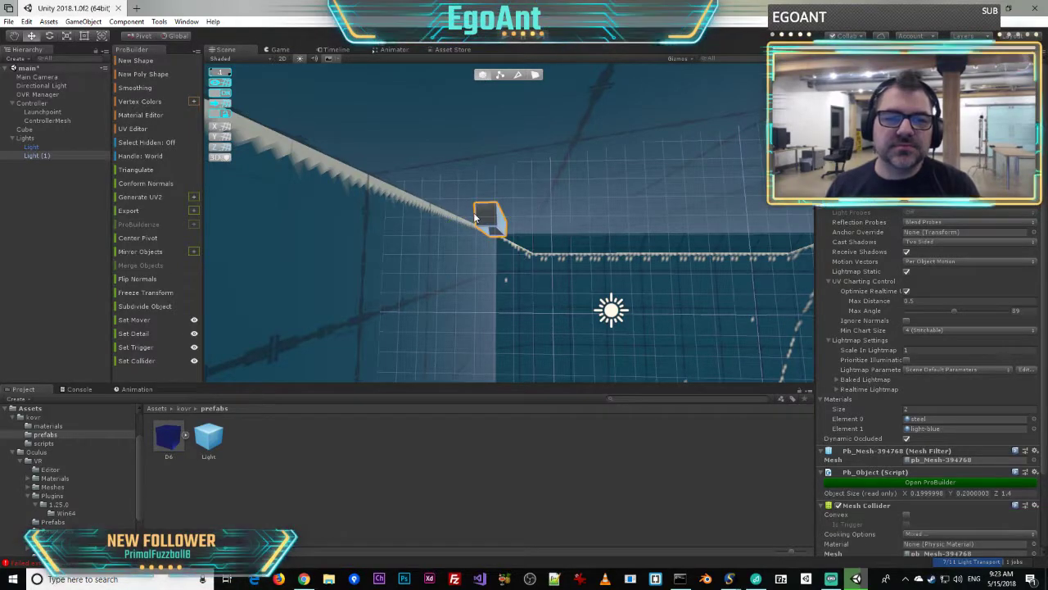
scroll(498, 237, up, 4)
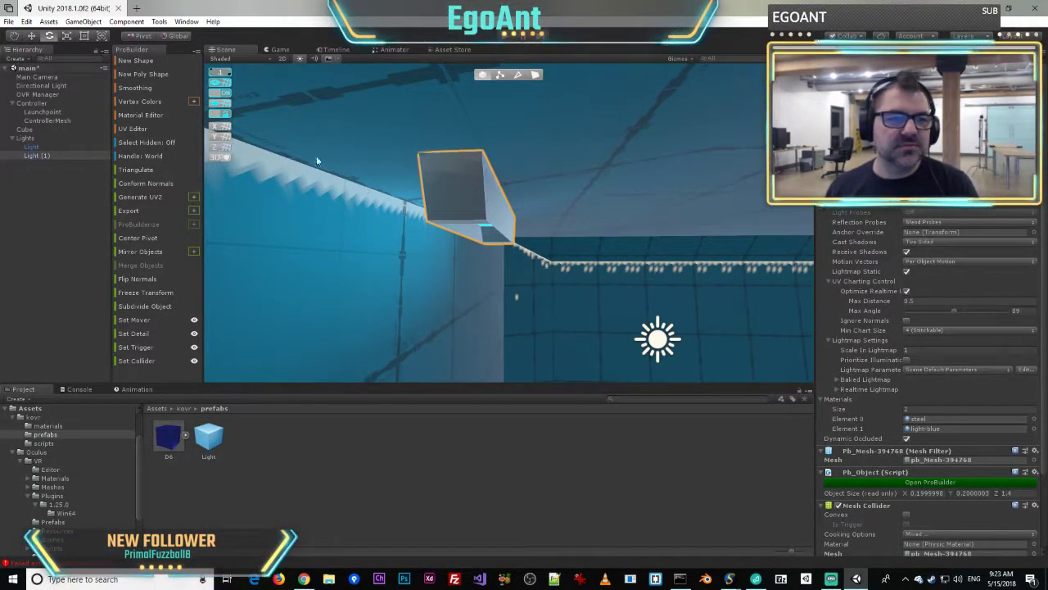
click(32, 38)
click(355, 298)
click(487, 212)
click(51, 37)
right_drag(482, 265, 597, 245)
key(s)
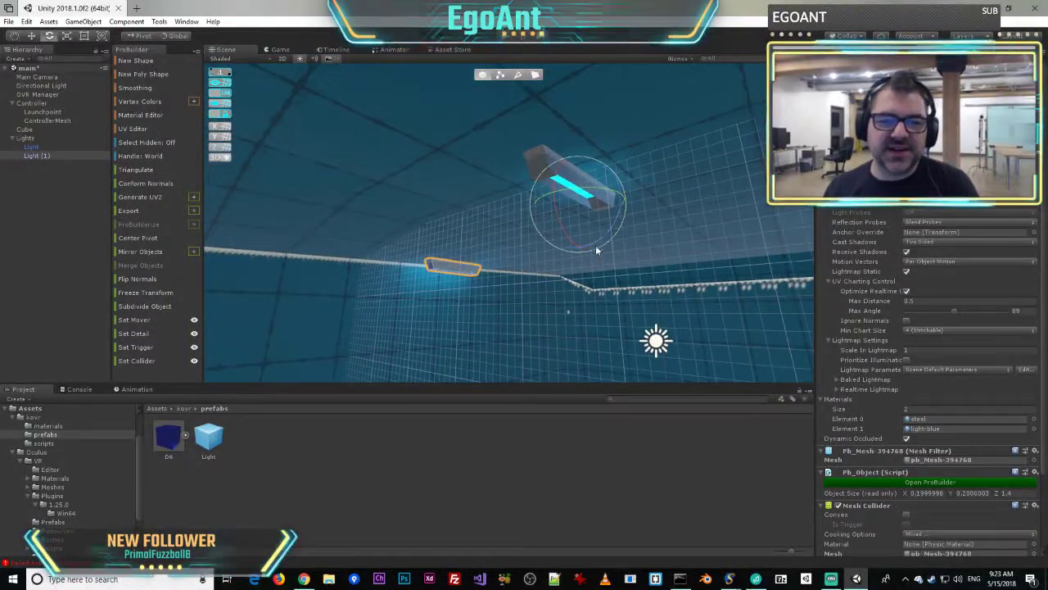
drag(595, 242, 611, 215)
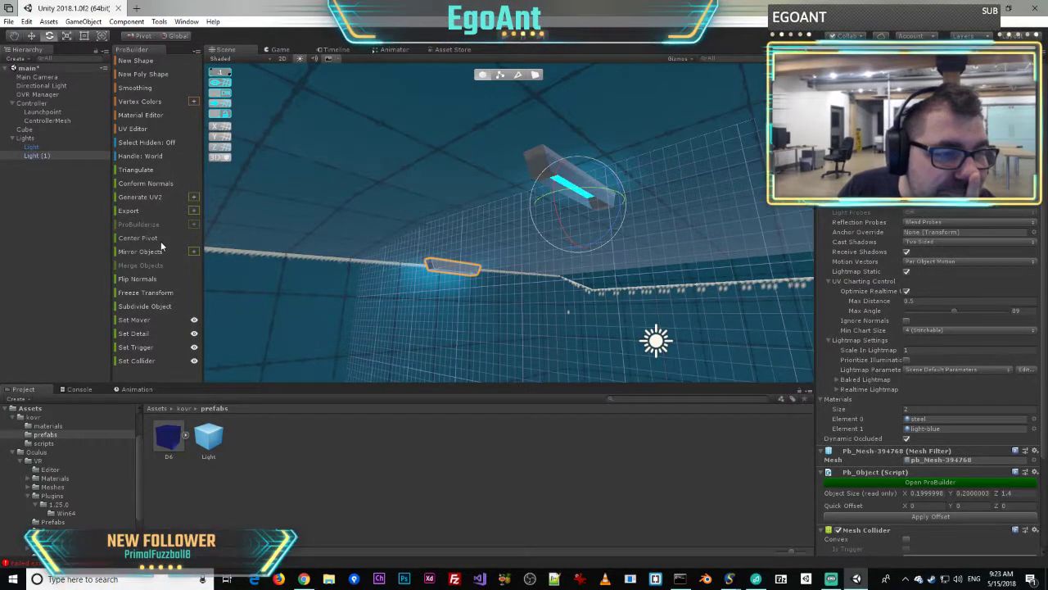
click(158, 239)
- Rotate the light copy in the wall–ceiling corner so that it tilts, and return to the Move tool
right_drag(496, 254, 590, 218)
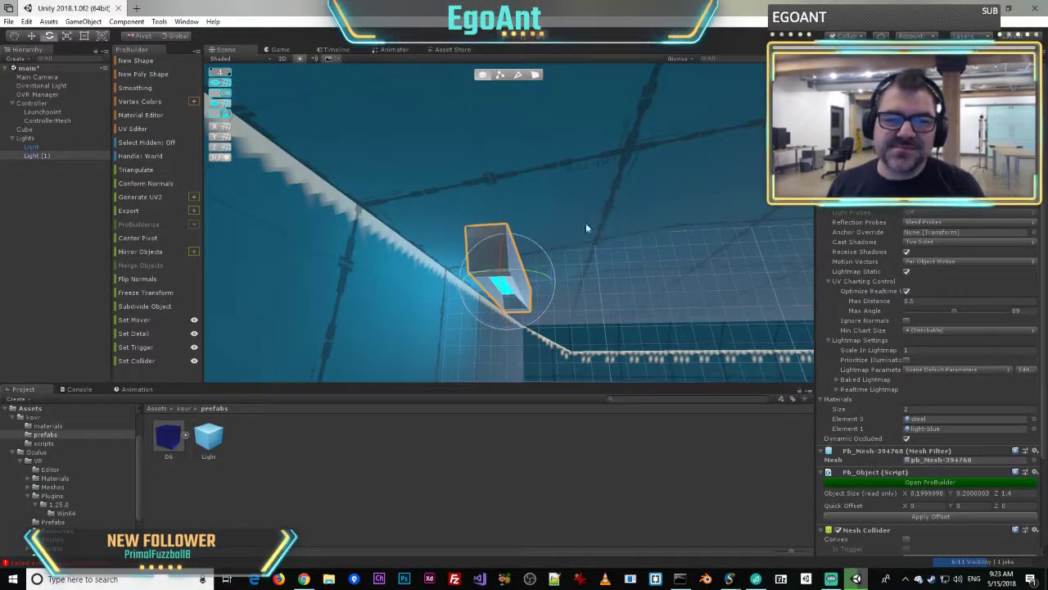
drag(543, 257, 546, 249)
right_drag(548, 248, 97, 135)
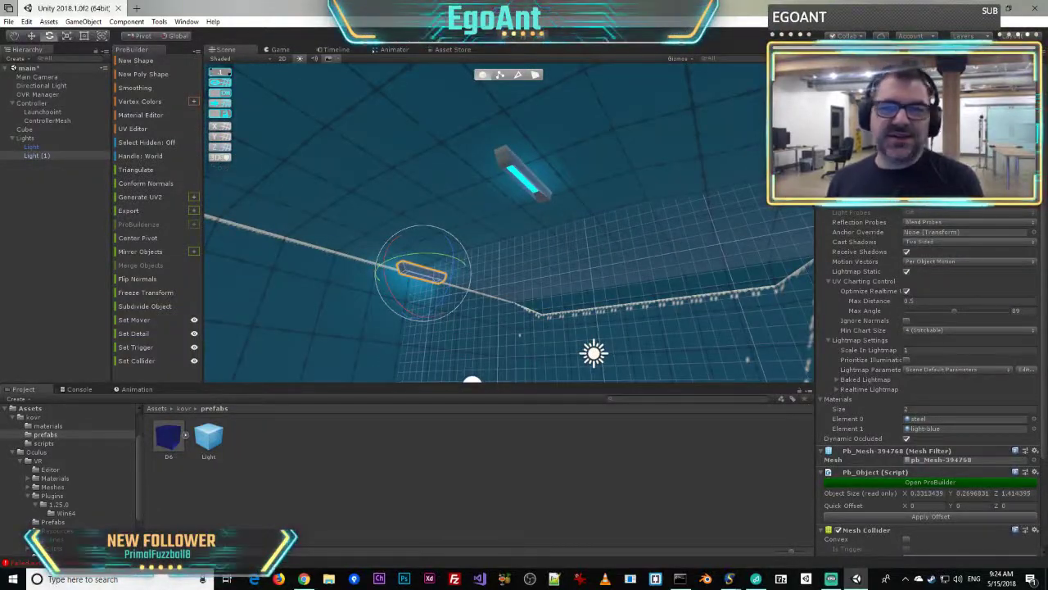
click(31, 36)
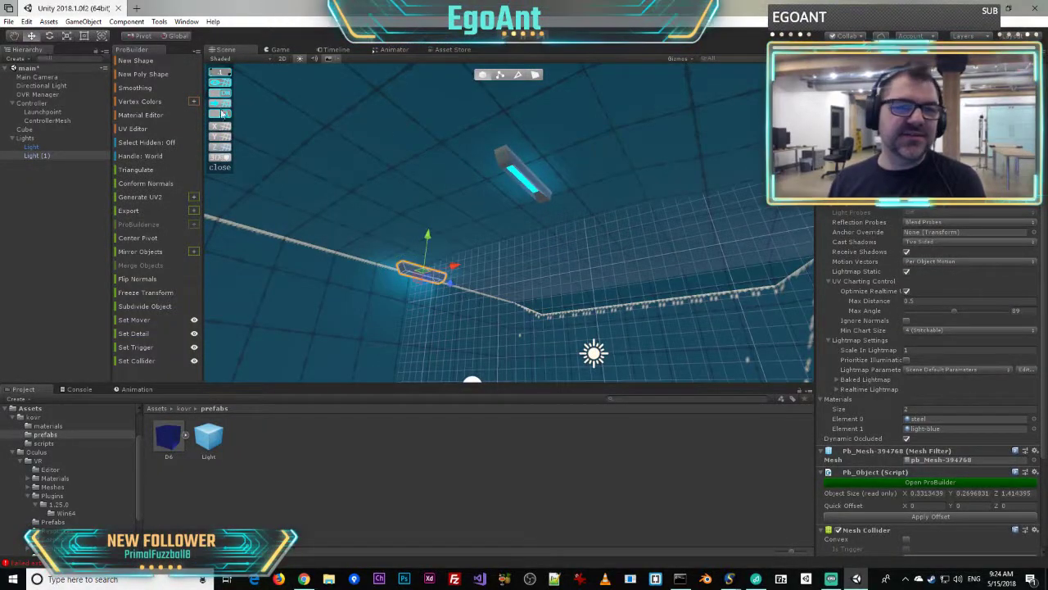
- Try deleting the original light and placing a duplicate of the tilted light farther along the wall, and undo it
click(494, 164)
key(Delete)
right_drag(559, 249, 645, 276)
click(444, 217)
key(a)
key(ctrl+d)
drag(420, 224, 672, 232)
right_drag(582, 284, 669, 225)
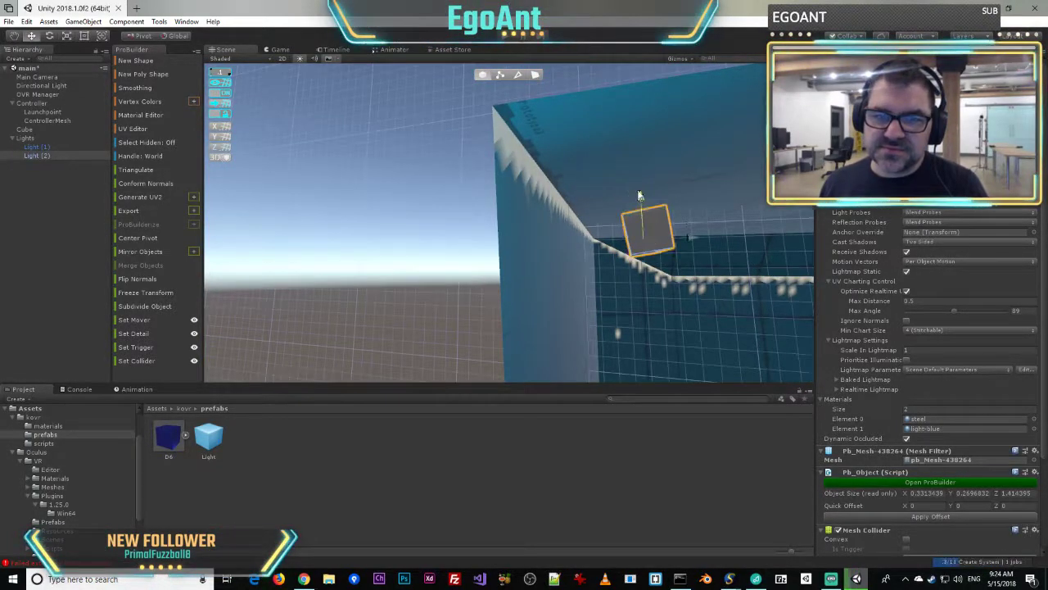
right_drag(677, 199, 460, 218)
right_drag(642, 140, 662, 163)
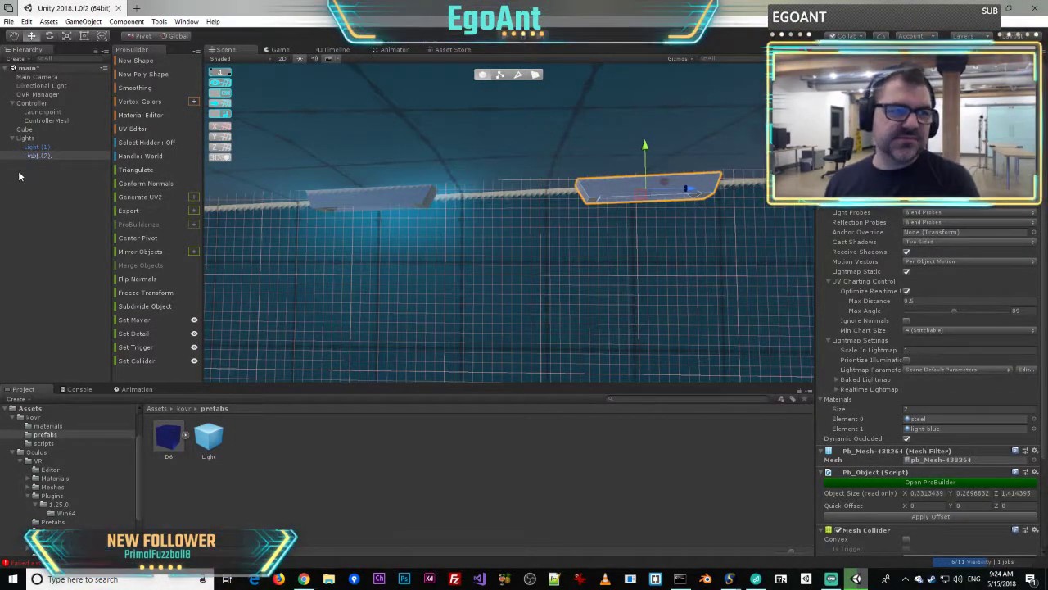
key(ctrl+z)
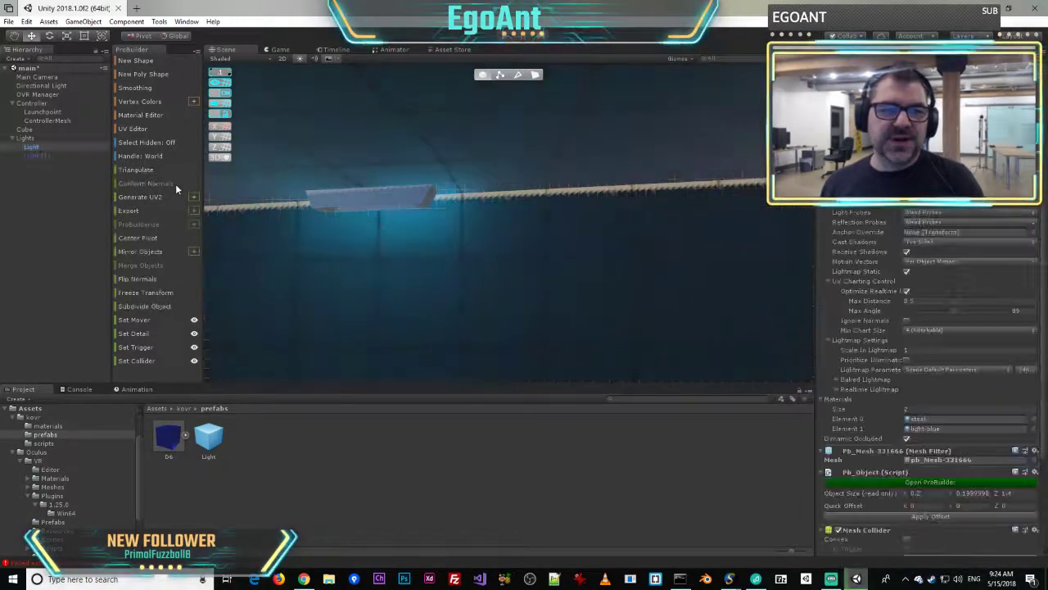
- Select the top edge of the room's square end wall in edge mode and try to raise it slightly
right_drag(573, 176, 315, 99)
click(421, 310)
right_drag(639, 250, 686, 248)
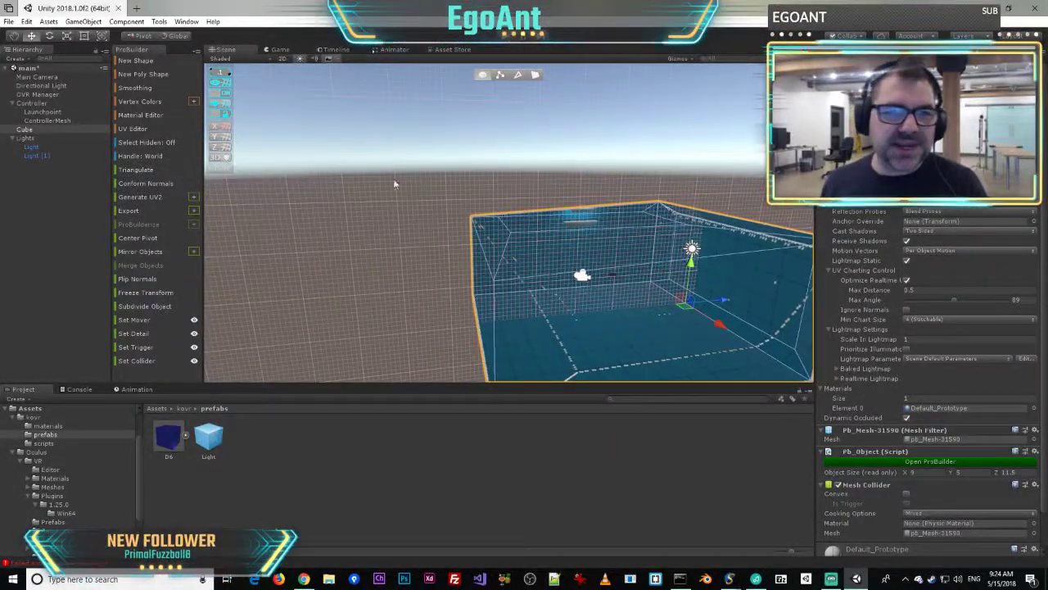
click(523, 75)
click(486, 245)
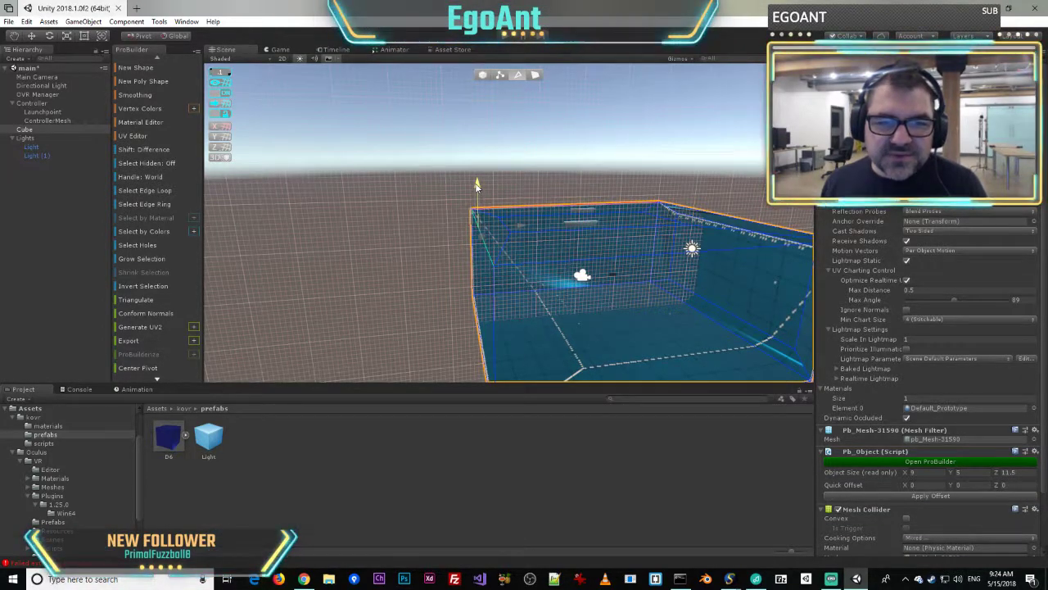
right_drag(475, 192, 445, 147)
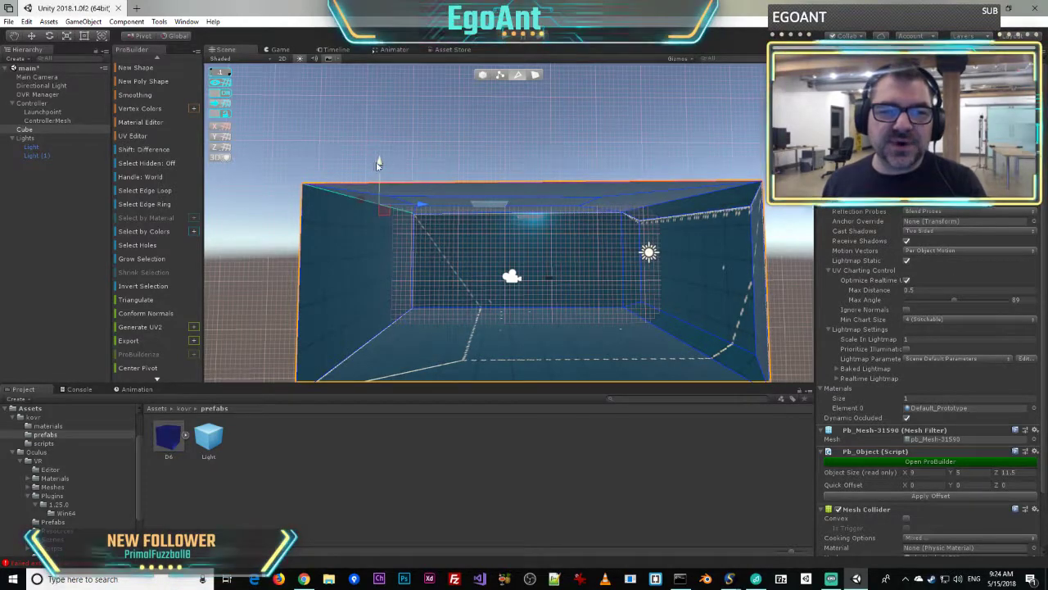
drag(378, 165, 378, 164)
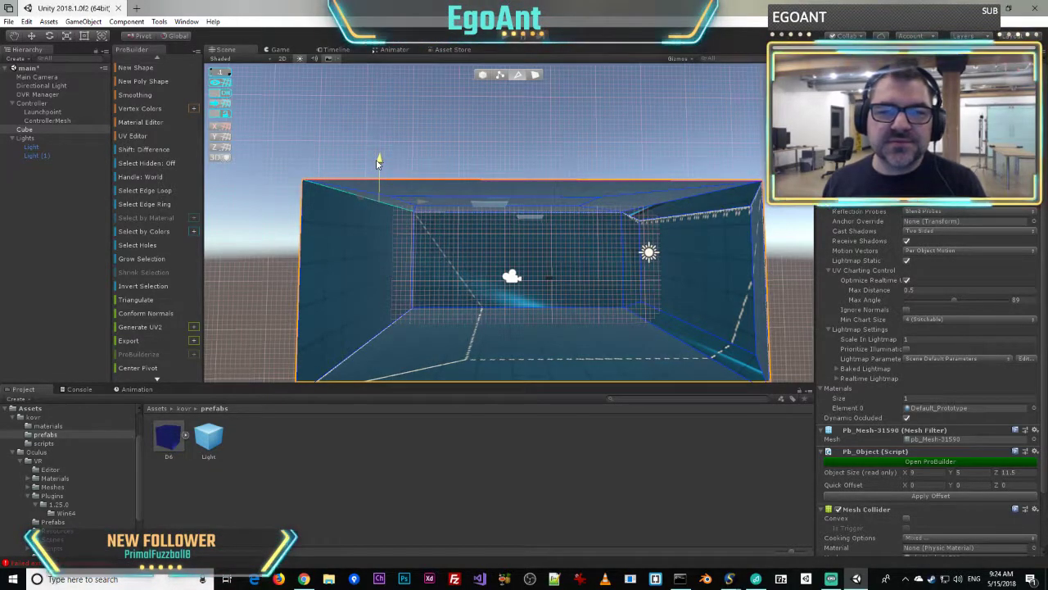
- Set the ProGrids snap value to 0.5 and close the snap settings
click(228, 75)
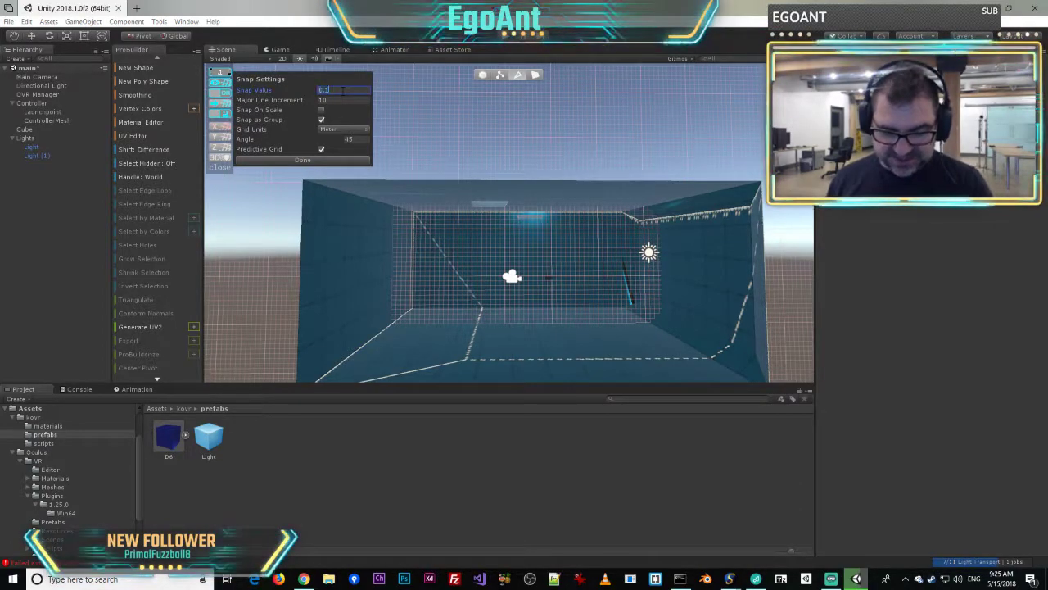
text(0.5)
click(223, 74)
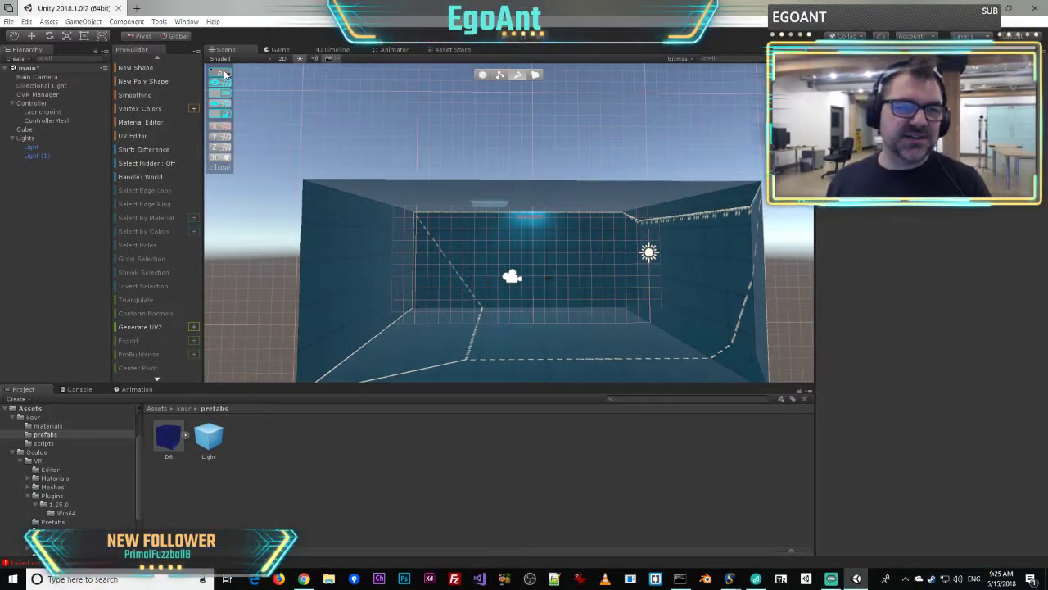
click(223, 75)
- Reselect the top edge of the room's square end wall and try moving it up with the coarser snapping
click(414, 129)
right_drag(415, 130, 472, 211)
click(471, 211)
click(452, 211)
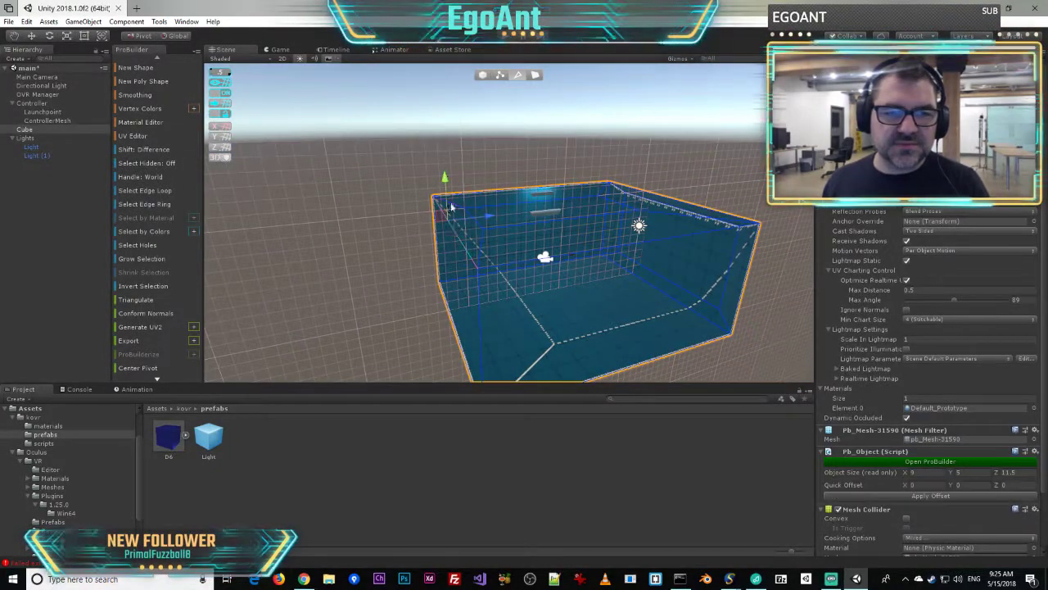
drag(443, 177, 443, 171)
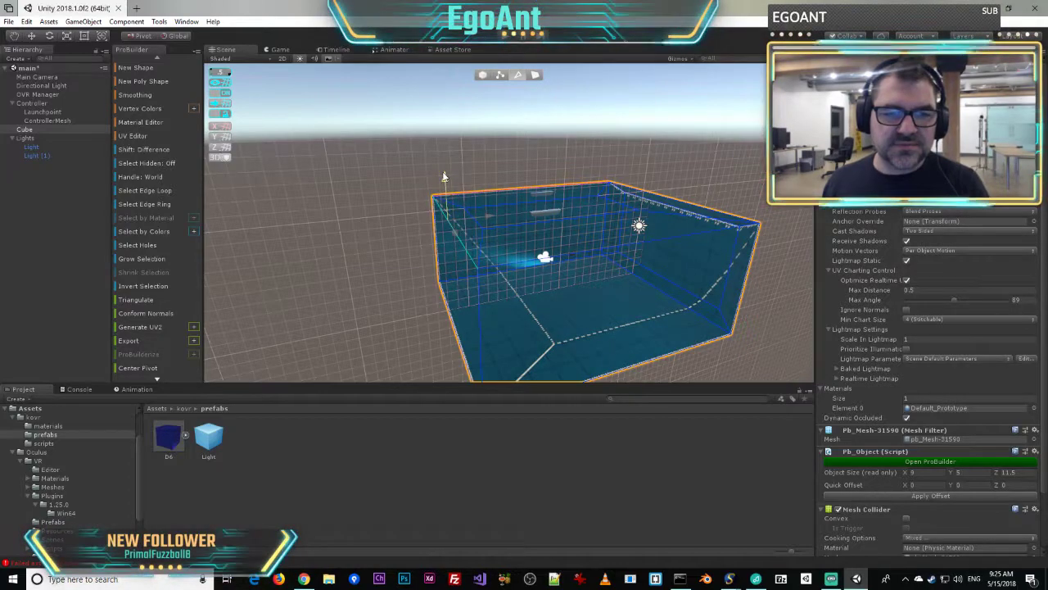
- Examine the room's side profile, the selected top edge and the two ceiling lights from outside the room
right_drag(443, 170, 463, 119)
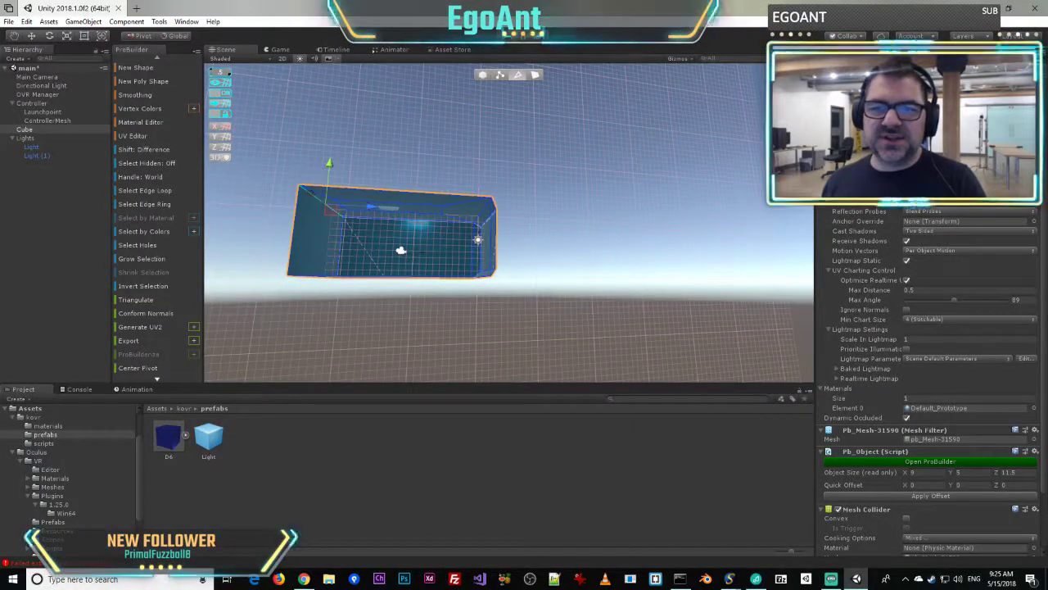
right_drag(410, 213, 573, 246)
click(803, 91)
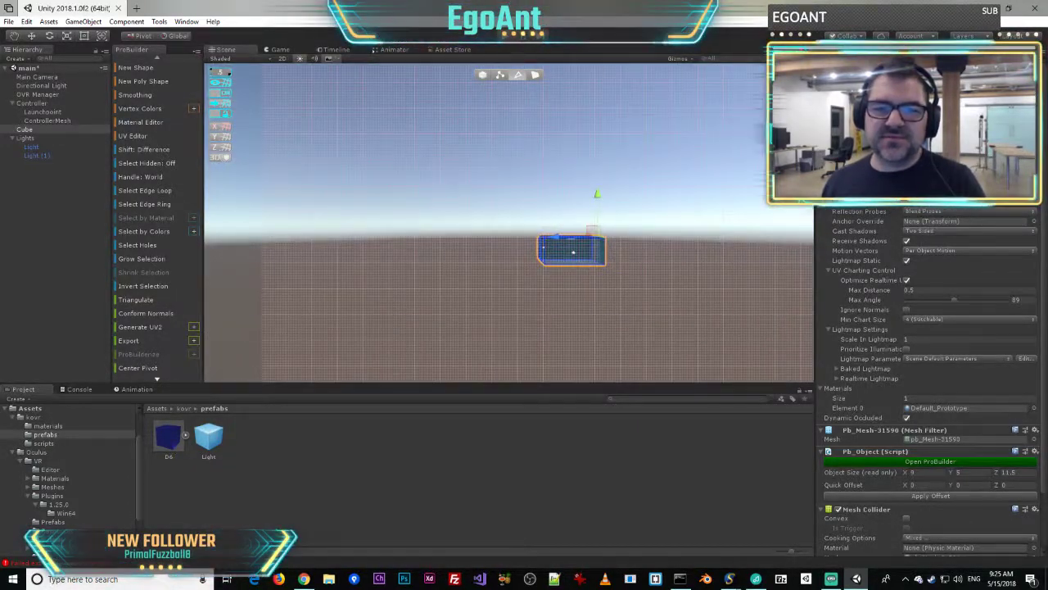
click(787, 92)
middle_drag(655, 258, 477, 296)
scroll(543, 224, up, 4)
scroll(593, 261, up, 4)
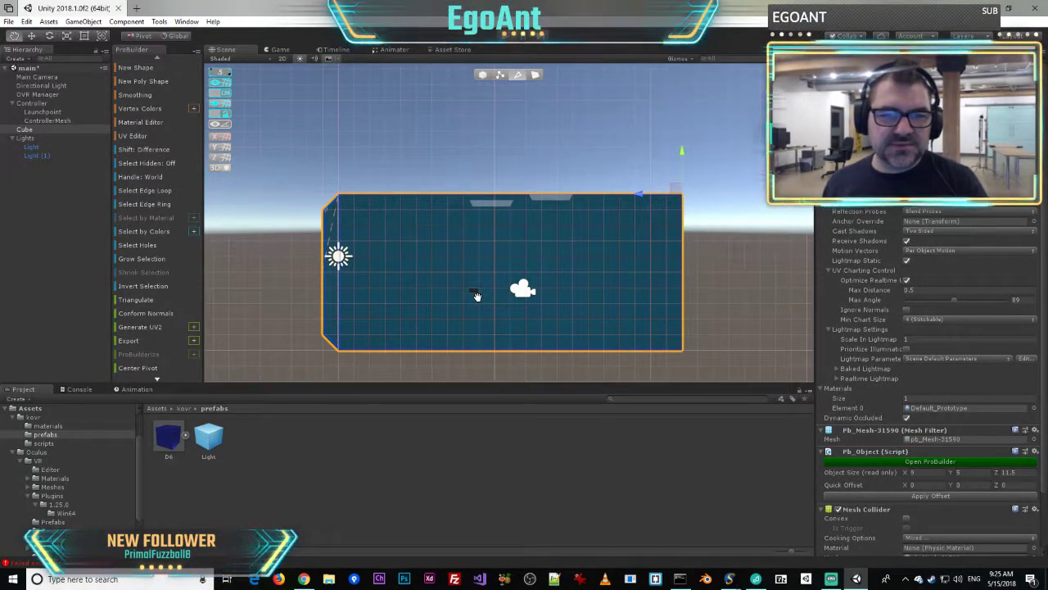
alt+drag(484, 201, 738, 157)
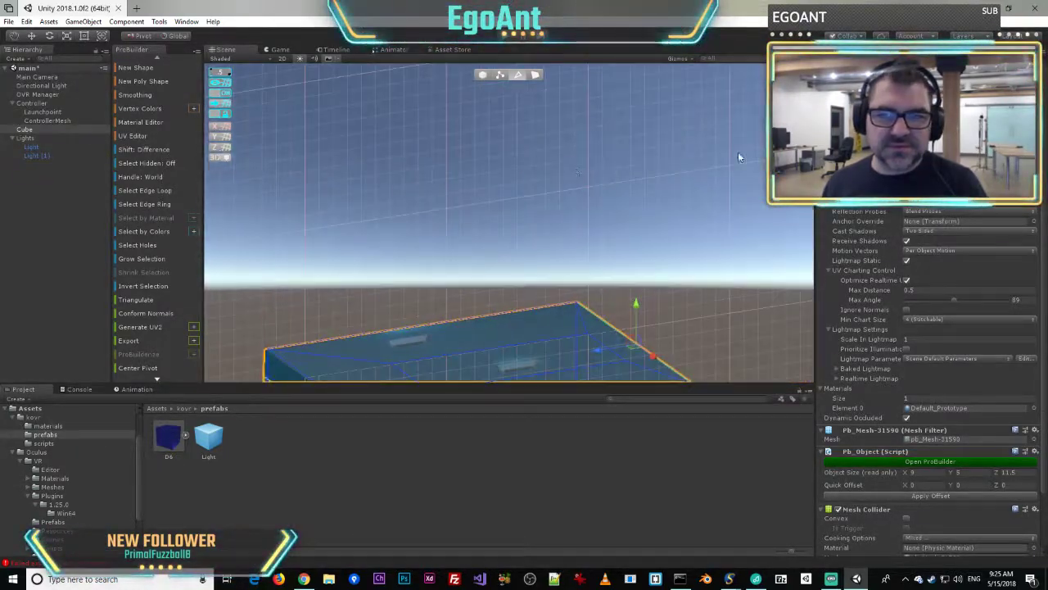
- Select the edge loop around the ceiling's flat centre and raise it 0.5 units to slope the ceiling
right_drag(646, 174, 283, 347)
key(w)
key(s)
key(w)
key(w)
key(s)
key(d)
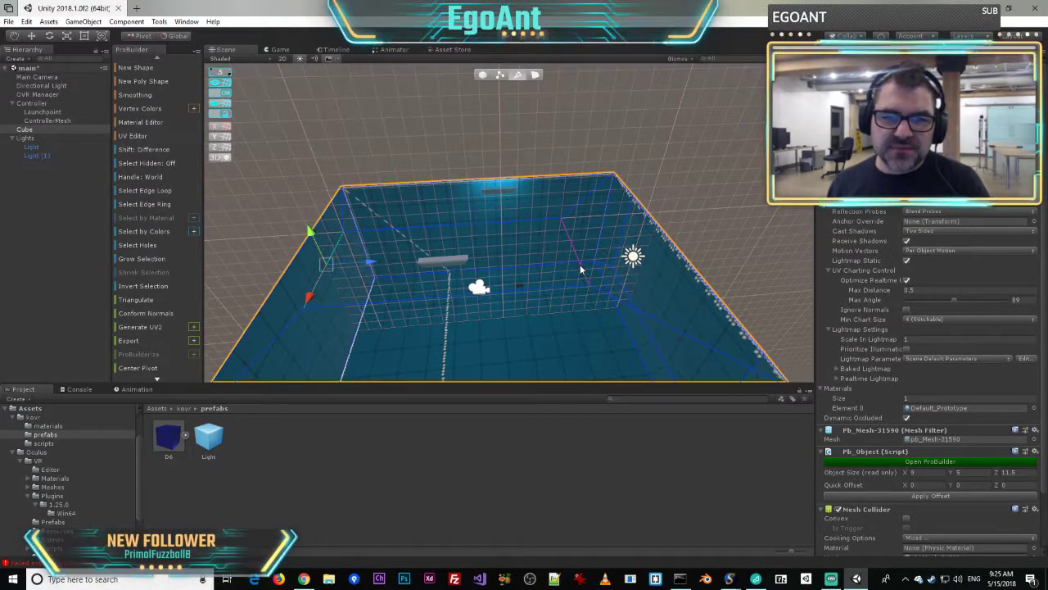
click(490, 223)
click(481, 219)
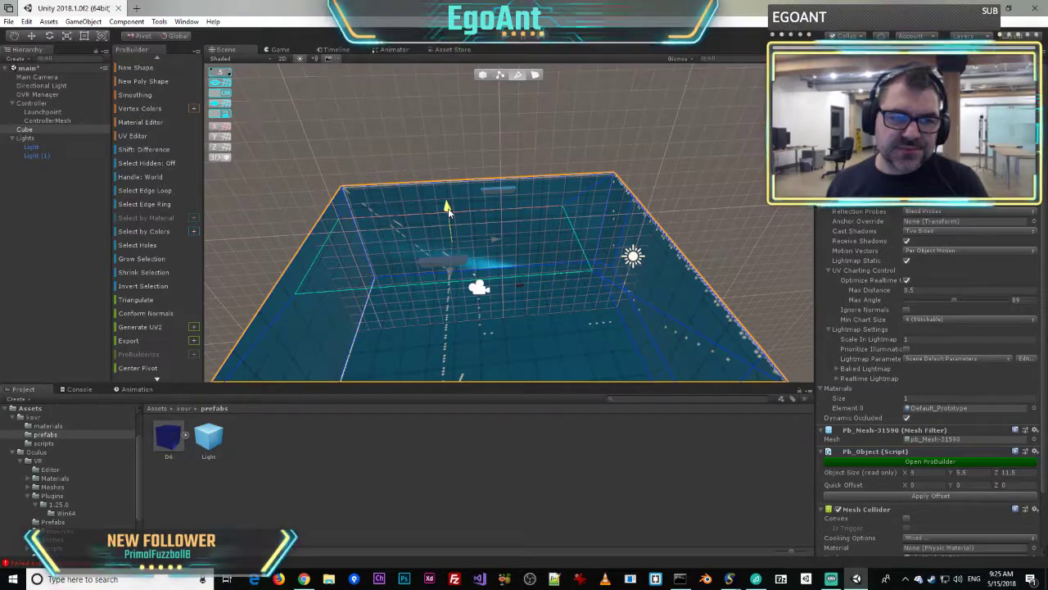
drag(448, 210, 447, 197)
- Select the second ceiling light in object mode and slide it along the long wall toward the room's corner
key(w)
right_drag(448, 252, 322, 258)
click(415, 222)
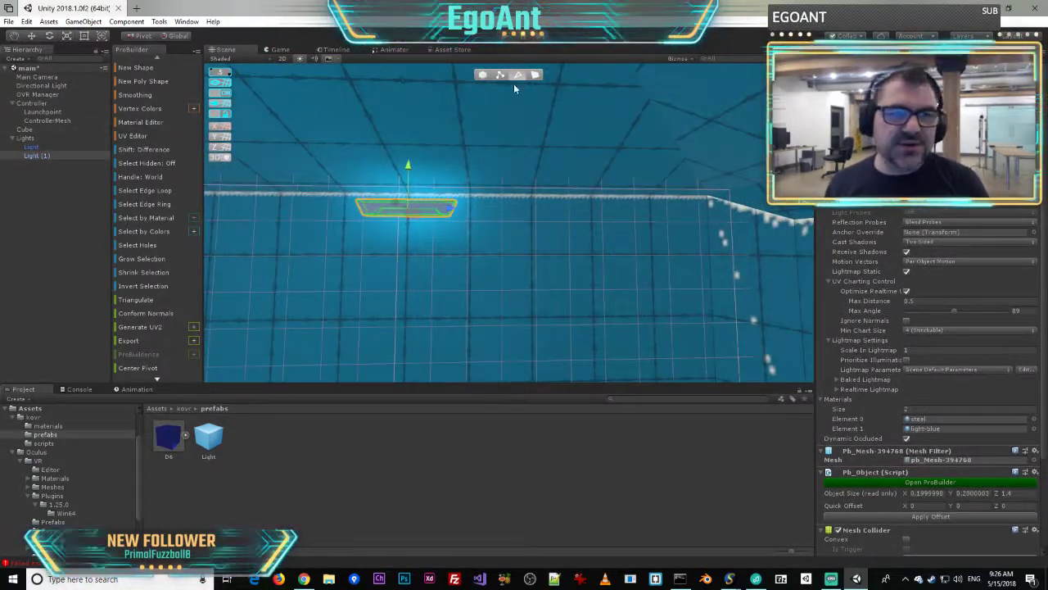
click(481, 75)
drag(456, 211, 611, 221)
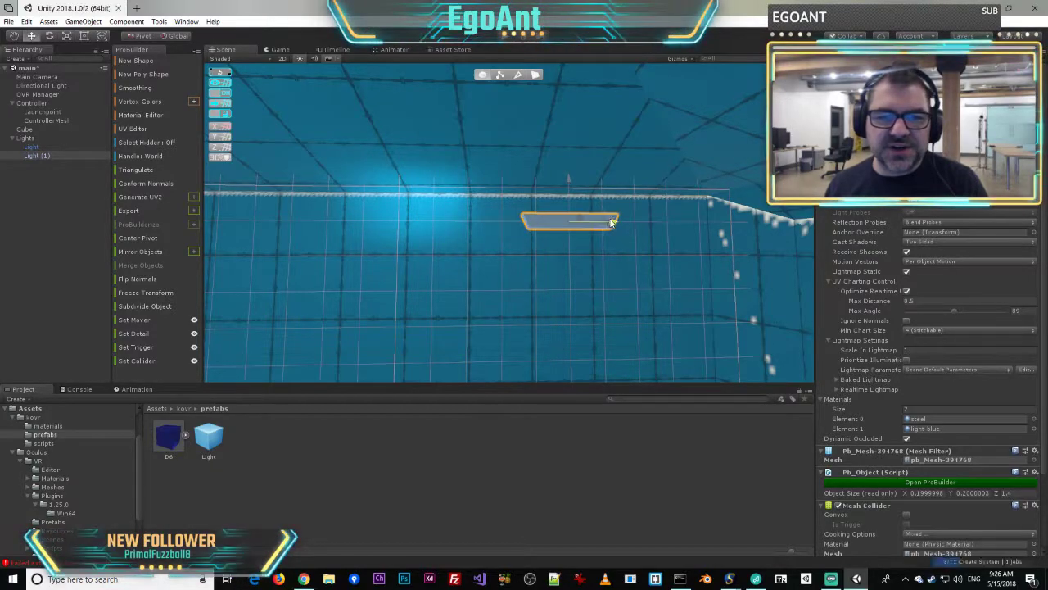
- Rotate the second light about its long axis so that its tilt matches the sloped part of the ceiling
drag(635, 179, 684, 222)
scroll(683, 222, up, 3)
scroll(684, 222, down, 2)
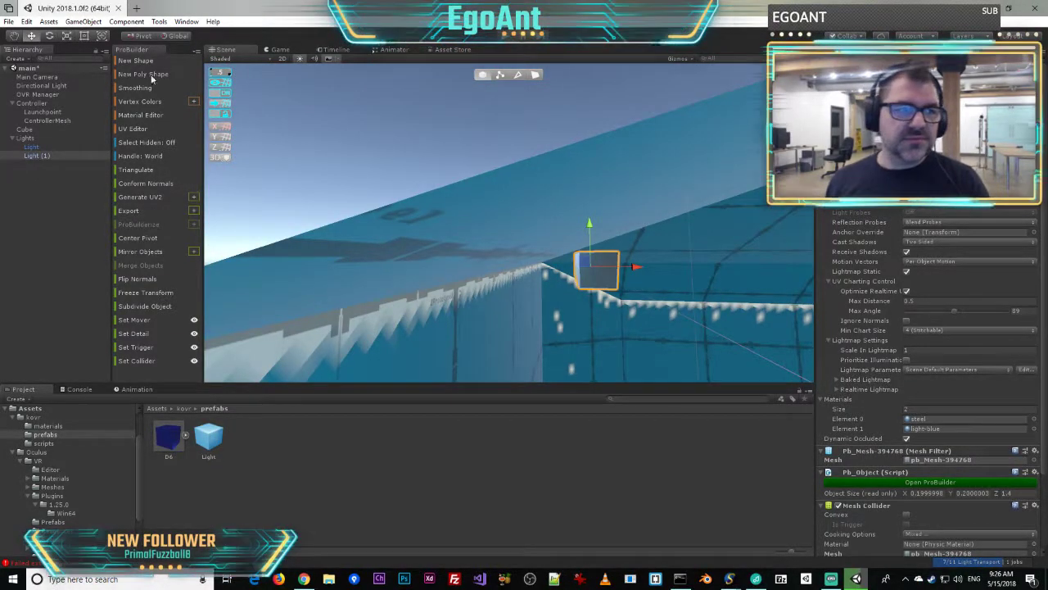
click(48, 36)
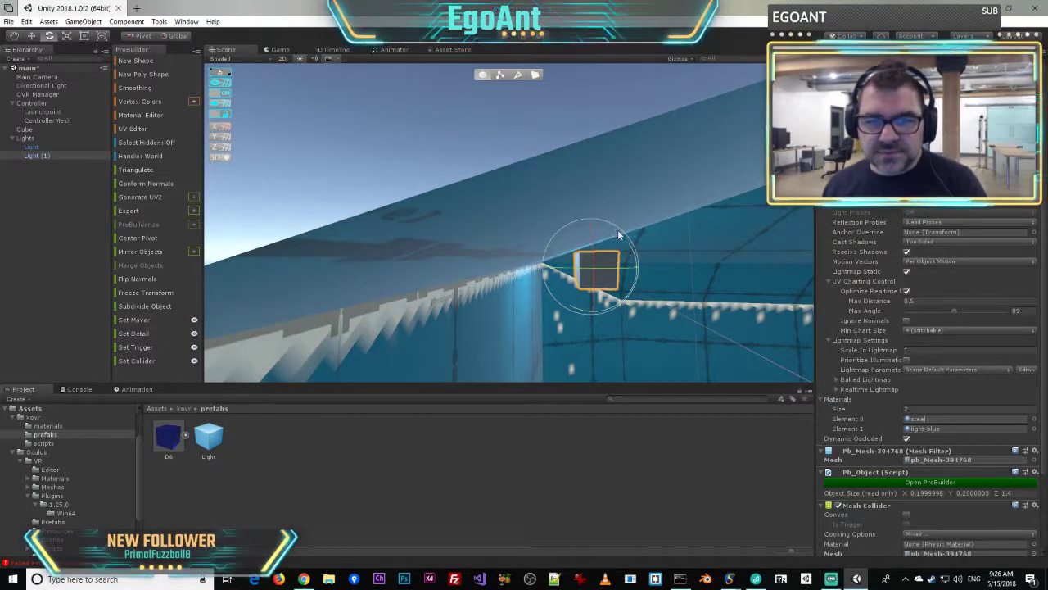
mouse_move(614, 235)
mouse_down()
mouse_move(573, 227)
mouse_move(603, 231)
mouse_up()
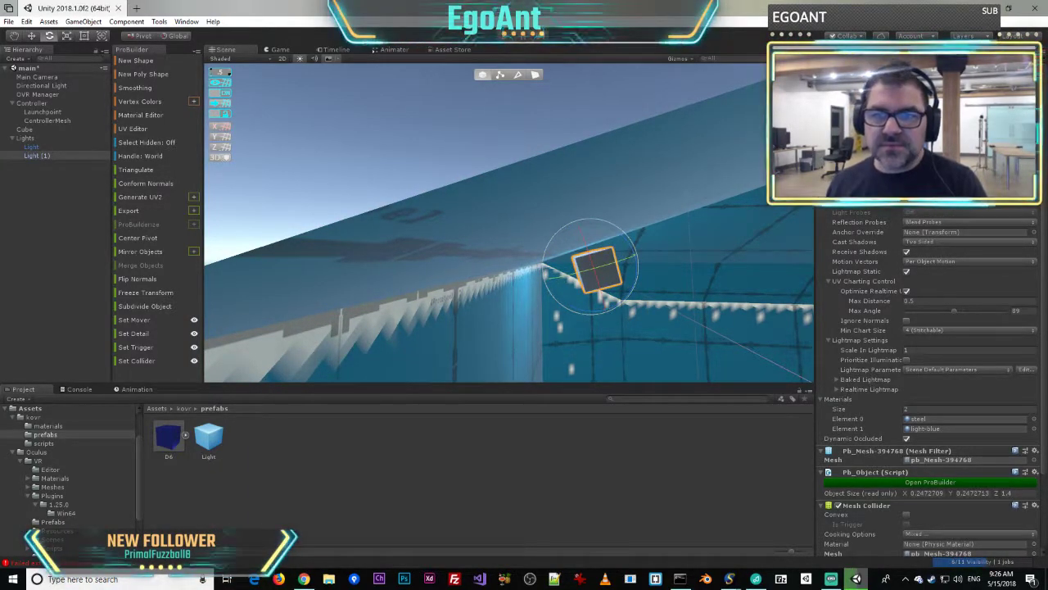
click(778, 95)
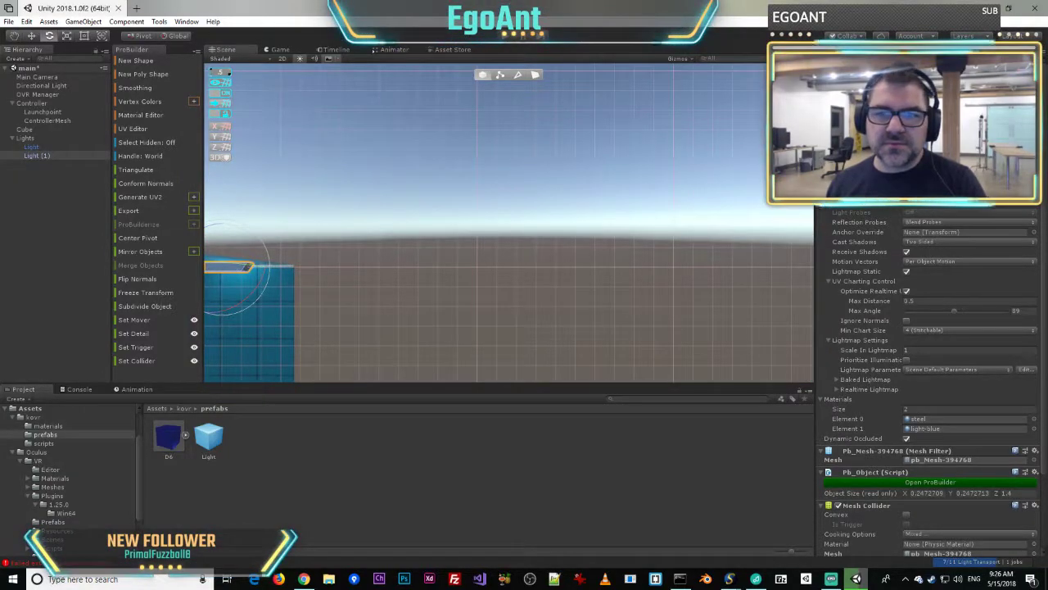
click(775, 93)
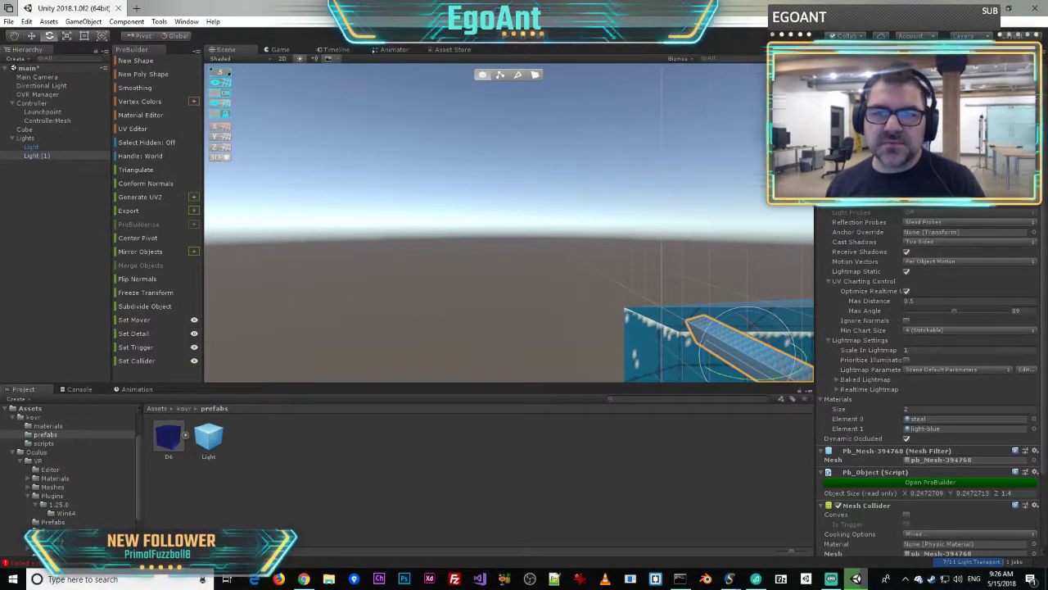
scroll(641, 283, up, 8)
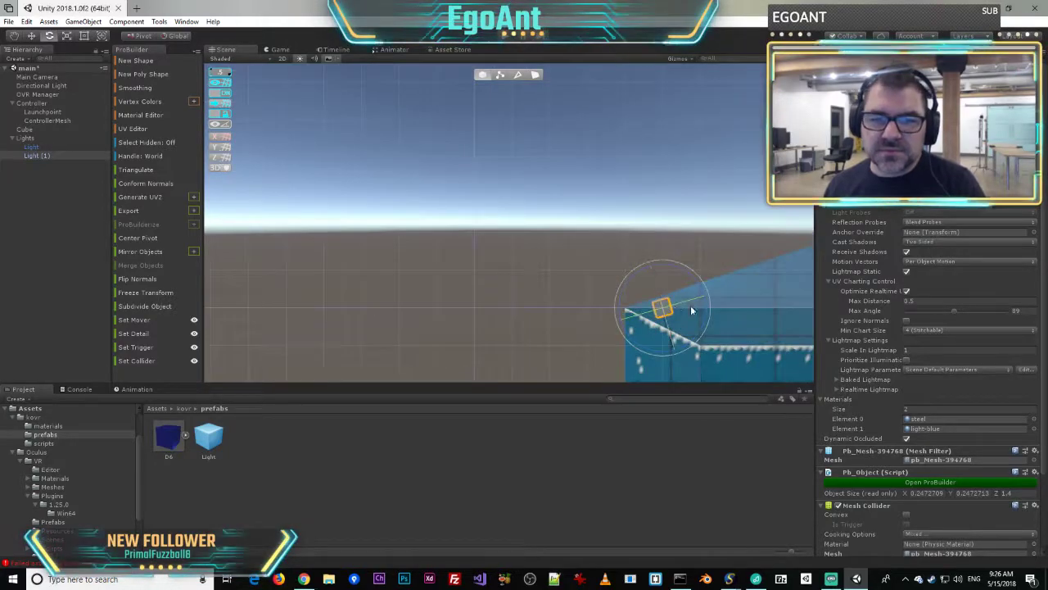
scroll(691, 307, up, 4)
middle_drag(630, 223, 475, 166)
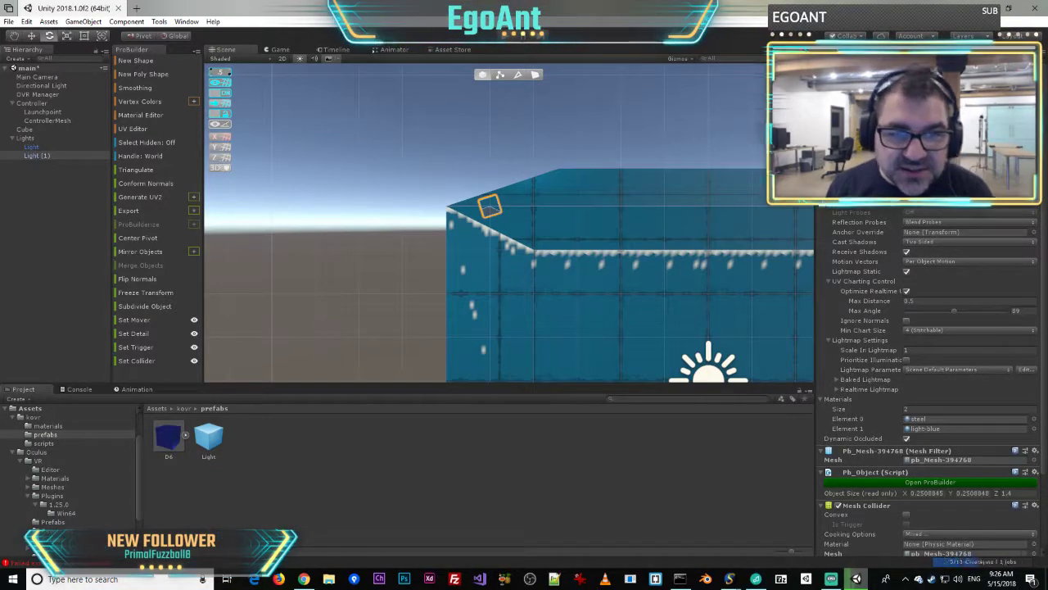
scroll(404, 229, up, 4)
scroll(404, 229, down, 3)
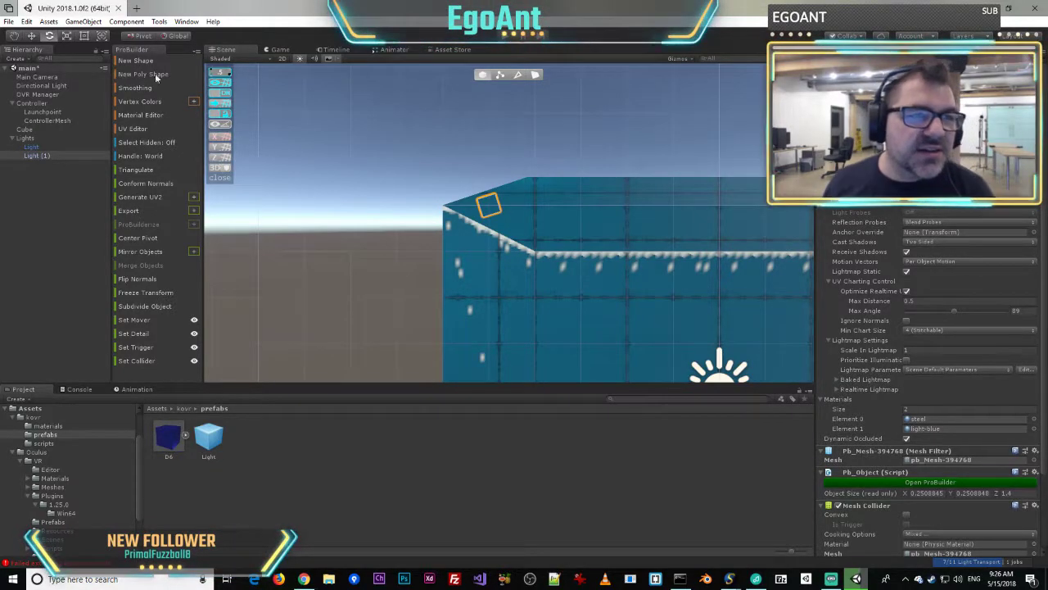
- Set the ProGrids snap value to 0.1 and center the pivot of the tilted light
click(221, 72)
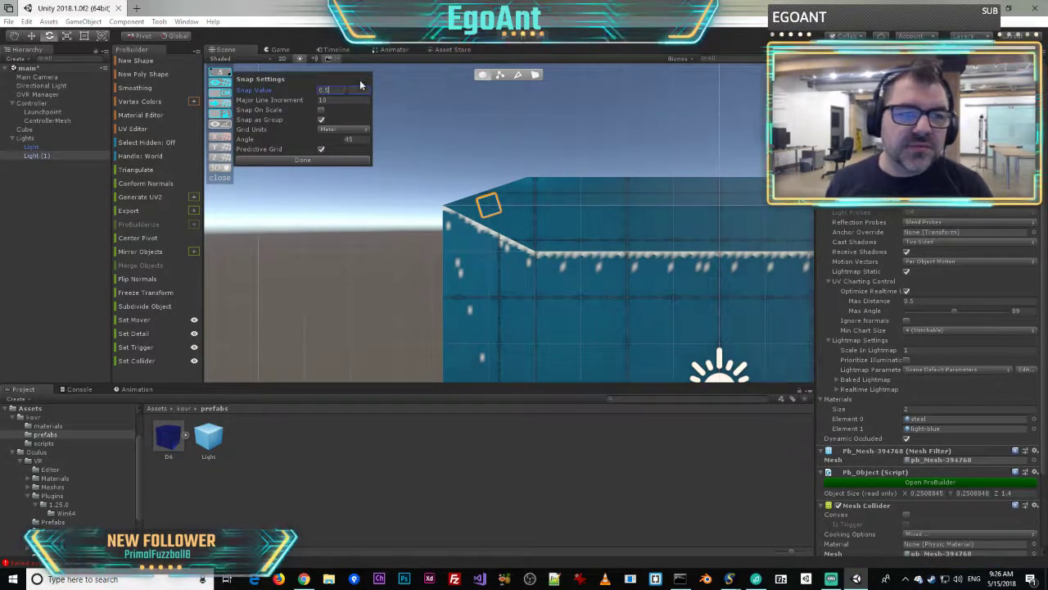
key(BackSpace)
text(1)
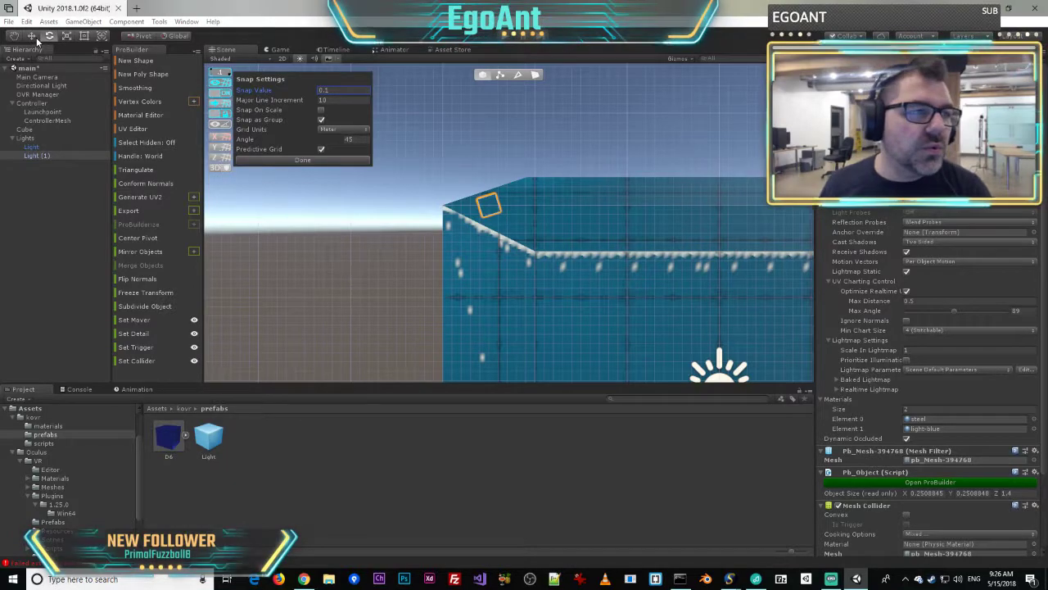
click(32, 38)
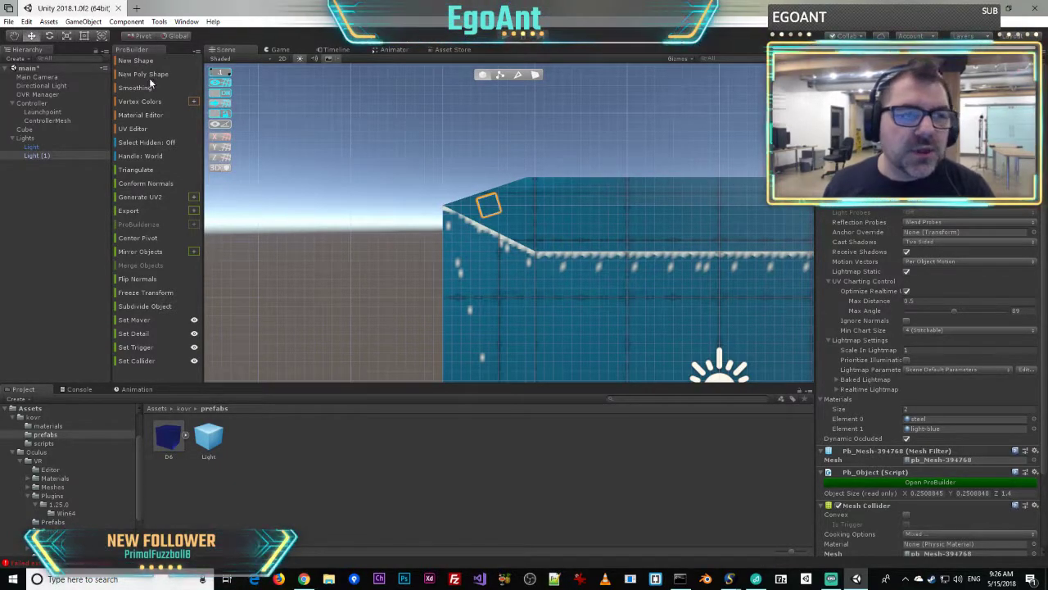
click(144, 239)
- Raise the tilted light slightly toward the sloped ceiling
scroll(494, 183, down, 7)
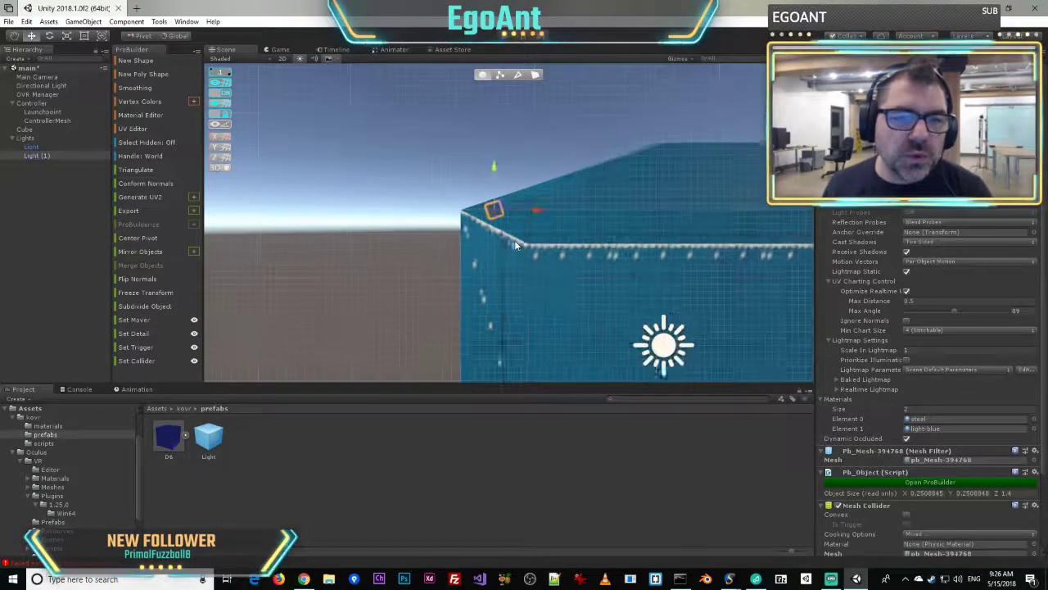
scroll(495, 184, up, 6)
scroll(494, 183, down, 2)
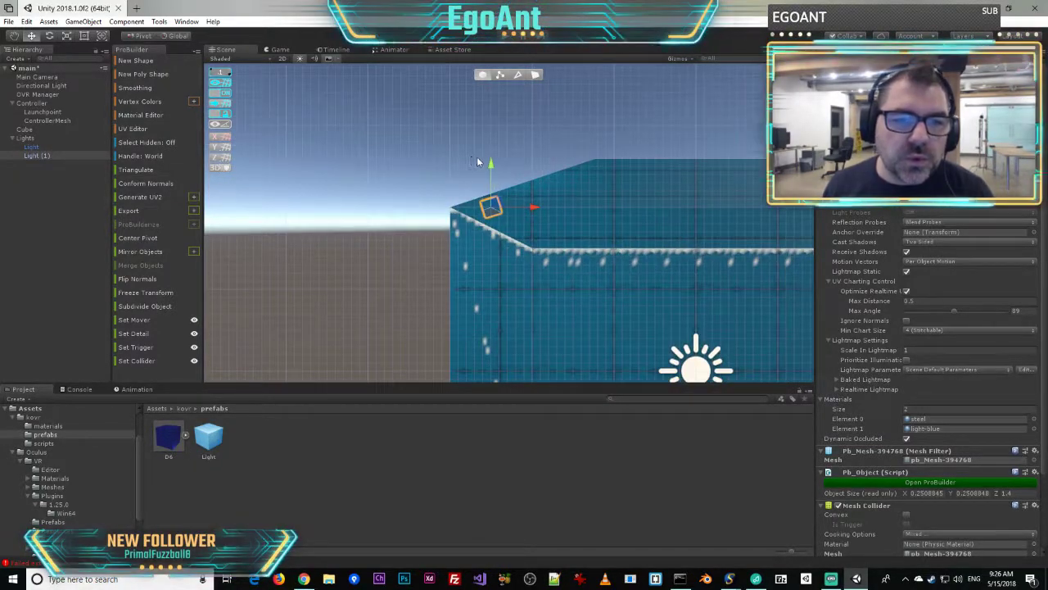
drag(493, 162, 487, 157)
- Set the snap value to 0.01, fine-tune the tilted light's height against the sloped ceiling and deselect it
click(225, 74)
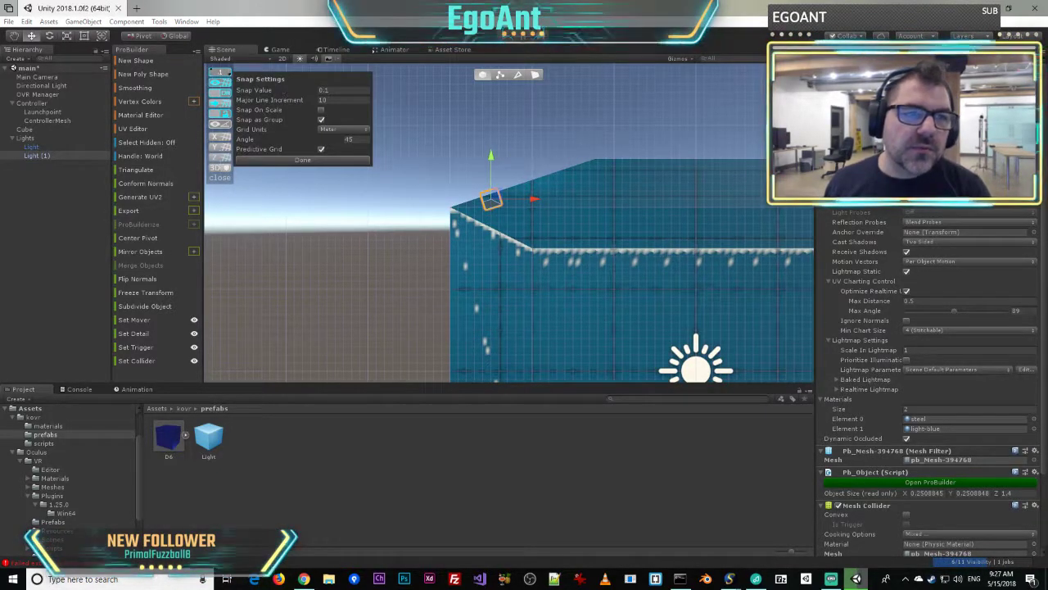
key(BackSpace)
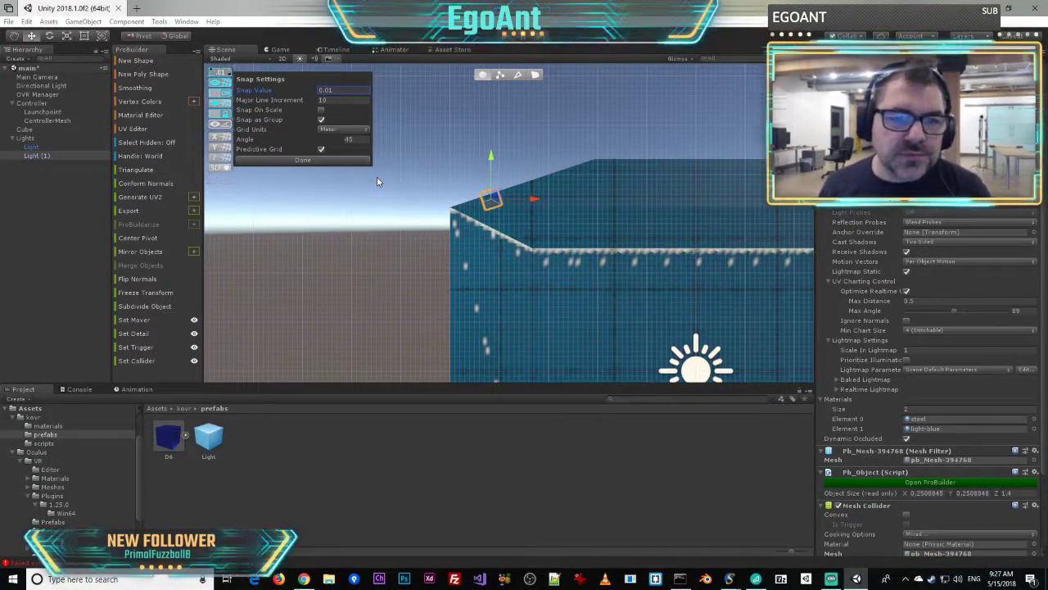
click(491, 177)
click(491, 202)
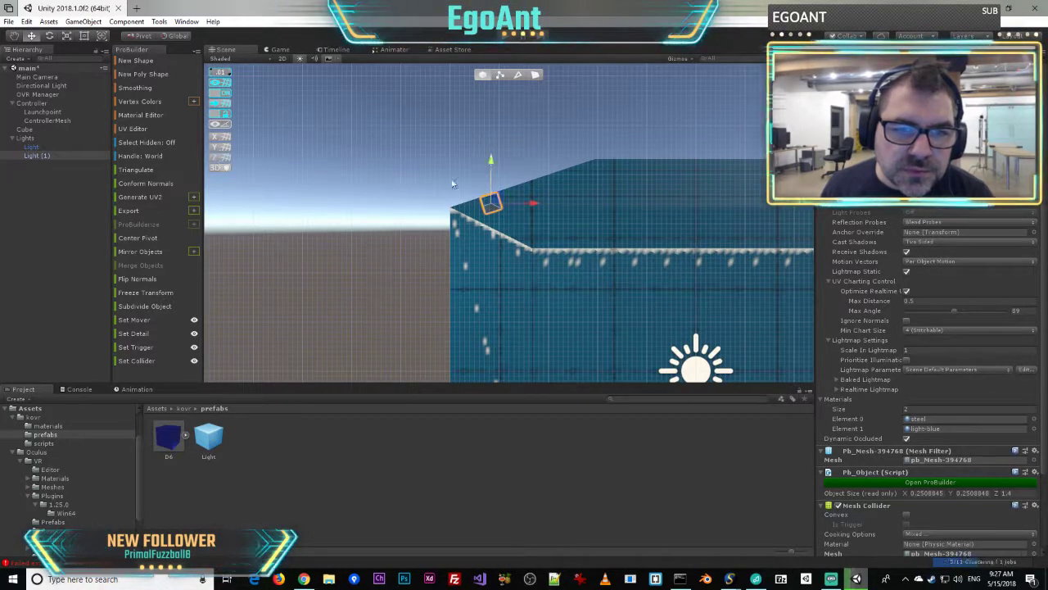
click(391, 215)
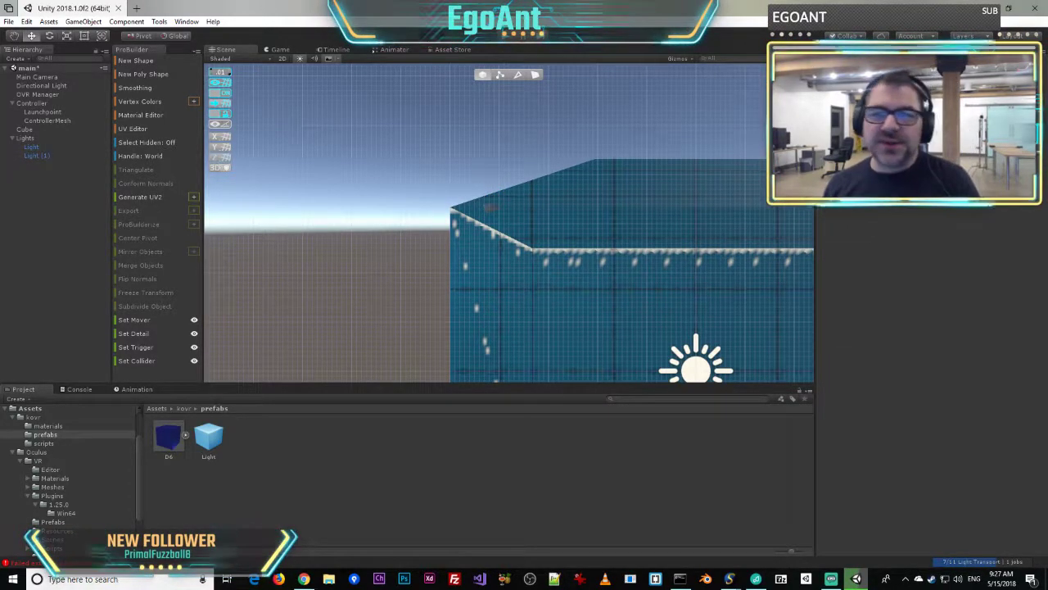
- Duplicate the tilted light Light (1) twice and space the copies along the long wall
right_drag(417, 209, 404, 156)
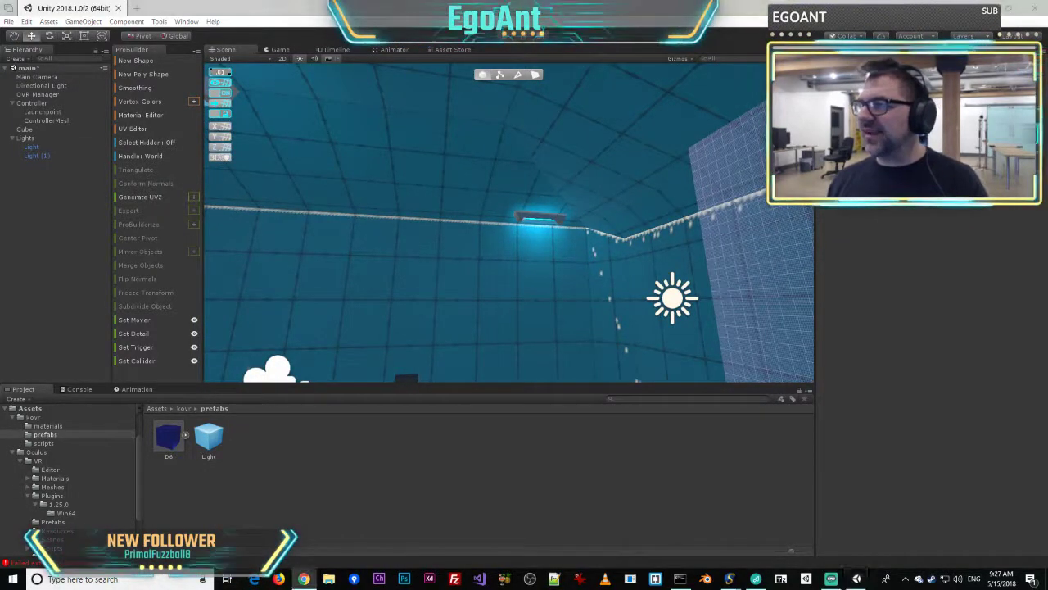
key(alt+Tab)
key(Tab)
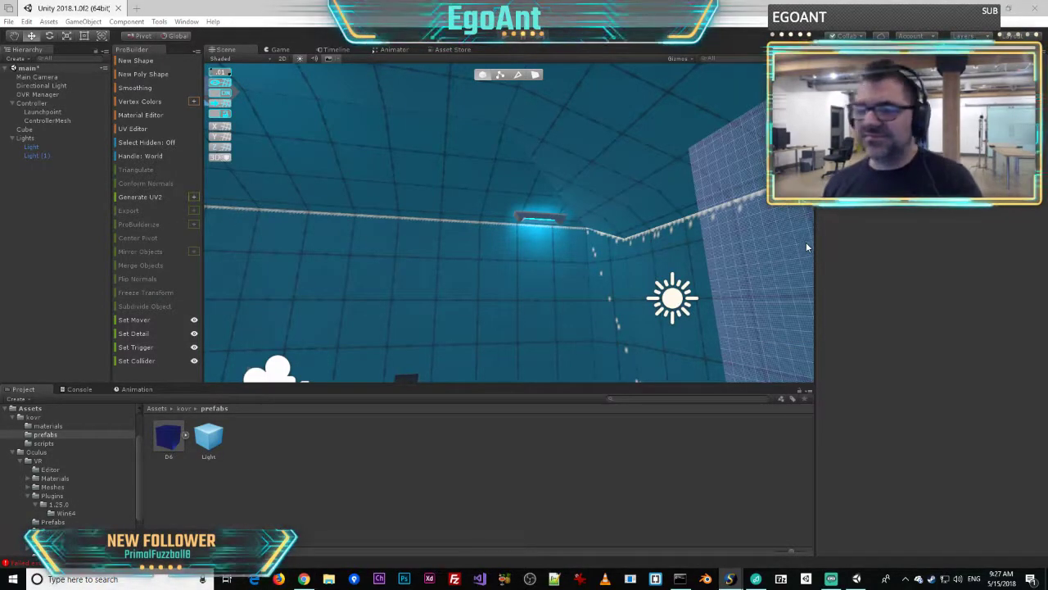
right_drag(648, 163, 585, 166)
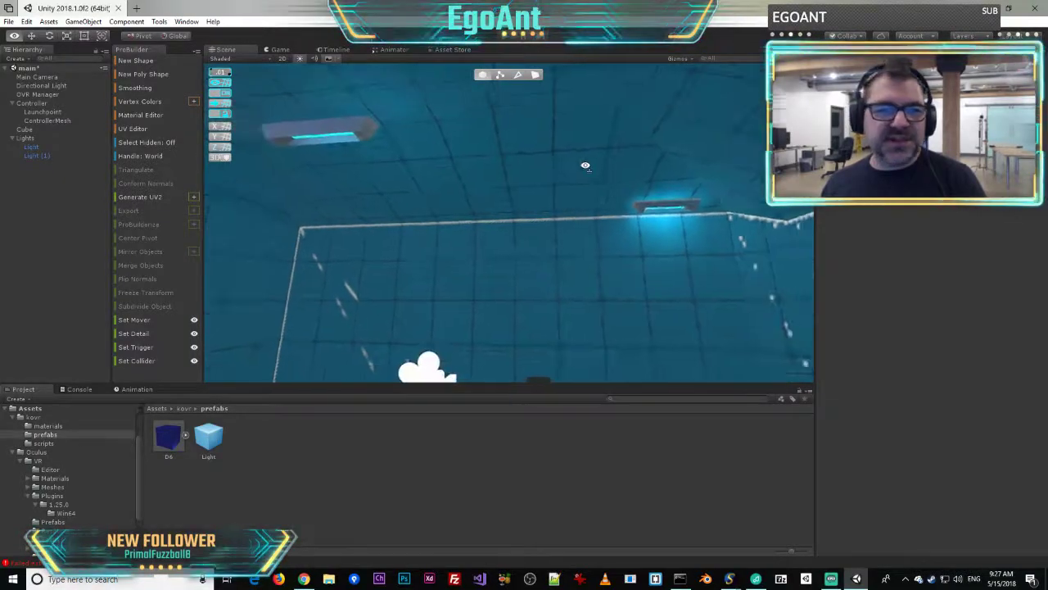
click(36, 156)
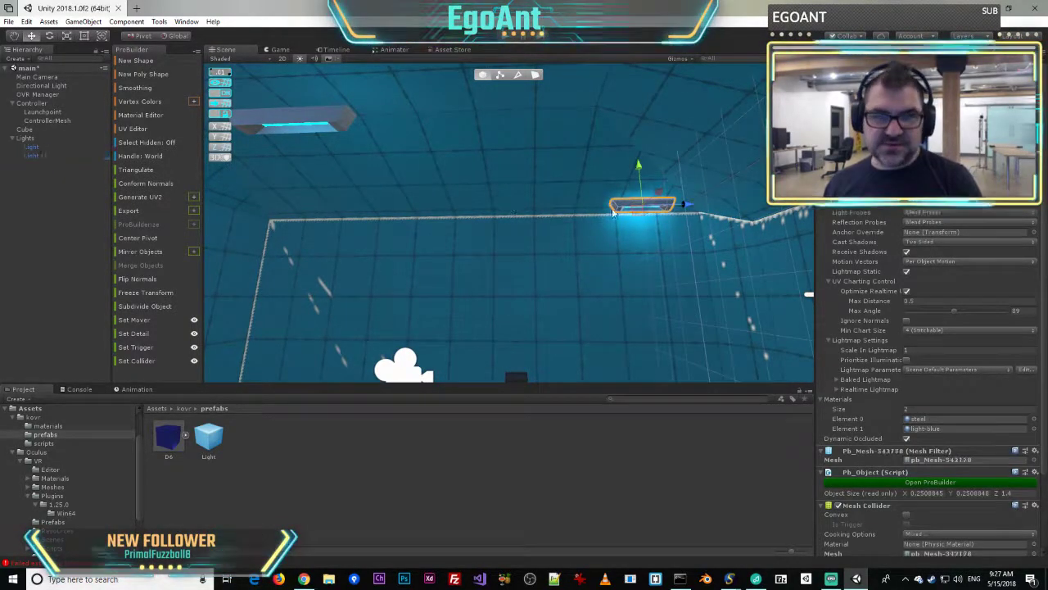
drag(690, 206, 593, 208)
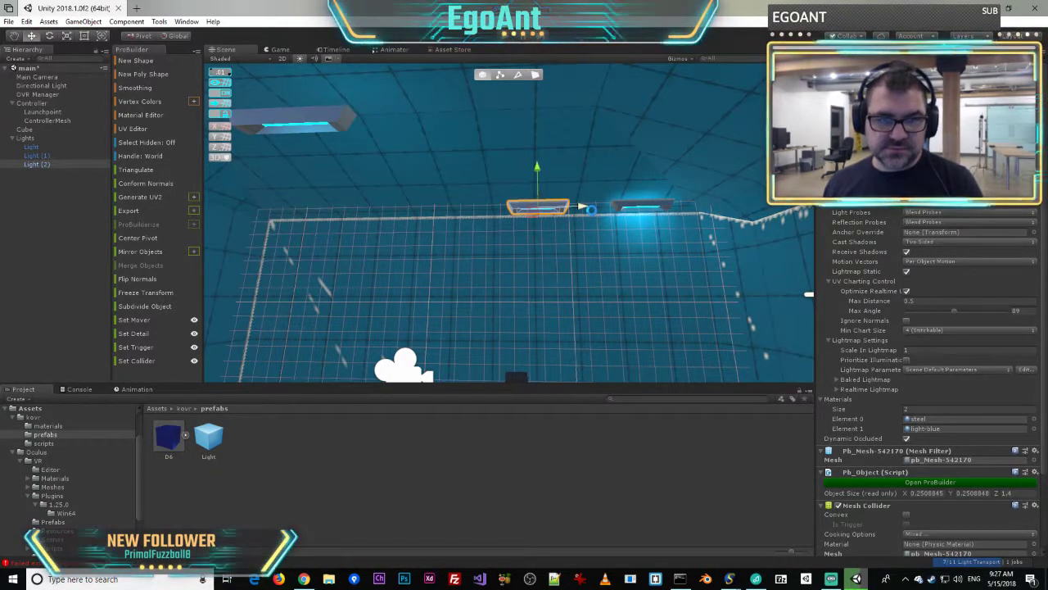
key(ctrl+d)
drag(591, 209, 499, 209)
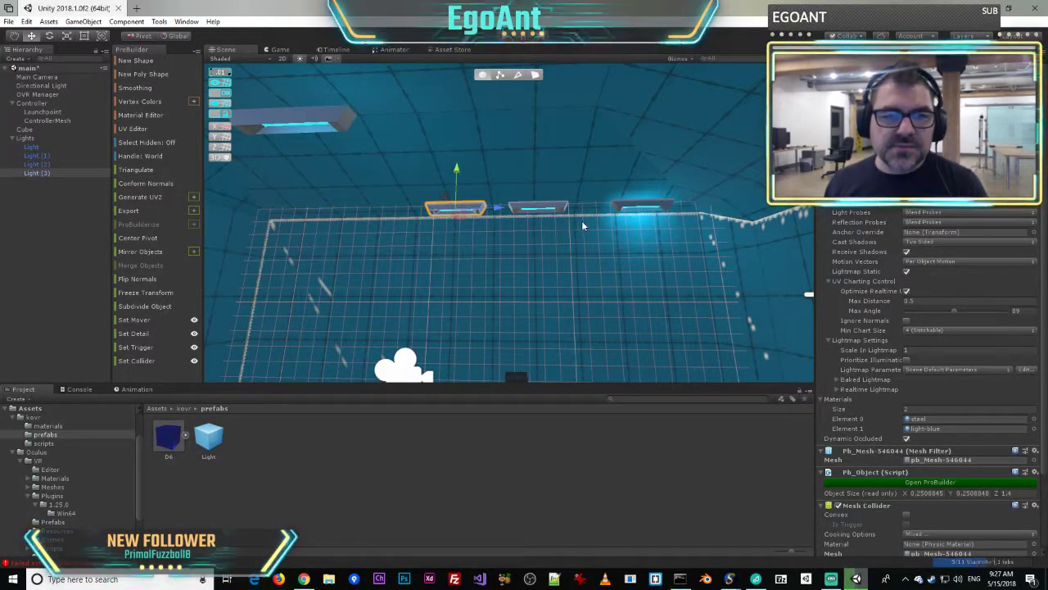
- Delete both new copies of the tilted light
key(Delete)
click(41, 165)
key(Delete)
- Set the ProGrids snap value to 1 and reselect the tilted light Light (1)
click(49, 157)
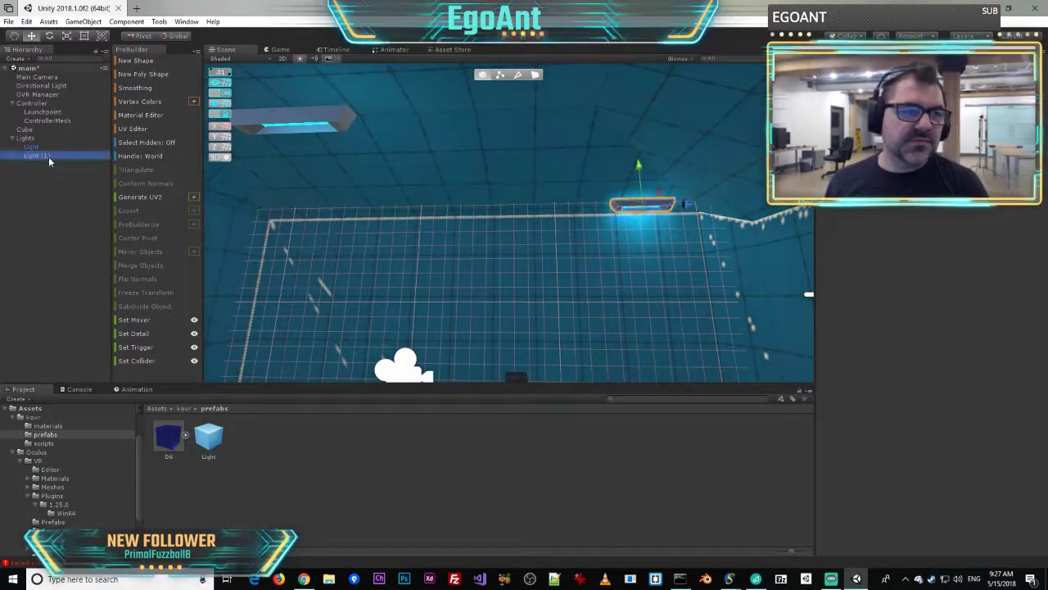
click(226, 76)
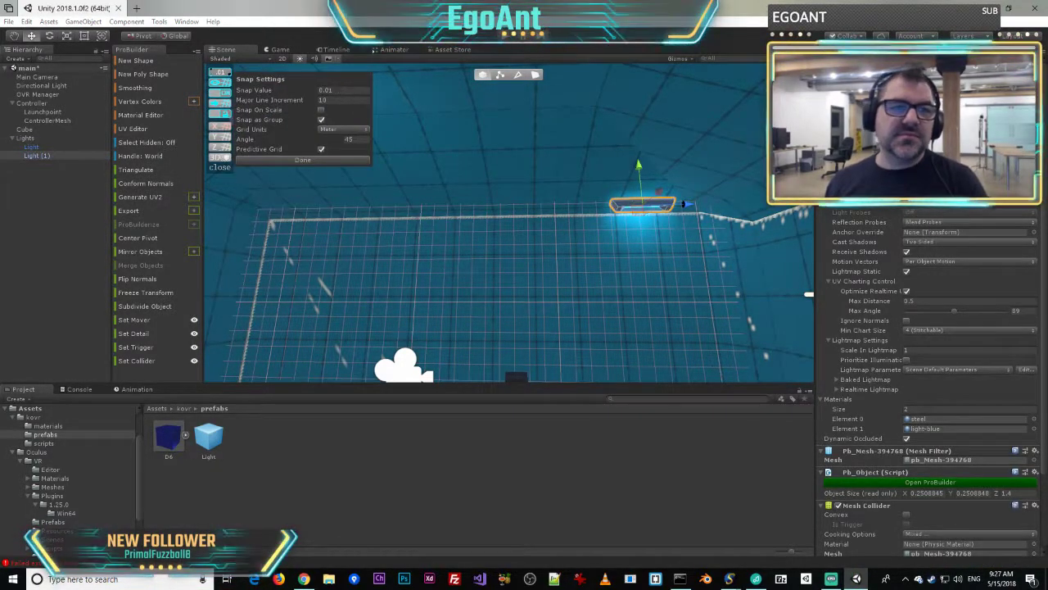
click(352, 91)
text(1)
click(37, 156)
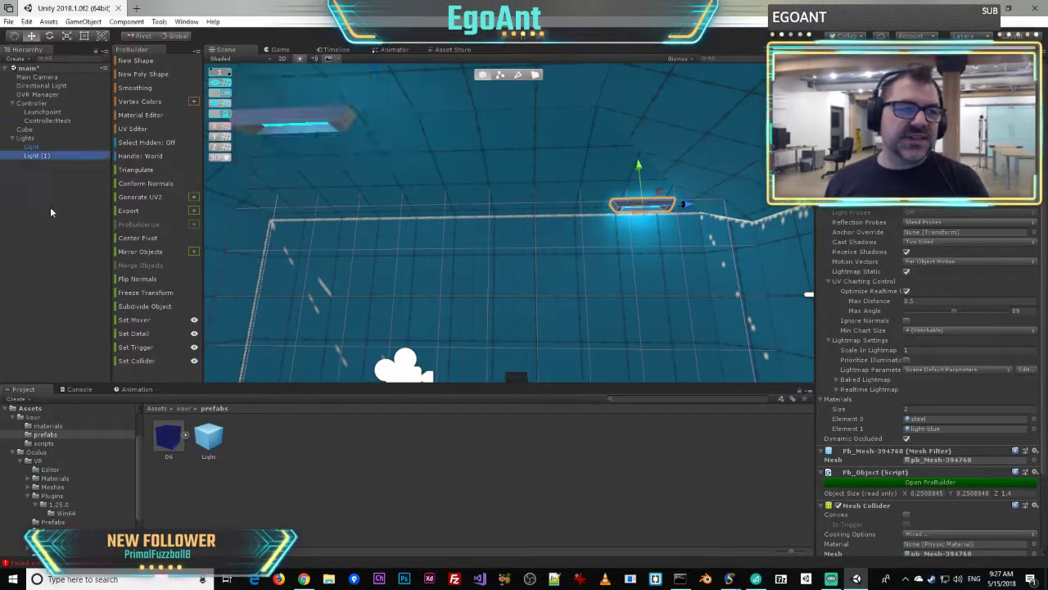
- Try sliding the tilted light along the wall with whole-unit snapping and undo the move
drag(683, 205, 604, 205)
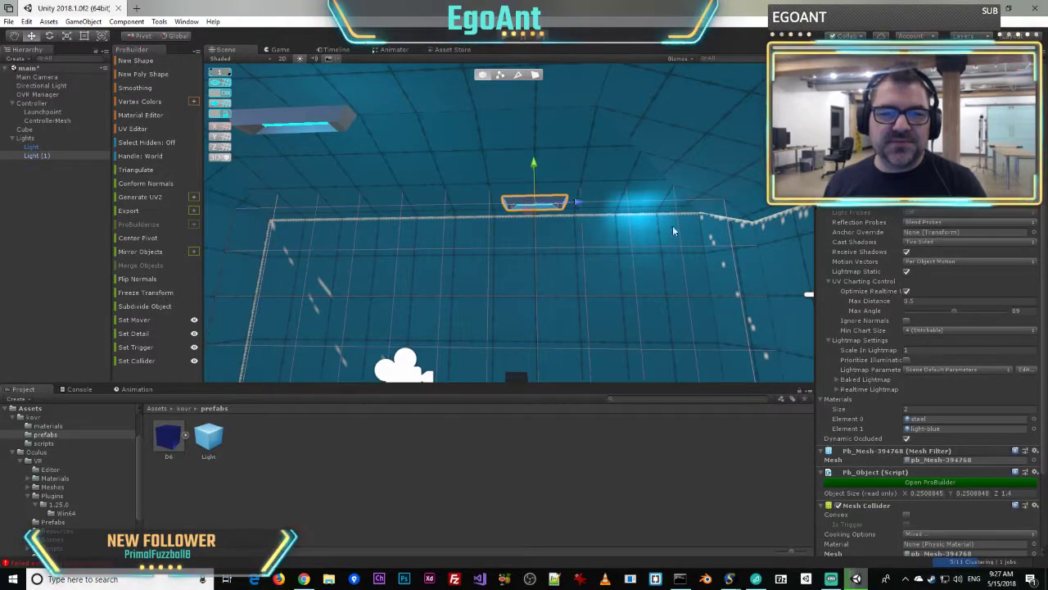
key(ctrl+z)
alt+drag(672, 226, 591, 265)
- Duplicate the tilted light Light (1) and, with grid snapping off, slide the copy along the long wall
click(23, 158)
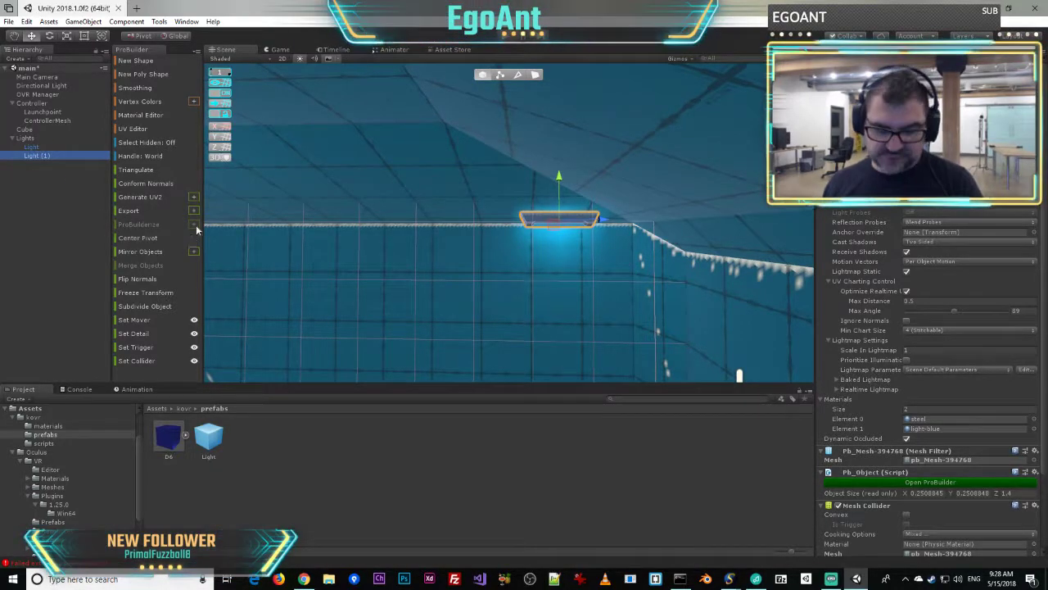
key(ctrl+d)
drag(619, 221, 351, 232)
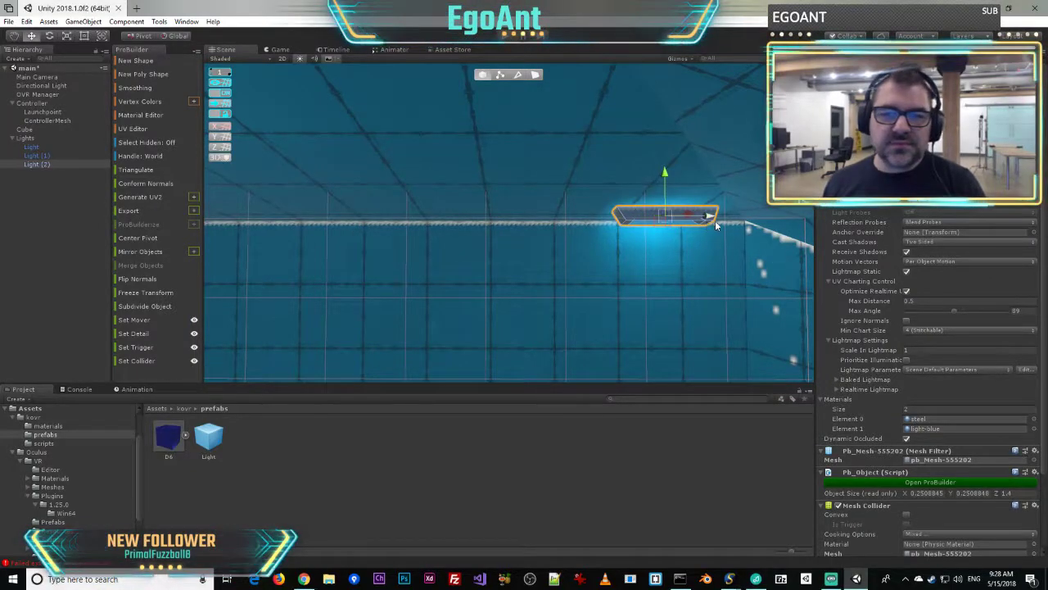
drag(711, 216, 663, 226)
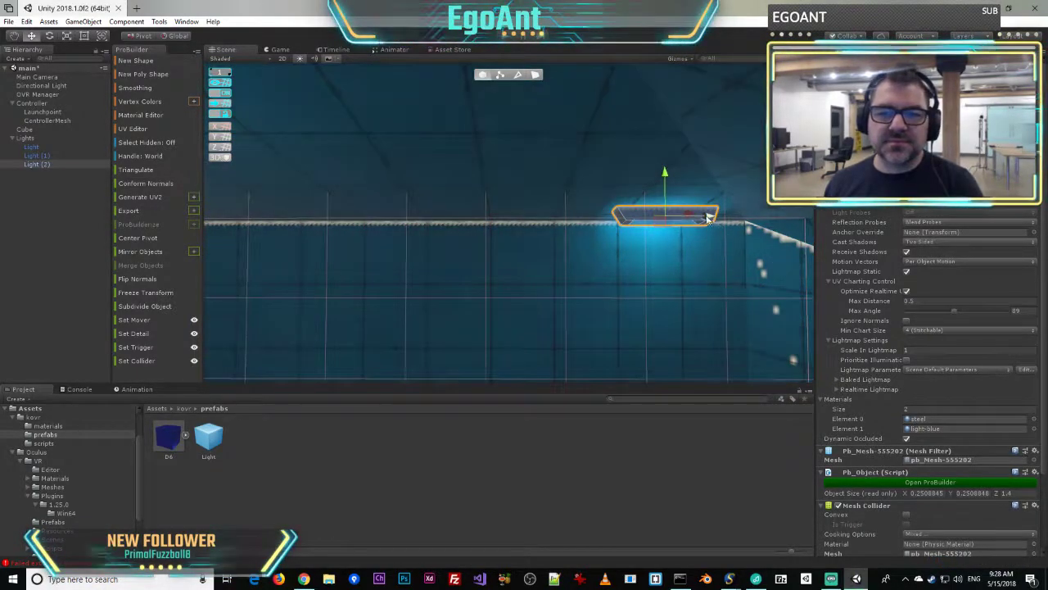
alt+drag(723, 236, 531, 220)
key(ctrl+z)
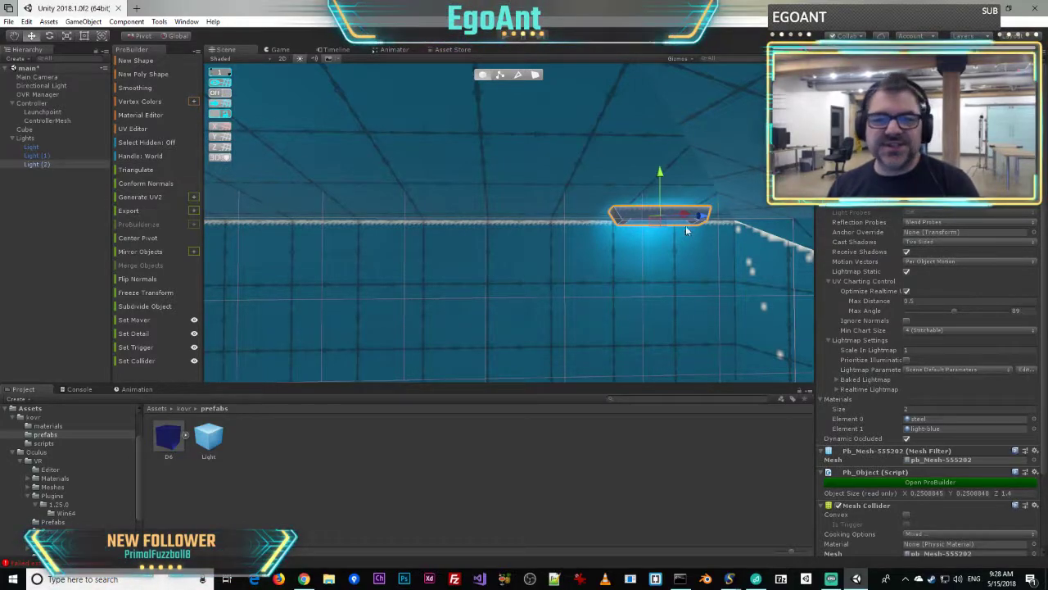
drag(702, 219, 505, 219)
- Duplicate the tilted light again and slide the third light farther along the wall to continue the spacing
right_drag(501, 221, 559, 271)
key(ctrl+d)
drag(662, 226, 393, 231)
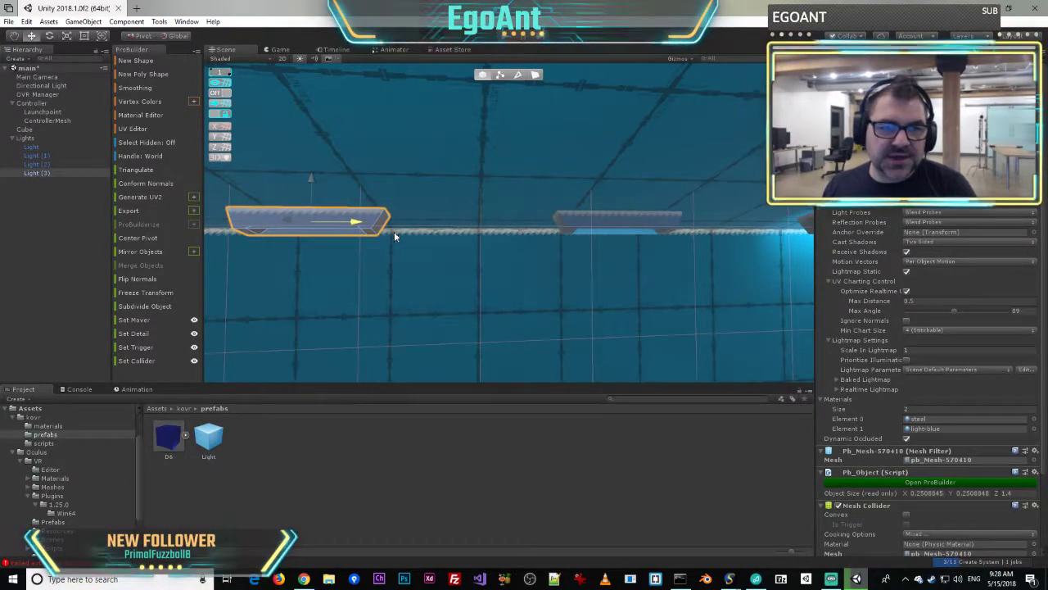
- Delete the original untilted light hanging beneath the flat part of the ceiling
right_drag(444, 260, 510, 216)
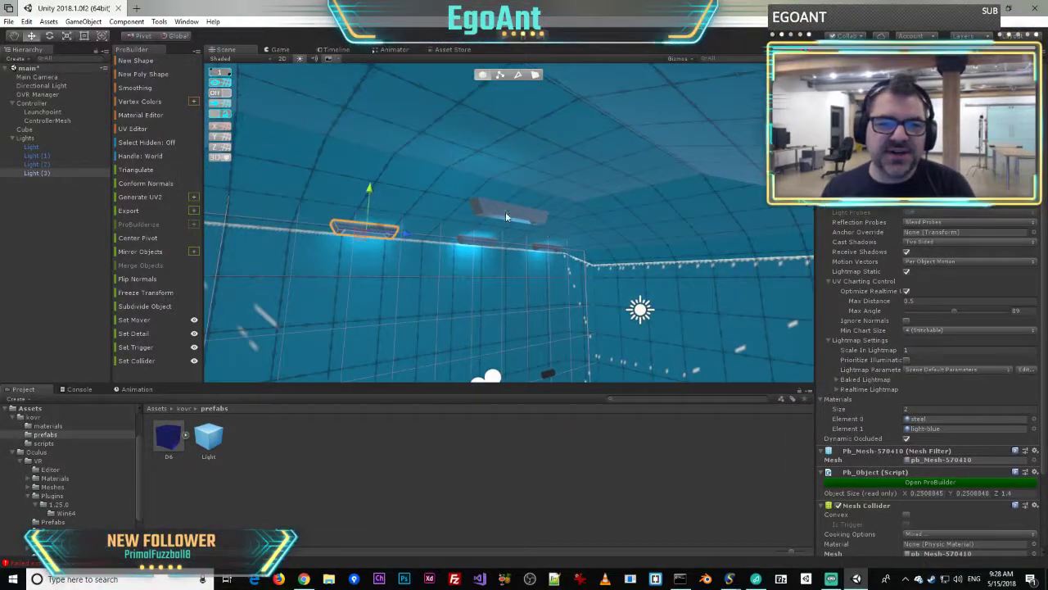
click(504, 216)
key(Delete)
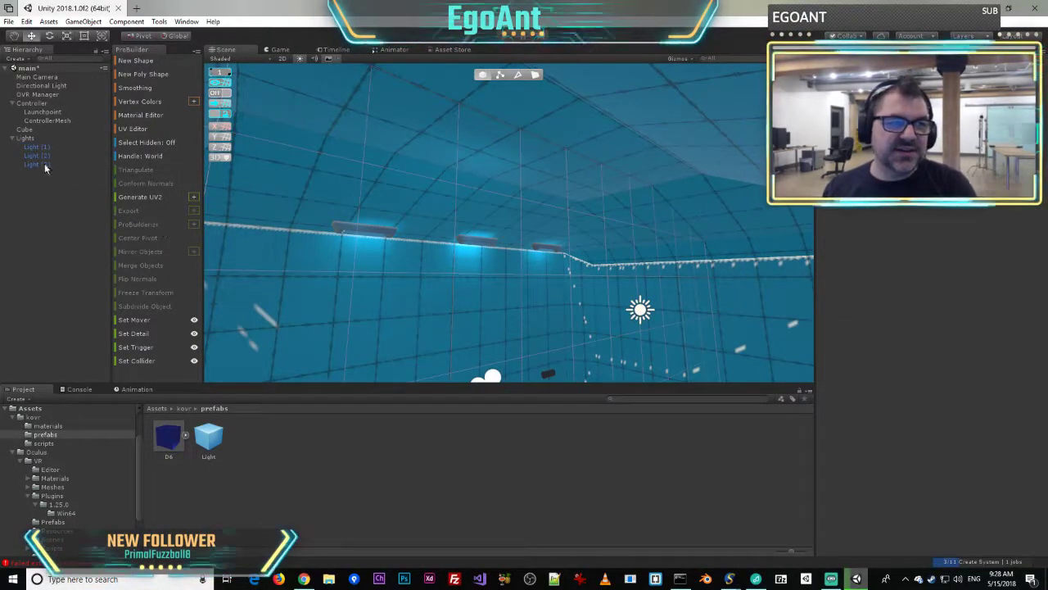
- Duplicate the three tilted lights together and move the copies across the room to the opposite wall
click(37, 146)
shift+click(37, 164)
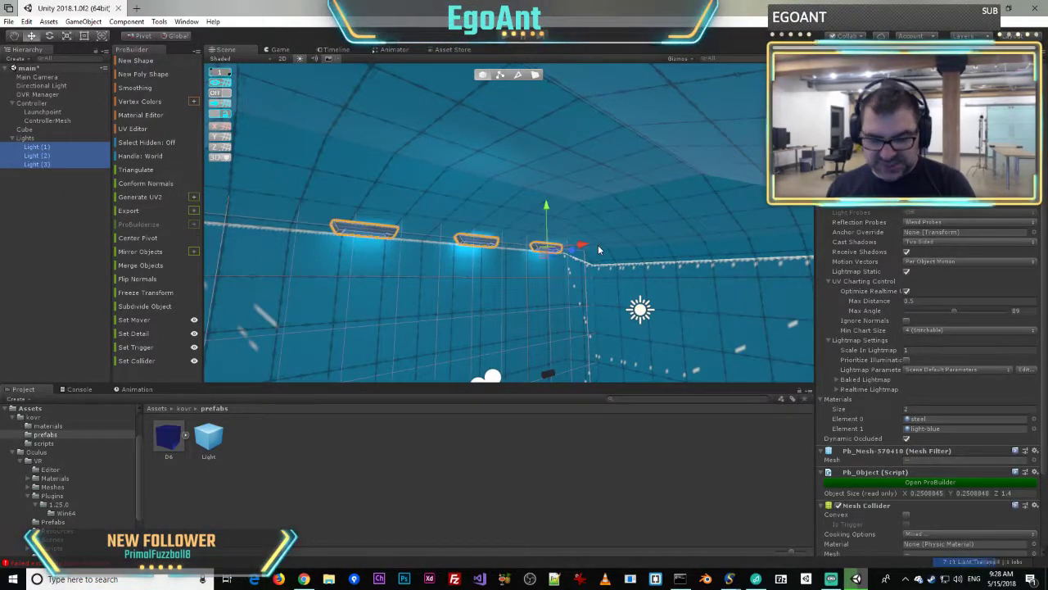
key(ctrl+d)
right_drag(597, 243, 730, 270)
drag(521, 196, 752, 218)
- Rotate the three copied lights around the vertical axis so their tilt matches the opposite ceiling slope
mouse_move(651, 255)
right_down()
mouse_move(618, 253)
mouse_move(662, 242)
right_up()
click(50, 36)
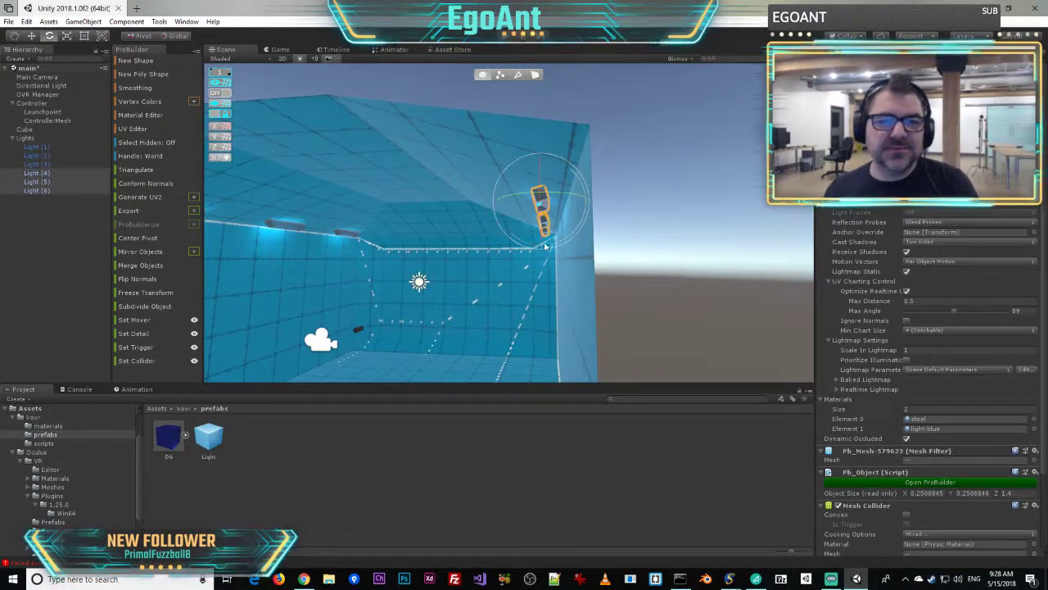
drag(569, 201, 341, 212)
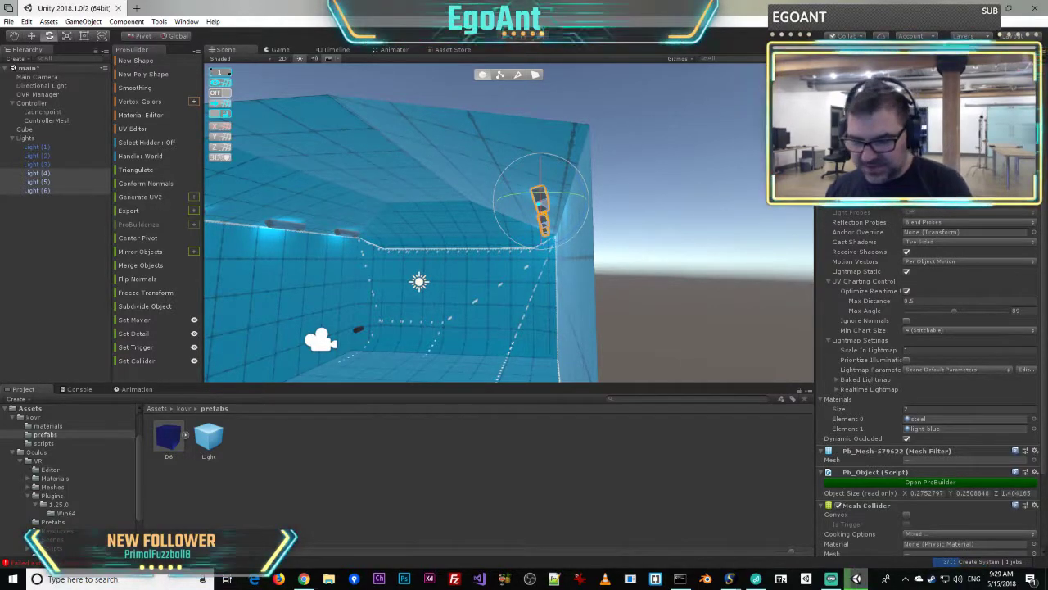
key(ctrl+z)
right_drag(606, 206, 564, 190)
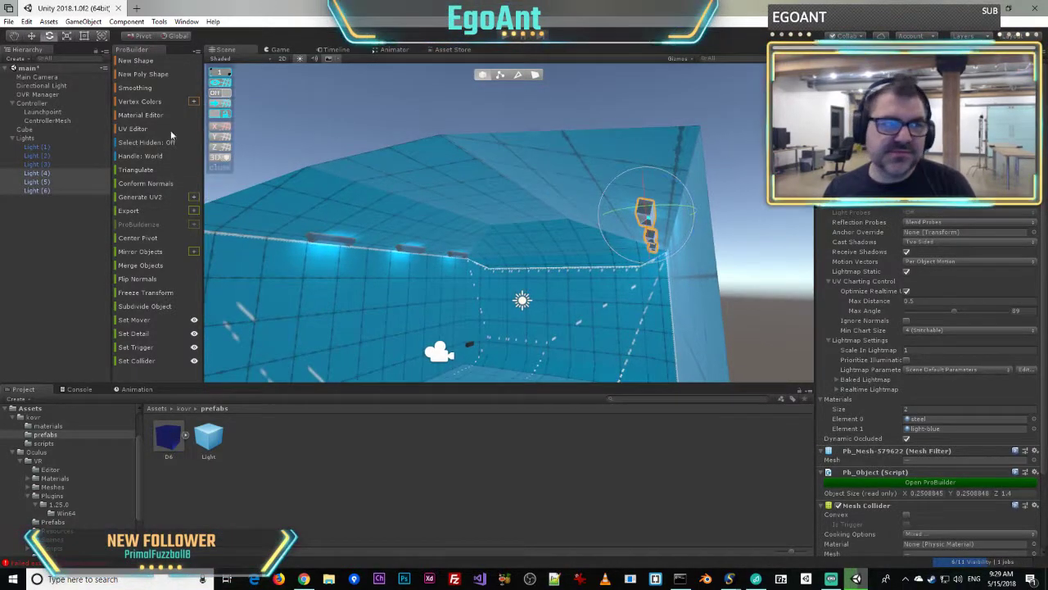
- Align the three copied lights with the sloped ceiling in an end-on view by shifting them slightly inward along the X axis
right_drag(634, 233, 670, 277)
key(a)
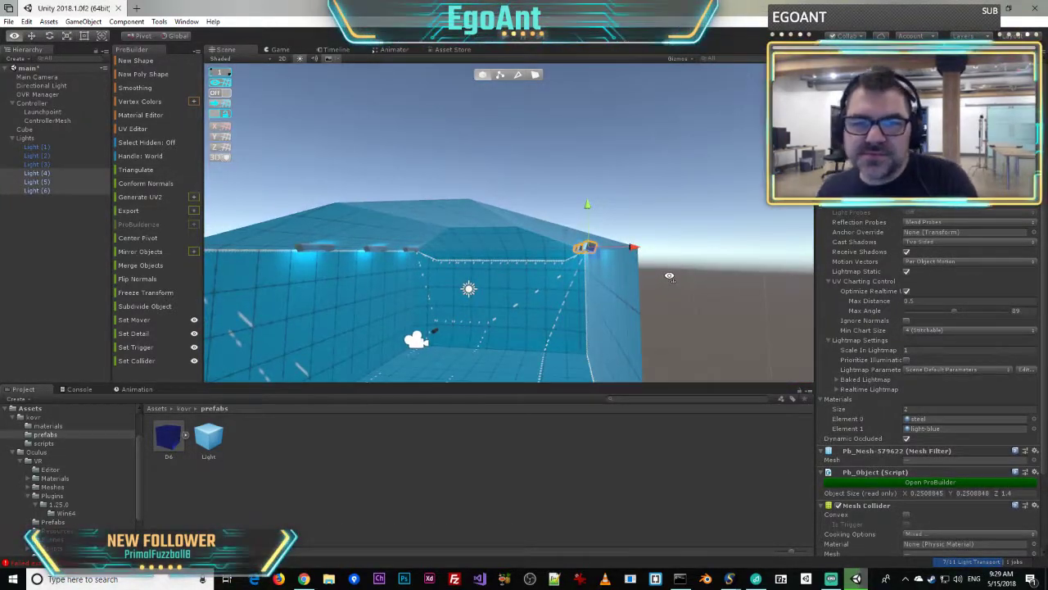
scroll(670, 276, up, 5)
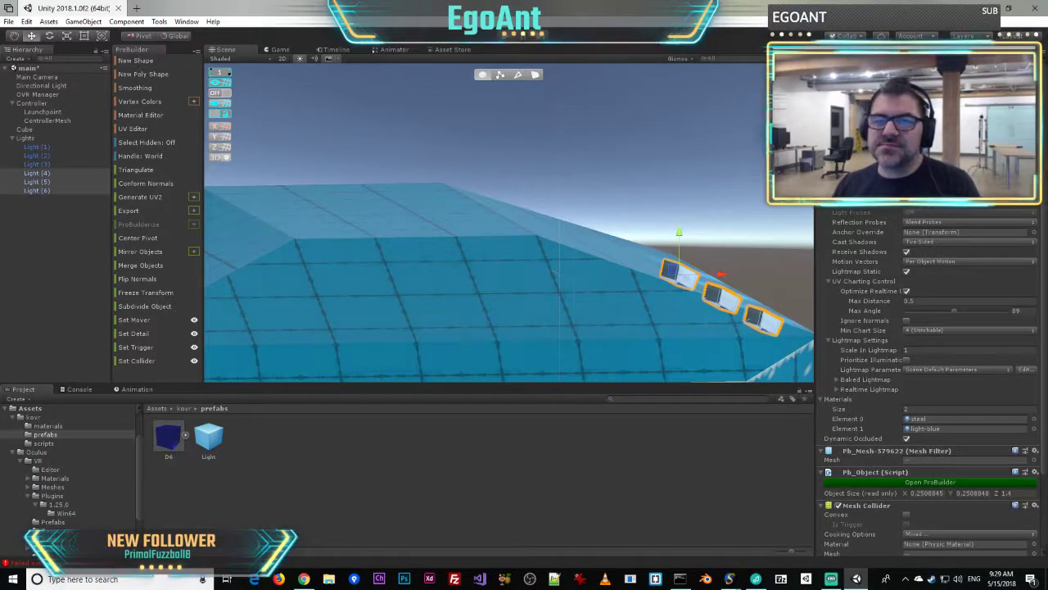
click(787, 93)
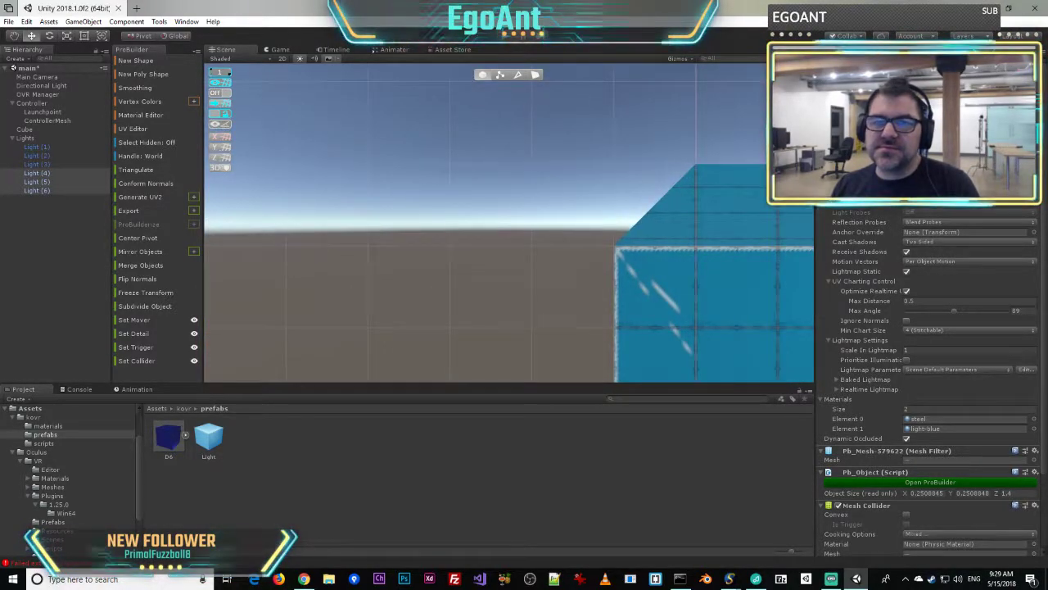
click(772, 92)
scroll(660, 271, up, 5)
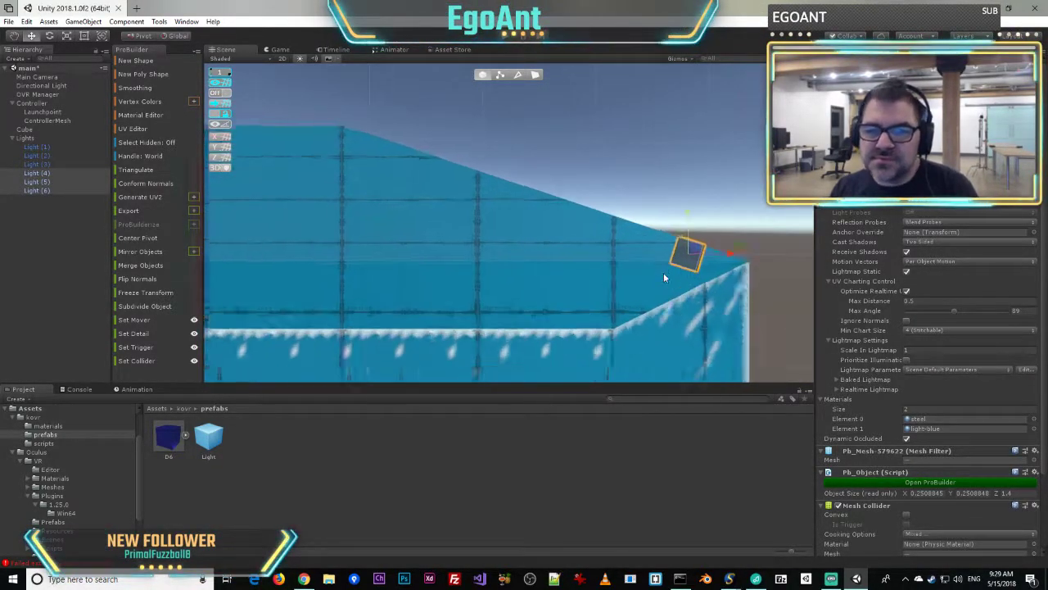
scroll(663, 275, up, 3)
middle_drag(658, 274, 550, 258)
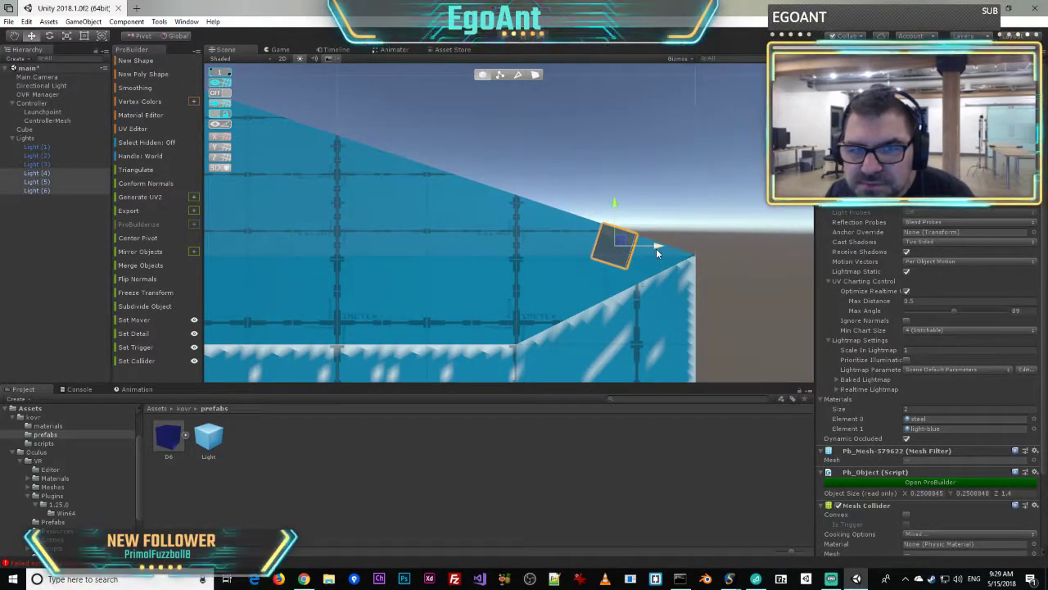
drag(656, 248, 651, 248)
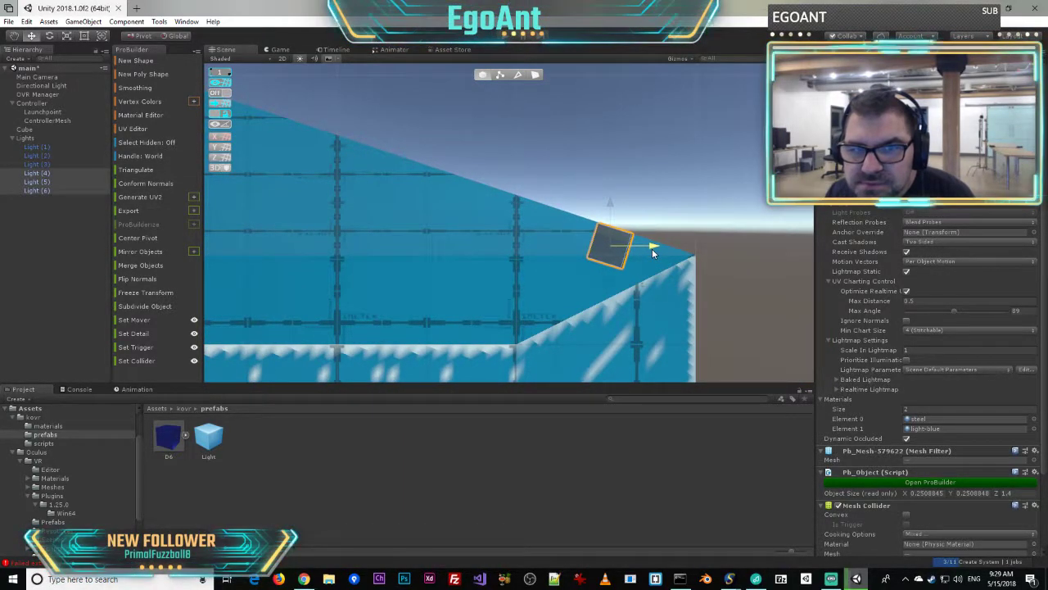
- Save the main scene and clear the selection
click(460, 277)
right_drag(688, 192, 653, 125)
scroll(638, 240, down, 6)
key(w)
key(ctrl+s)
right_drag(615, 168, 661, 215)
key(s)
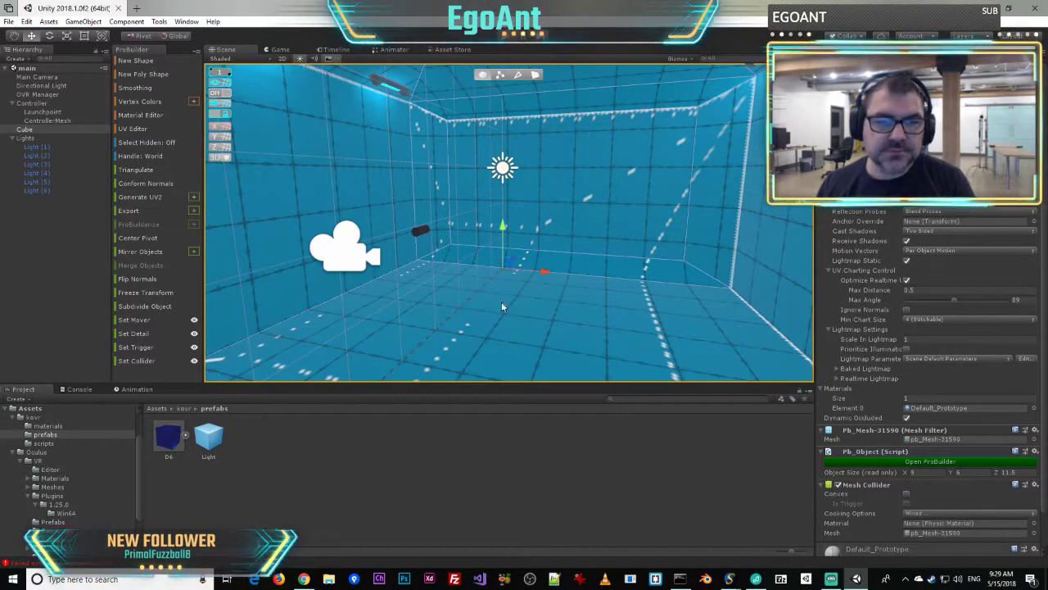
click(296, 473)
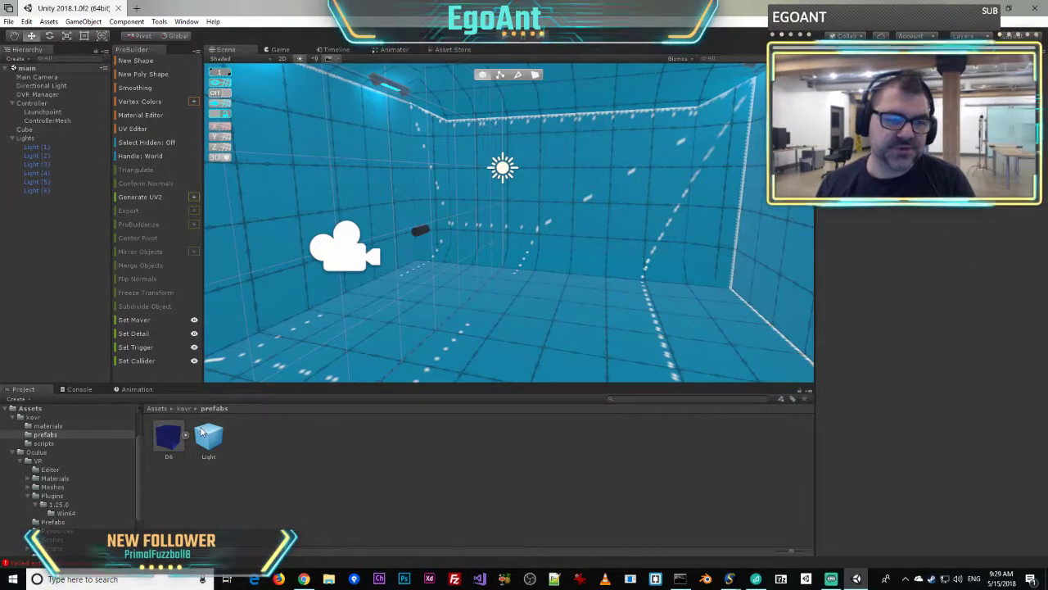
- Search the Asset Store for "scifi"
click(446, 49)
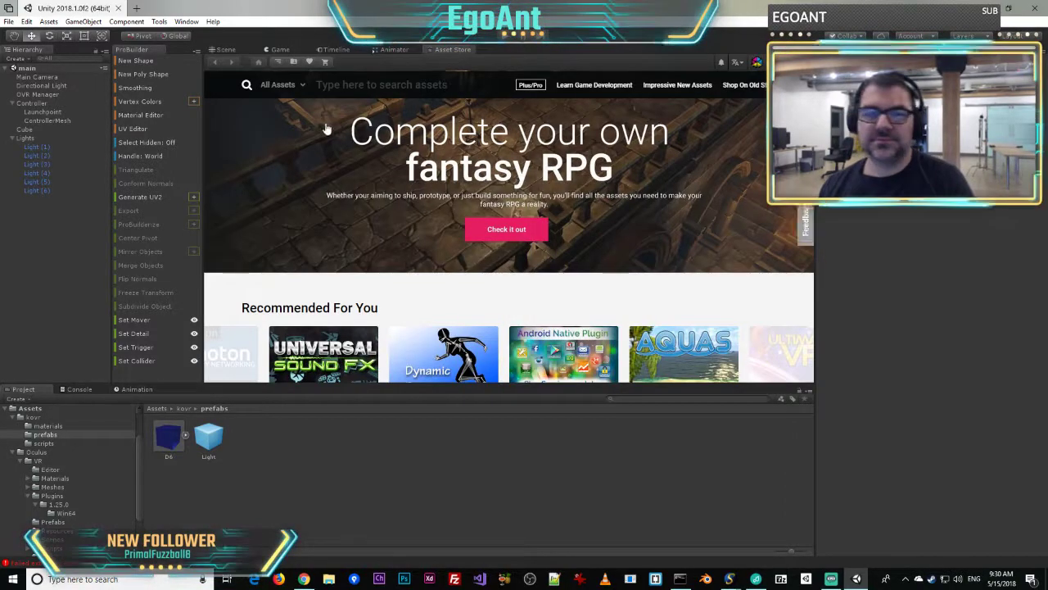
click(402, 92)
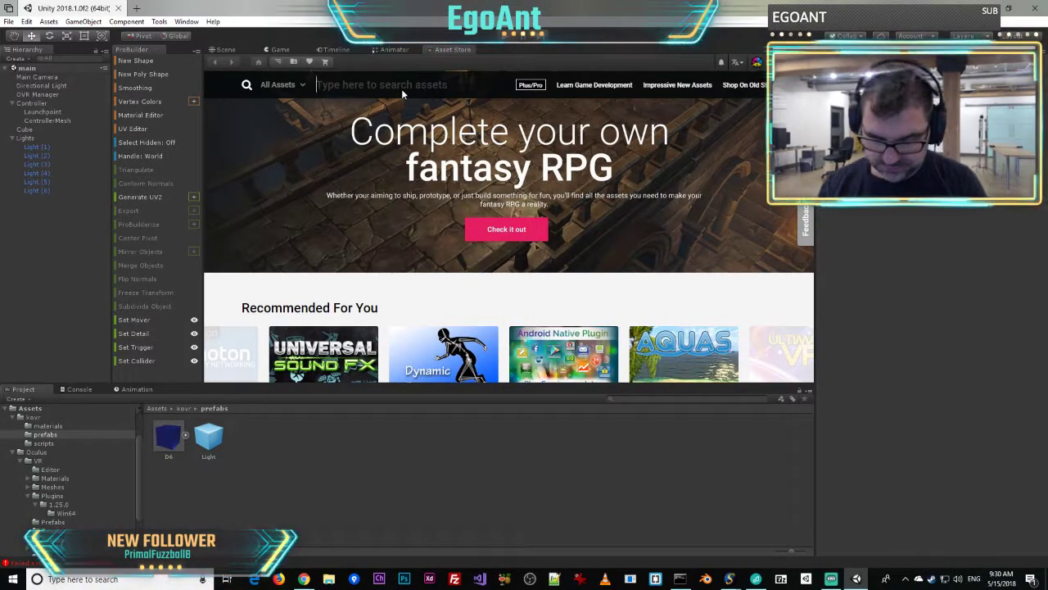
text(scifi)
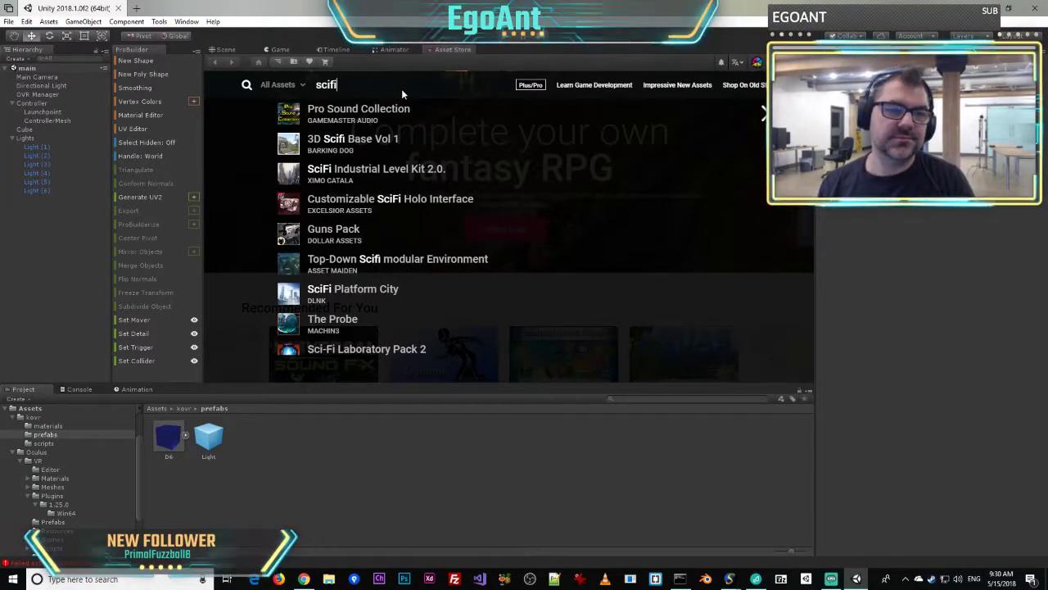
key(Return)
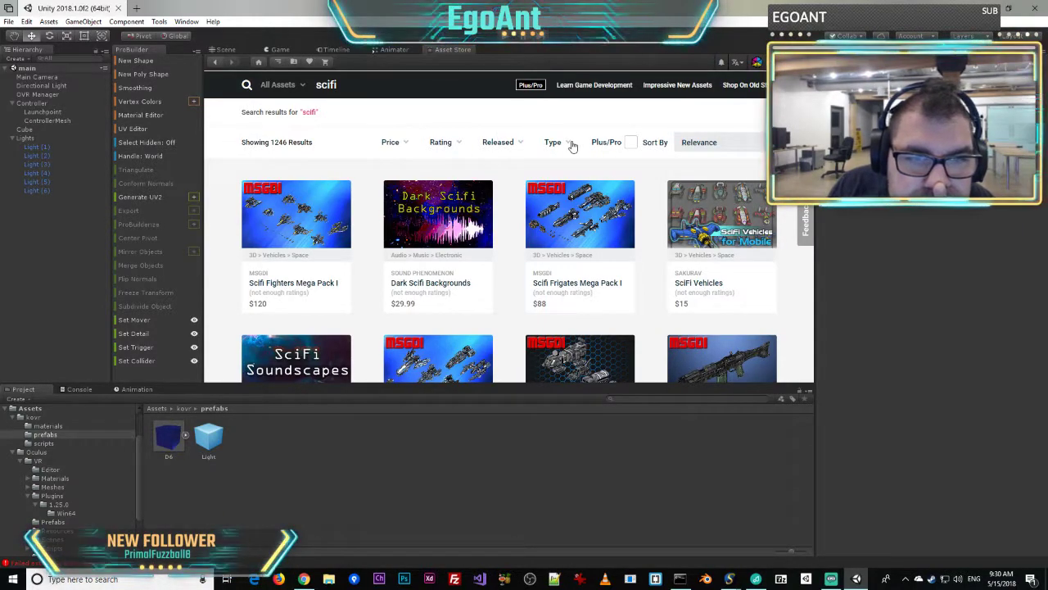
- Filter the scifi search results to free assets by setting the price range to $0 - $0
click(573, 146)
click(572, 146)
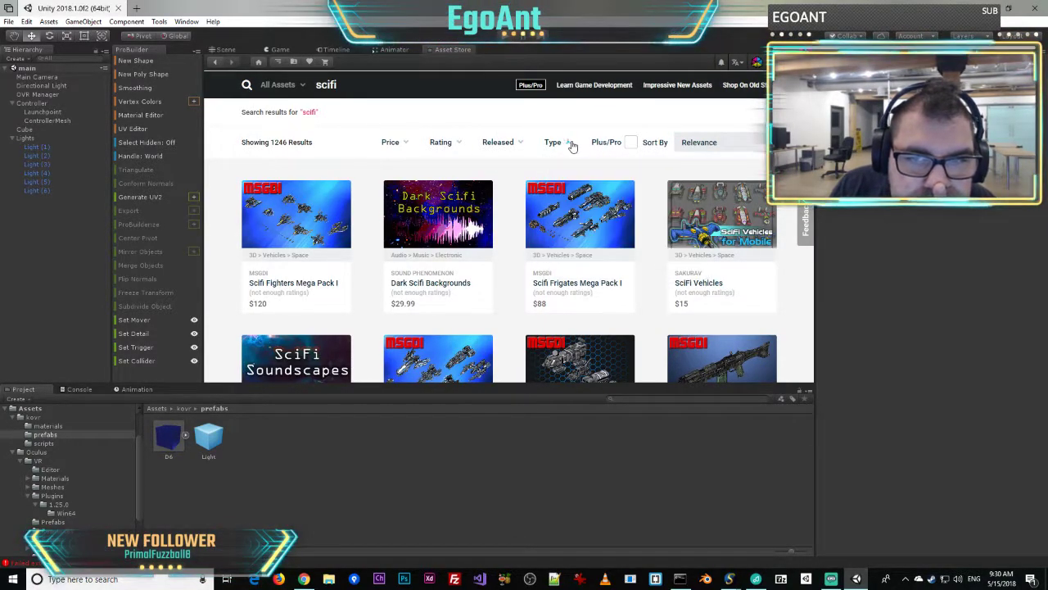
scroll(510, 225, down, 5)
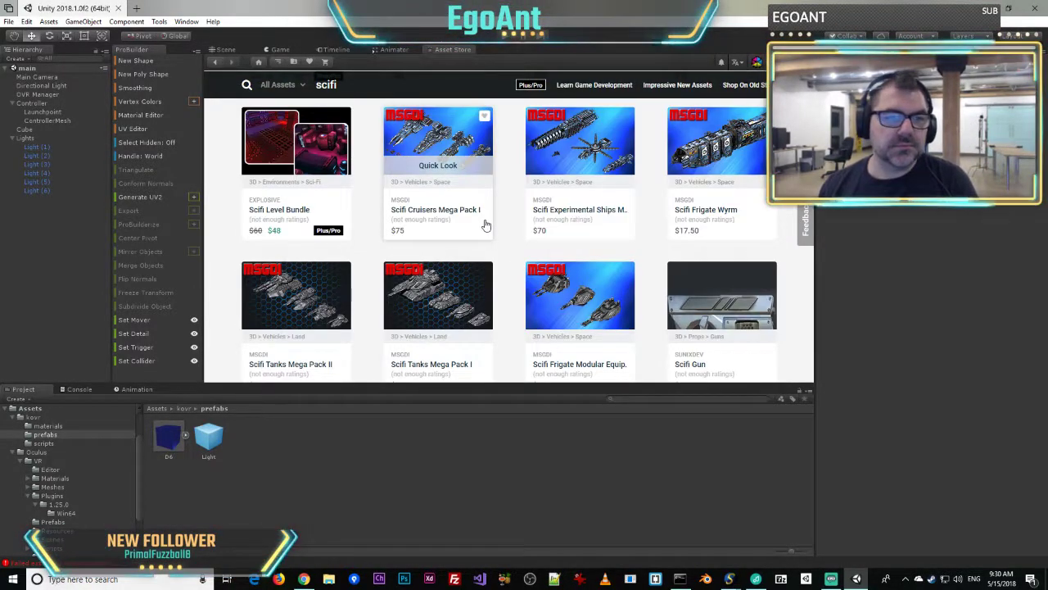
scroll(483, 221, up, 5)
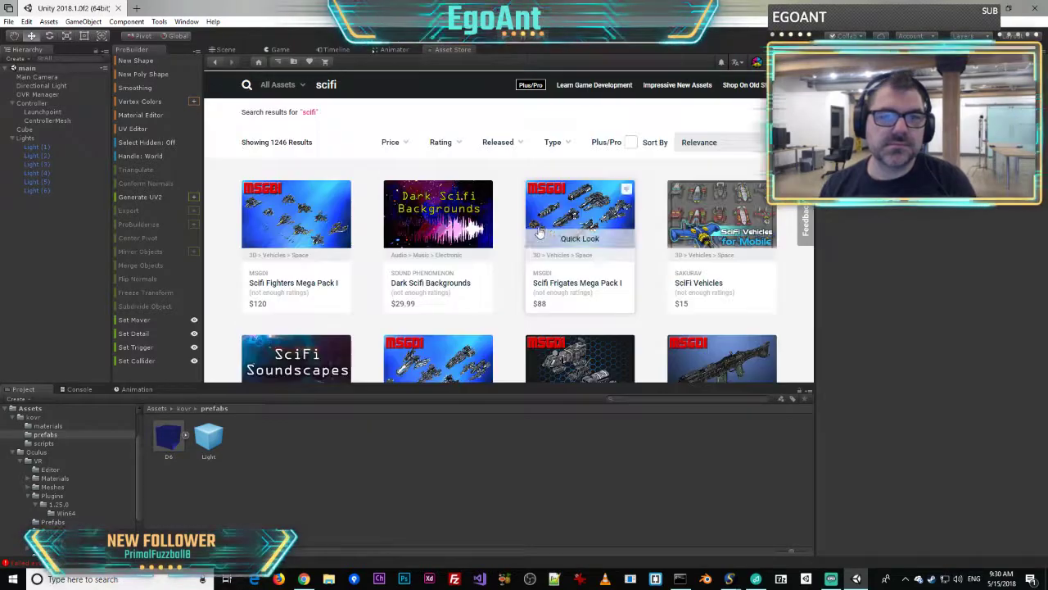
click(393, 144)
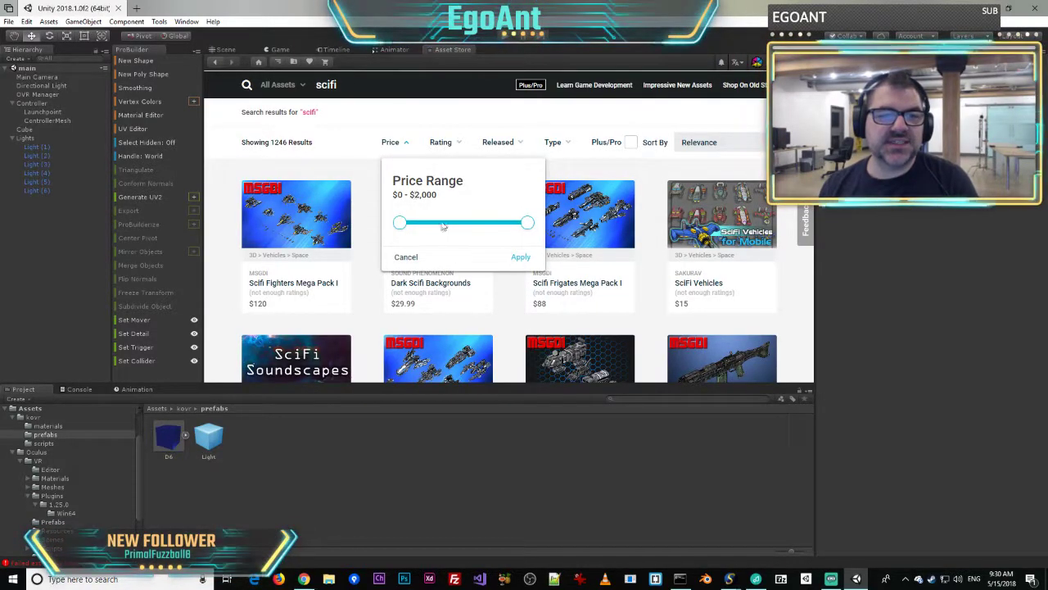
drag(527, 222, 58, 286)
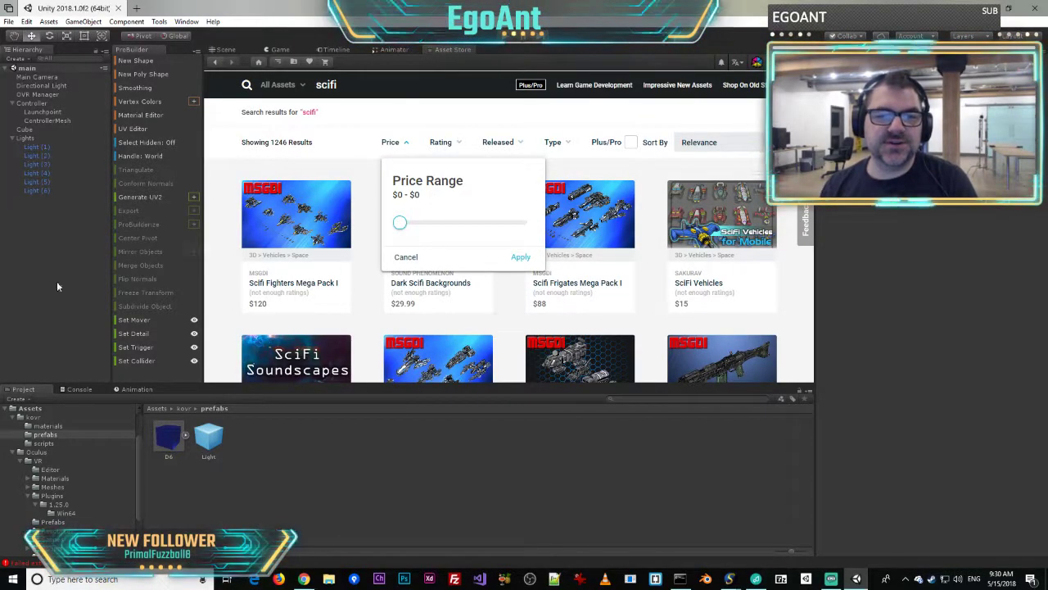
click(515, 257)
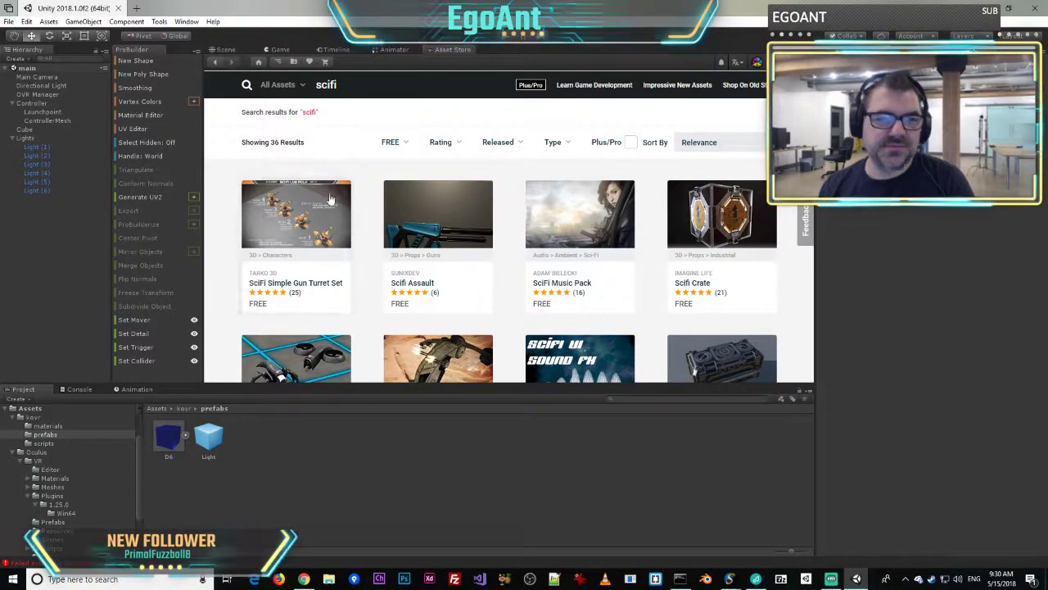
- Browse the free sci-fi search results for usable level assets and open the Sci-Fi Styled Modular Pack page
scroll(460, 206, down, 1)
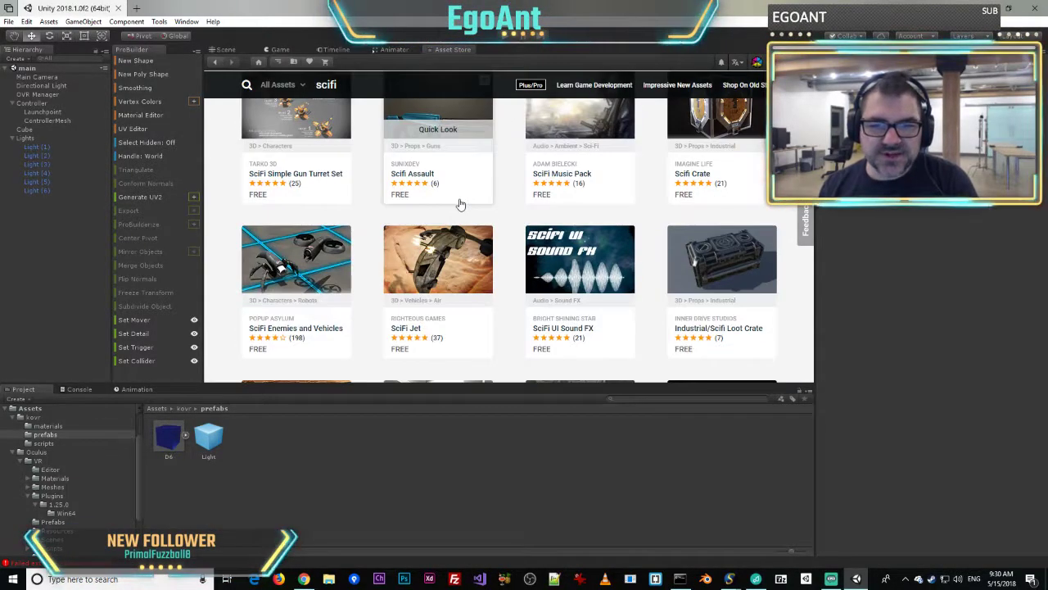
scroll(456, 201, down, 2)
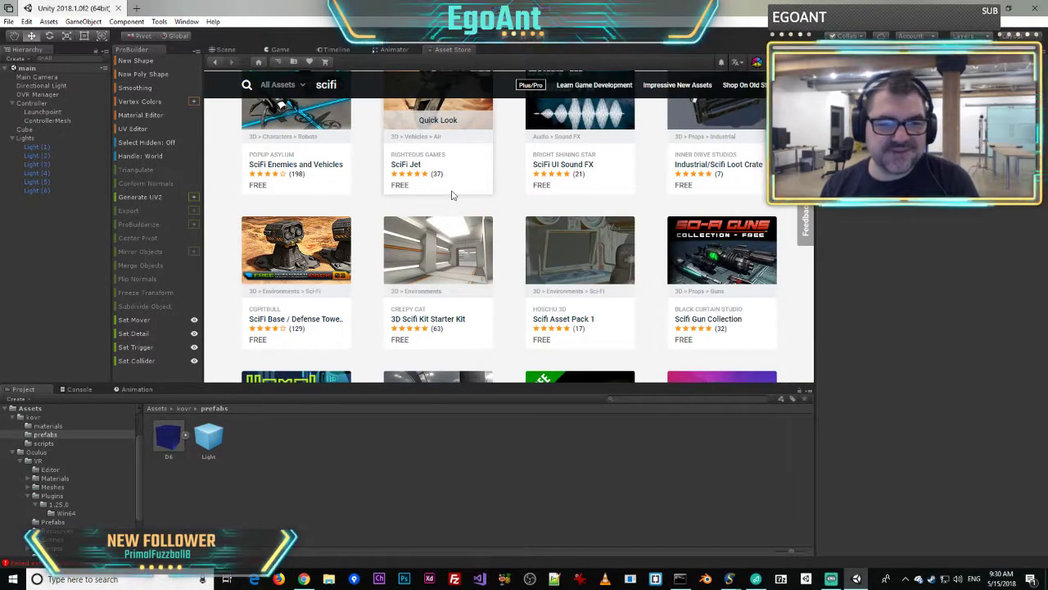
scroll(454, 205, down, 1)
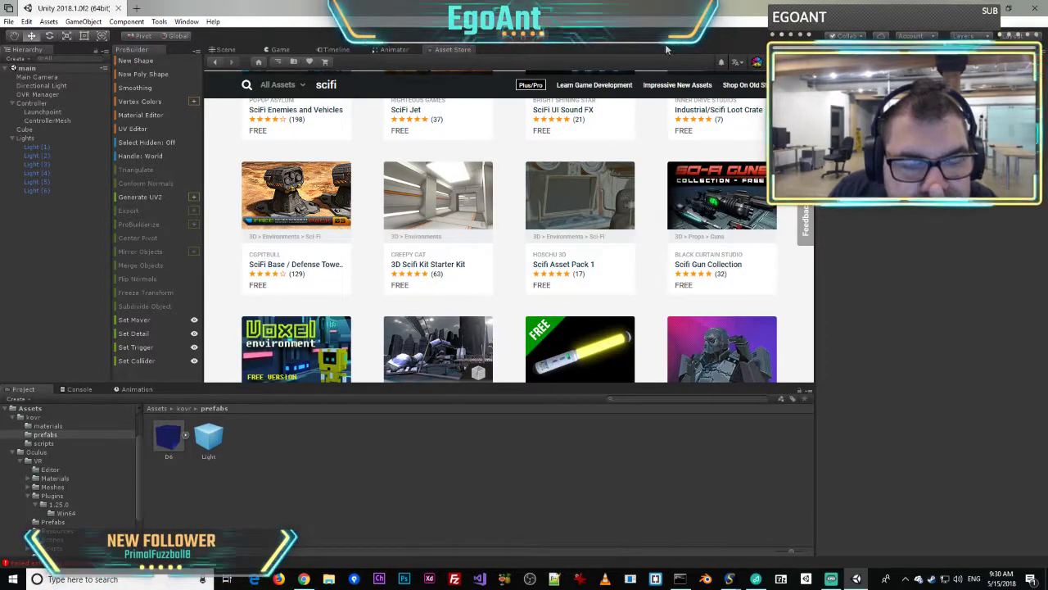
mouse_move(415, 230)
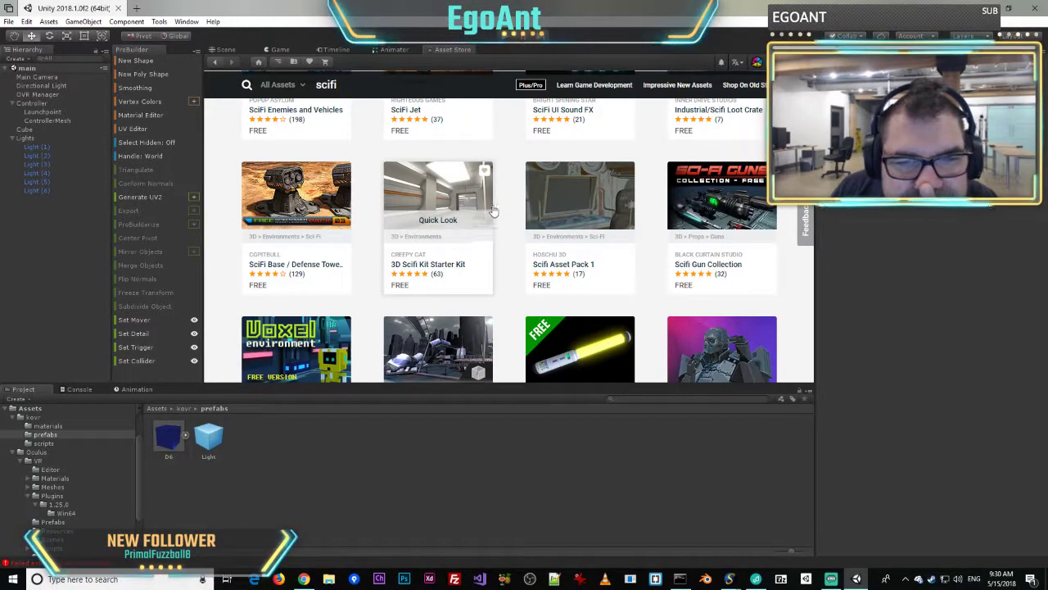
scroll(414, 180, down, 3)
scroll(376, 172, up, 3)
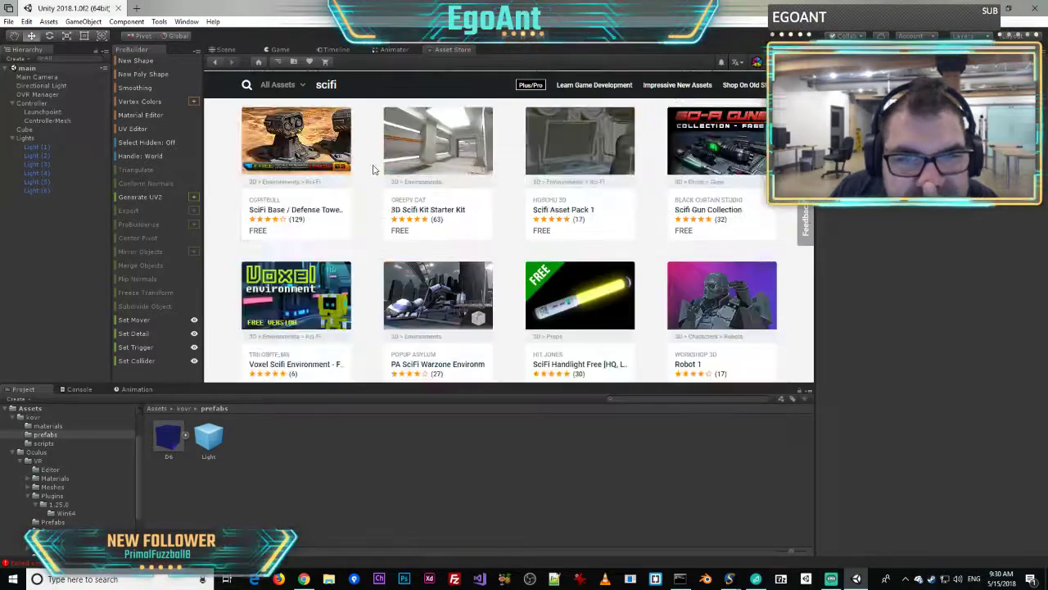
scroll(461, 184, down, 5)
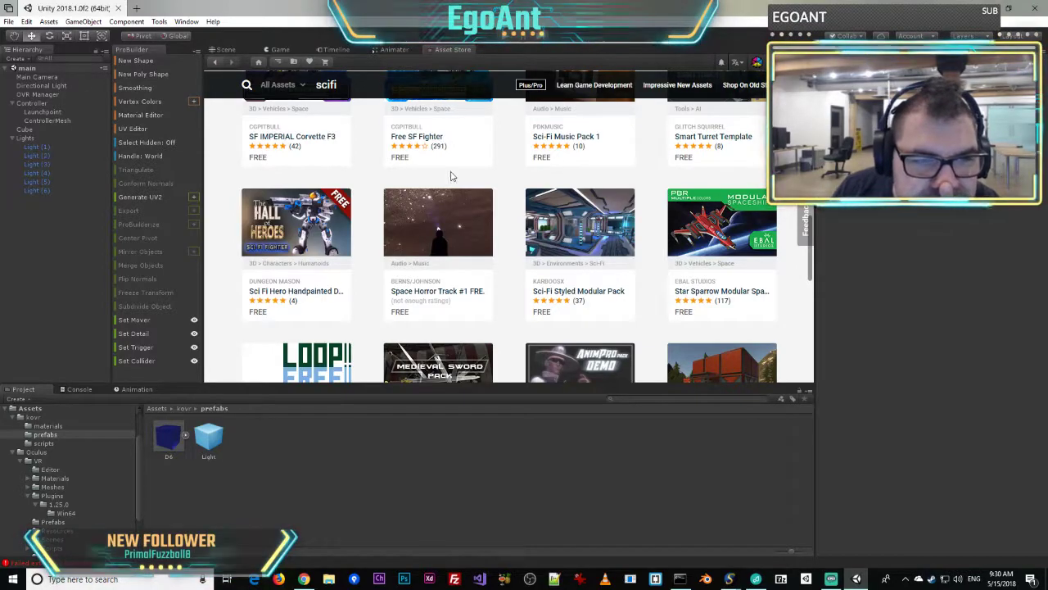
scroll(450, 176, down, 2)
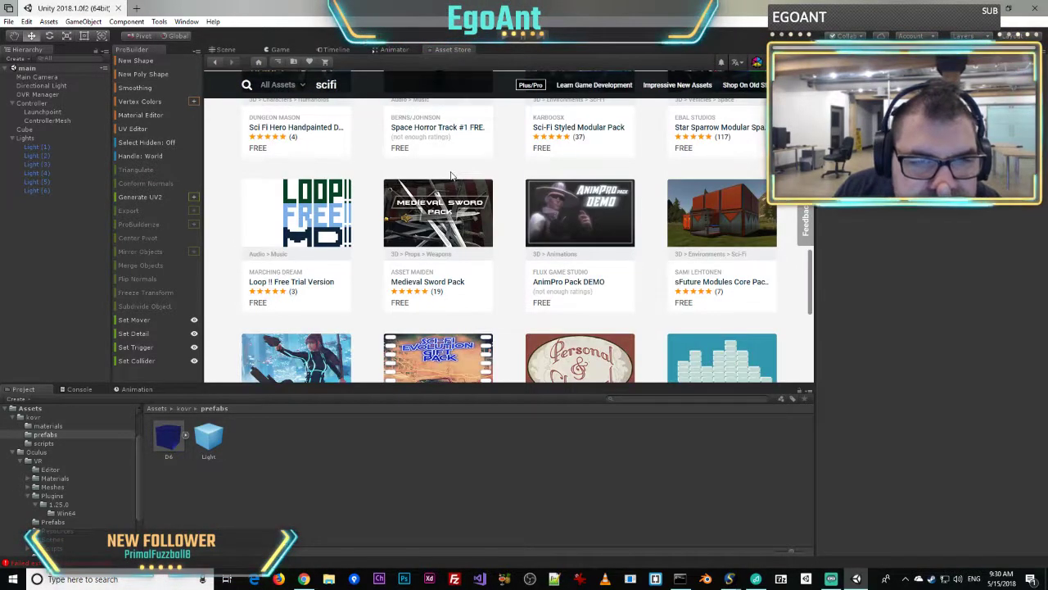
scroll(480, 172, up, 1)
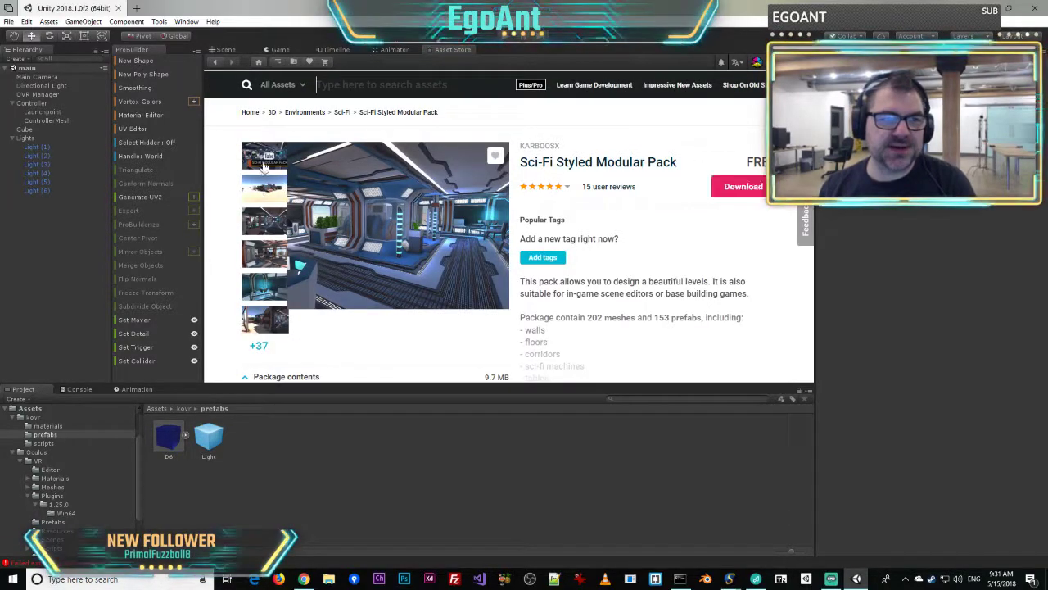
- Watch the preview video of the Sci-Fi Styled Modular Pack and pause it
click(266, 161)
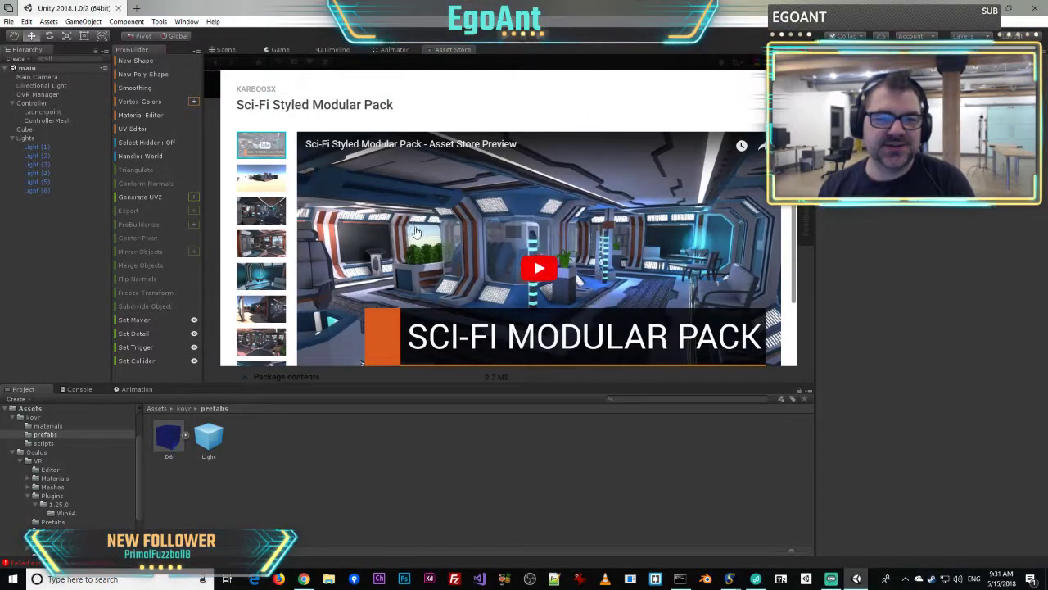
click(514, 270)
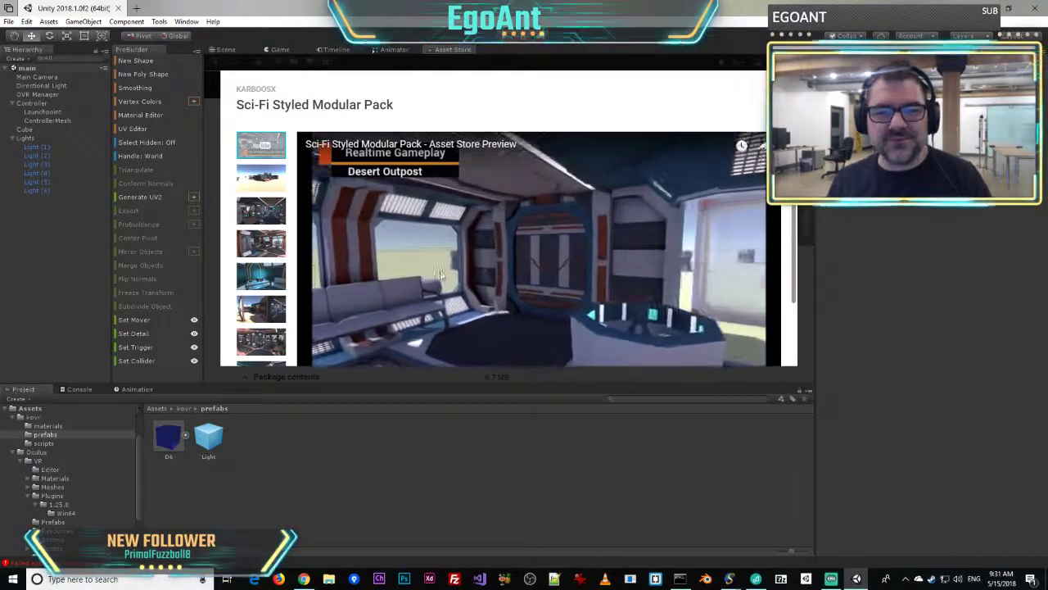
click(440, 273)
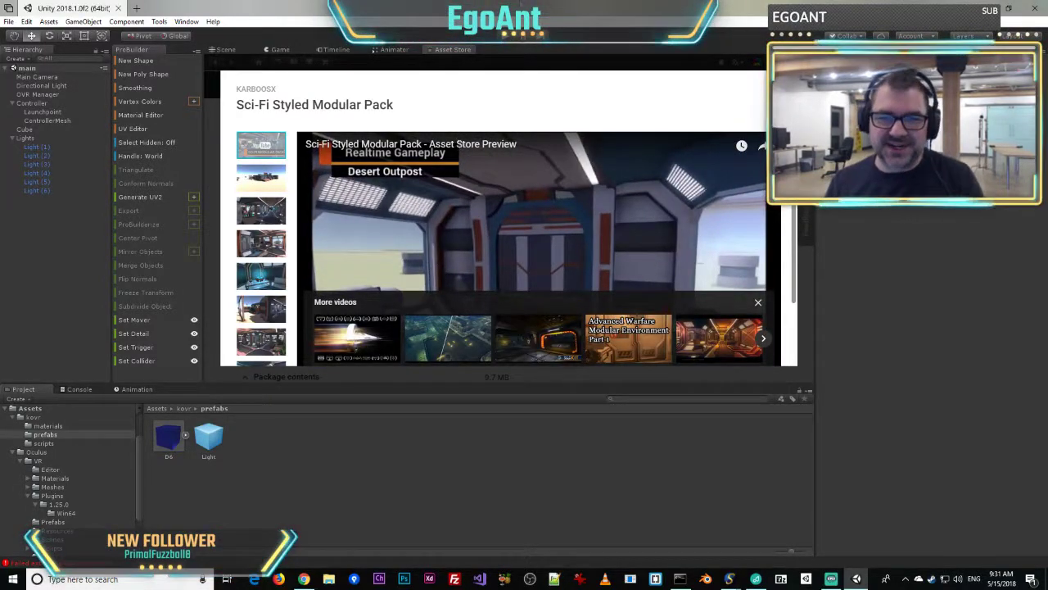
- Return to the scene view and create a new material named light-wall-strip in the kovr materials folder
click(222, 49)
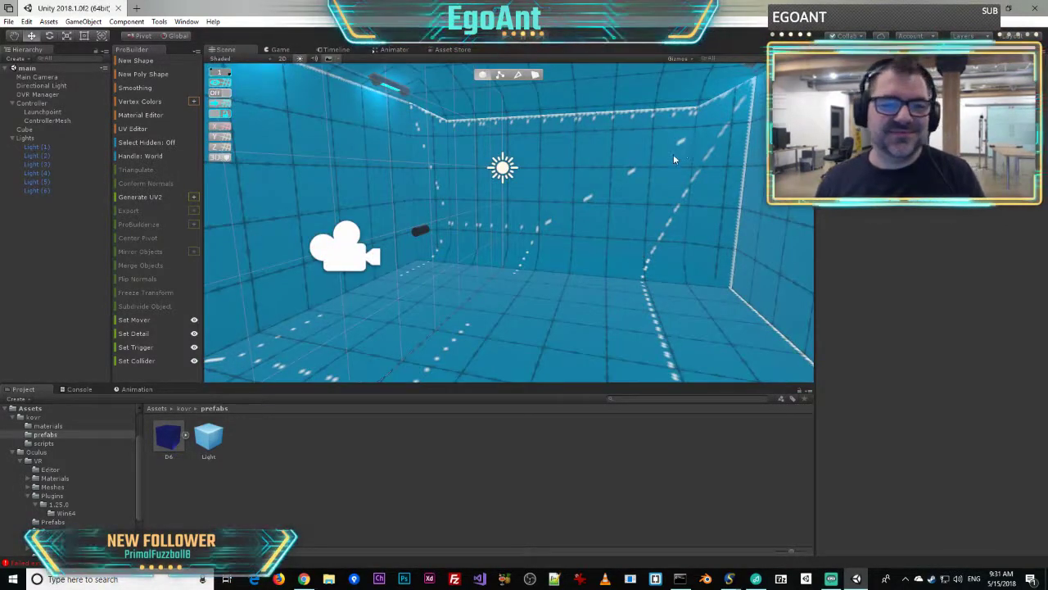
click(185, 409)
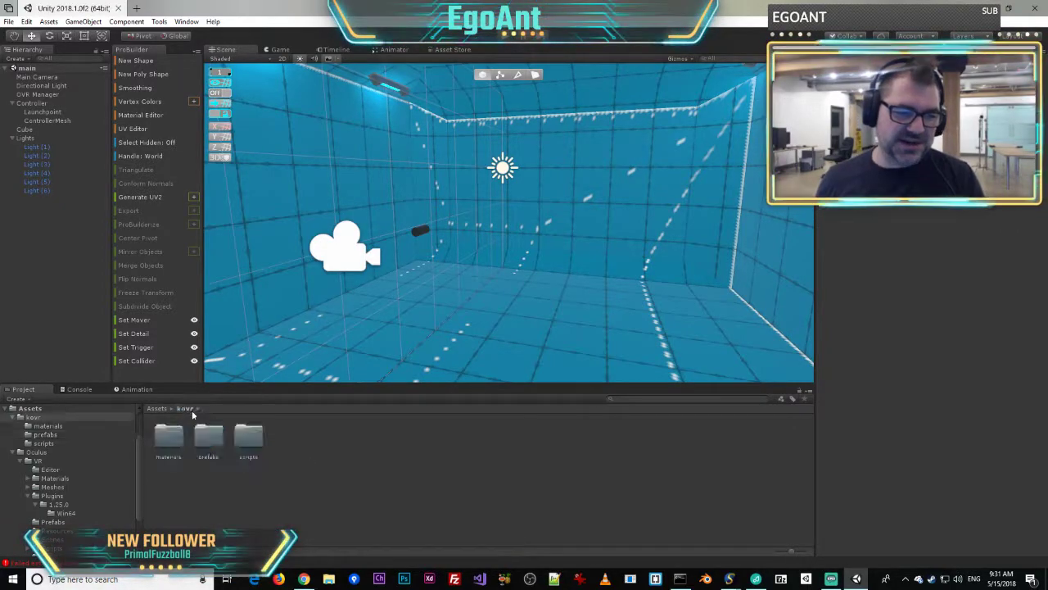
double_click(170, 434)
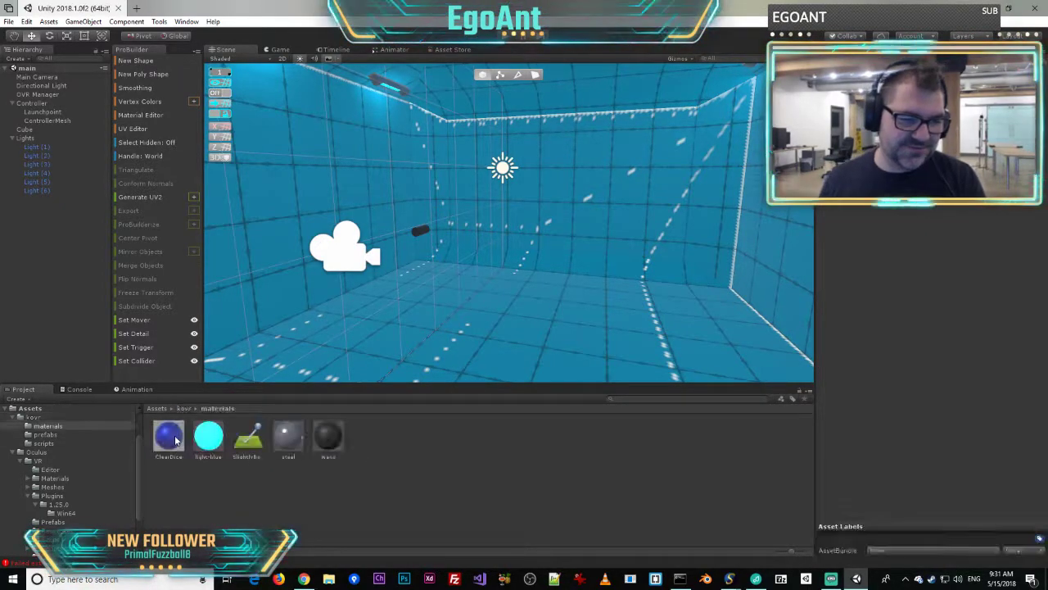
right_click(387, 502)
mouse_move(423, 279)
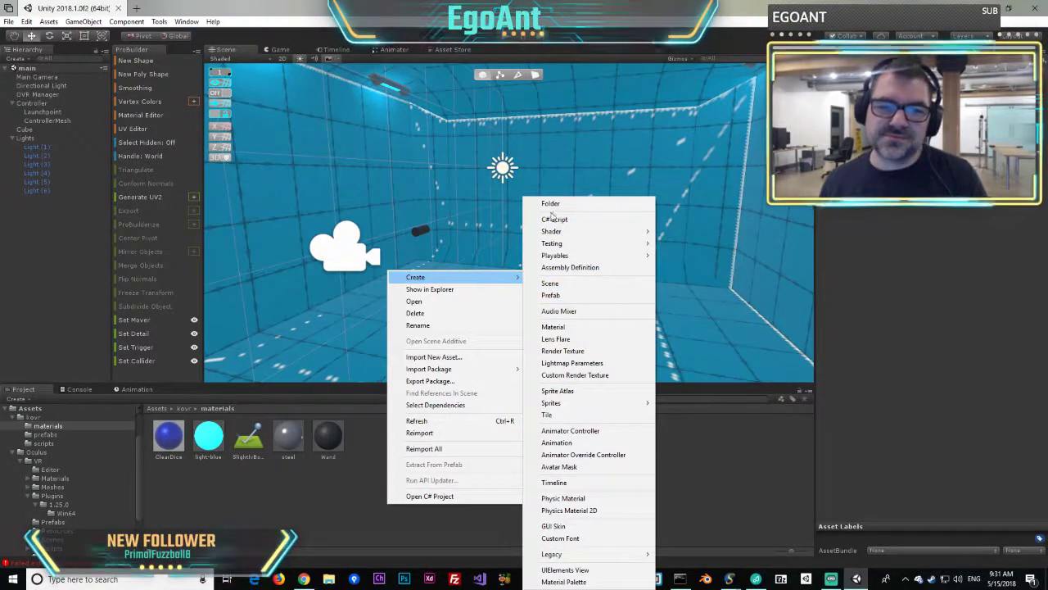
click(553, 327)
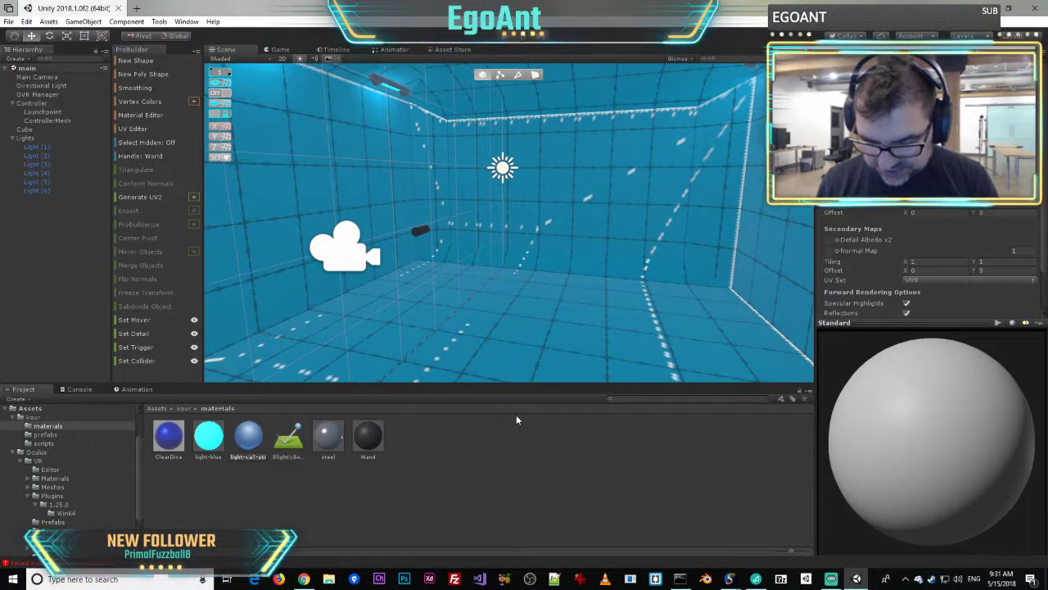
key(Return)
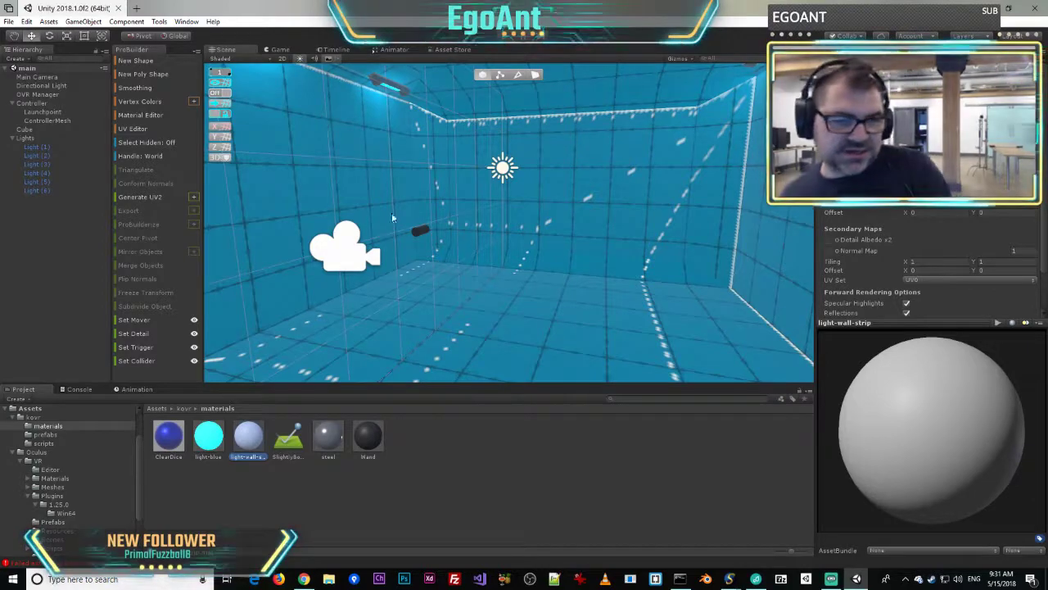
- Inset the room cube's wall faces vertically into a thin horizontal strip around the room and lower it towards the floor
right_drag(531, 250, 321, 245)
click(532, 140)
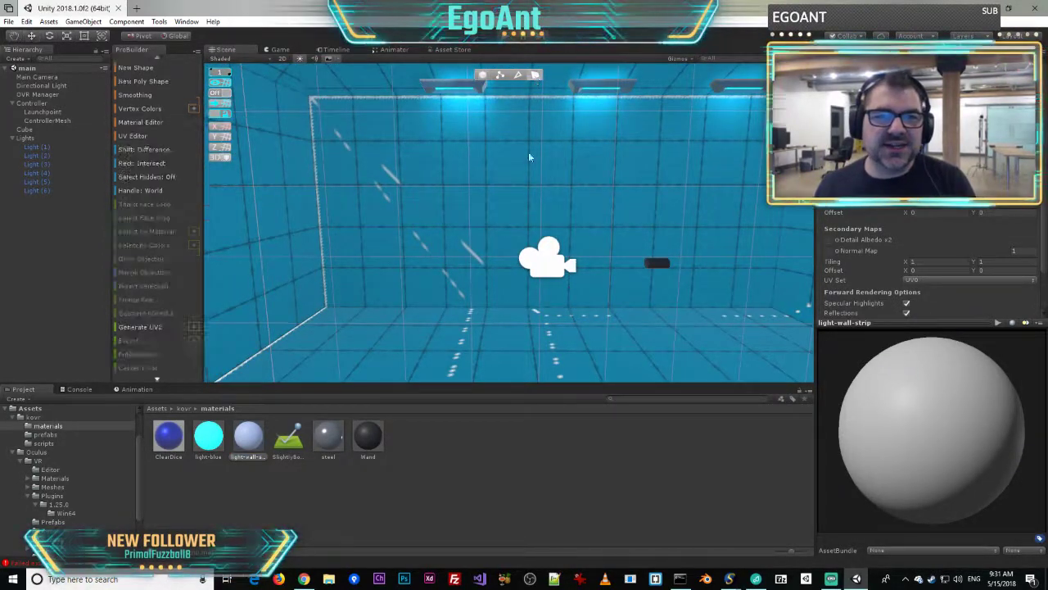
click(519, 176)
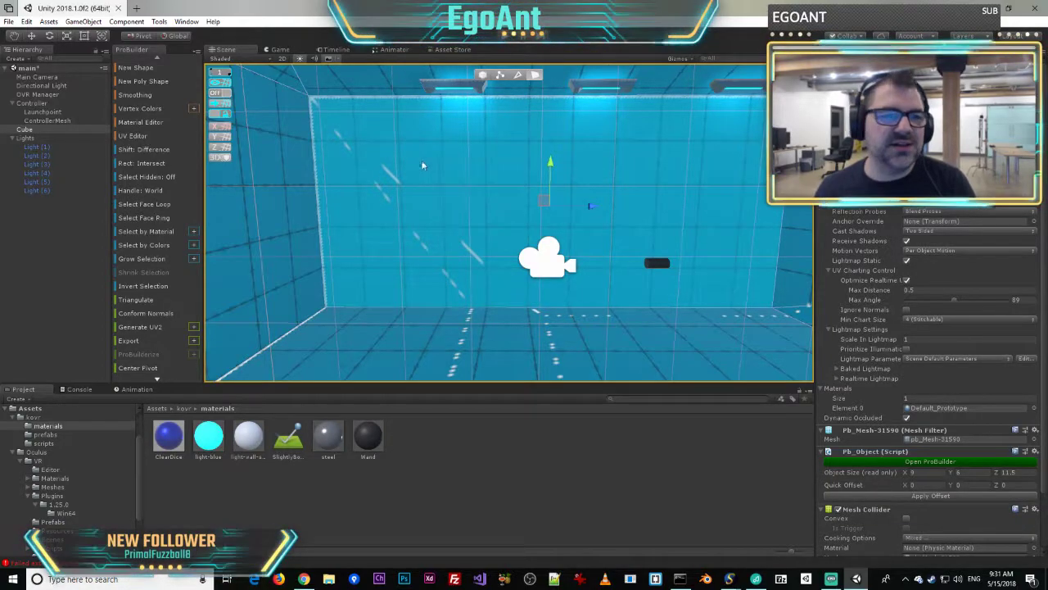
right_drag(463, 175, 393, 192)
shift+click(422, 195)
right_drag(557, 205, 411, 201)
shift+click(411, 202)
right_drag(669, 218, 368, 135)
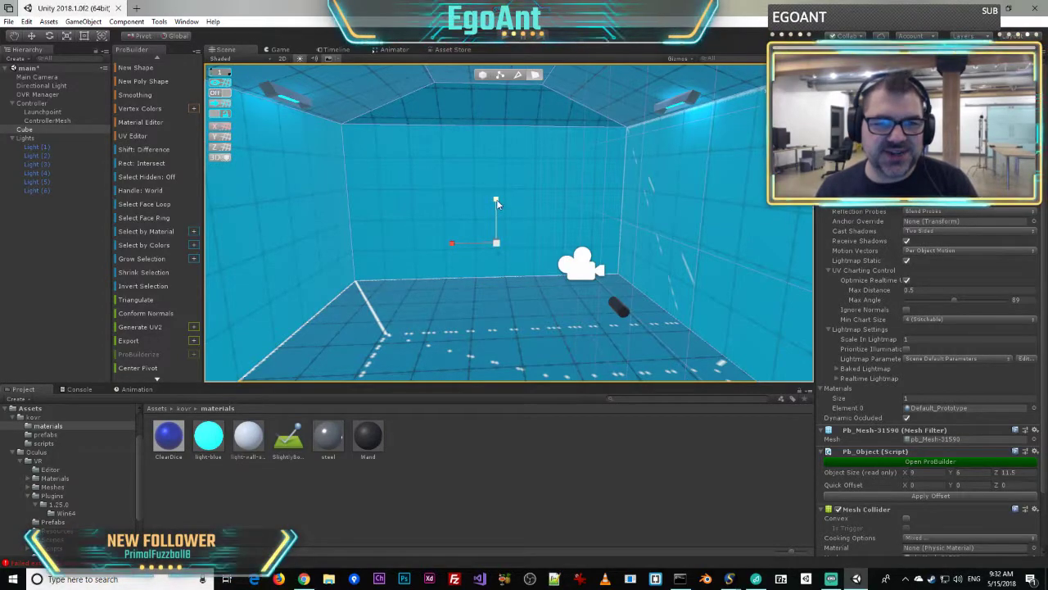
shift+drag(496, 202, 481, 243)
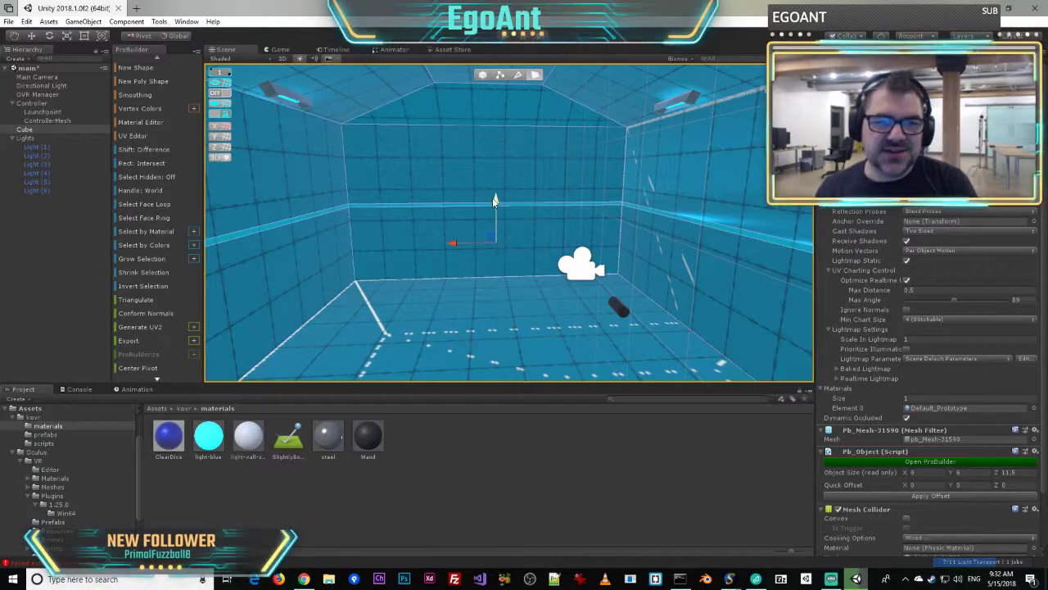
drag(494, 200, 479, 290)
right_drag(441, 200, 357, 199)
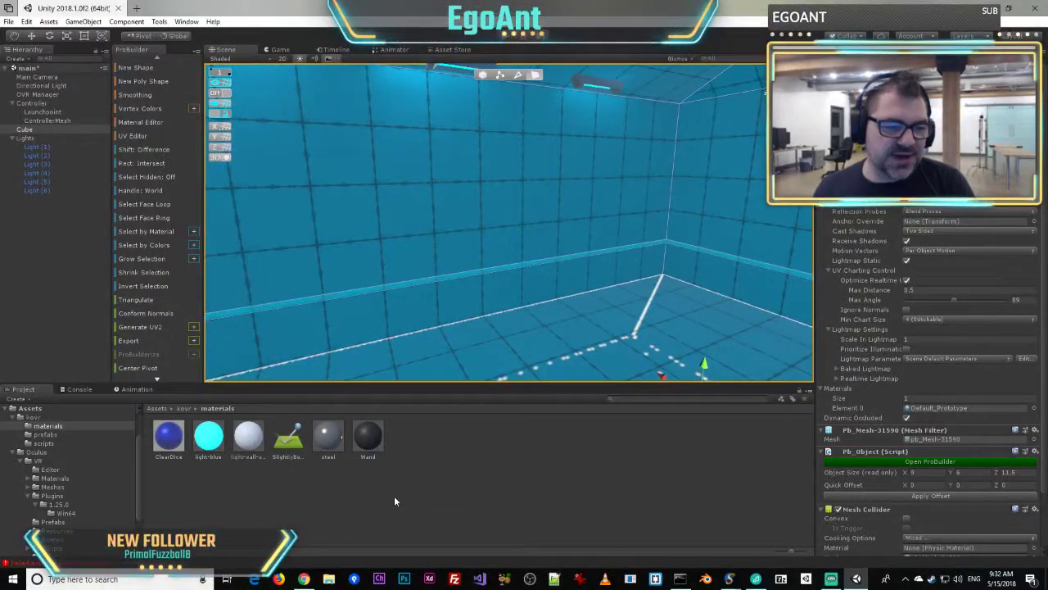
- Add the light-wall-strip material to the fourth slot of ProBuilder's default material palette and close the Material Editor
click(183, 23)
mouse_move(159, 22)
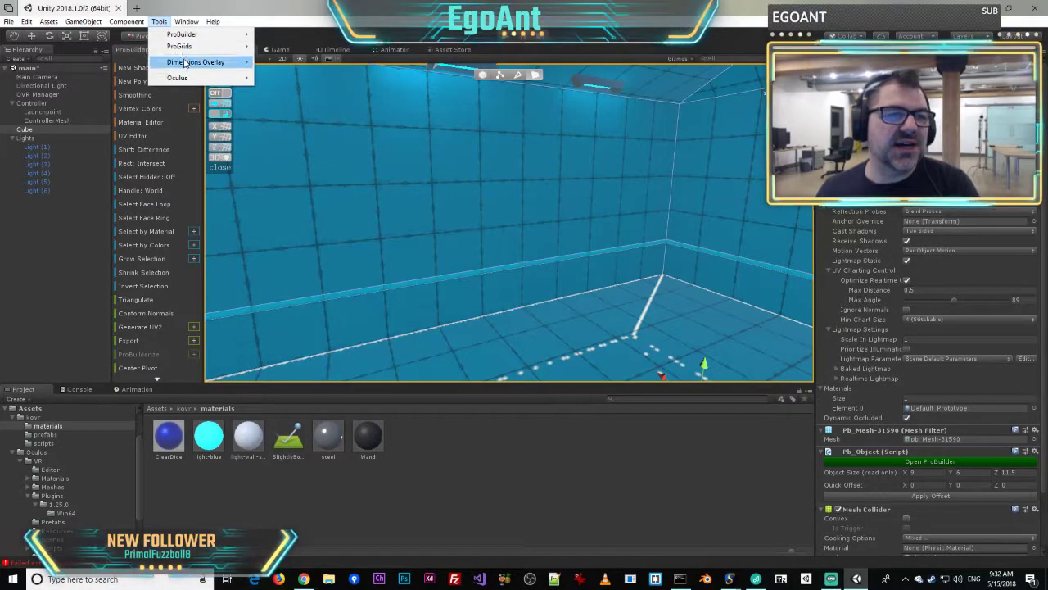
mouse_move(186, 37)
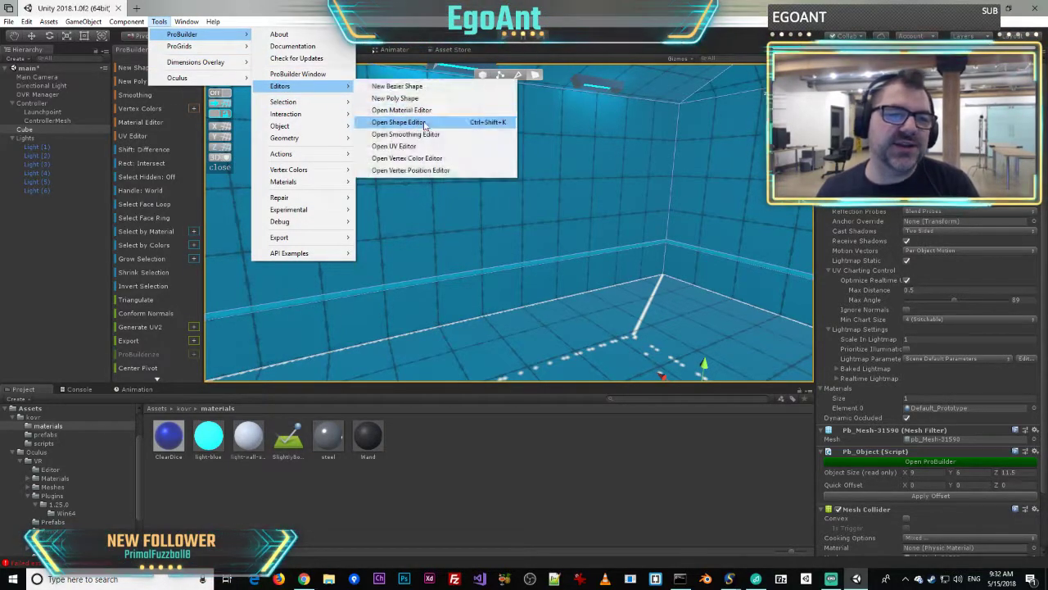
click(421, 111)
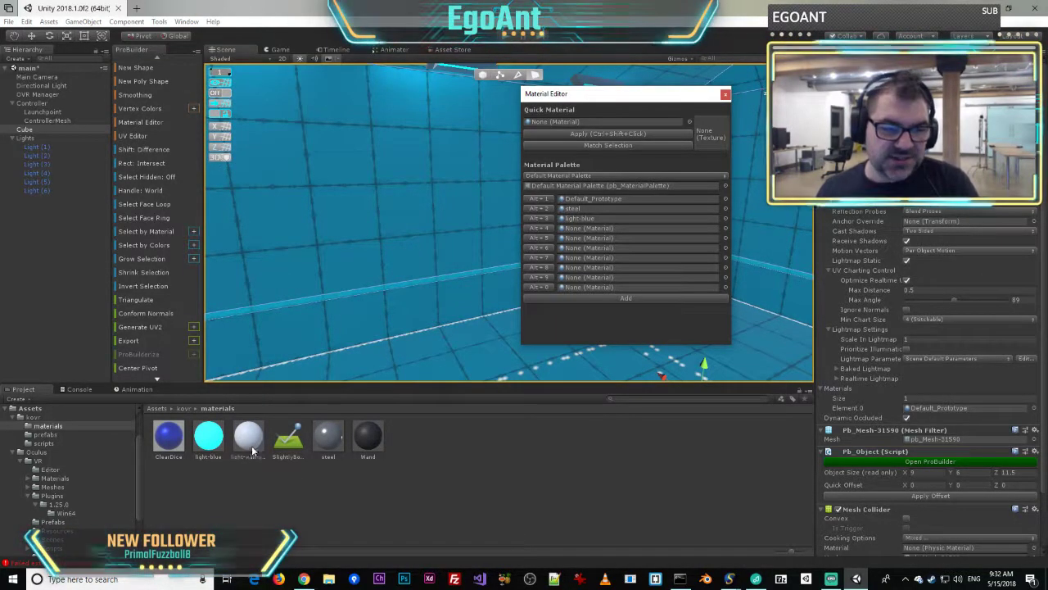
drag(252, 444, 577, 230)
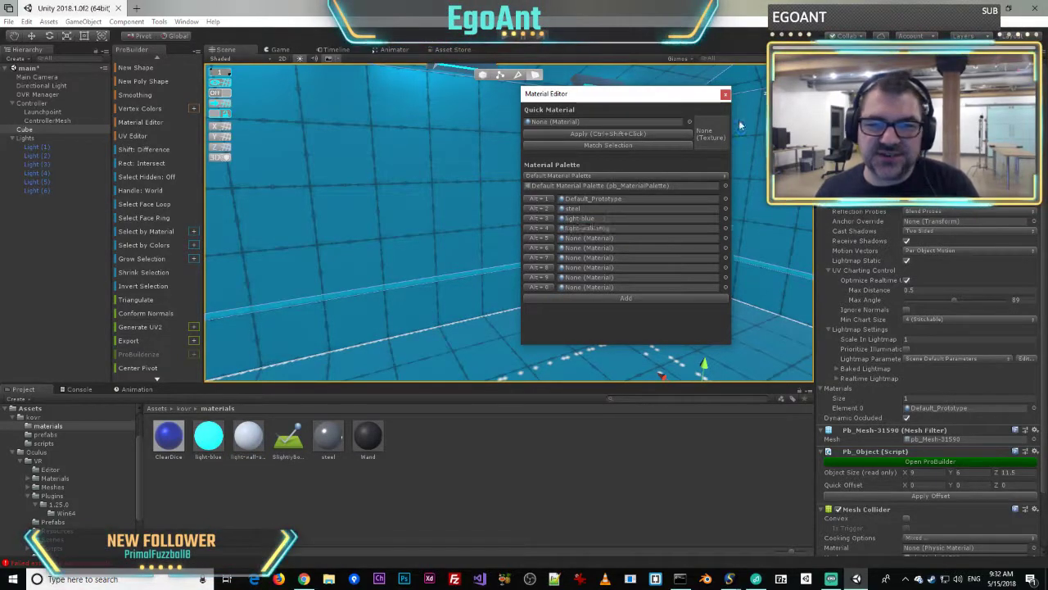
click(725, 95)
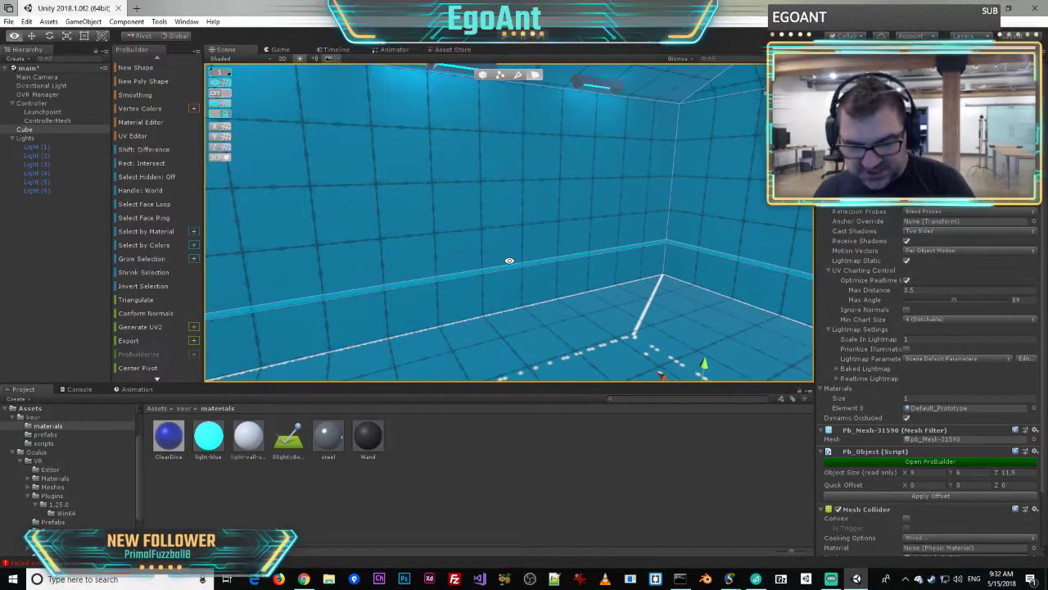
- Apply the light-wall-strip palette material to the selected wall strip faces
key(alt+4)
right_drag(550, 219, 652, 256)
key(w)
key(s)
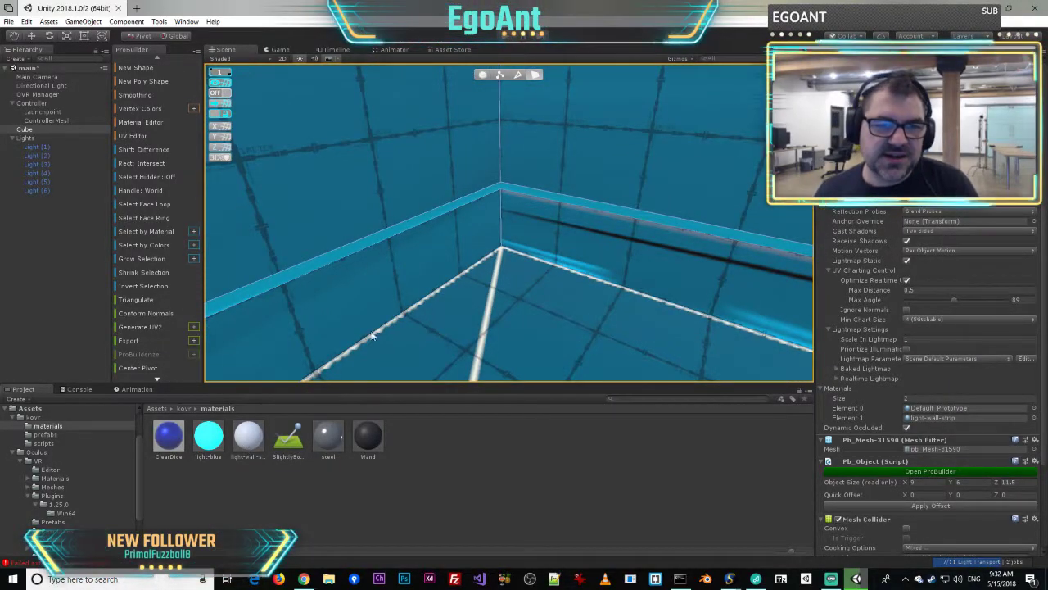
- Select individual faces of the thin wall strip on adjoining walls and assign them the light-wall-strip material
right_drag(432, 288, 497, 170)
key(s)
key(w)
key(s)
key(d)
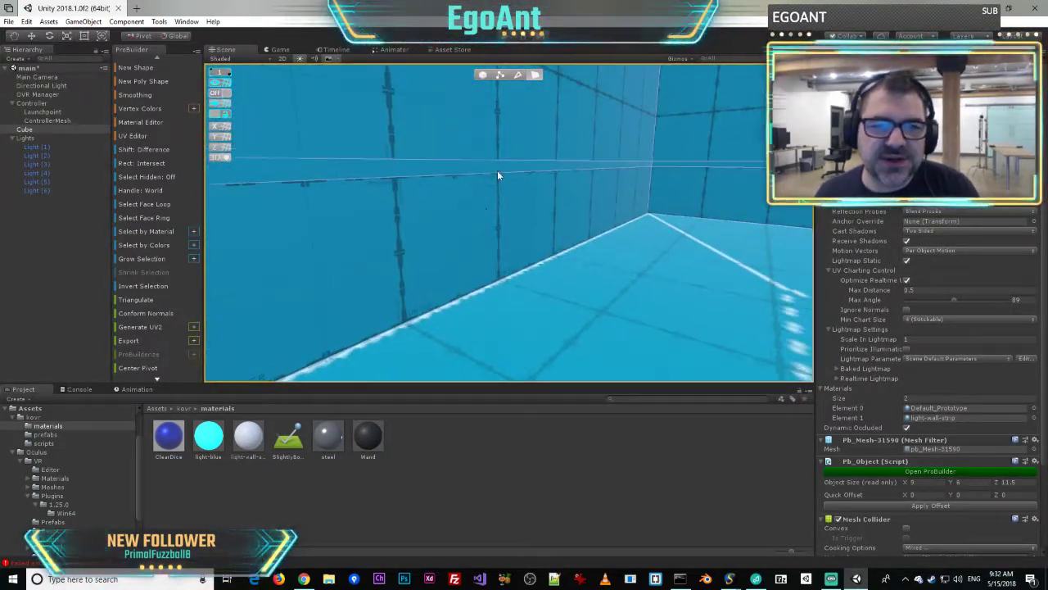
click(496, 169)
right_drag(693, 166, 905, 238)
shift+click(686, 174)
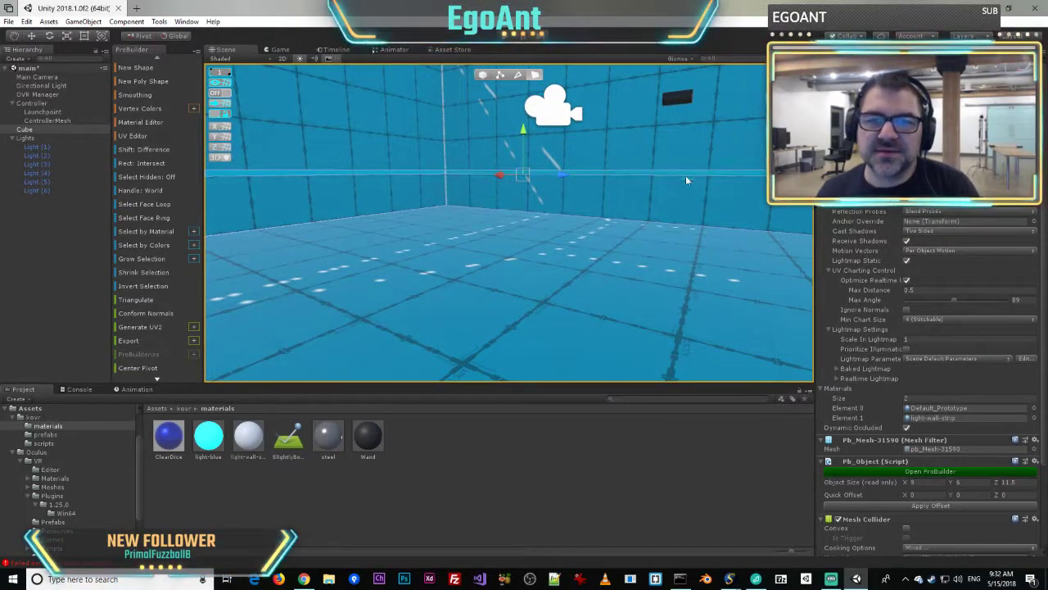
right_drag(509, 270, 509, 270)
key(alt+2)
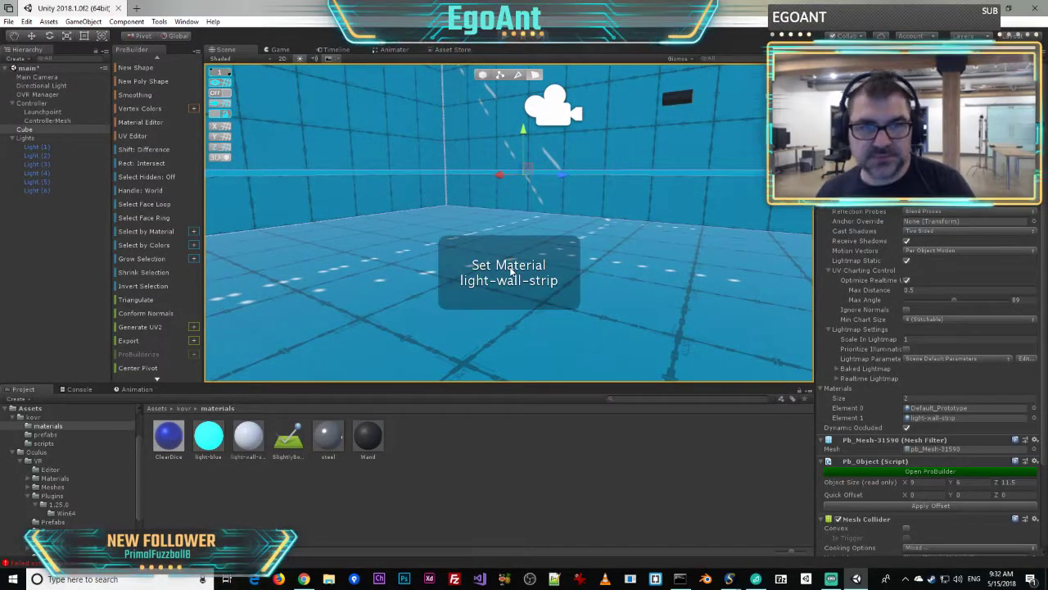
- Open the HDR emission color of the light-wall-strip material for editing
click(250, 443)
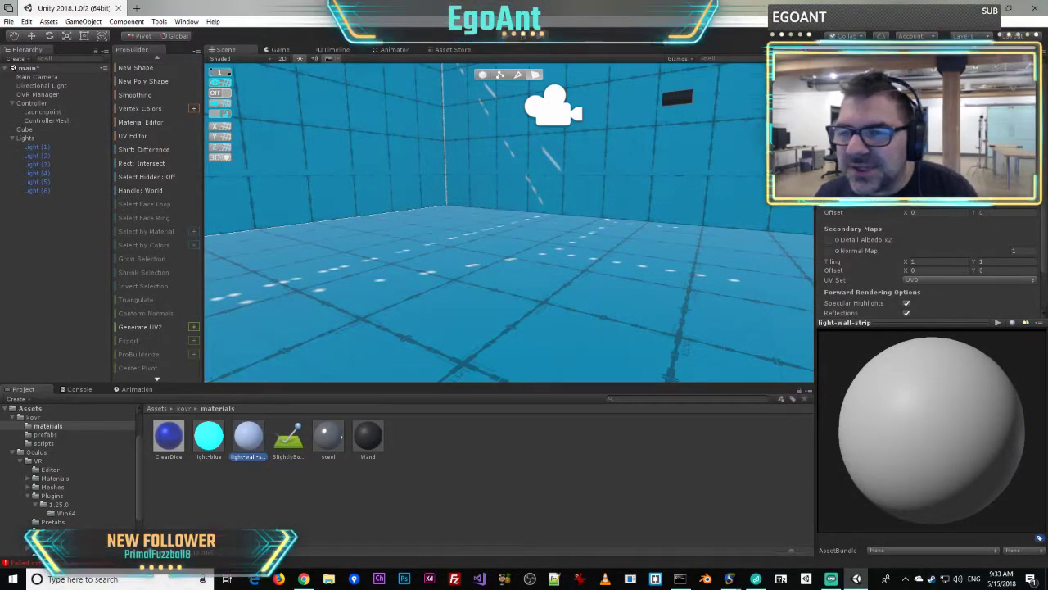
scroll(913, 206, up, 1)
click(910, 206)
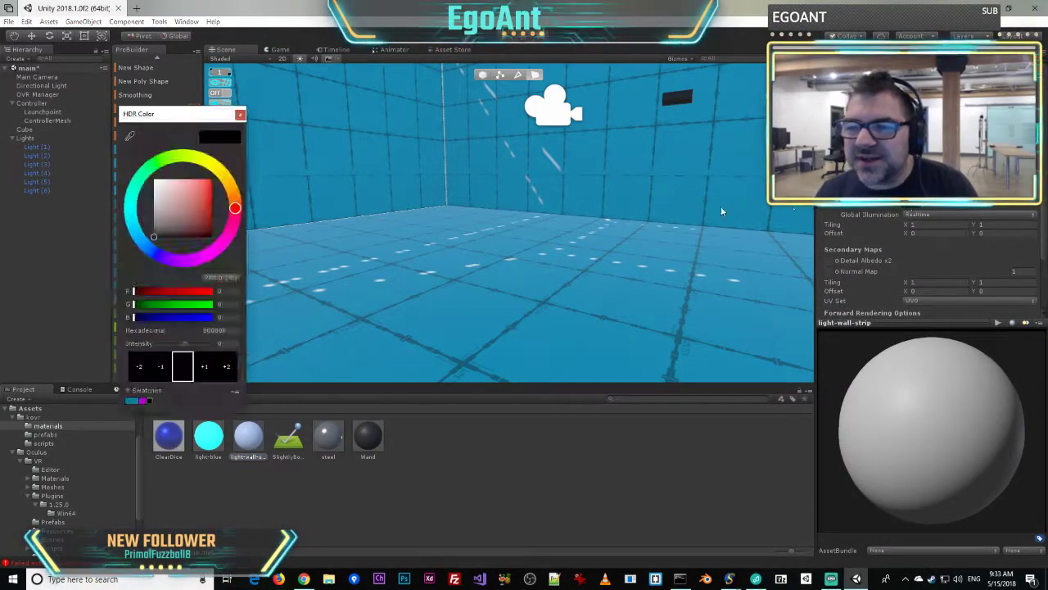
- Set the light-wall-strip material's HDR emission color to white with an intensity of -1
drag(160, 207, 83, 139)
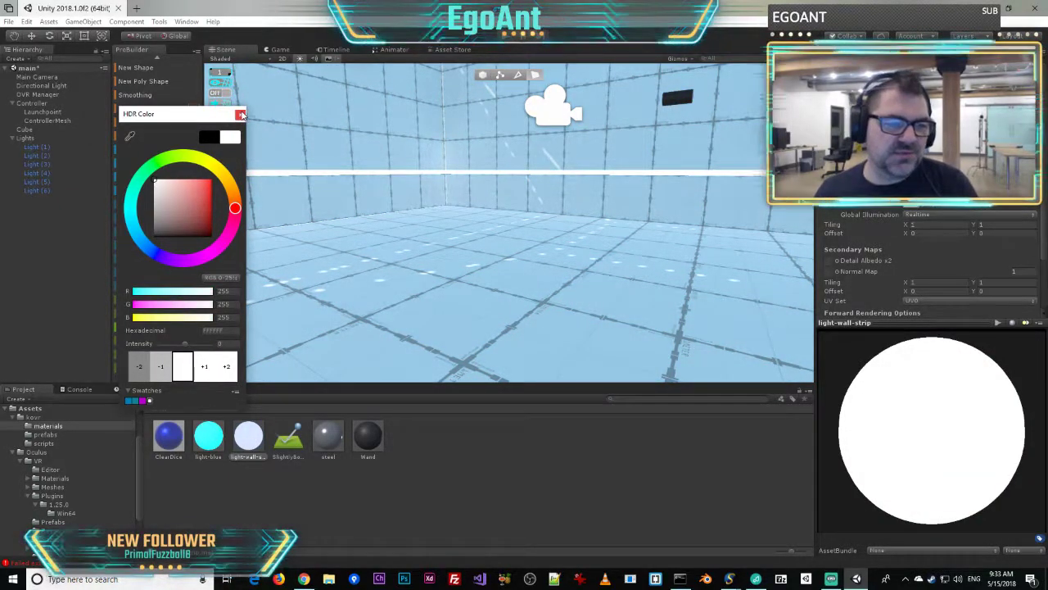
click(241, 114)
right_drag(392, 225, 753, 303)
click(907, 210)
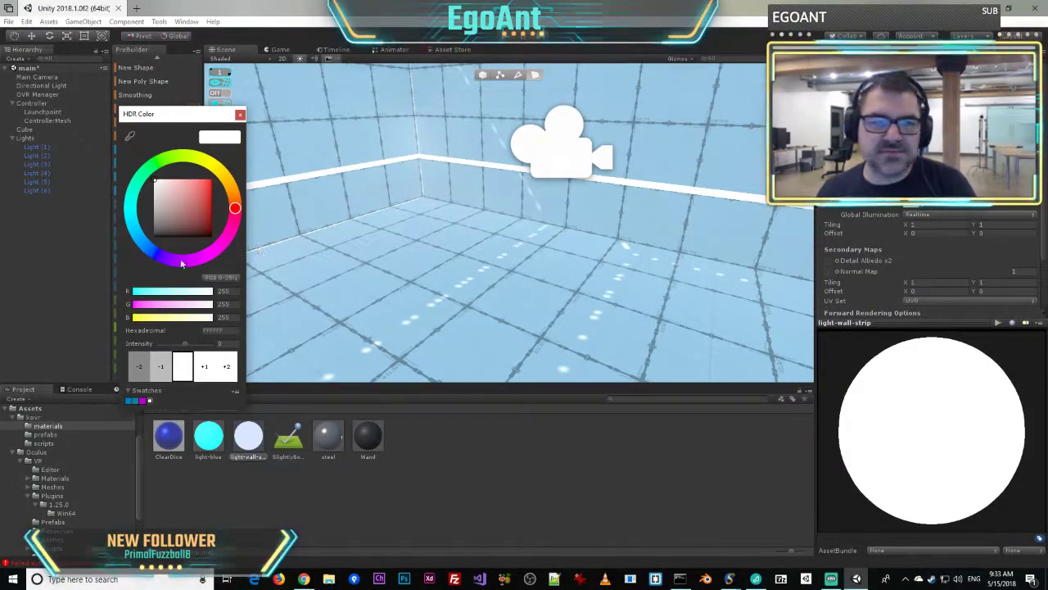
click(162, 360)
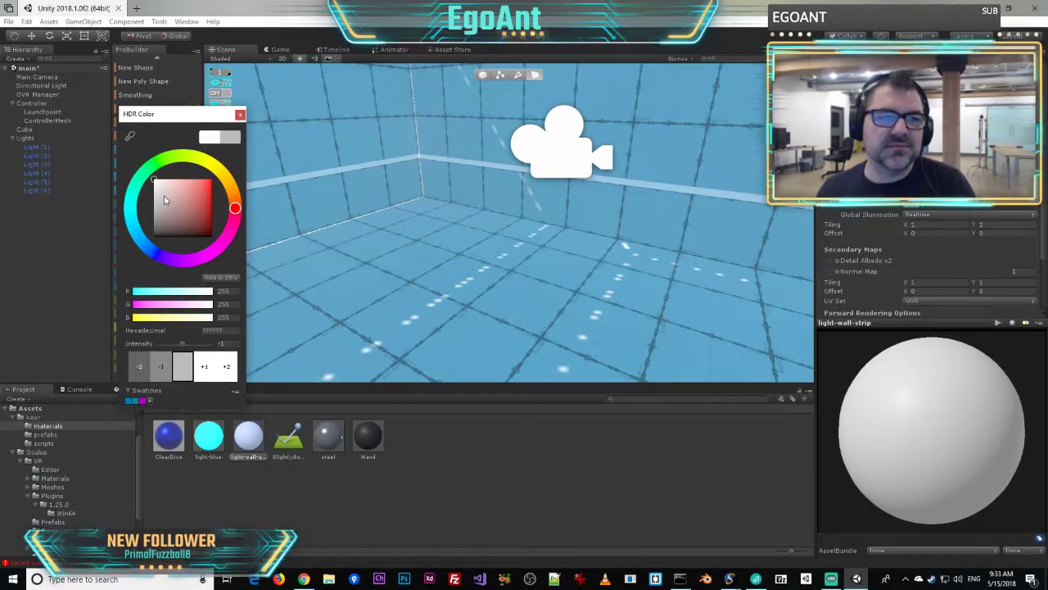
click(239, 115)
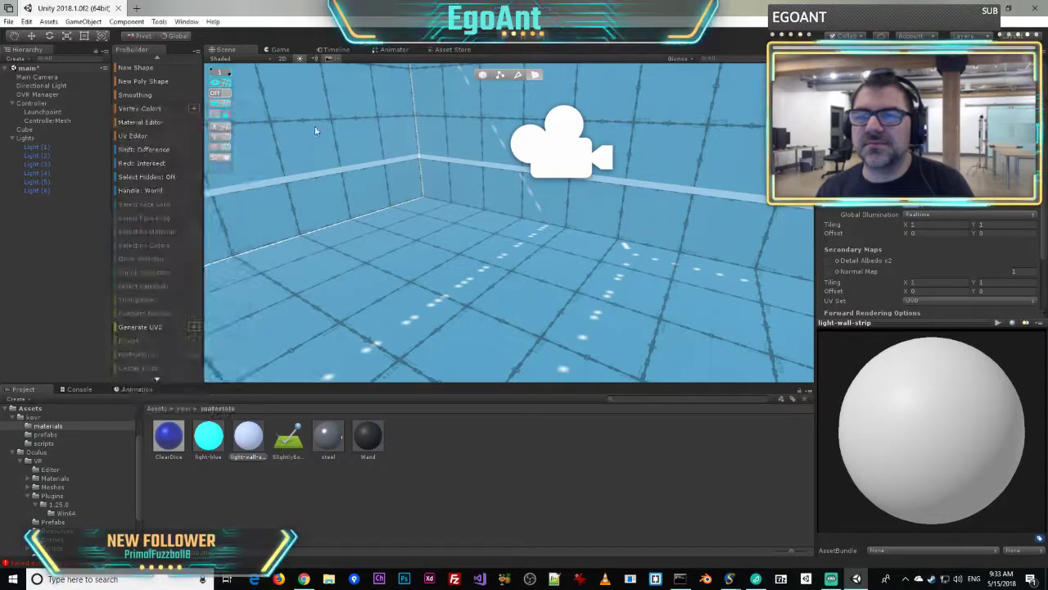
- Apply the steel material to the room's ceiling and upper side wall faces
right_drag(625, 166, 122, 137)
click(457, 218)
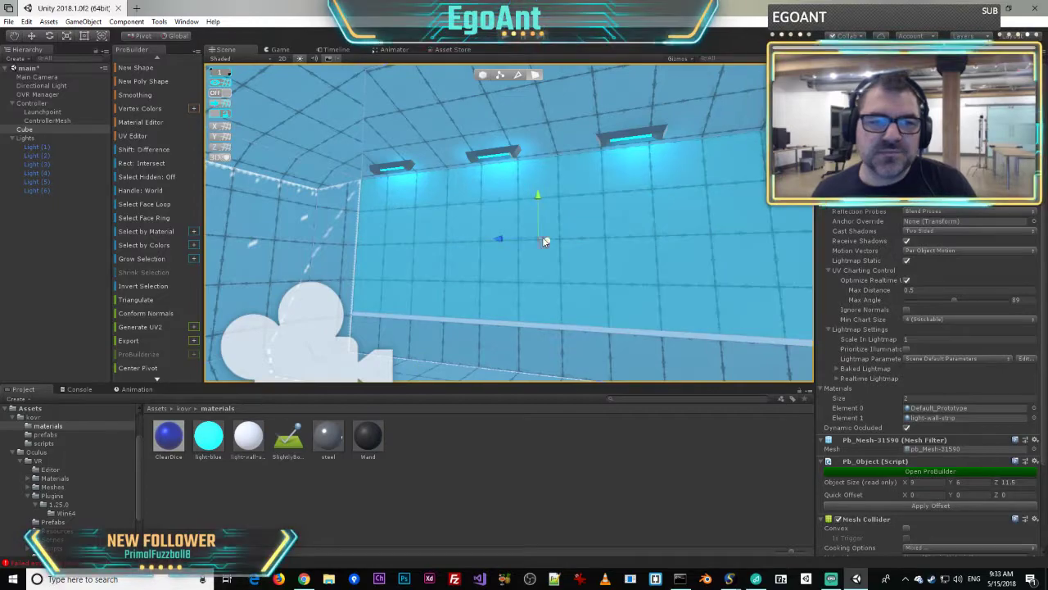
right_drag(552, 126, 606, 274)
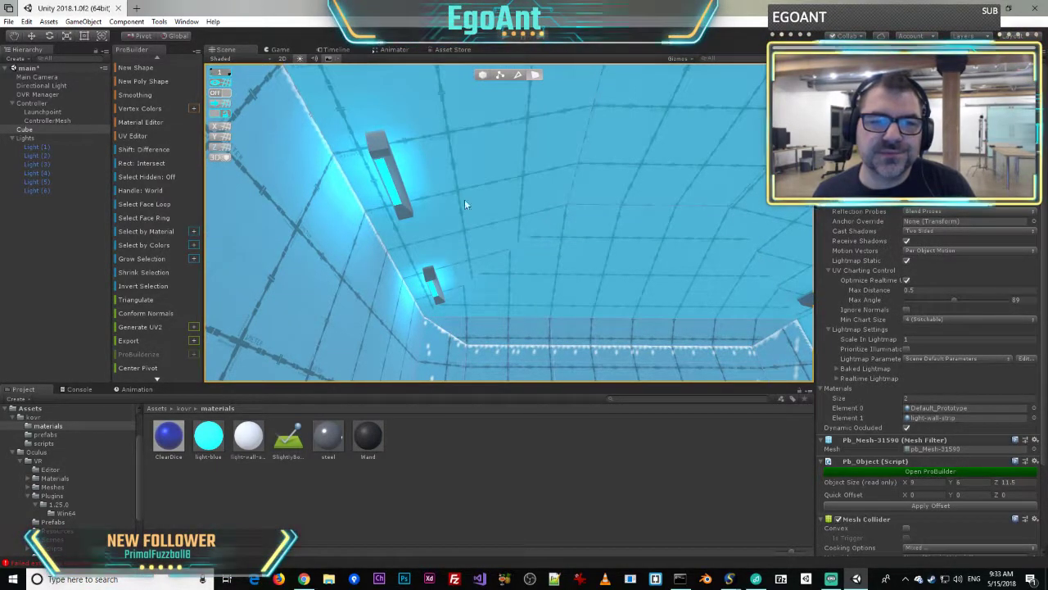
right_drag(562, 256, 338, 184)
right_drag(414, 248, 506, 357)
key(alt+3)
- Select the two short wall faces beside the end wall and inset them vertically into thin horizontal strips
right_drag(575, 300, 199, 283)
key(a)
right_drag(354, 237, 576, 235)
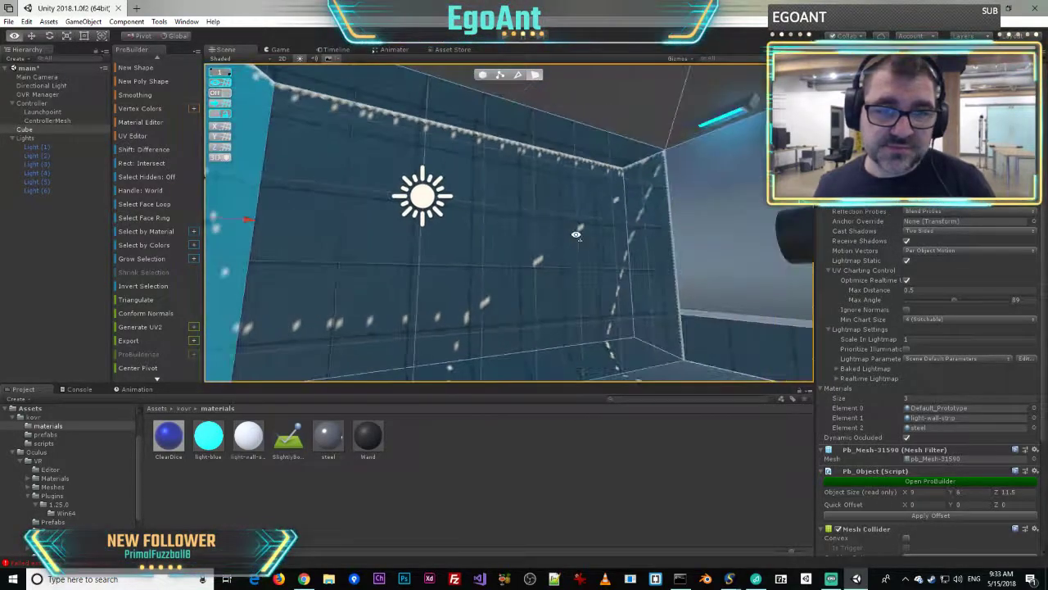
click(661, 247)
right_drag(688, 248, 513, 261)
key(a)
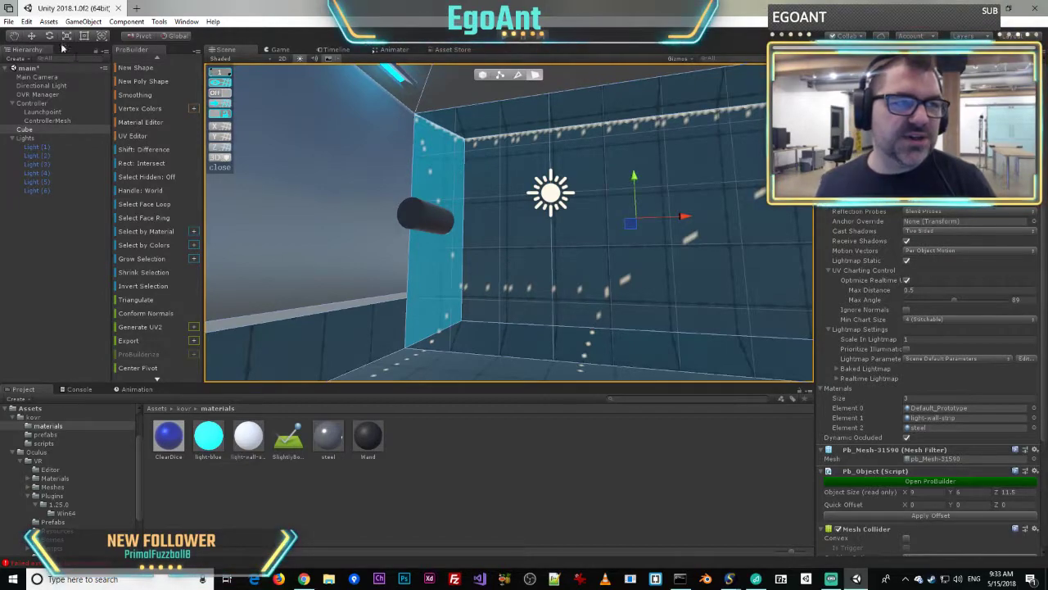
shift+drag(635, 176, 629, 208)
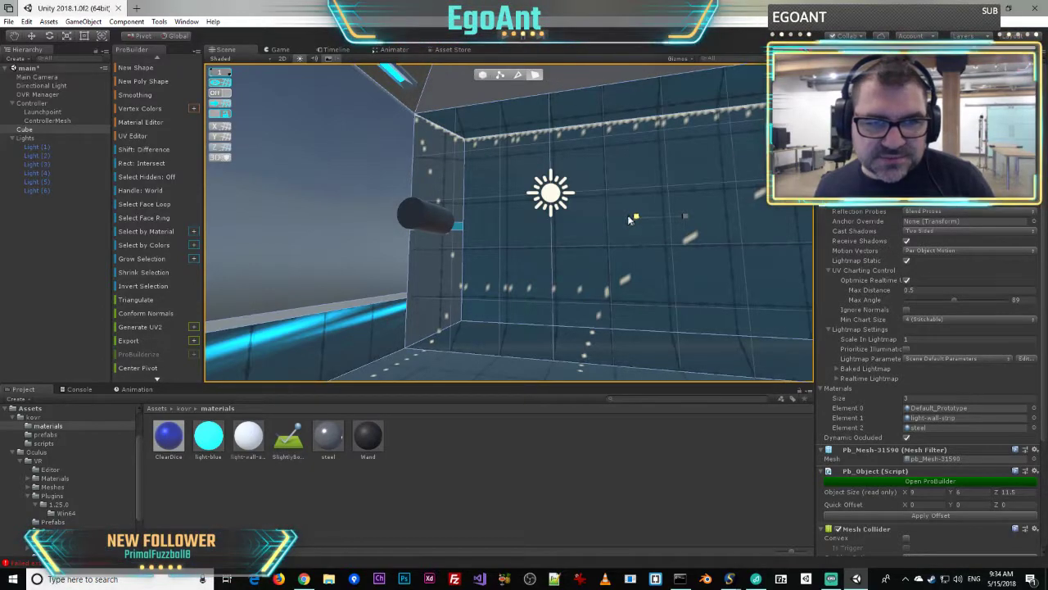
shift+drag(627, 215, 627, 195)
- Lower the thin strips to line up with the side walls' light strip and assign them the light-wall-strip material
right_drag(627, 196, 508, 117)
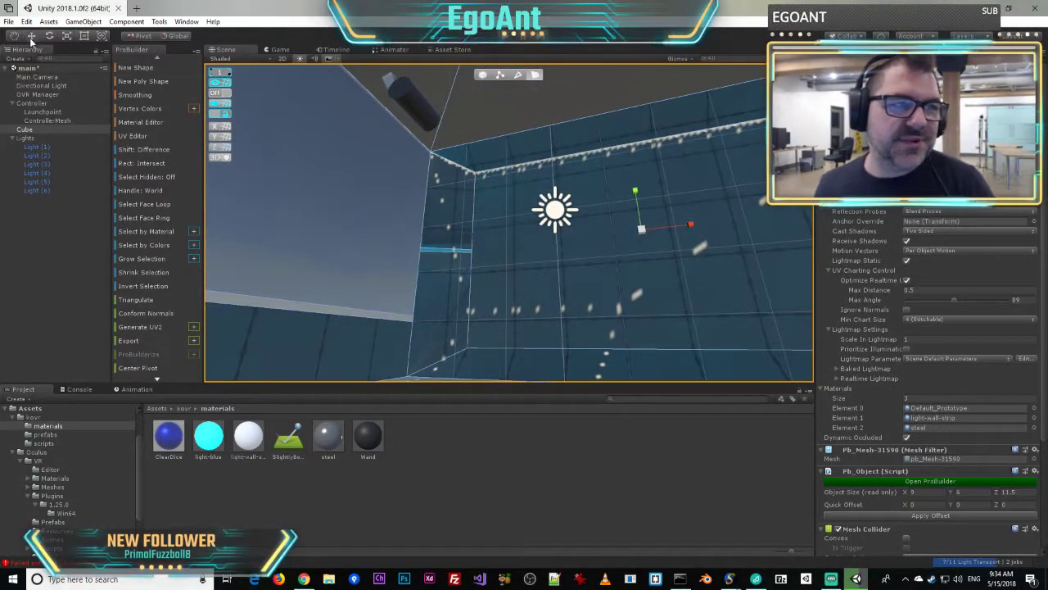
drag(629, 260, 623, 266)
right_drag(623, 266, 723, 324)
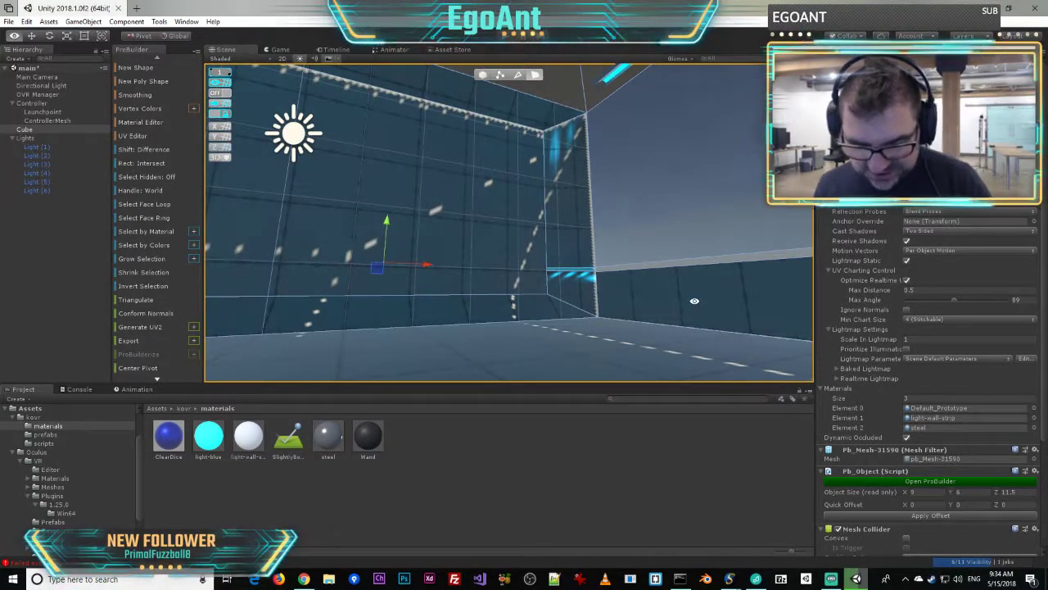
key(alt+2)
- Select the lower wall faces beneath the light strip around the room and apply the steel material
click(621, 290)
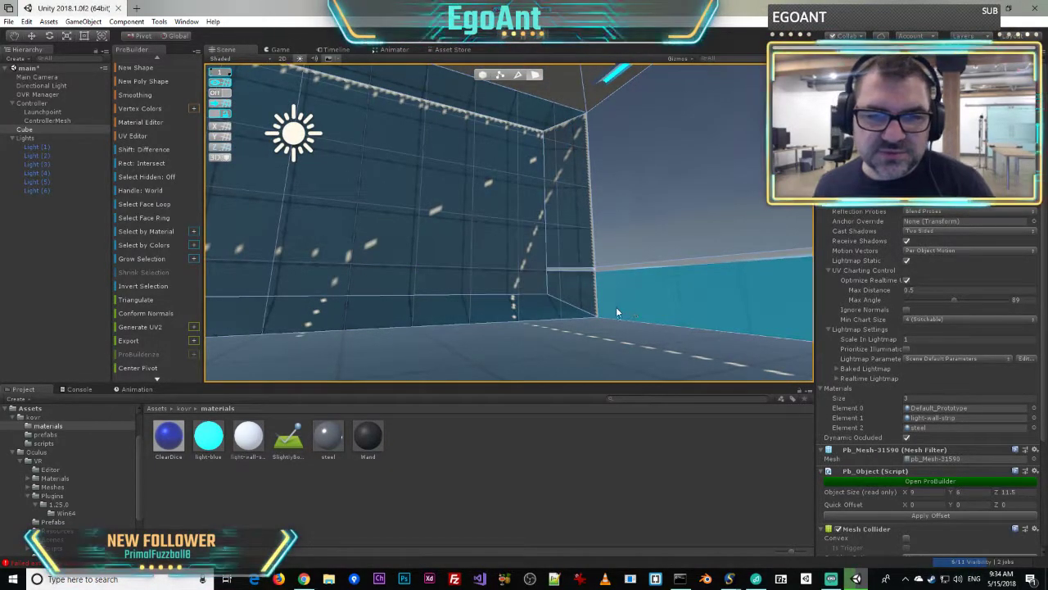
click(562, 288)
shift+click(540, 306)
right_drag(567, 329, 450, 293)
shift+click(441, 288)
right_drag(575, 321, 185, 335)
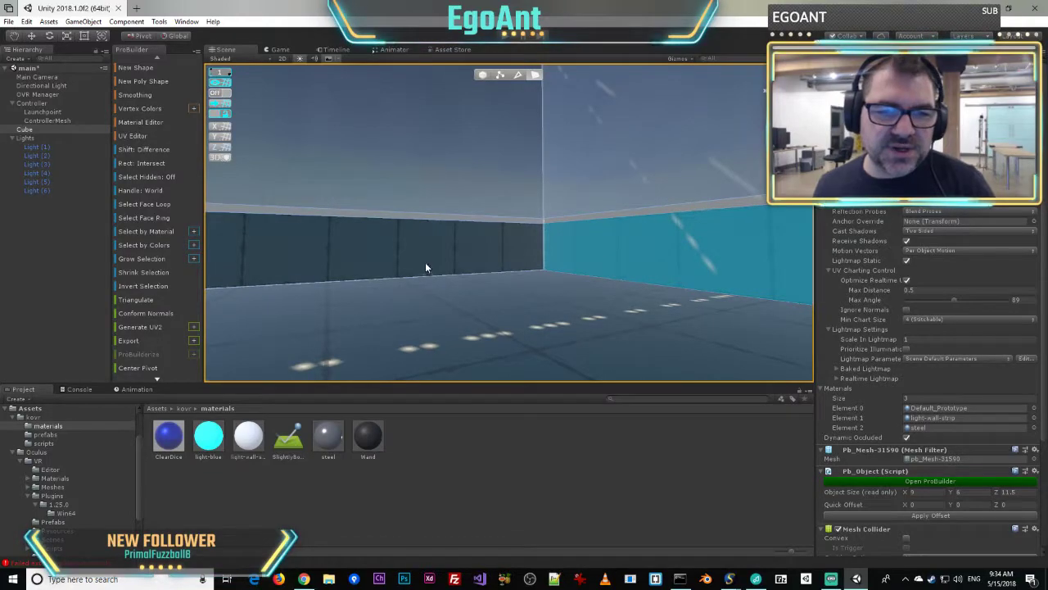
right_drag(697, 344, 363, 339)
right_drag(473, 243, 315, 269)
key(alt+3)
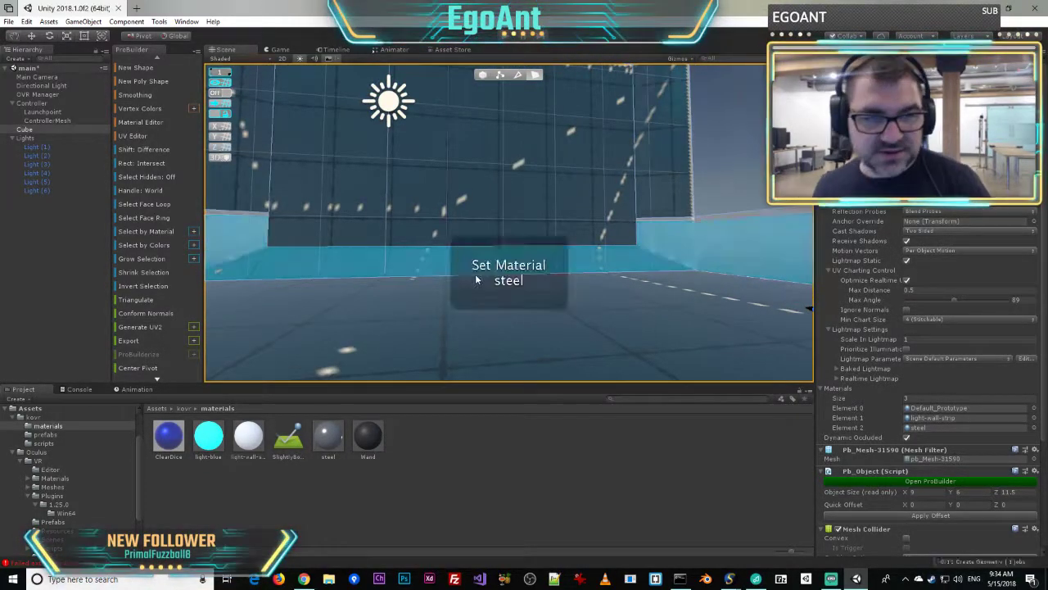
- Select the floor face and examine the room's floor, side walls and end wall from several viewpoints
click(661, 321)
right_drag(636, 327, 571, 403)
key(s)
key(w)
key(s)
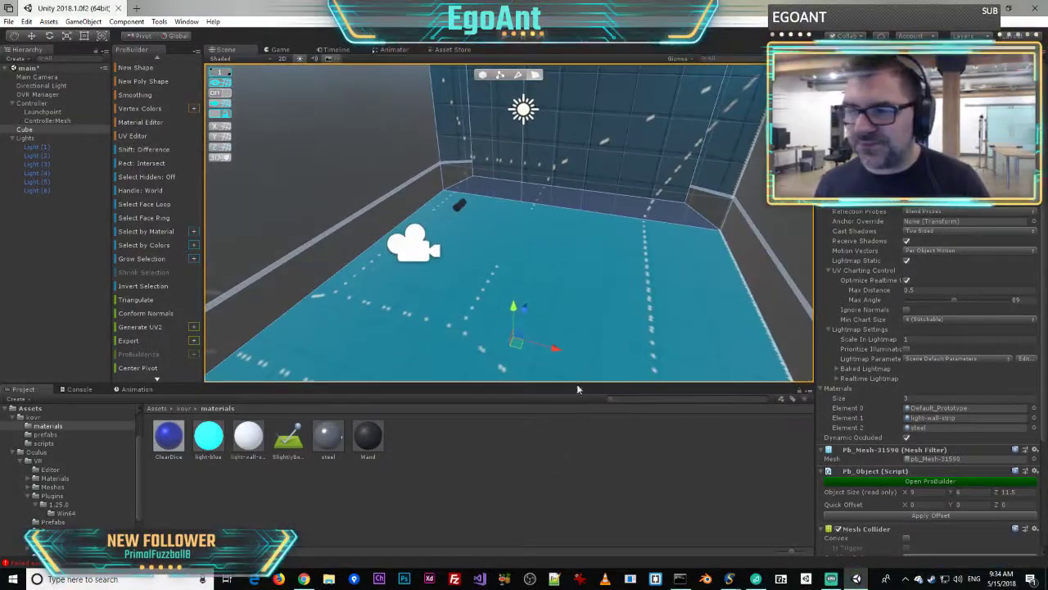
key(w)
right_drag(625, 288, 684, 210)
key(w)
key(w)
key(s)
key(w)
key(s)
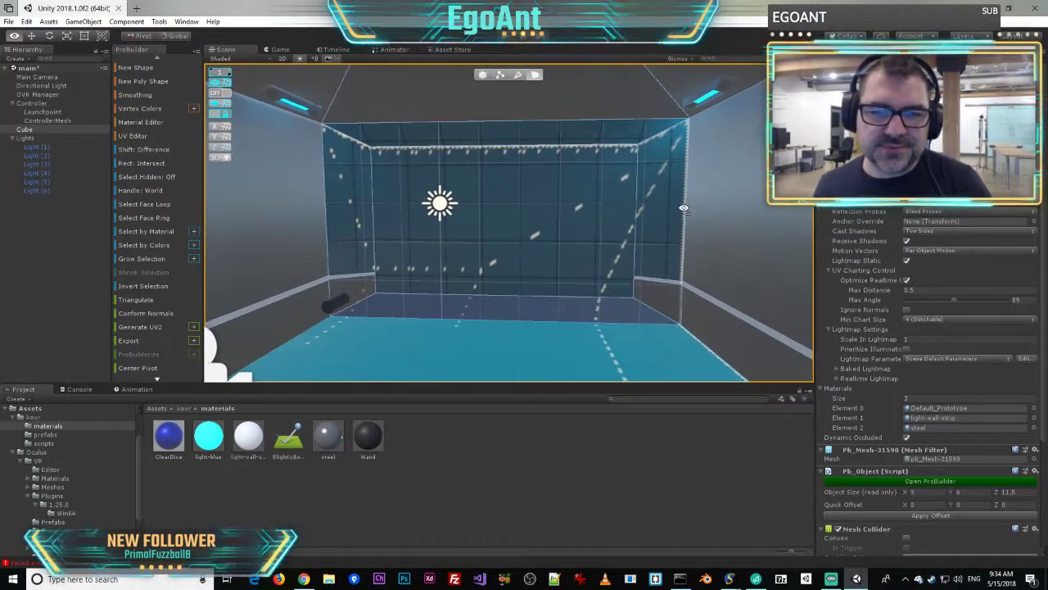
- Create a new material named air-forcefield in the materials folder
right_click(357, 538)
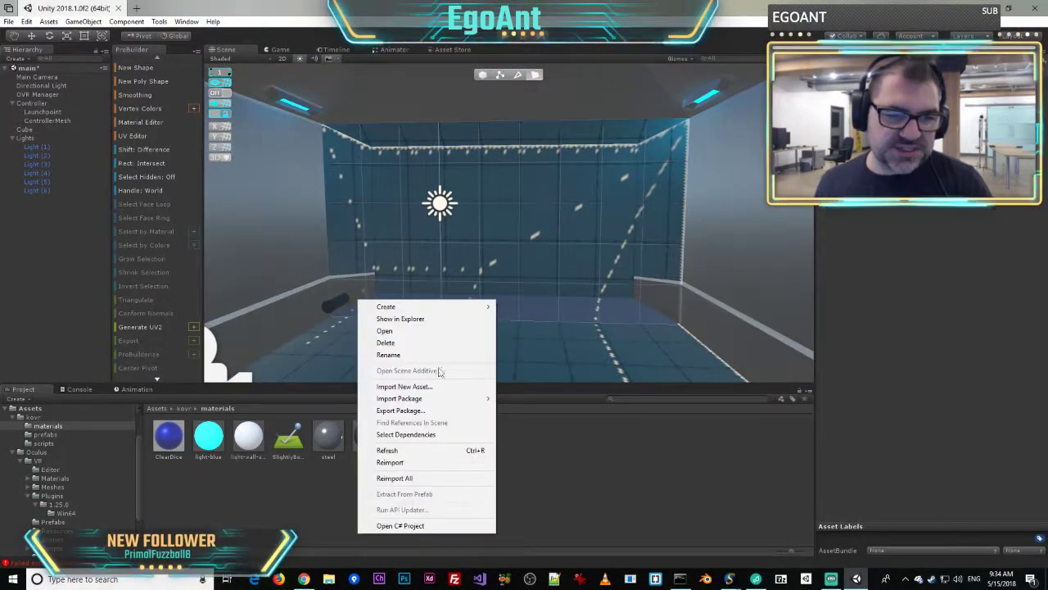
mouse_move(428, 311)
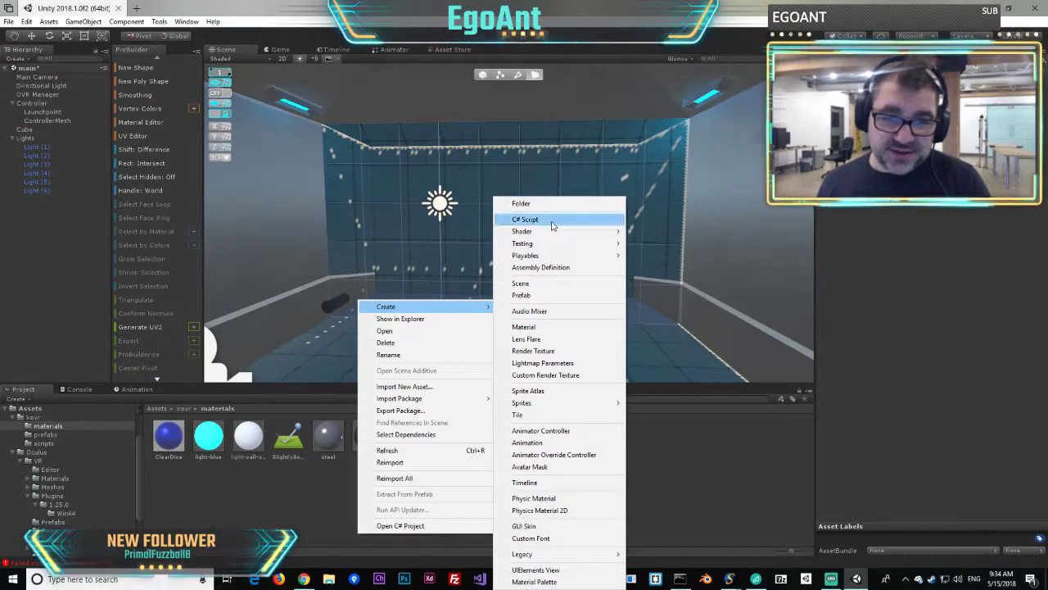
click(547, 327)
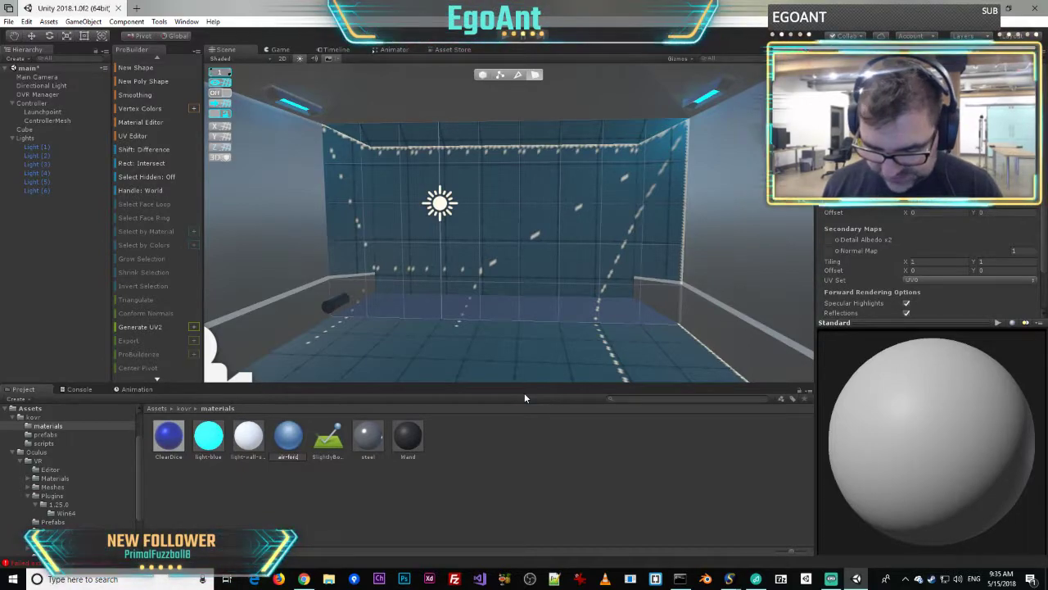
key(Return)
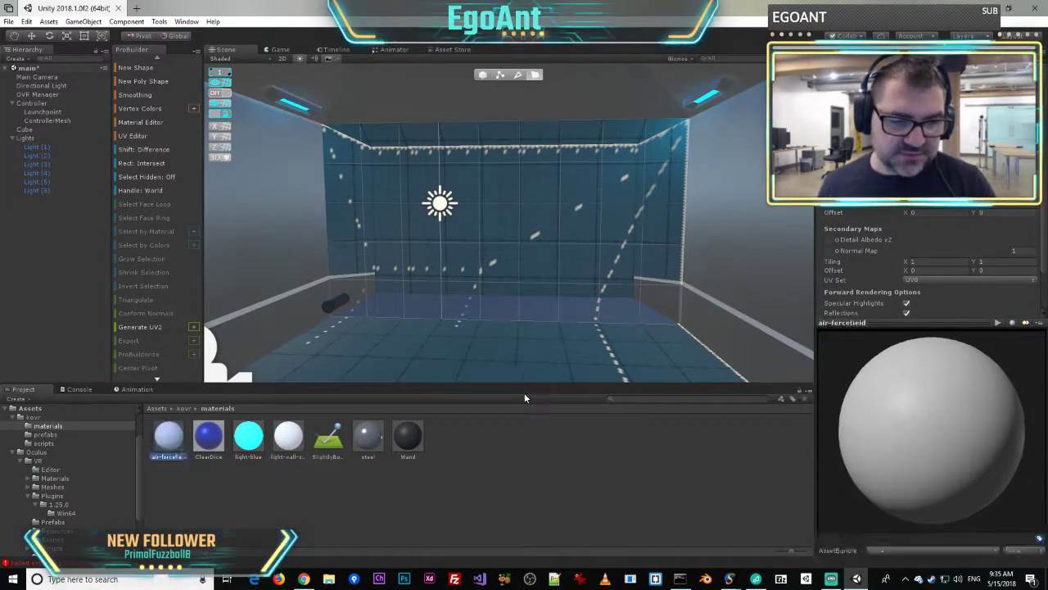
- Set the air-forcefield material's color to a muted purple with RGB 174, 83, 157
click(916, 107)
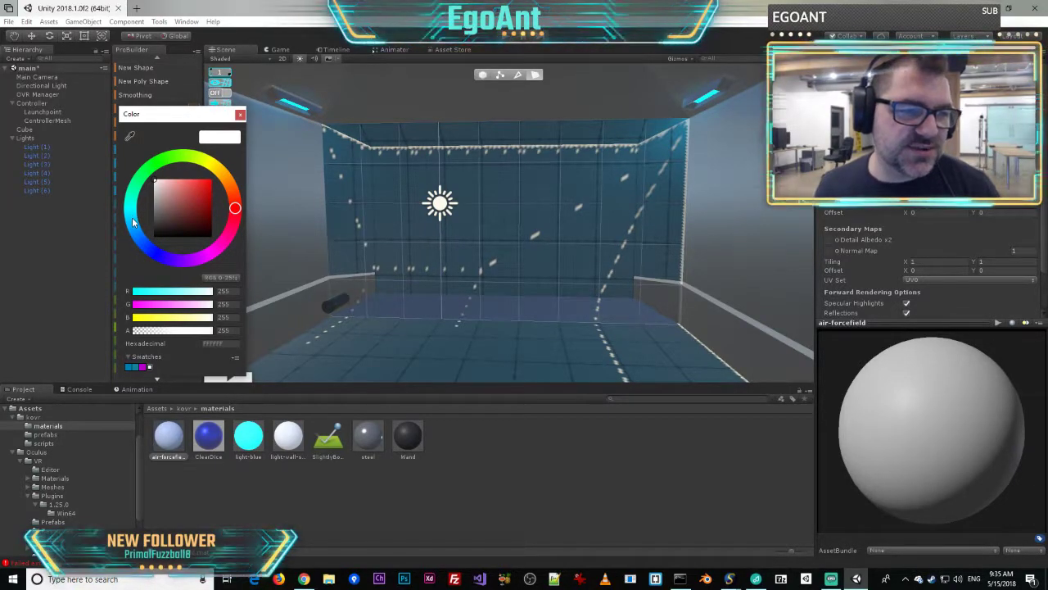
drag(236, 229, 217, 247)
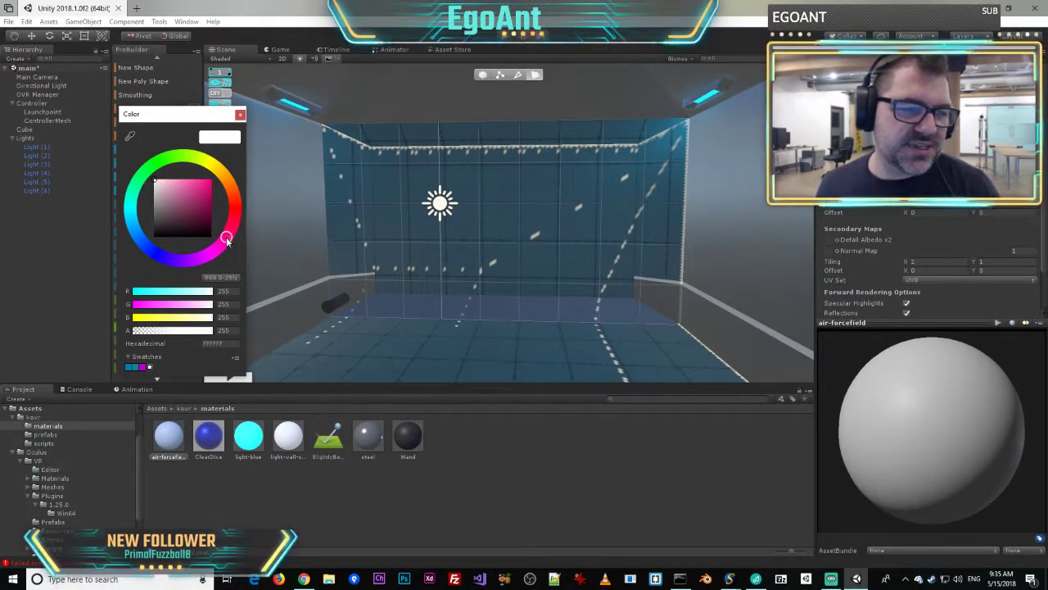
click(176, 194)
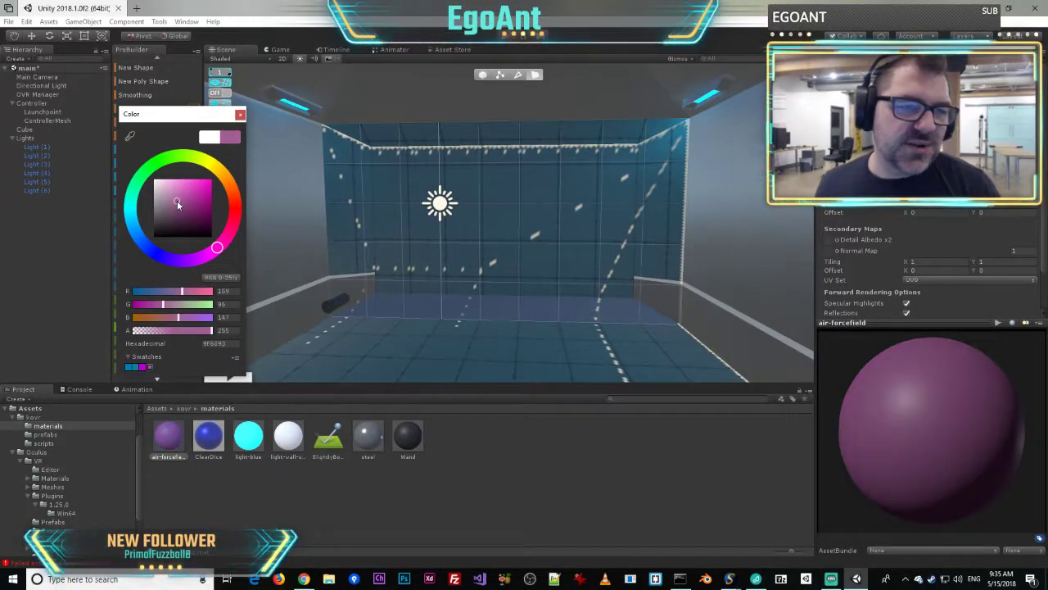
drag(177, 201, 184, 198)
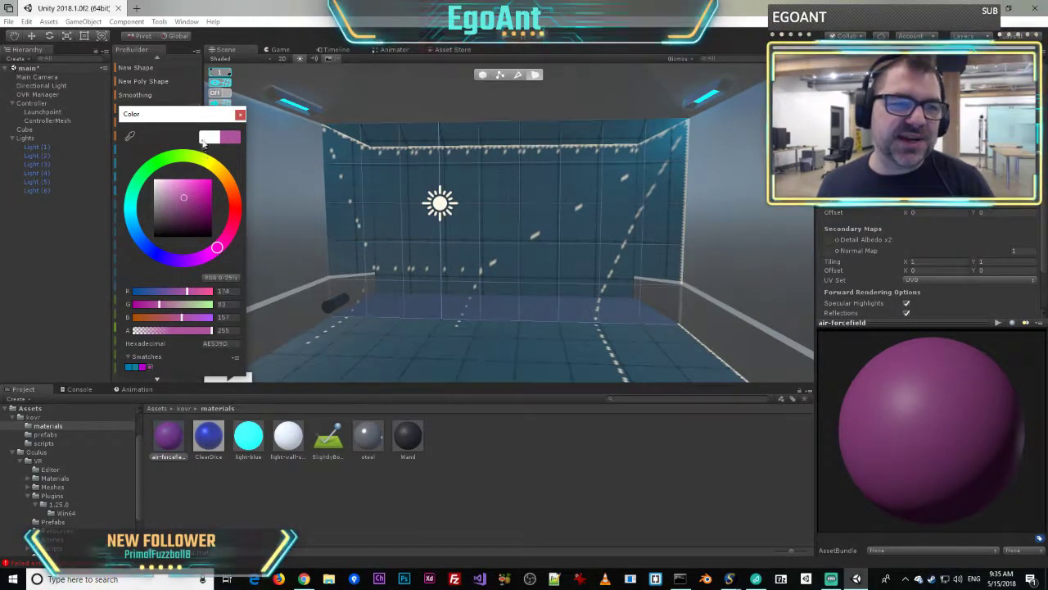
click(240, 115)
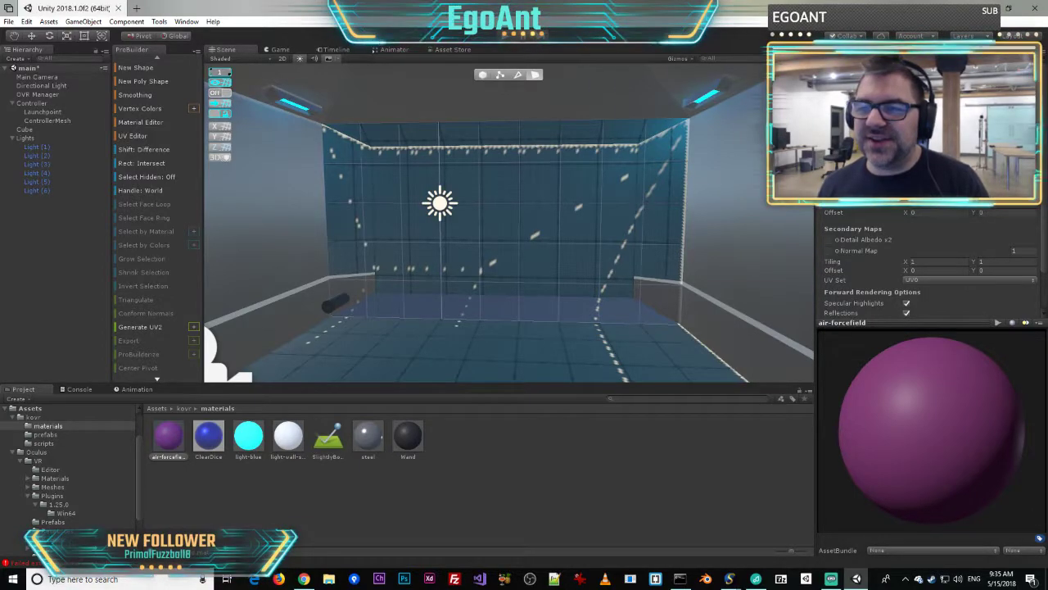
- Make the air-forcefield color semi-transparent by setting its alpha to 136
click(1021, 108)
click(176, 332)
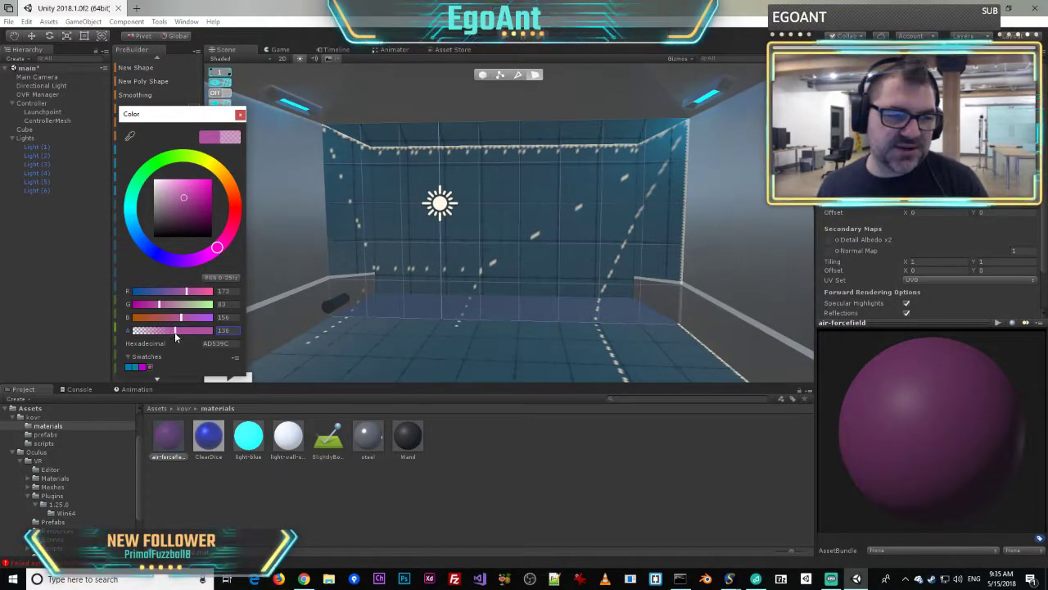
click(240, 115)
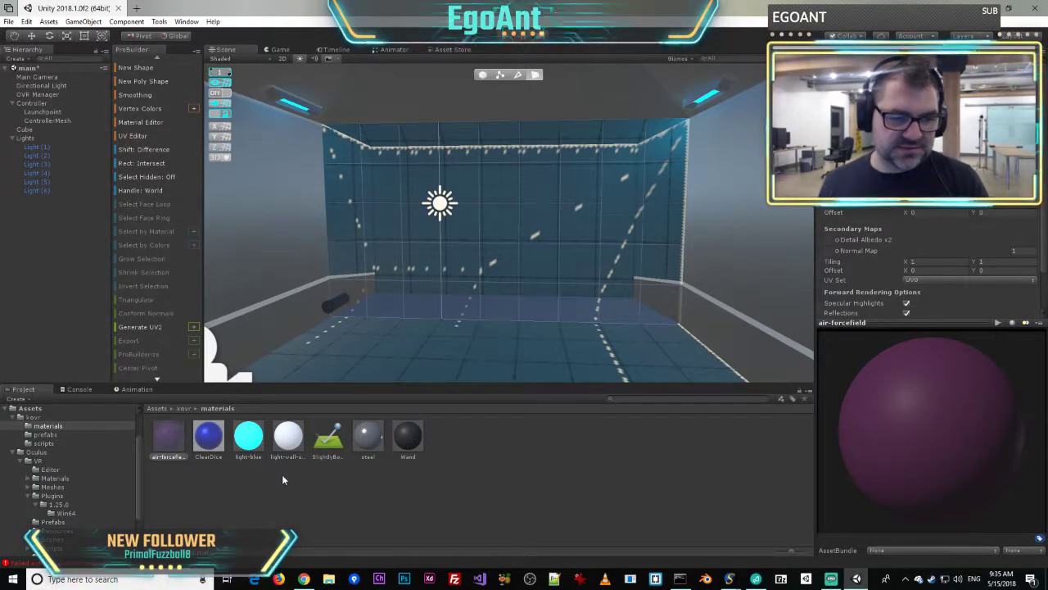
- Assign air-forcefield to the Alt + 5 slot of the default palette in ProBuilder's Material Editor
click(159, 21)
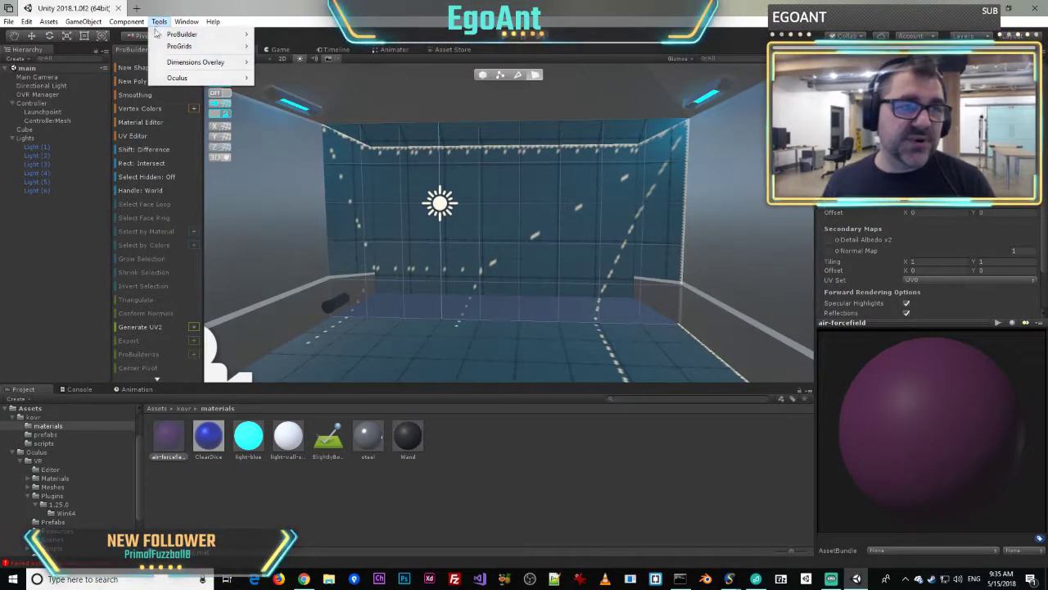
mouse_move(197, 33)
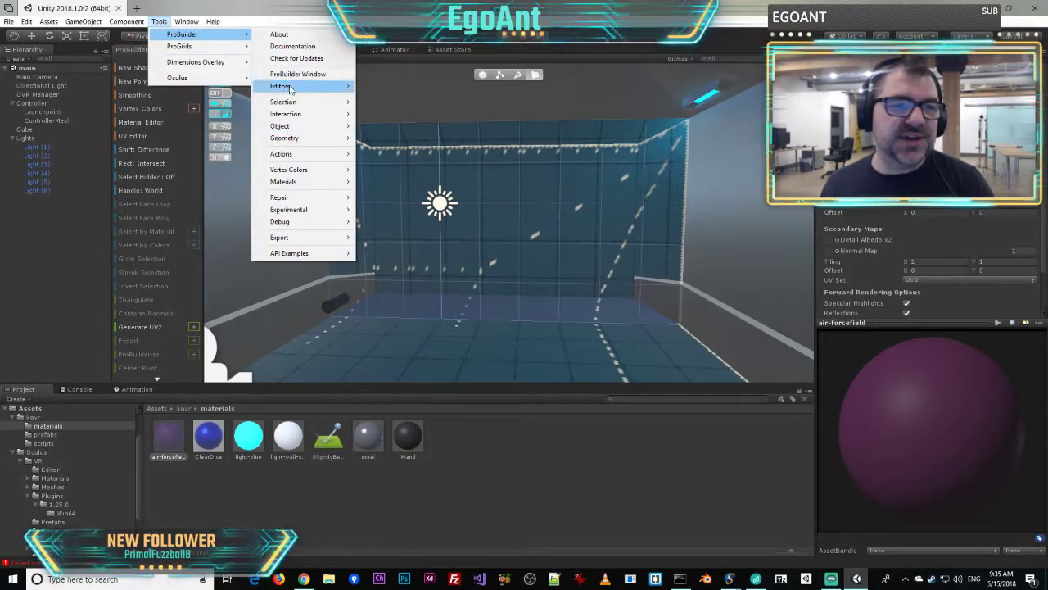
mouse_move(292, 87)
click(407, 109)
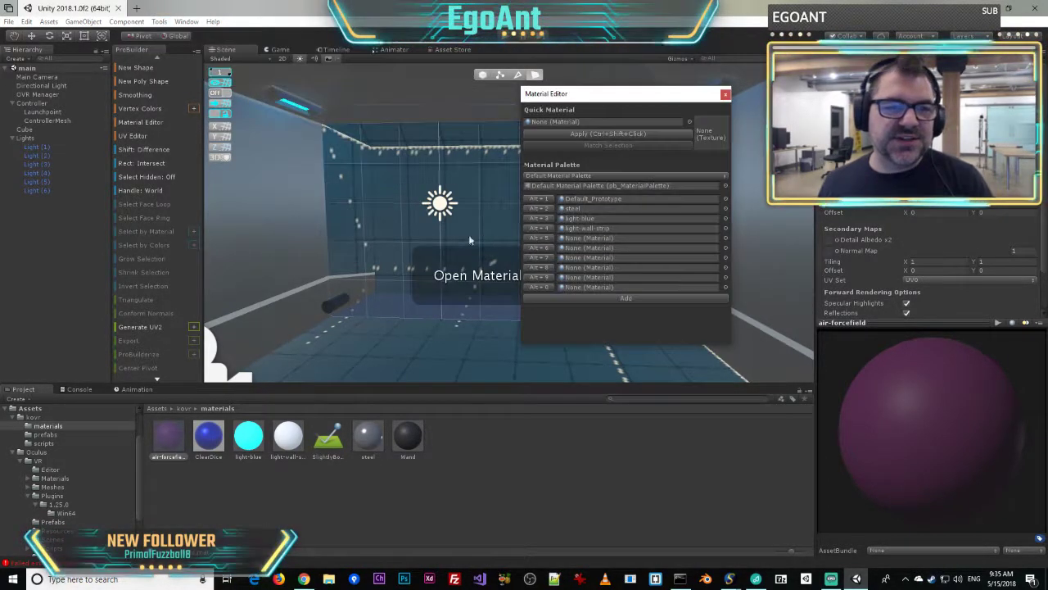
drag(568, 99, 684, 115)
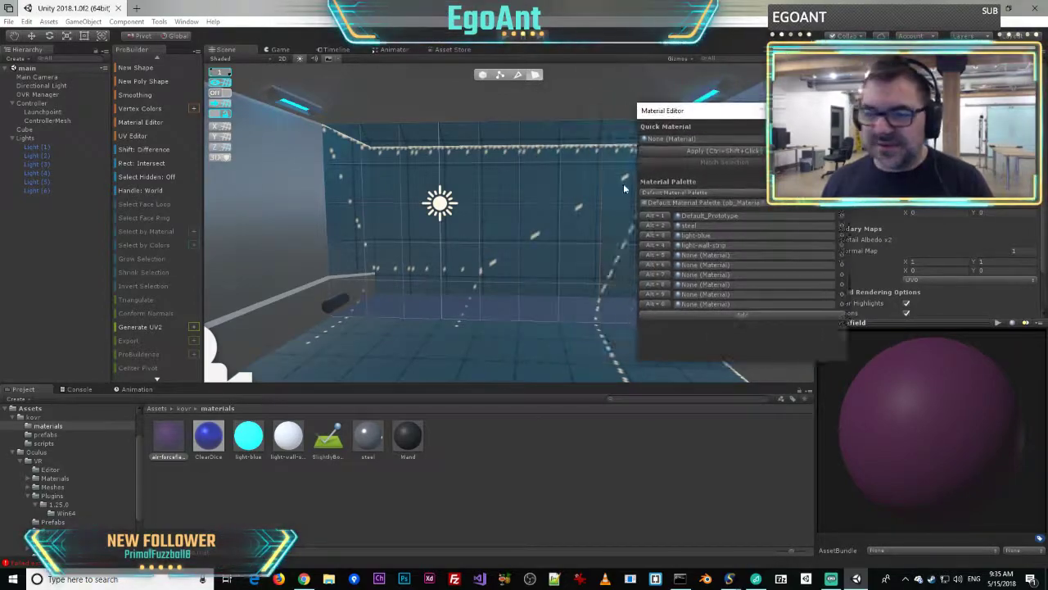
drag(651, 300, 694, 257)
click(836, 111)
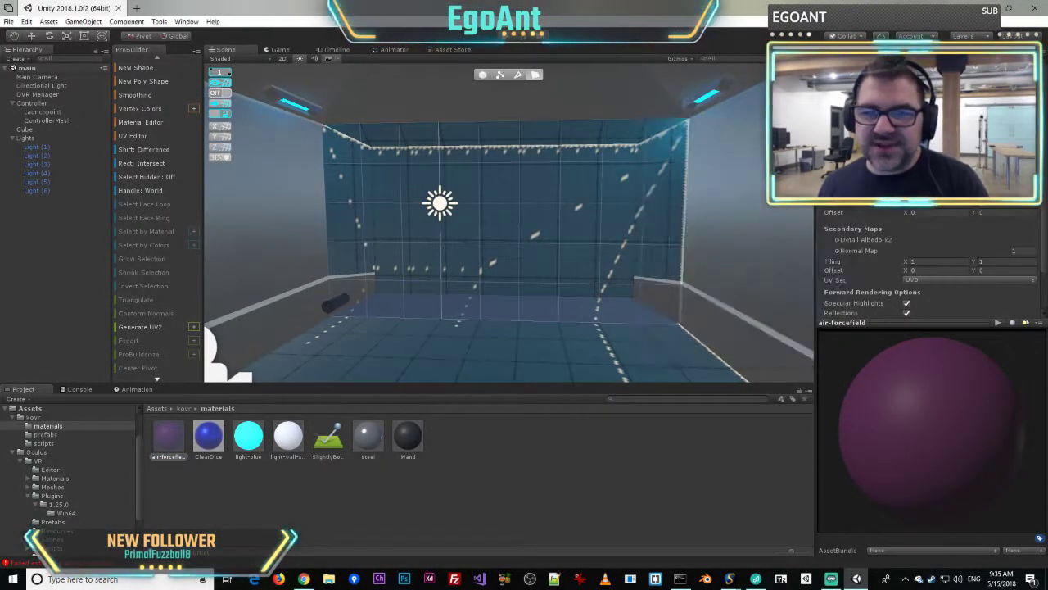
- Select the upper wall faces at the far end of the room and apply the air-forcefield material
click(490, 145)
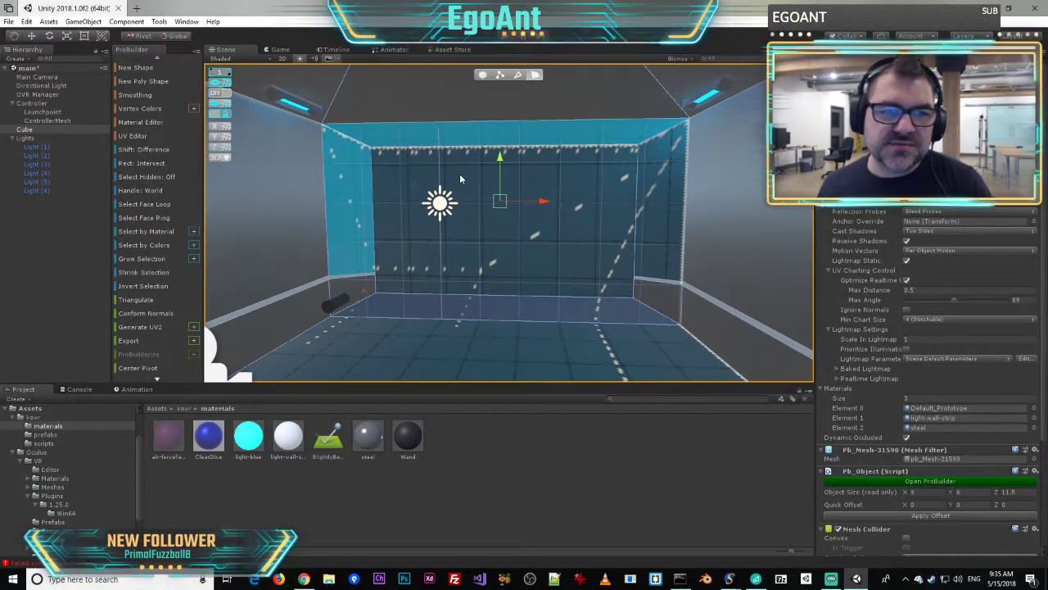
click(460, 179)
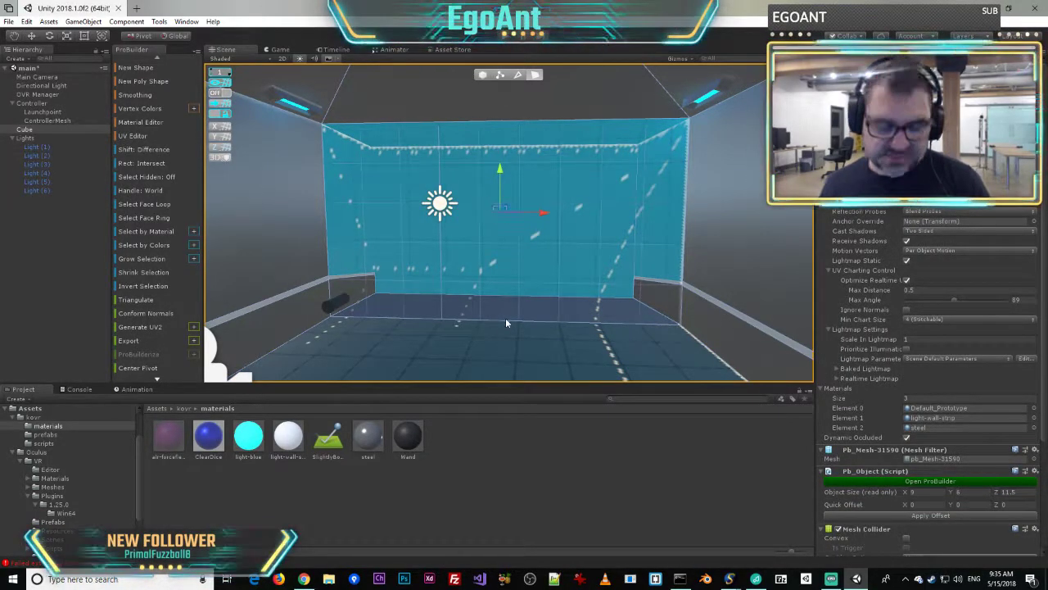
key(alt+5)
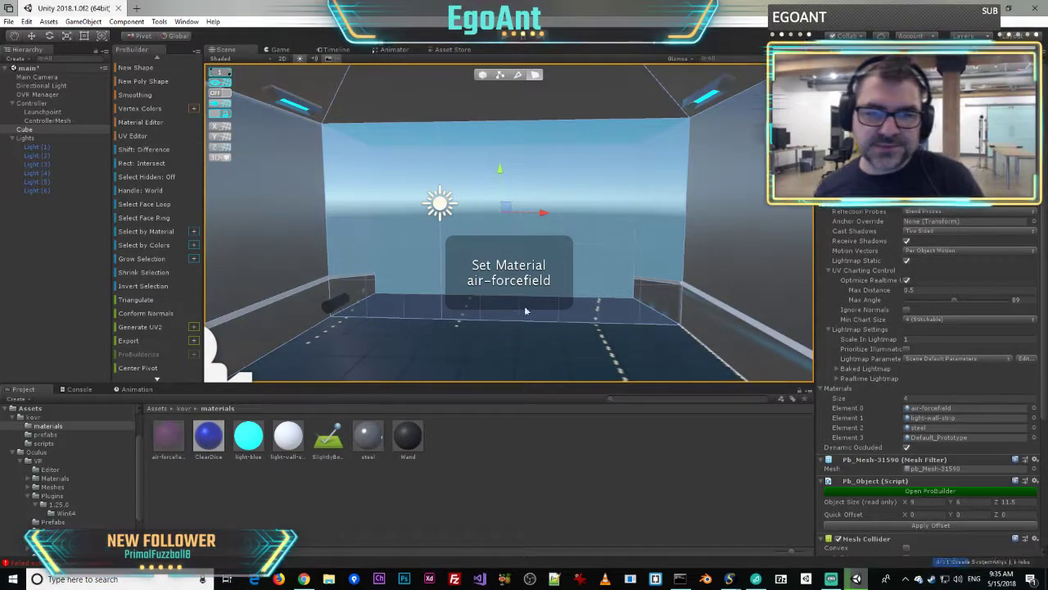
- Examine the translucent air-forcefield wall at the far end of the room from several viewpoints, clearing it from the face selection
click(573, 346)
right_drag(572, 353, 567, 330)
key(w)
key(s)
key(w)
key(w)
key(s)
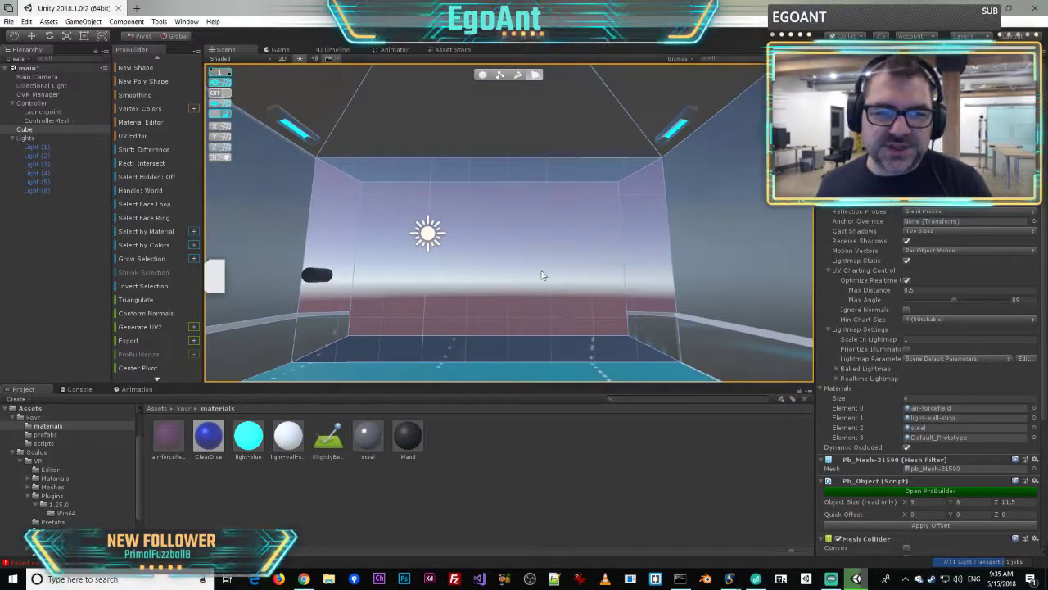
right_drag(497, 271, 524, 303)
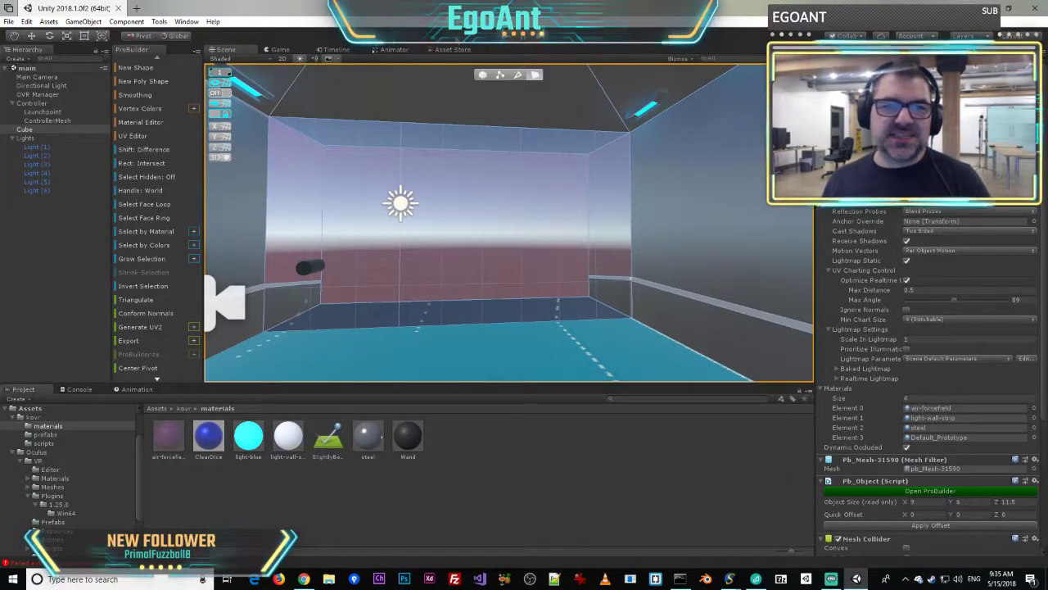
- Search the Asset Store for "space skybox" and limit the results to free assets
click(464, 48)
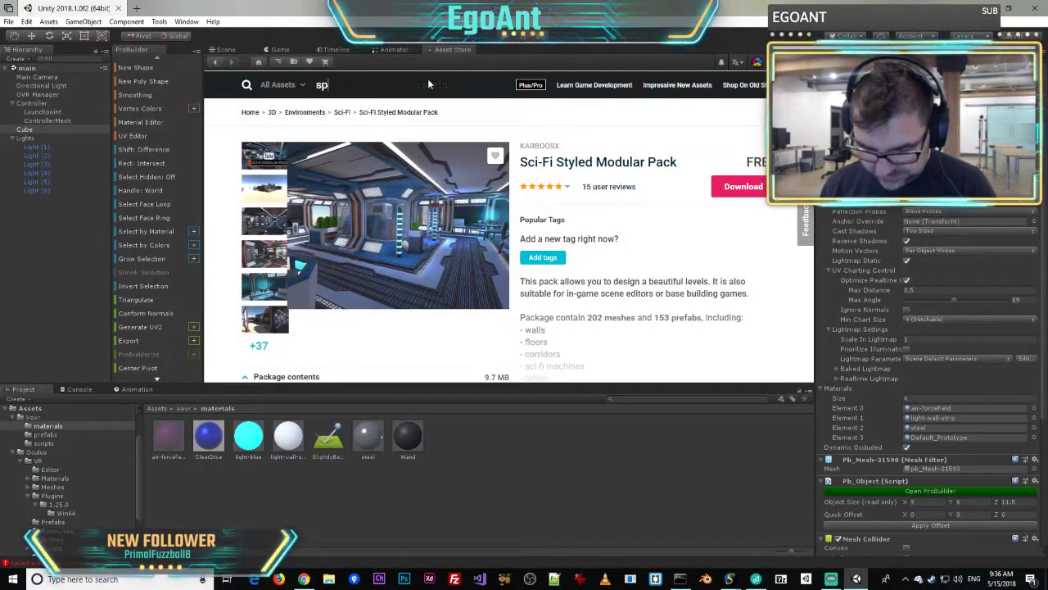
text(space skybox)
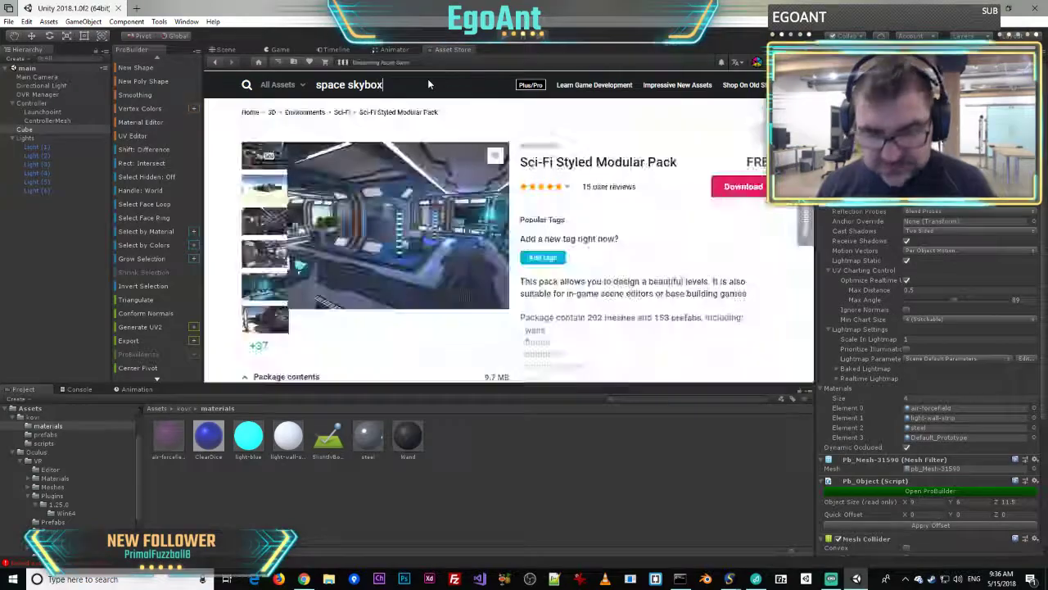
key(Return)
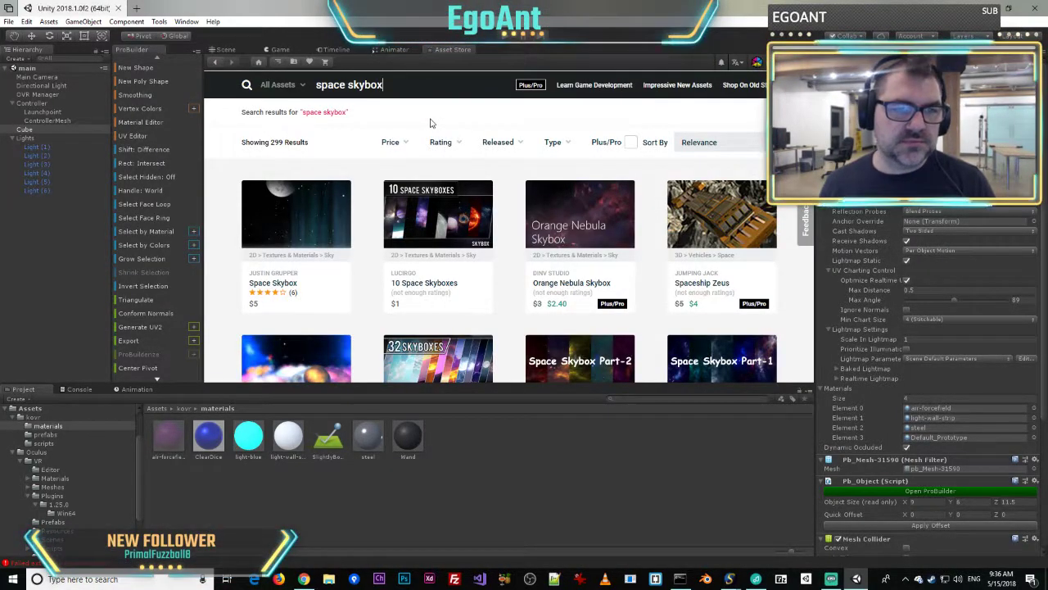
click(394, 143)
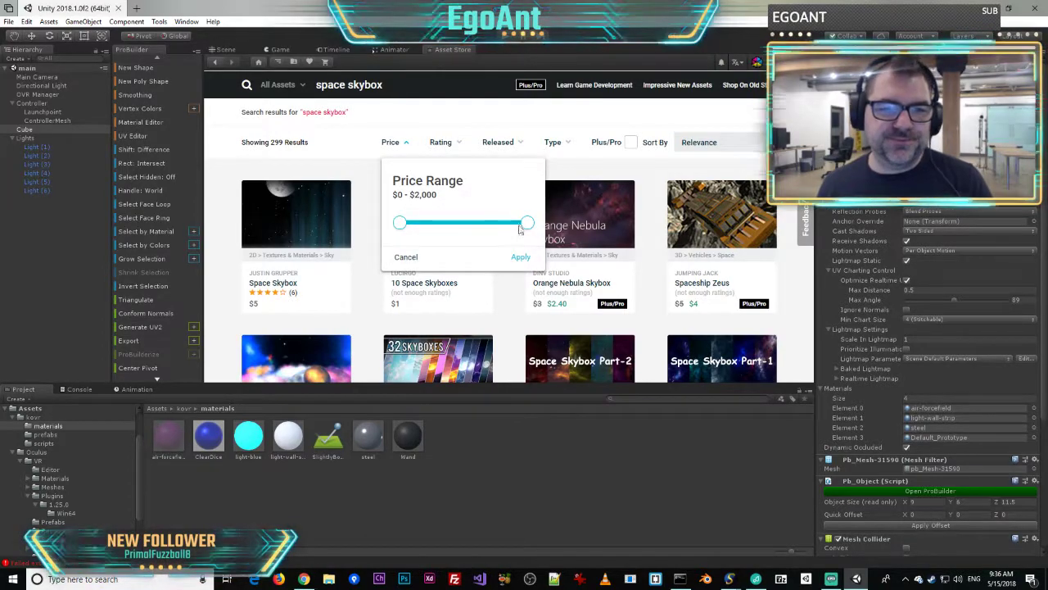
drag(526, 223, 401, 224)
click(520, 256)
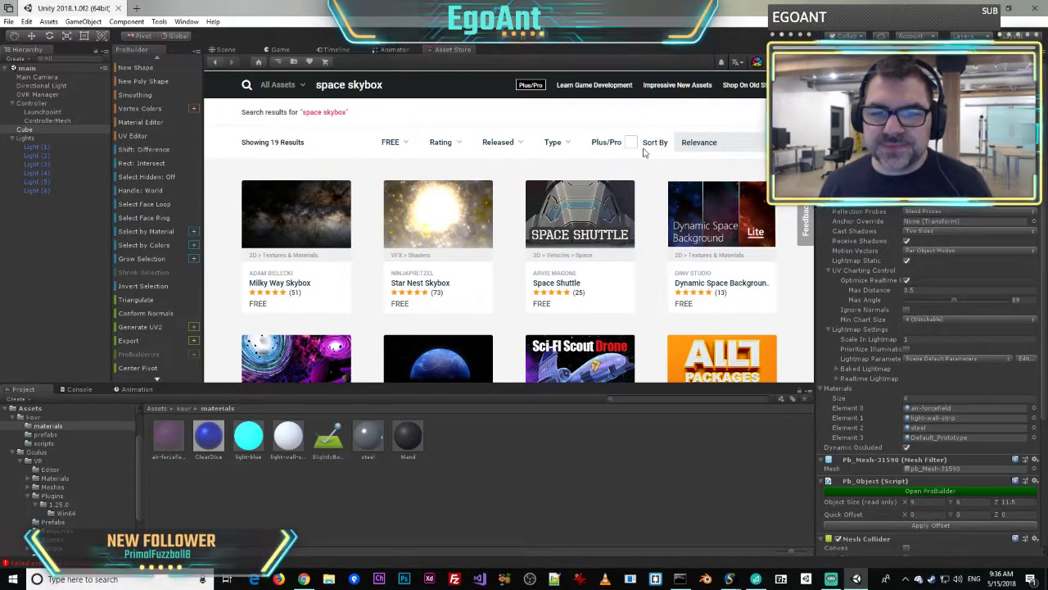
- Open the Dynamic Space Background Lite asset page, look through its details and reviews, and download the package
click(731, 284)
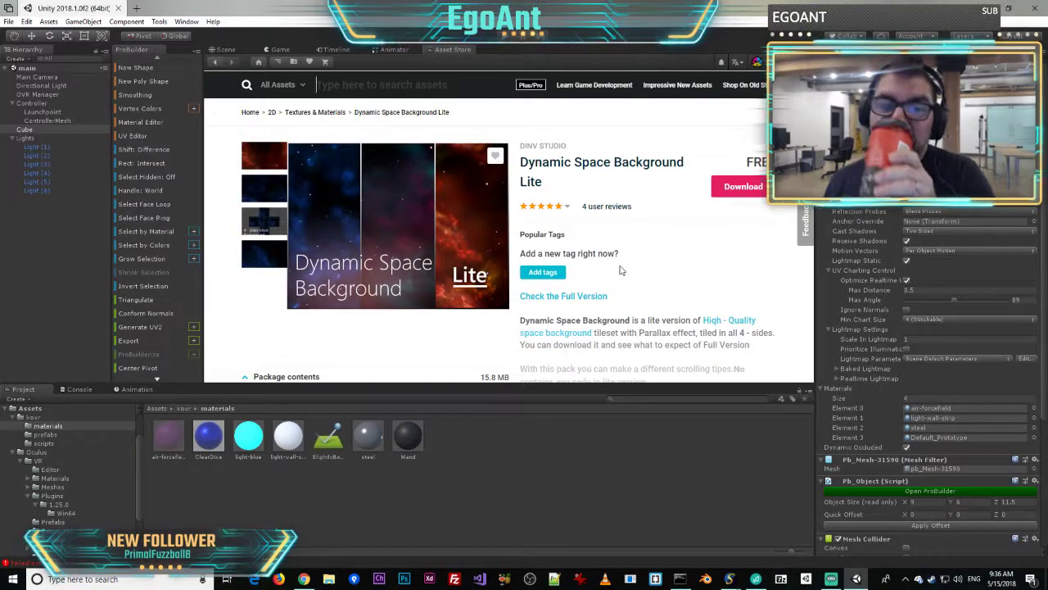
scroll(667, 230, down, 2)
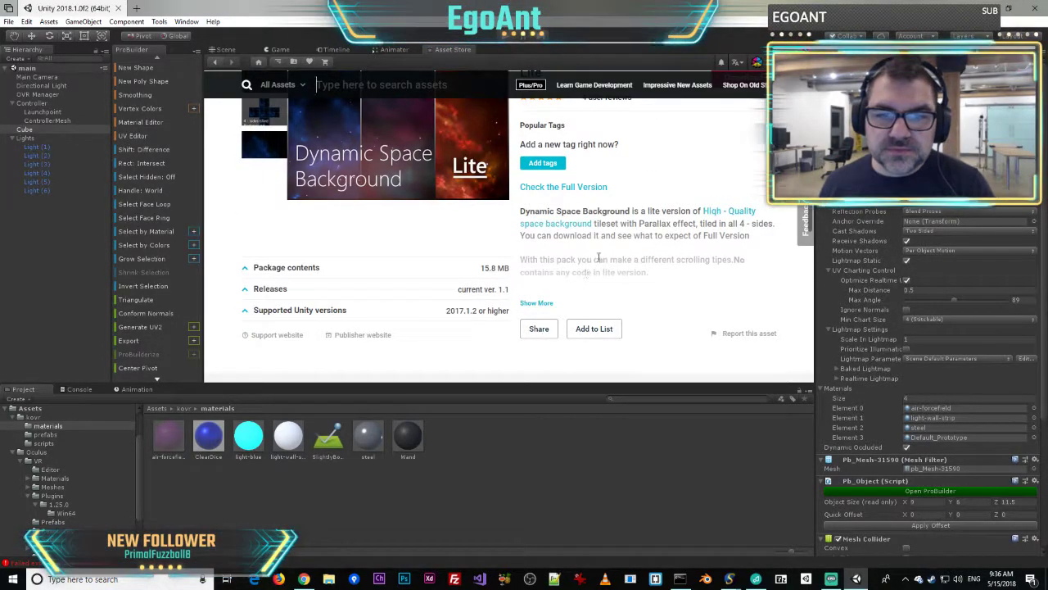
scroll(624, 241, down, 8)
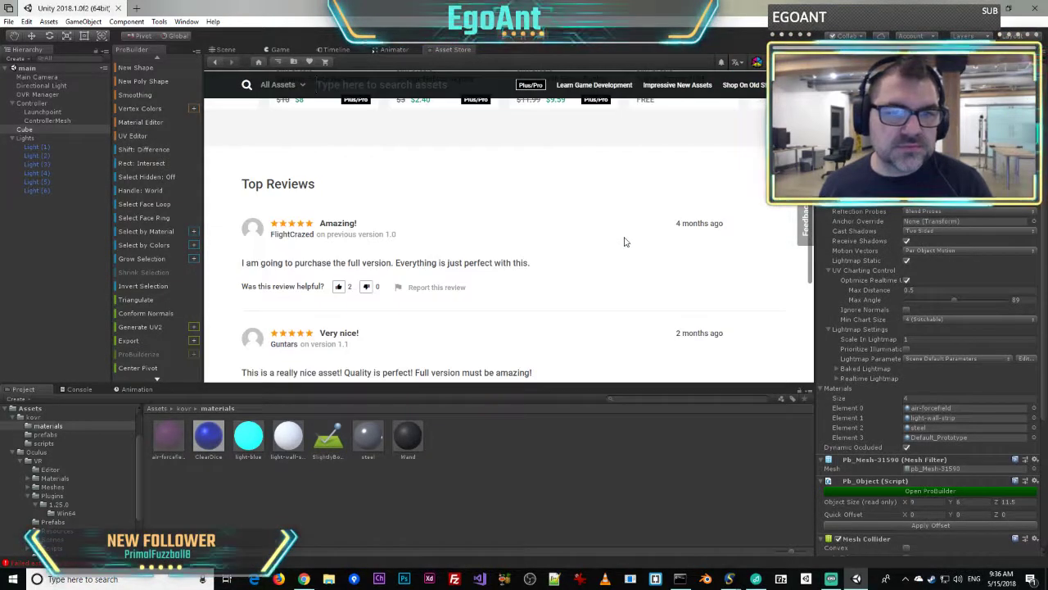
scroll(503, 303, up, 10)
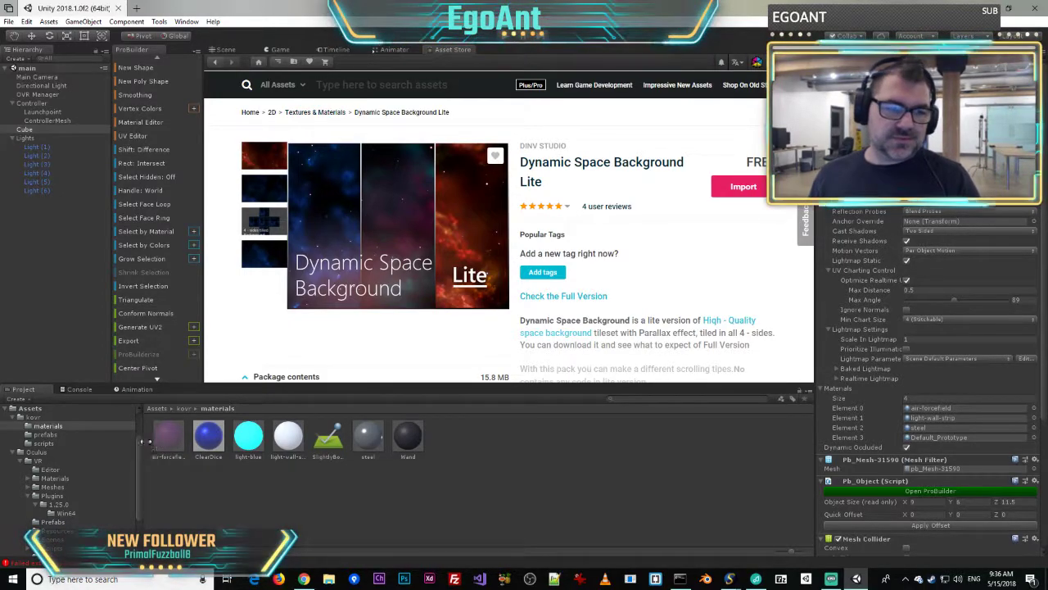
- Increase the air-forcefield material's smoothness for a tighter highlight and return to the scene view
click(168, 435)
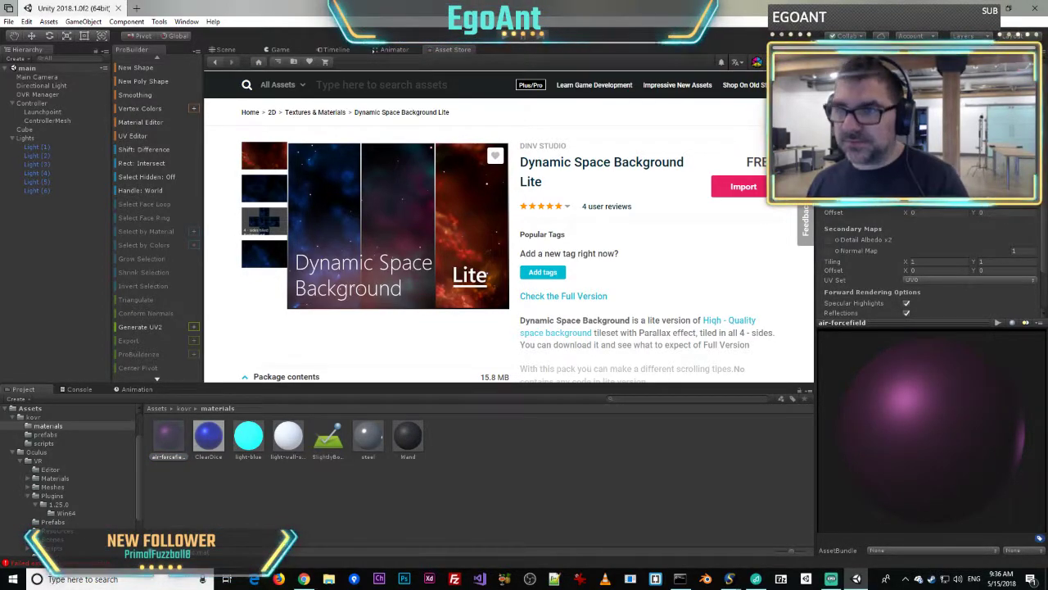
drag(954, 129, 995, 128)
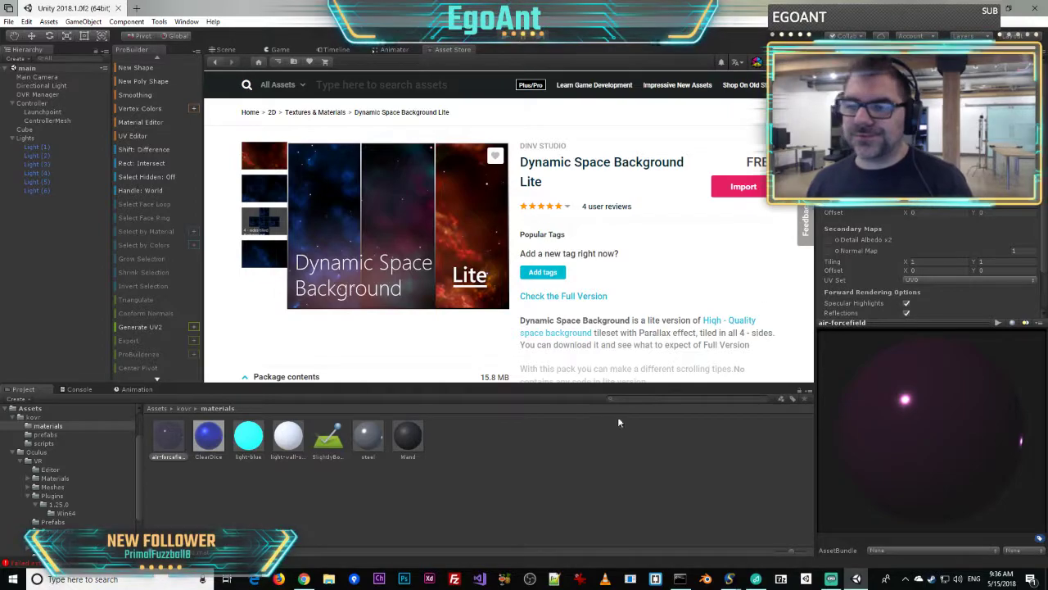
click(231, 49)
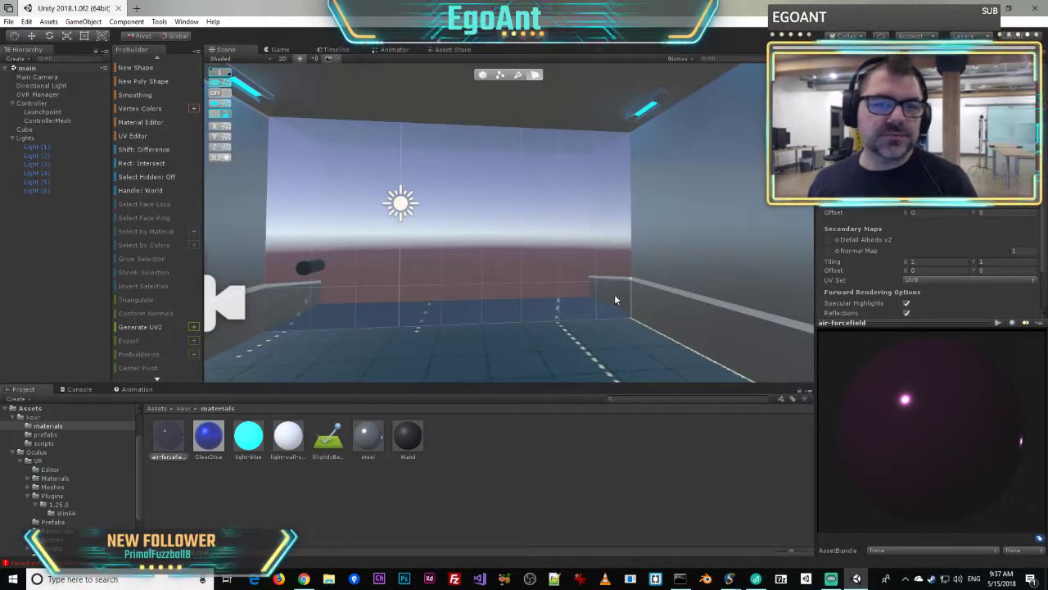
- Go to the project's root Assets folder and import the downloaded Dynamic Space Background Lite package from the Asset Store
click(158, 408)
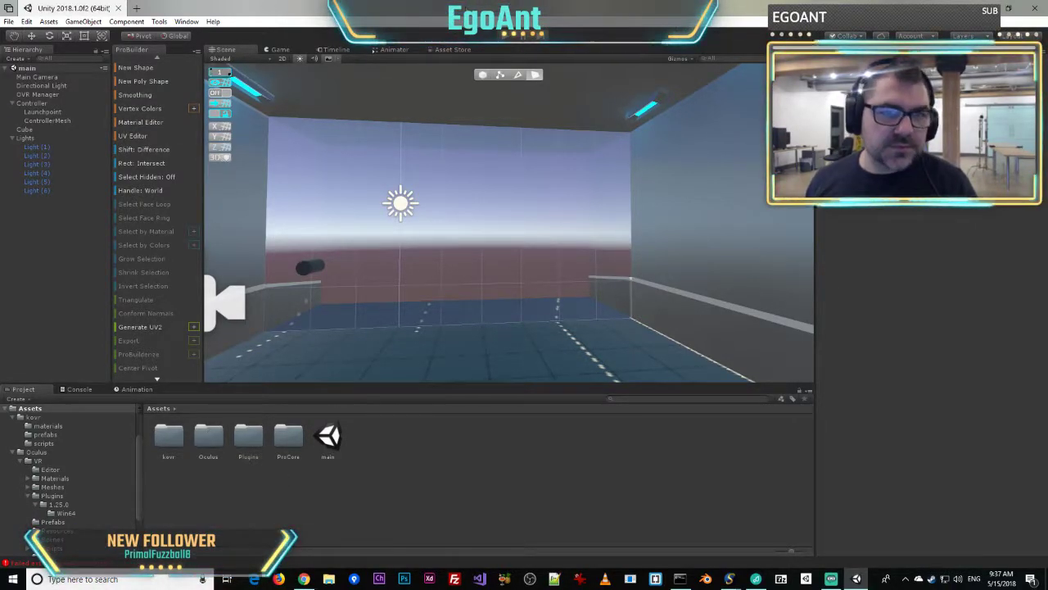
click(452, 50)
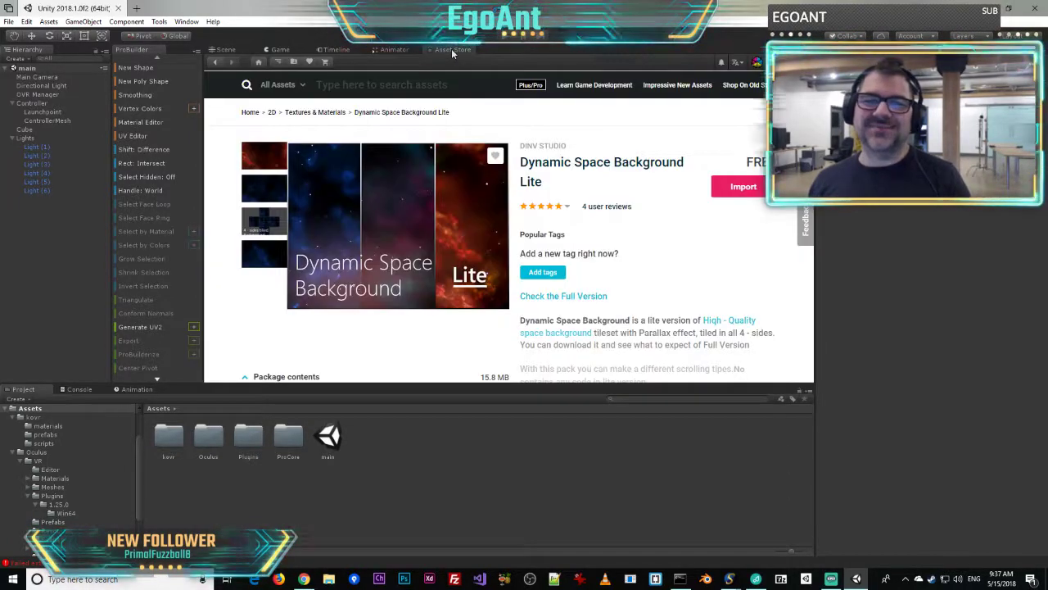
click(741, 188)
click(666, 244)
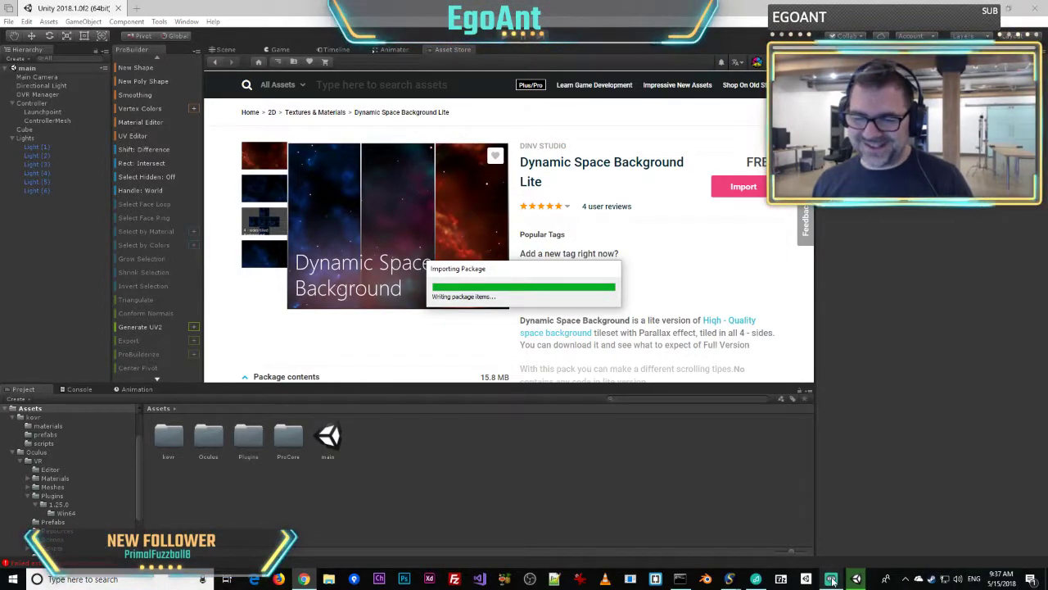
click(755, 579)
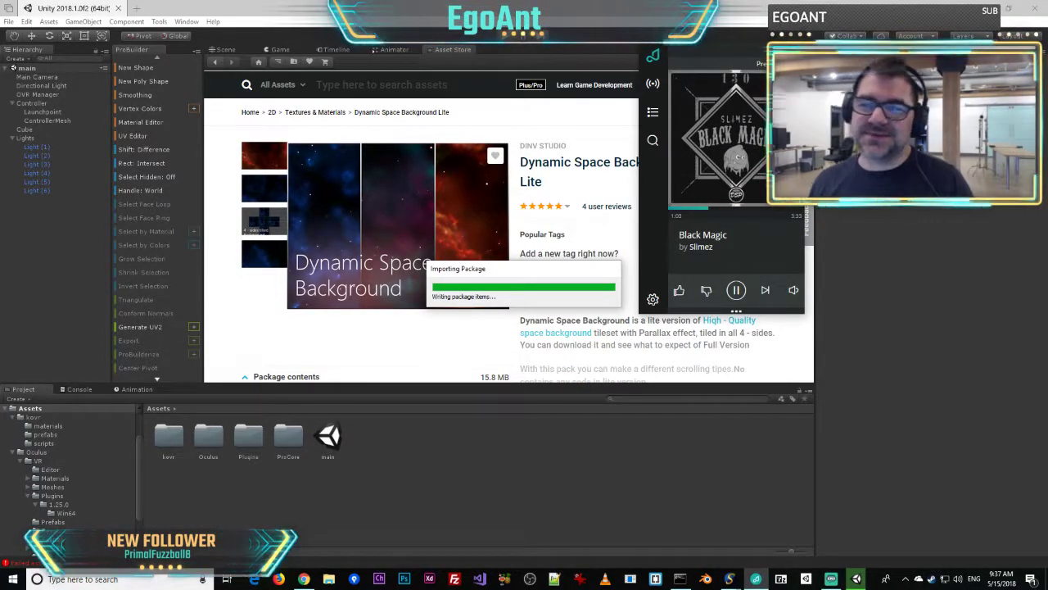
click(755, 579)
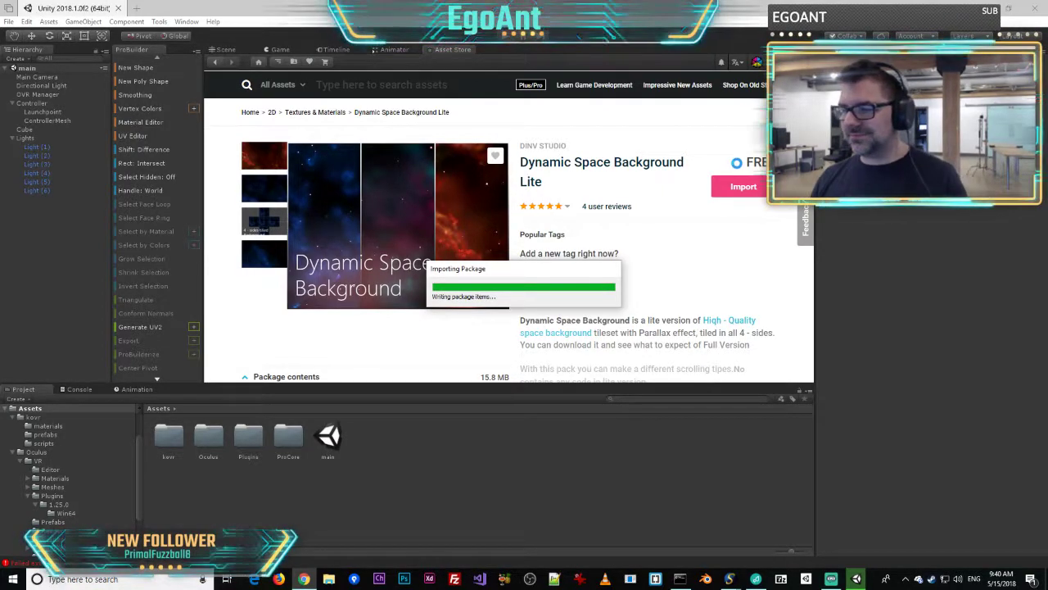
- Force the Unity Editor process to end from Task Manager, closing Task Manager when done
key(ctrl+shift+Escape)
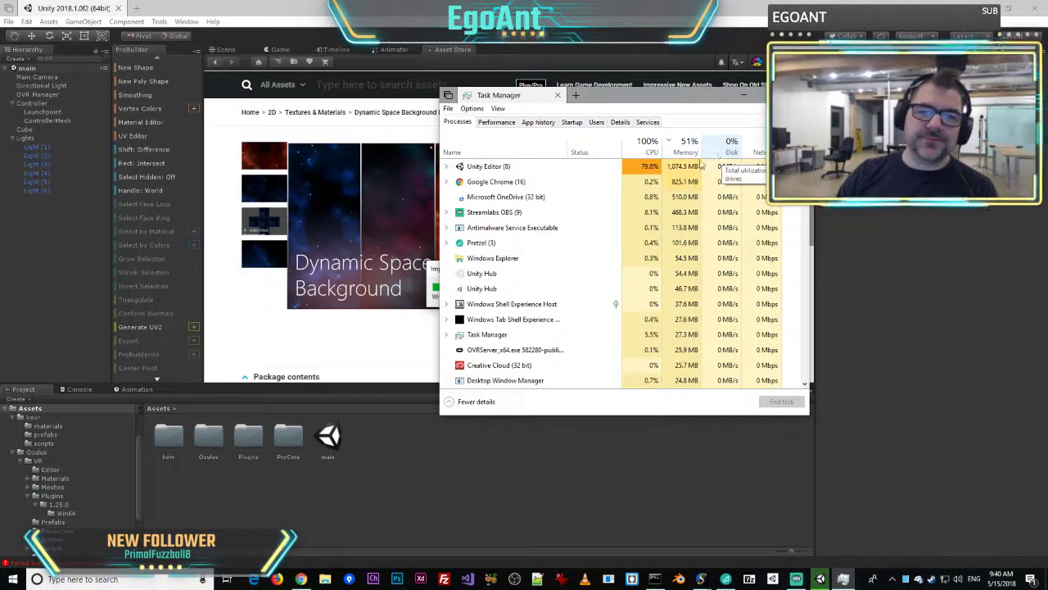
click(513, 169)
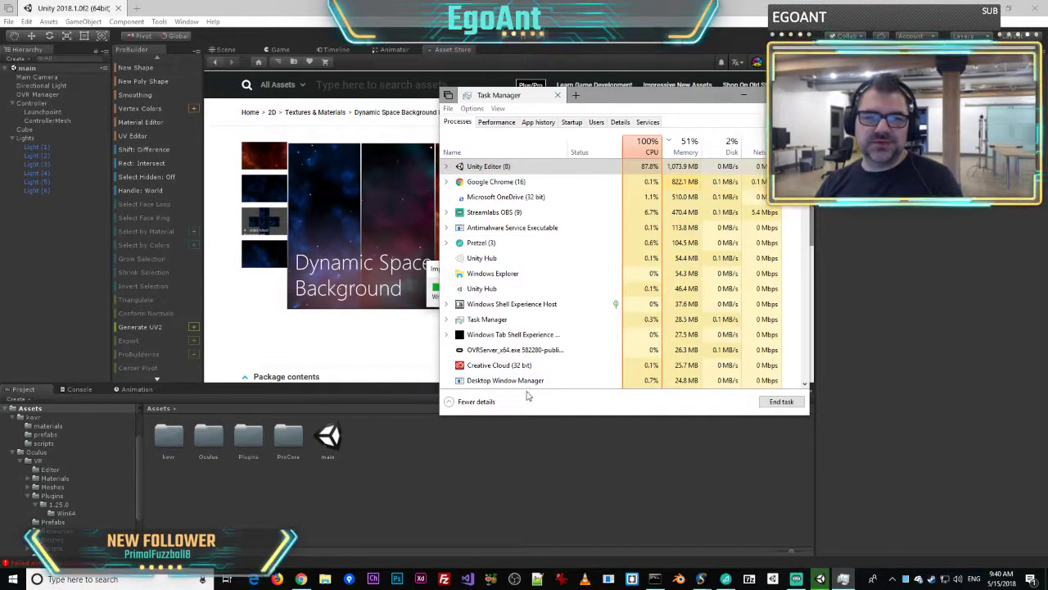
click(782, 402)
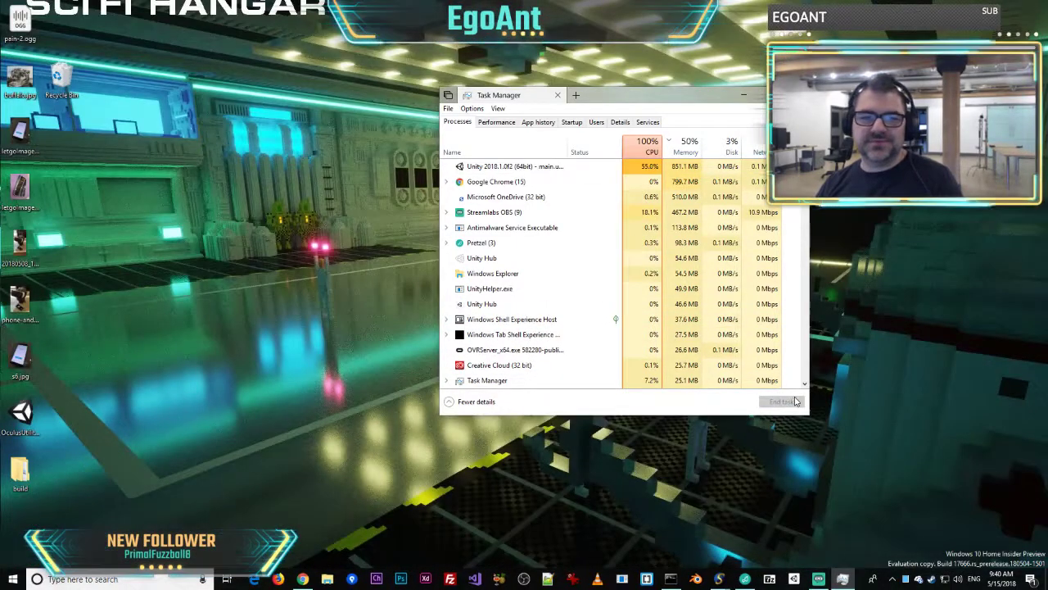
click(796, 95)
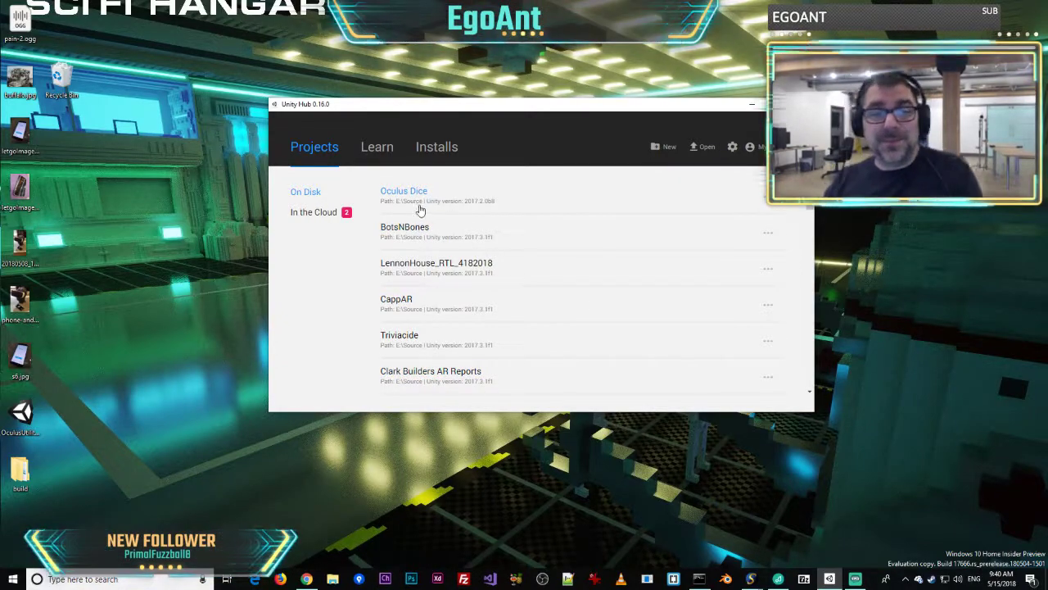
- Reopen the Oculus Dice project from Unity Hub with Unity version 2018.1.0f2 and the current build target
click(768, 197)
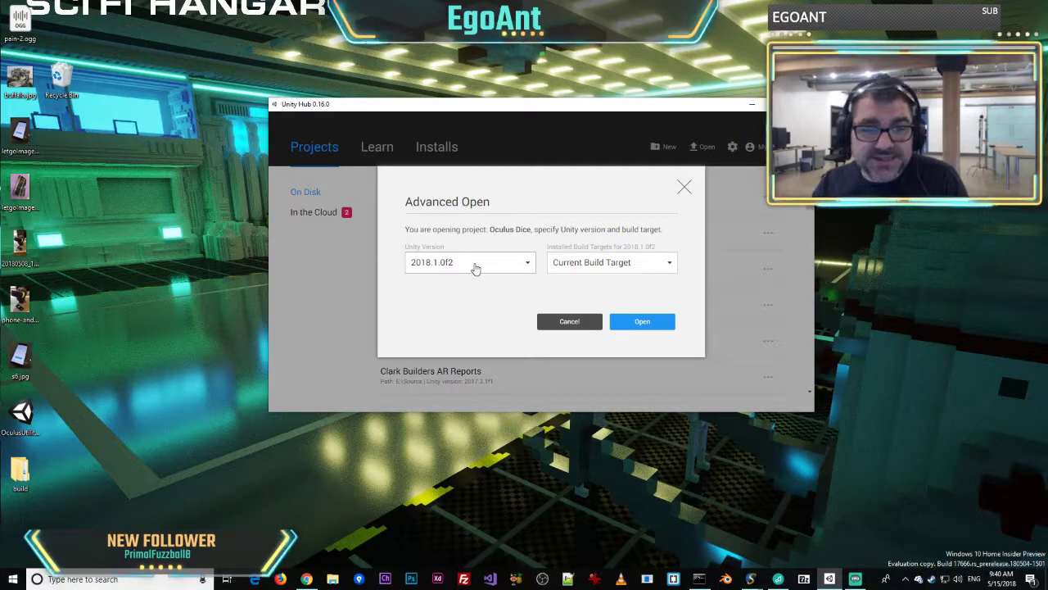
click(673, 323)
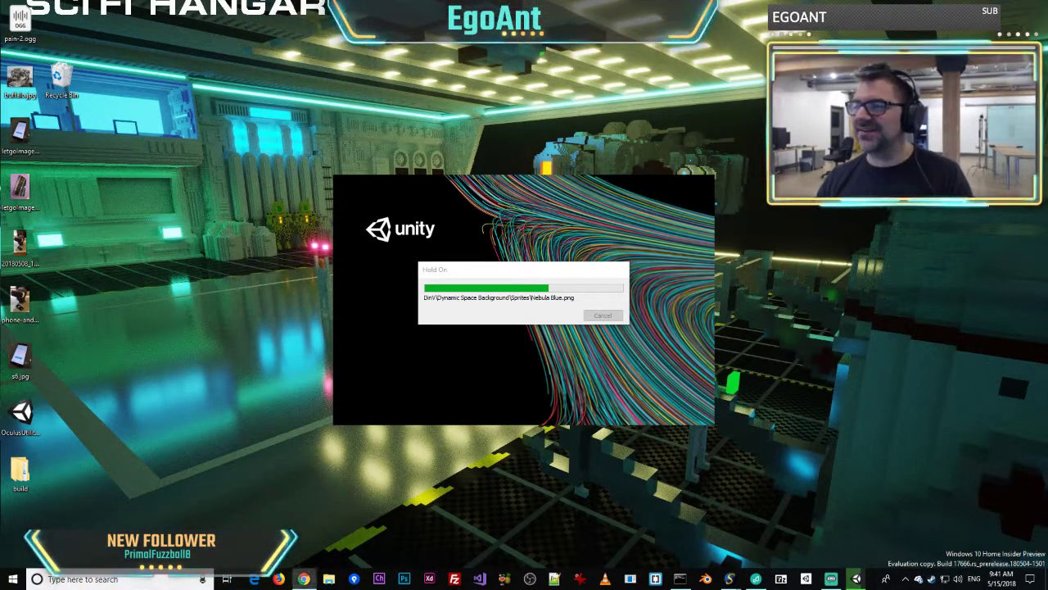
- Switch to Chrome, search Google for "fishing game in space" and show the image results
click(304, 578)
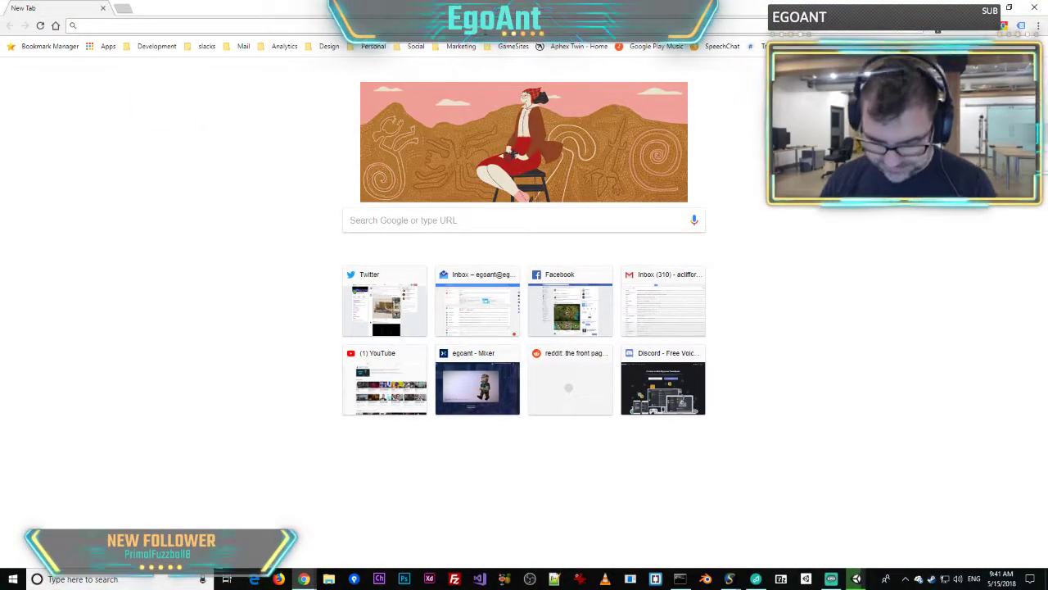
text(fishing game)
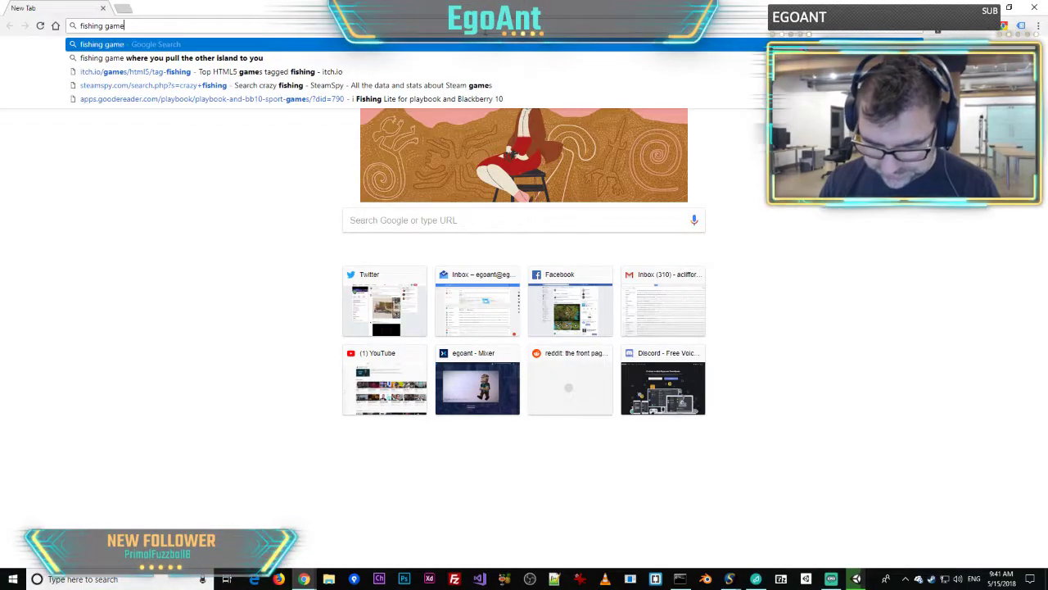
text( in space)
key(Return)
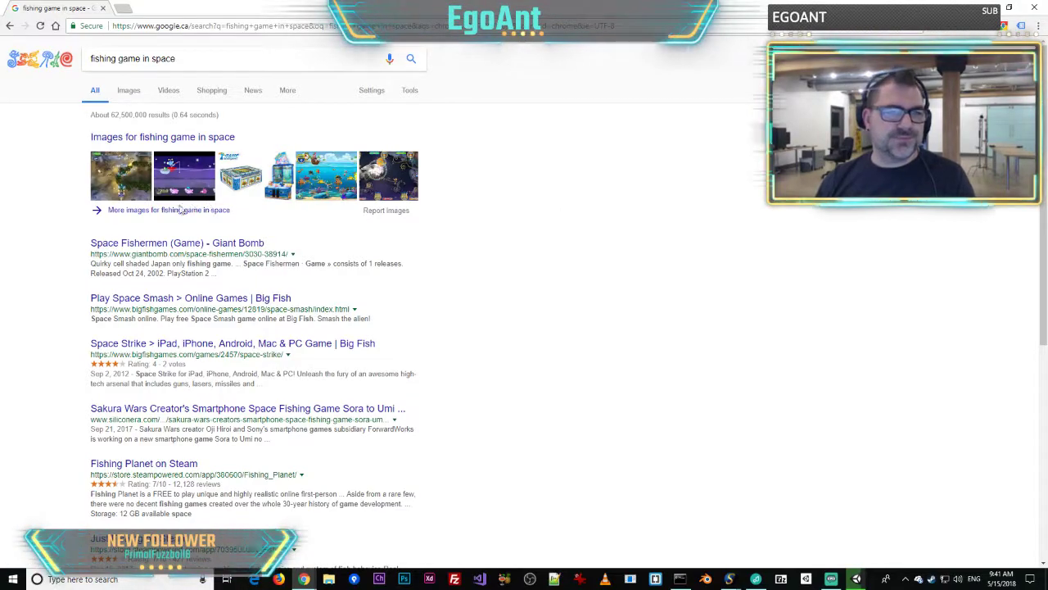
click(151, 137)
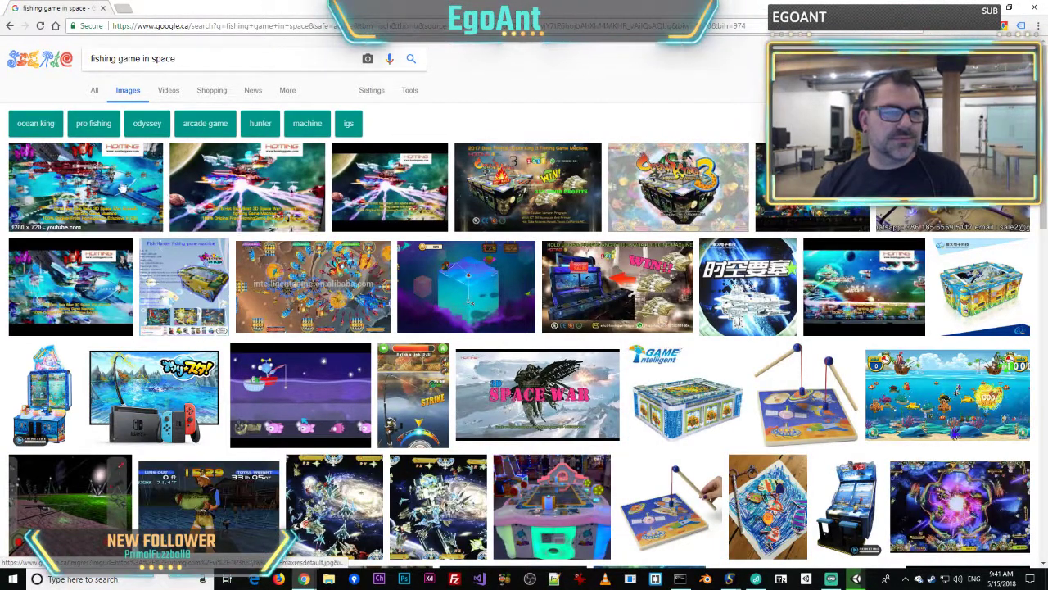
- Browse the image results, previewing the Space War fishing machine, the Rule with an Iron Fish and the SEGA Bass Fishing pictures
click(82, 186)
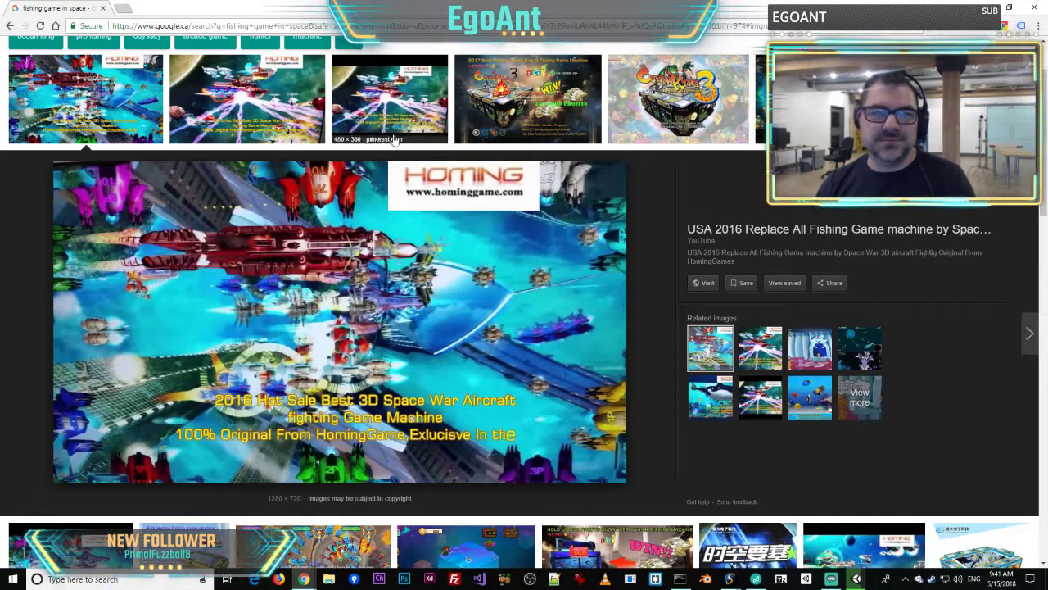
scroll(471, 369, down, 3)
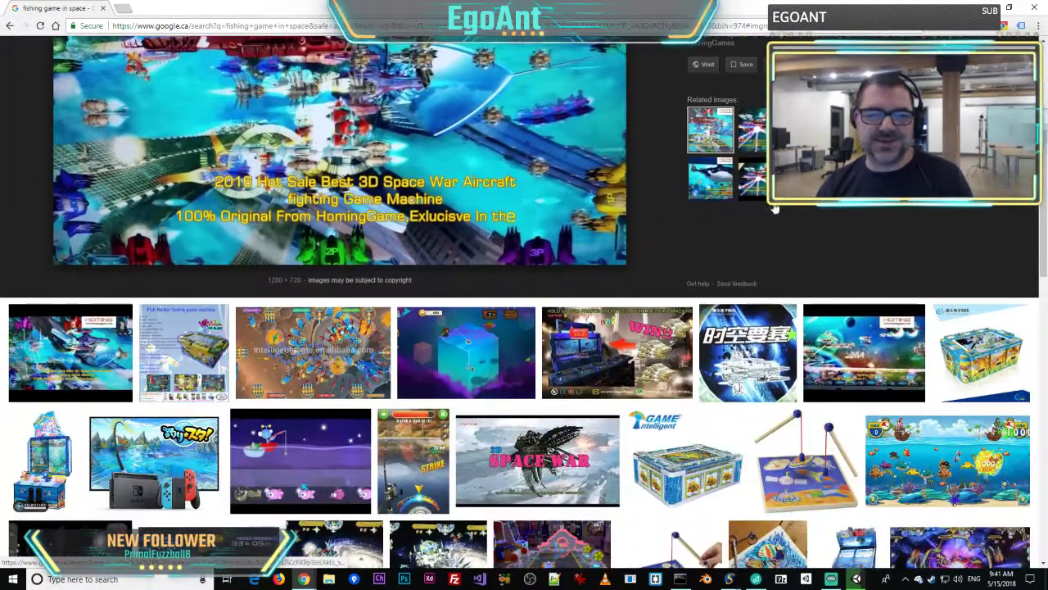
scroll(573, 245, down, 1)
click(463, 250)
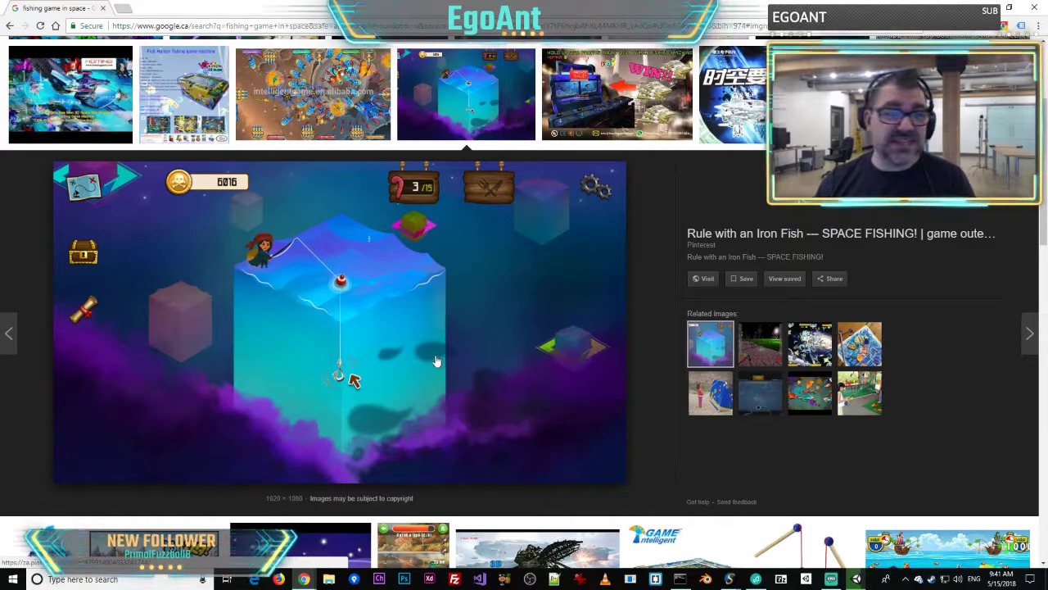
scroll(429, 357, up, 3)
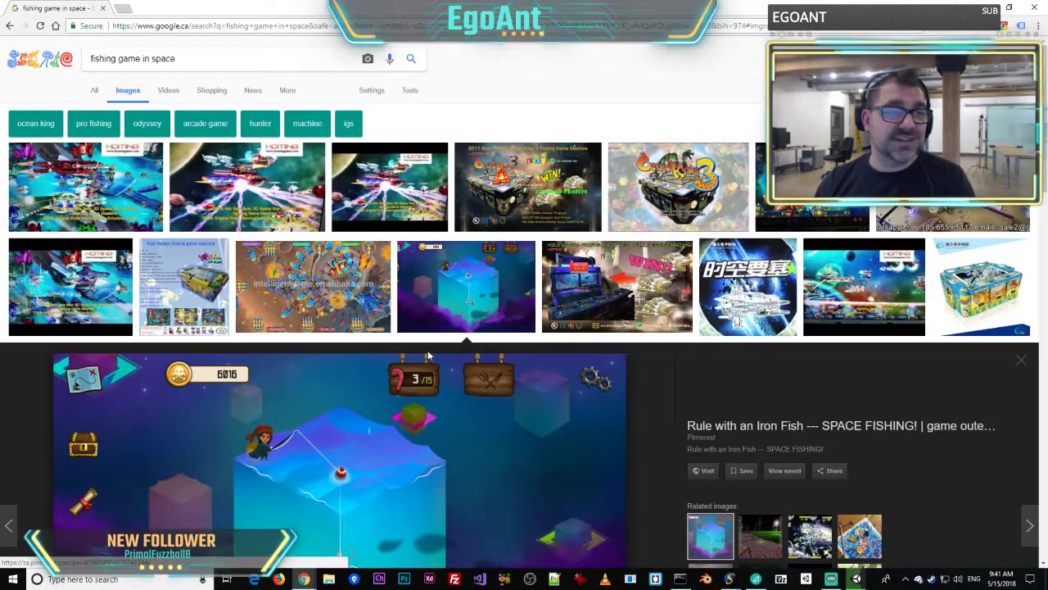
scroll(429, 360, down, 6)
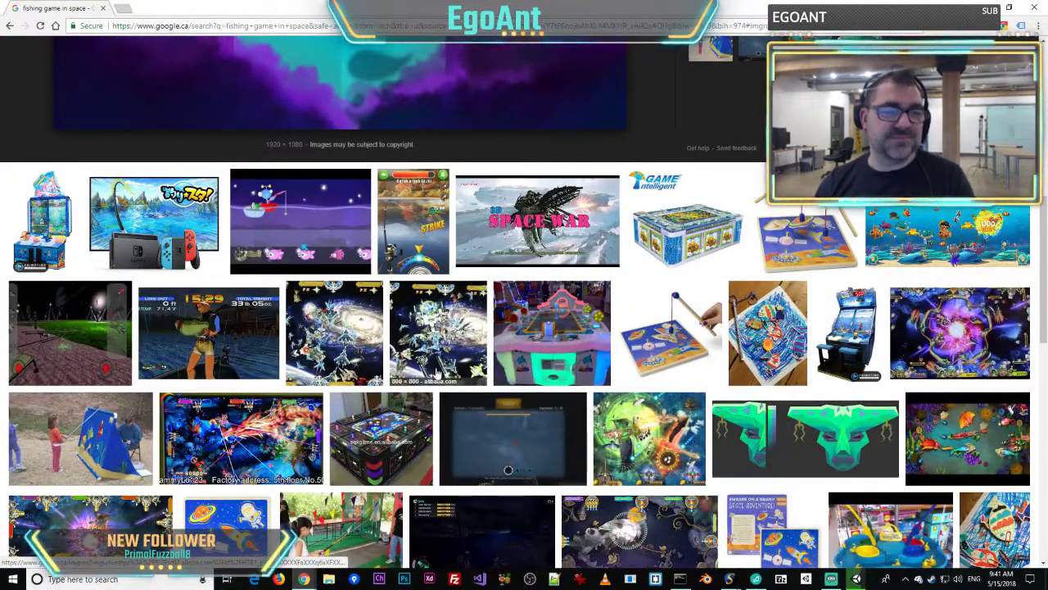
click(229, 373)
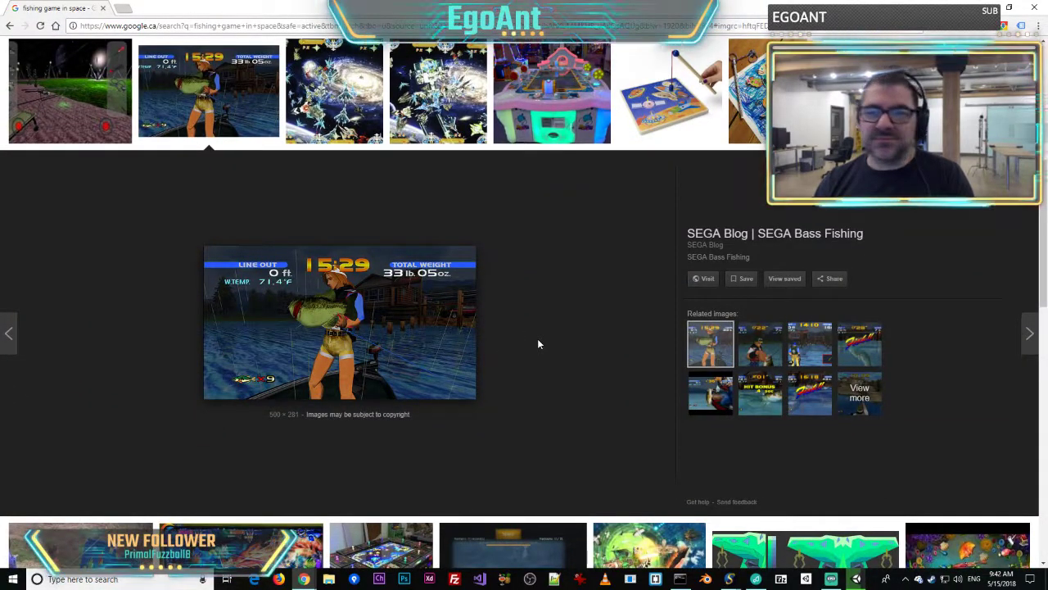
- Preview the 2017 Newest HOT Fishing Game and Huge Monster arcade pictures, close the image results and dismiss the desktop notification
click(884, 114)
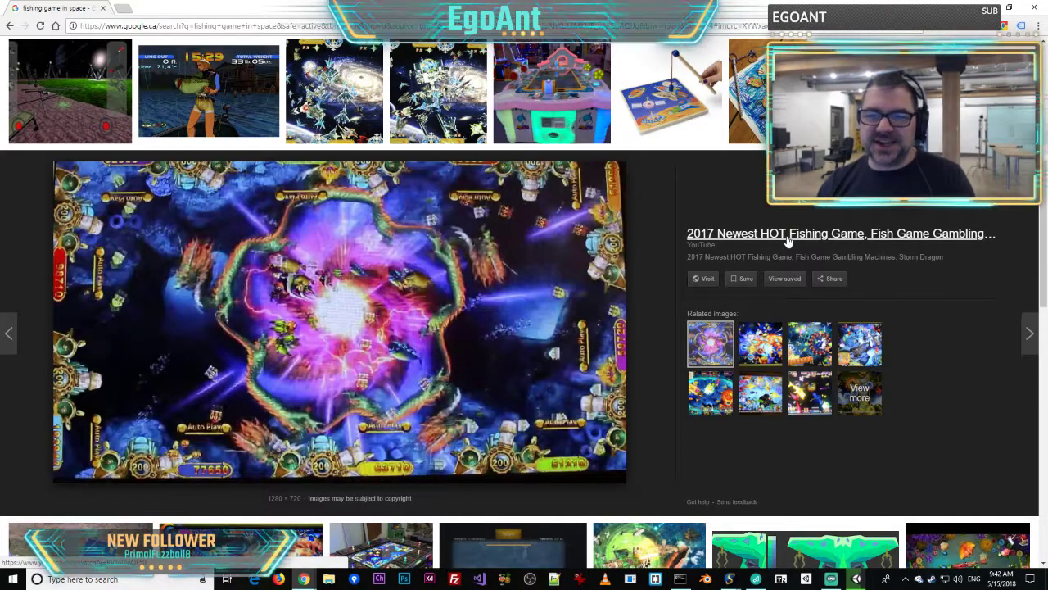
scroll(767, 269, down, 6)
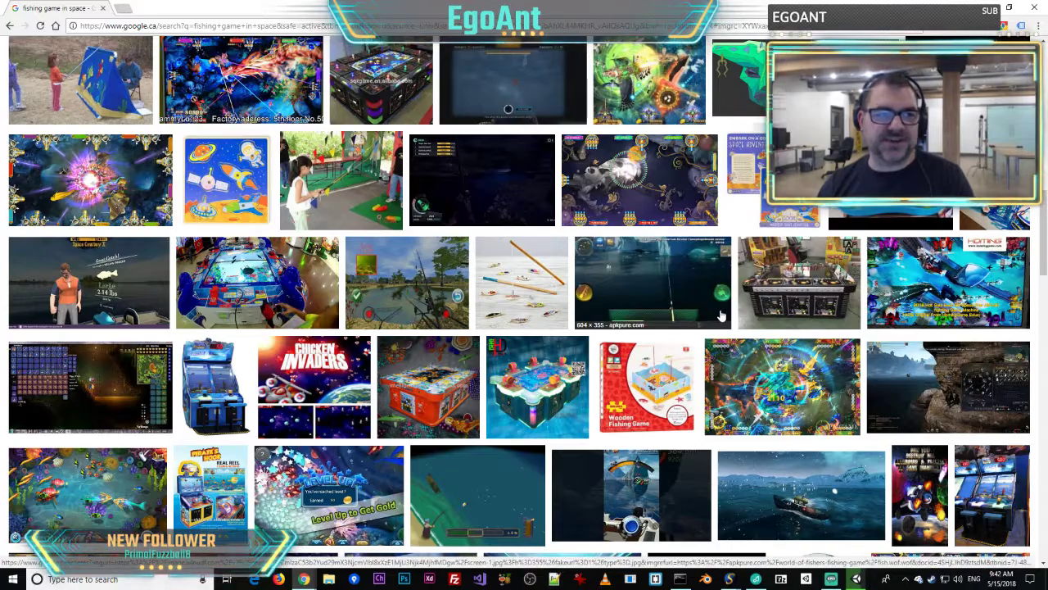
click(245, 86)
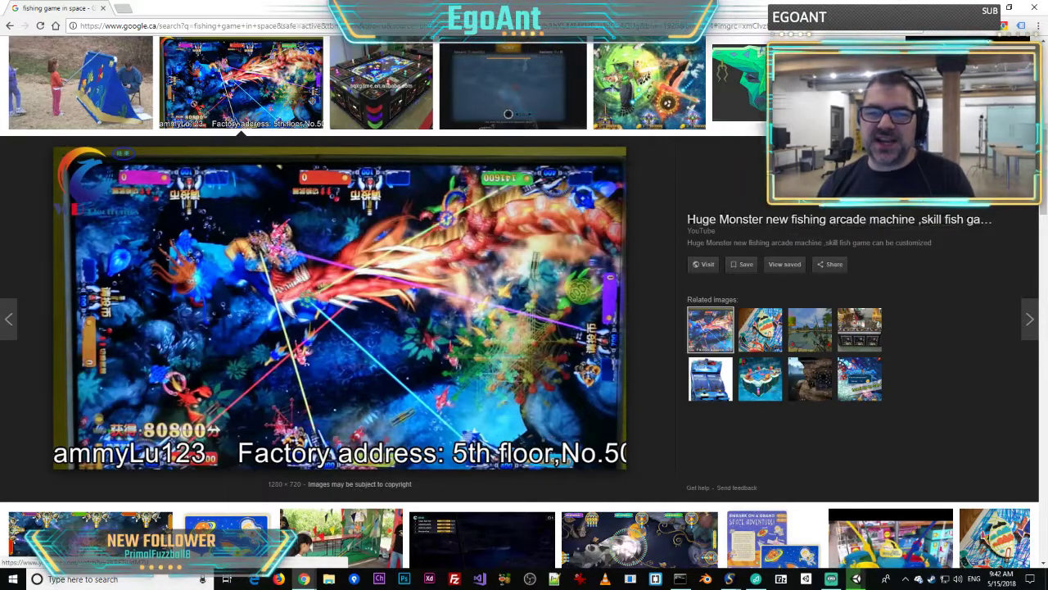
scroll(925, 267, down, 5)
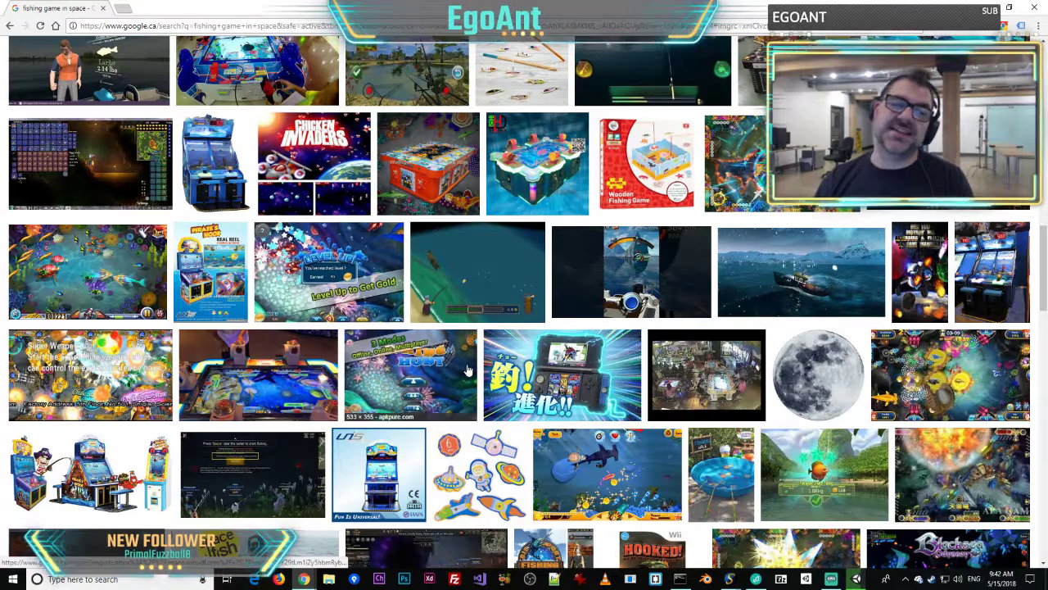
key(ctrl+w)
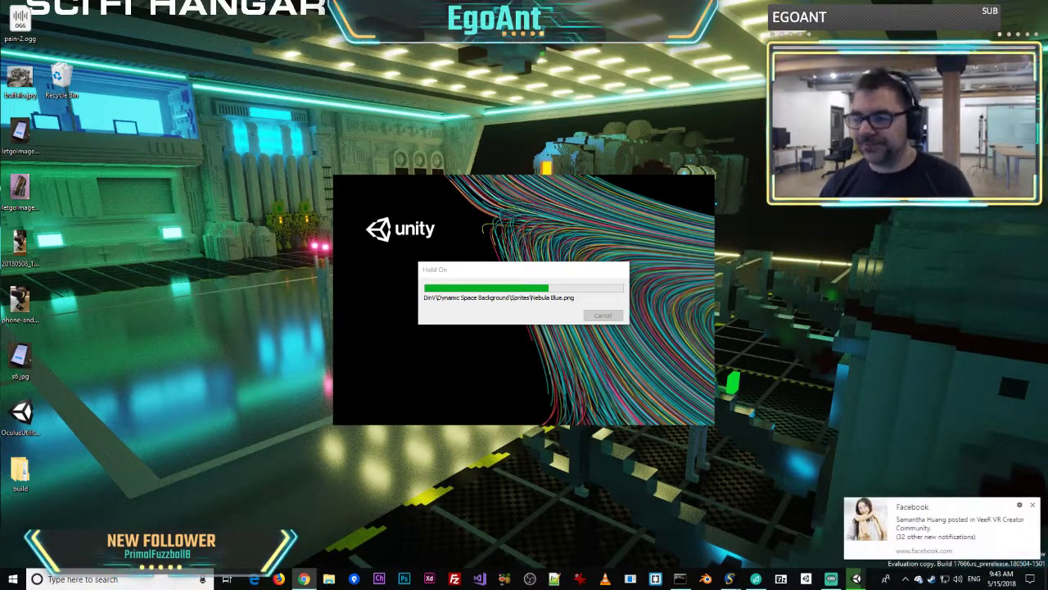
click(1034, 505)
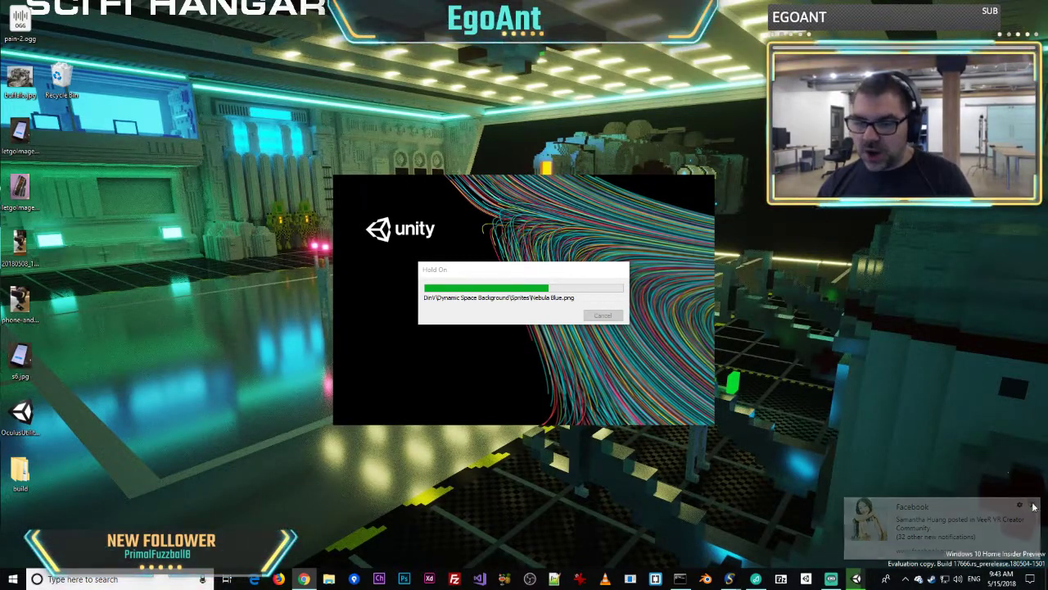
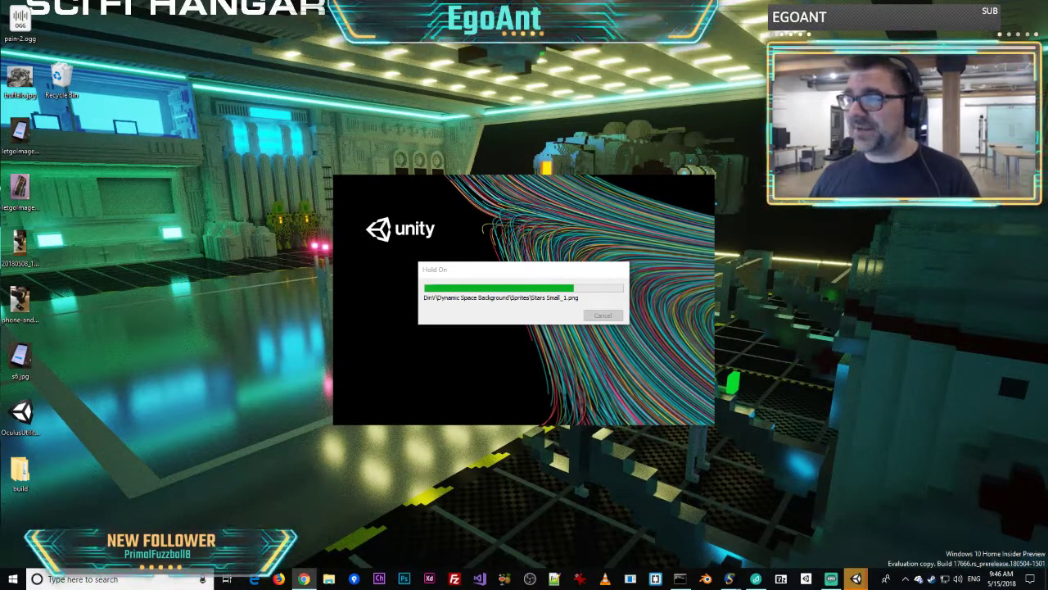
drag(1047, 184, 492, 238)
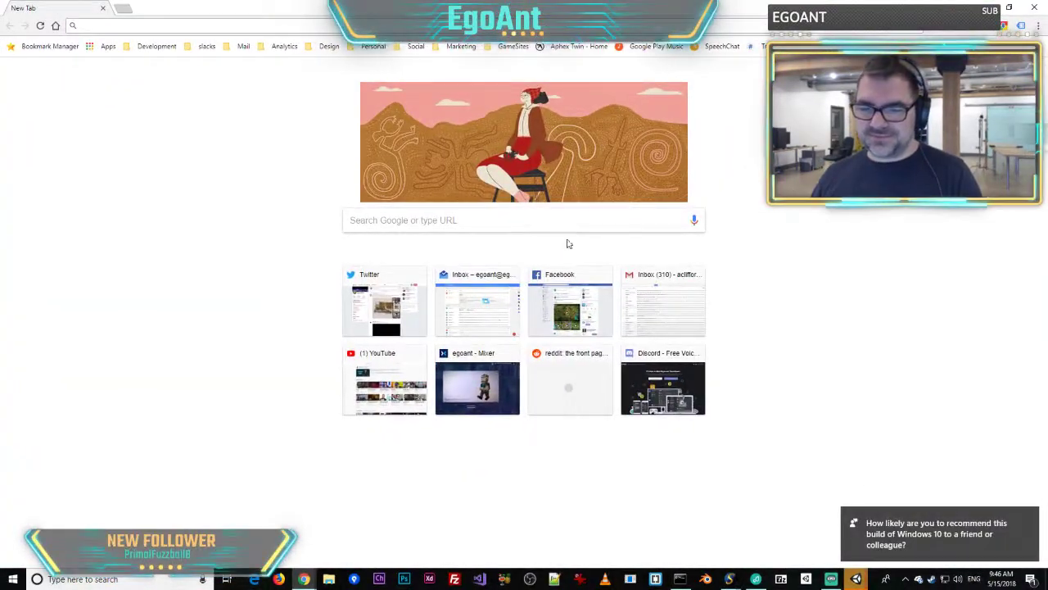
click(604, 30)
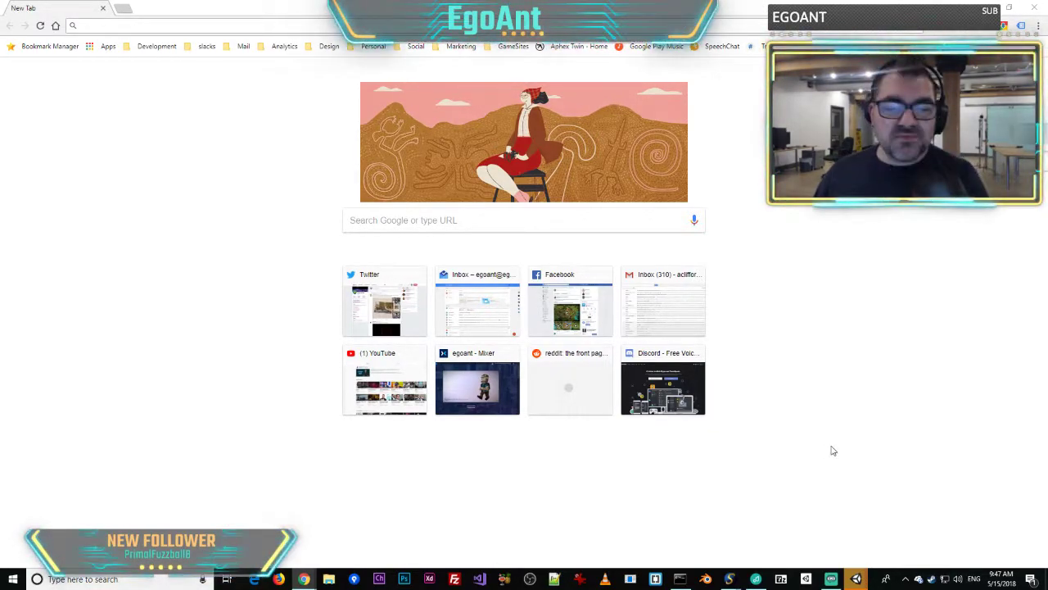
mouse_move(854, 582)
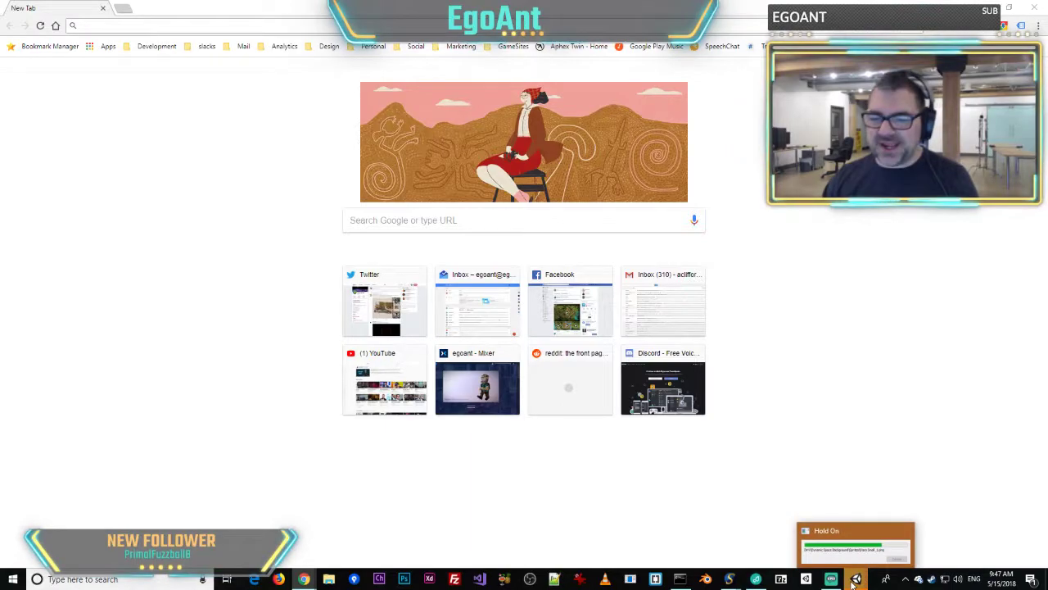
mouse_move(851, 557)
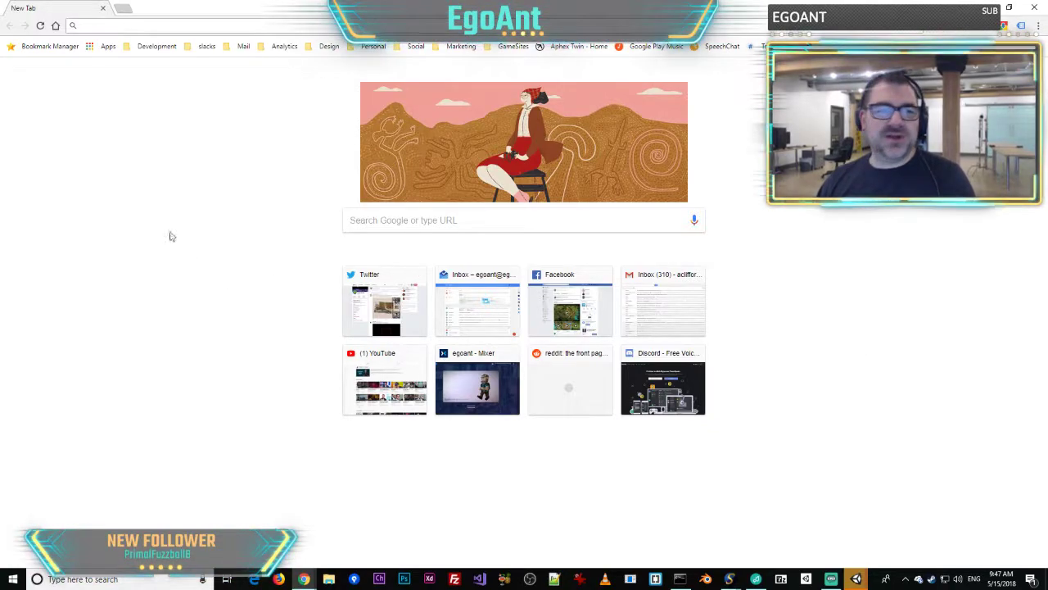
click(104, 7)
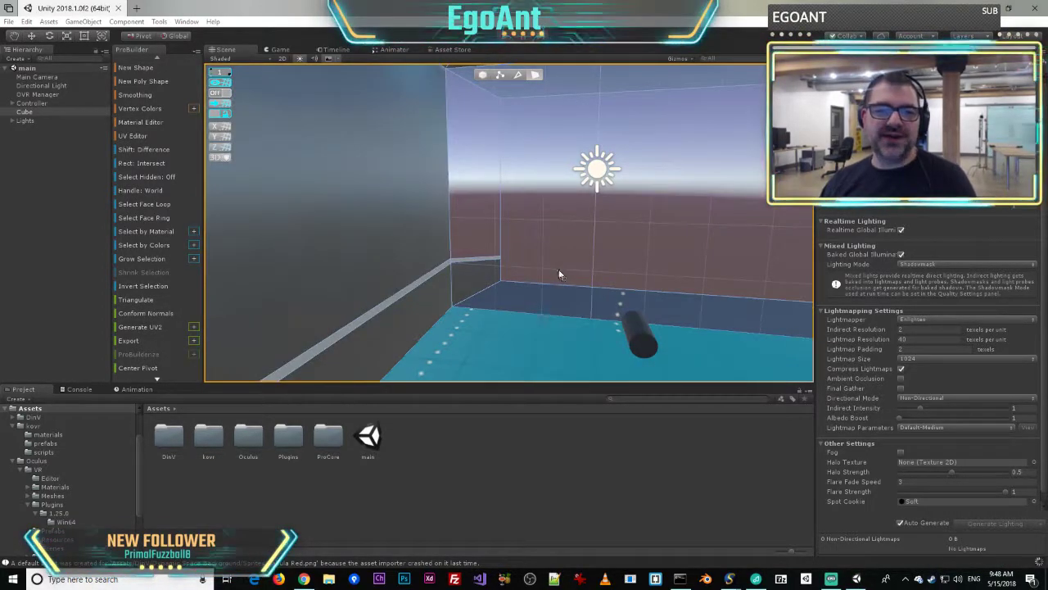
- Set the scene's skybox material to Space and check the starry backdrop through the room's forcefield wall
right_drag(555, 267, 622, 267)
key(s)
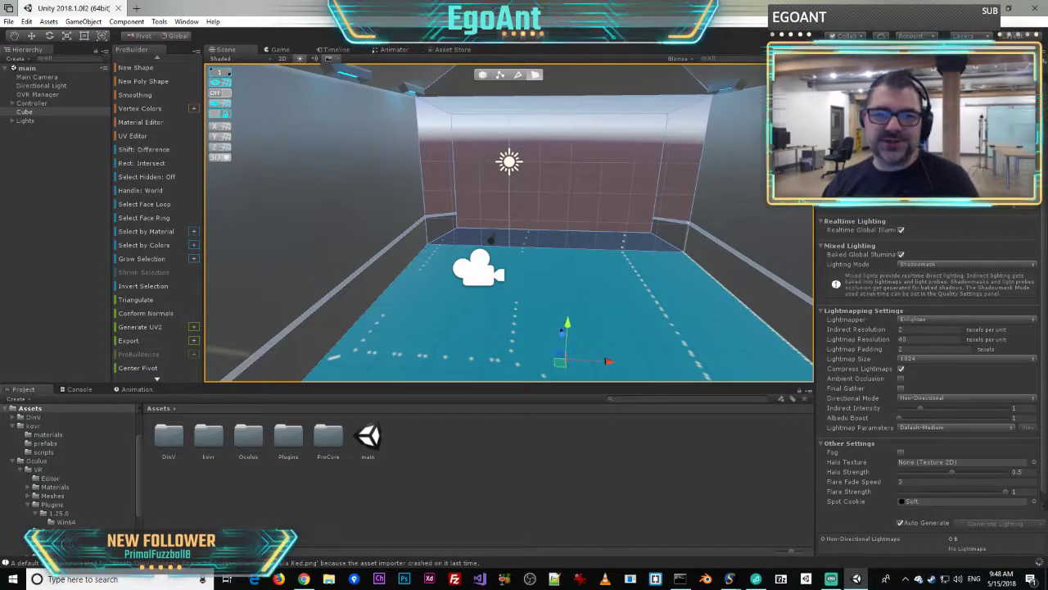
click(1033, 90)
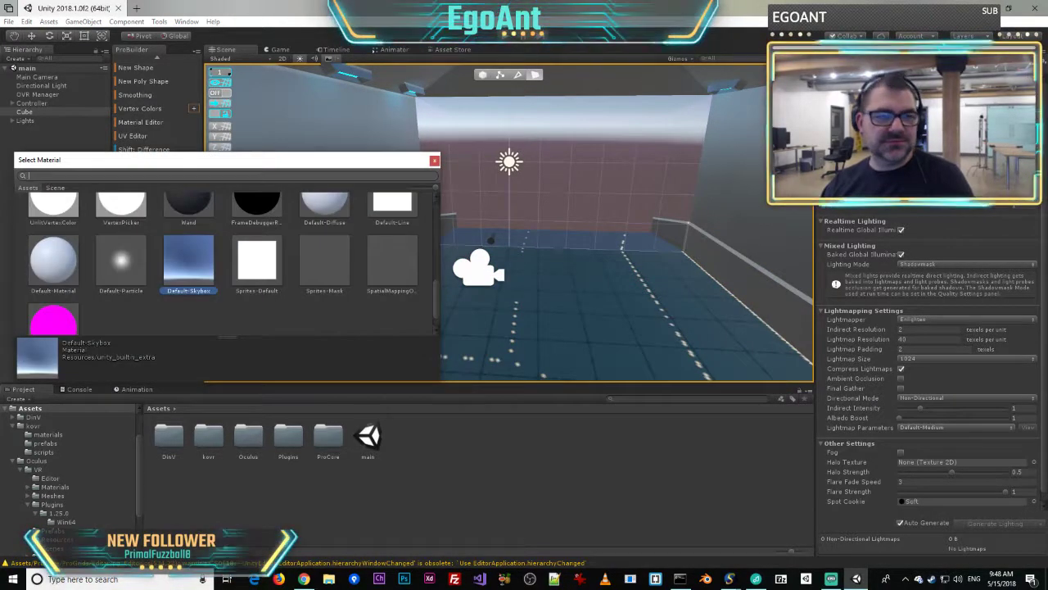
scroll(343, 307, up, 3)
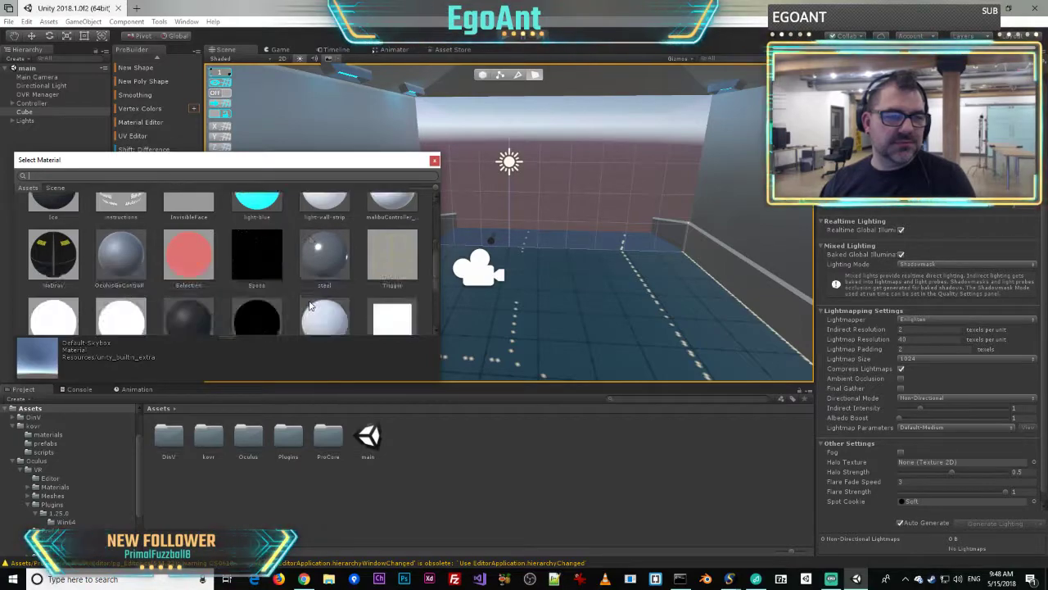
click(267, 263)
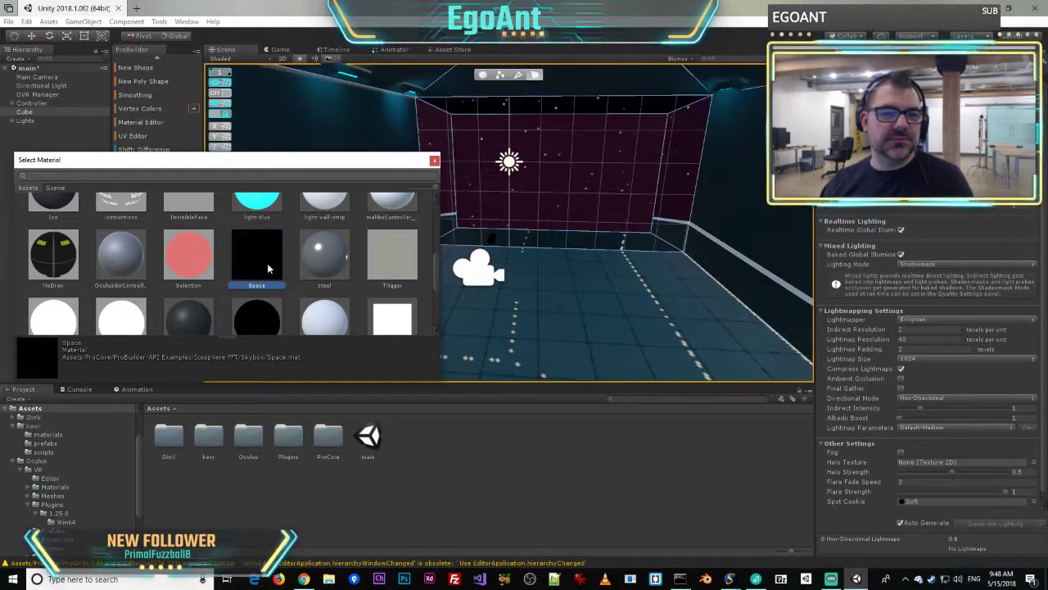
scroll(278, 265, up, 5)
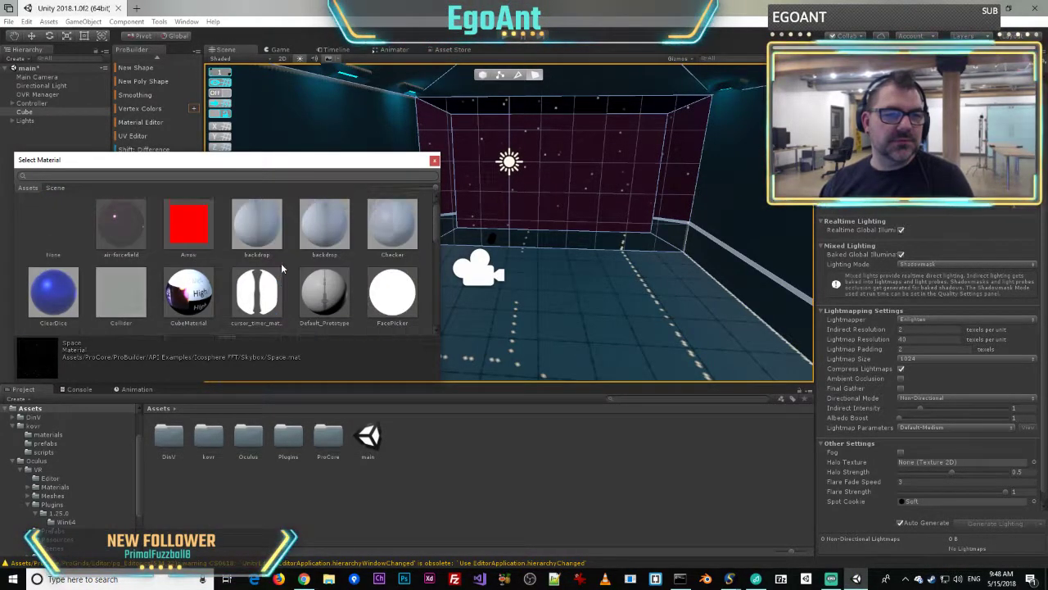
scroll(281, 262, down, 8)
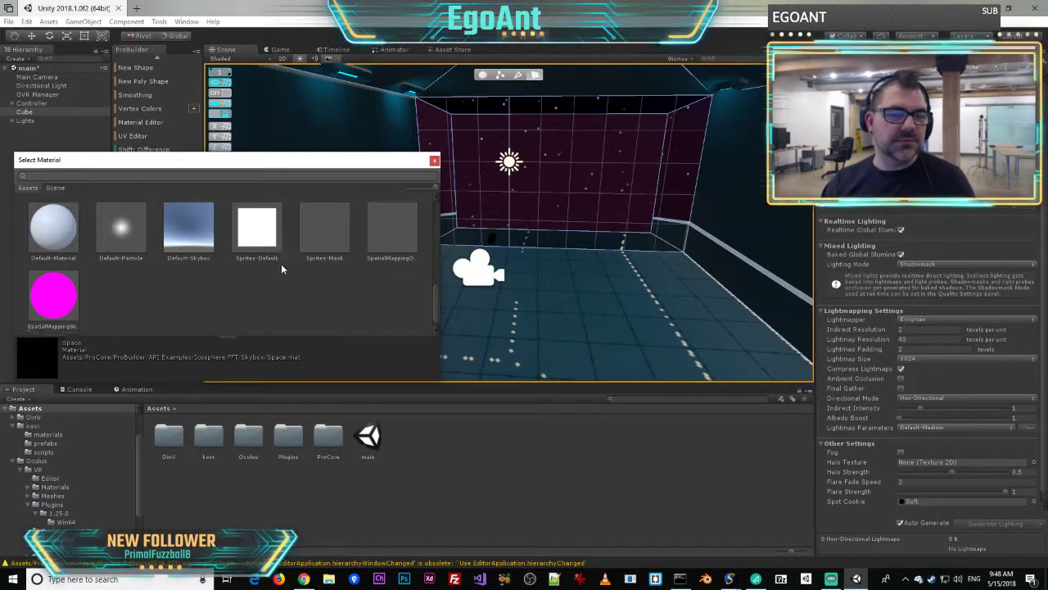
click(434, 160)
scroll(587, 206, up, 10)
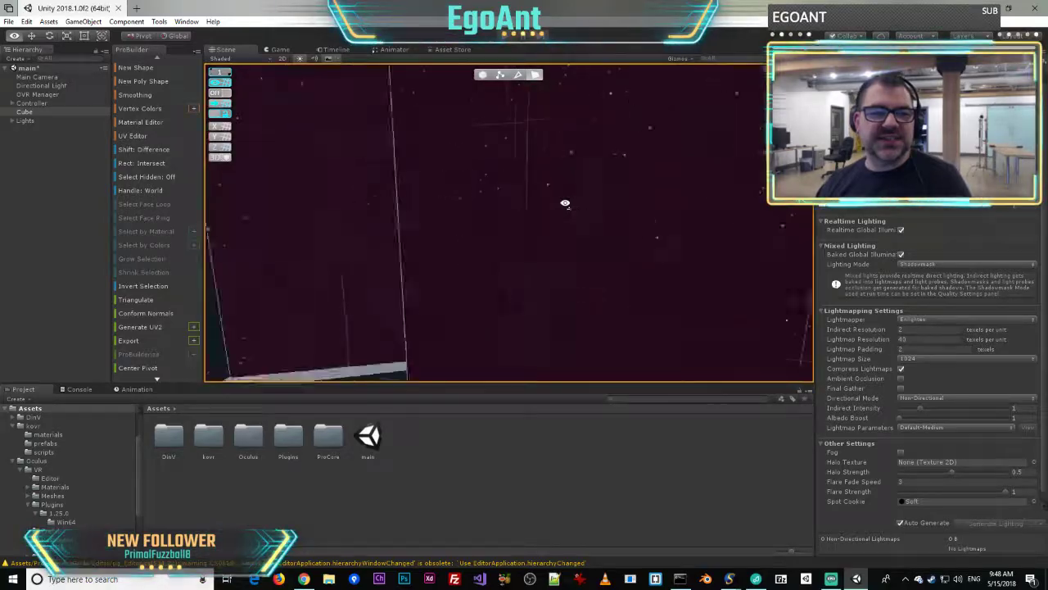
scroll(569, 203, down, 10)
right_drag(320, 194, 606, 187)
key(w)
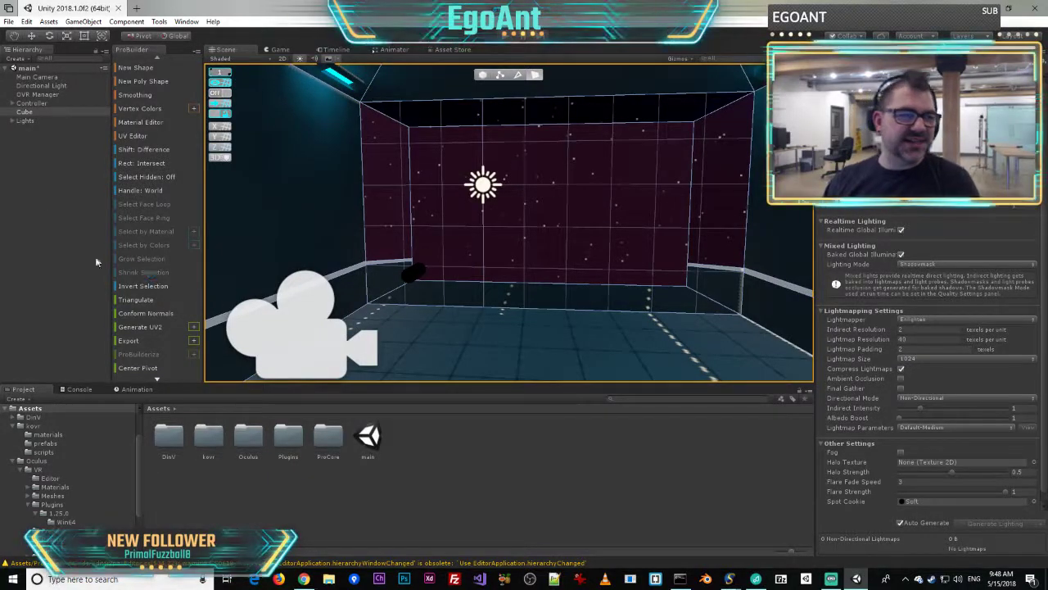
- Open the Sprites folder of the Dynamic Space Background asset and look over the Nebula Blue and small stars sprites
double_click(168, 436)
double_click(164, 438)
double_click(168, 436)
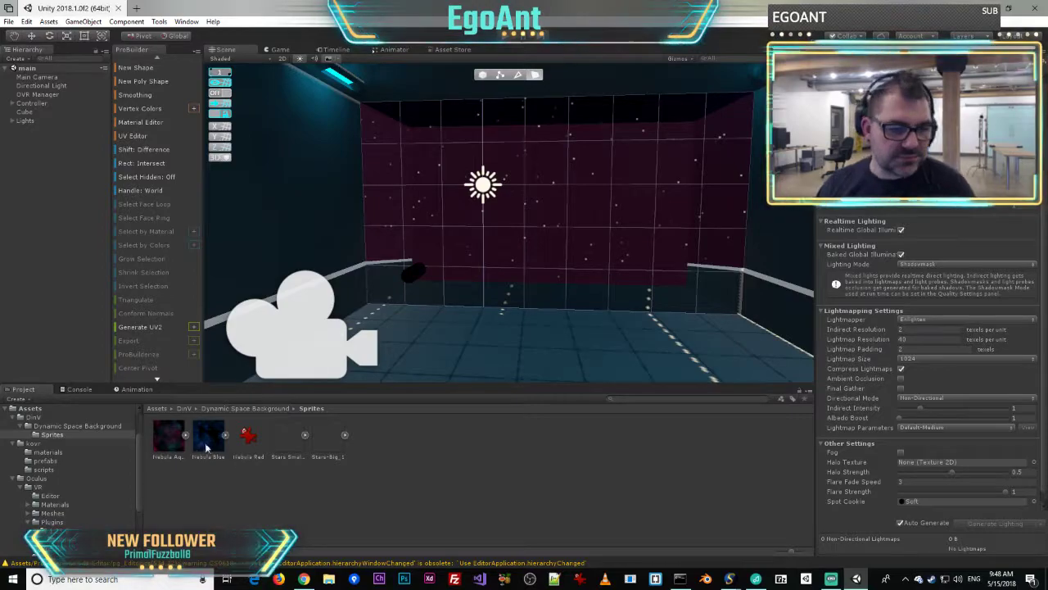
click(201, 441)
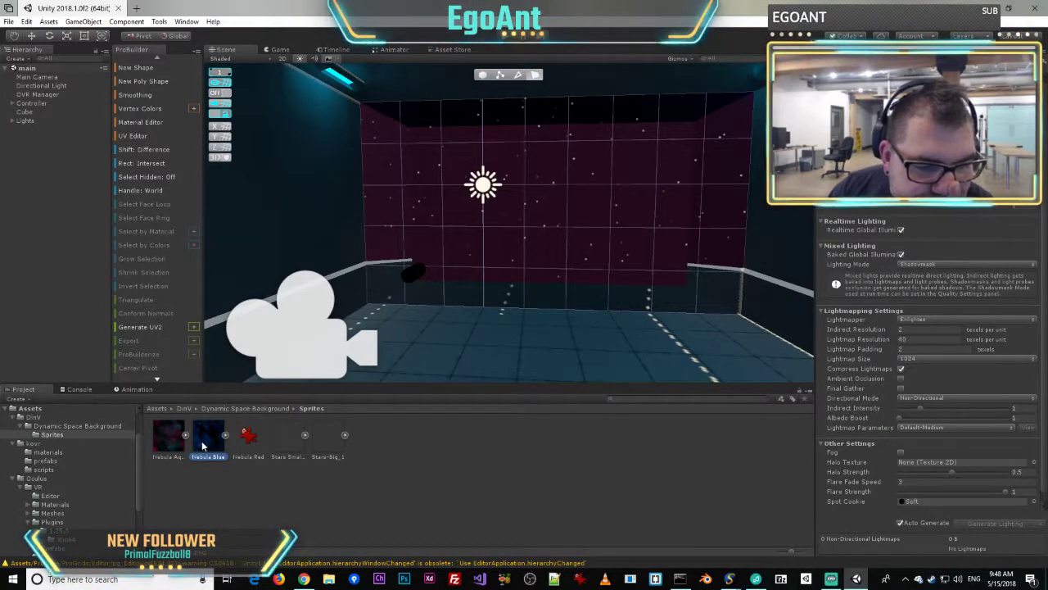
key(ctrl+d)
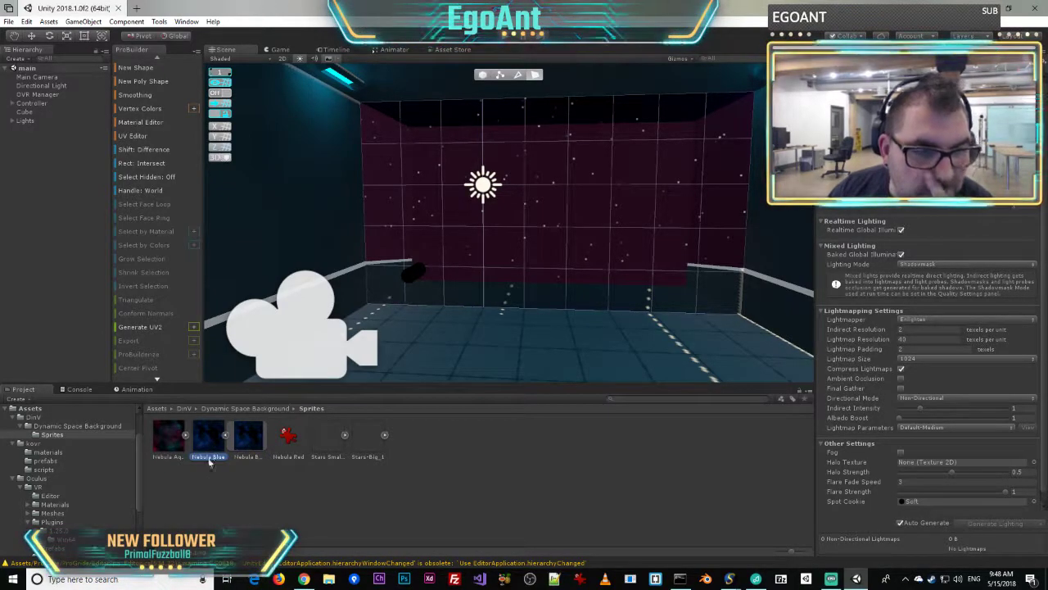
click(328, 449)
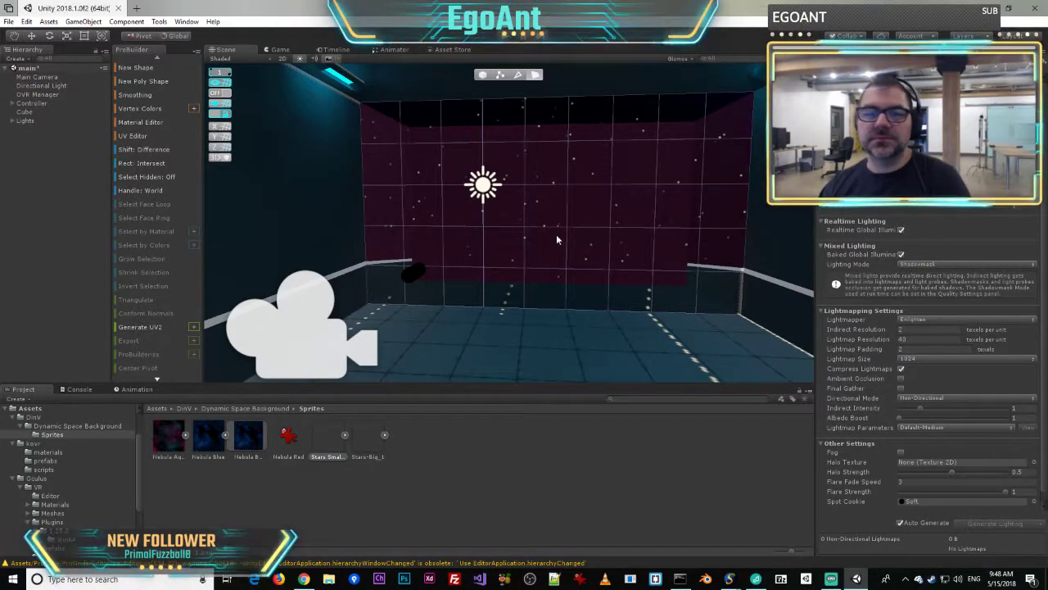
- Select the Directional Light and warm its color to a pale orange, FFE2B3
click(43, 85)
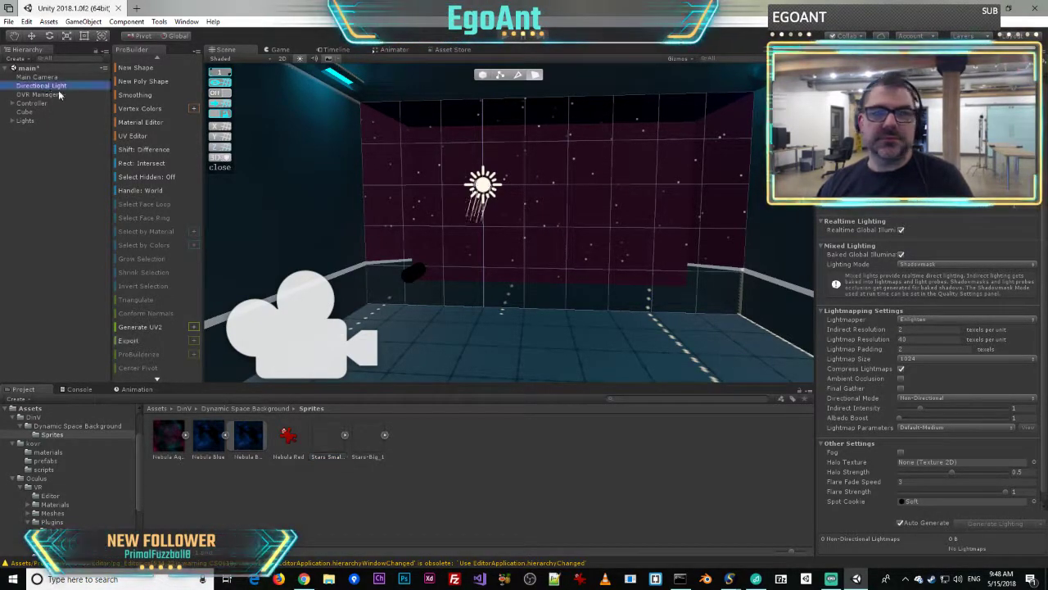
click(839, 50)
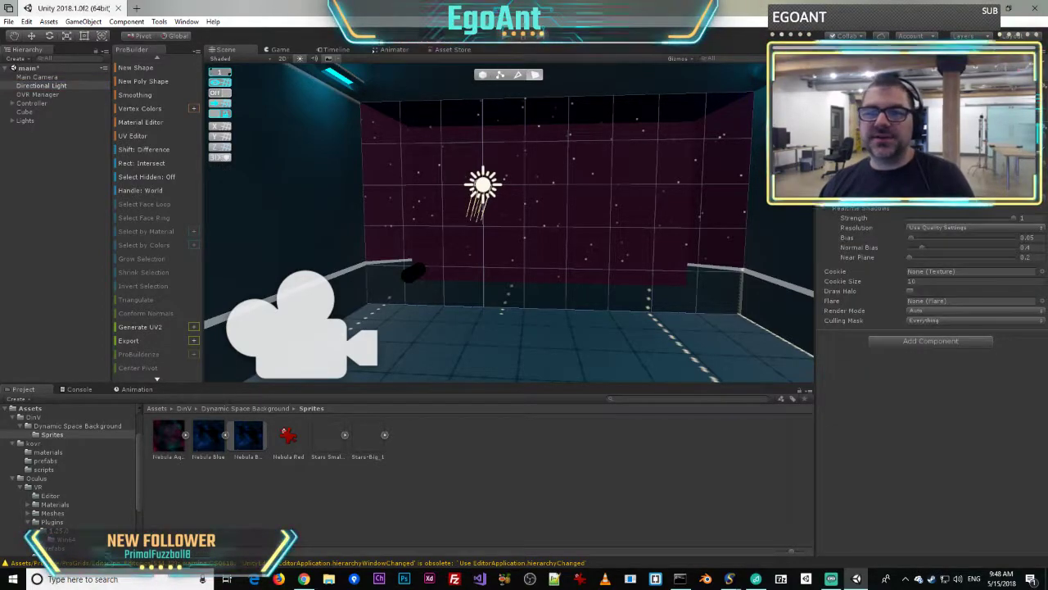
click(966, 151)
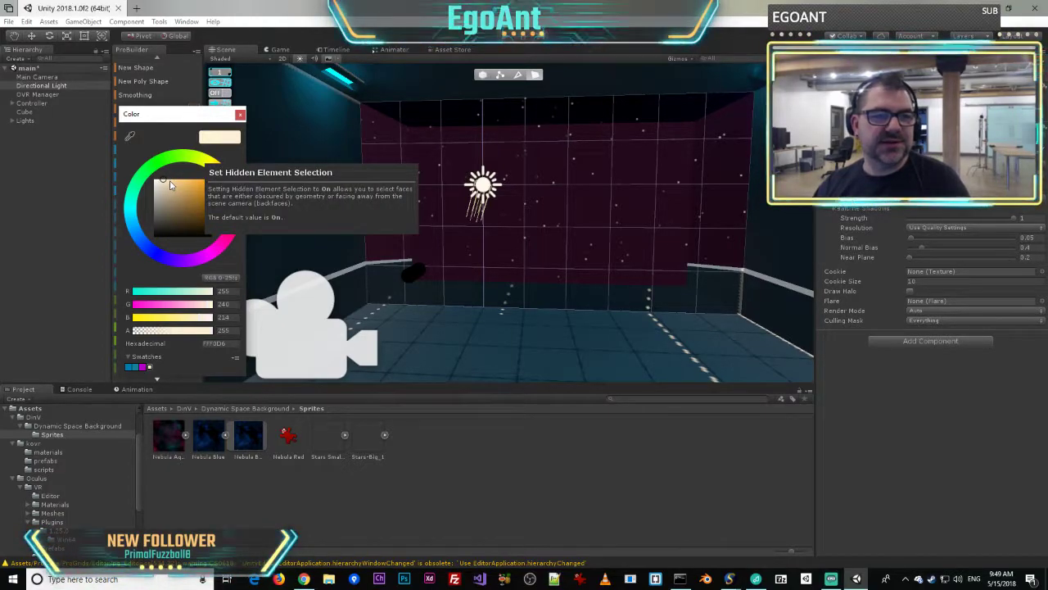
click(240, 114)
right_drag(524, 205, 332, 193)
key(s)
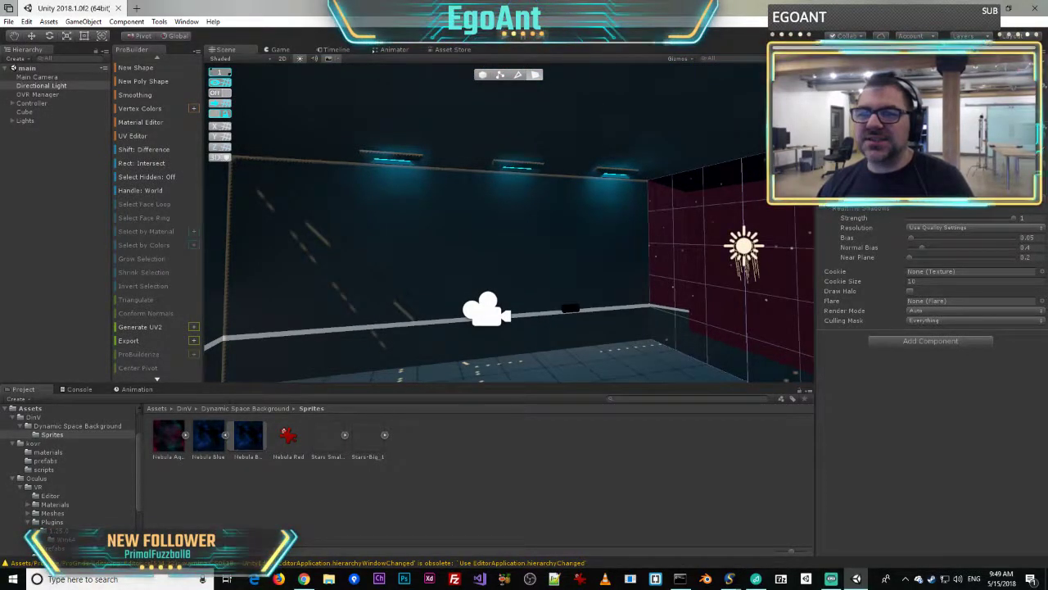
click(885, 49)
click(931, 49)
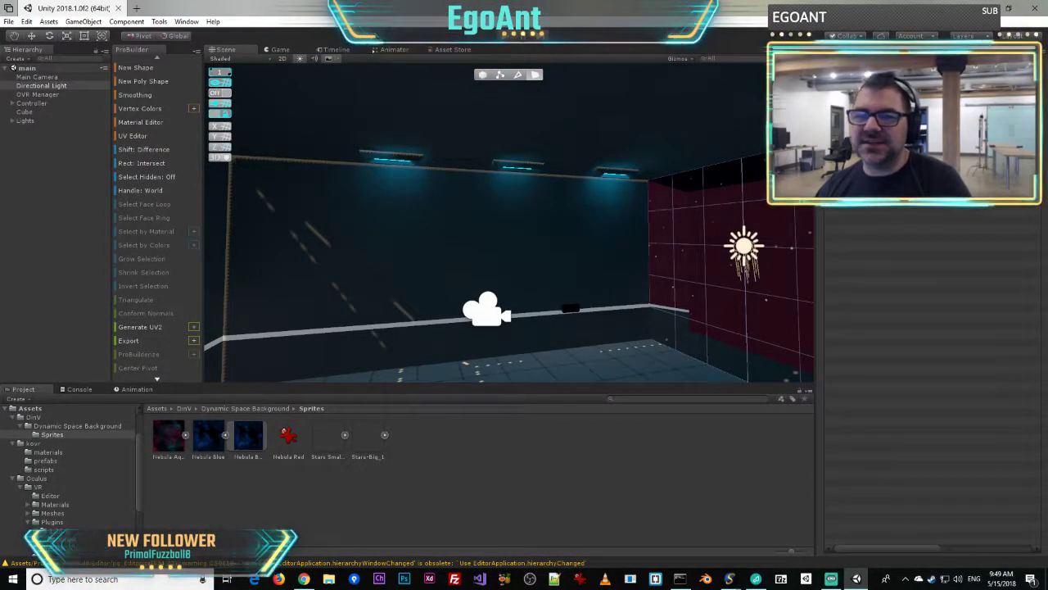
right_drag(556, 190, 665, 190)
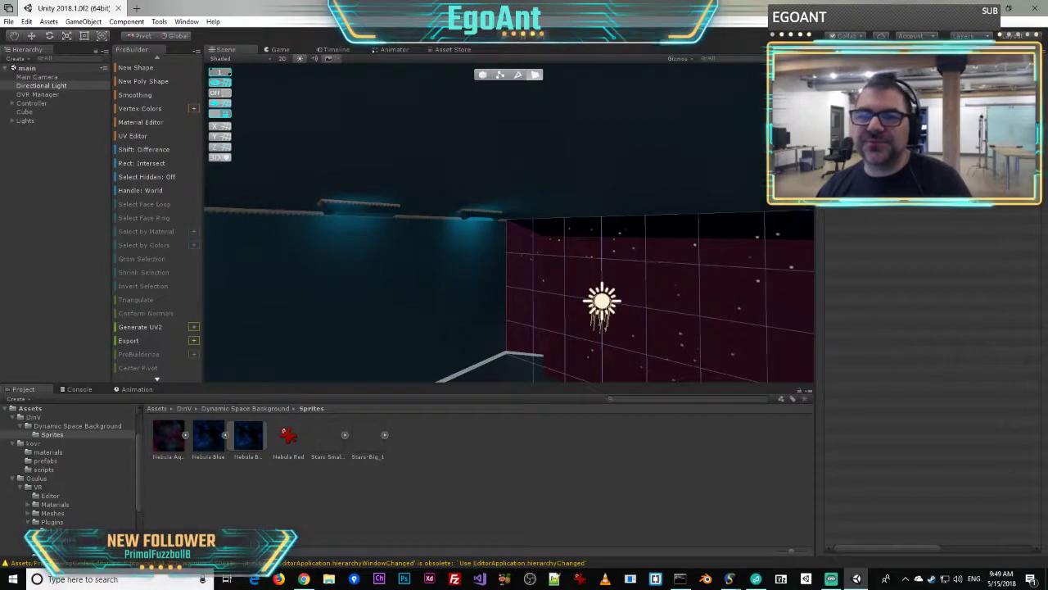
right_drag(637, 301, 209, 152)
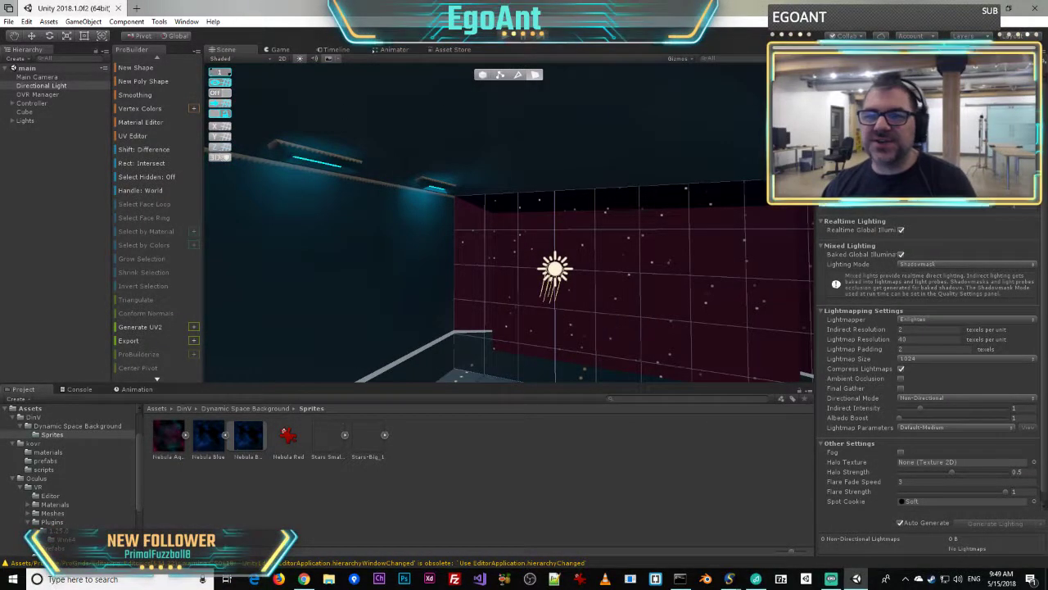
- Rotate the Directional Light so its beam enters at a slant through the forcefield opening and falls across the room's floor
click(839, 50)
click(50, 36)
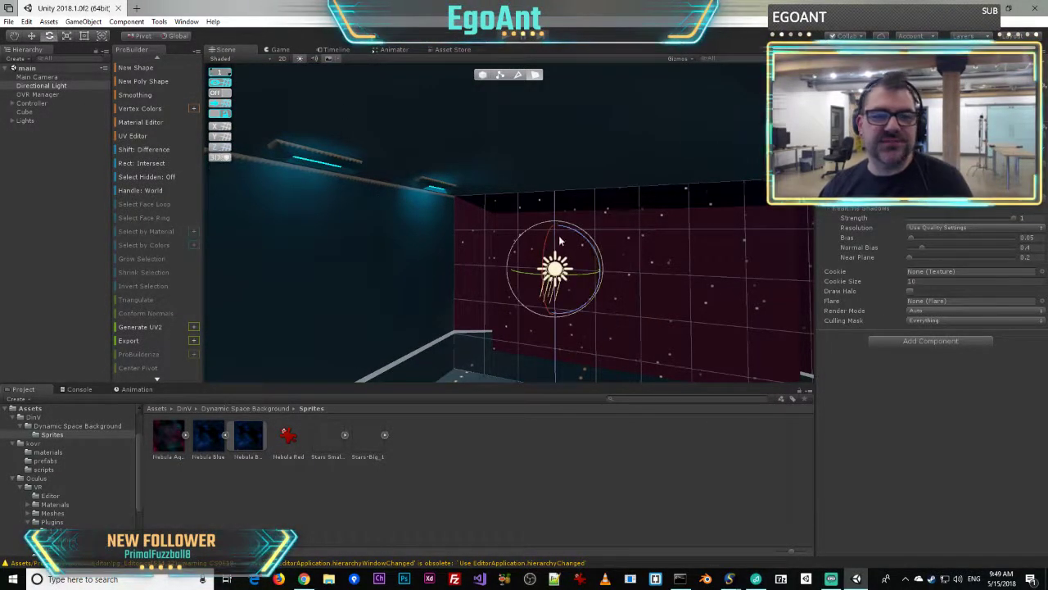
drag(577, 239, 563, 182)
right_drag(636, 236, 400, 259)
key(s)
key(d)
drag(574, 196, 631, 241)
right_drag(497, 305, 565, 327)
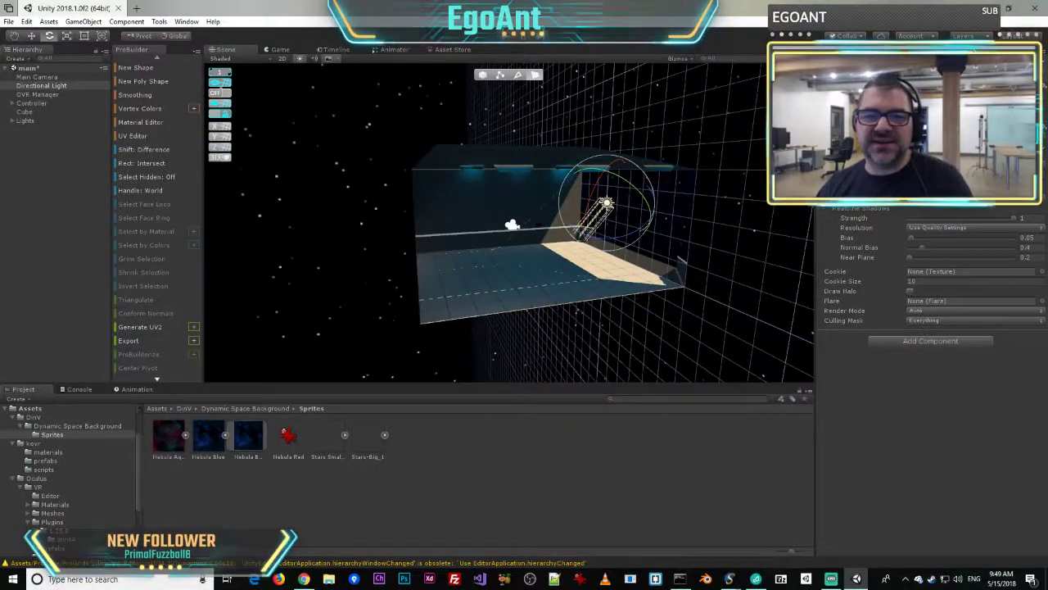
- Deepen the Directional Light's color to a warmer orange, FFC390
click(966, 154)
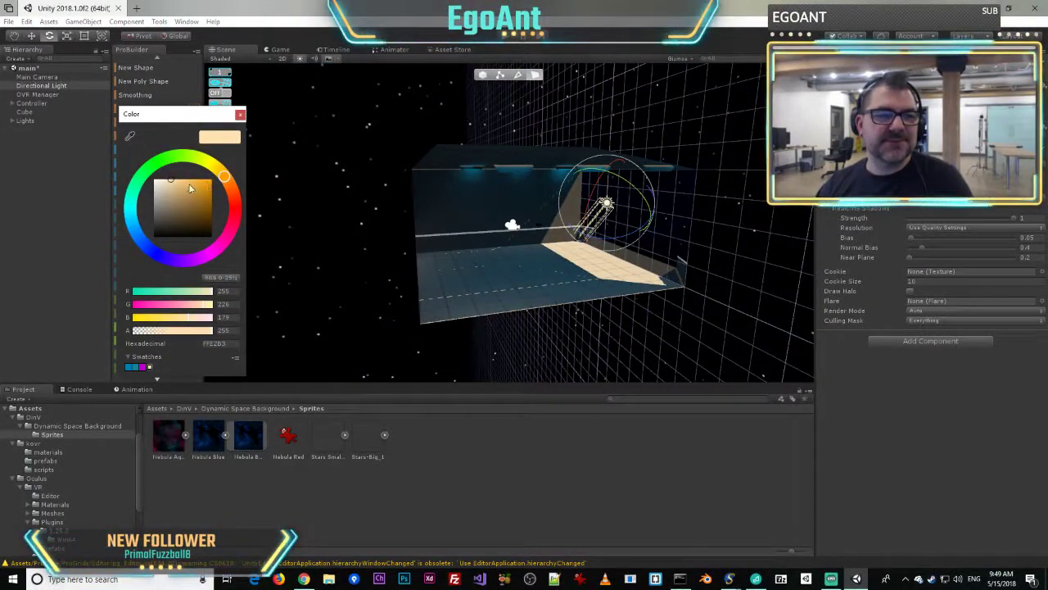
drag(195, 188, 181, 183)
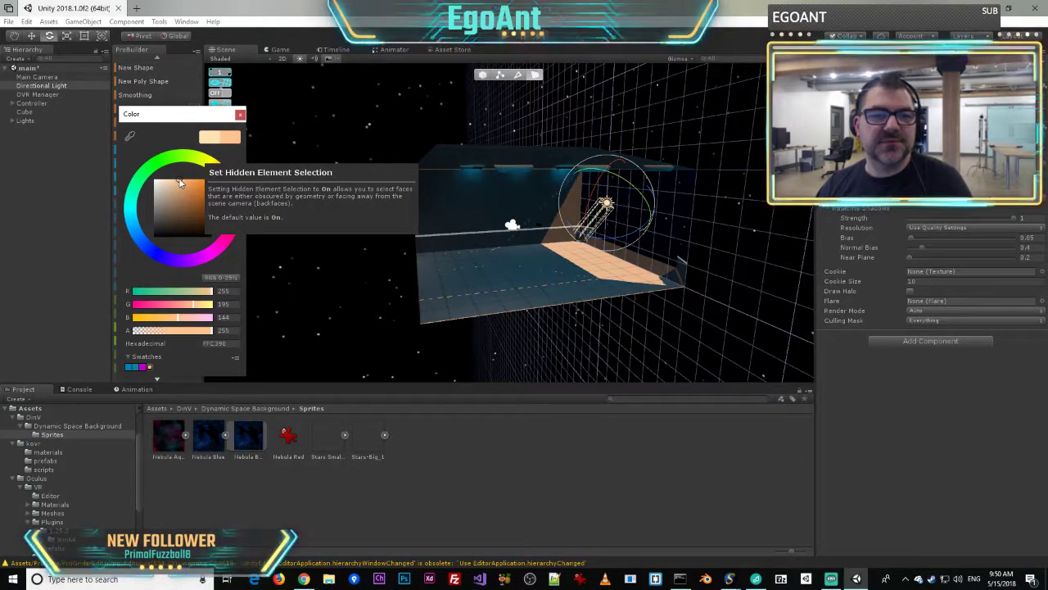
click(240, 115)
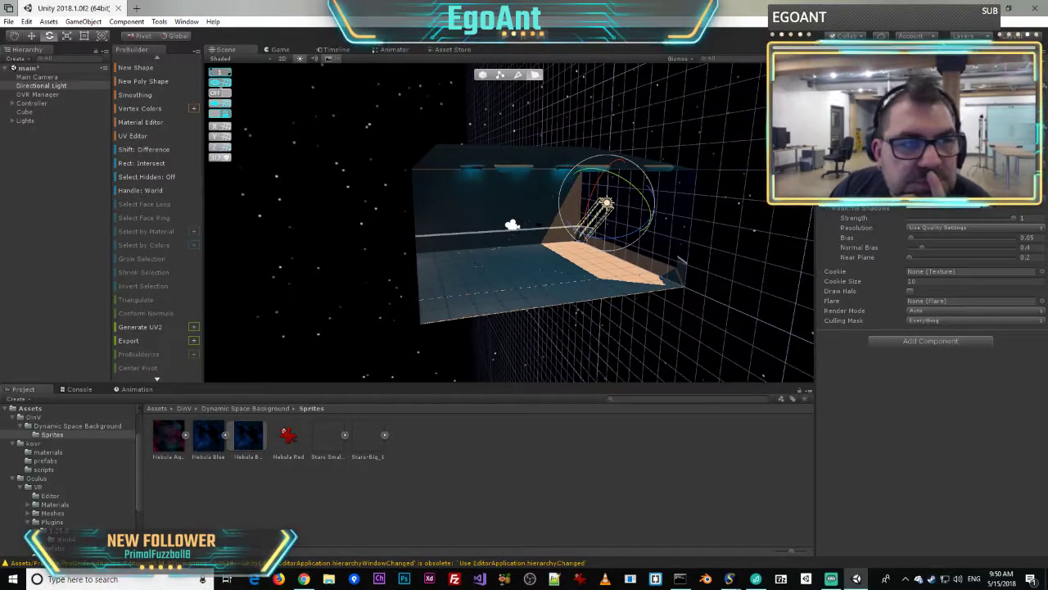
- Switch the scene's lightmapper from Enlighten to Progressive in the lightmapping settings
scroll(942, 206, down, 4)
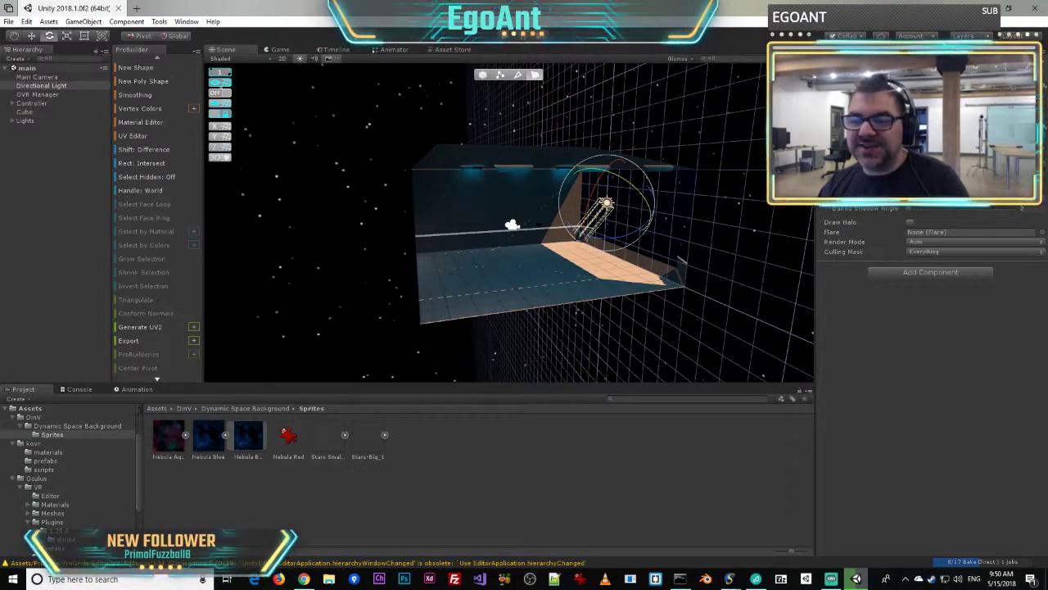
click(884, 50)
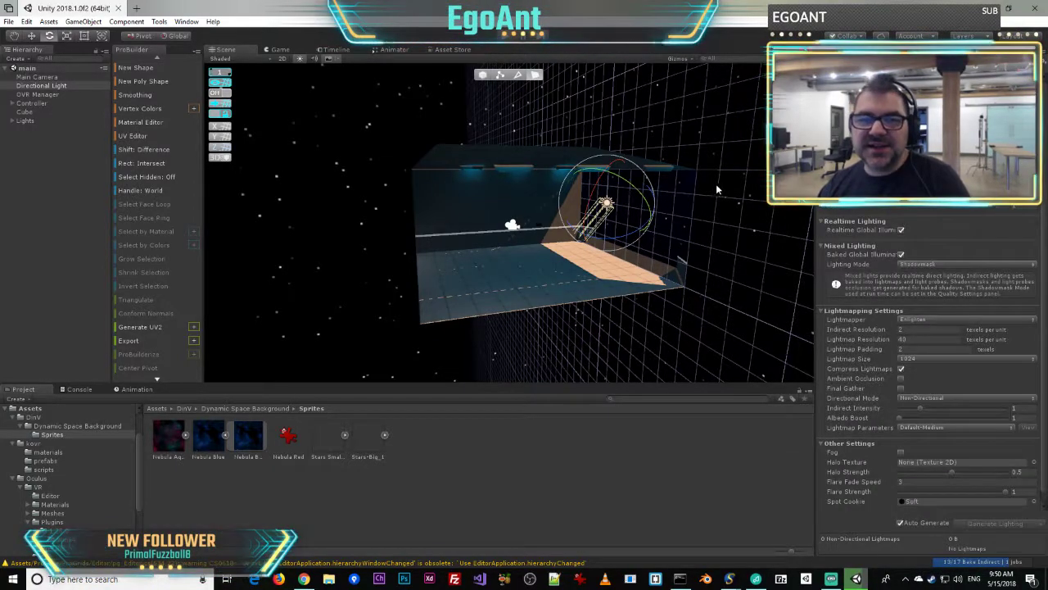
click(917, 320)
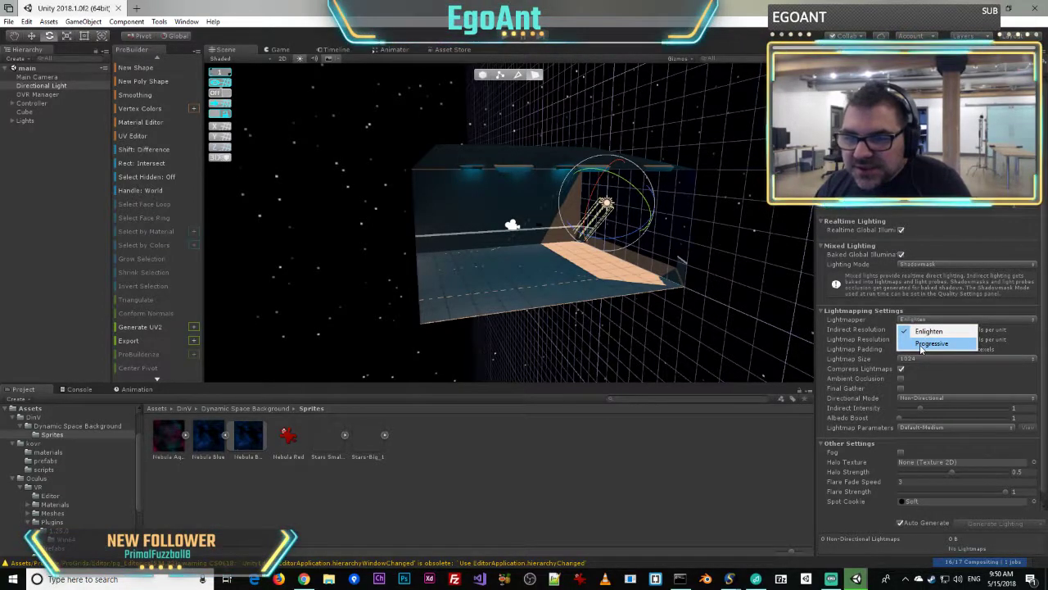
click(926, 344)
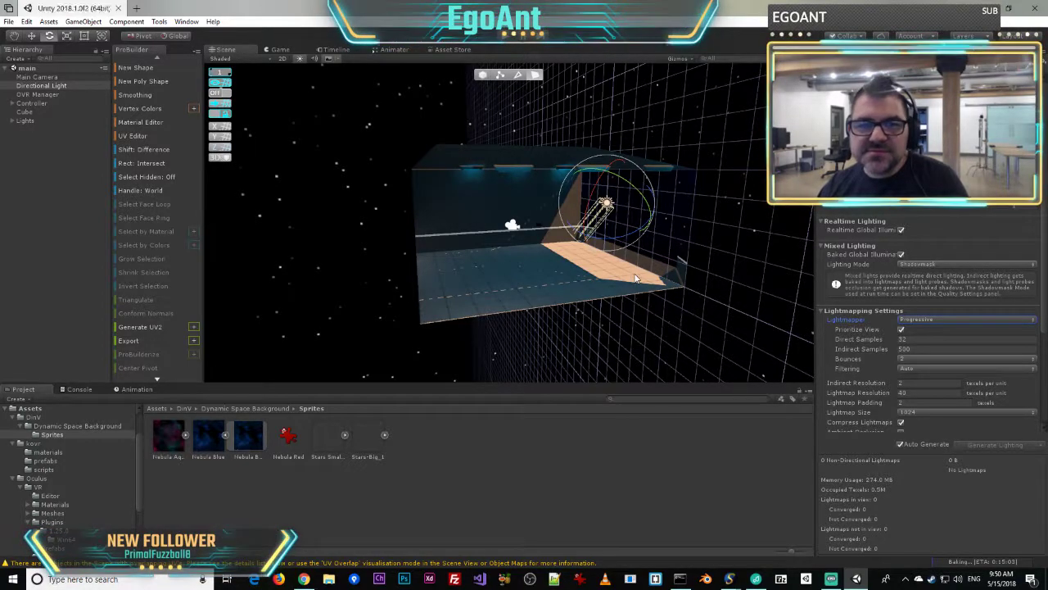
- Fly around the room's walls, ceiling lights and sunlit floor to examine the progressive bake
right_drag(601, 265, 287, 241)
key(w)
key(s)
key(w)
right_drag(557, 229, 778, 271)
key(w)
key(s)
right_drag(669, 266, 562, 177)
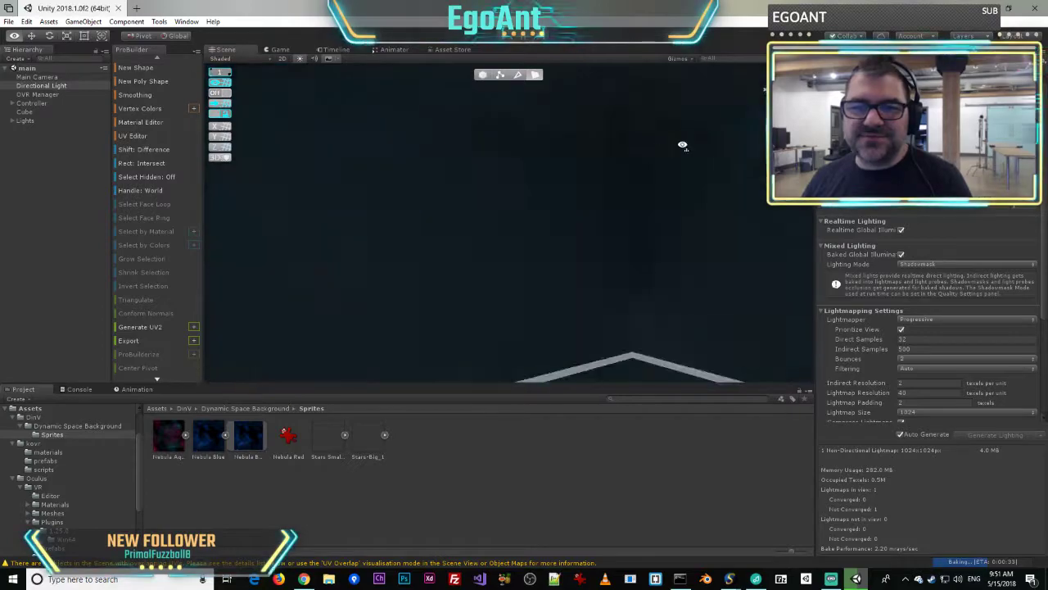
right_drag(695, 143, 924, 156)
key(s)
key(w)
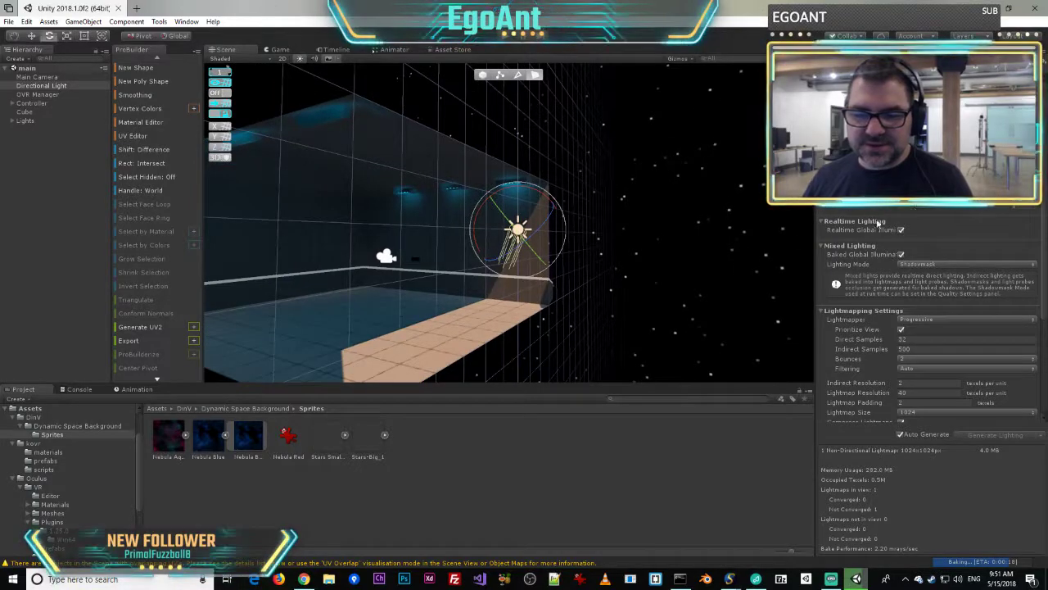
- Turn off automatic lightmap generation in the lighting settings
scroll(914, 354, down, 5)
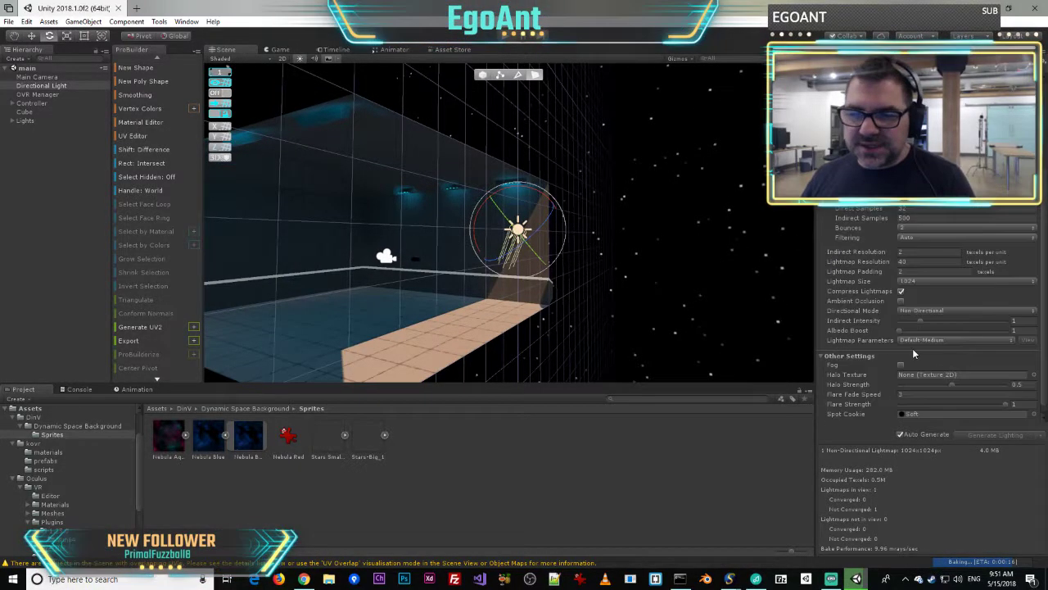
scroll(925, 366, down, 1)
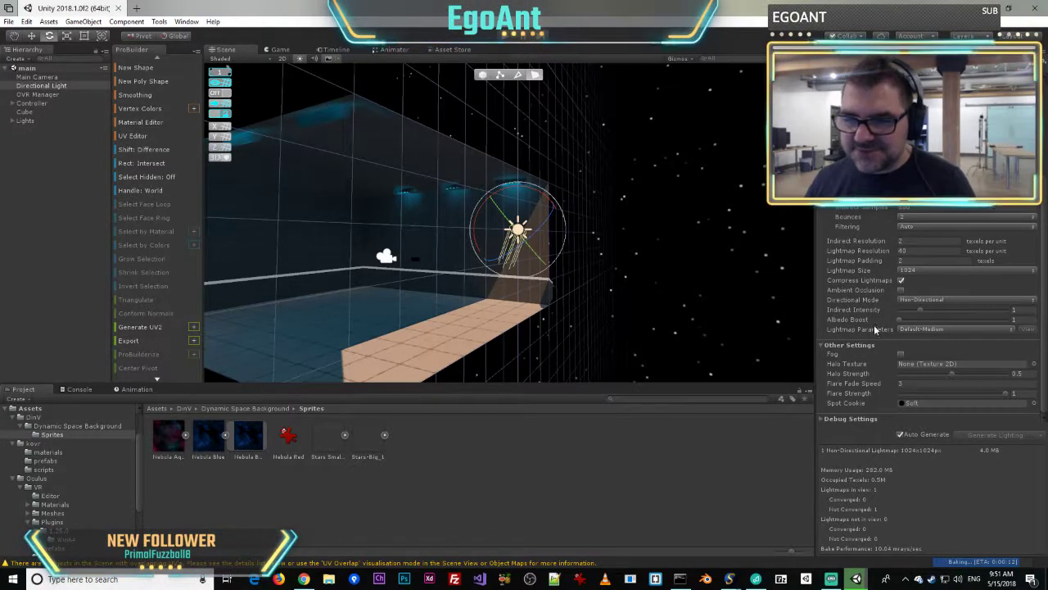
click(901, 434)
- Build a new ProBuilder cube measuring 1 × 1 × 1
right_drag(468, 273, 368, 278)
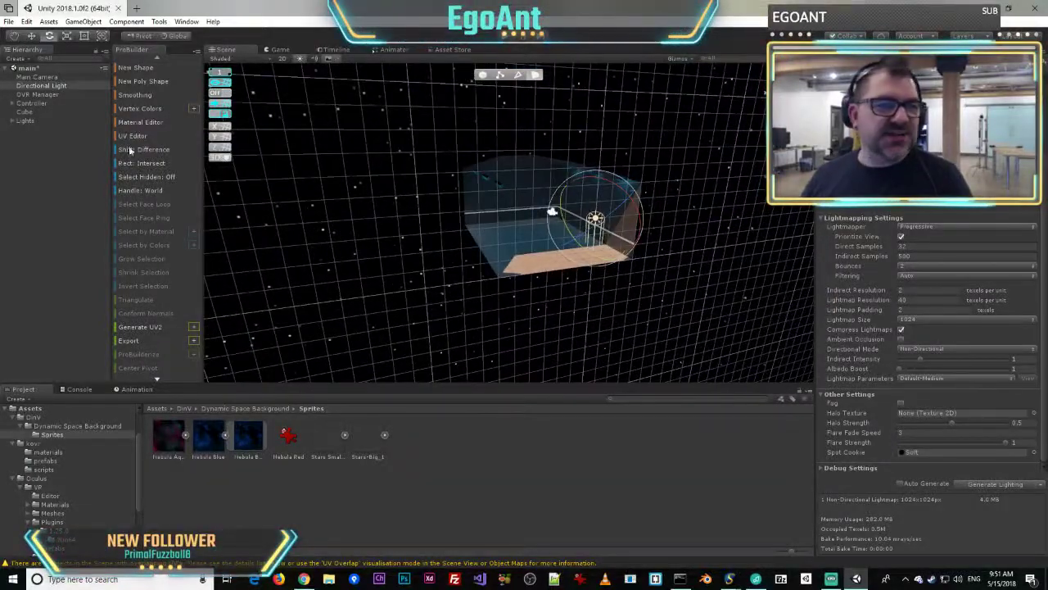
click(127, 67)
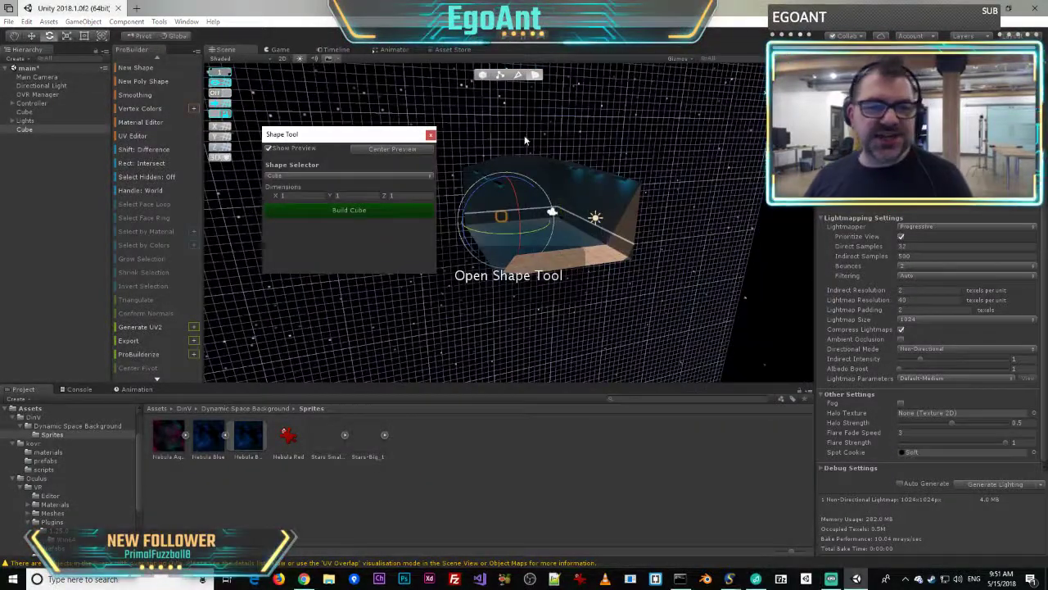
click(342, 211)
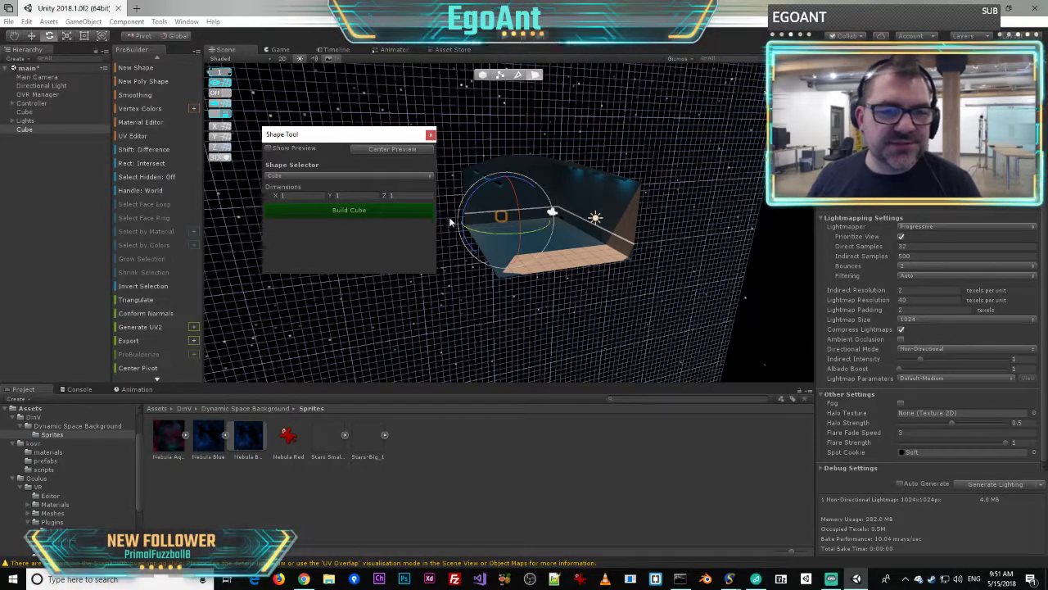
click(431, 135)
- Move the new cube just outside the forcefield opening, against the corner of the floor's outer edge
right_drag(301, 221, 443, 236)
key(a)
drag(407, 224, 586, 248)
right_drag(586, 248, 518, 272)
key(w)
key(d)
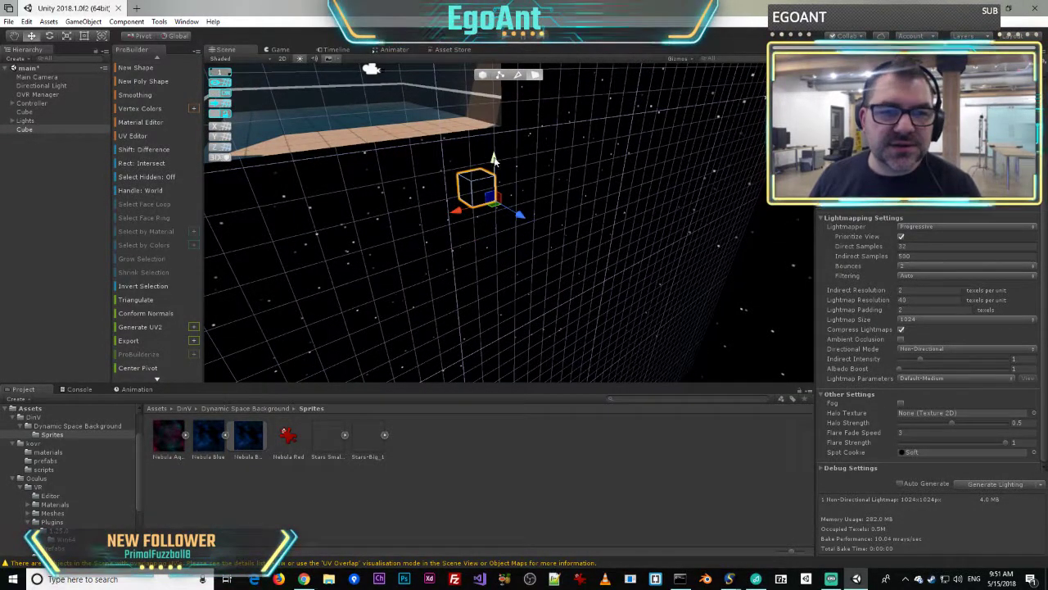
drag(494, 158, 495, 137)
right_drag(451, 187, 334, 139)
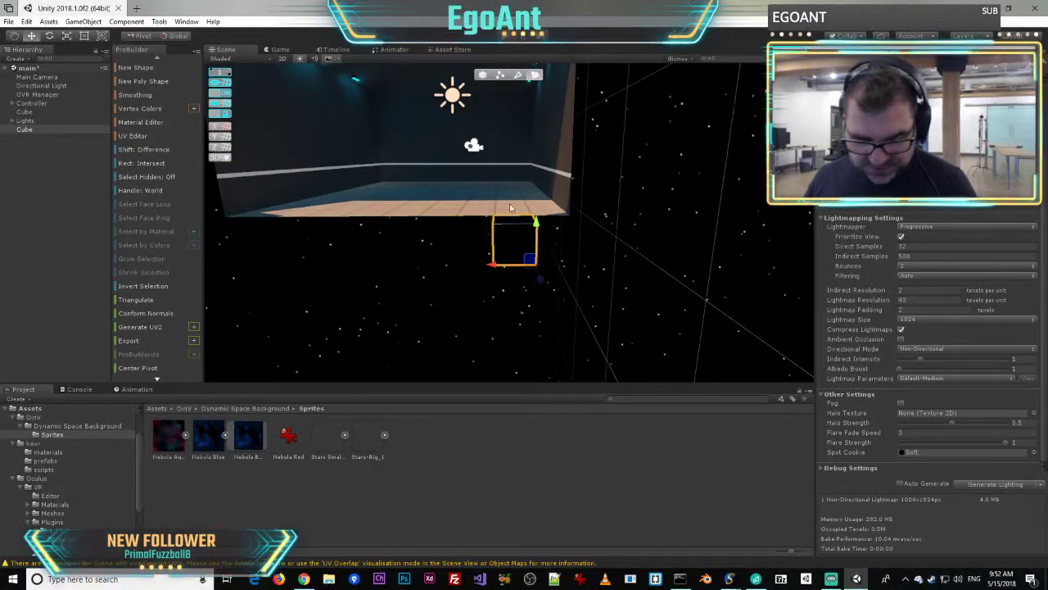
right_drag(551, 238, 403, 252)
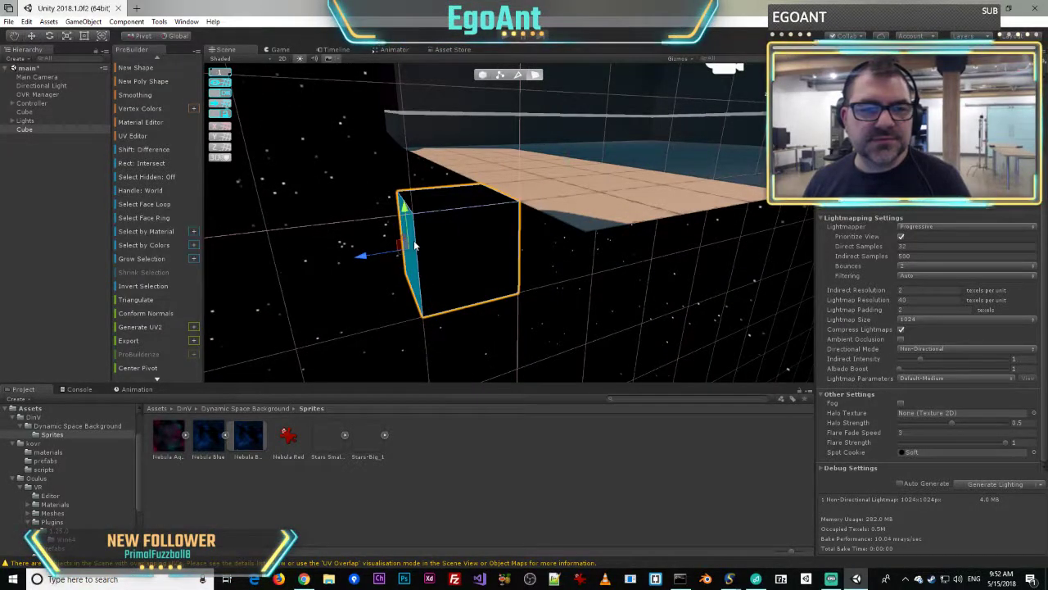
- Select all faces of the small cube and apply the first material preset to them
click(484, 75)
click(605, 361)
click(503, 276)
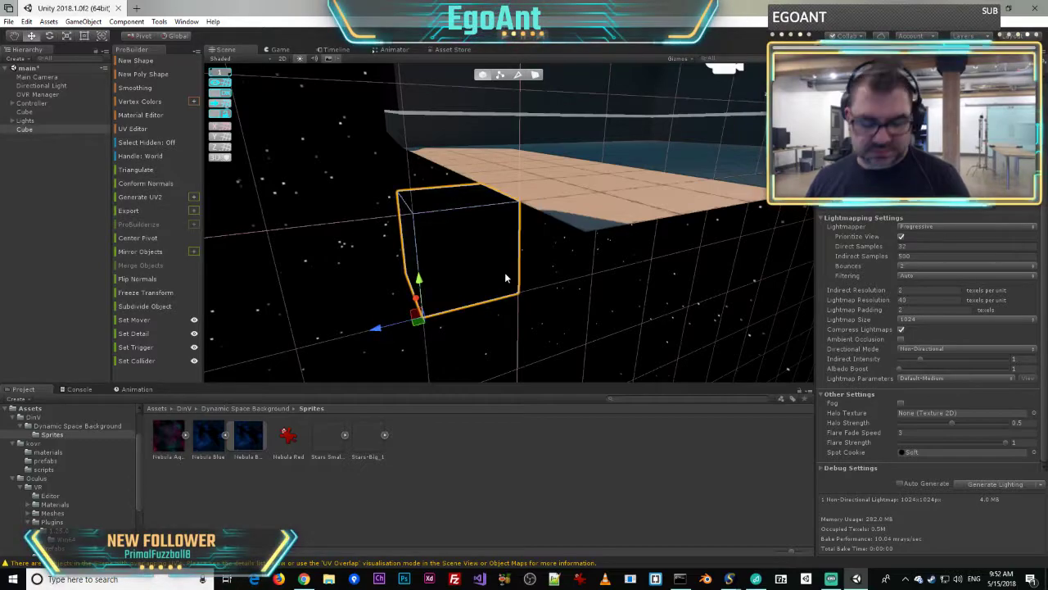
click(533, 74)
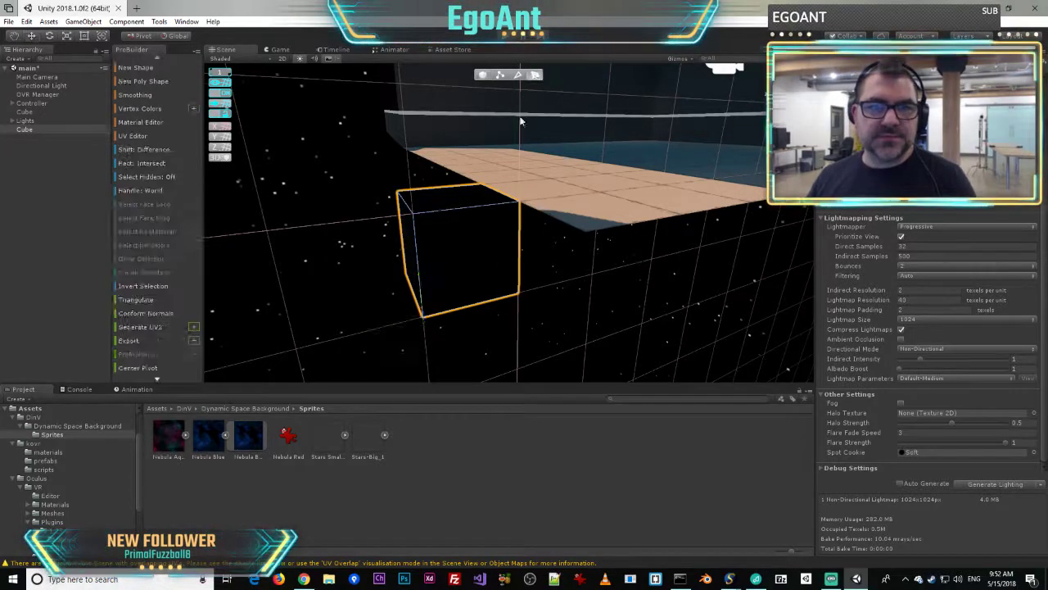
click(457, 271)
alt+drag(423, 251, 605, 273)
click(534, 295)
alt+drag(534, 296, 471, 209)
shift+click(749, 199)
shift+click(471, 209)
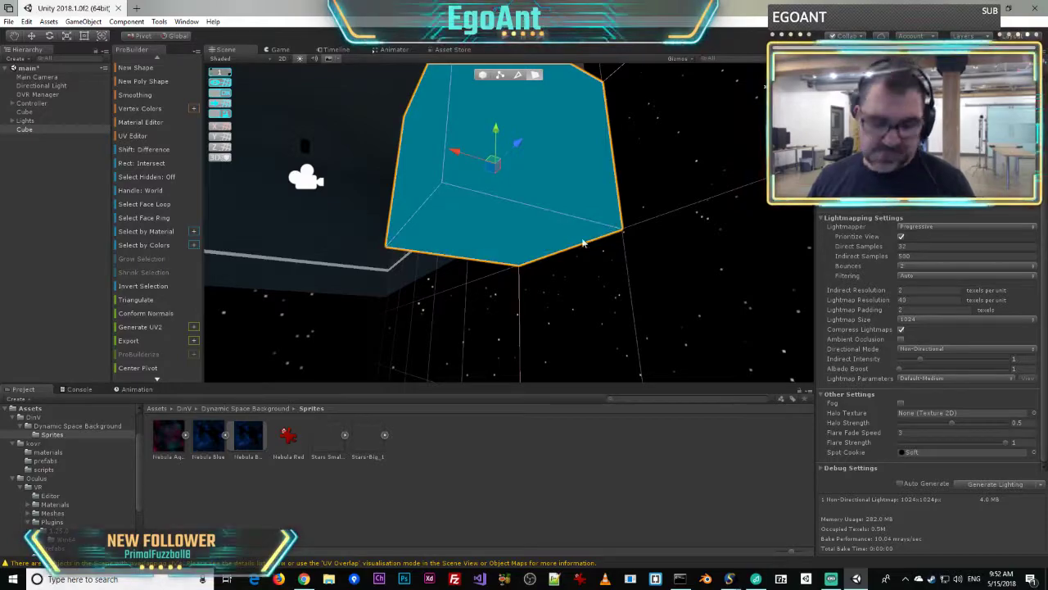
key(alt+1)
alt+drag(579, 227, 611, 170)
scroll(612, 170, down, 5)
key(w)
right_drag(612, 169, 614, 201)
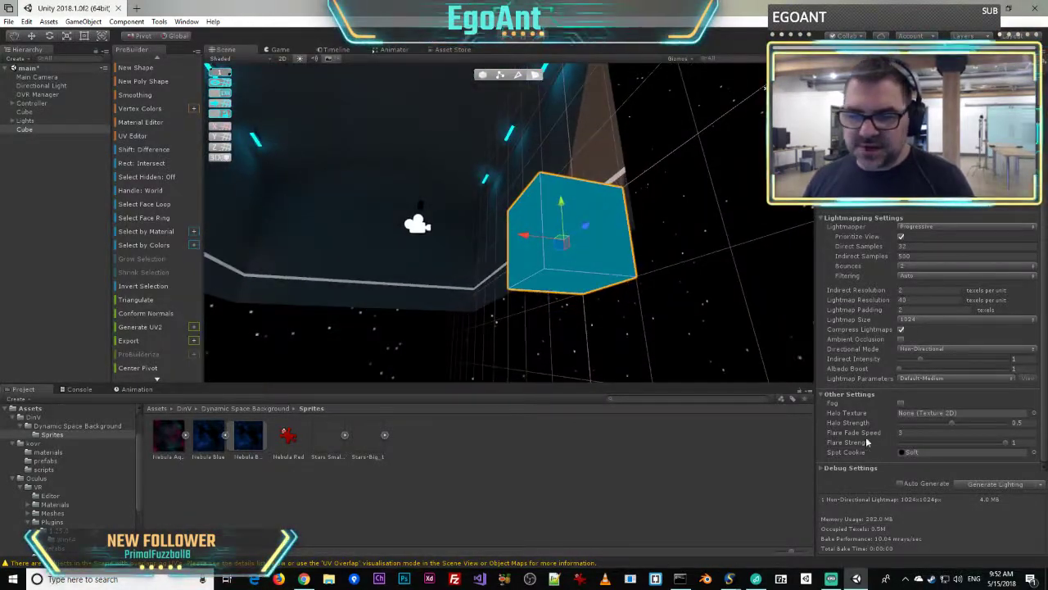
- Turn automatic lightmap generation back on
click(899, 484)
right_drag(671, 337, 584, 244)
key(Delete)
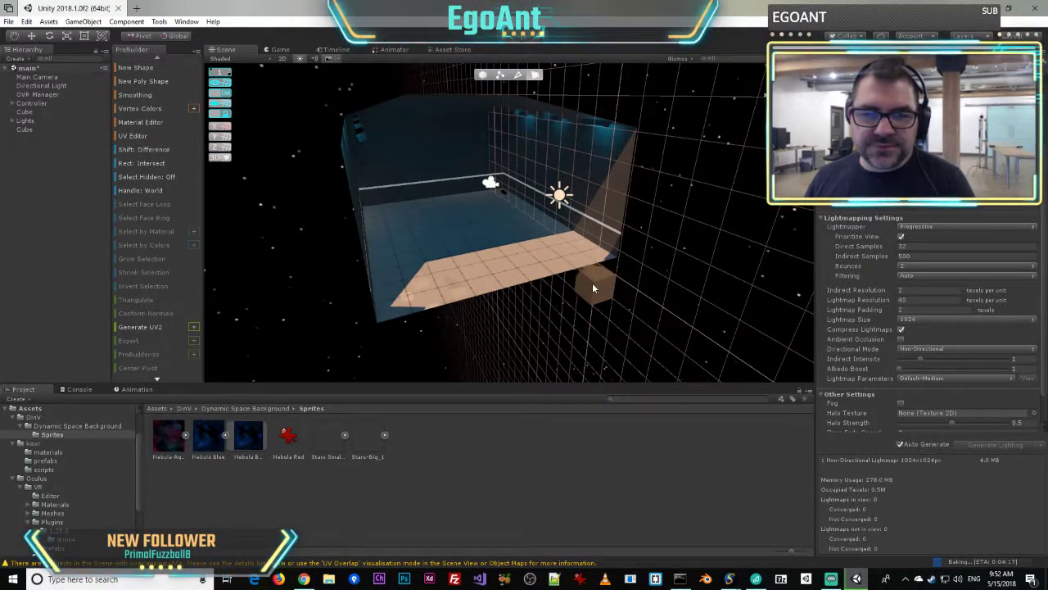
- Stretch the cube's end face along the floor's outer edge to form a long ledge across the opening
click(585, 289)
click(585, 289)
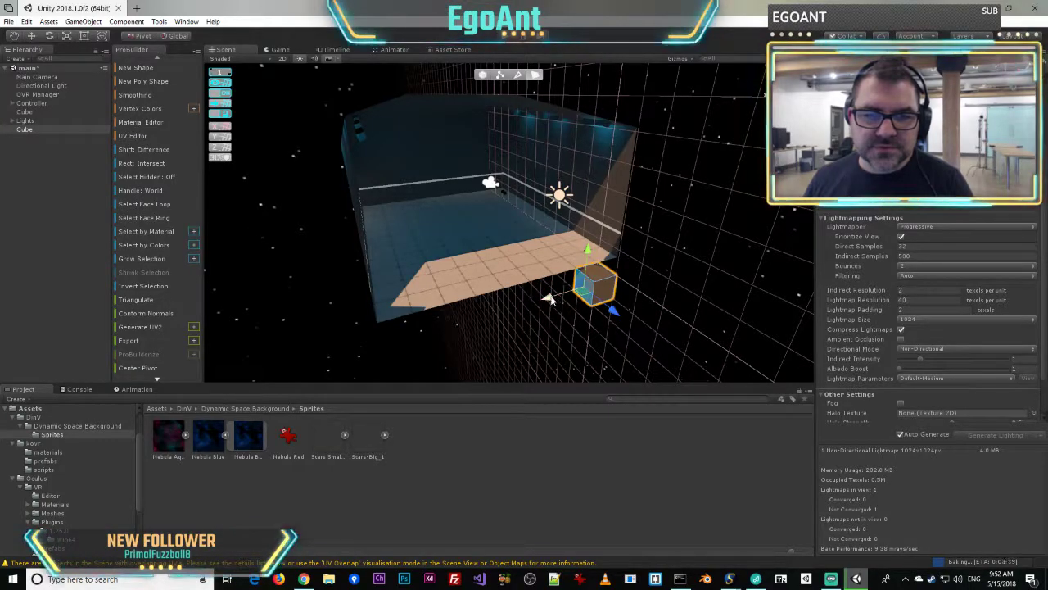
drag(551, 296, 434, 325)
right_drag(385, 327, 452, 338)
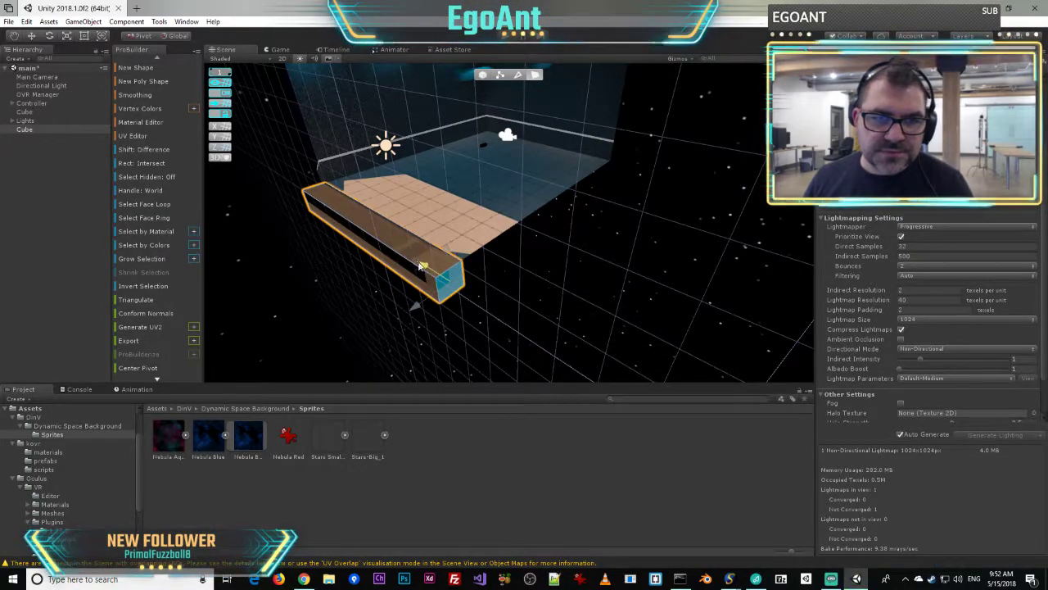
right_drag(448, 299, 807, 292)
key(w)
key(s)
key(w)
key(s)
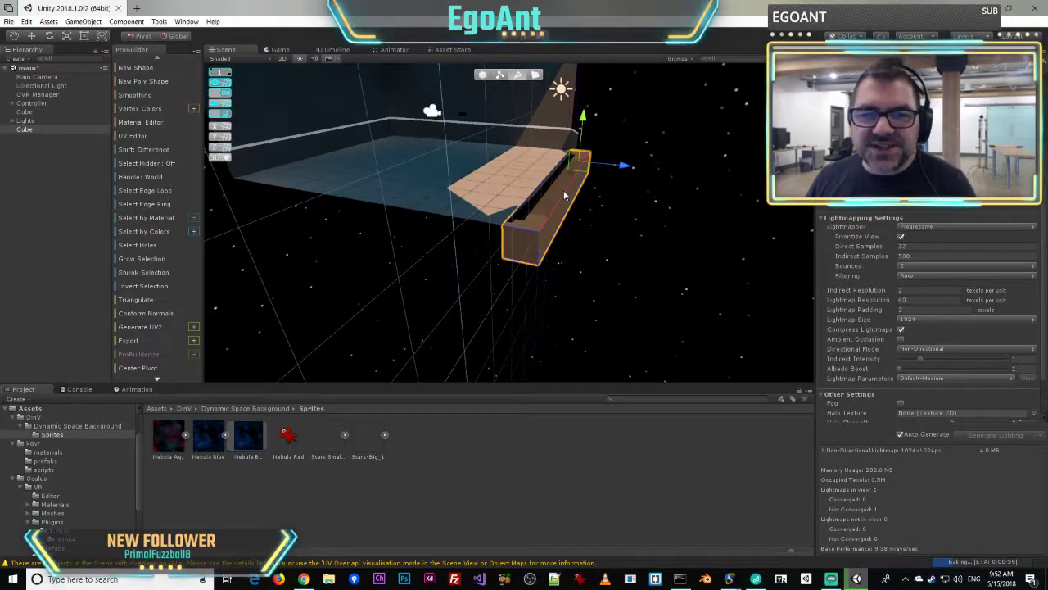
- Raise the ledge's outer top edge, set the grid snap value to 0.1 and fine-tune the edge's height
drag(577, 137, 578, 121)
right_drag(577, 178, 609, 168)
key(w)
key(s)
click(221, 81)
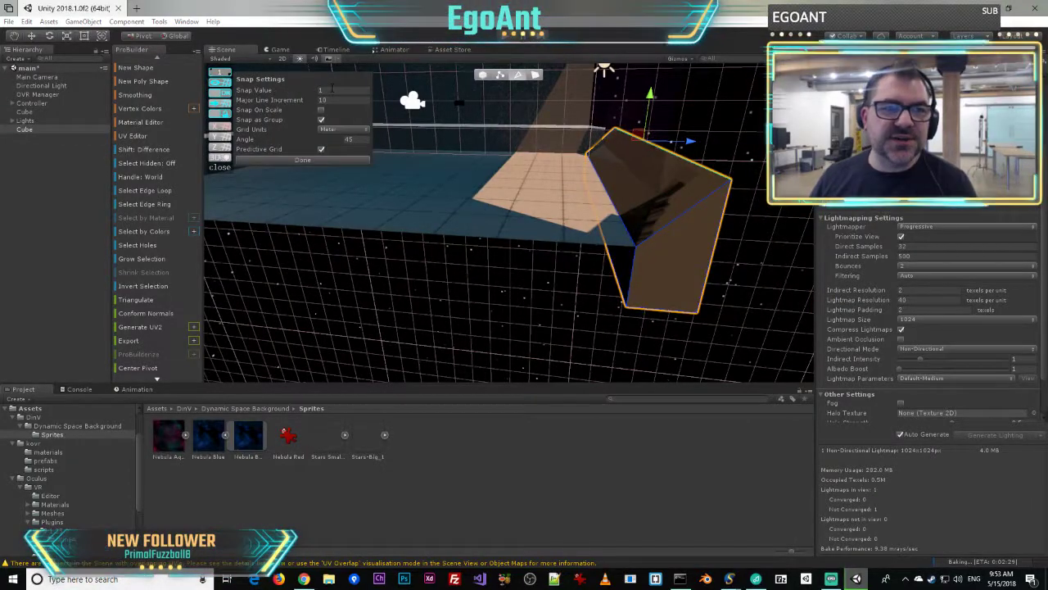
text(0.1)
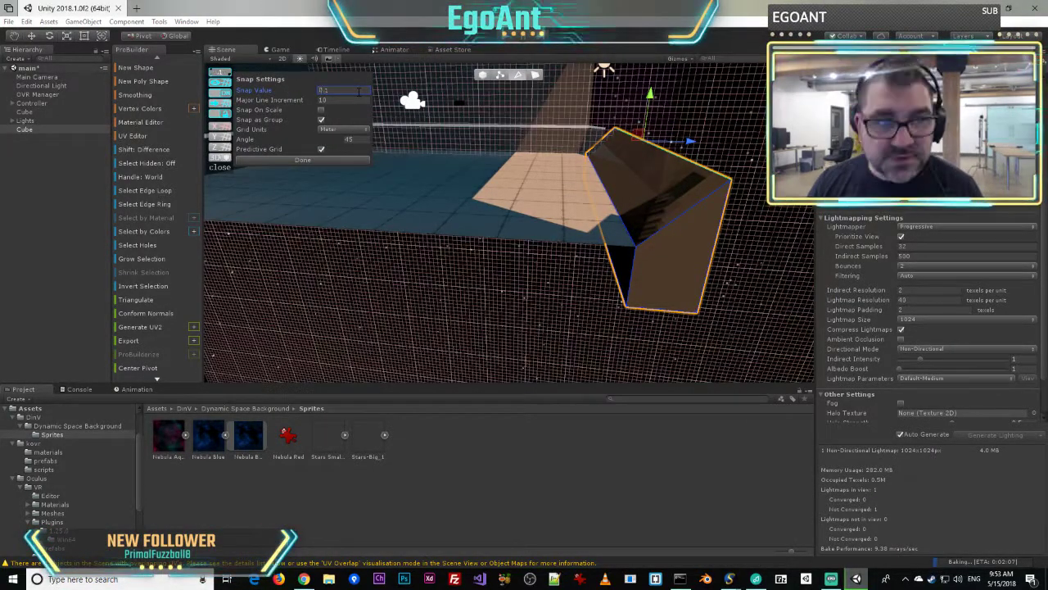
drag(651, 93, 653, 105)
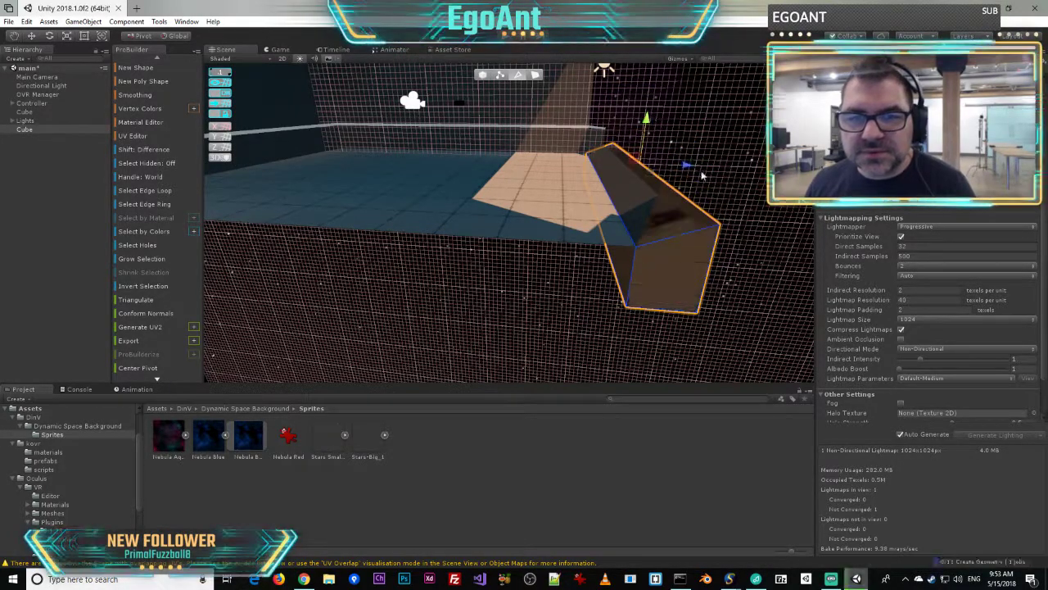
- Shift the ledge's outer top edge inward toward the room so that its outer side slopes
alt+drag(686, 162, 723, 219)
alt+drag(706, 168, 224, 214)
key(w)
right_drag(224, 214, 157, 137)
key(s)
key(s)
key(w)
key(w)
key(a)
key(d)
key(a)
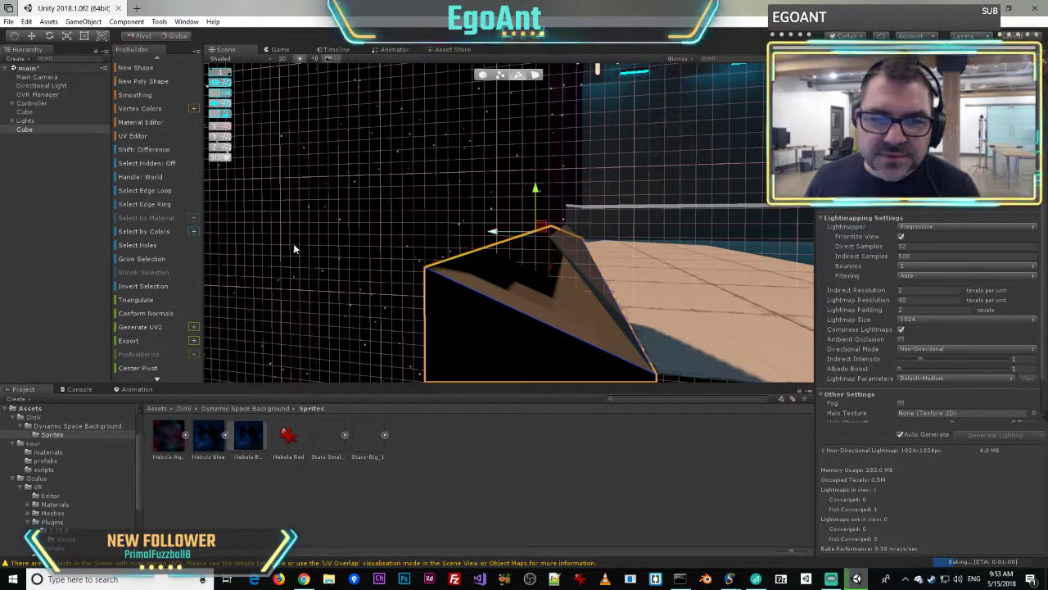
drag(490, 235, 505, 235)
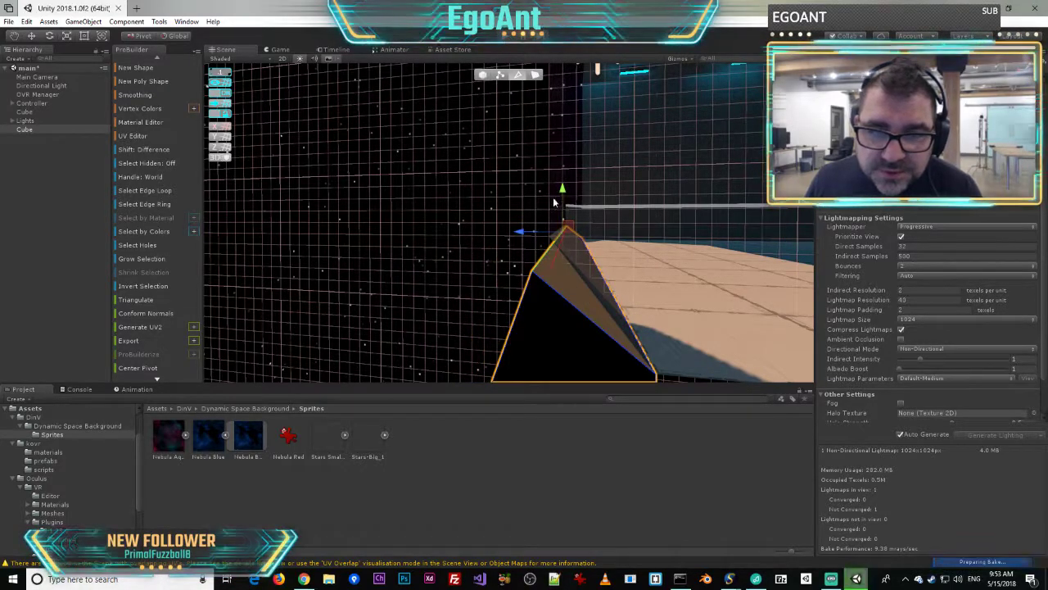
- Select the ledge's sloped outer face for face editing
right_drag(561, 219, 946, 230)
key(d)
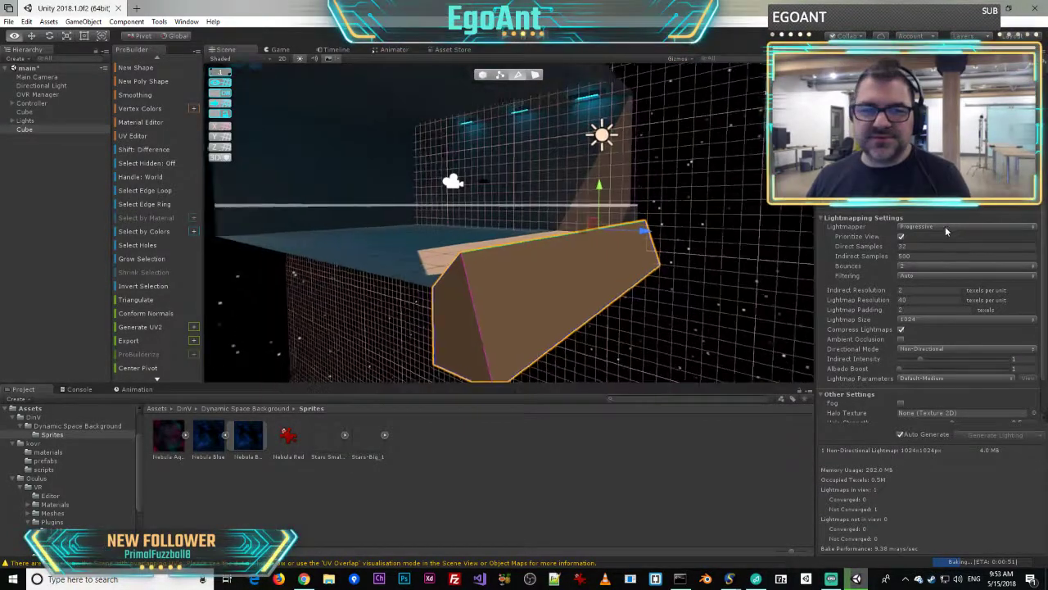
click(551, 292)
click(572, 269)
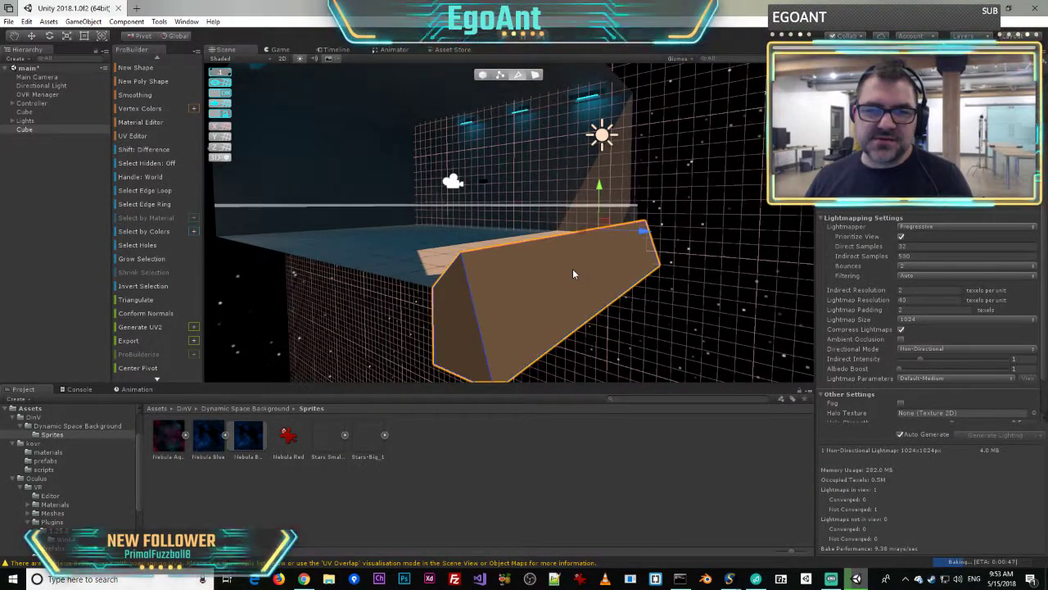
click(535, 74)
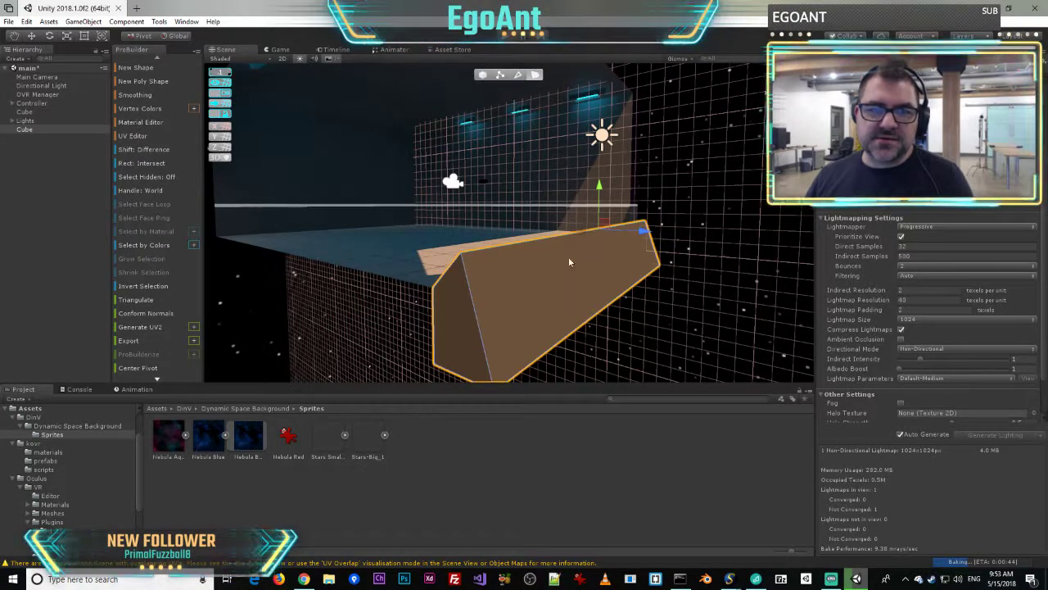
click(622, 273)
- Examine the ledge and its fit against the floor and side walls from outside and inside the room
drag(663, 271, 487, 206)
key(ctrl+z)
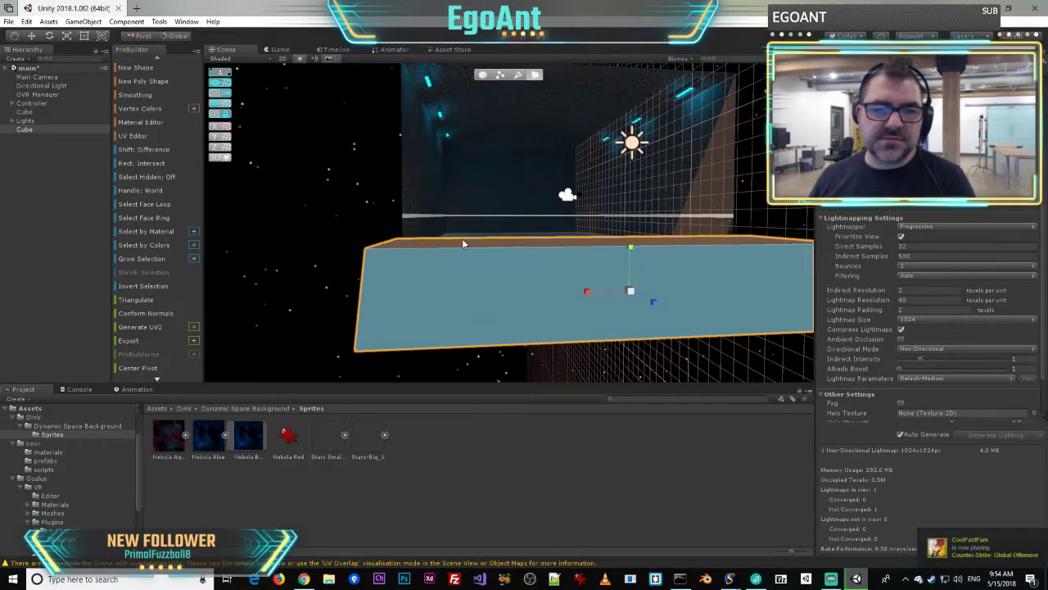
alt+drag(635, 295, 613, 295)
mouse_move(538, 289)
alt+mouse_down()
mouse_move(27, 308)
mouse_move(44, 285)
mouse_move(8, 292)
mouse_move(921, 316)
mouse_move(657, 290)
mouse_move(525, 303)
alt+mouse_up()
right_drag(463, 300, 371, 311)
key(w)
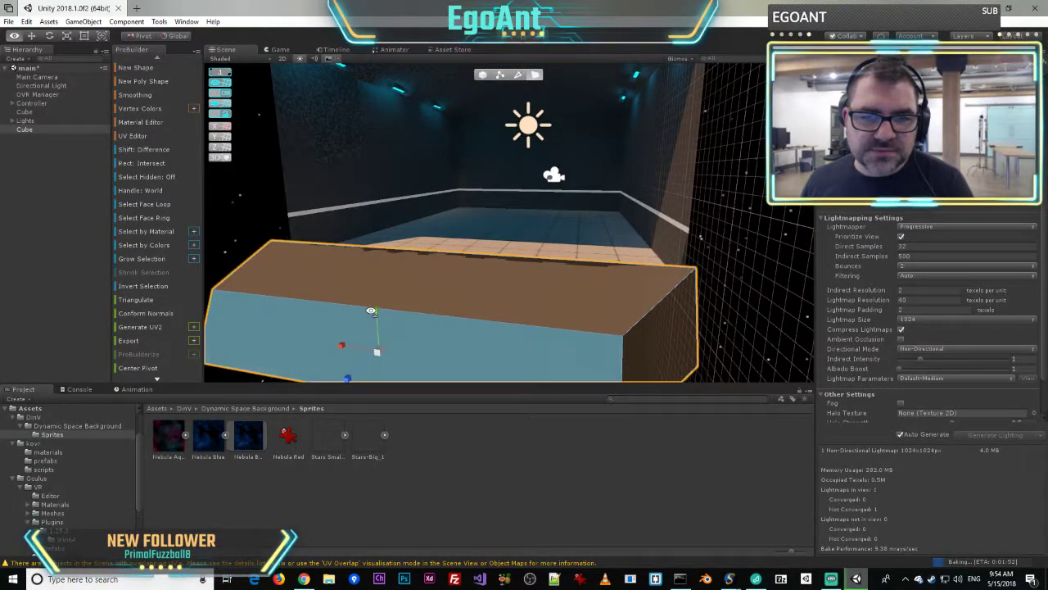
right_drag(435, 293, 190, 264)
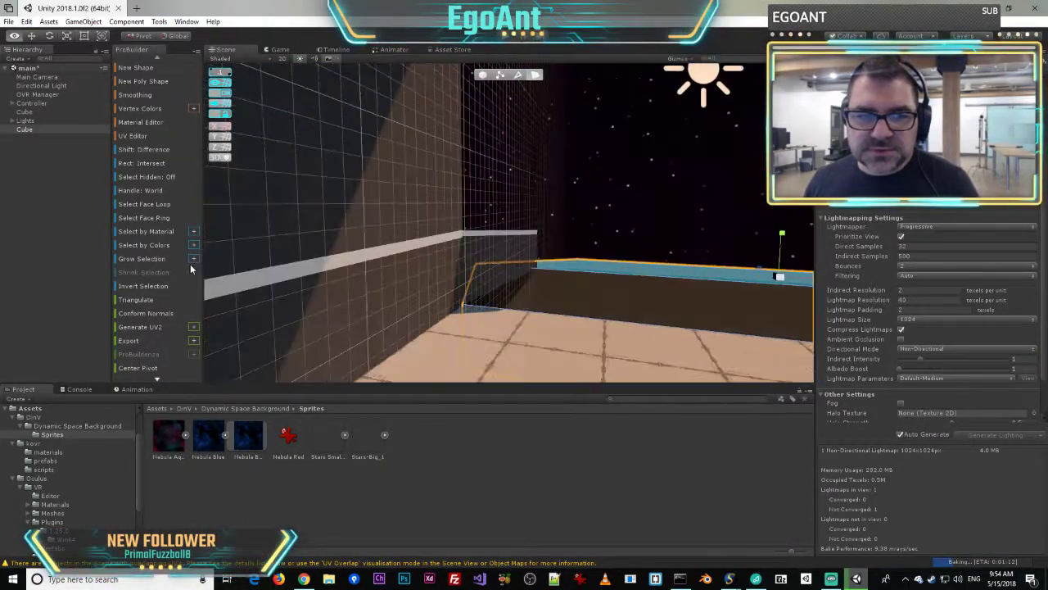
key(Down)
mouse_move(209, 260)
right_down()
mouse_move(308, 253)
mouse_move(288, 250)
mouse_move(295, 284)
mouse_move(282, 299)
right_up()
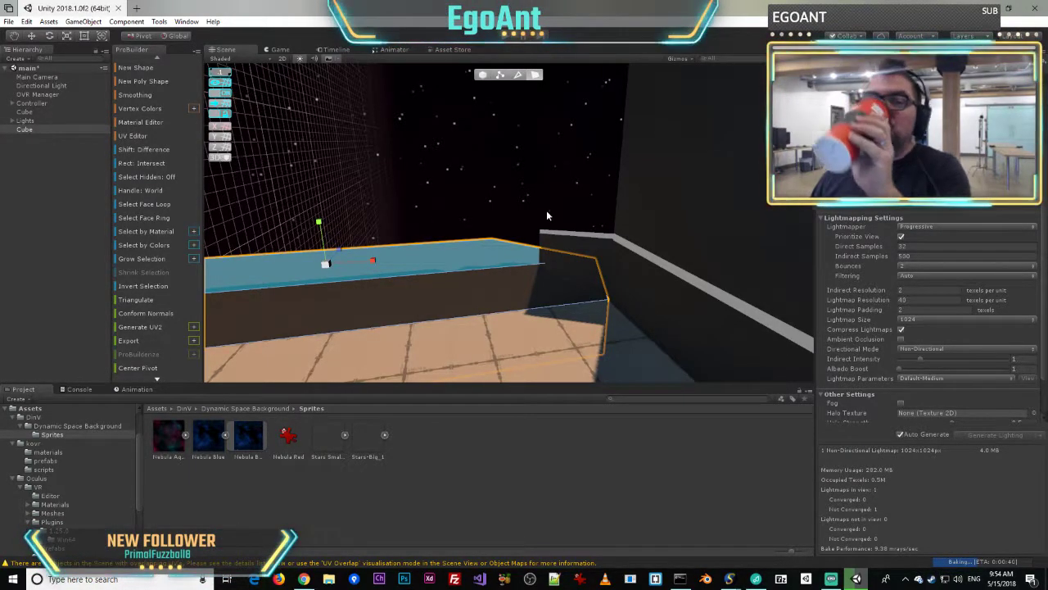
right_drag(516, 211, 802, 273)
key(s)
key(w)
key(s)
key(w)
key(d)
key(w)
key(s)
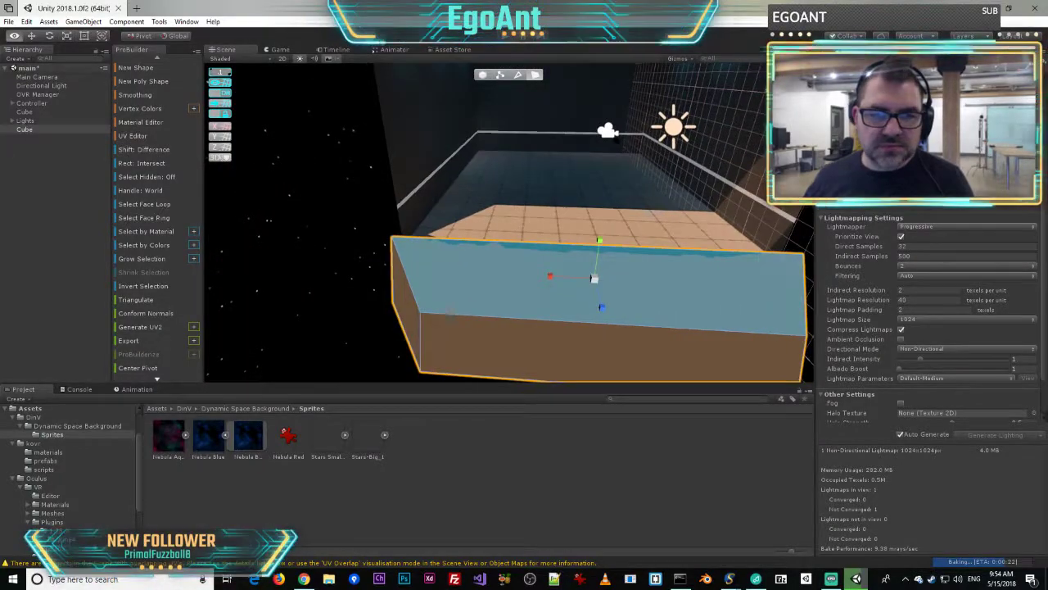
- Inset the ledge's sloped outer face along its length, leaving a narrow strip at its end
drag(549, 279, 565, 275)
key(ctrl+z)
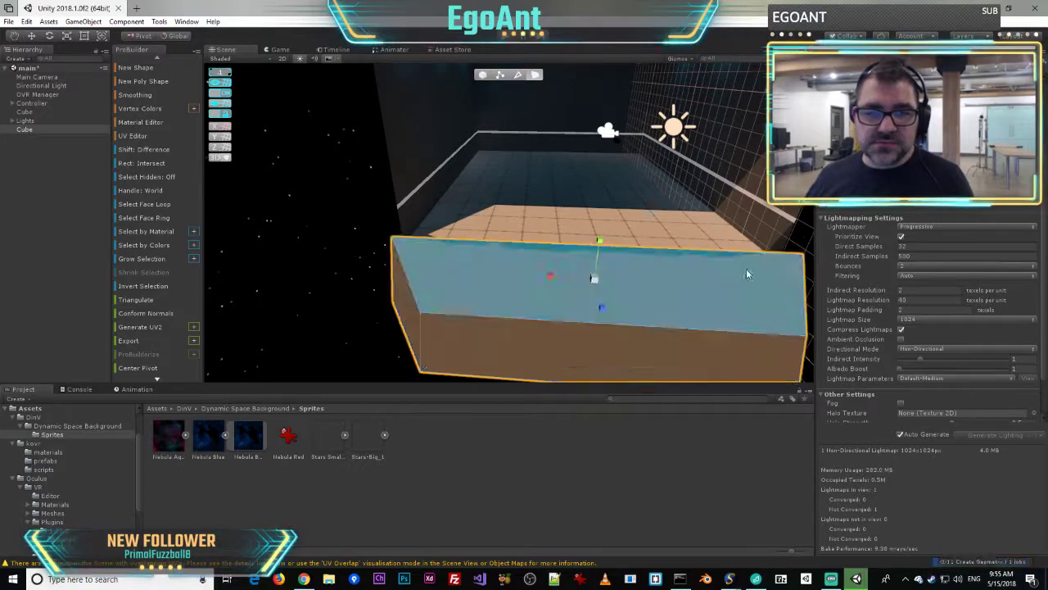
click(371, 330)
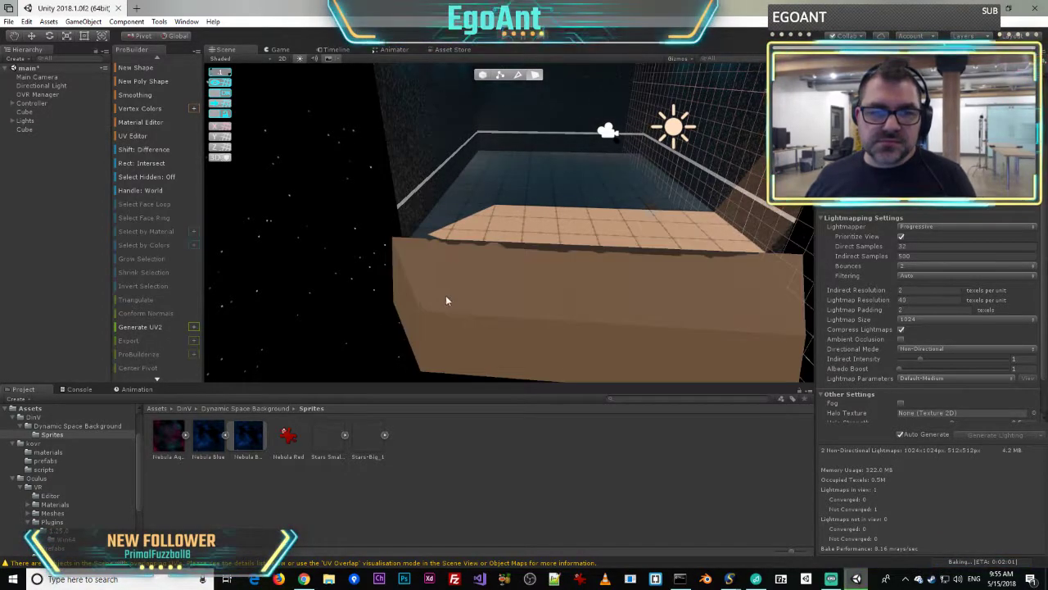
click(489, 290)
click(541, 287)
shift+drag(550, 278, 560, 281)
right_drag(501, 303, 507, 261)
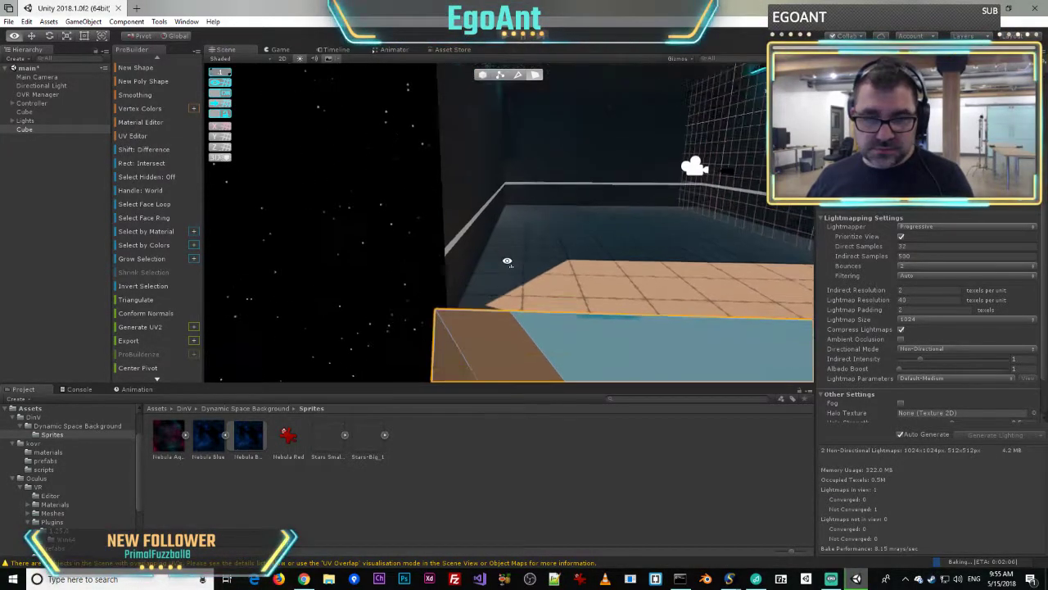
- Shift the upper vertex at one end of the ledge's inset face along the ledge's length
click(499, 76)
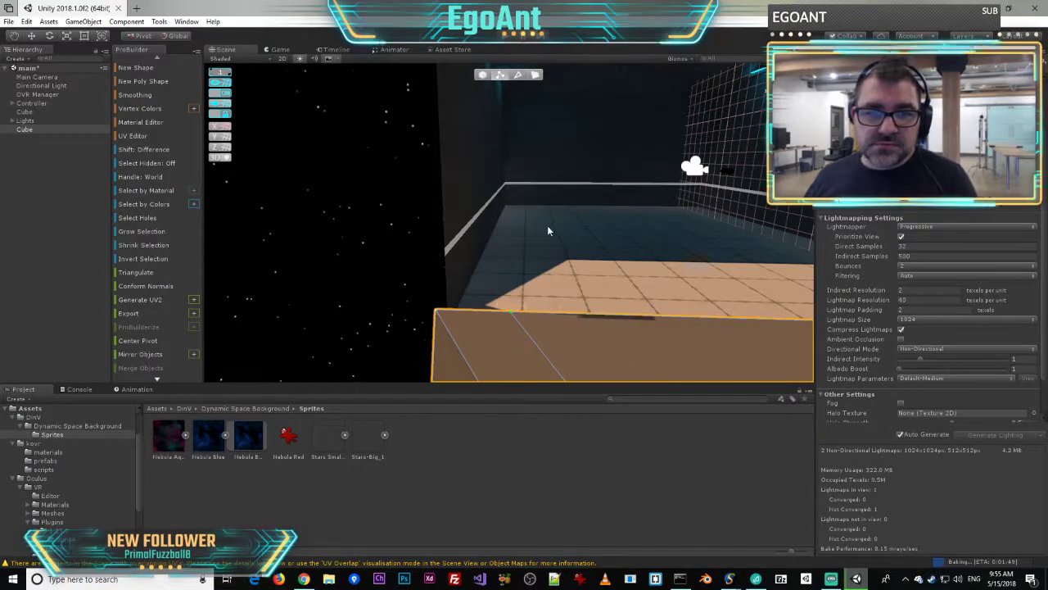
right_drag(548, 228, 556, 304)
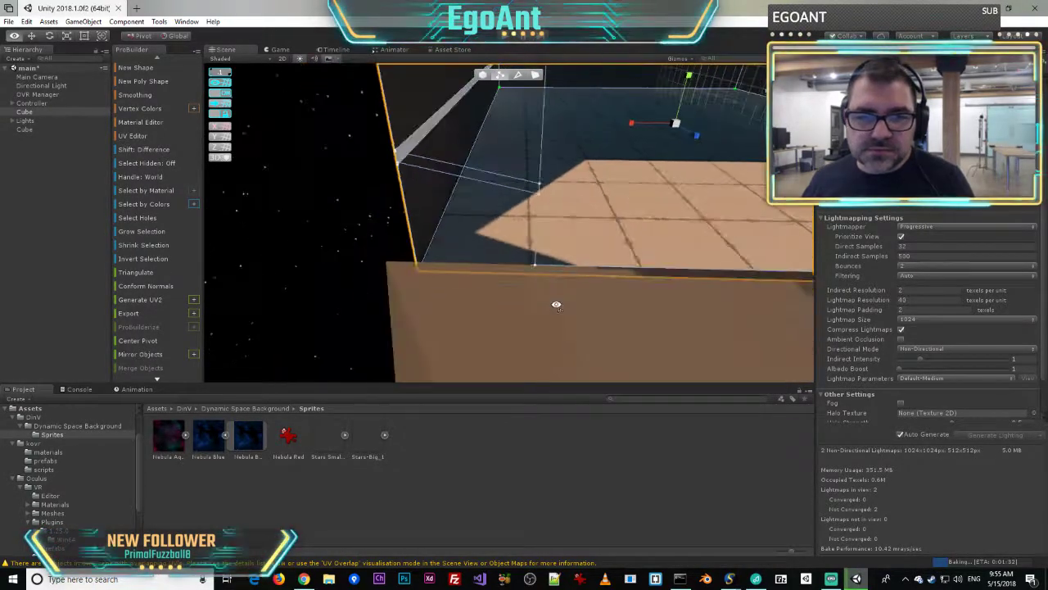
click(605, 359)
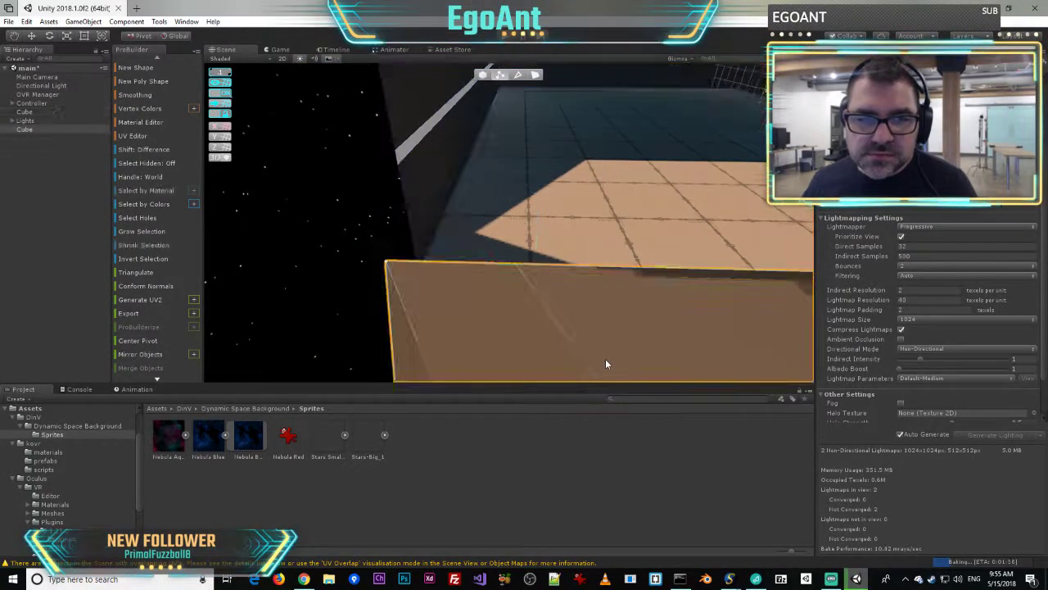
click(517, 263)
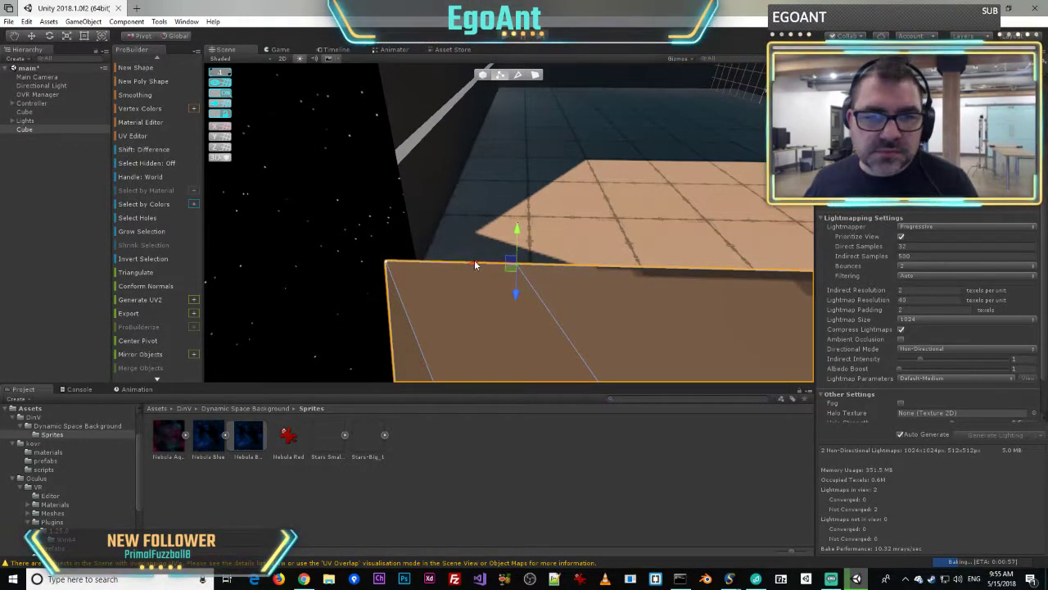
drag(474, 263, 541, 275)
alt+drag(631, 260, 186, 188)
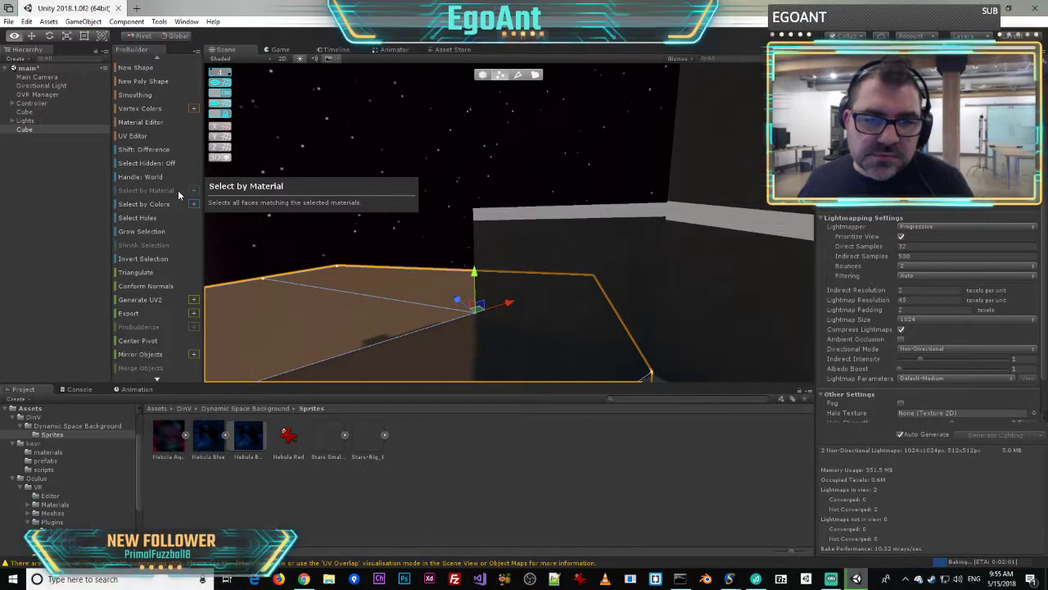
right_drag(178, 193, 632, 224)
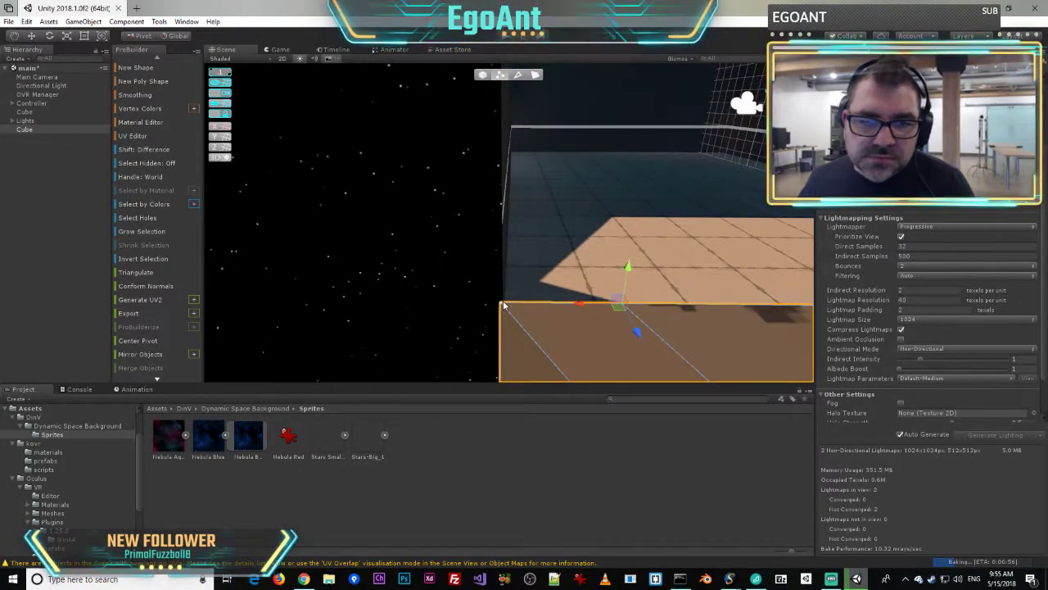
- Raise the ledge's upper corner vertex at the same end and fine-tune its position against the room's side wall
drag(499, 266, 500, 206)
right_drag(641, 228, 223, 198)
drag(547, 206, 484, 225)
right_drag(484, 226, 560, 235)
drag(416, 269, 430, 271)
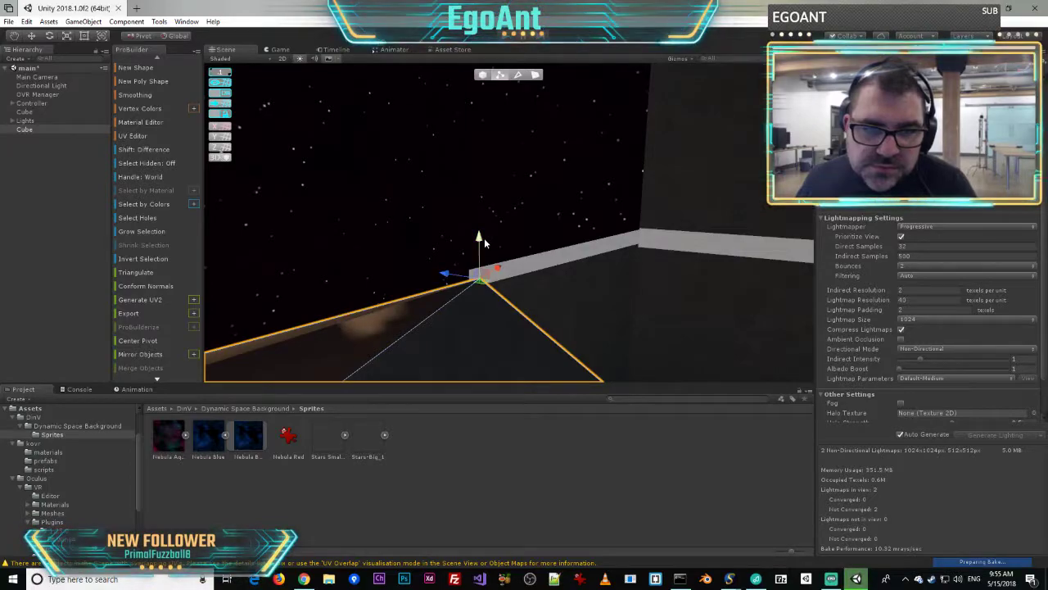
mouse_move(484, 237)
mouse_down()
mouse_move(484, 217)
mouse_move(484, 235)
mouse_up()
right_drag(510, 266, 486, 251)
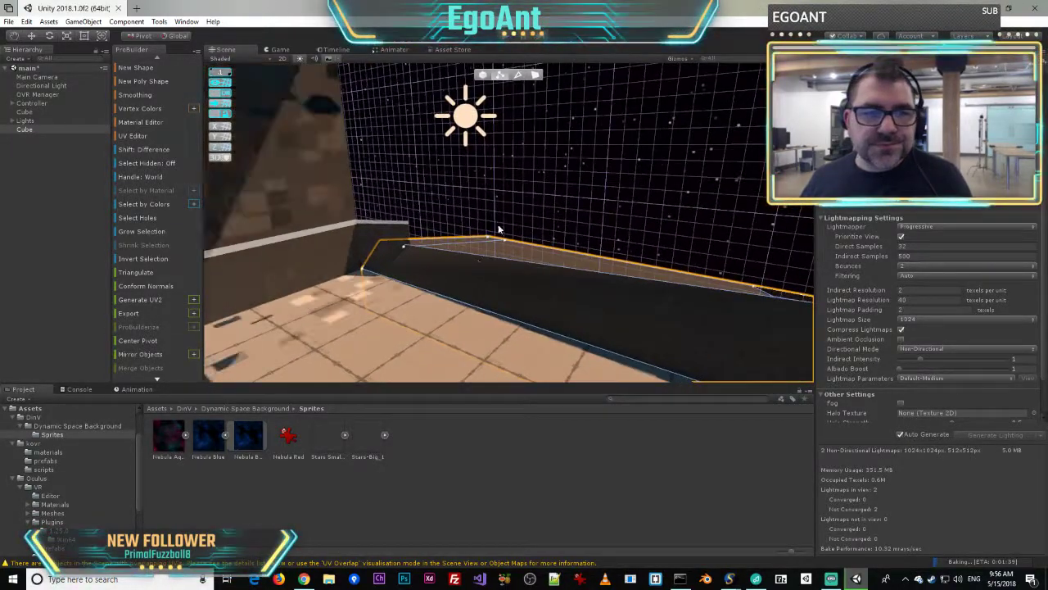
- Try to delete the selected geometry at the ledge in face editing and undo the deletion
click(536, 74)
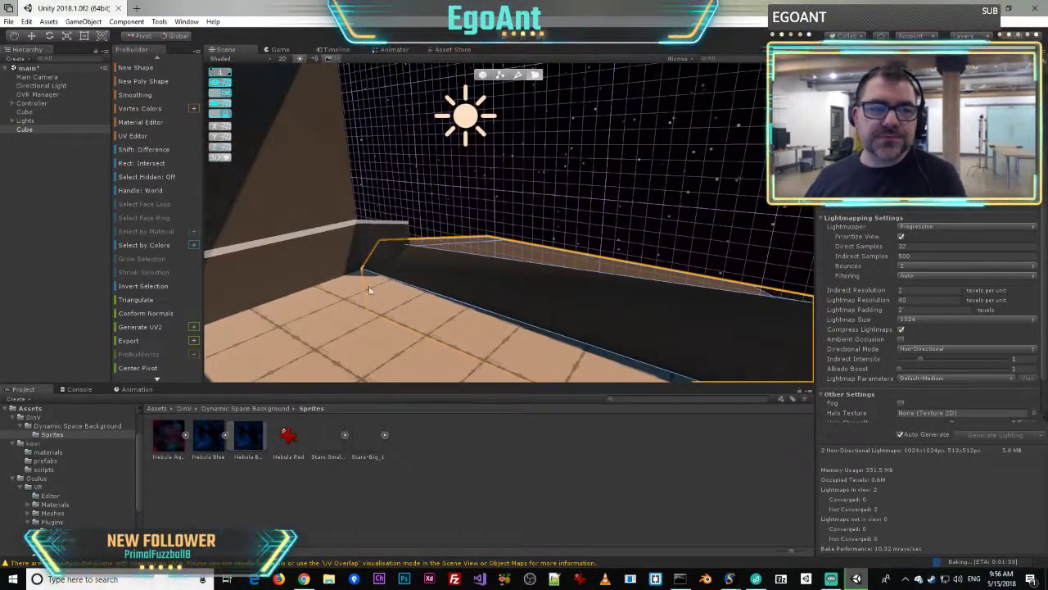
click(344, 319)
click(555, 311)
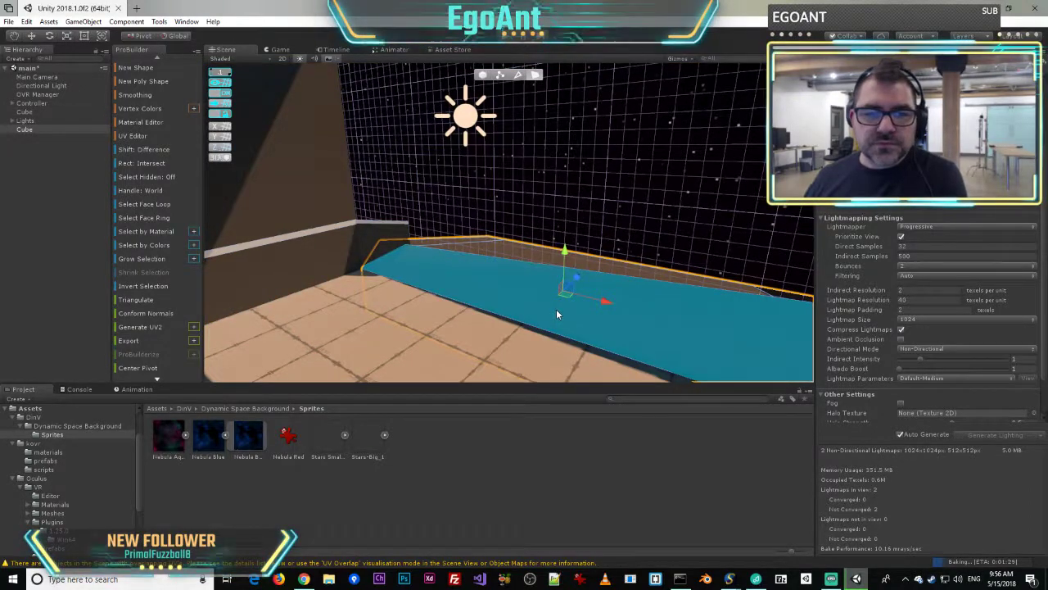
right_drag(688, 322, 605, 319)
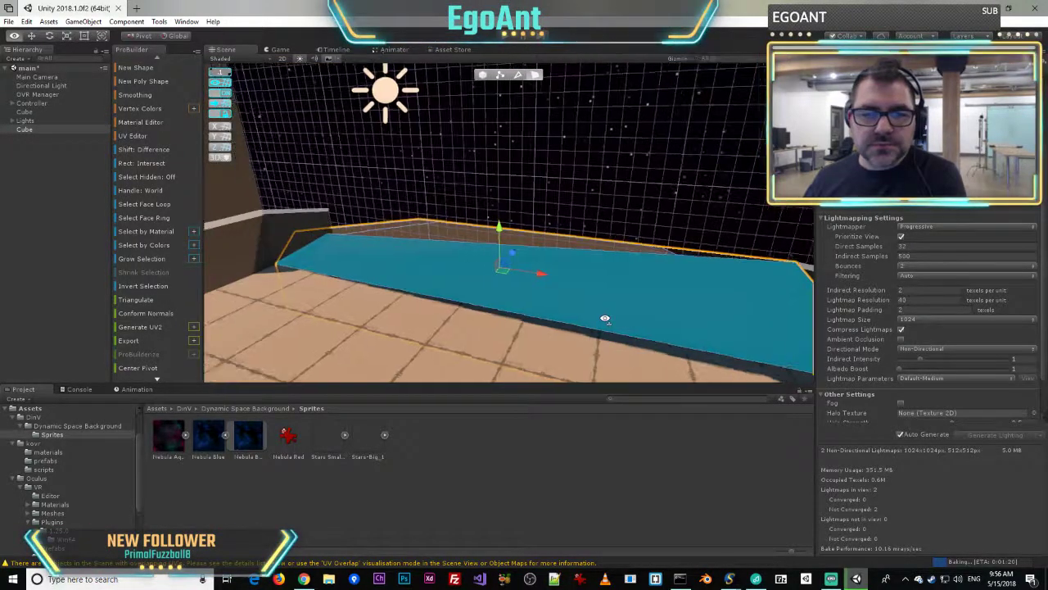
click(552, 295)
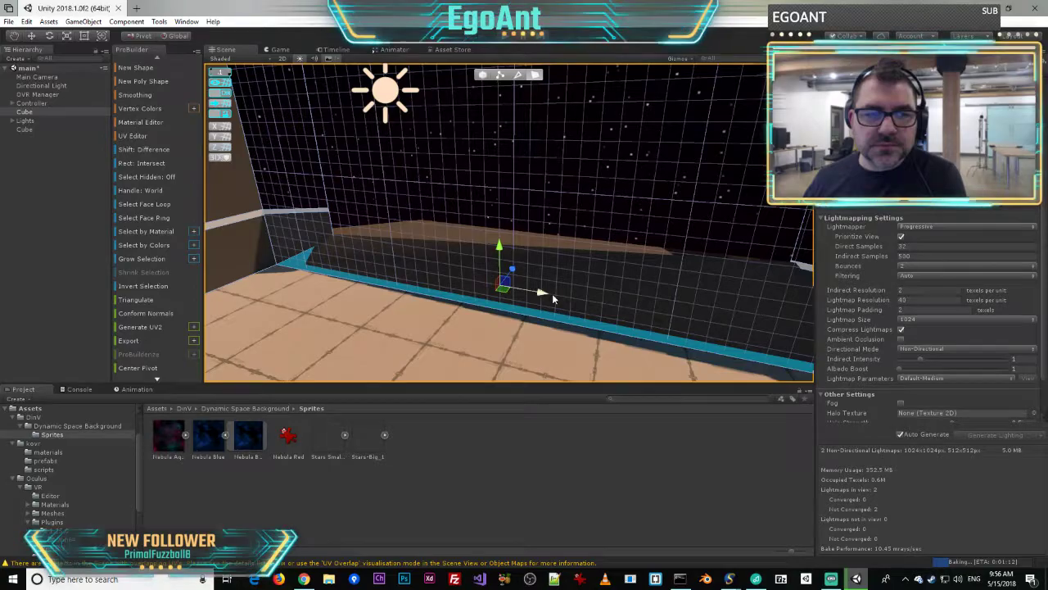
key(Delete)
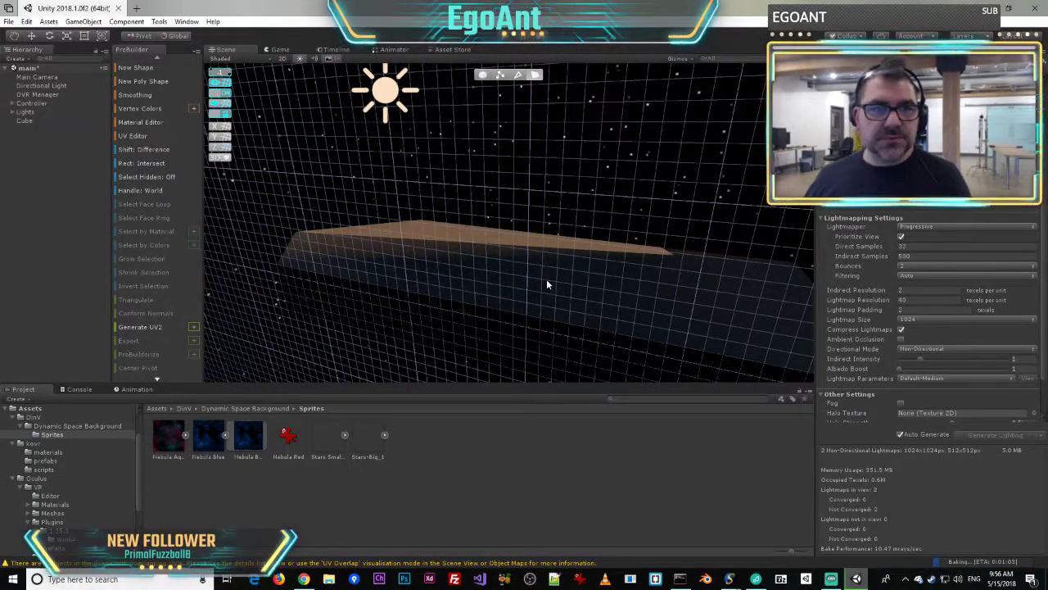
key(ctrl+z)
- Switch to whole-object editing, try deleting the first cube in the scene and undo the deletion
right_drag(586, 265, 103, 170)
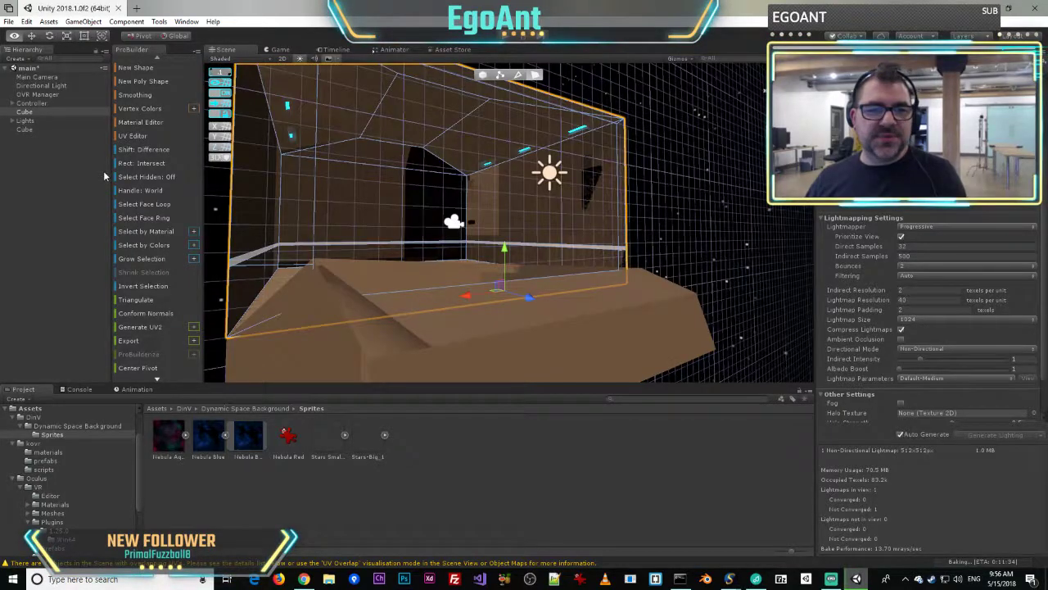
key(f)
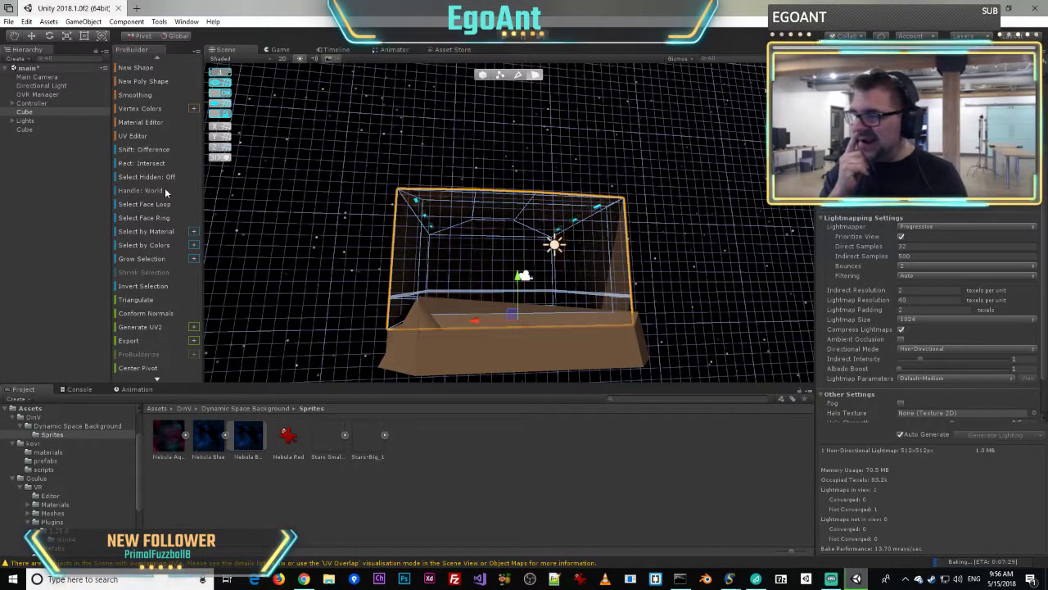
right_drag(554, 289, 838, 399)
key(w)
key(f)
key(w)
key(f)
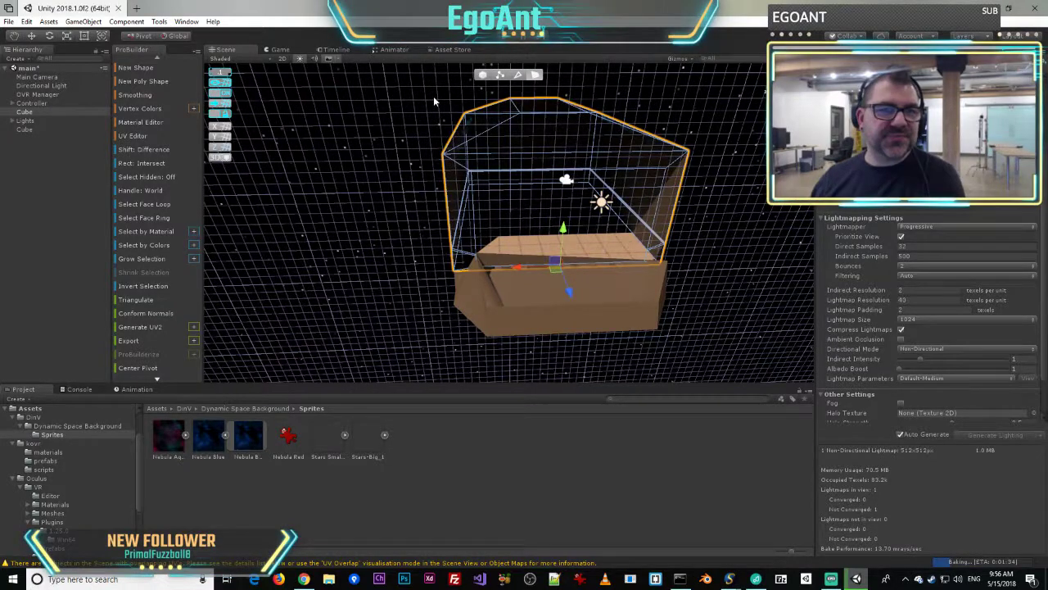
click(483, 76)
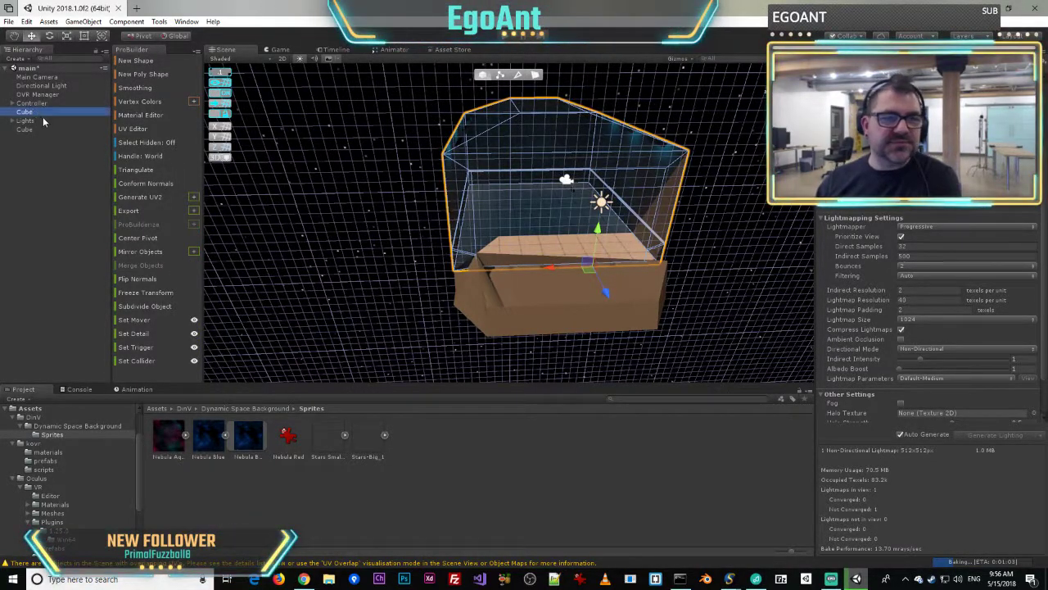
key(Delete)
key(ctrl+z)
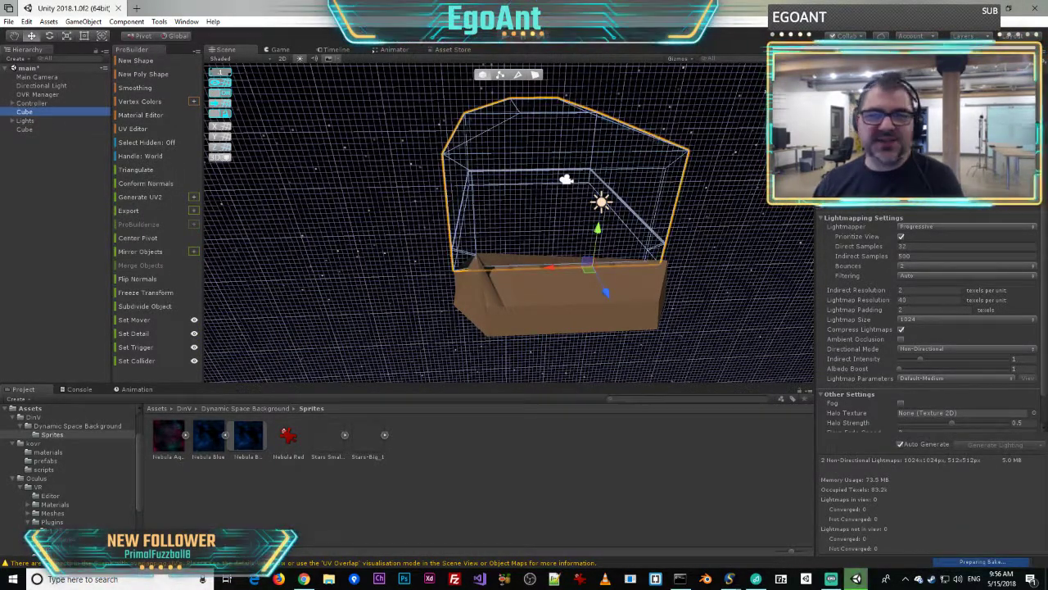
- Rename the room cube as Ship Bay and delete the separate ledge cube
click(841, 50)
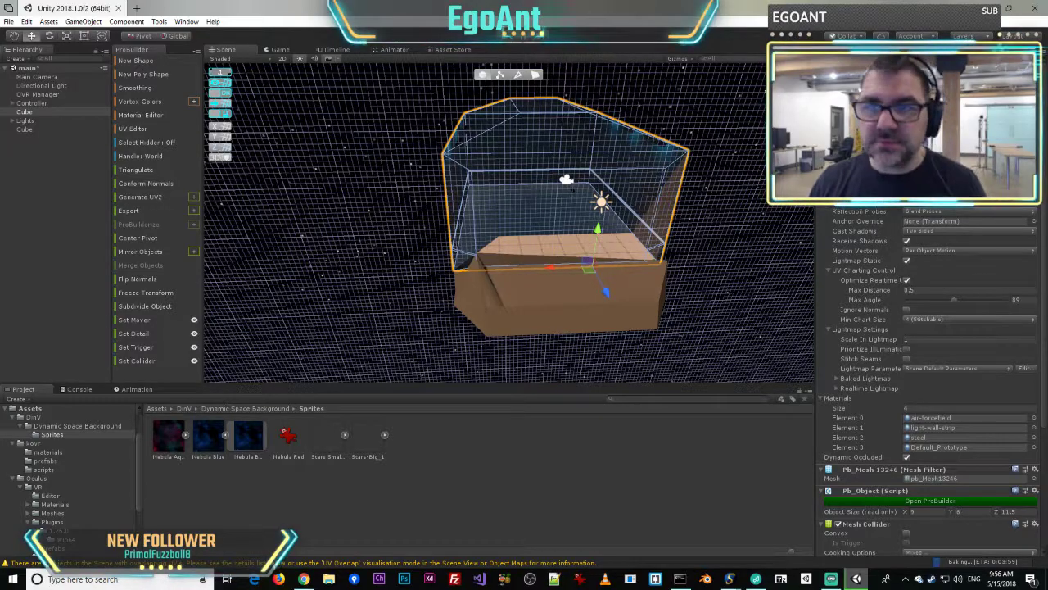
key(Return)
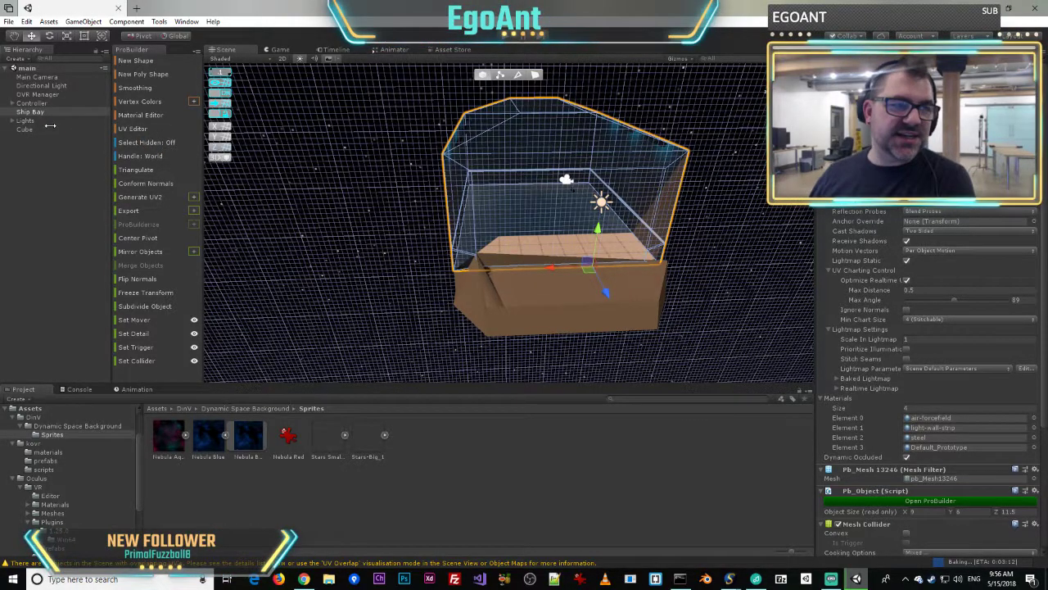
key(Delete)
- Adjust the heights of the Ship Bay's corner vertices so the light strip's upper and lower edges line up beside the forcefield opening
right_drag(460, 245, 27, 194)
key(w)
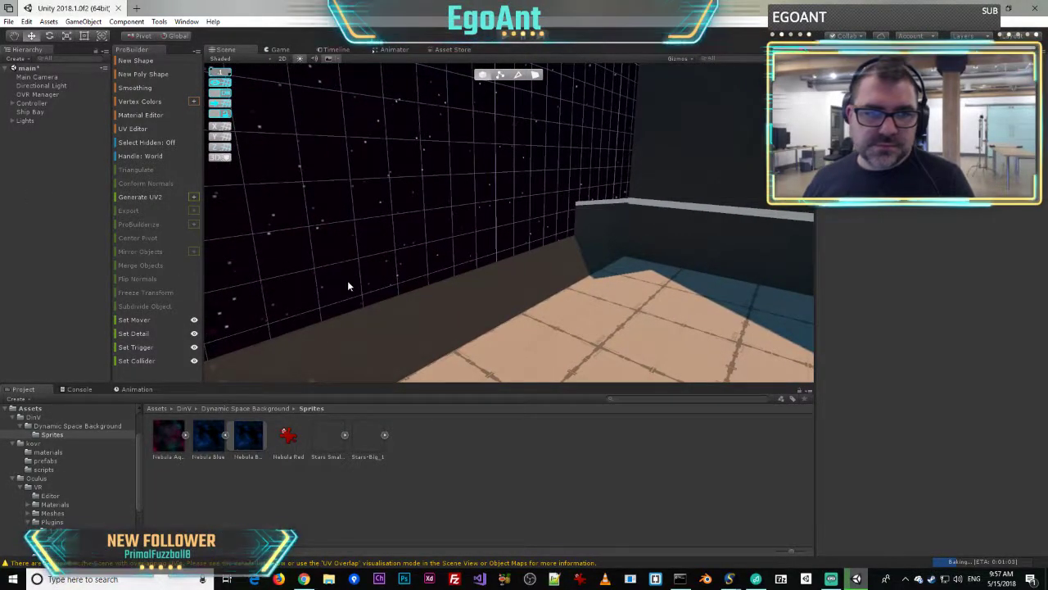
click(347, 281)
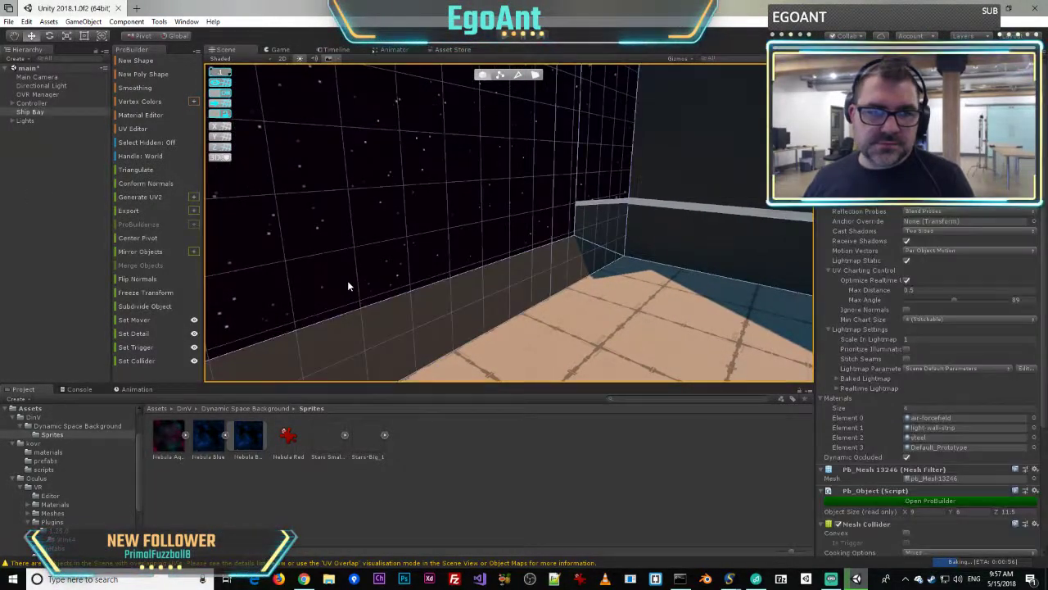
click(536, 75)
click(449, 219)
right_drag(464, 246, 277, 228)
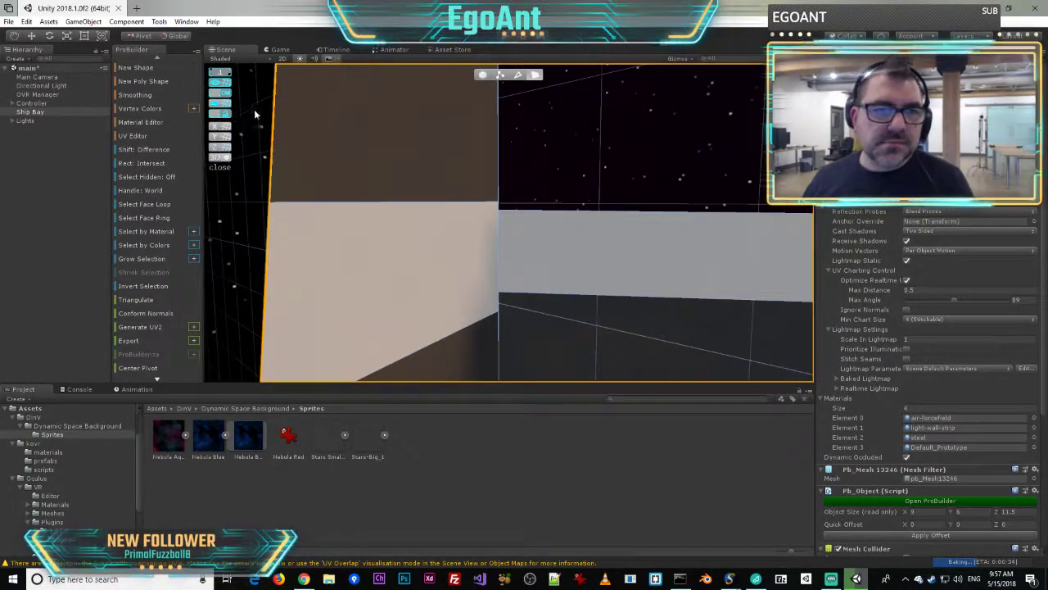
click(501, 75)
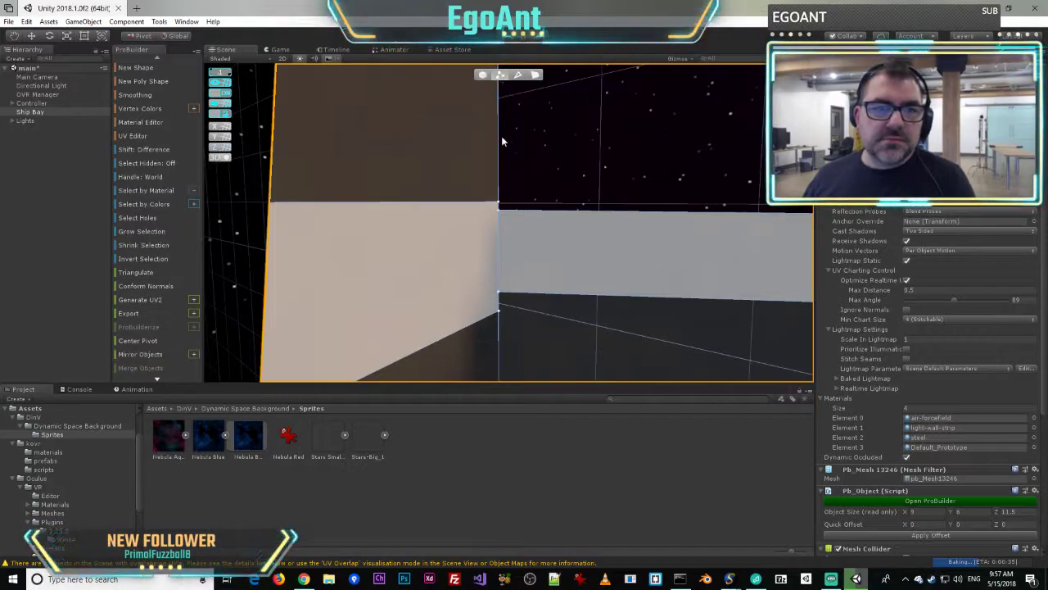
click(498, 205)
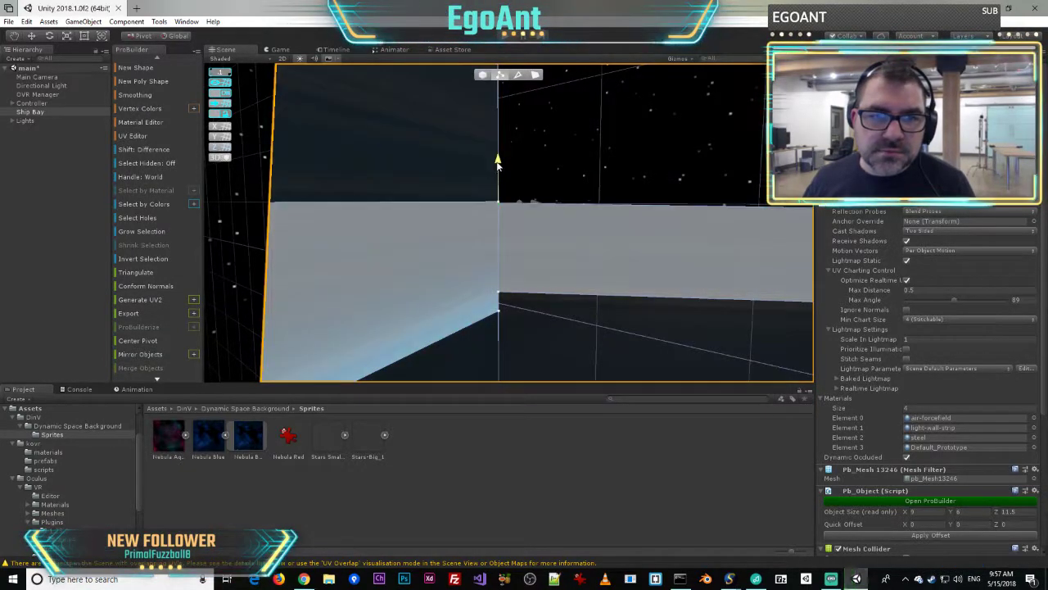
click(498, 203)
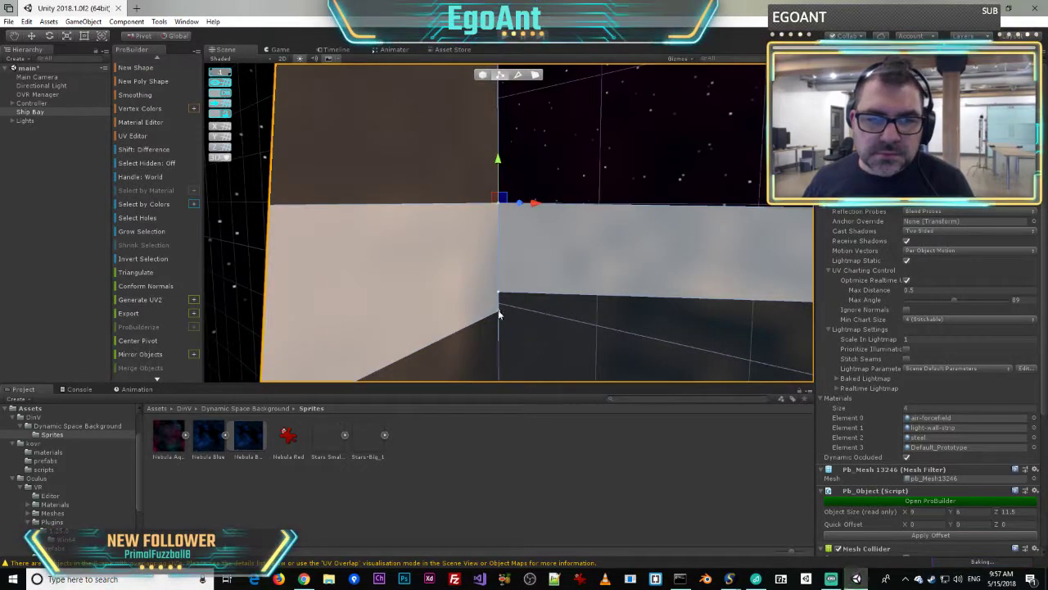
click(500, 310)
drag(498, 261, 522, 293)
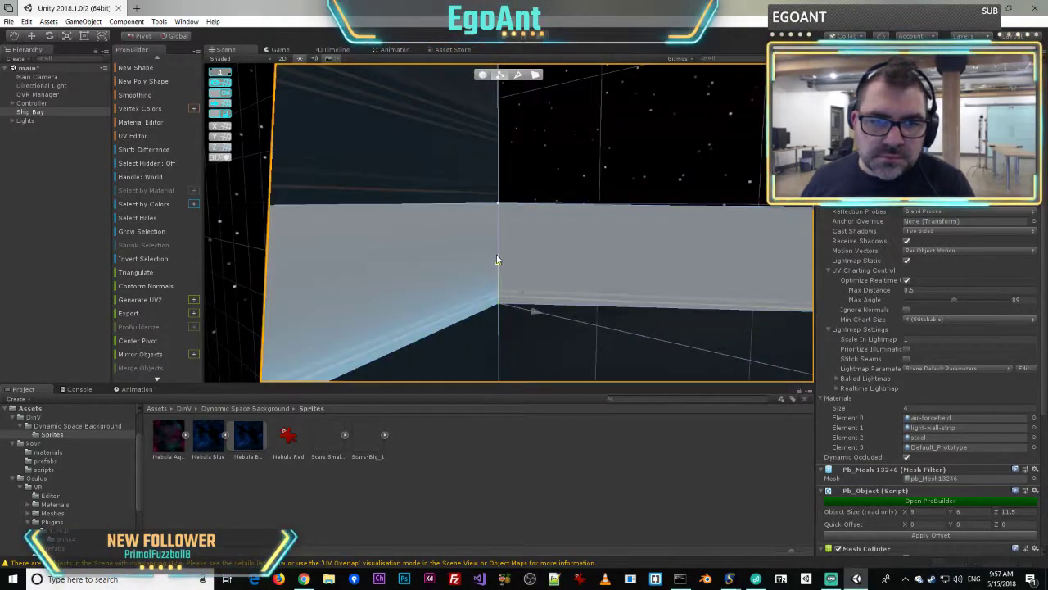
- Adjust the heights of the Ship Bay's vertices at the other forcefield corner so the light strip's edges meet cleanly
right_drag(501, 261, 595, 262)
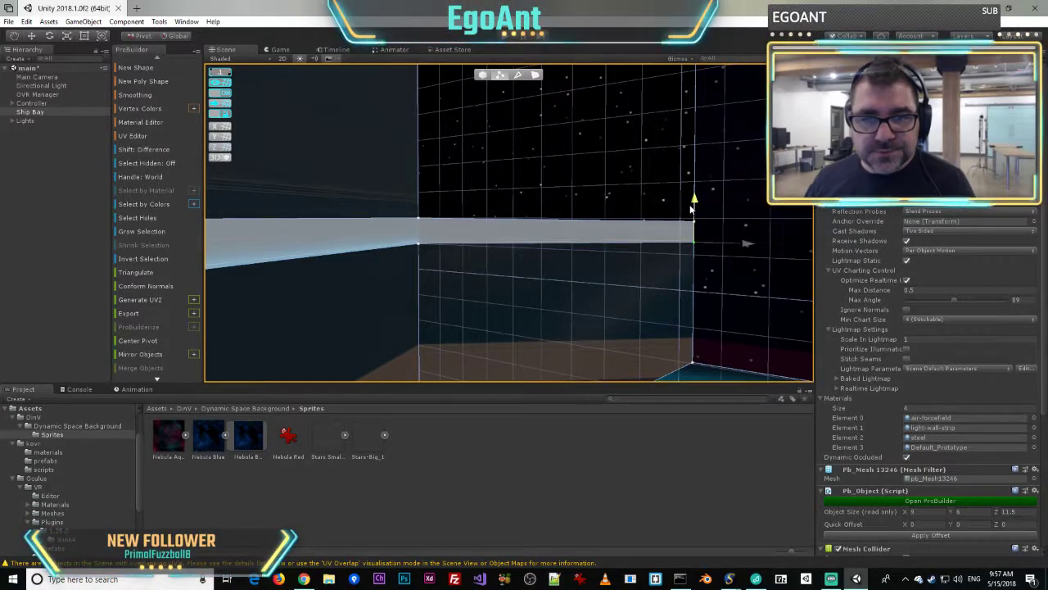
right_drag(691, 209, 697, 239)
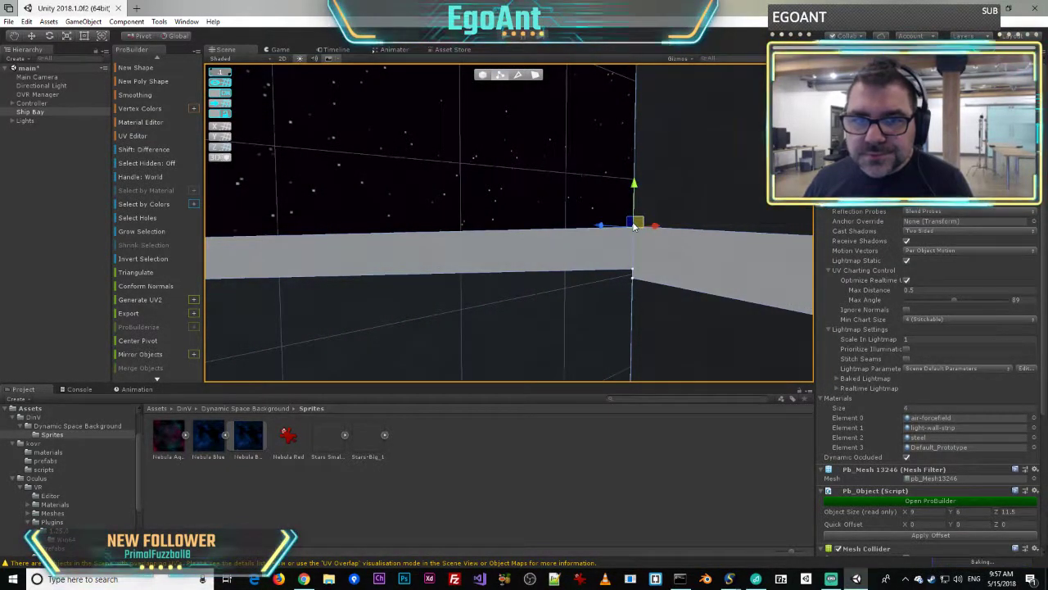
drag(635, 187, 635, 187)
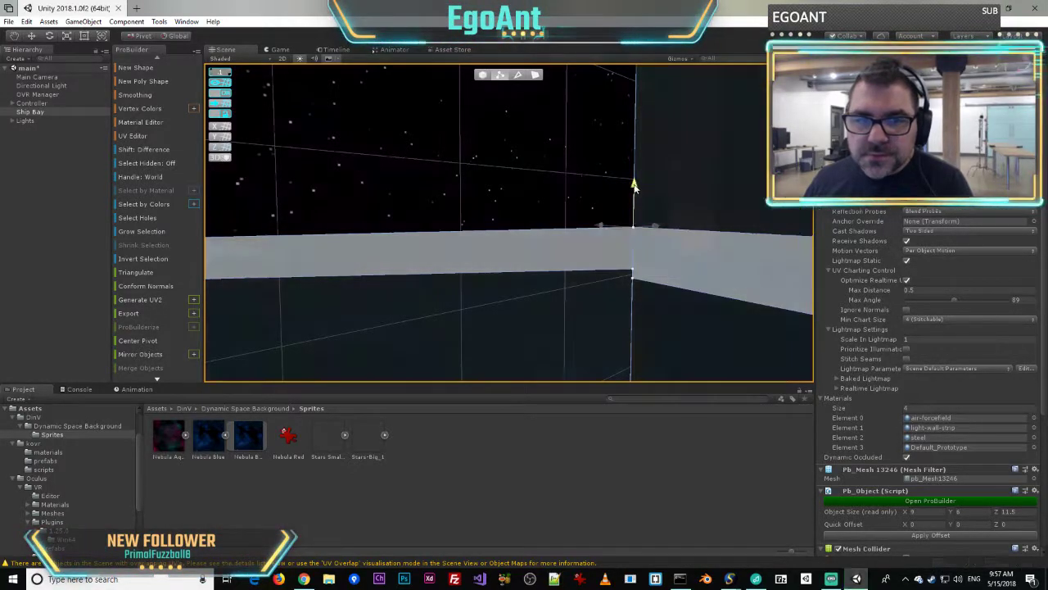
click(632, 274)
drag(635, 232, 634, 280)
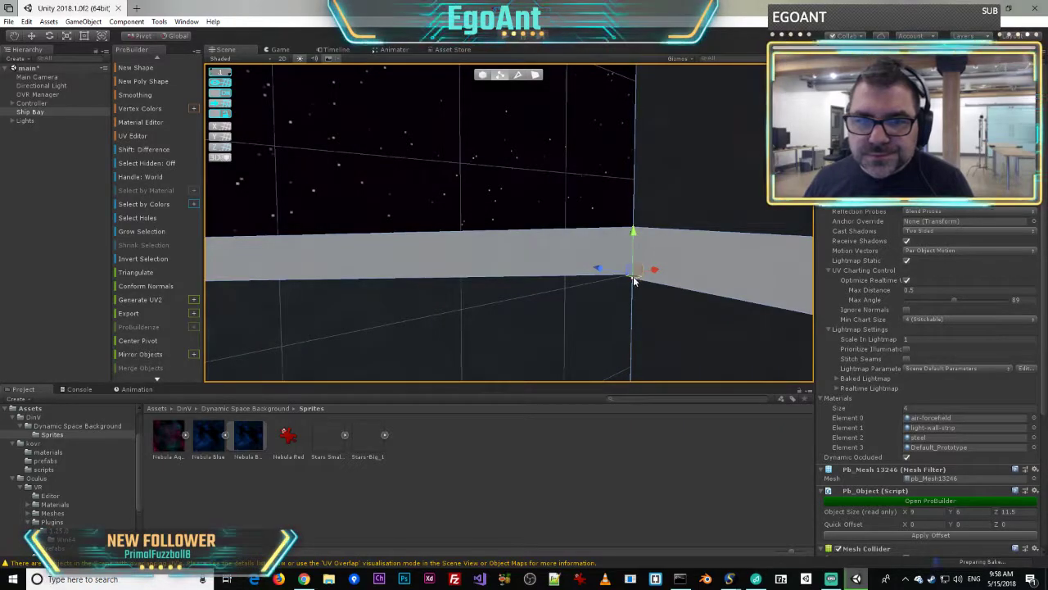
drag(634, 234, 635, 228)
right_drag(606, 308, 532, 295)
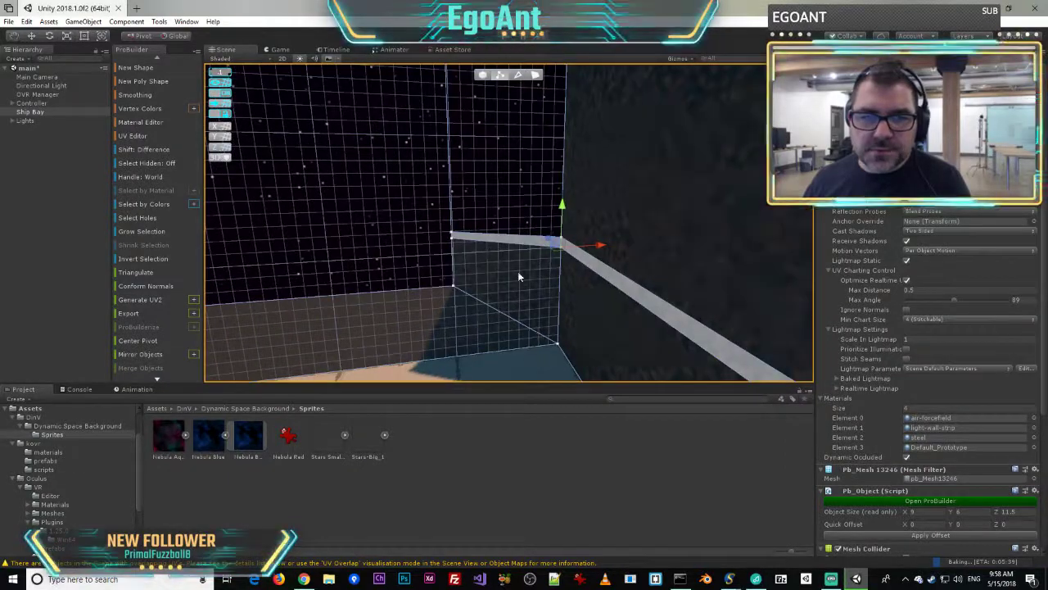
- Select the light strip faces beside the forcefield opening in face editing, save the scene and clear the selection
click(536, 75)
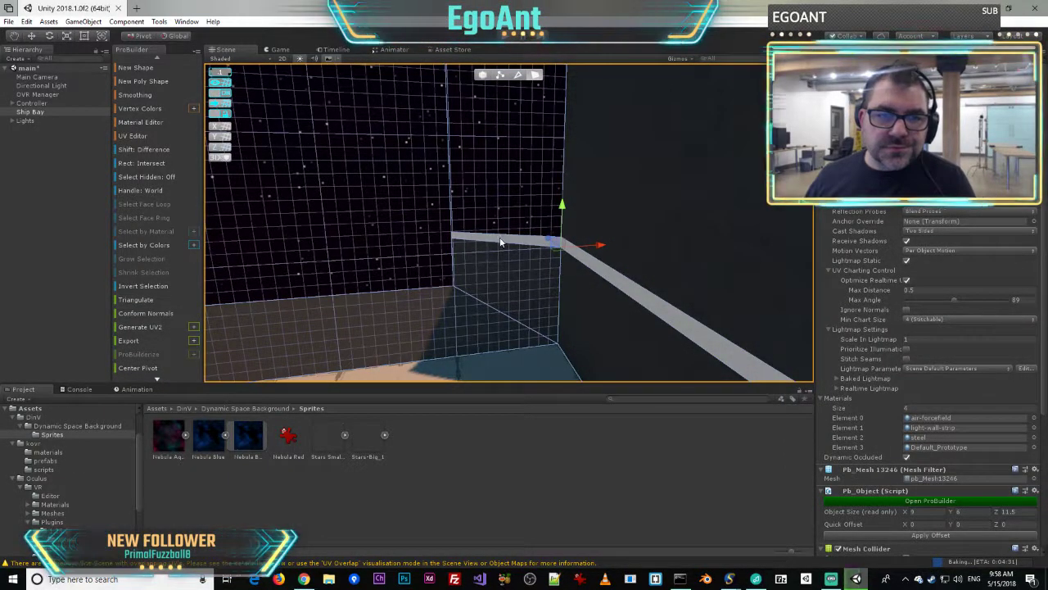
click(501, 242)
alt+drag(528, 224, 392, 221)
shift+drag(492, 236, 527, 254)
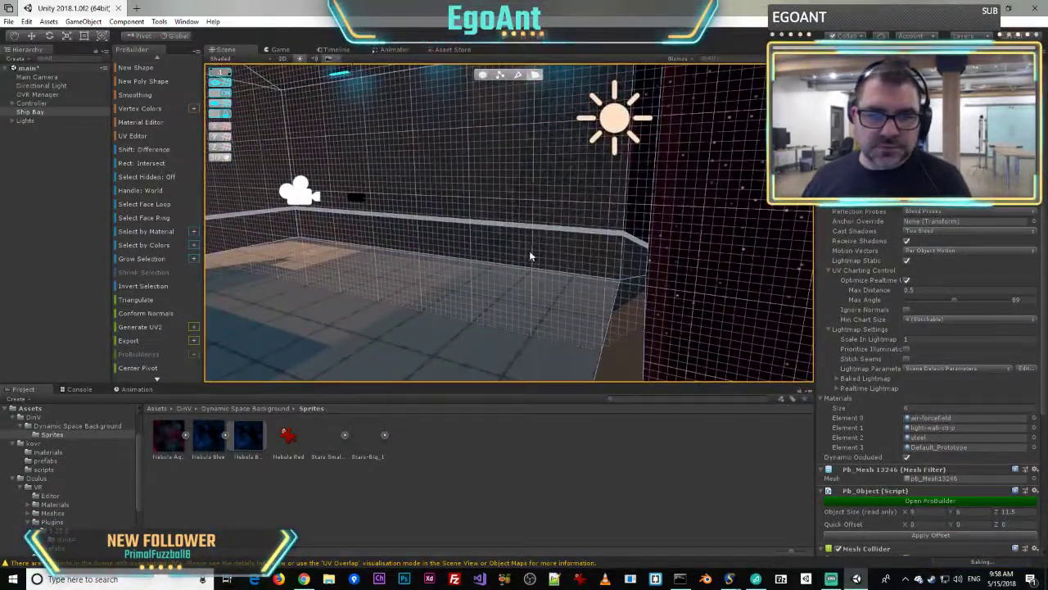
key(ctrl+s)
key(s)
right_drag(530, 252, 309, 231)
key(w)
click(11, 201)
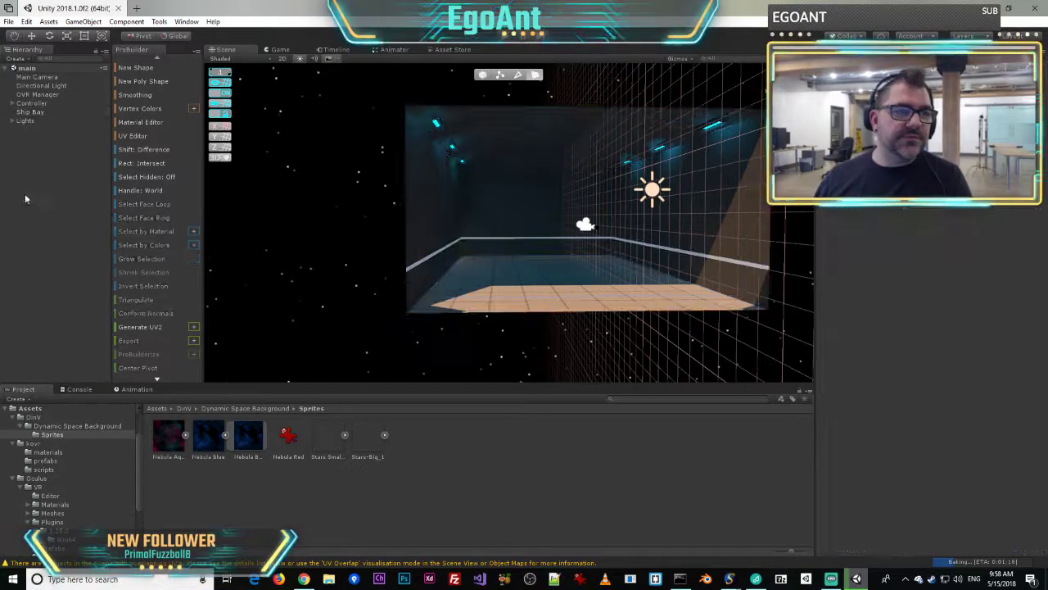
- Build a 1 × 1 × 1 ProBuilder cube and give it the steel material
click(129, 67)
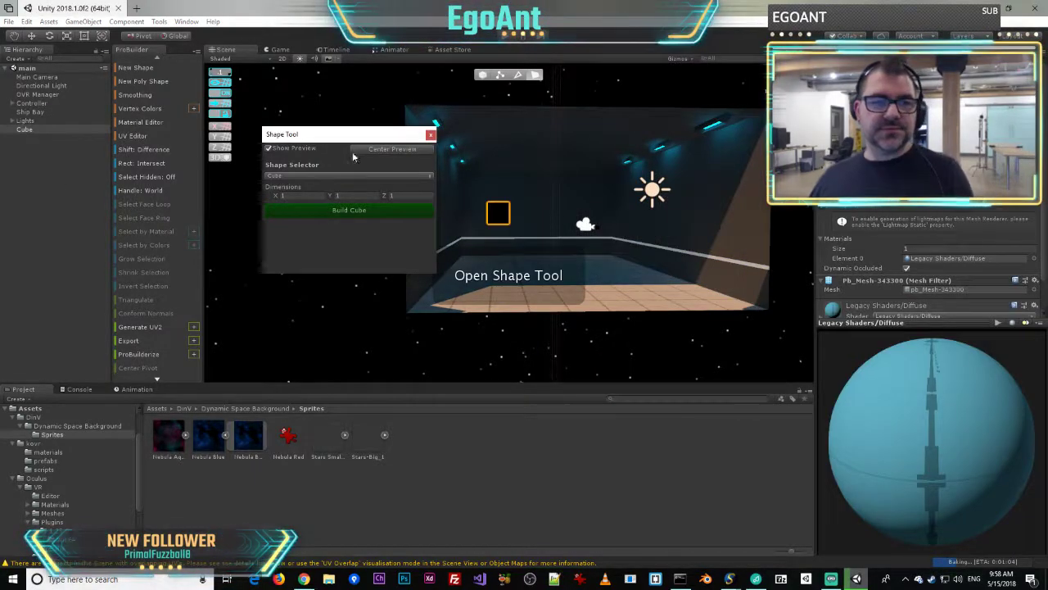
click(424, 214)
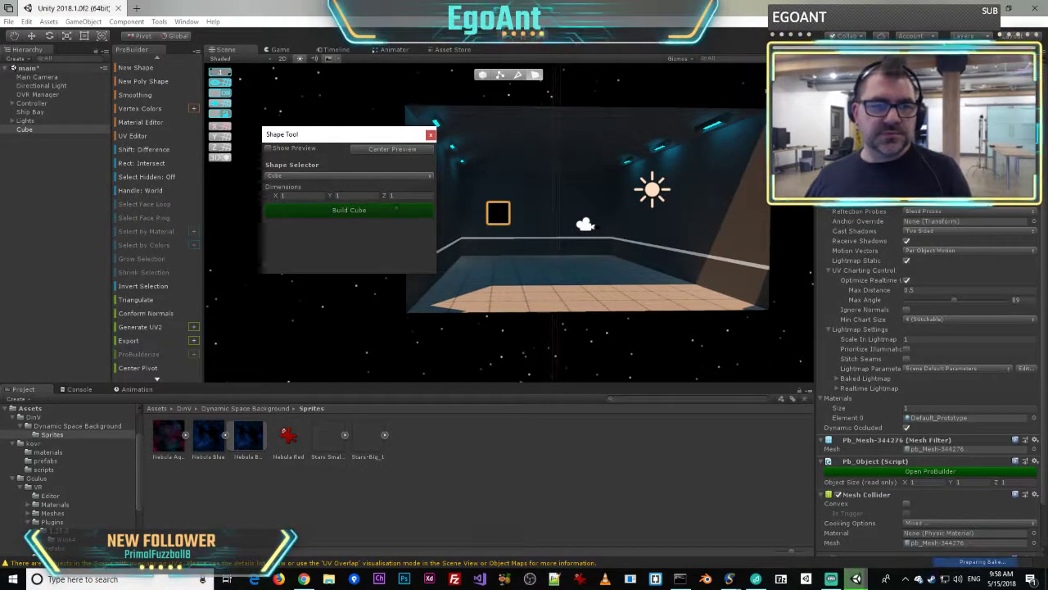
key(alt+1)
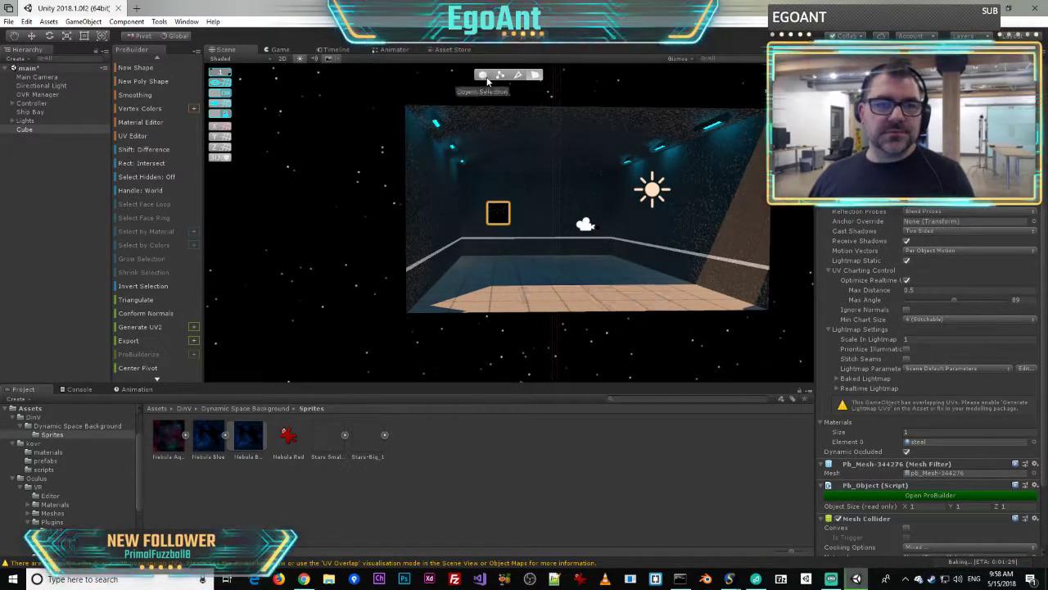
- Switch to whole-object editing and move the new cube down and sideways to the foot of the forcefield opening
click(482, 76)
alt+drag(360, 185, 940, 308)
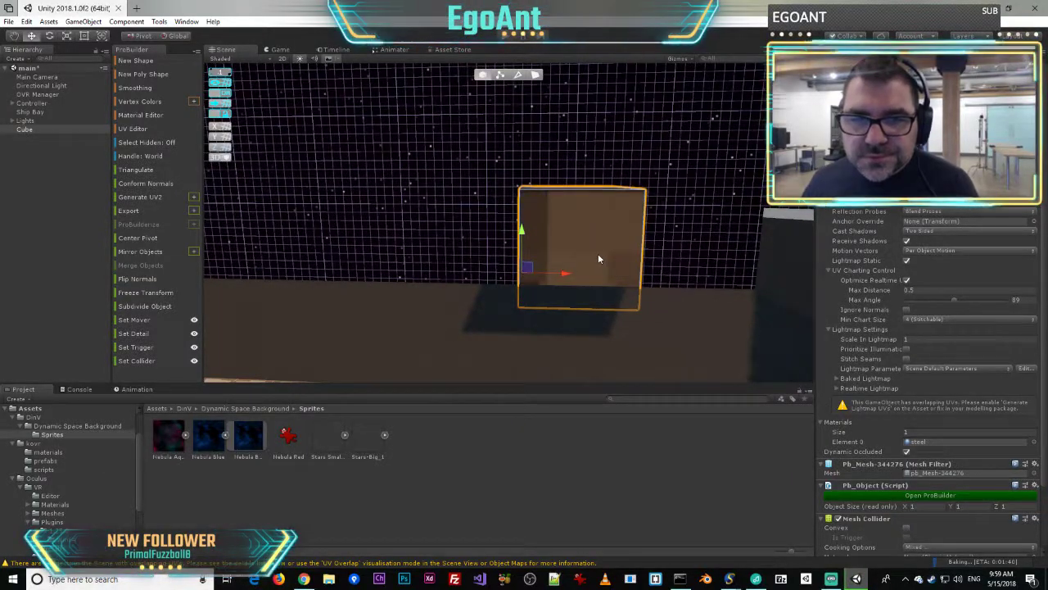
alt+drag(519, 229, 518, 293)
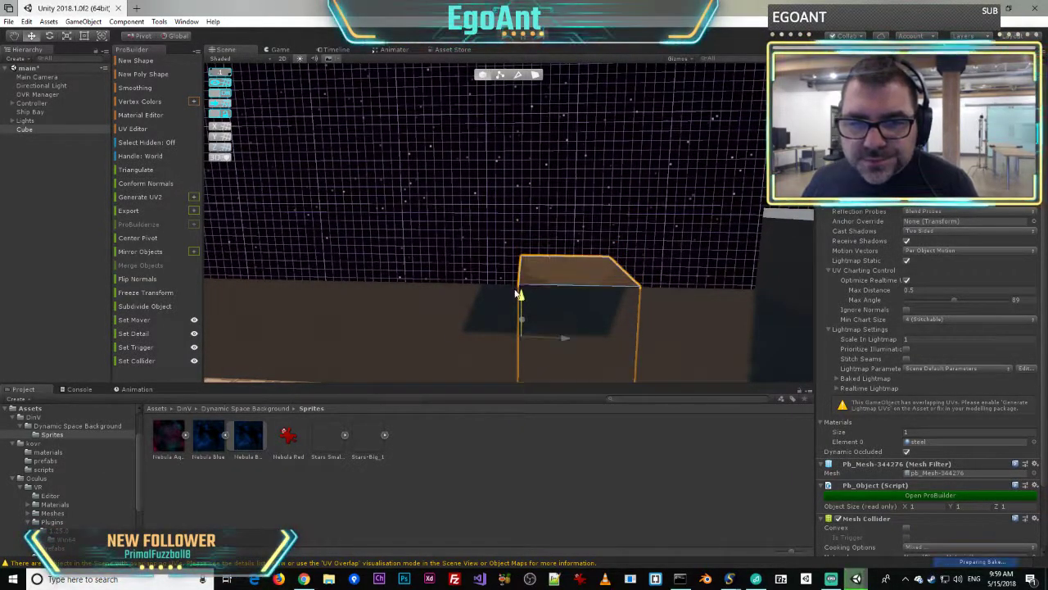
drag(568, 344, 641, 342)
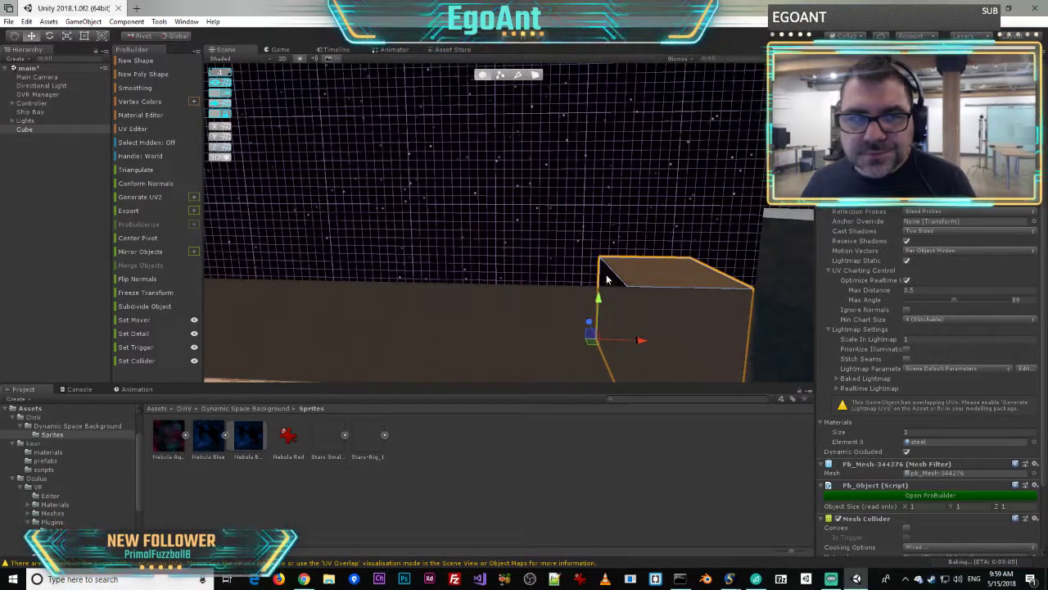
- Select the cube's side face in face editing and stretch it along the forcefield opening to form a long beam
click(607, 280)
click(610, 281)
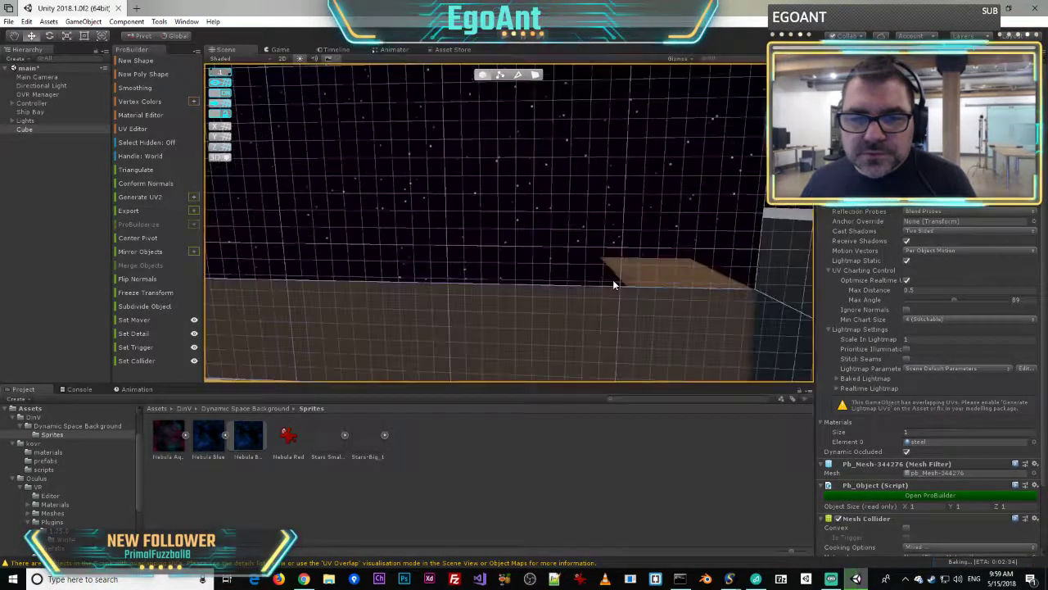
click(613, 282)
right_drag(612, 281, 682, 259)
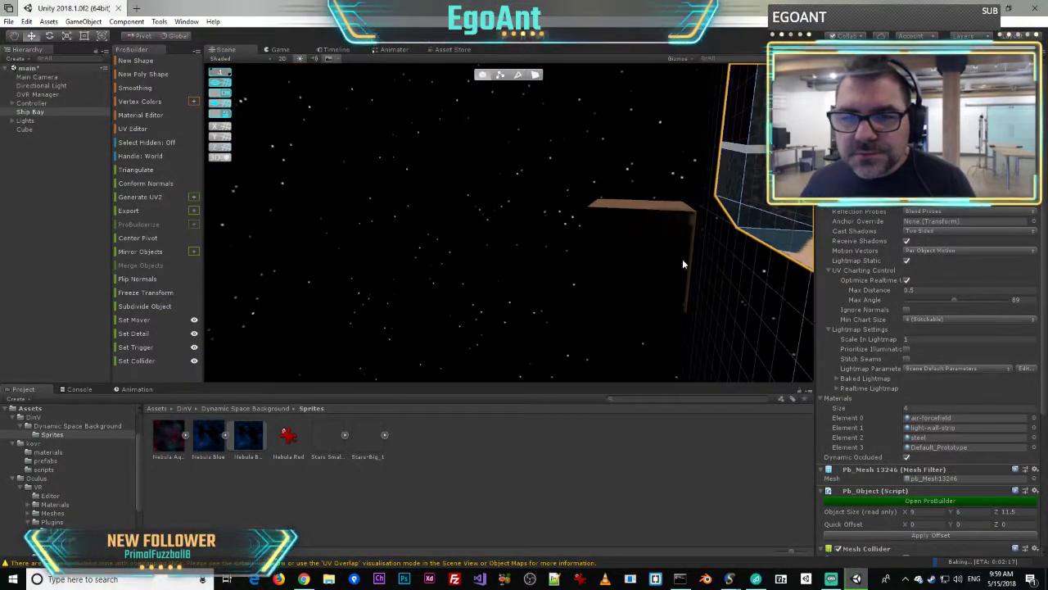
click(619, 294)
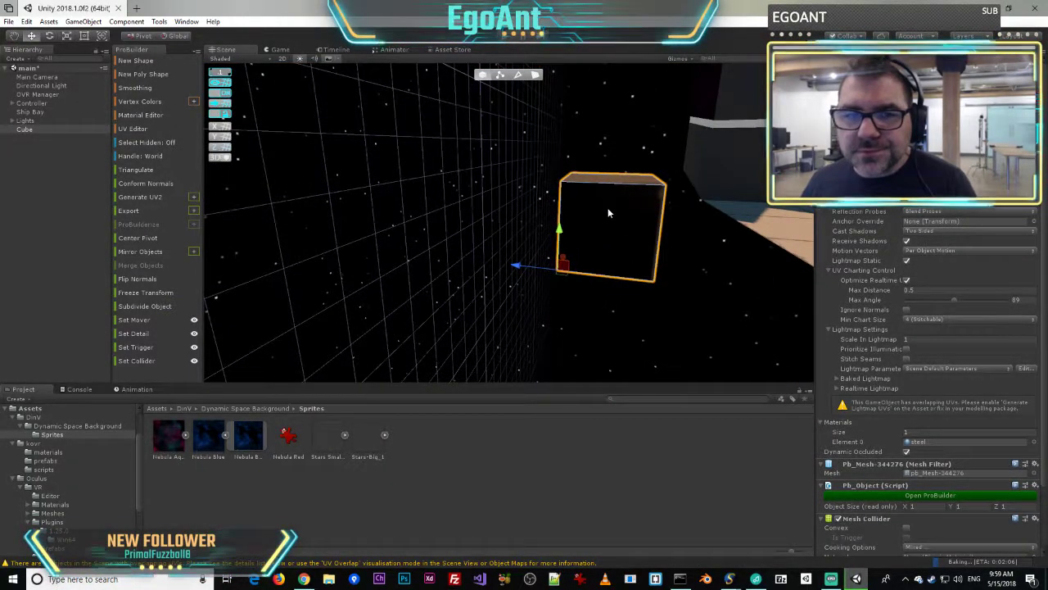
right_drag(510, 200, 543, 228)
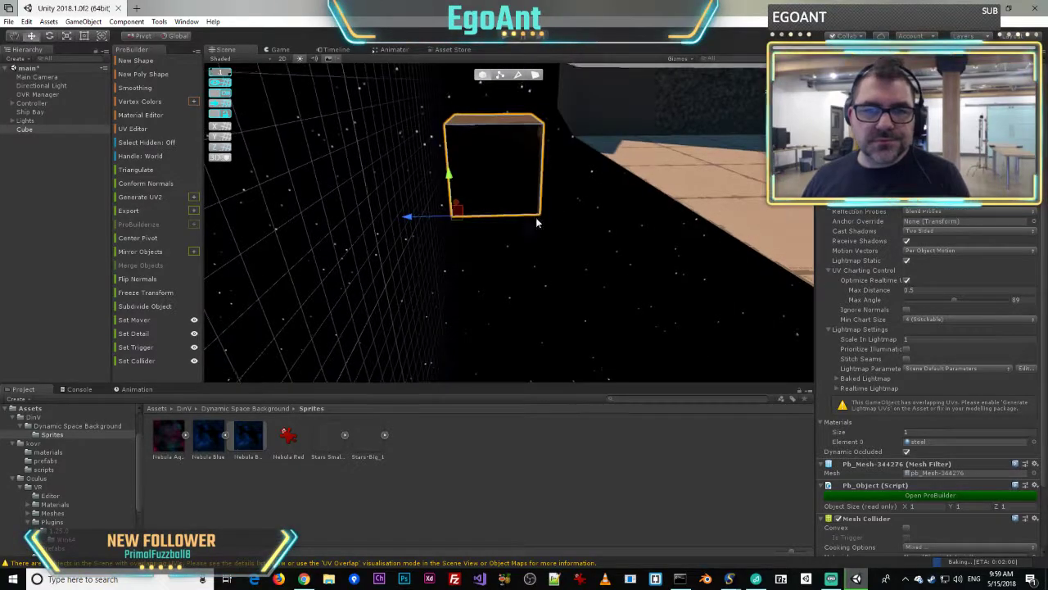
click(498, 160)
click(498, 159)
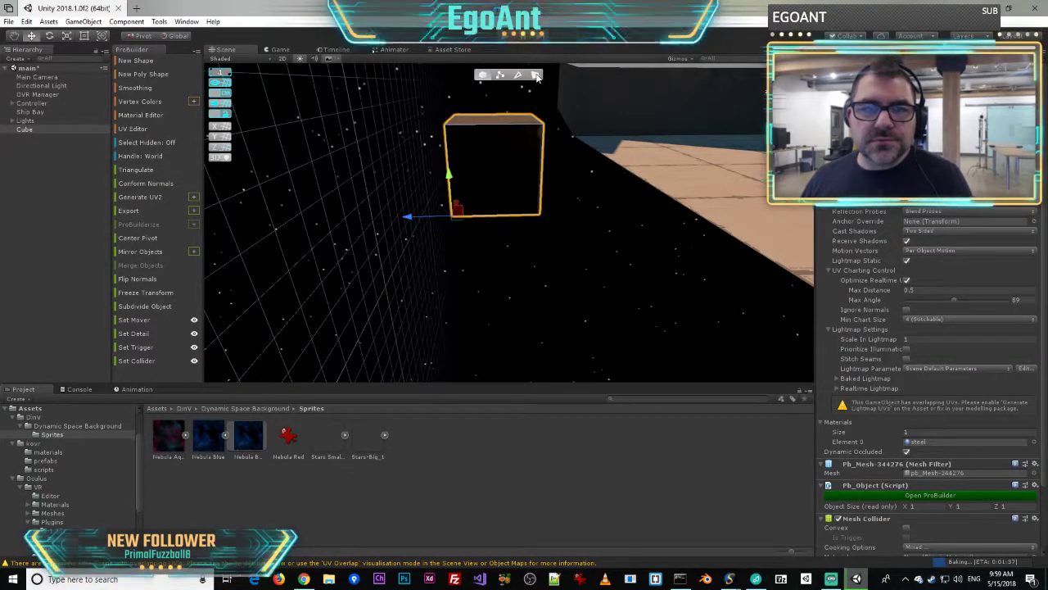
click(537, 75)
click(504, 157)
right_drag(505, 157, 739, 239)
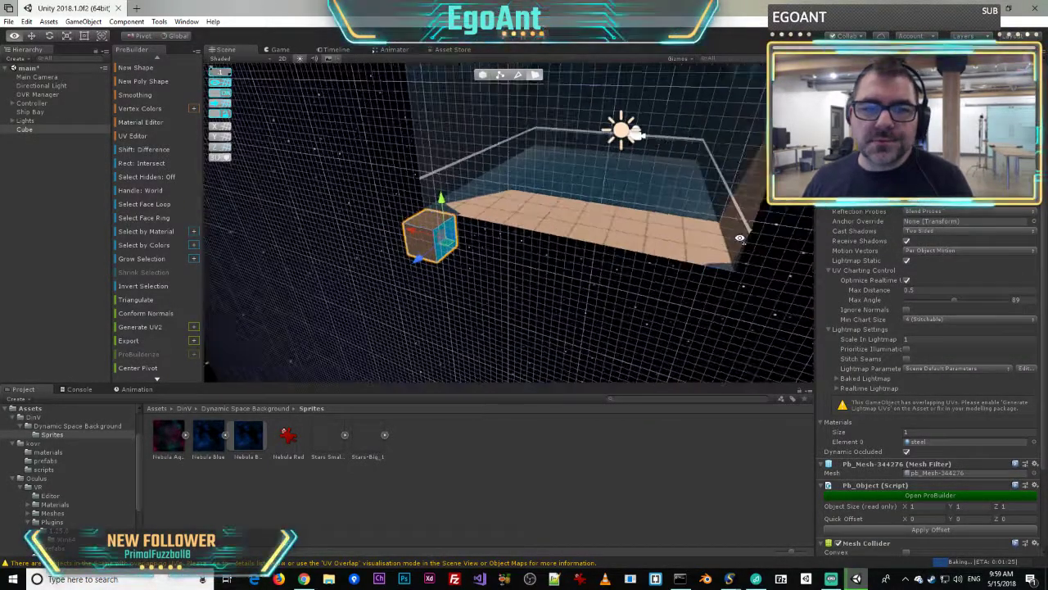
drag(407, 236, 595, 268)
- Adjust the beam's end face so its length is 7.2, fitting the width of the forcefield opening
right_drag(596, 268, 137, 197)
key(w)
key(s)
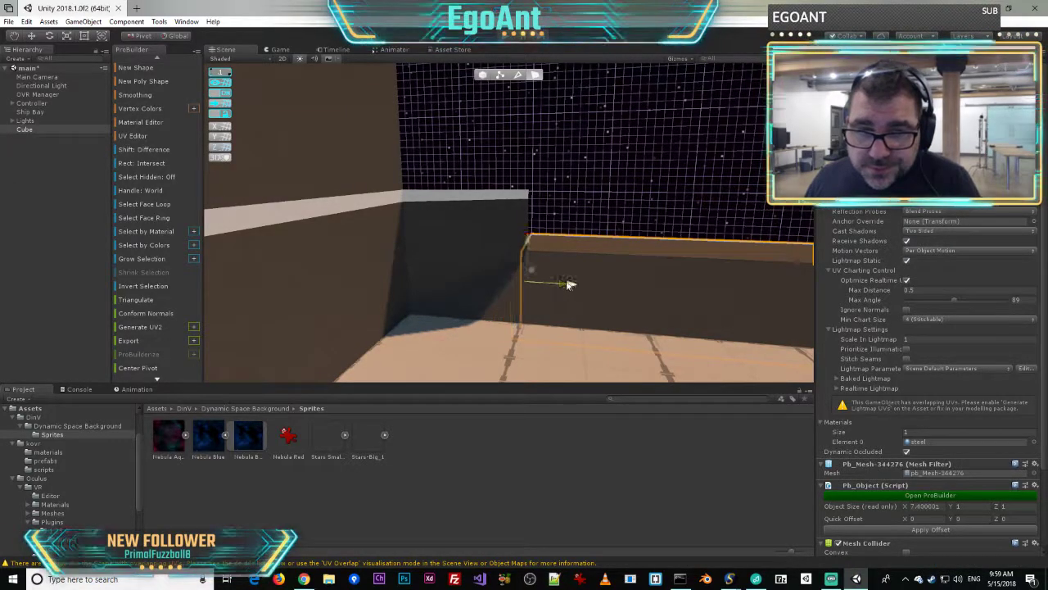
- Examine the beam's ends and its gap to the Ship Bay floor from inside and outside the bay
right_drag(577, 285, 778, 284)
key(w)
key(s)
key(e)
key(d)
key(s)
key(d)
key(a)
key(w)
key(w)
key(d)
key(s)
key(s)
- Set up an orthographic side view showing the beam's square end profile next to the Ship Bay's sloped corner
scroll(778, 283, up, 10)
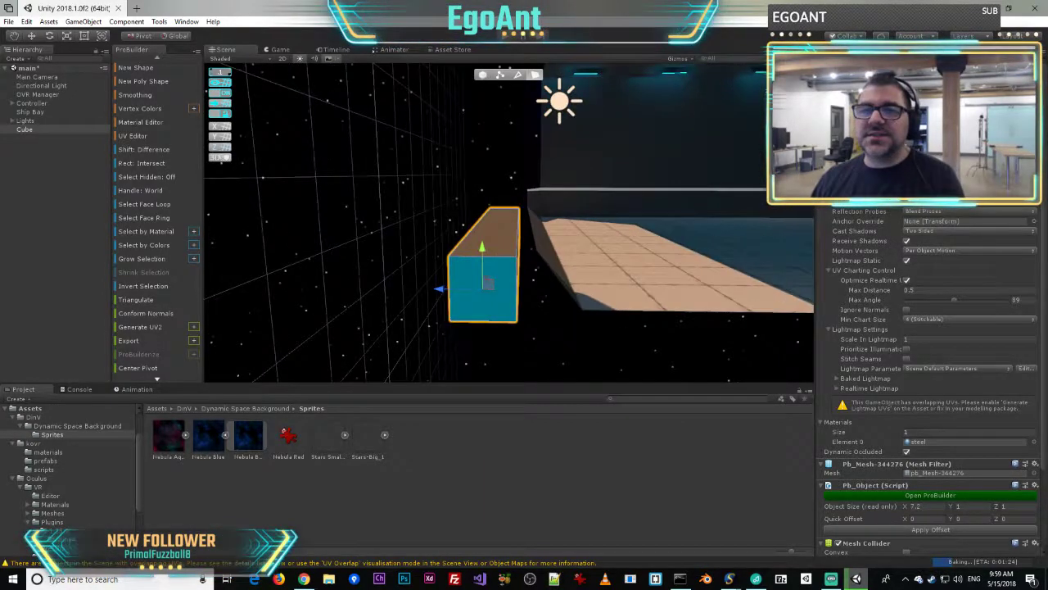
scroll(778, 284, down, 10)
click(786, 97)
click(802, 97)
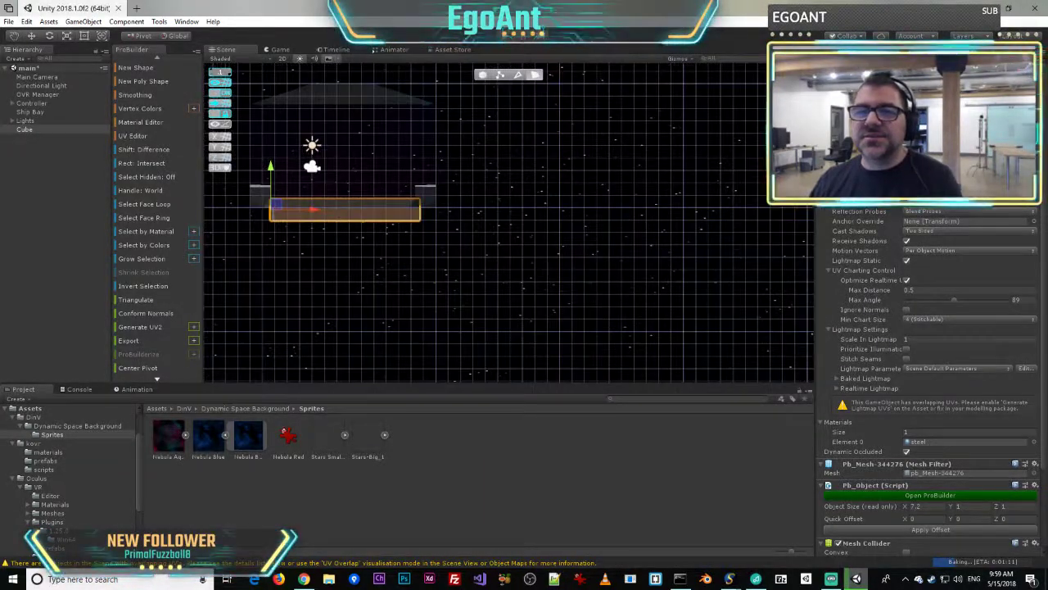
click(770, 97)
scroll(486, 255, up, 3)
scroll(485, 254, up, 10)
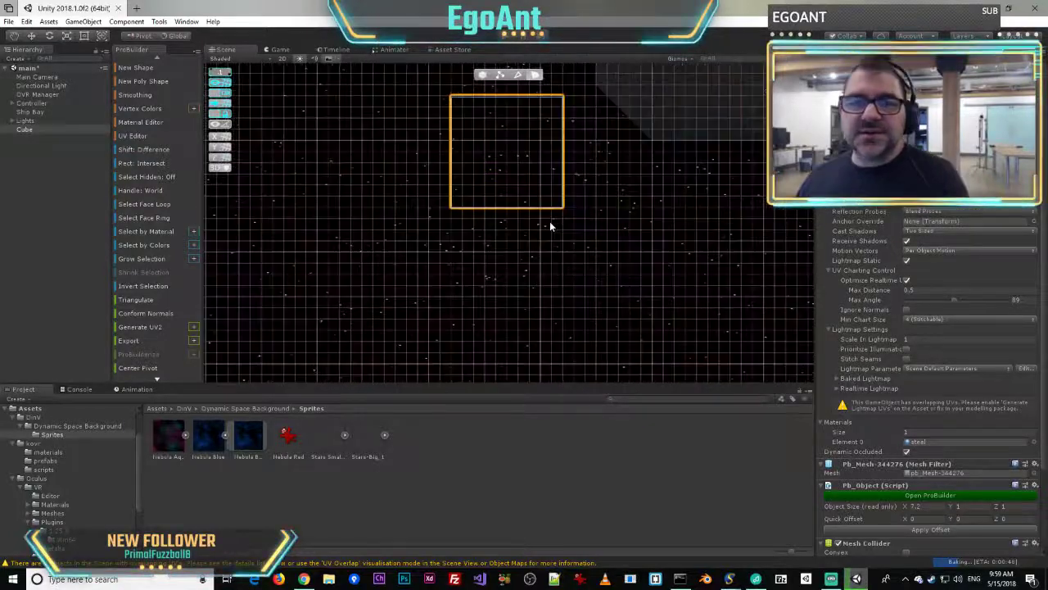
alt+drag(610, 202, 610, 176)
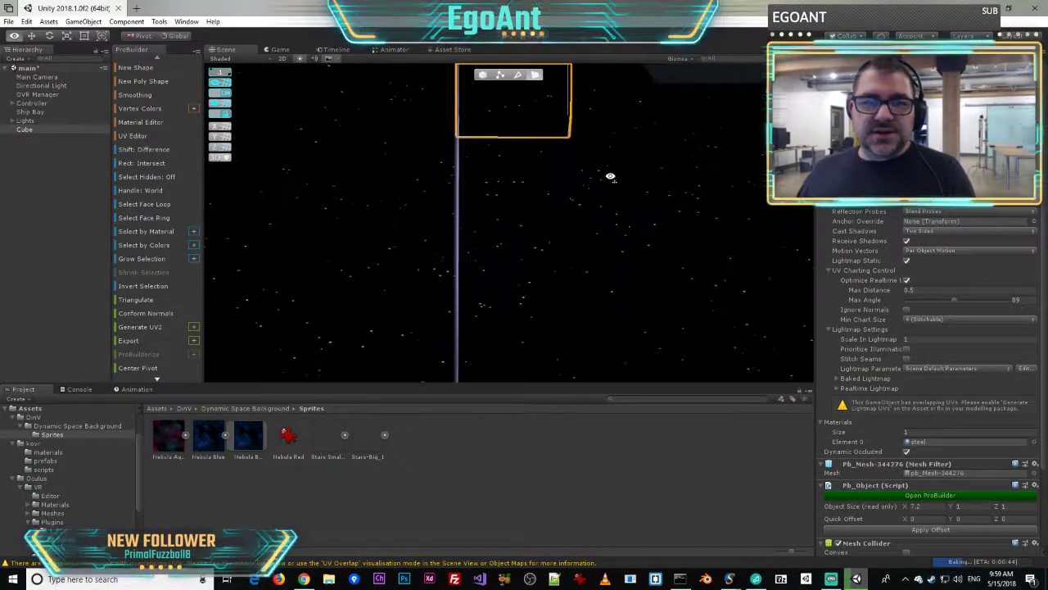
click(786, 97)
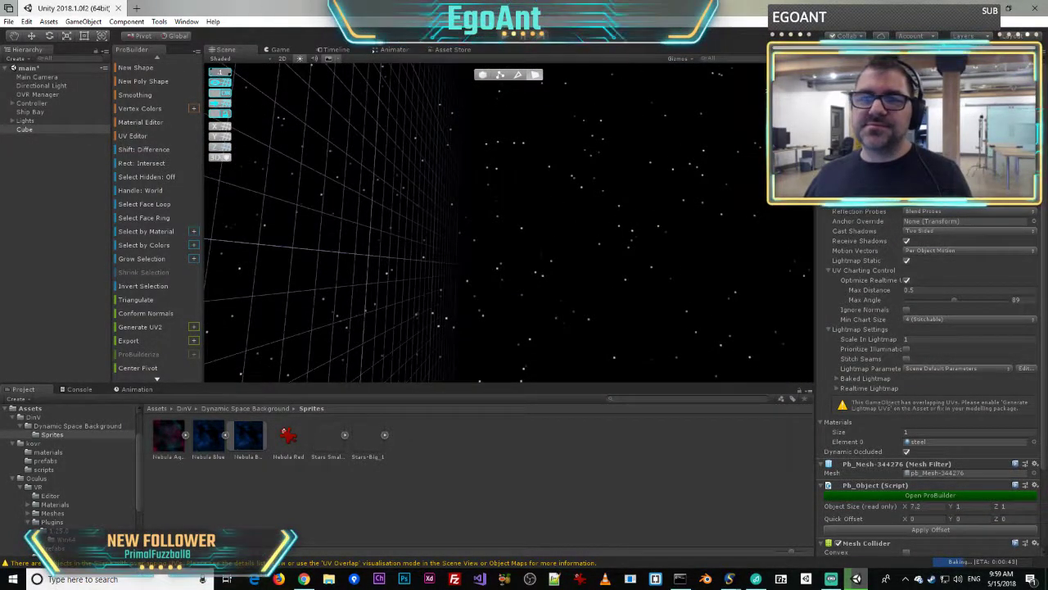
click(786, 97)
click(786, 97)
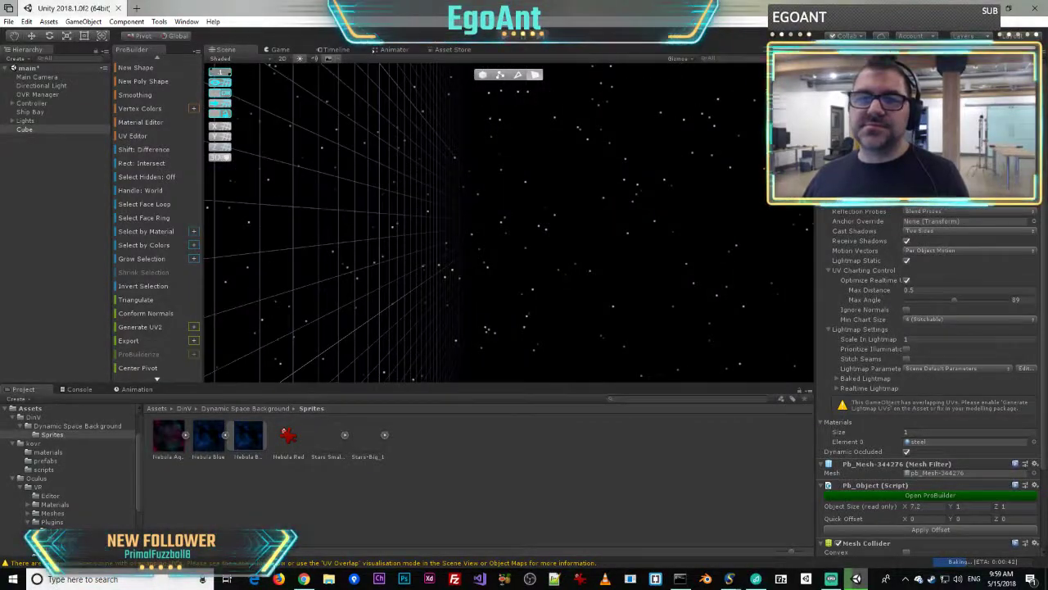
scroll(653, 152, down, 10)
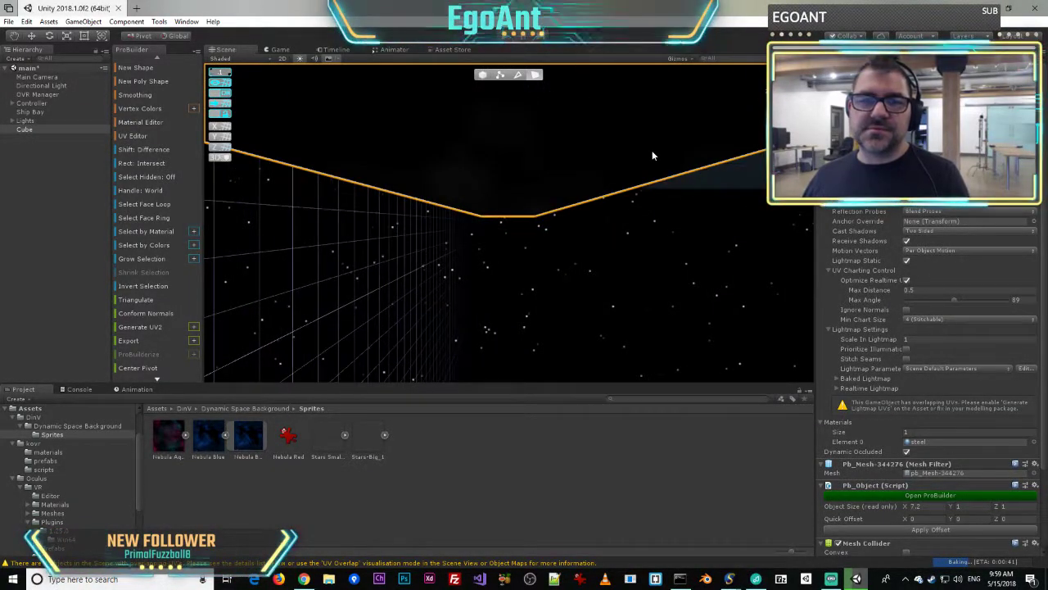
scroll(653, 156, down, 1)
scroll(653, 155, up, 2)
middle_drag(652, 157, 648, 176)
click(786, 90)
scroll(576, 203, up, 3)
scroll(572, 241, up, 5)
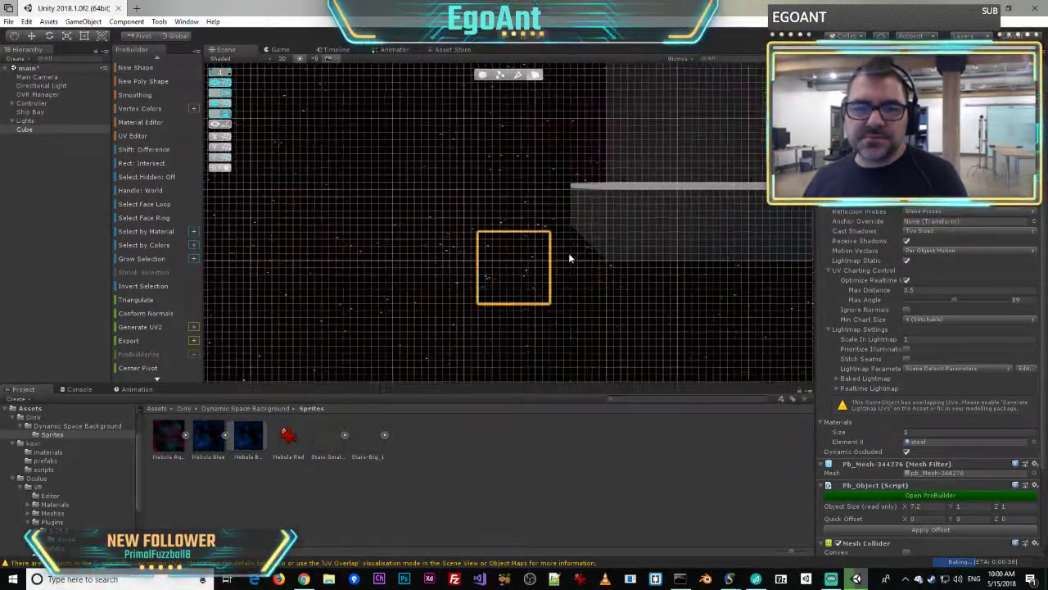
- Move the whole beam vertically and toward the bay so it sits against the Ship Bay's opening edge, and check it in perspective
click(482, 74)
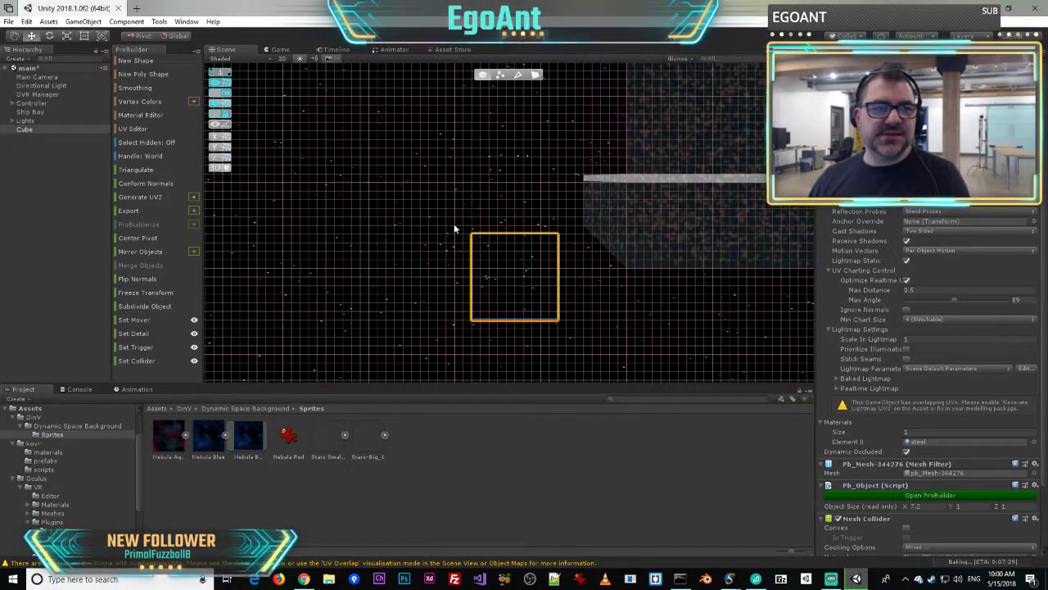
scroll(493, 245, down, 5)
scroll(493, 245, up, 3)
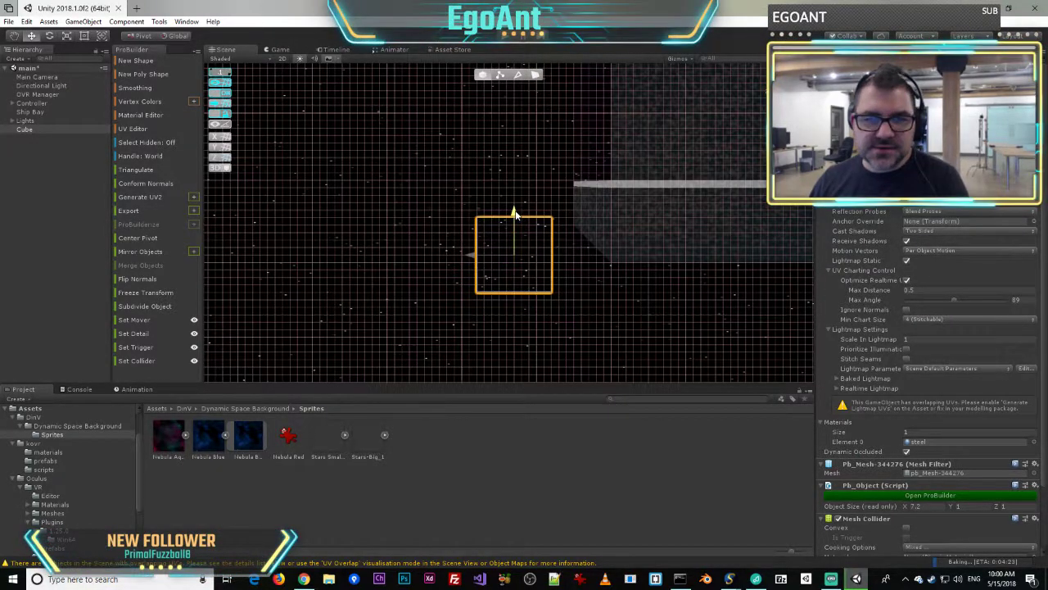
drag(512, 213, 510, 220)
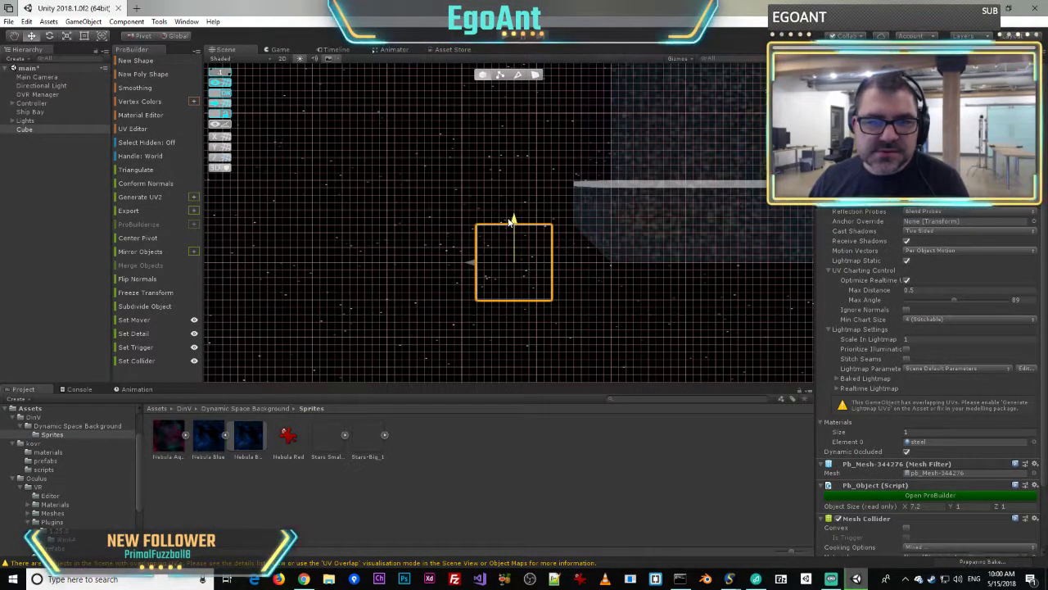
drag(478, 266, 491, 266)
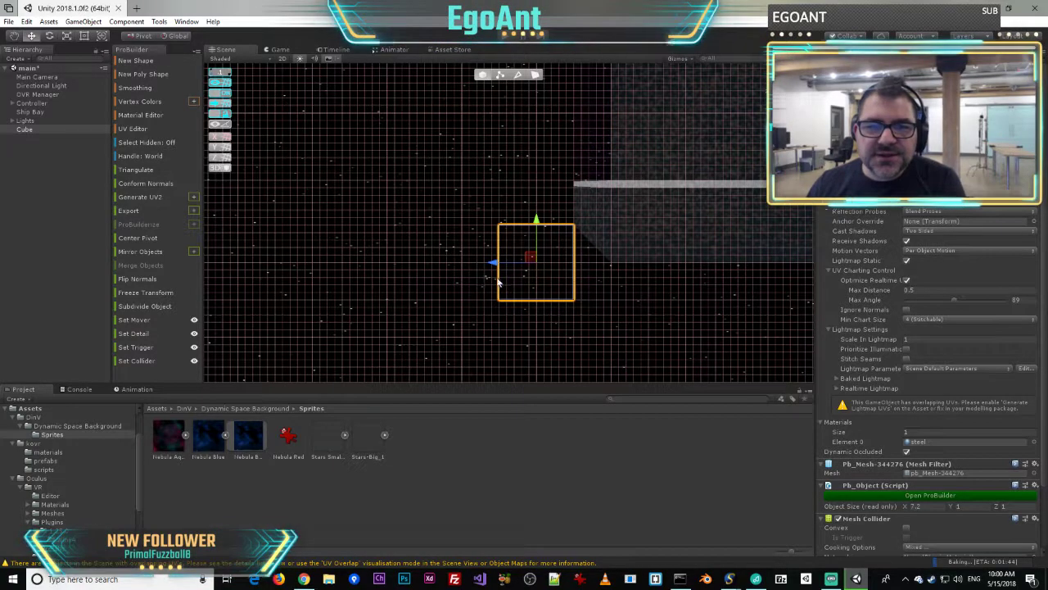
scroll(612, 218, down, 2)
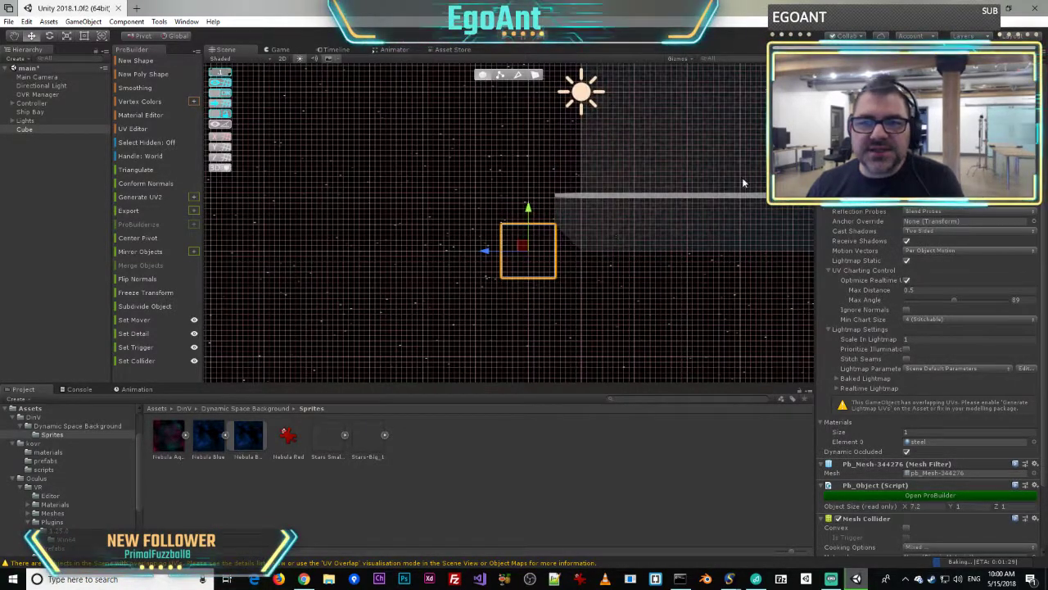
click(785, 94)
right_drag(671, 218, 726, 231)
click(564, 263)
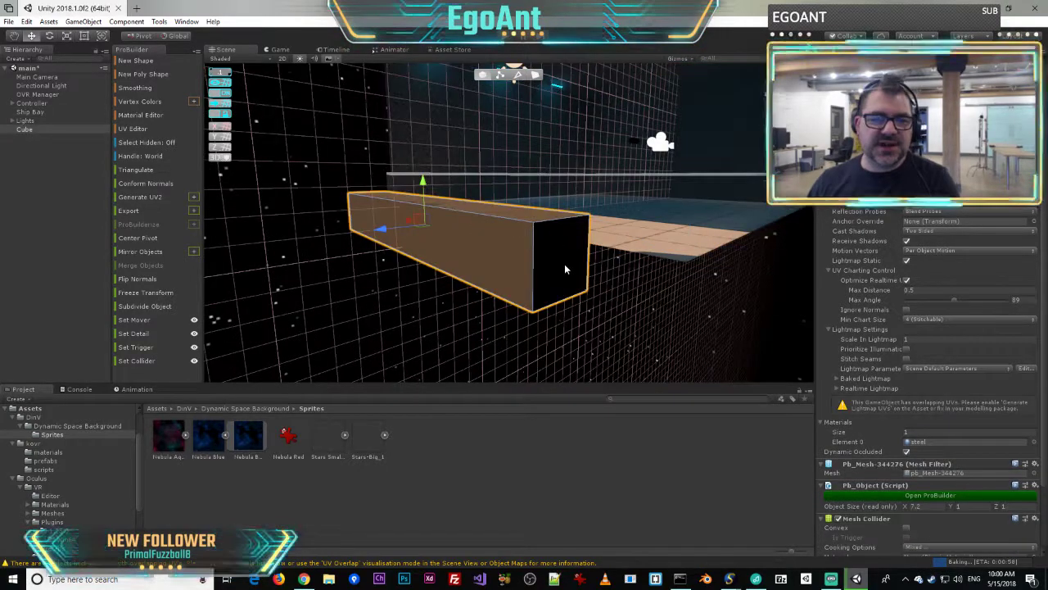
- Extrude the steel beam's square end face outward along its length to add a short end segment
click(535, 76)
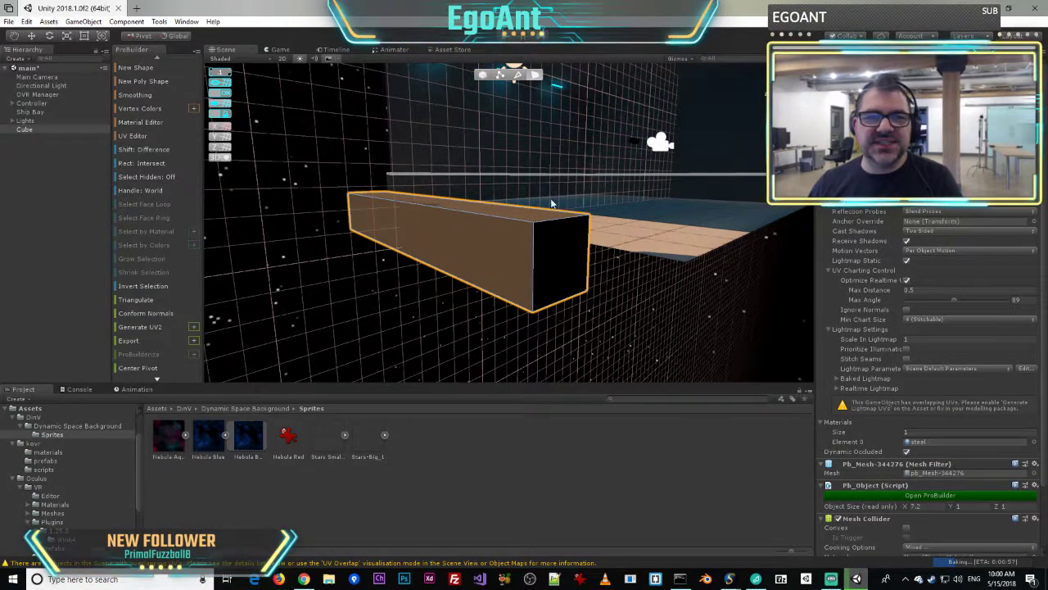
click(578, 268)
click(554, 293)
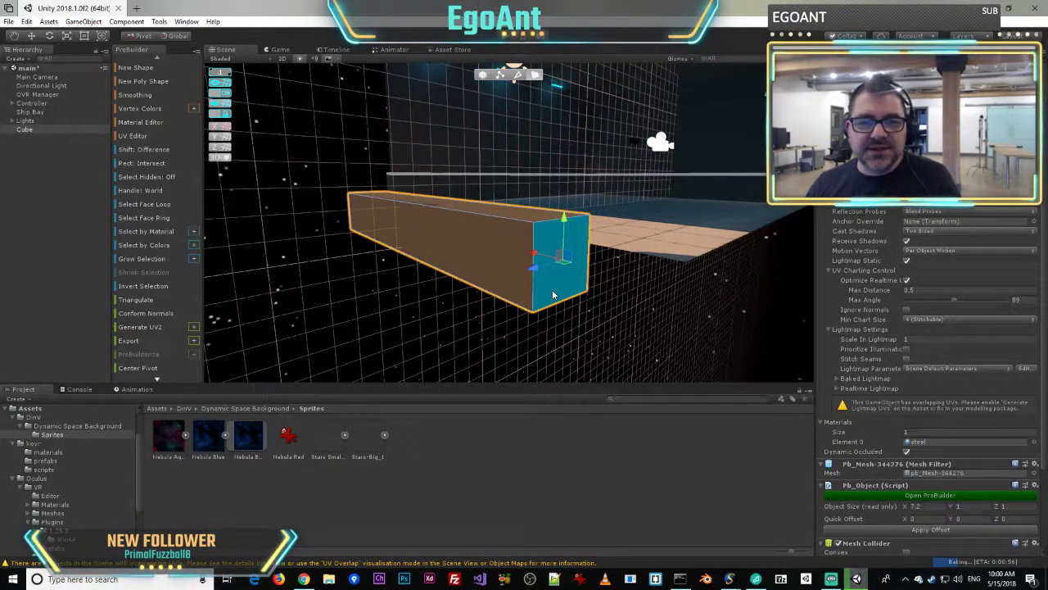
shift+drag(534, 257, 564, 278)
right_drag(541, 268, 420, 254)
key(w)
right_drag(419, 255, 529, 284)
- Turn off Auto Generate in the scene's lighting settings
scroll(868, 401, down, 3)
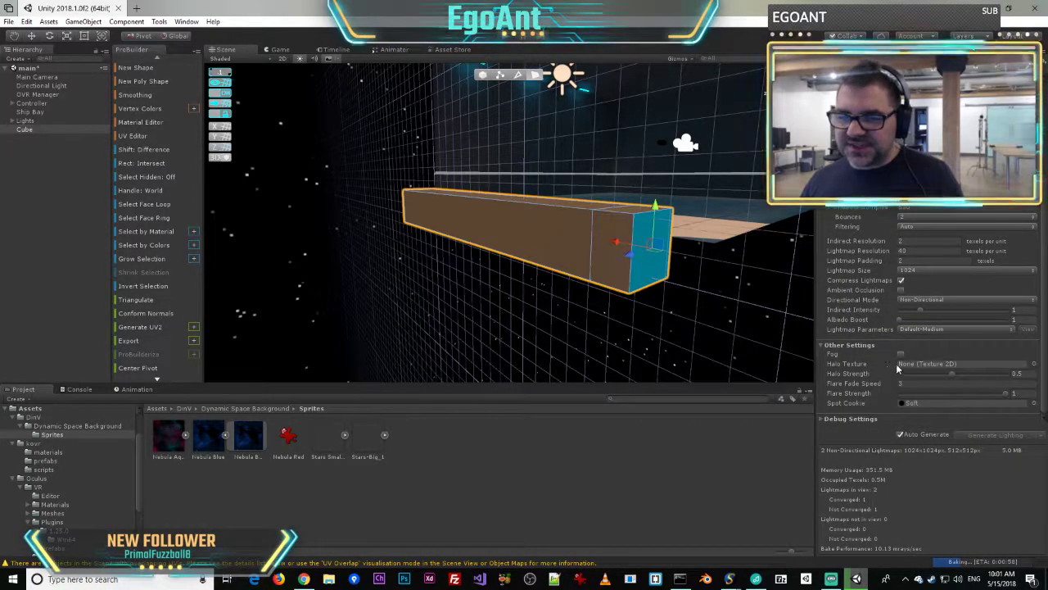
scroll(907, 434, up, 2)
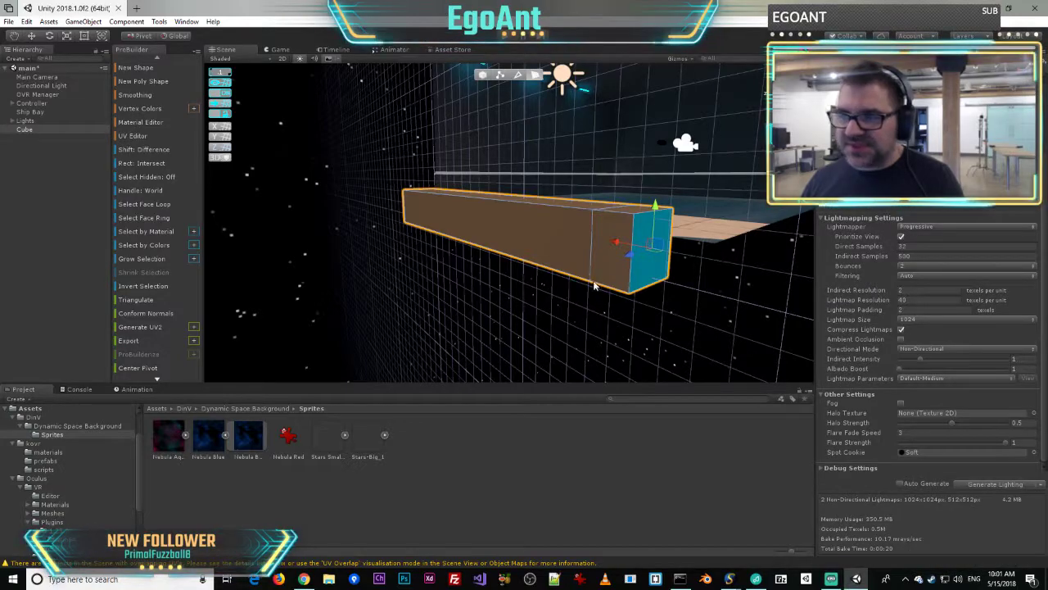
- Move the inner vertical edge of the new end segment toward the Ship Bay so the segment's inner side slants to the wall
mouse_move(587, 285)
right_down()
mouse_move(606, 258)
mouse_move(605, 283)
mouse_move(594, 280)
right_up()
key(w)
drag(578, 269, 606, 279)
right_drag(607, 279, 441, 365)
key(a)
key(w)
key(d)
key(s)
key(w)
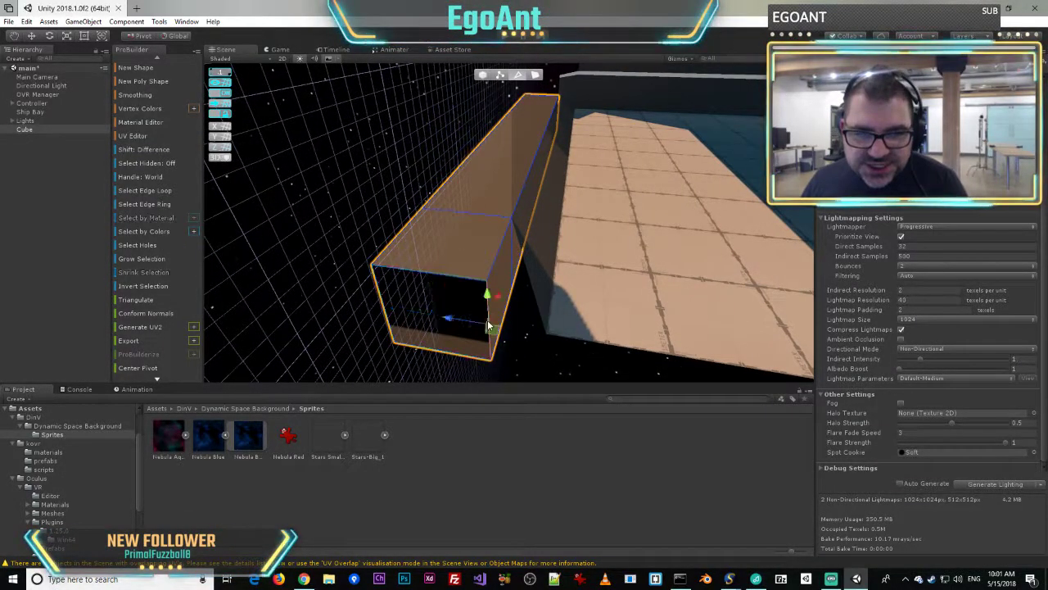
shift+drag(447, 320, 448, 321)
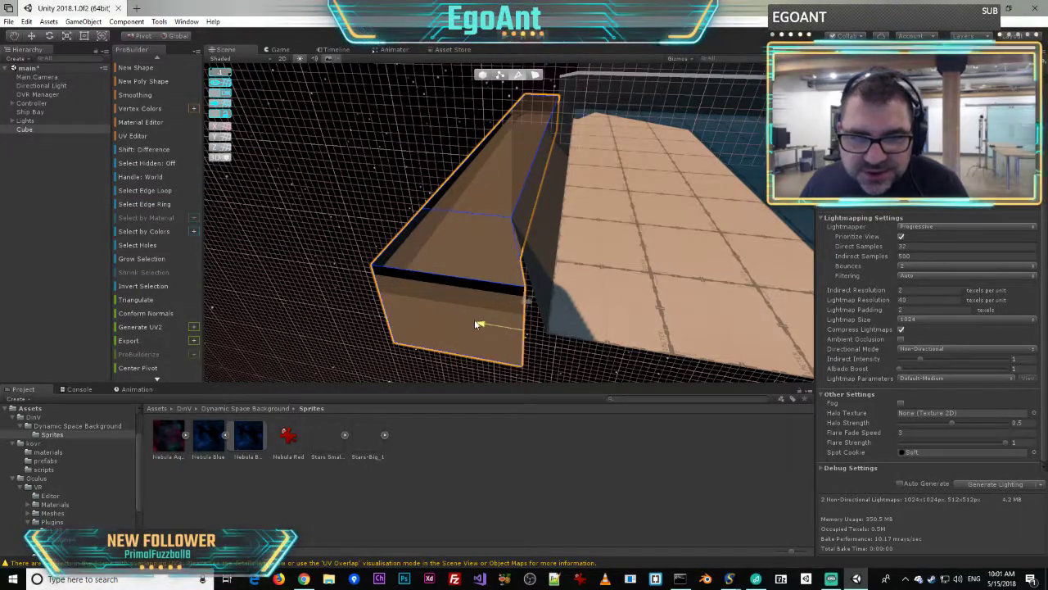
shift+drag(498, 325, 496, 325)
- Extrude the top face of the angled end segment upward into a raised block beside the wall and adjust its height
right_drag(489, 329, 283, 296)
key(a)
key(s)
key(w)
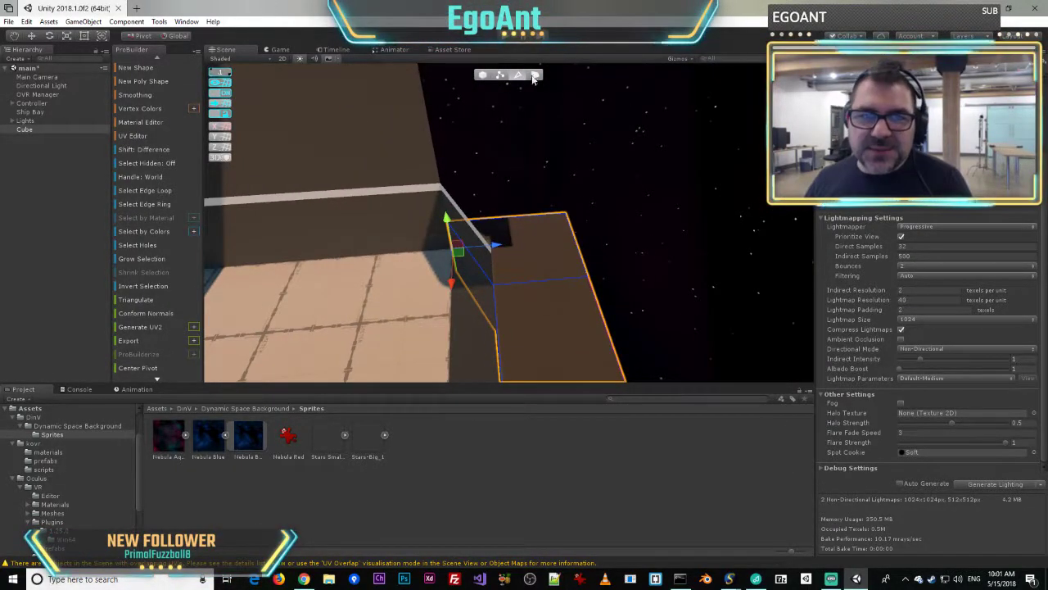
click(531, 238)
right_drag(645, 227, 490, 239)
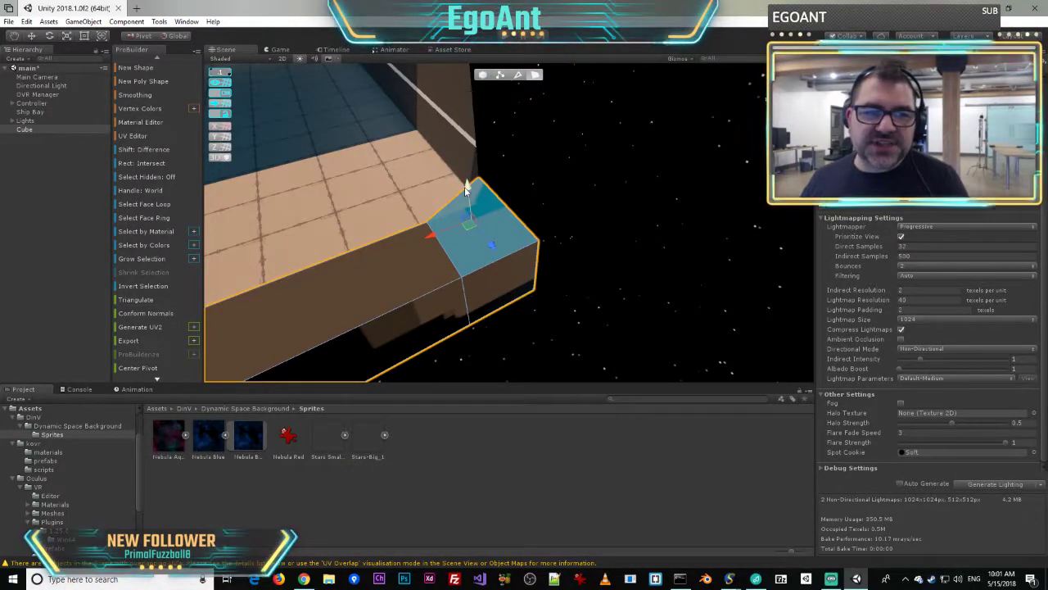
shift+drag(464, 186, 455, 106)
right_drag(453, 170, 521, 290)
drag(518, 143, 518, 179)
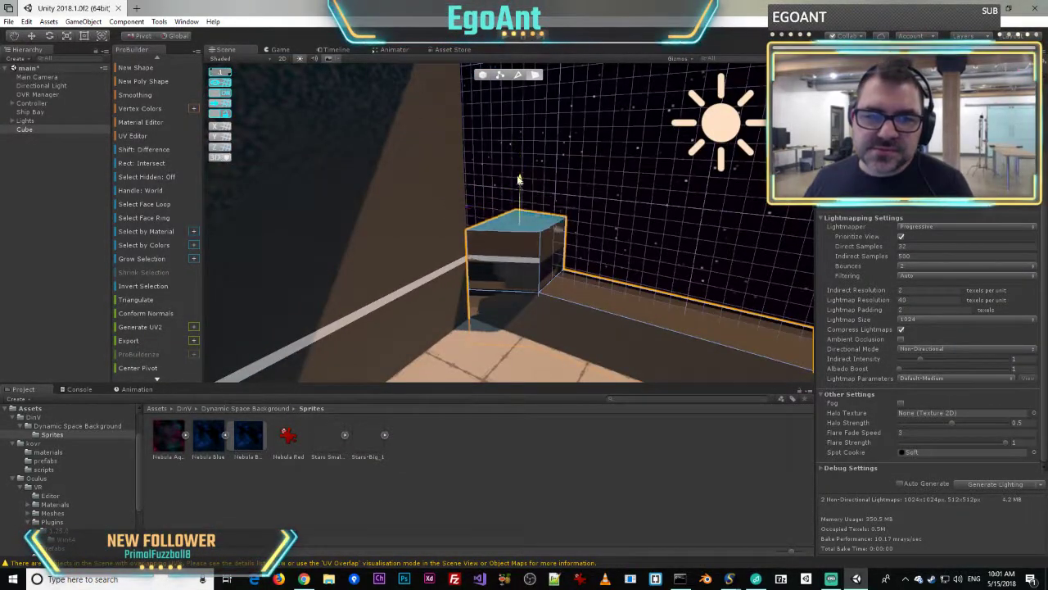
- Extrude the end face at the beam's opposite end outward to add a matching segment
right_drag(555, 276, 659, 315)
click(545, 357)
right_drag(537, 282, 3, 449)
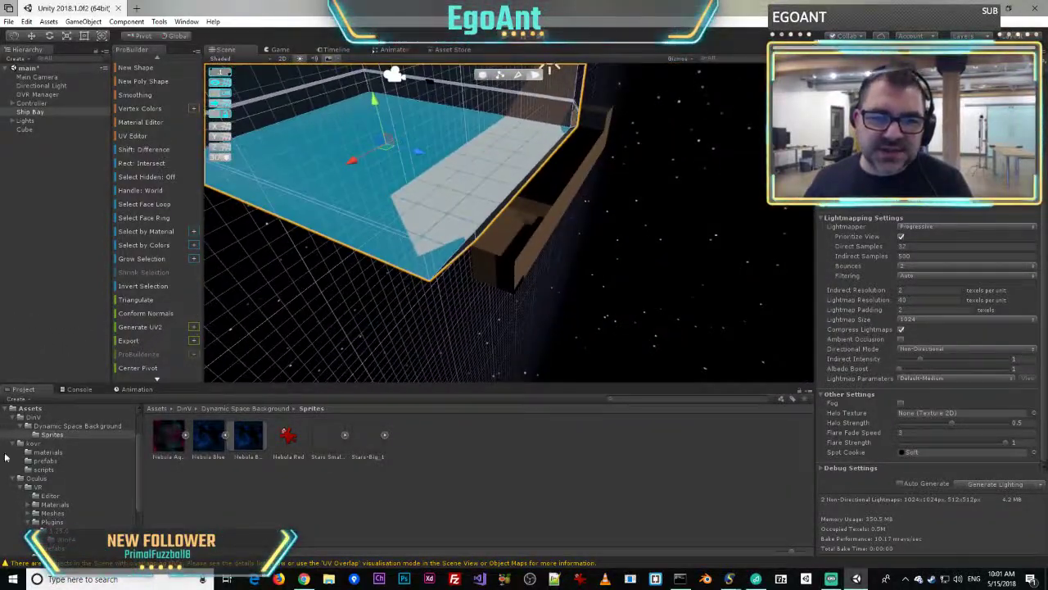
click(489, 274)
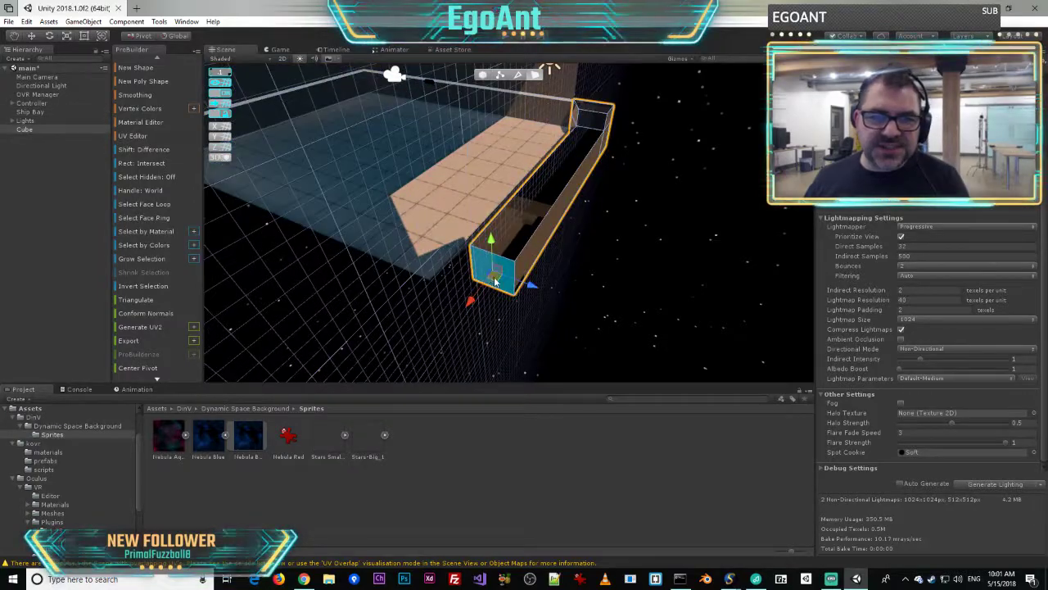
key(ctrl+e)
- Move the extruded end face outward along the beam in an orthographic front view and compare it with the other end
right_drag(457, 326, 233, 266)
click(772, 92)
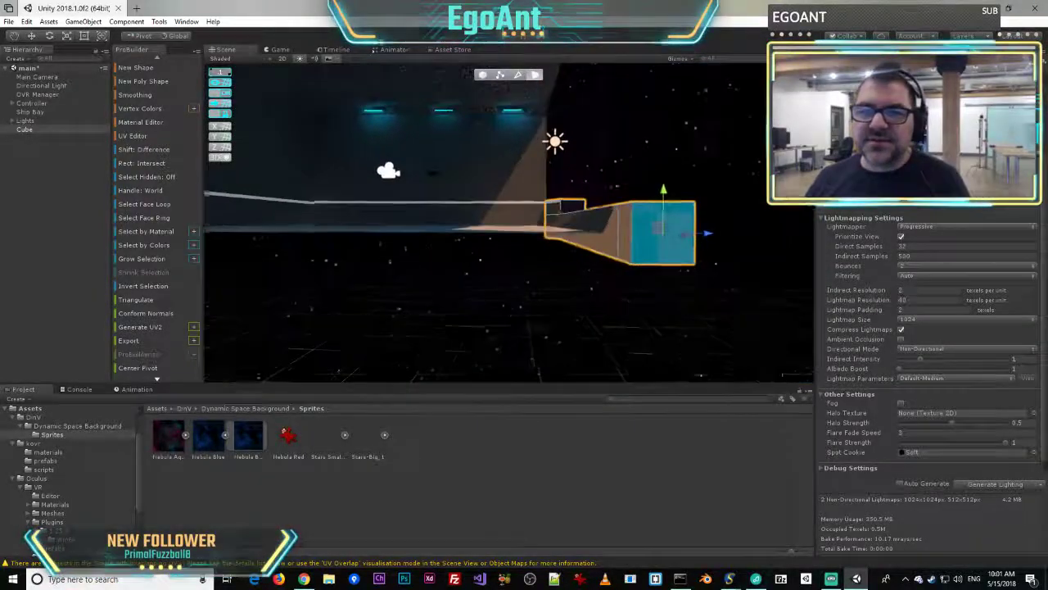
click(803, 92)
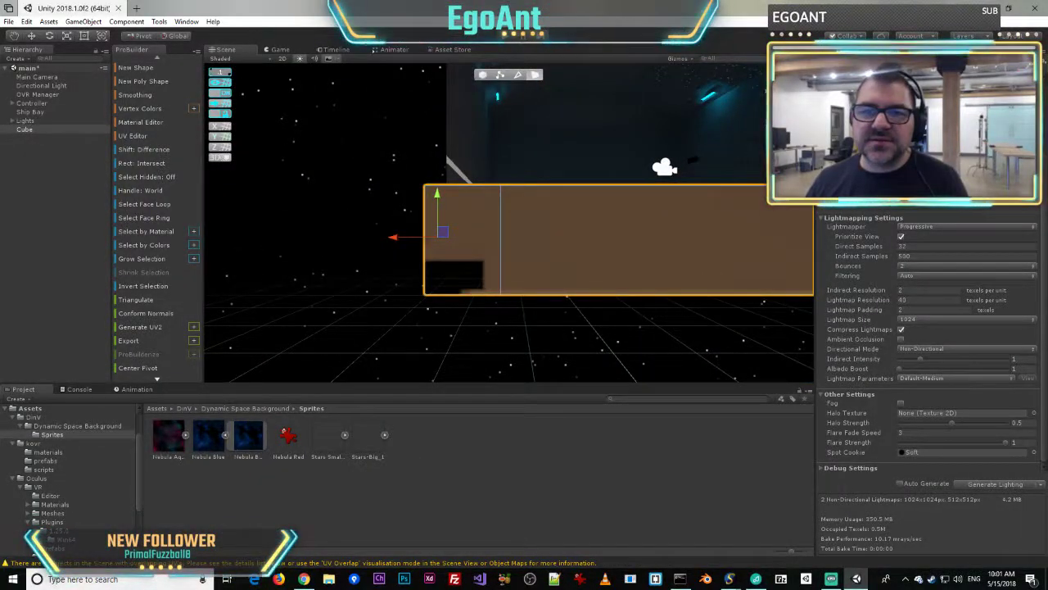
click(787, 92)
scroll(531, 199, up, 5)
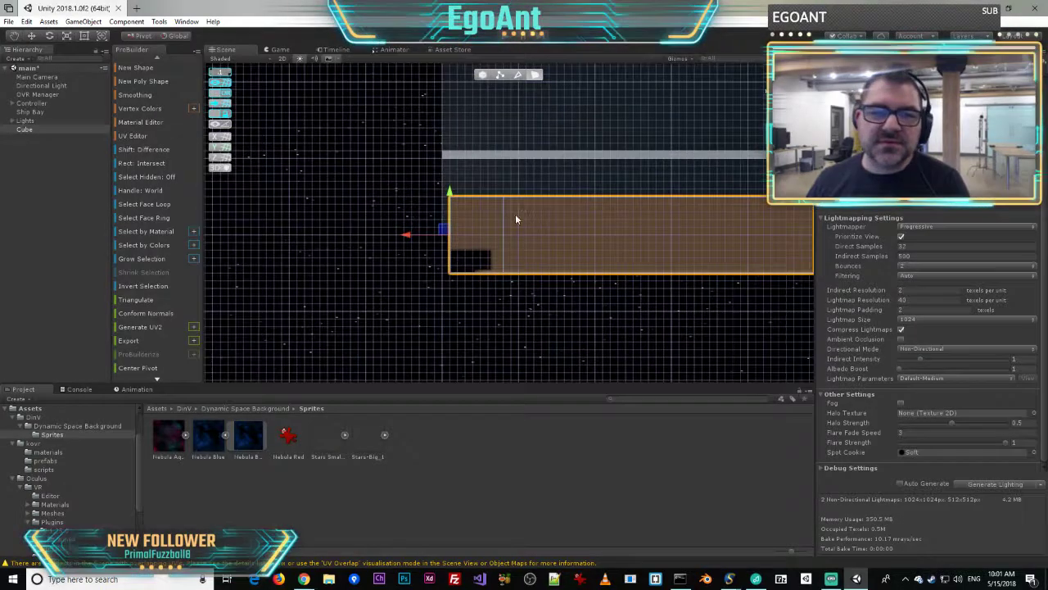
drag(379, 245, 366, 245)
middle_drag(569, 192, 170, 179)
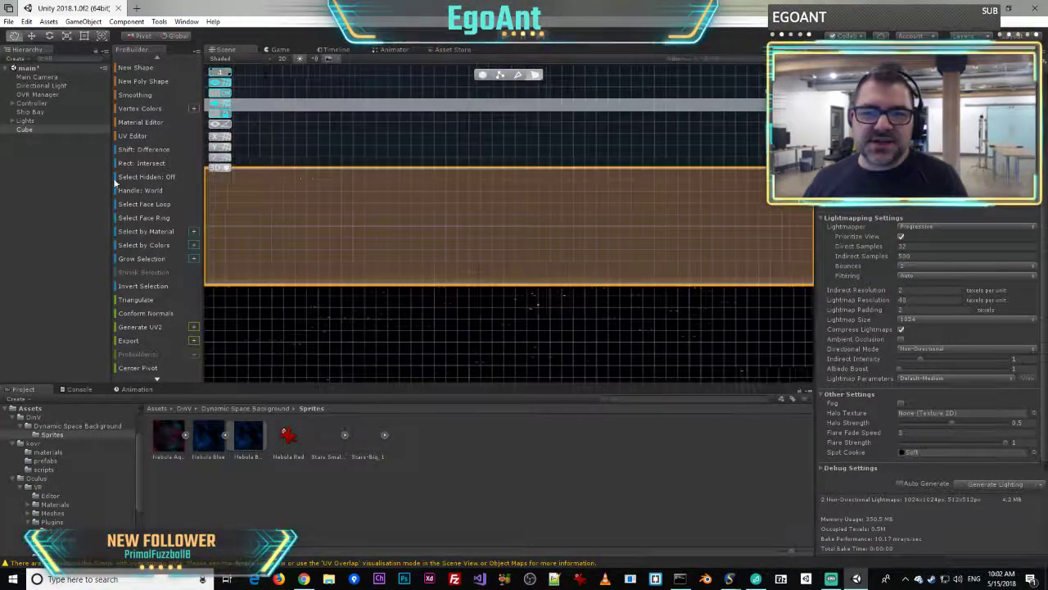
middle_drag(596, 191, 807, 265)
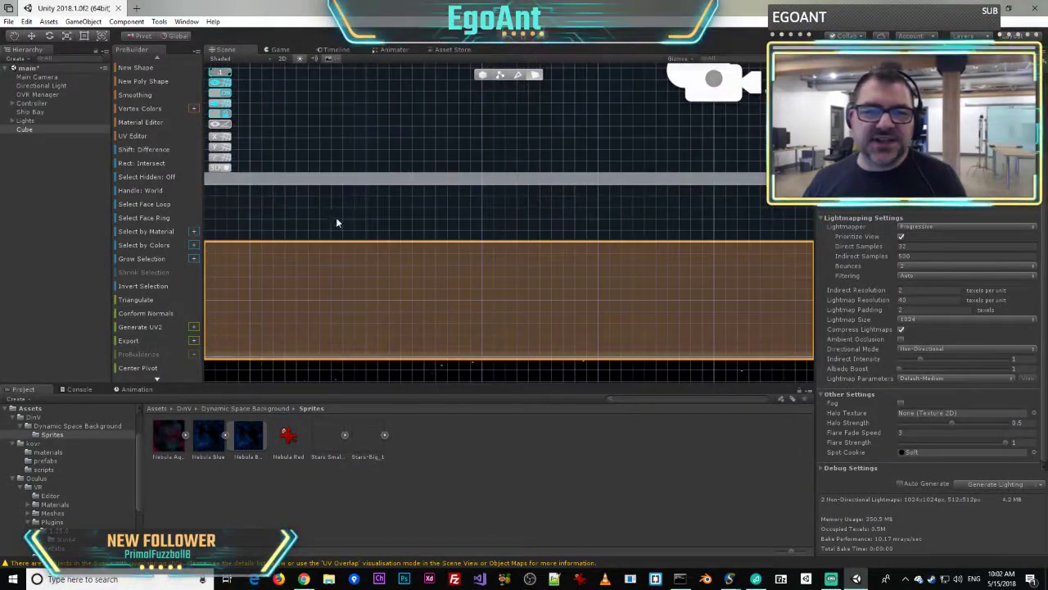
middle_drag(324, 216, 549, 223)
- Move the opposite segment's inner vertical edge toward the Ship Bay to angle that end of the beam
right_drag(595, 182, 806, 244)
alt+drag(1012, 245, 977, 244)
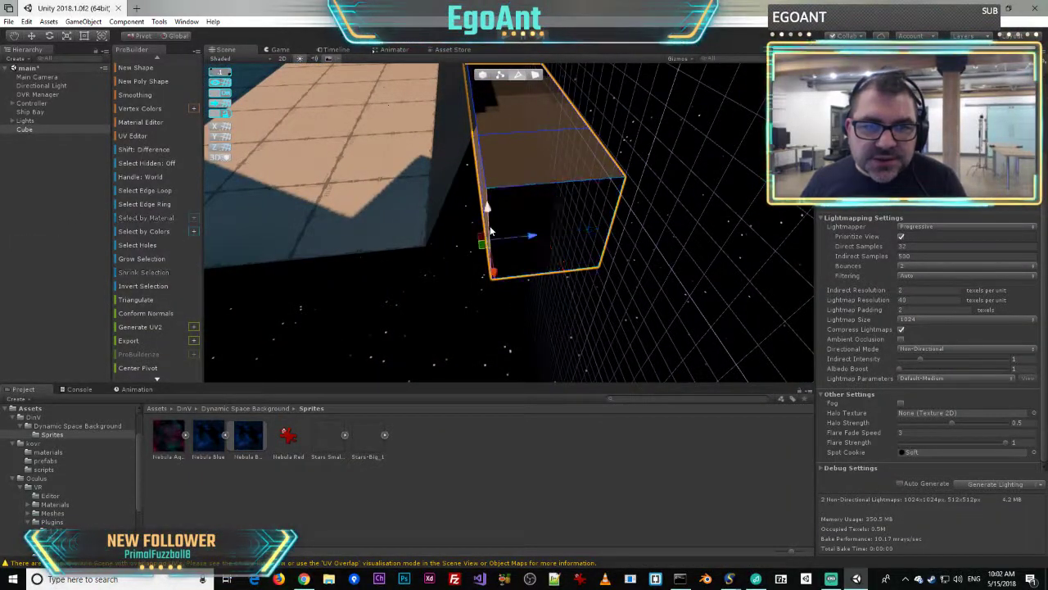
drag(524, 237, 518, 237)
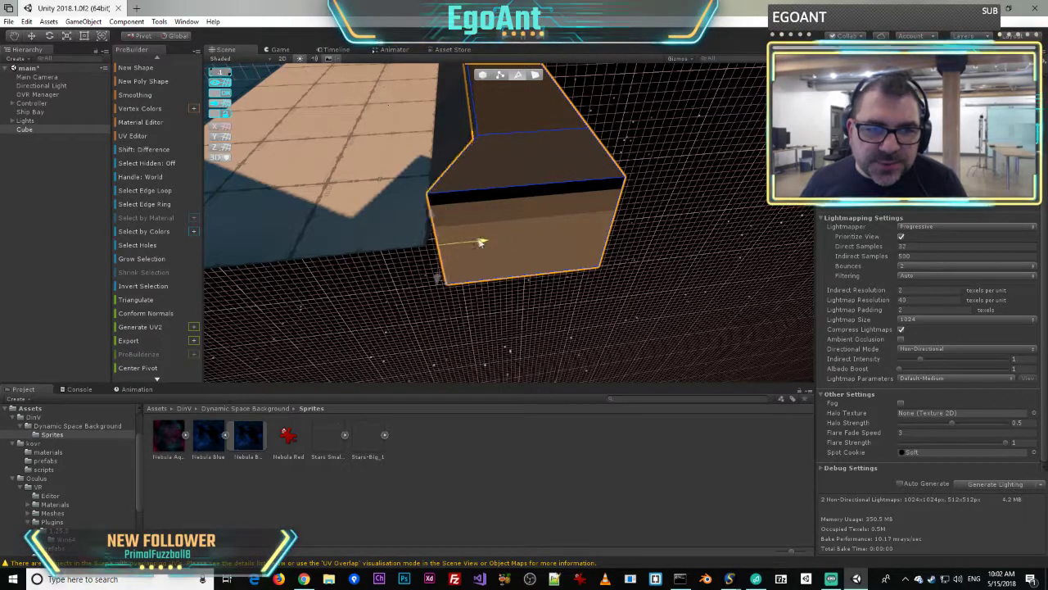
- Select the seam edges between the beam and its second angled segment and shift them along the beam to the Ship Bay corner
right_drag(483, 220, 37, 239)
key(w)
key(s)
key(w)
key(s)
right_drag(868, 188, 205, 212)
alt+drag(491, 209, 158, 182)
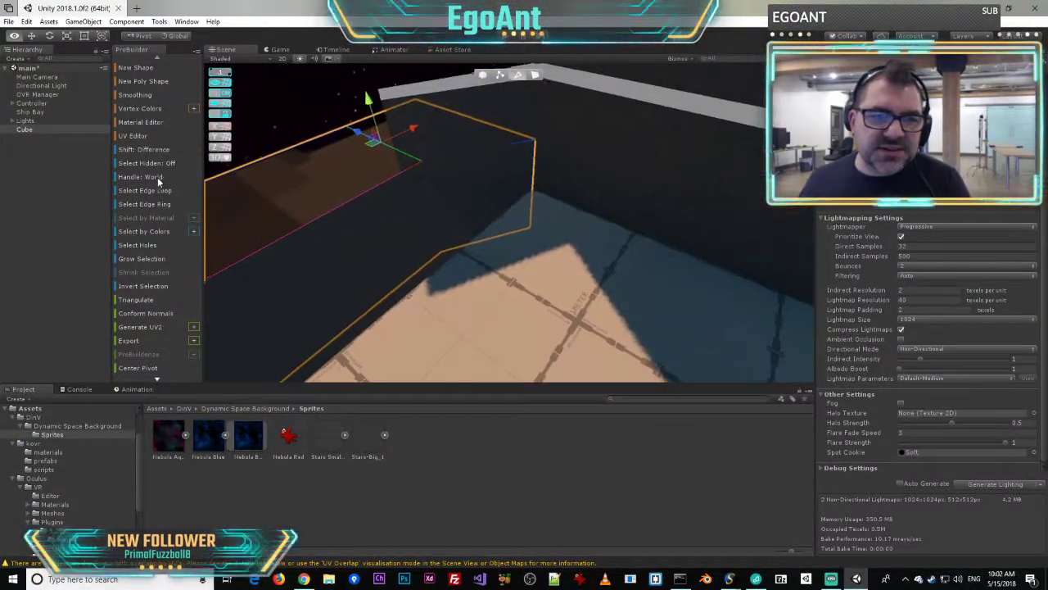
shift+click(419, 195)
right_drag(419, 213, 581, 169)
right_drag(539, 214, 540, 149)
right_drag(583, 178, 1010, 362)
drag(579, 219, 557, 221)
right_drag(642, 265, 688, 189)
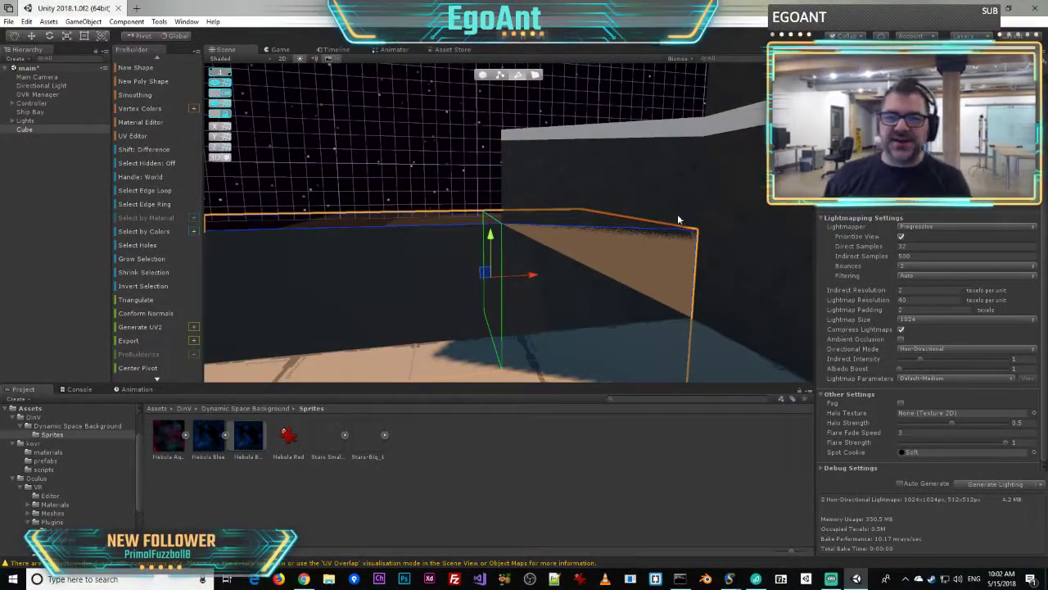
- Extrude the top face of the second angled segment upward to about the level of the wall light strip
right_drag(664, 206, 341, 284)
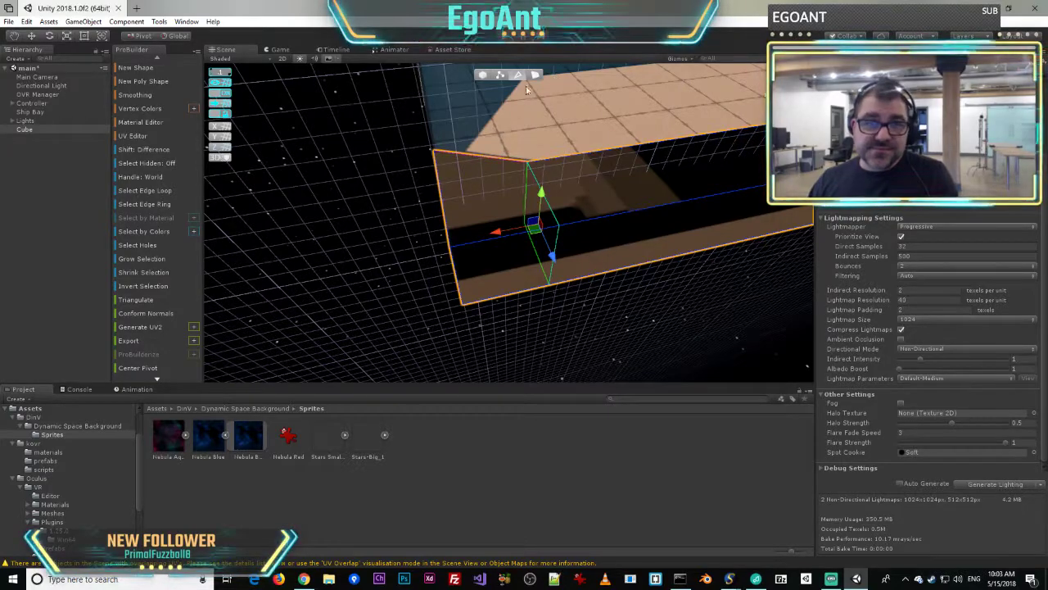
click(475, 195)
shift+drag(484, 148, 487, 114)
right_drag(486, 114, 148, 103)
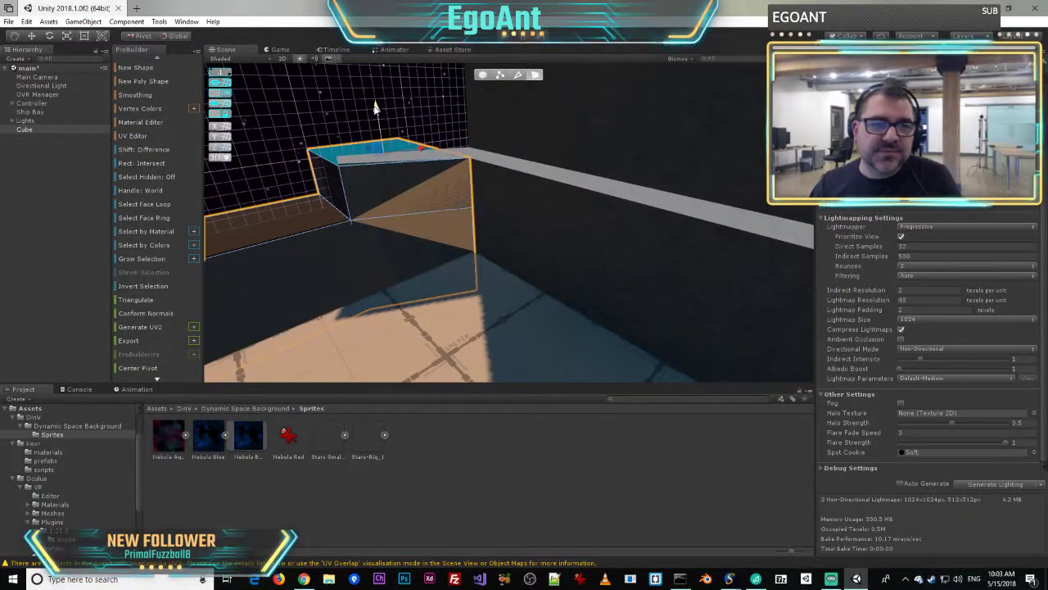
- Try to adjust the height of the top inner corner vertex on the second raised block
right_drag(374, 104, 466, 172)
right_drag(502, 230, 483, 219)
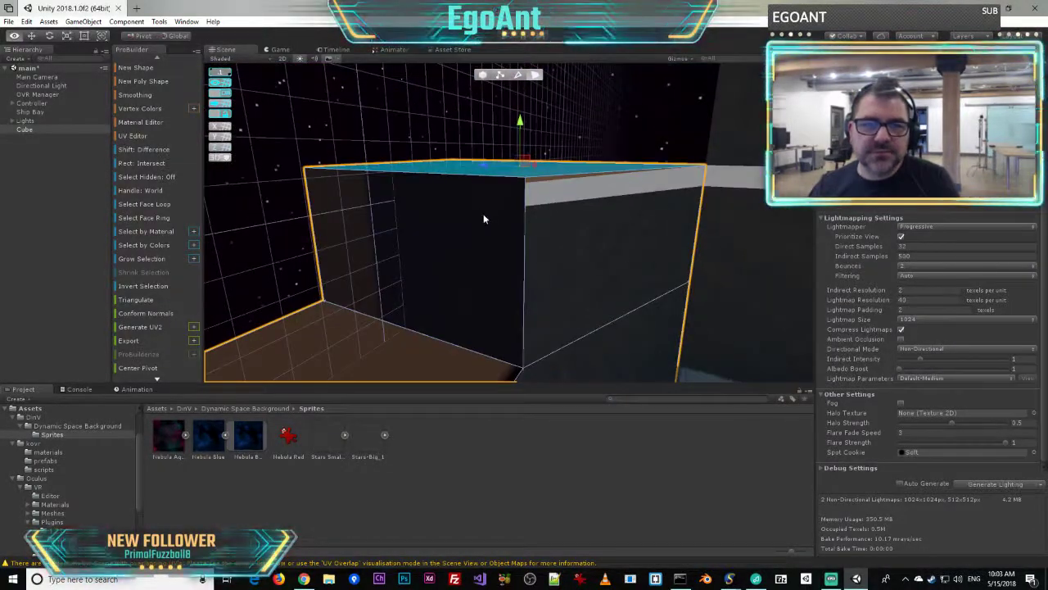
click(529, 186)
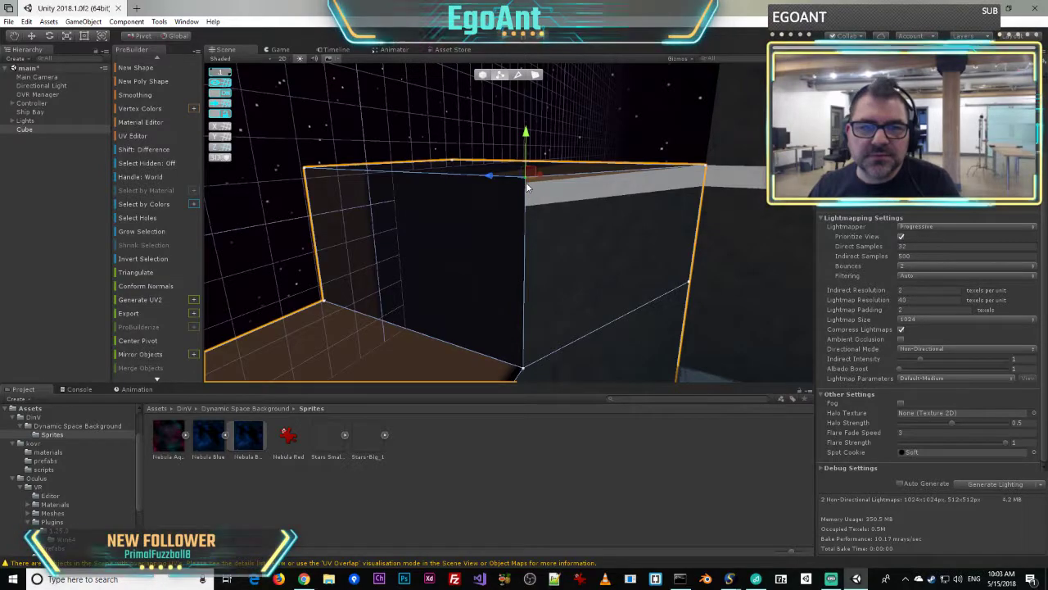
drag(527, 134, 528, 139)
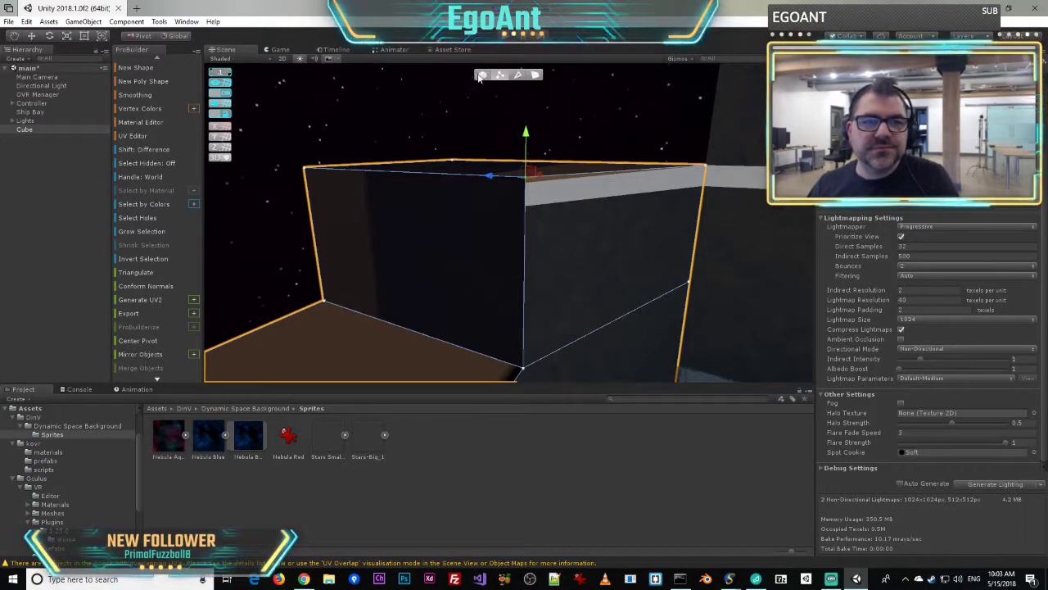
- Select the Ship Bay's corner vertex at the wall light strip beside the raised block and adjust its position
click(571, 120)
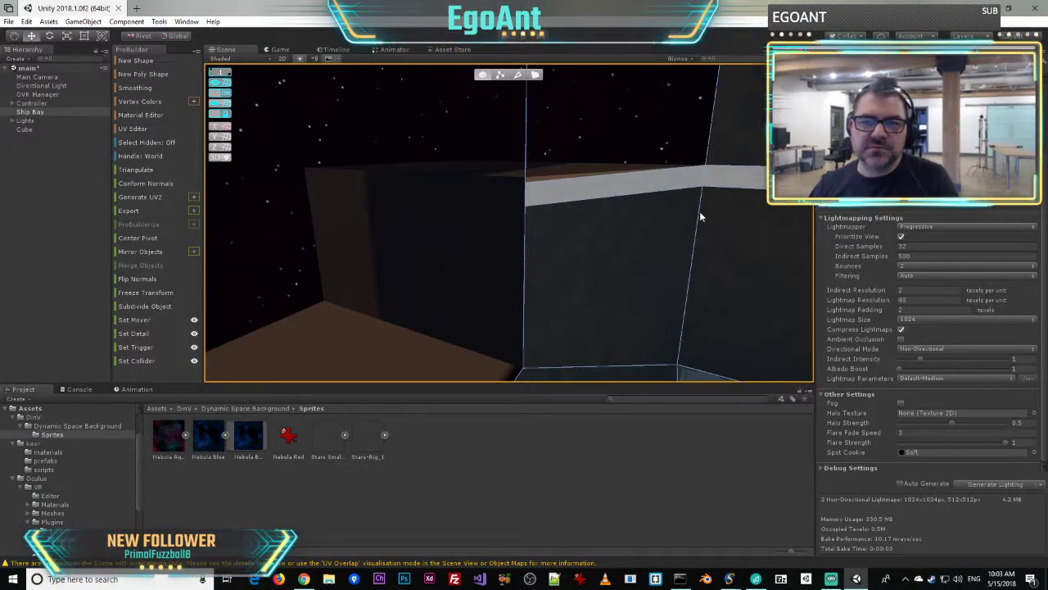
right_drag(643, 237, 454, 245)
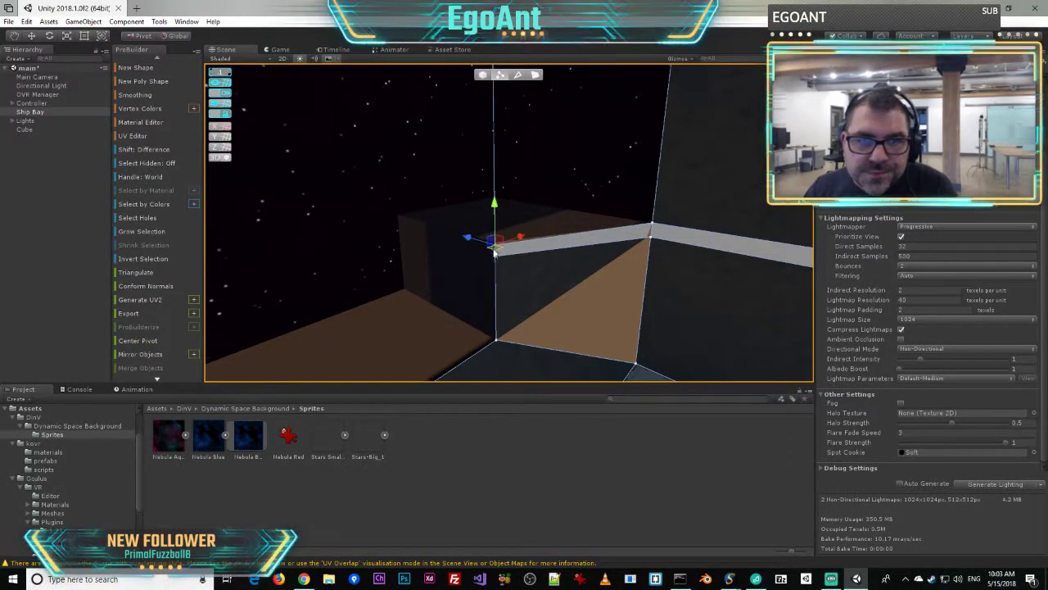
scroll(494, 255, up, 4)
scroll(493, 295, down, 1)
drag(463, 263, 462, 254)
- Examine the Ship Bay opening from inside and look through the ProBuilder tools available for the selected vertex
right_drag(678, 251, 460, 239)
right_drag(494, 168, 604, 219)
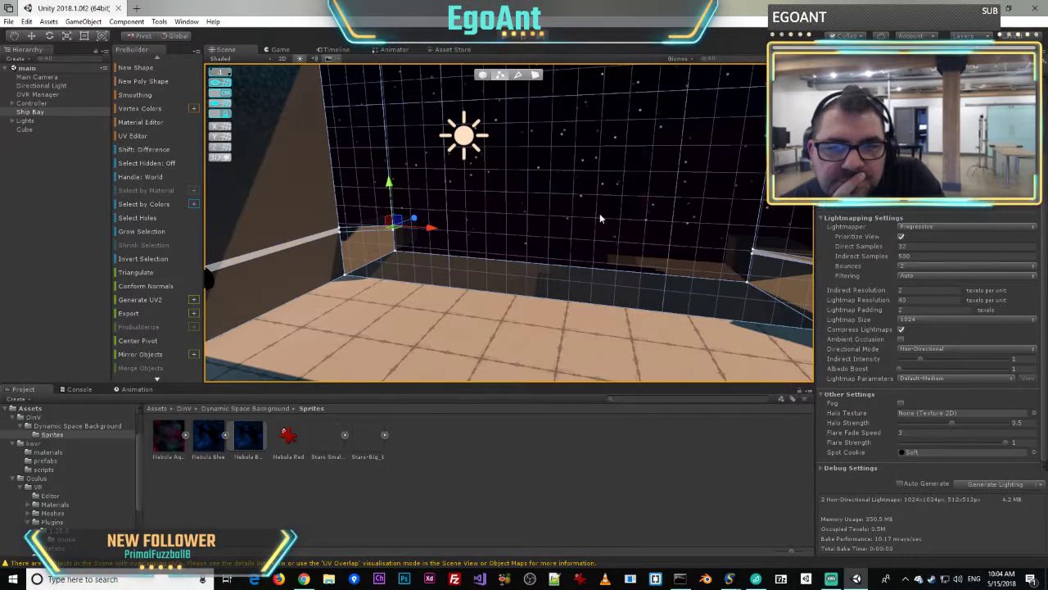
right_drag(564, 158, 593, 173)
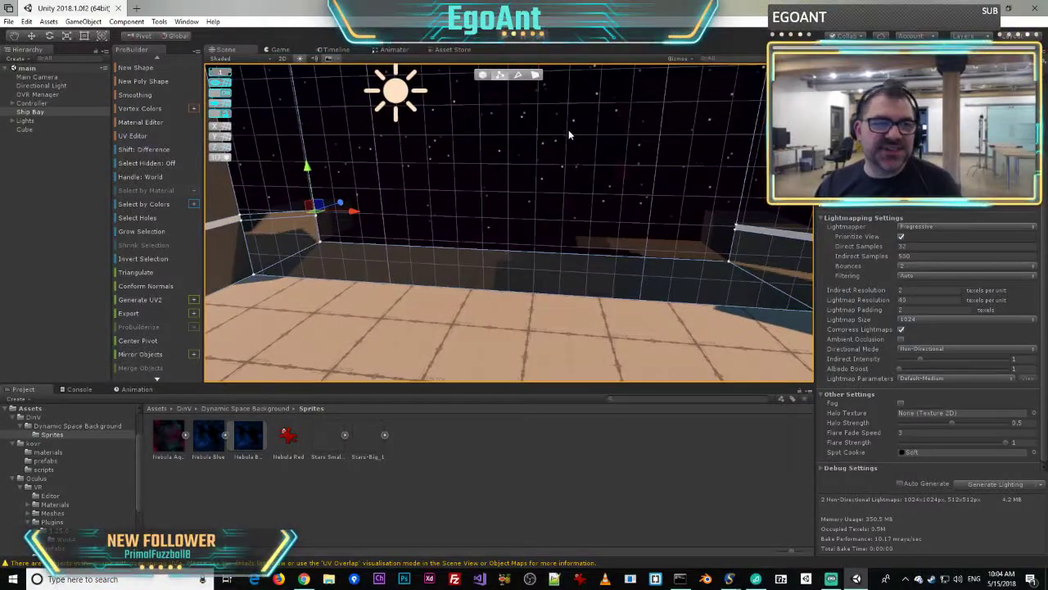
scroll(146, 231, down, 3)
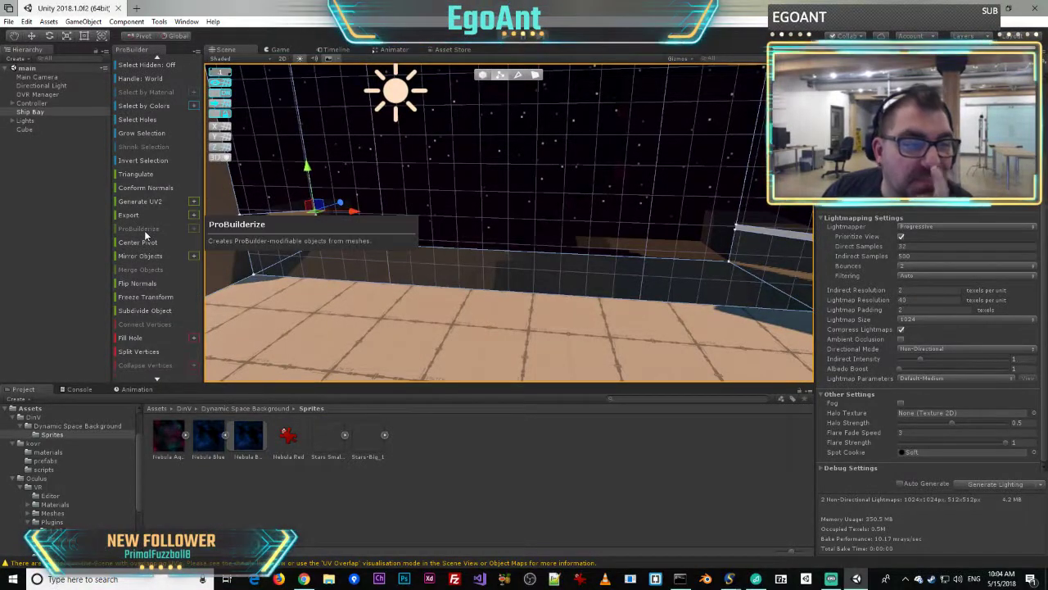
scroll(144, 230, down, 4)
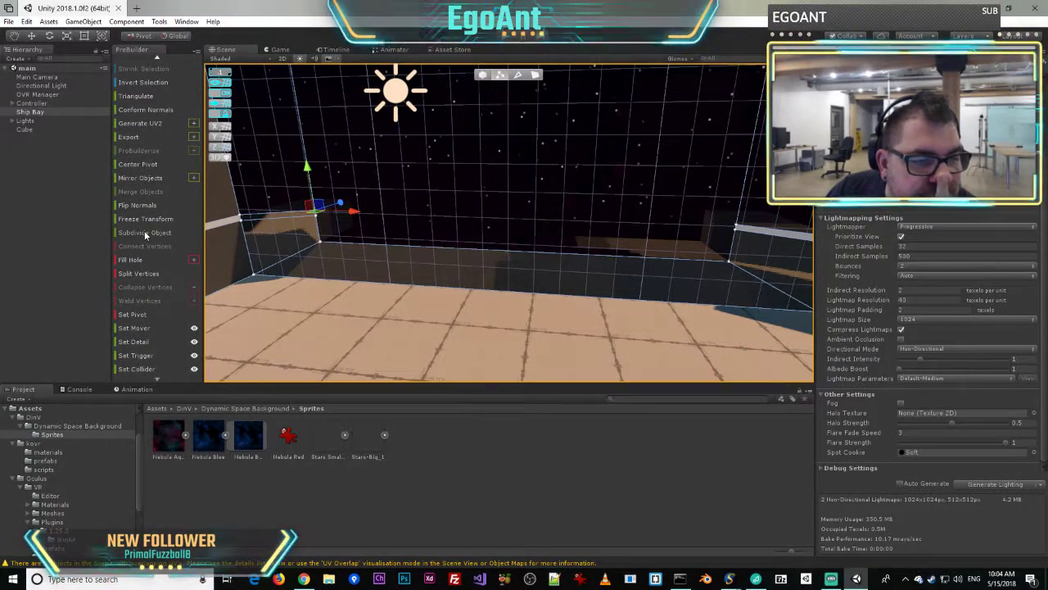
scroll(144, 230, up, 4)
scroll(166, 233, up, 6)
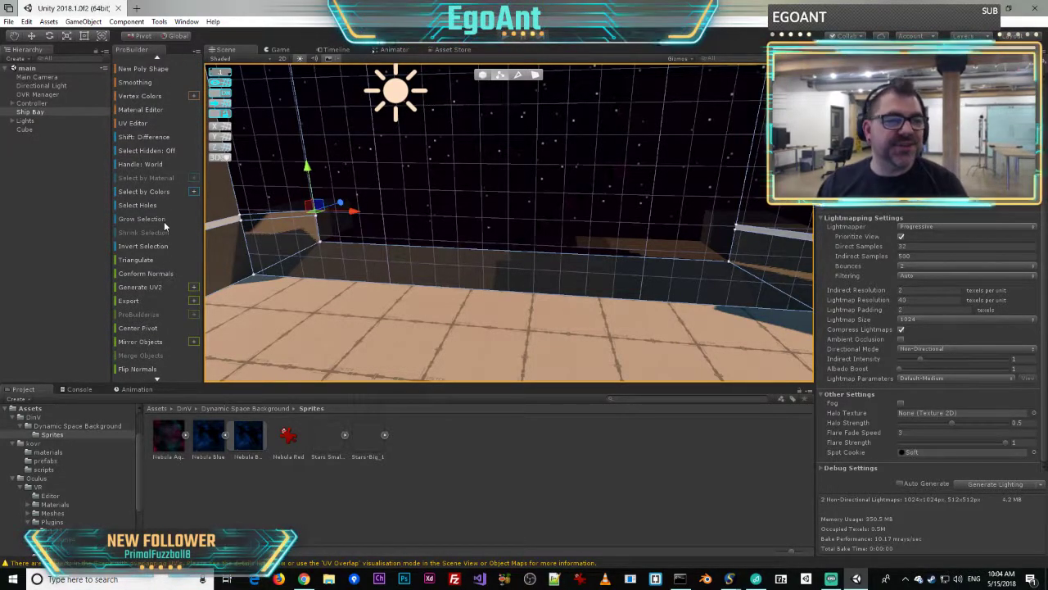
scroll(164, 221, up, 1)
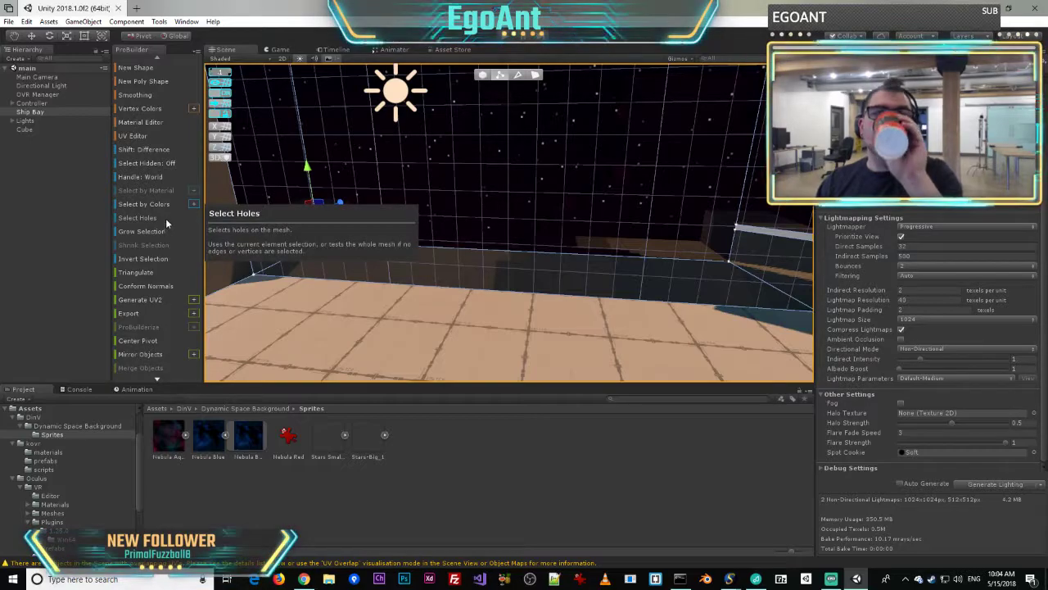
- Leave element editing on the Ship Bay and select the whole steel beam in front of the opening
right_drag(645, 189, 216, 234)
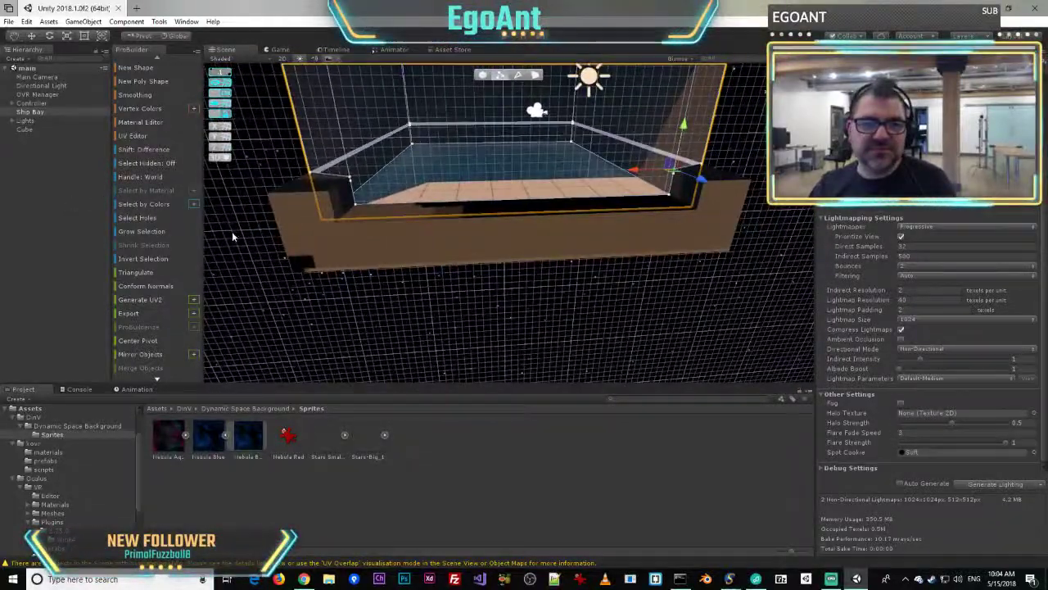
click(370, 244)
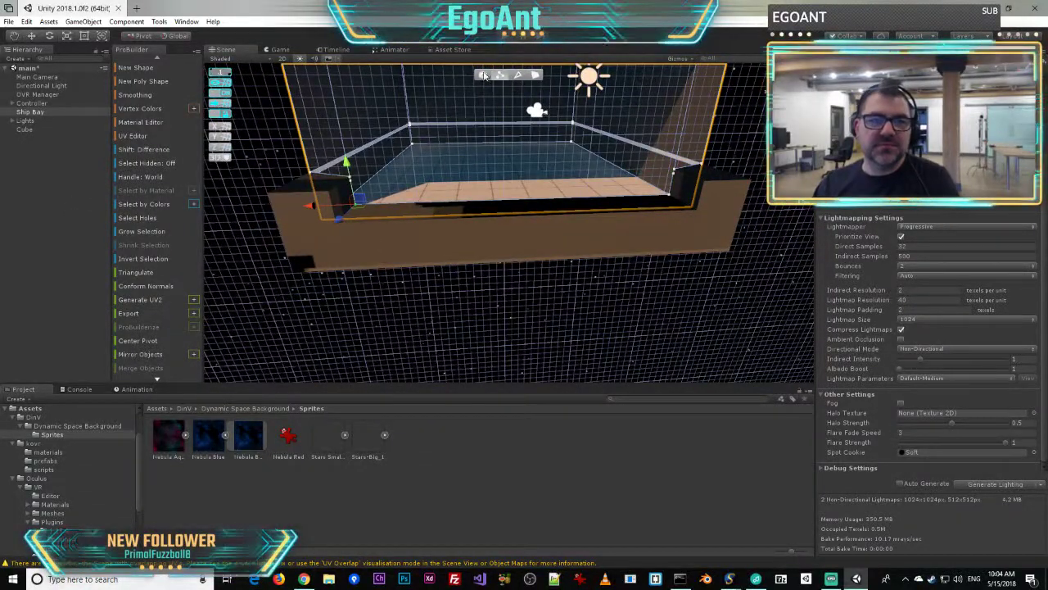
key(g)
click(496, 243)
right_drag(565, 336, 640, 343)
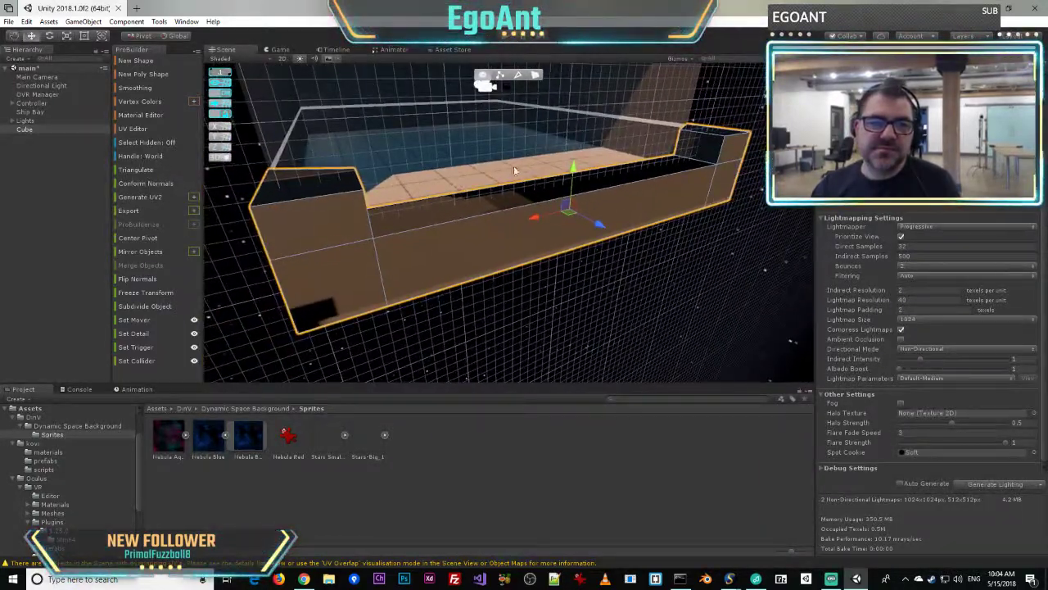
- Pull the beam's long lower outer edge away from the bay, scale it narrower, and extend it further outward
click(517, 76)
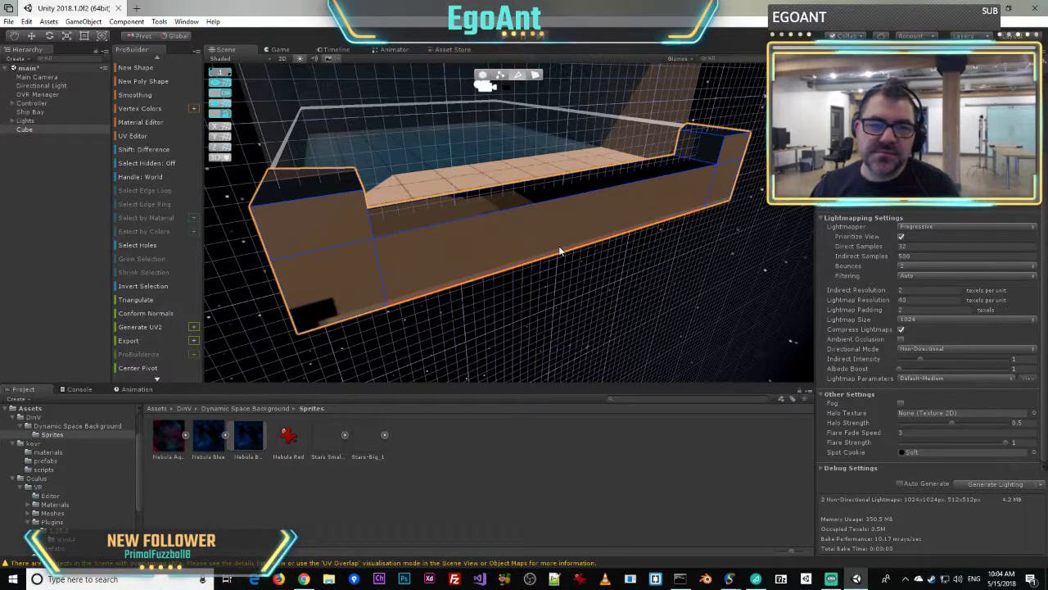
drag(624, 268, 721, 349)
right_drag(658, 313, 573, 315)
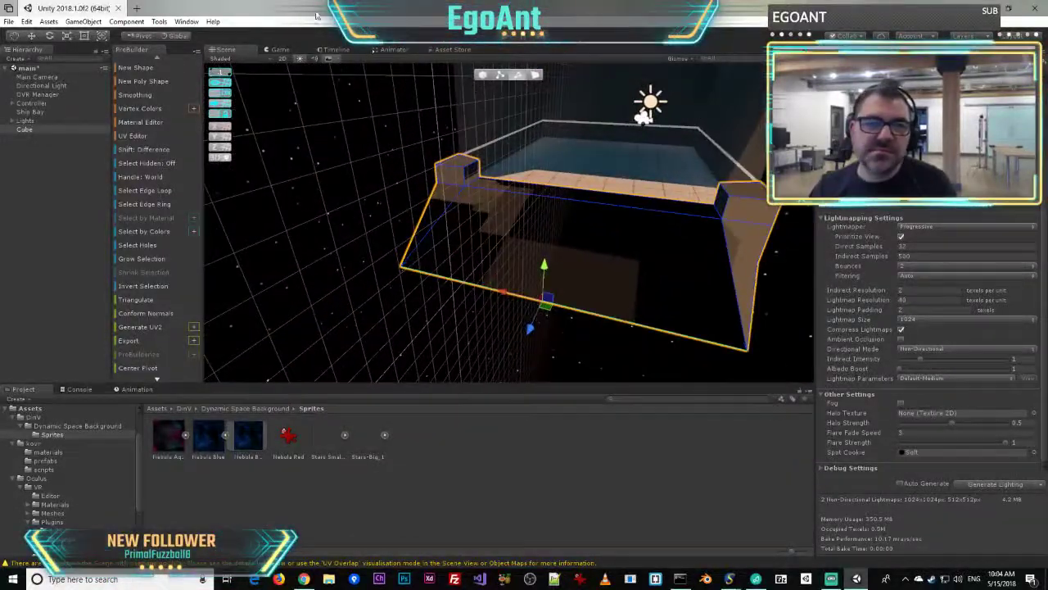
drag(497, 293, 526, 268)
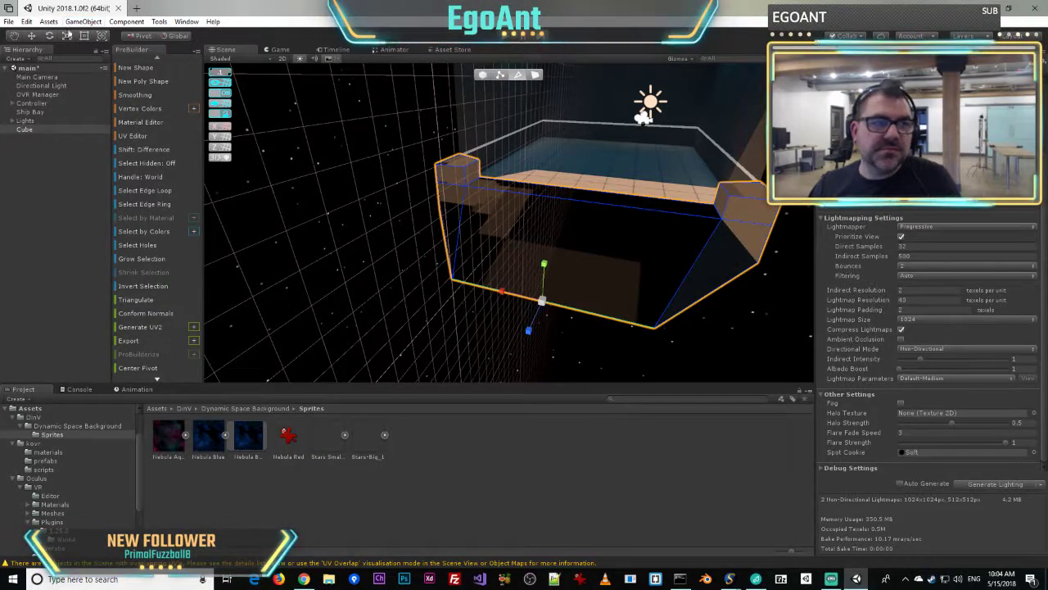
drag(527, 330, 508, 364)
- Lower the outer-facing top corner vertices of the beam's raised end blocks so their tops slope down away from the bay
right_drag(580, 206, 564, 175)
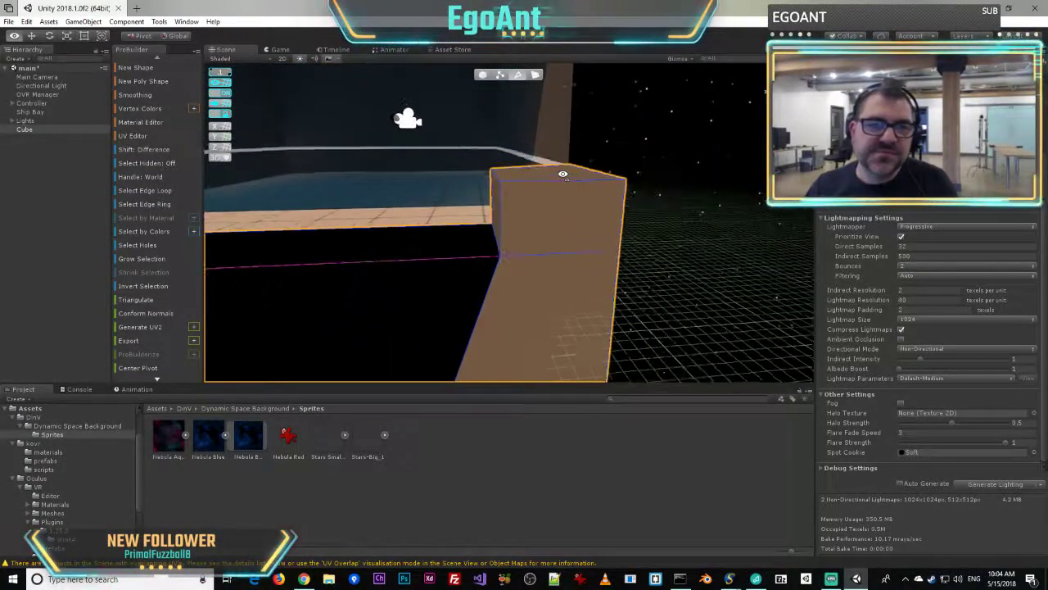
click(499, 74)
drag(501, 141, 499, 214)
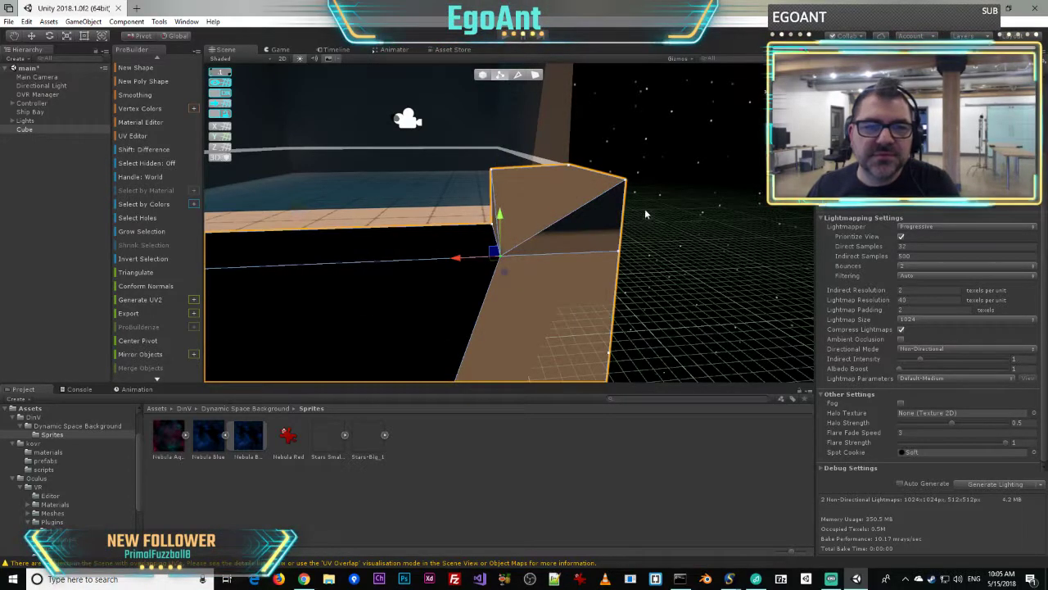
drag(628, 136, 630, 173)
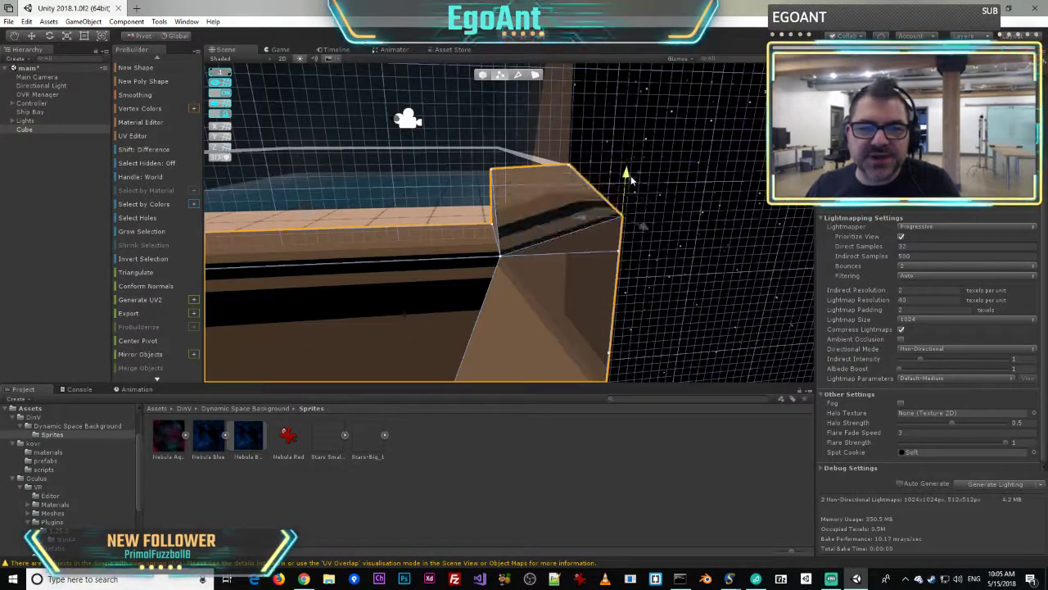
right_drag(550, 226, 524, 201)
key(a)
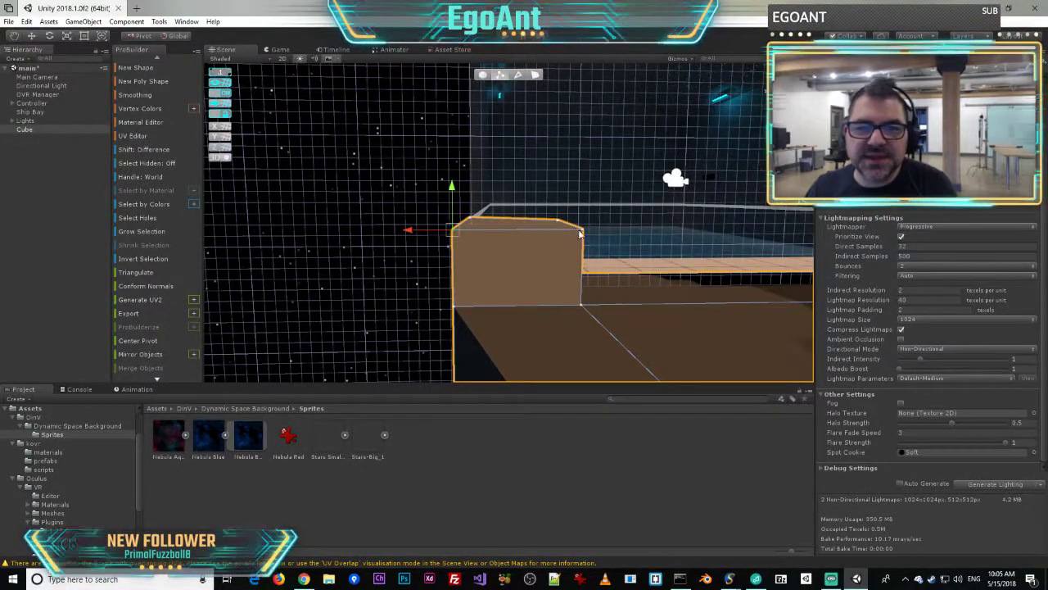
drag(517, 192, 519, 265)
- Examine from inside the bay how the beam's raised end meets the Ship Bay's side face at the opening
key(s)
right_drag(599, 255, 44, 289)
key(s)
key(a)
key(w)
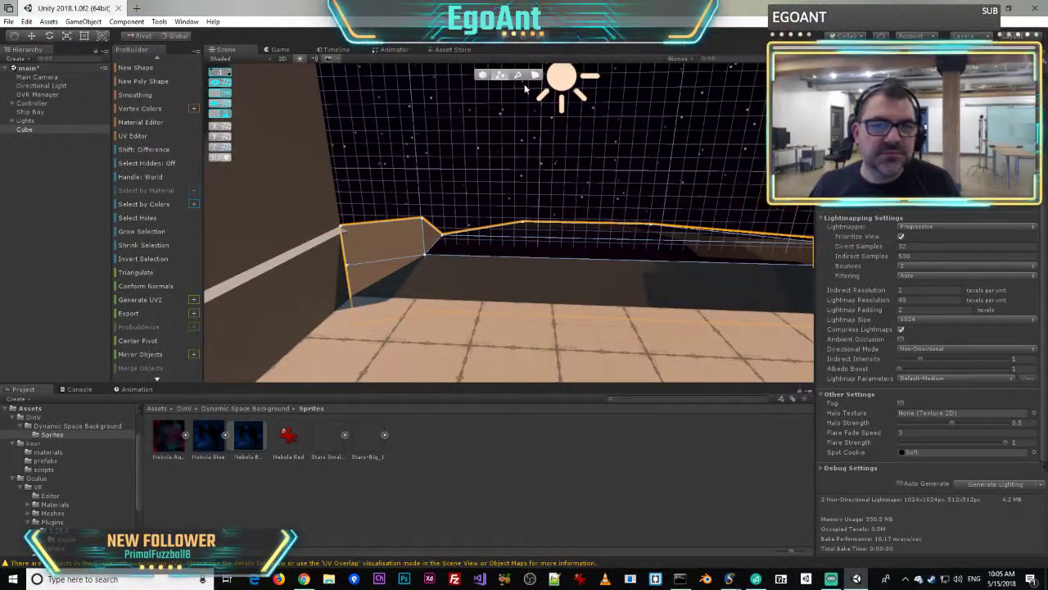
click(536, 75)
click(396, 238)
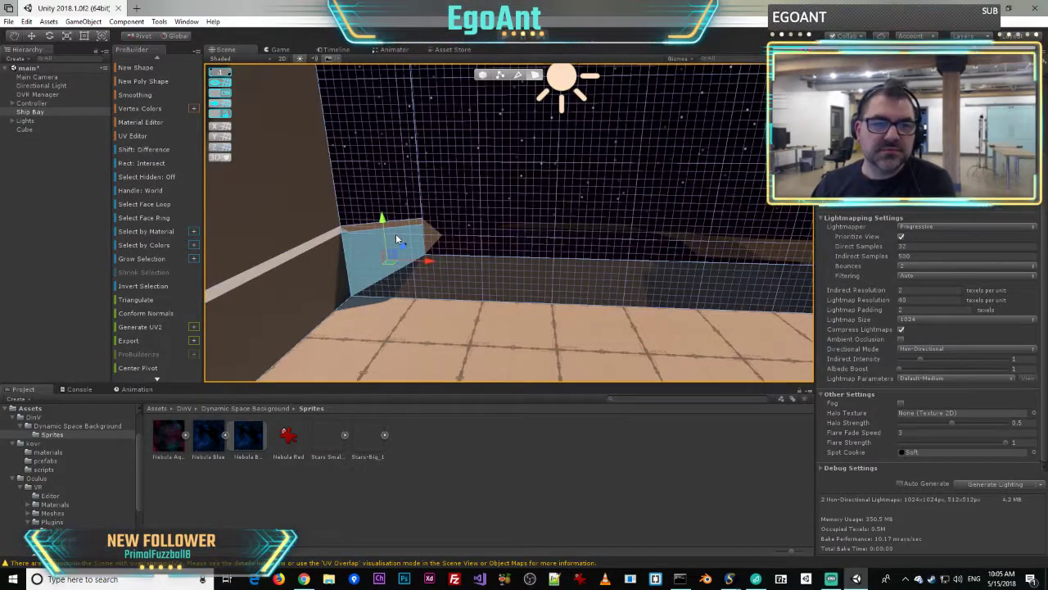
right_drag(433, 219, 169, 197)
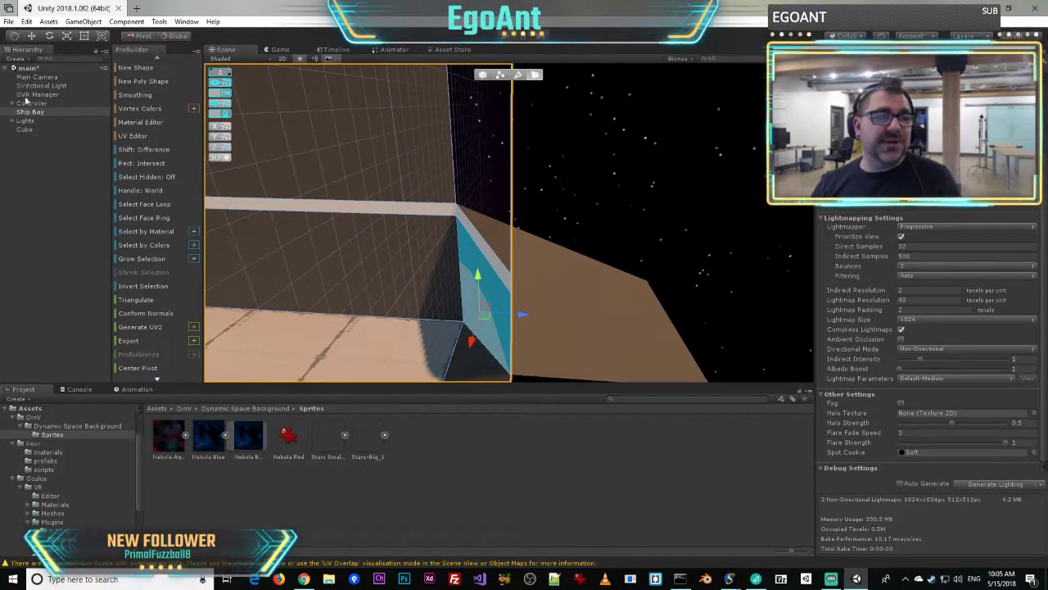
- Select the whole beam and move it outward, clear of the Ship Bay opening, to expose its bay-facing side
click(483, 75)
click(588, 300)
right_drag(672, 223, 634, 257)
key(s)
key(a)
drag(549, 232, 604, 240)
right_drag(603, 241, 502, 165)
key(w)
- Delete the five beam faces facing the Ship Bay: the long middle face and the back faces of both end blocks
click(534, 75)
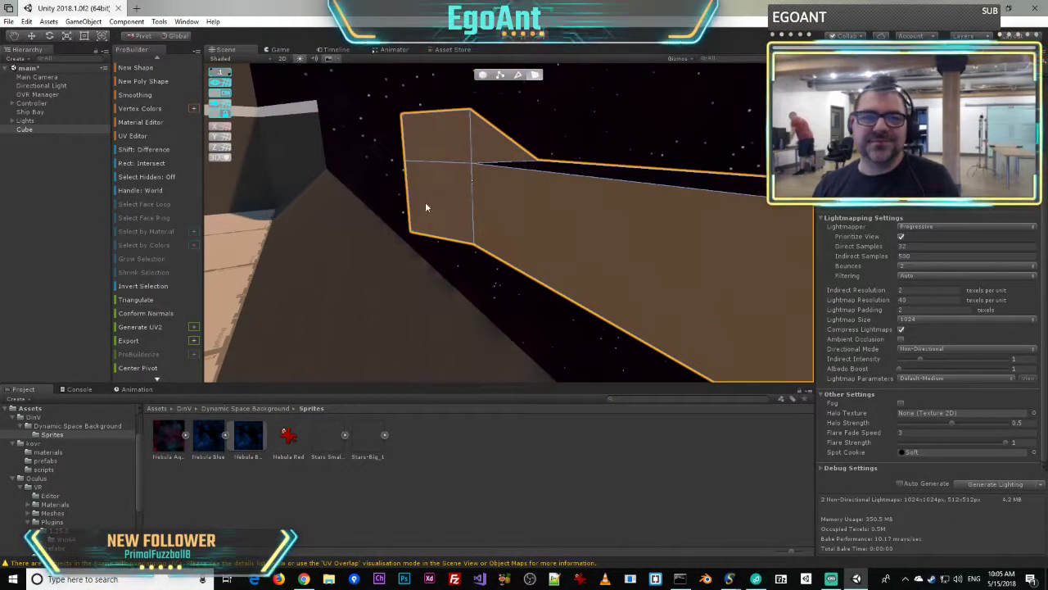
click(453, 160)
right_drag(567, 185, 544, 169)
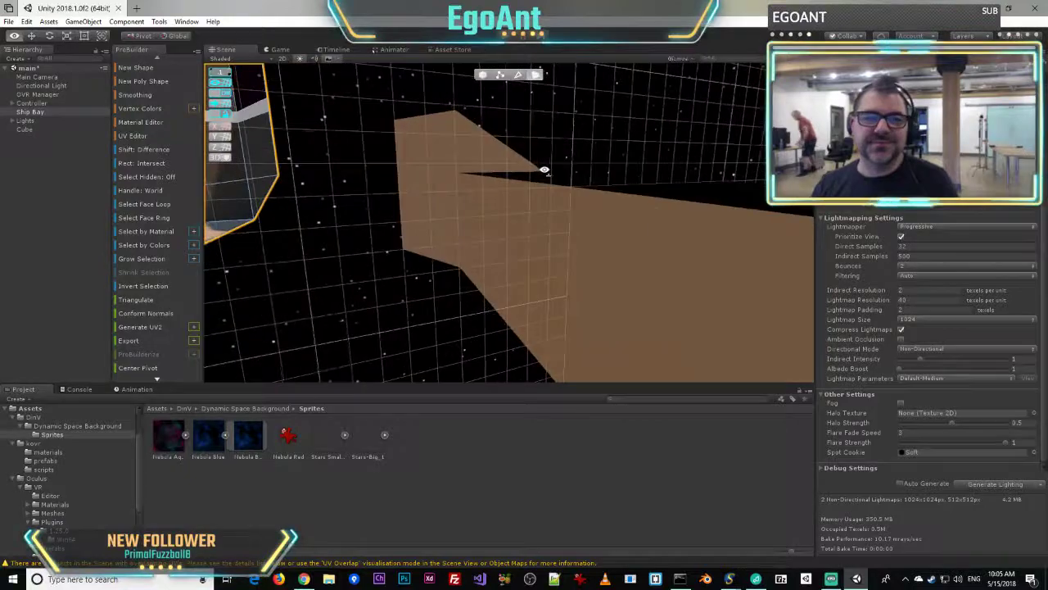
click(435, 204)
shift+click(521, 268)
right_drag(522, 268, 907, 227)
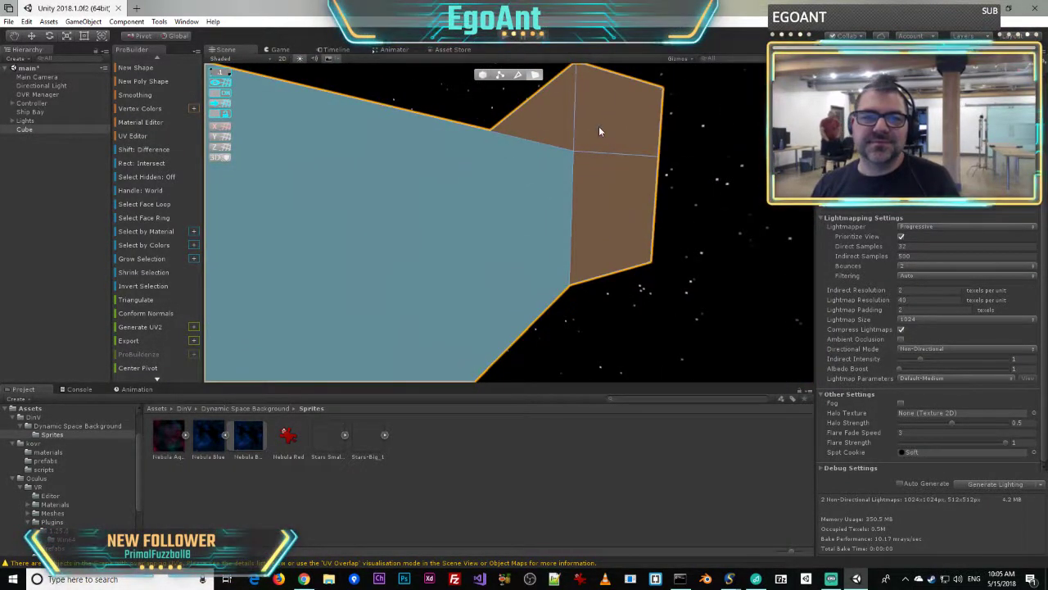
shift+click(616, 212)
shift+click(616, 140)
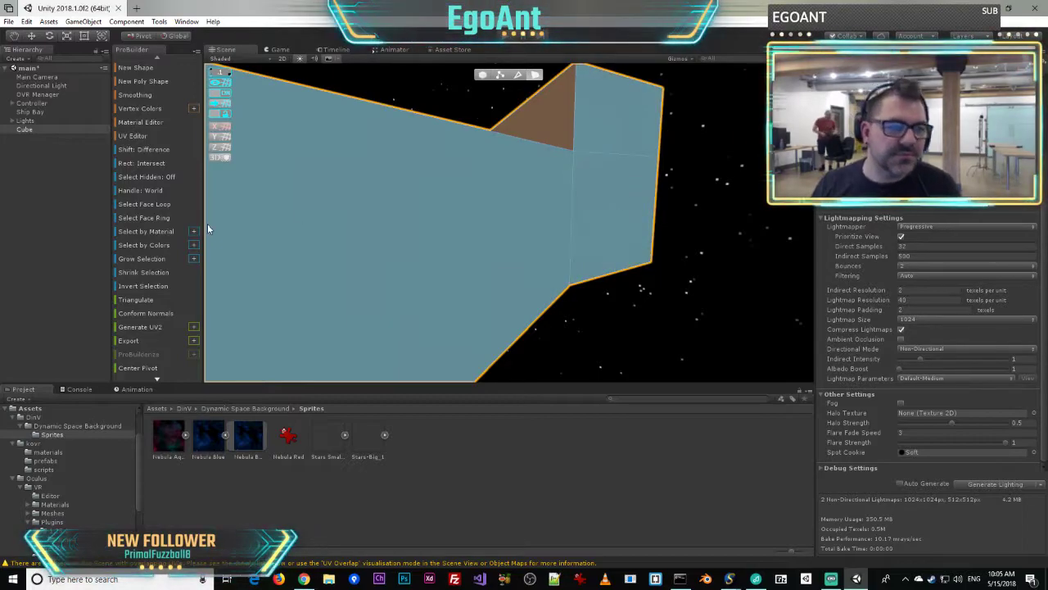
scroll(145, 255, down, 5)
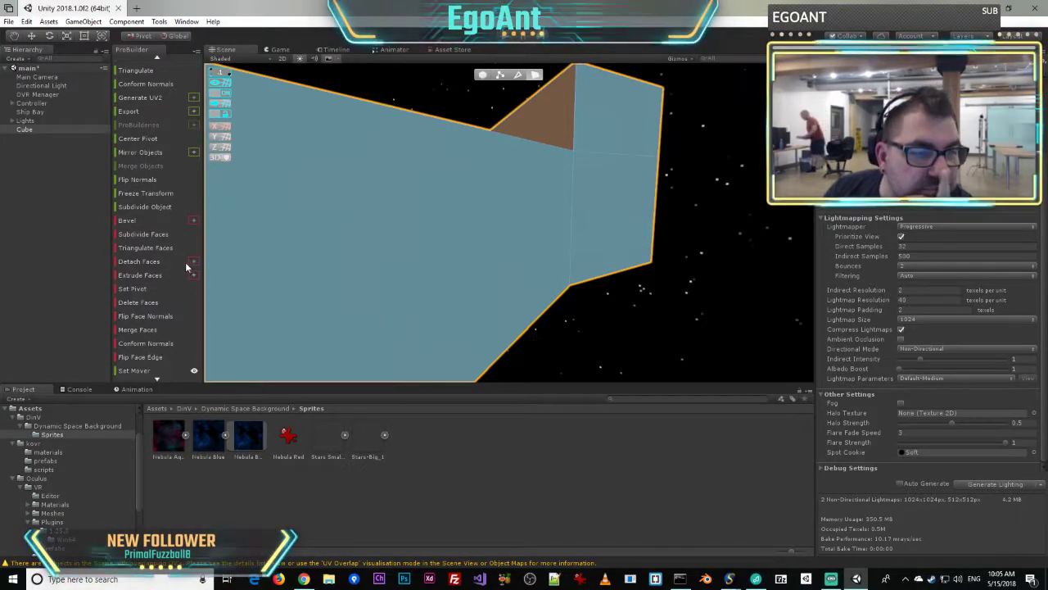
click(146, 302)
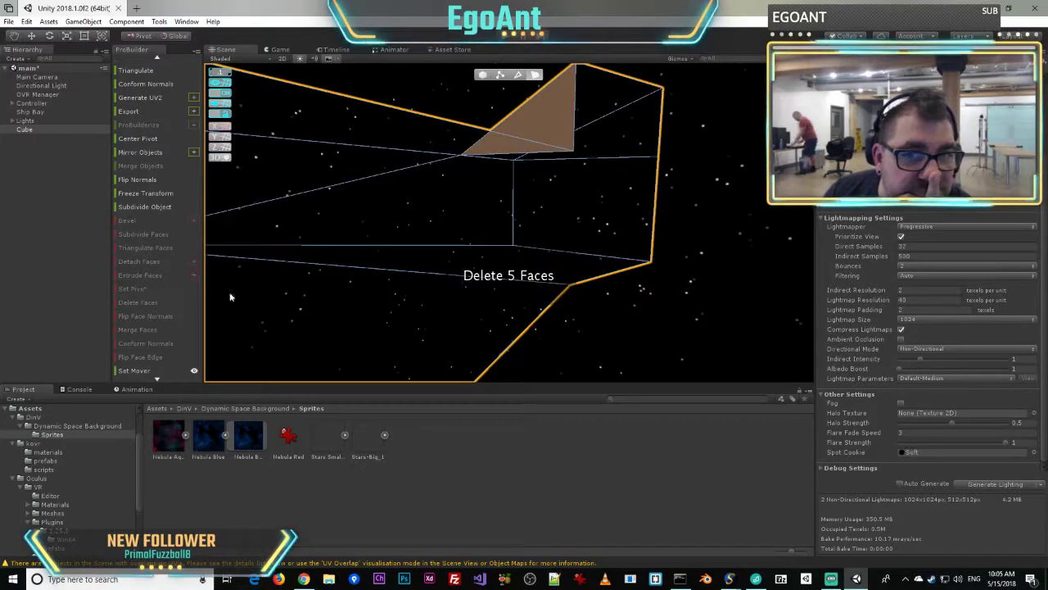
- Move the whole beam back against the Ship Bay opening and fine-tune its position
right_drag(699, 231, 96, 262)
key(s)
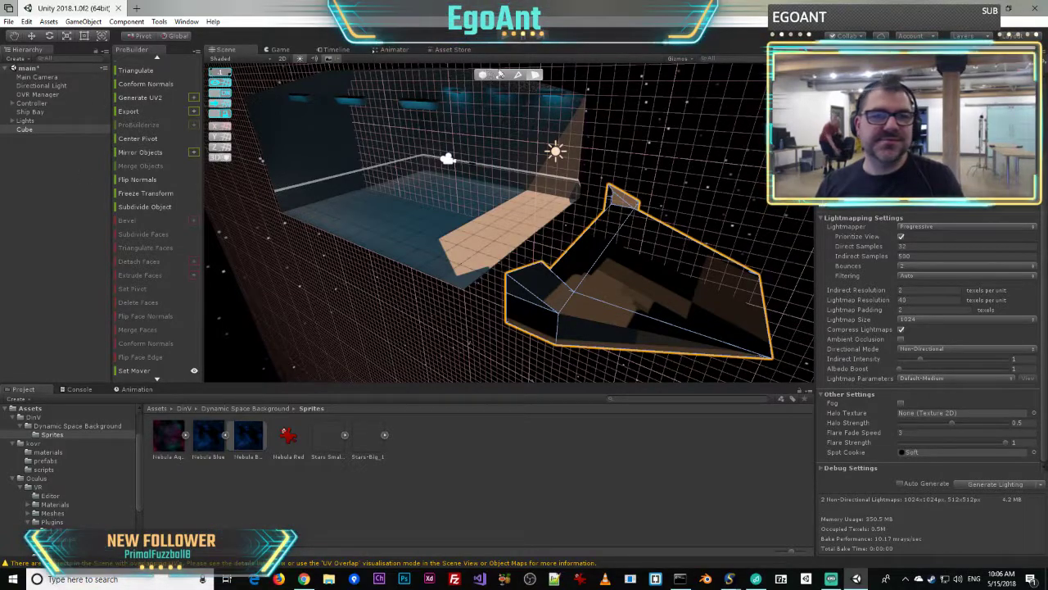
click(483, 76)
drag(641, 263, 604, 254)
right_drag(603, 254, 676, 282)
key(w)
drag(660, 258, 655, 255)
- Try to scale the Ship Bay's ceiling edge above the opening along its length
right_drag(655, 254, 368, 205)
key(w)
key(s)
key(w)
key(s)
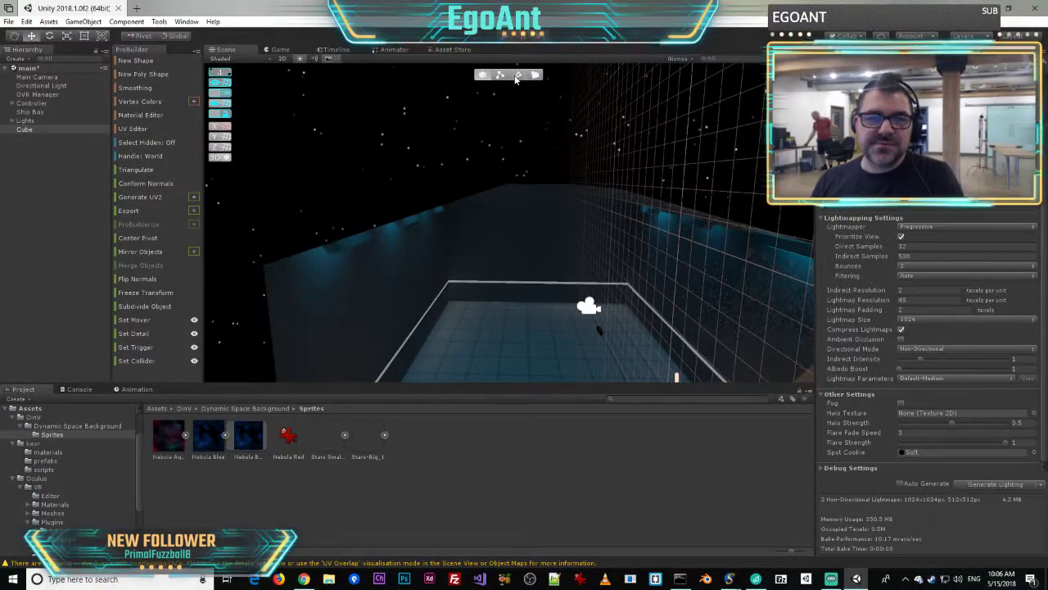
click(517, 77)
right_drag(546, 223, 1, 202)
key(w)
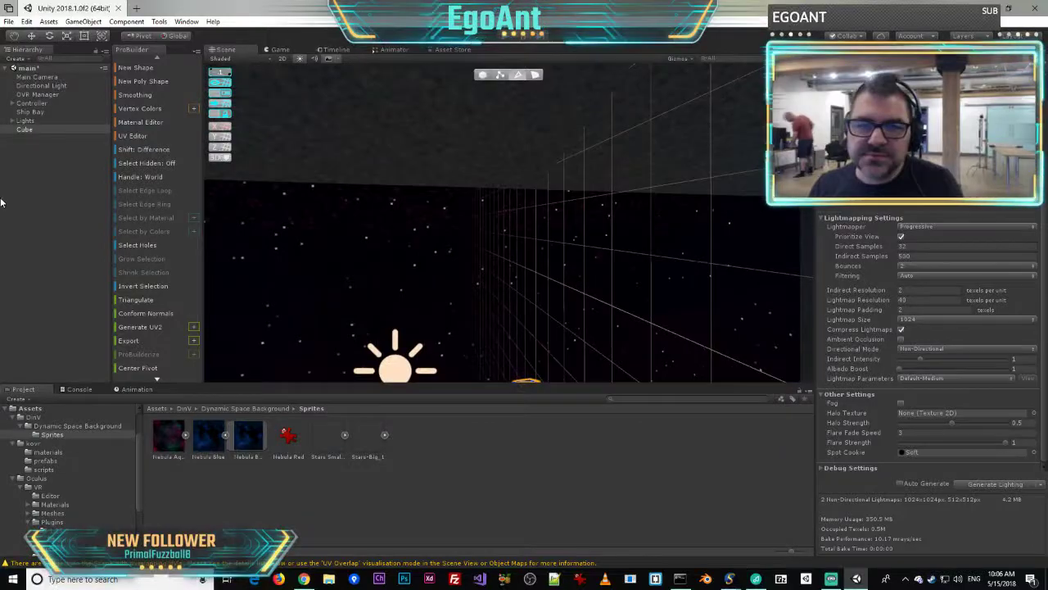
click(487, 187)
right_drag(442, 143, 526, 157)
key(w)
click(528, 164)
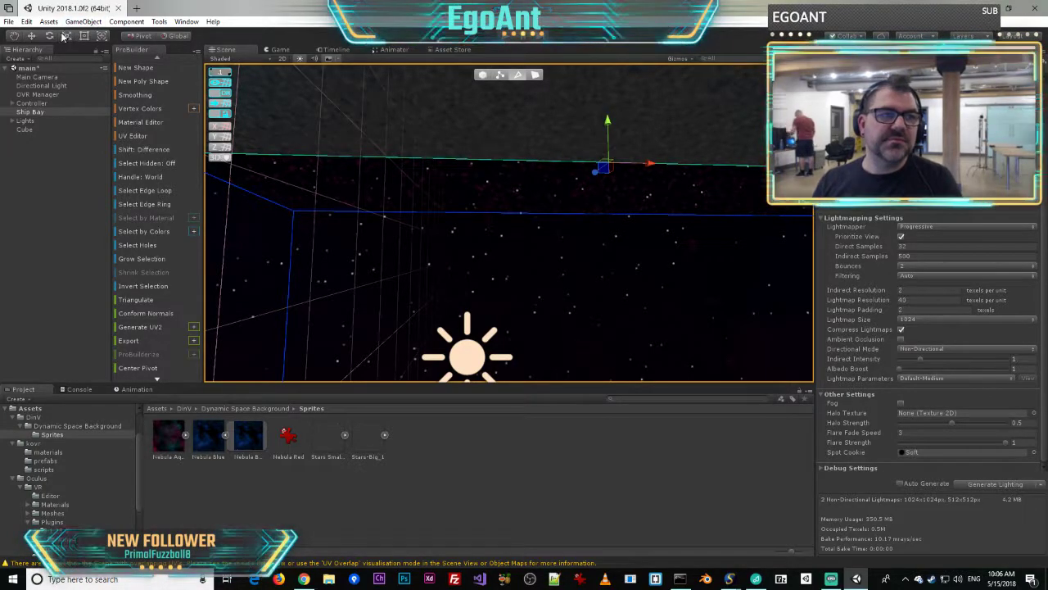
drag(647, 167, 627, 166)
right_drag(607, 216, 666, 66)
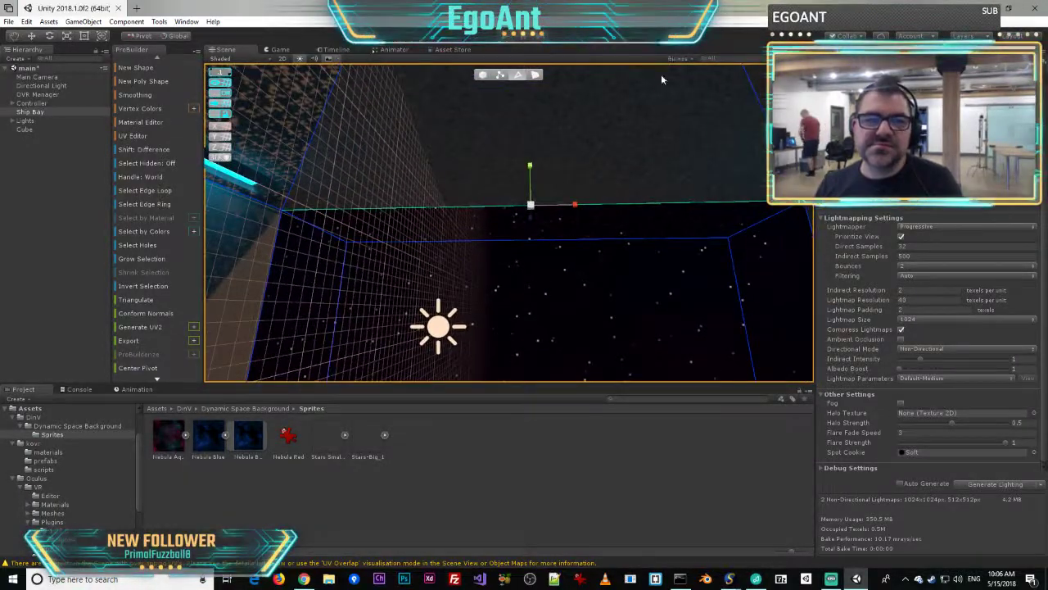
- Try to extrude a narrower section from the face above the Ship Bay opening, and undo the attempt
click(535, 75)
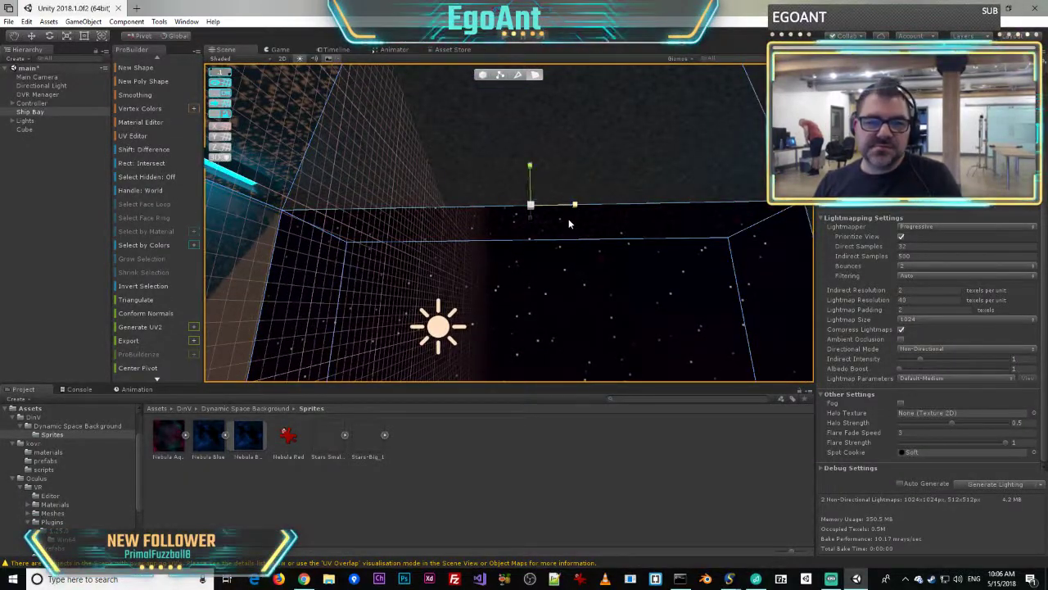
click(614, 241)
click(617, 234)
shift+drag(581, 226, 563, 226)
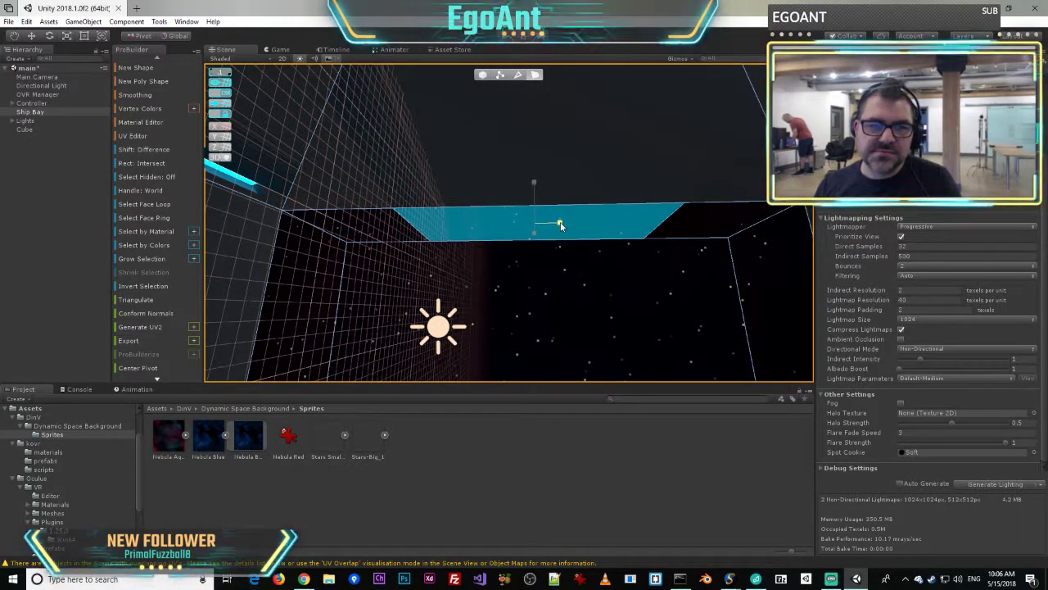
right_drag(612, 234, 180, 91)
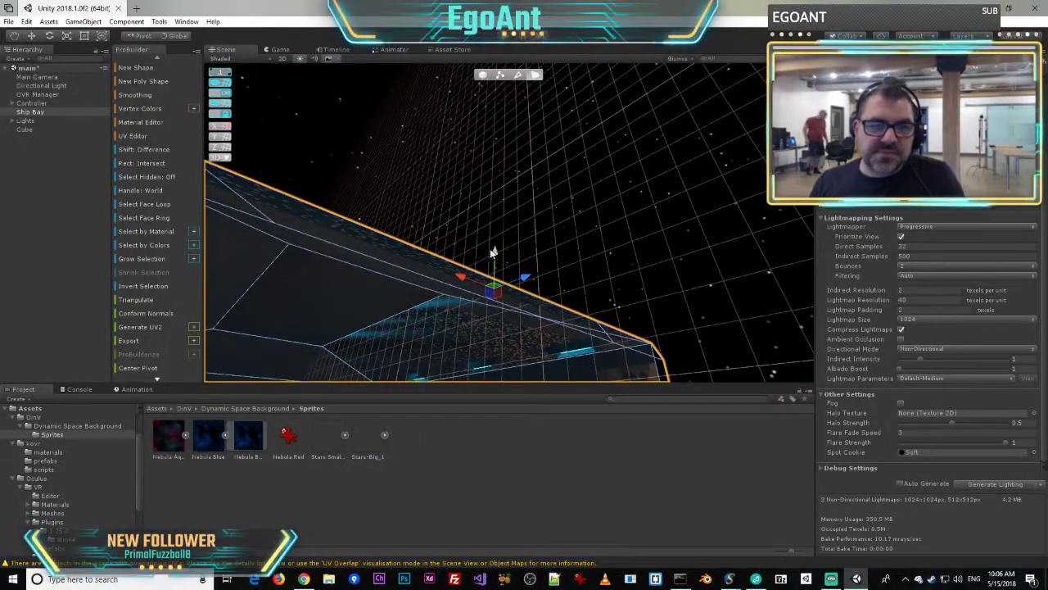
right_drag(496, 242, 737, 230)
right_drag(862, 212, 709, 180)
key(w)
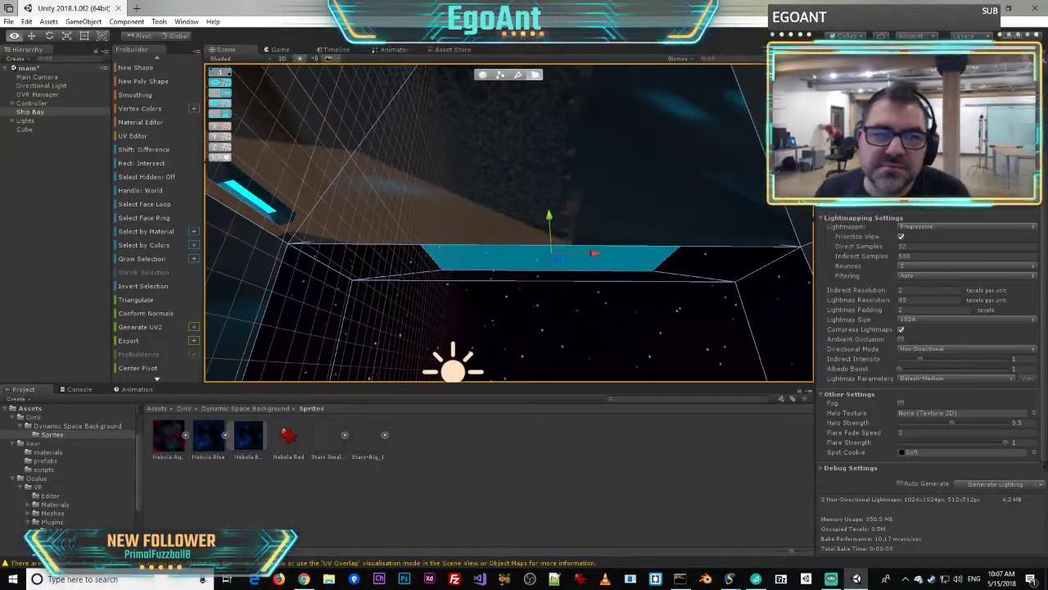
key(ctrl+z)
key(ctrl+z)
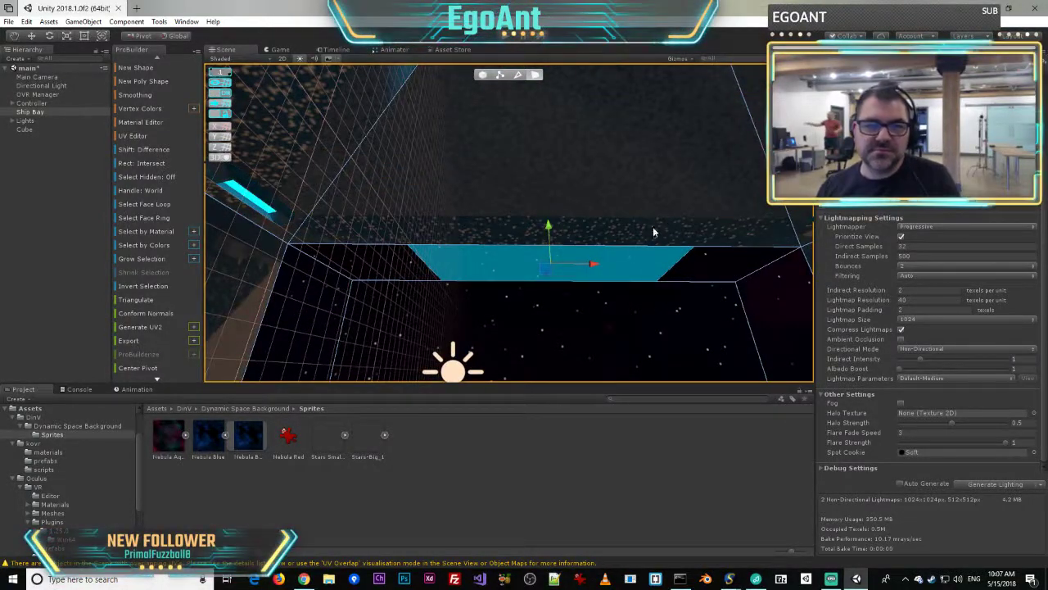
key(ctrl+z)
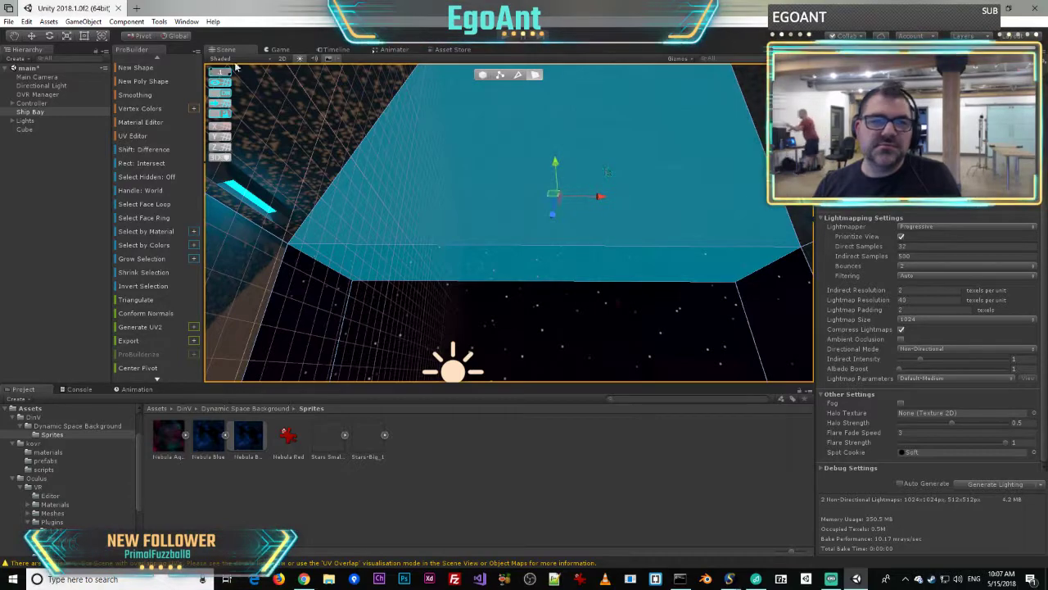
- Extrude the ceiling face and adjoining face above the opening into a narrower section, and raise the two front ceiling vertices
shift+drag(603, 197, 586, 196)
right_drag(603, 223, 619, 257)
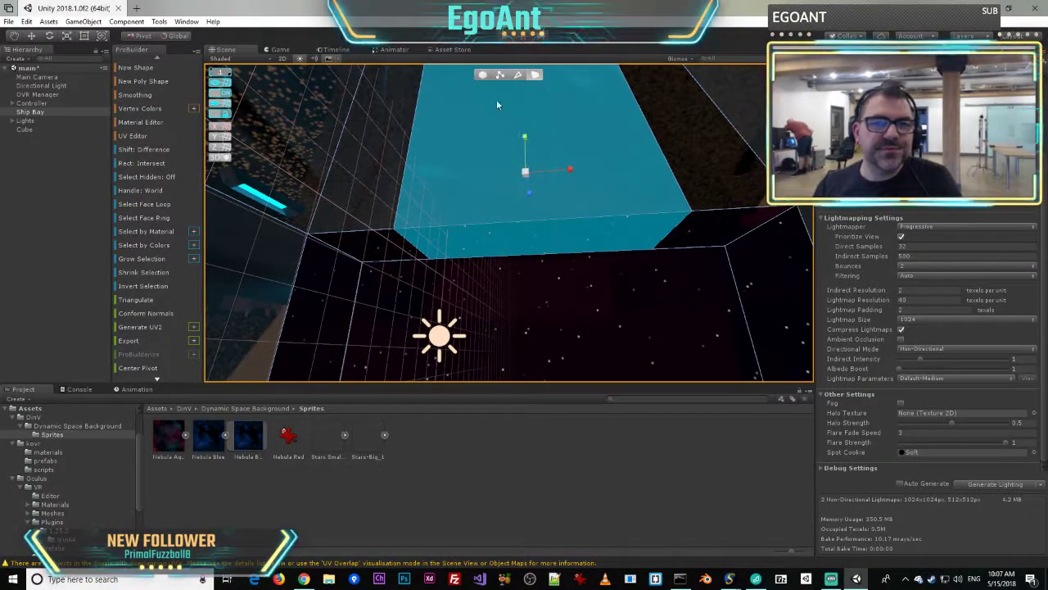
click(519, 74)
click(518, 74)
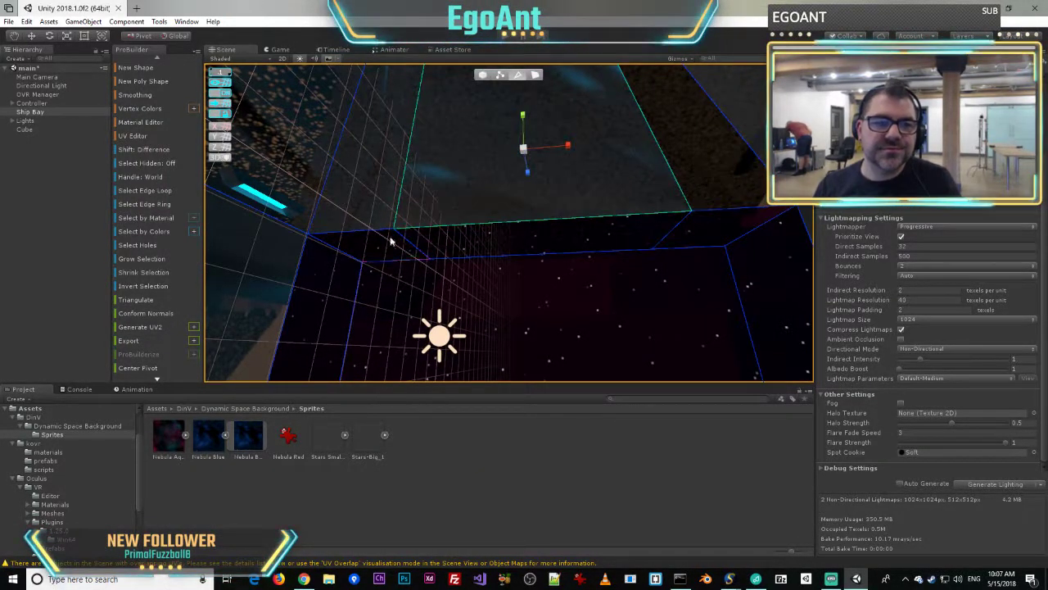
click(502, 75)
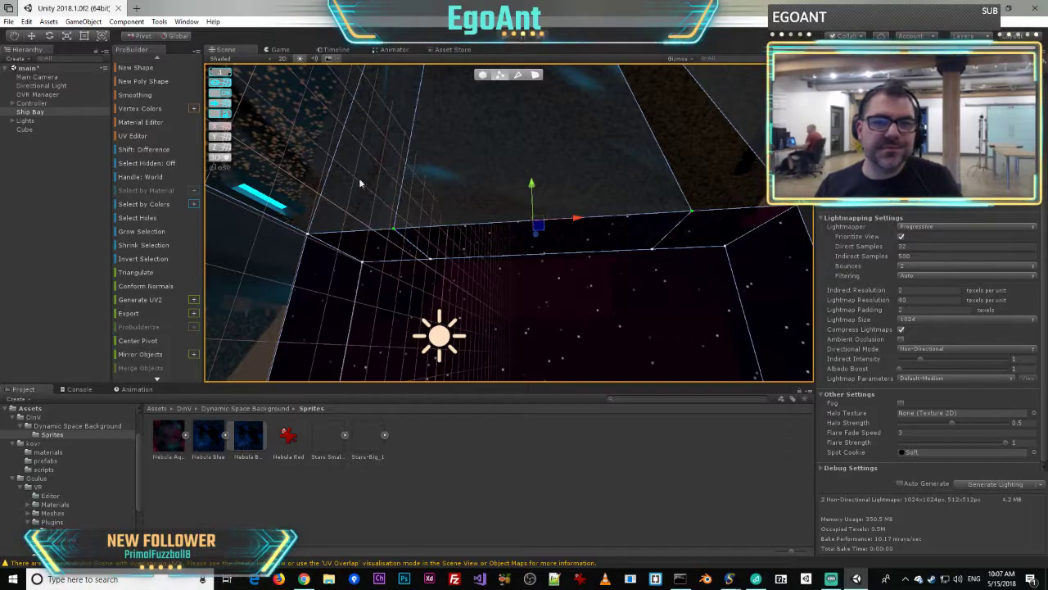
drag(533, 187, 533, 155)
- Generate the scene's baked lighting again for the modified Ship Bay and beam
right_drag(533, 155, 579, 324)
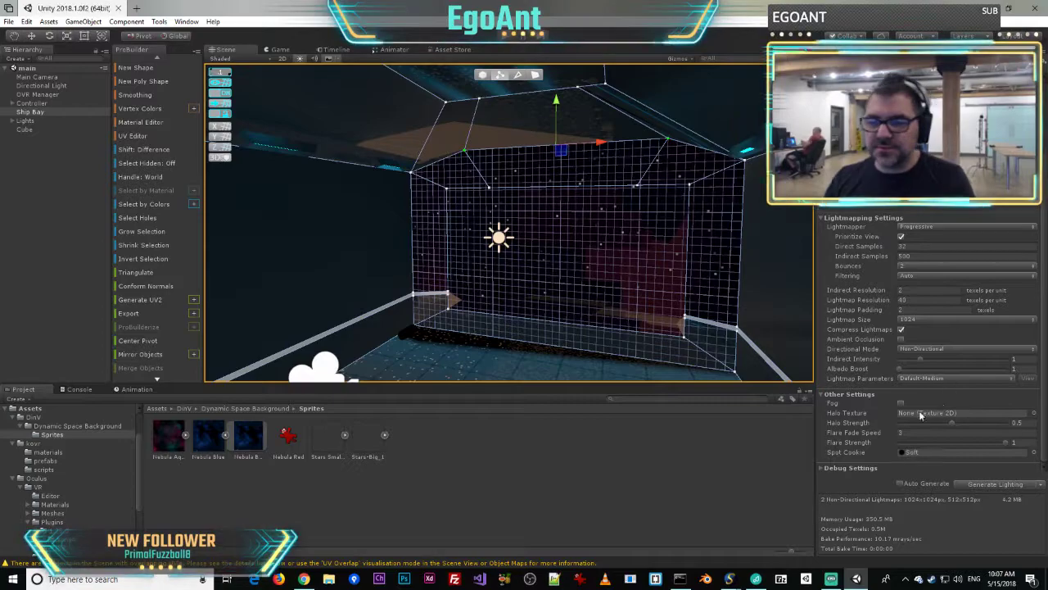
click(999, 485)
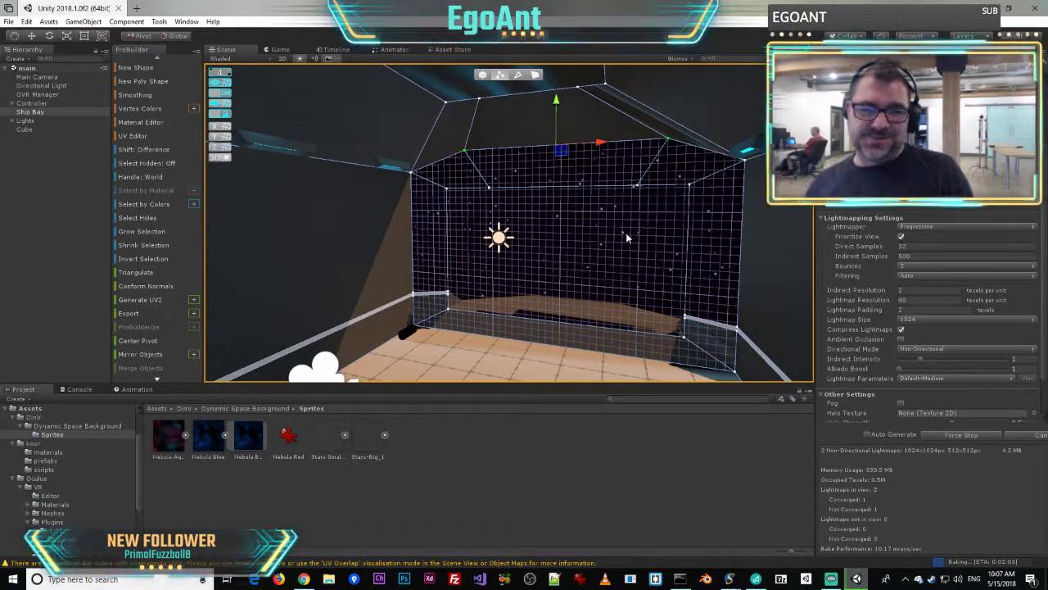
right_drag(647, 279, 696, 209)
key(s)
key(w)
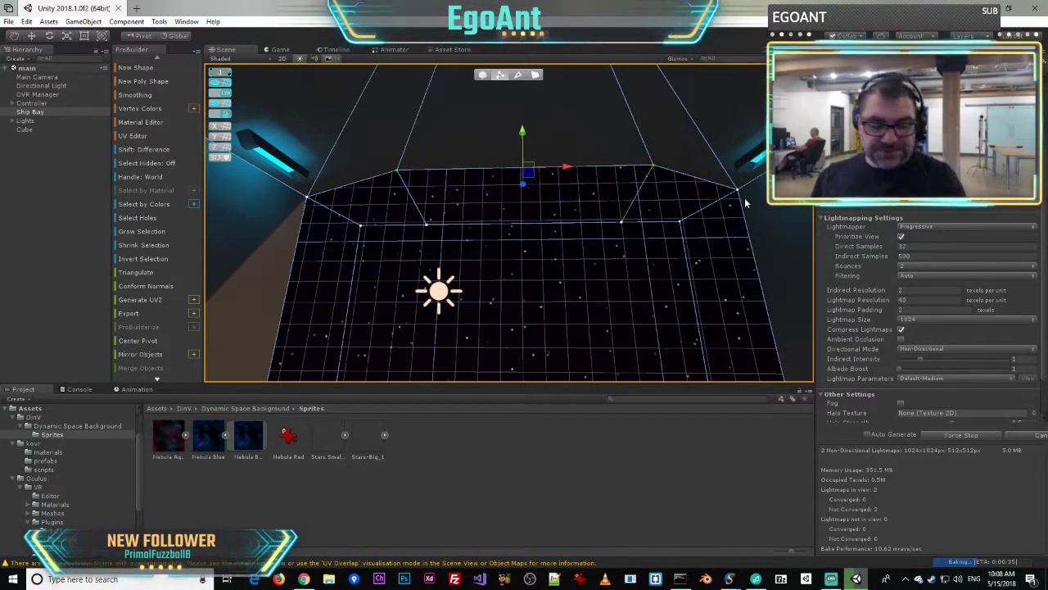
right_drag(567, 230, 608, 275)
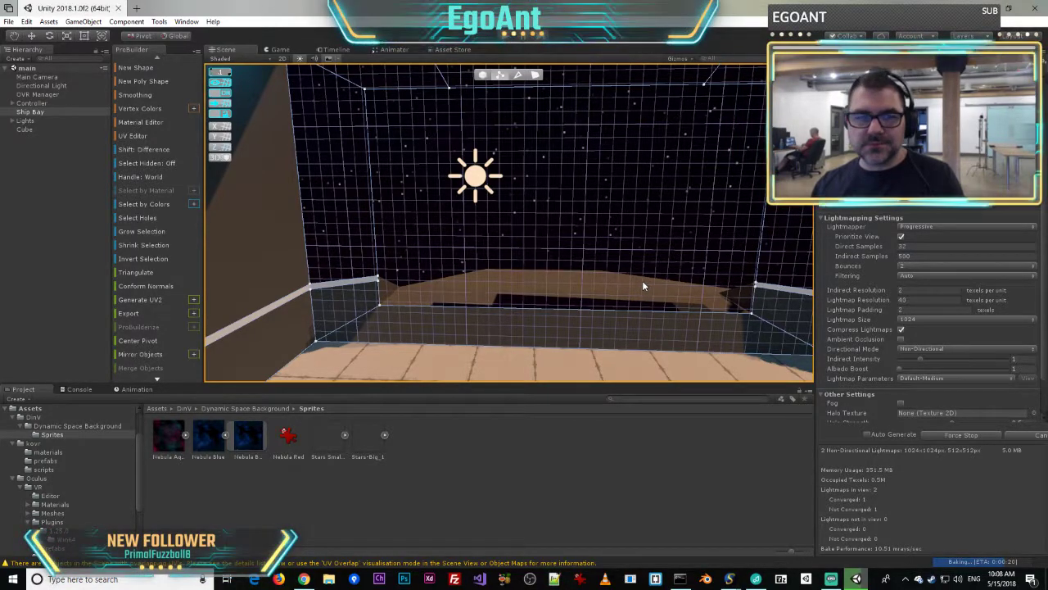
- Show the project's root Assets folder and enter "post" as the Asset Store search term
click(162, 409)
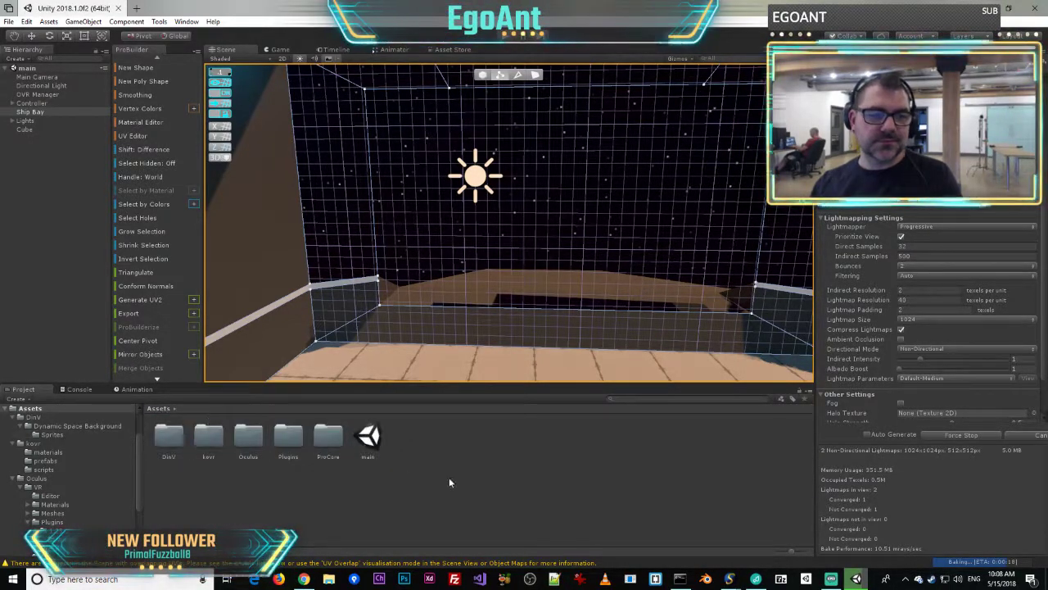
click(404, 464)
click(447, 49)
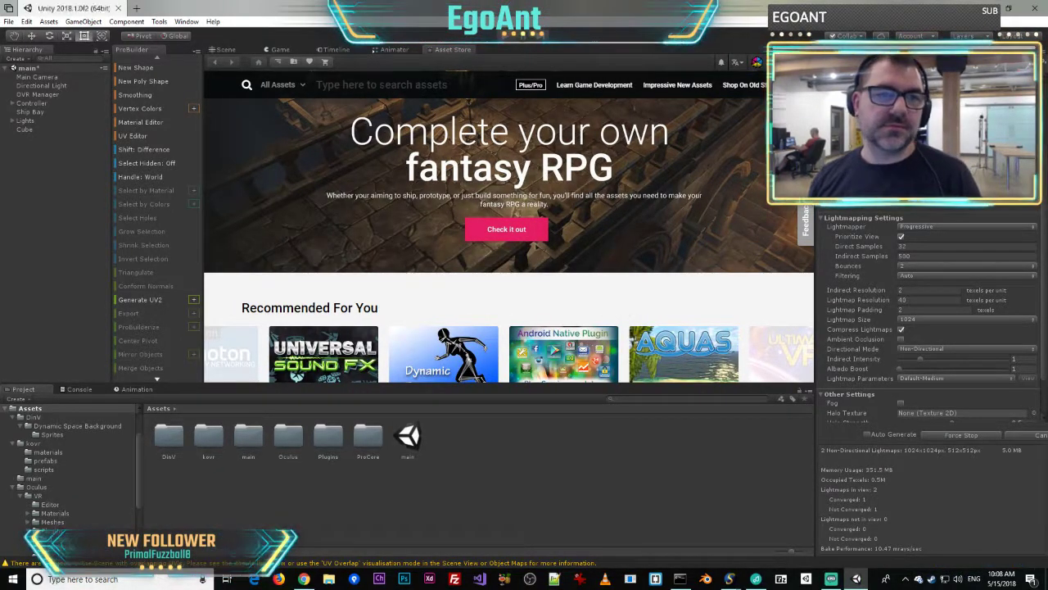
text(post)
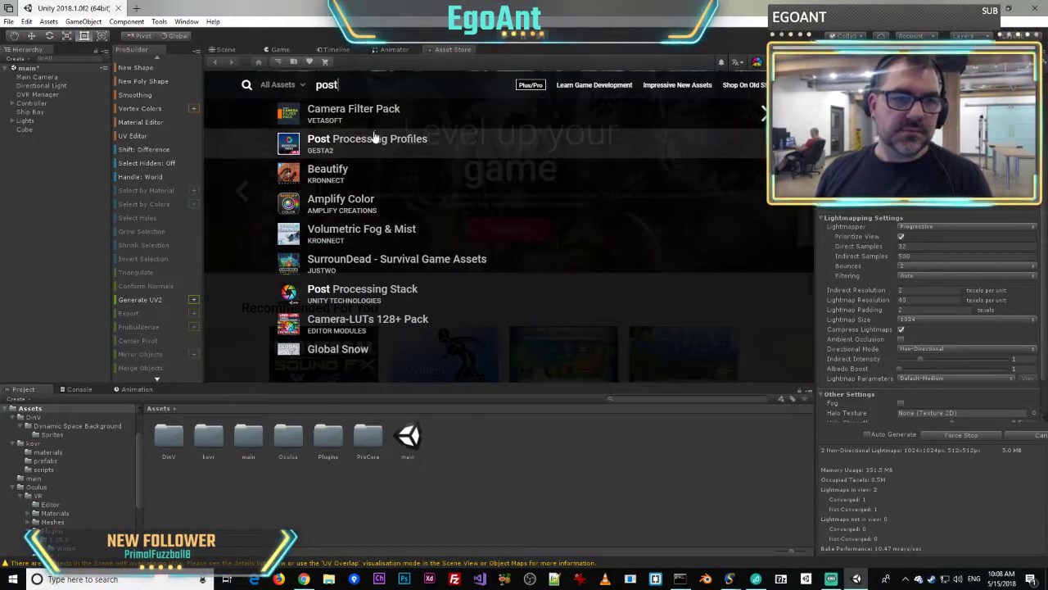
scroll(363, 206, down, 1)
click(344, 239)
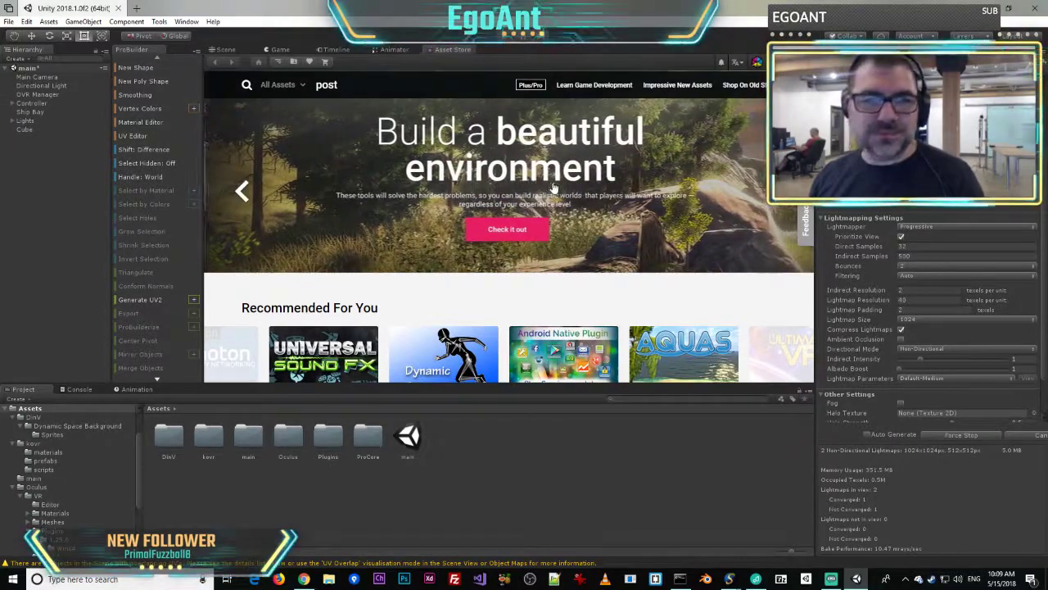
- Select the faces of the beam platform outside the opening, including its underside, and apply the first preset material to them
click(226, 52)
right_drag(537, 277, 1012, 275)
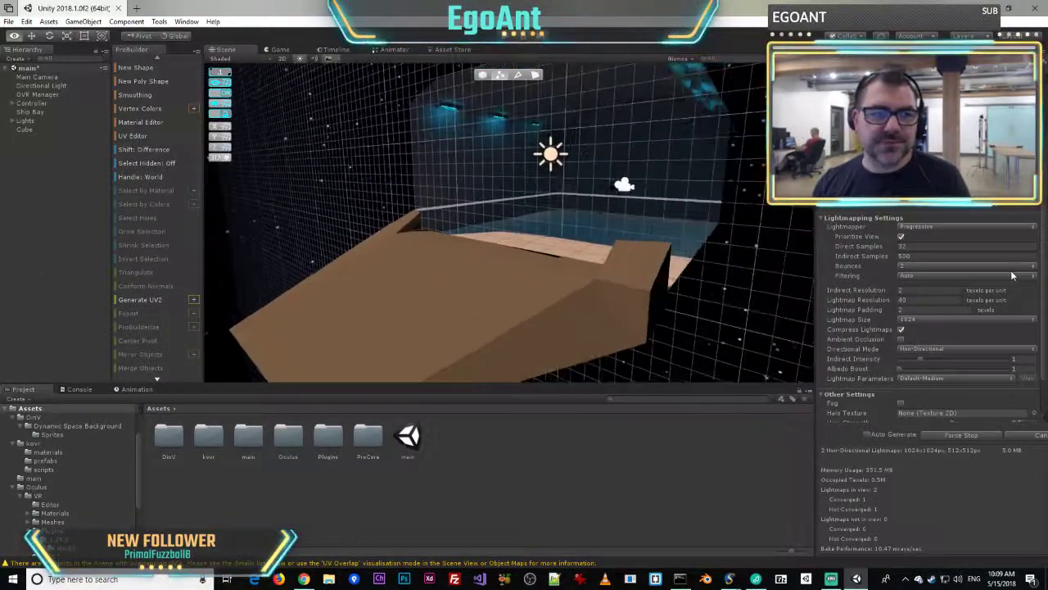
click(535, 76)
click(399, 291)
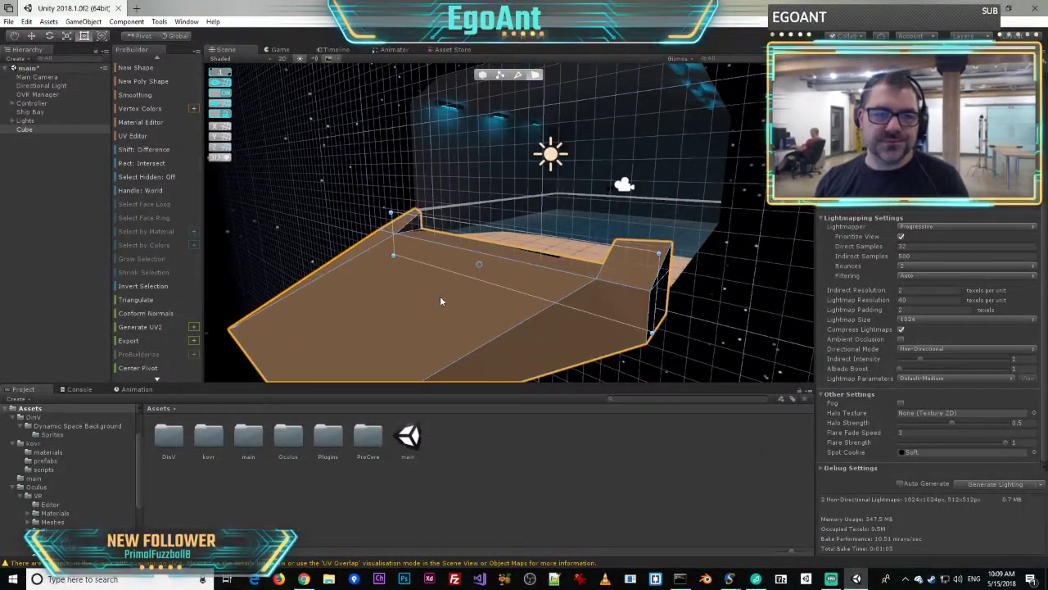
click(437, 296)
shift+click(570, 267)
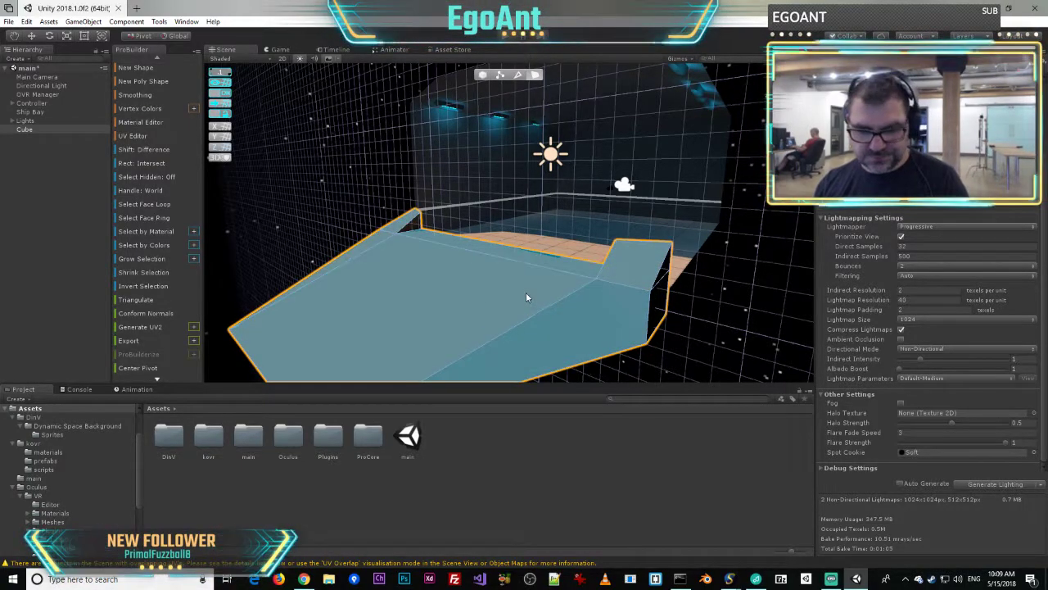
key(alt+1)
right_drag(586, 302, 510, 328)
click(510, 327)
shift+click(519, 270)
right_drag(519, 270, 736, 176)
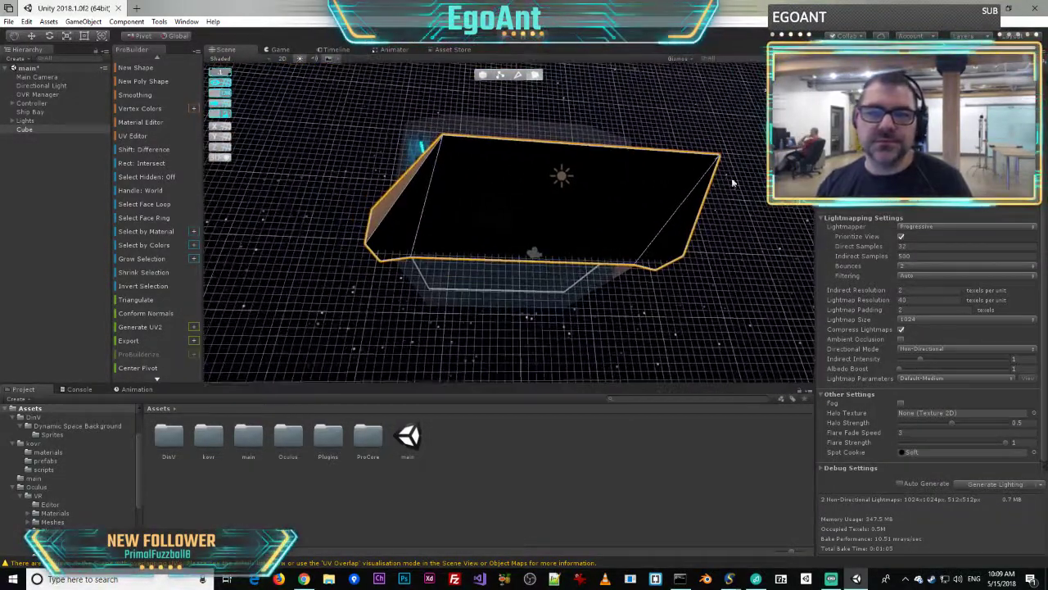
click(436, 217)
right_drag(471, 266, 932, 327)
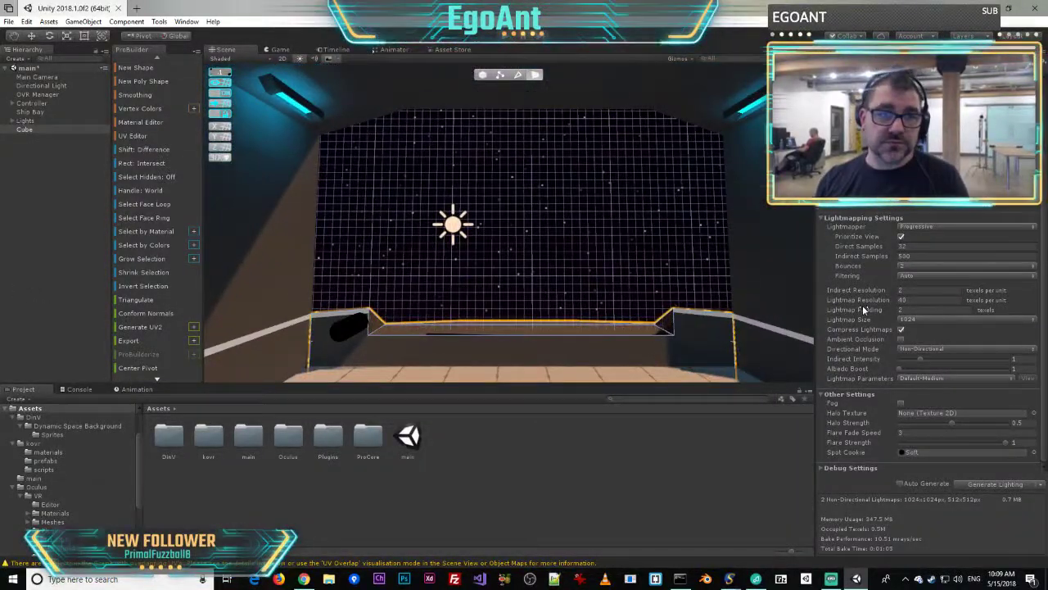
- Select the Ship Bay's side and upper faces framing the opening together with the face closing it, and check the surrounding walls
click(338, 200)
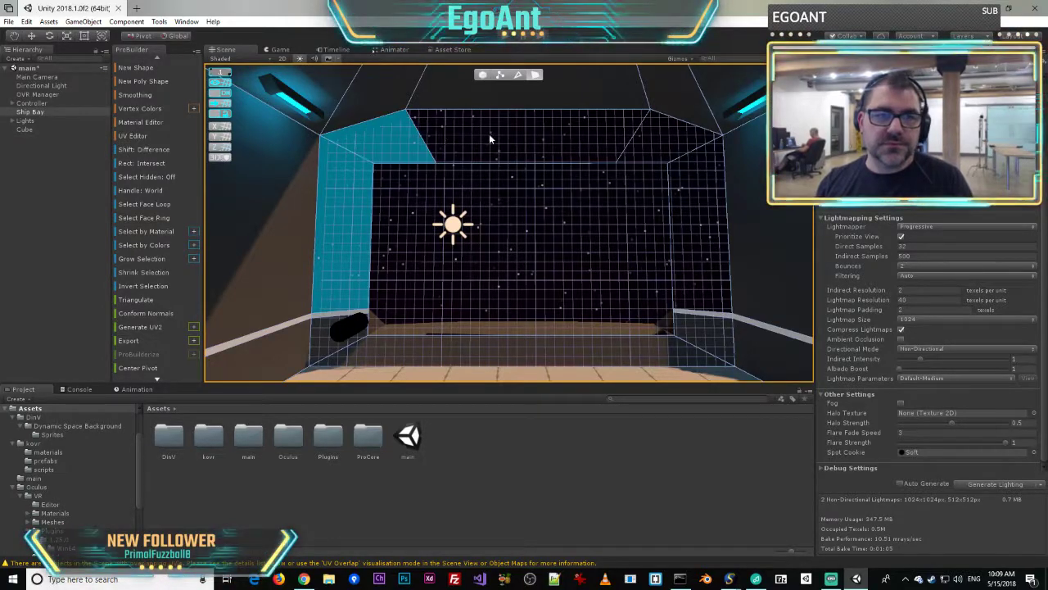
shift+click(532, 136)
shift+click(692, 194)
shift+click(568, 248)
right_drag(541, 290, 811, 313)
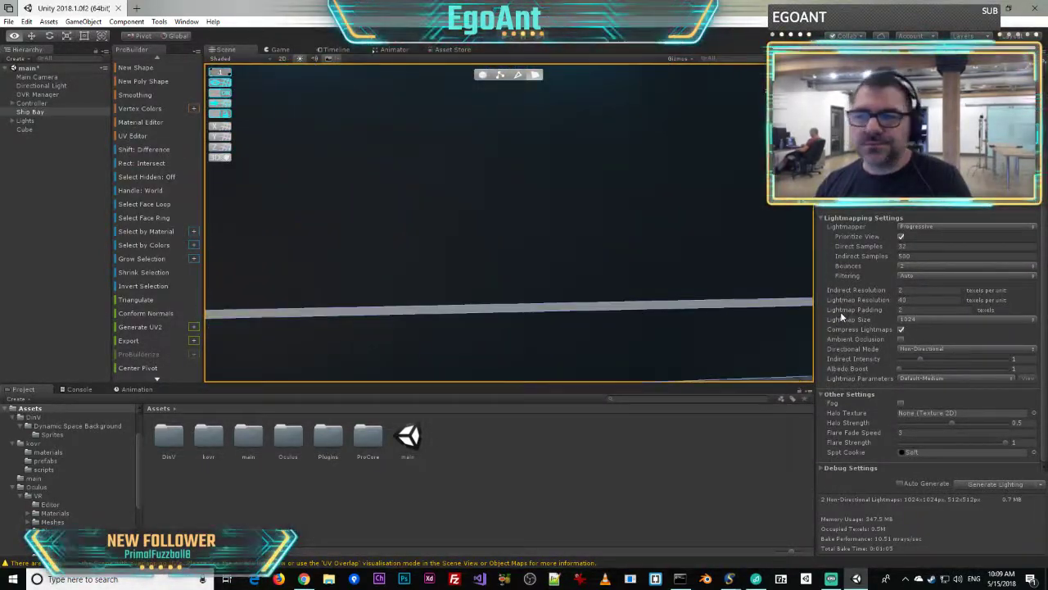
right_drag(473, 217, 140, 163)
key(s)
- Search the Asset Store for "post" and open the Post Processing Stack page by Unity Technologies
click(453, 49)
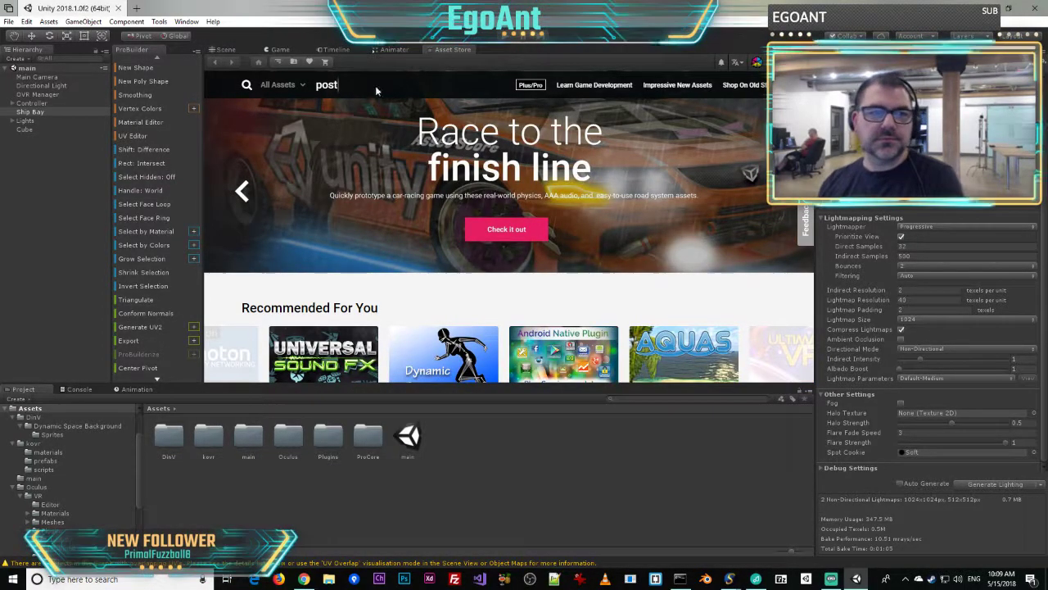
key(Return)
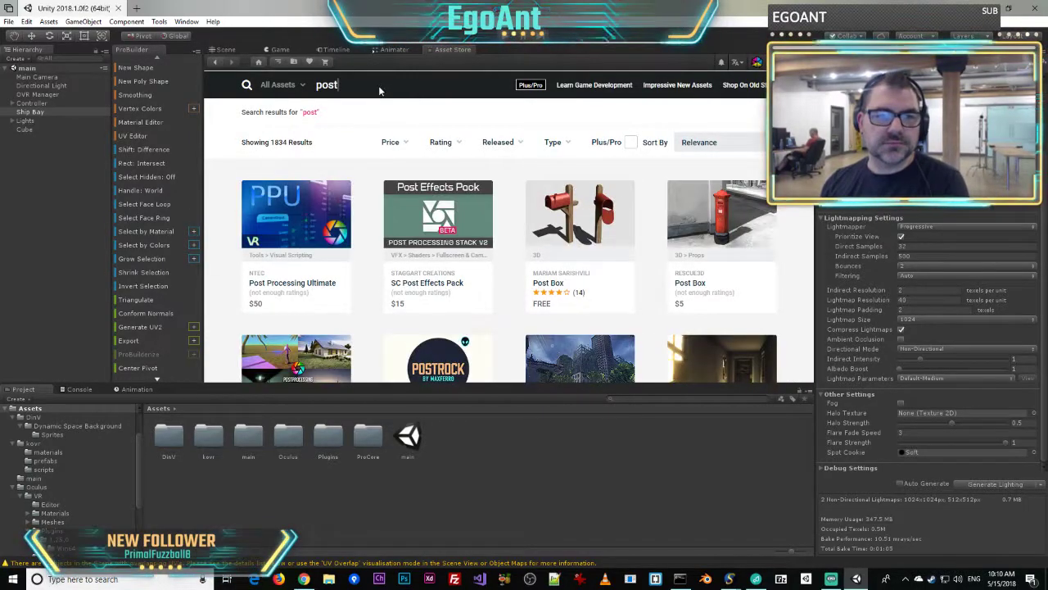
scroll(561, 332, down, 3)
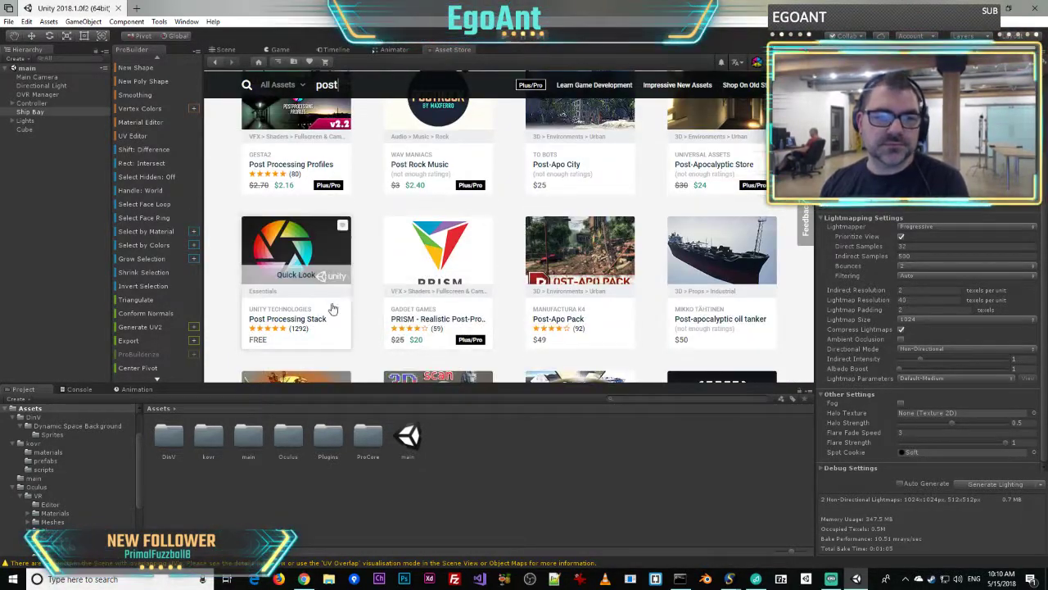
click(314, 325)
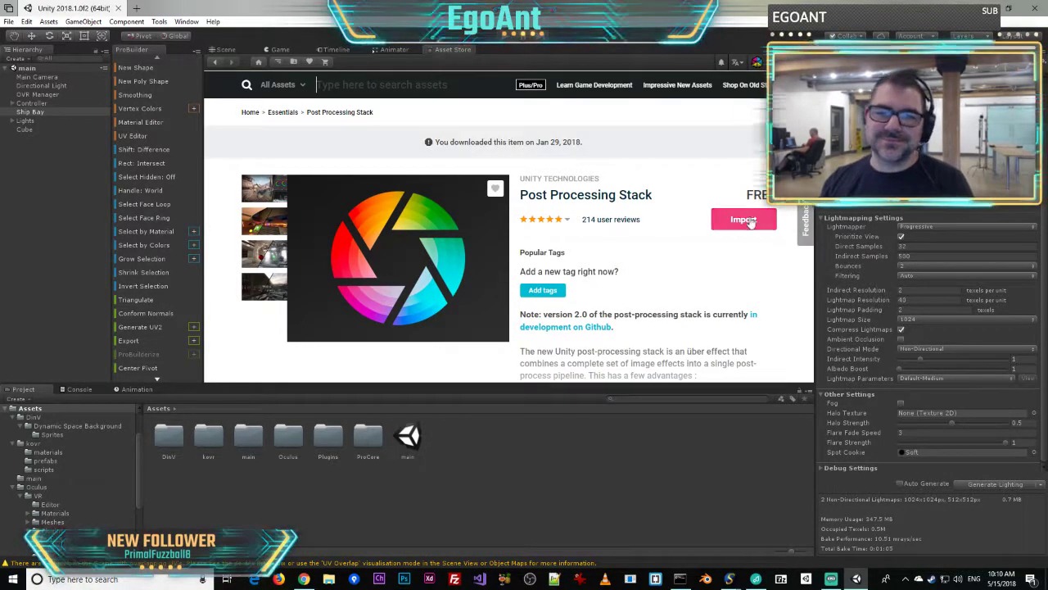
- Import the Post Processing Stack package into the project and return to the Scene view
click(735, 229)
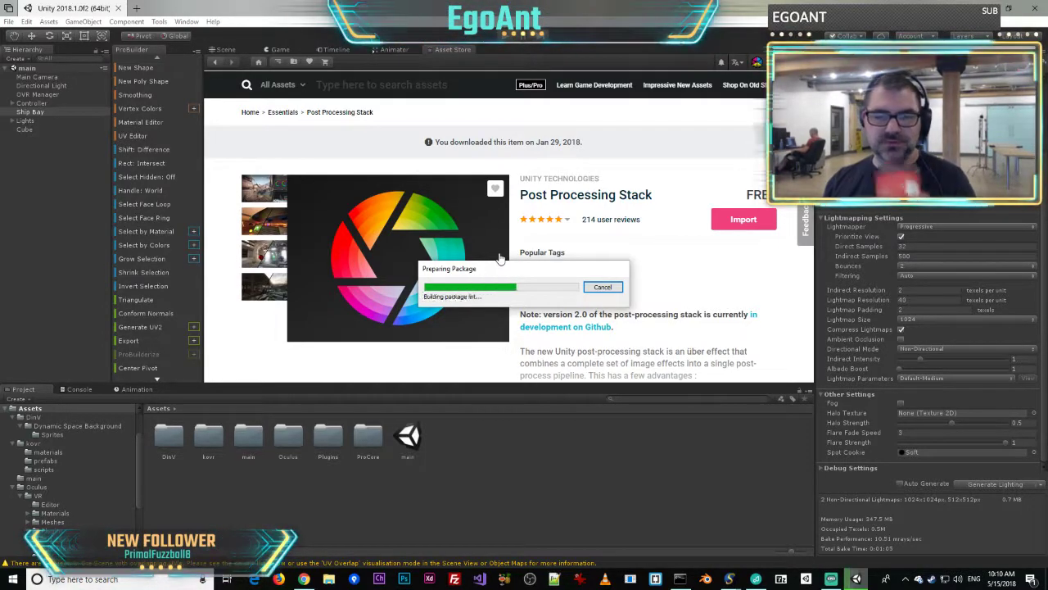
click(666, 244)
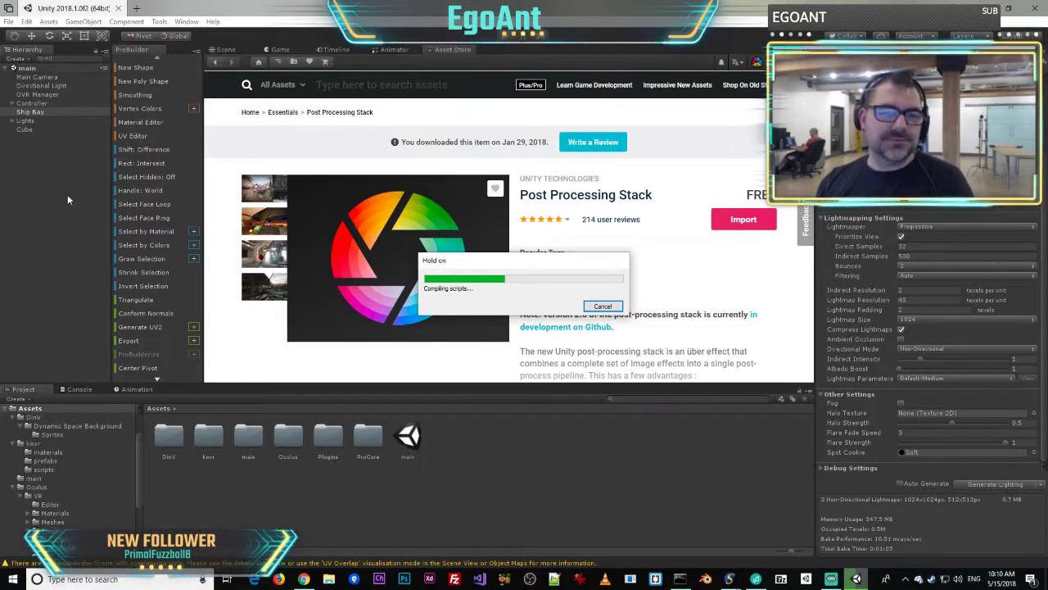
click(493, 332)
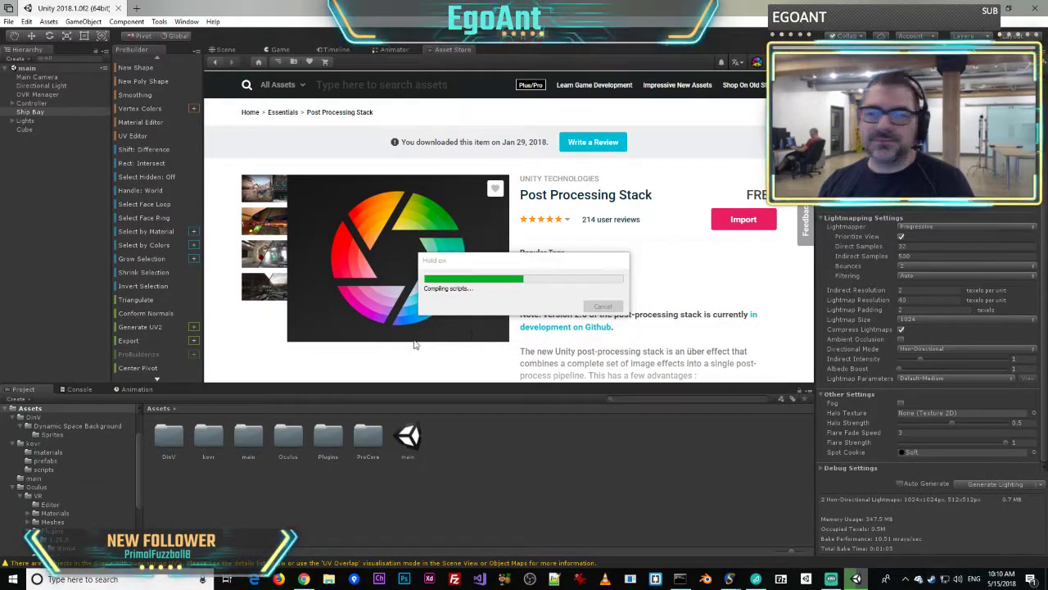
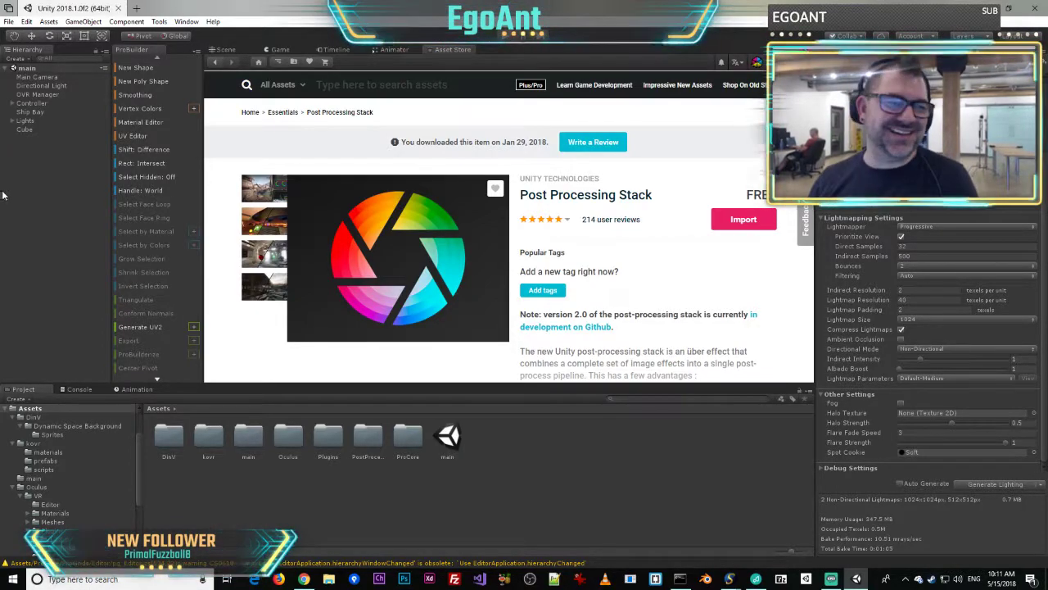
click(223, 50)
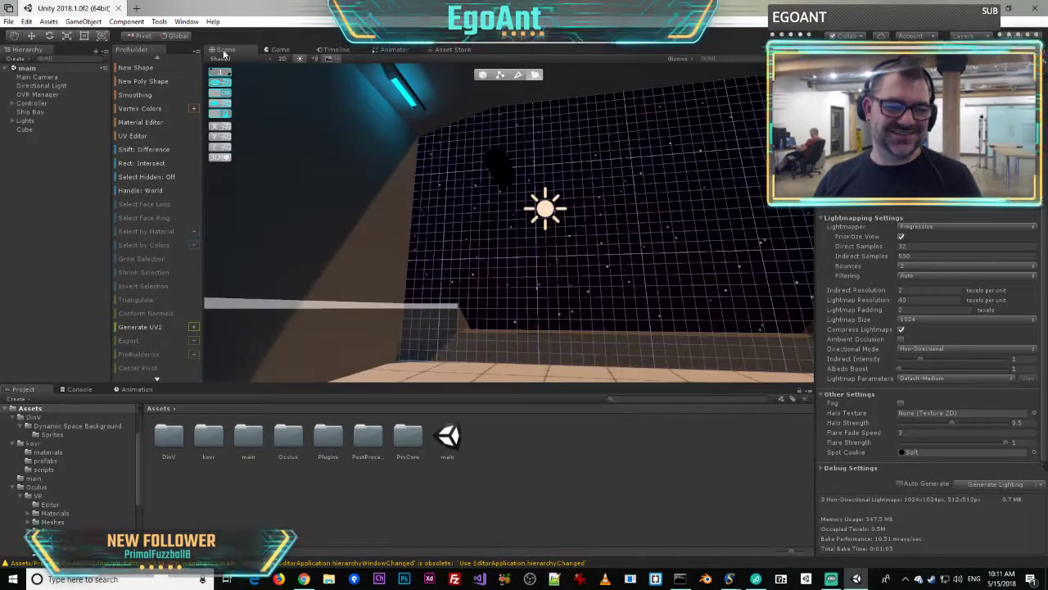
- Add a Post-Processing Behaviour component to the Main Camera
click(47, 77)
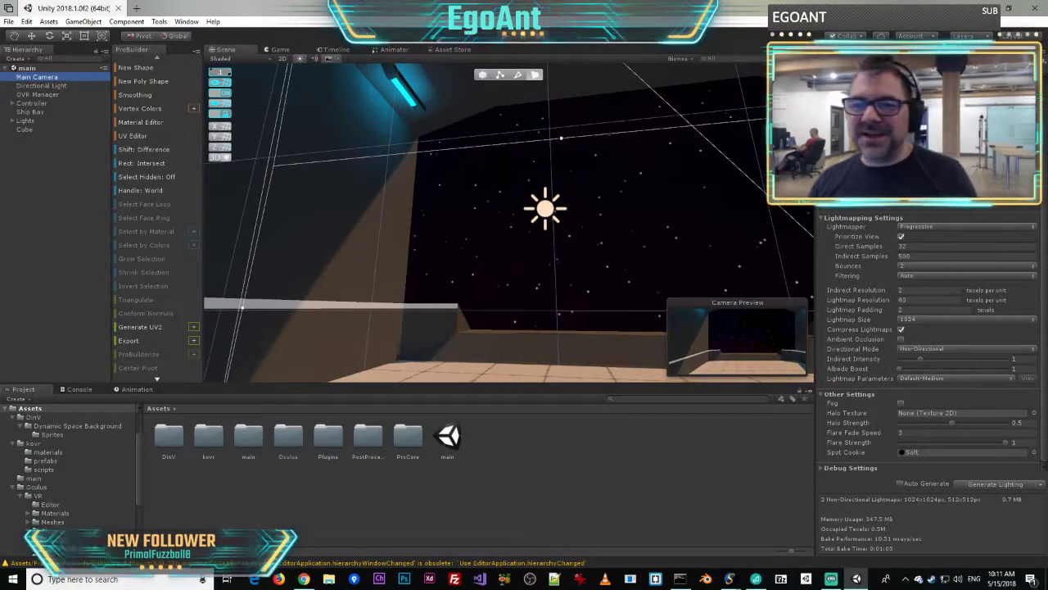
click(842, 50)
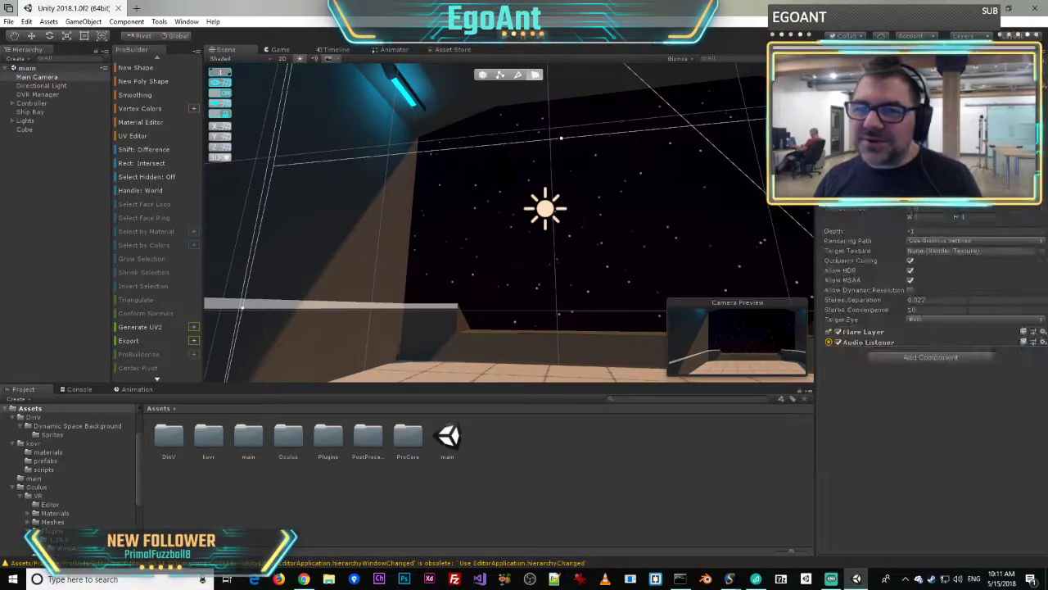
click(930, 356)
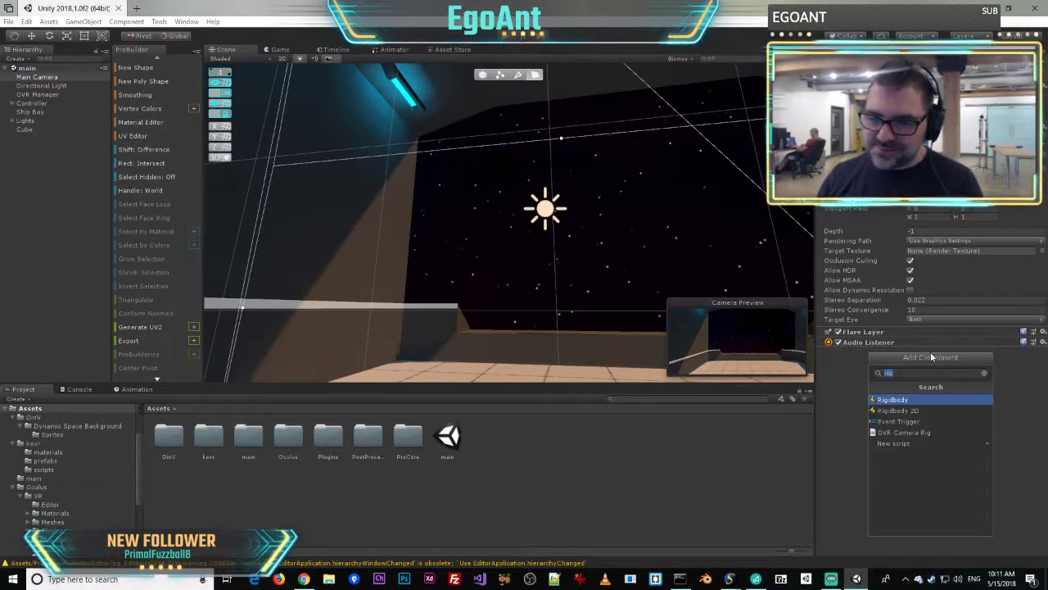
text(pos)
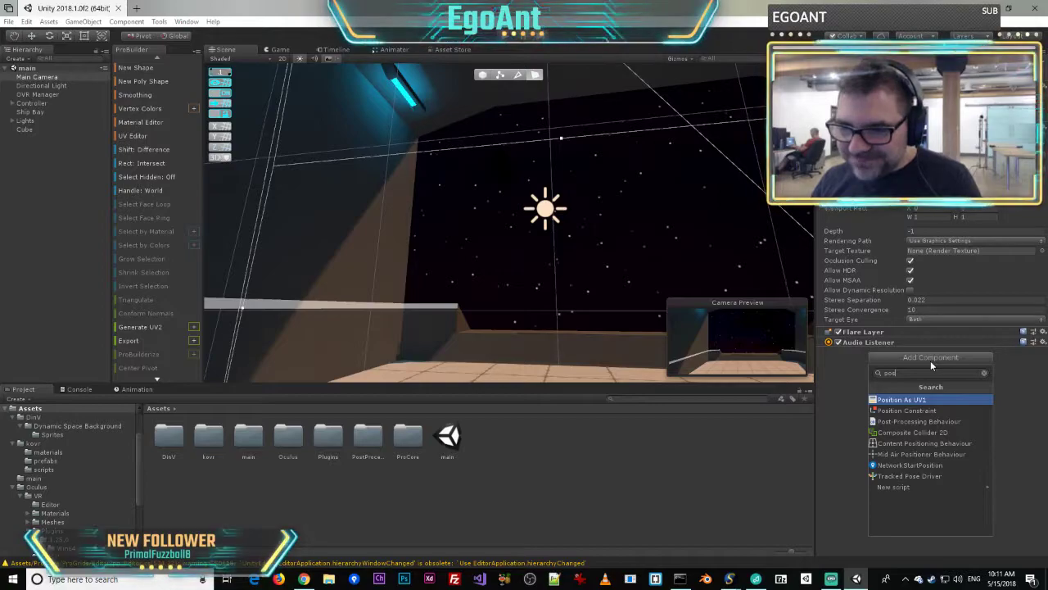
click(937, 421)
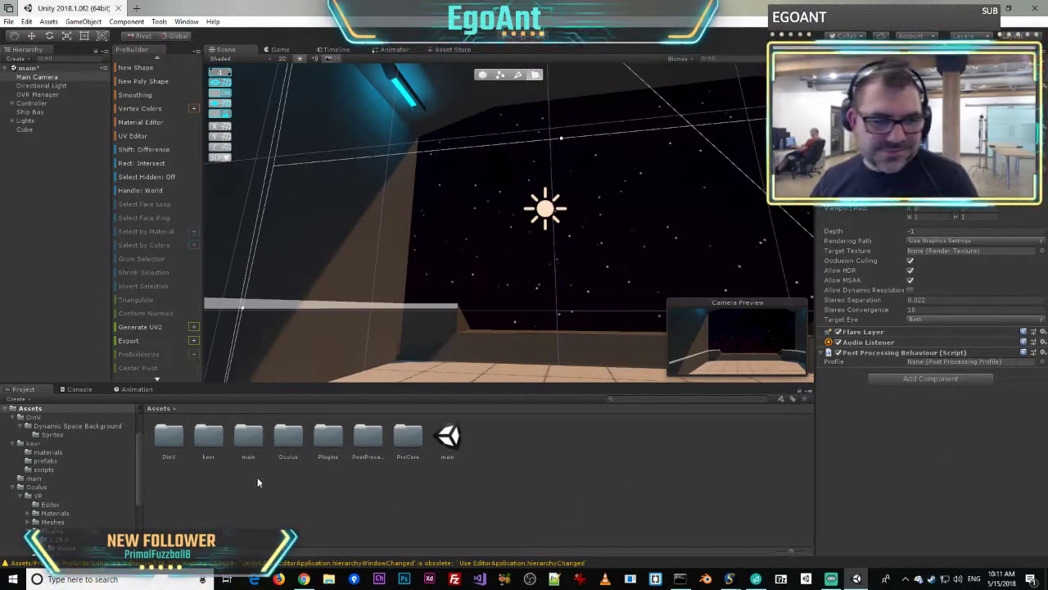
- Create a Post-Processing Profile named LaserFish3000 in the kovr folder
double_click(209, 442)
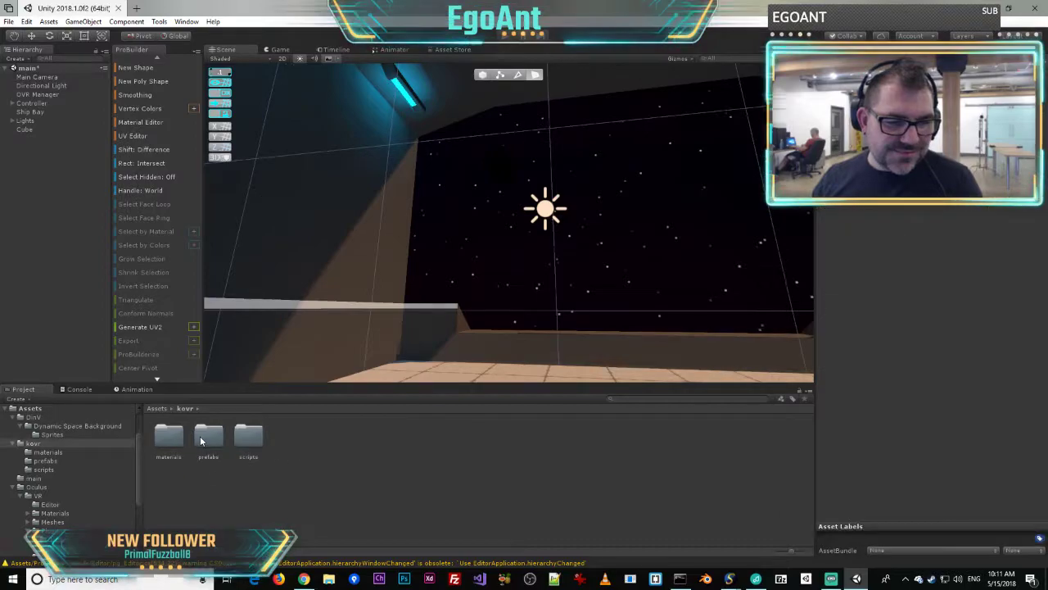
right_click(423, 484)
mouse_move(458, 251)
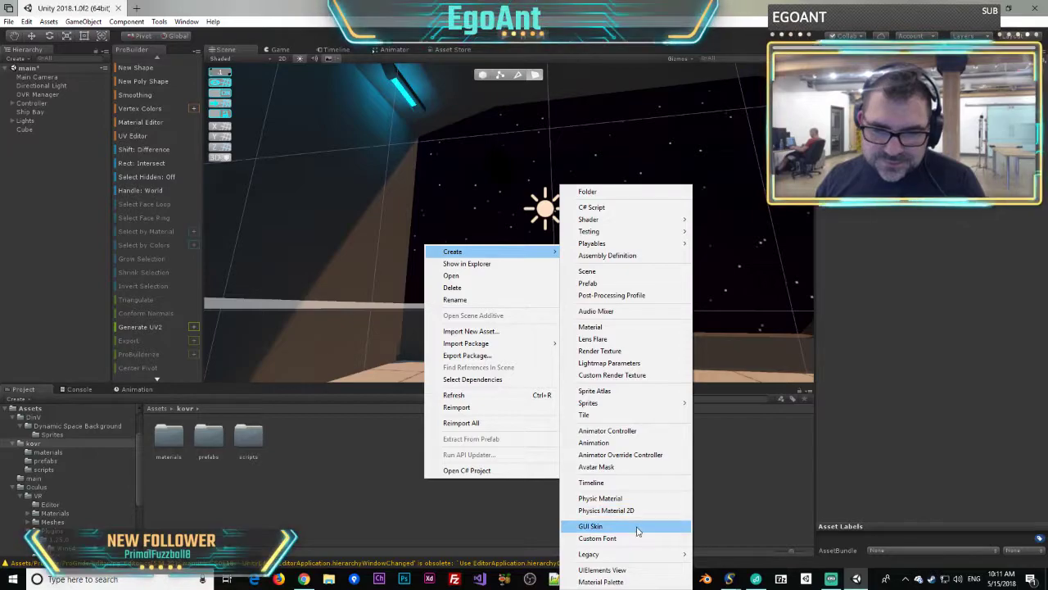
click(630, 296)
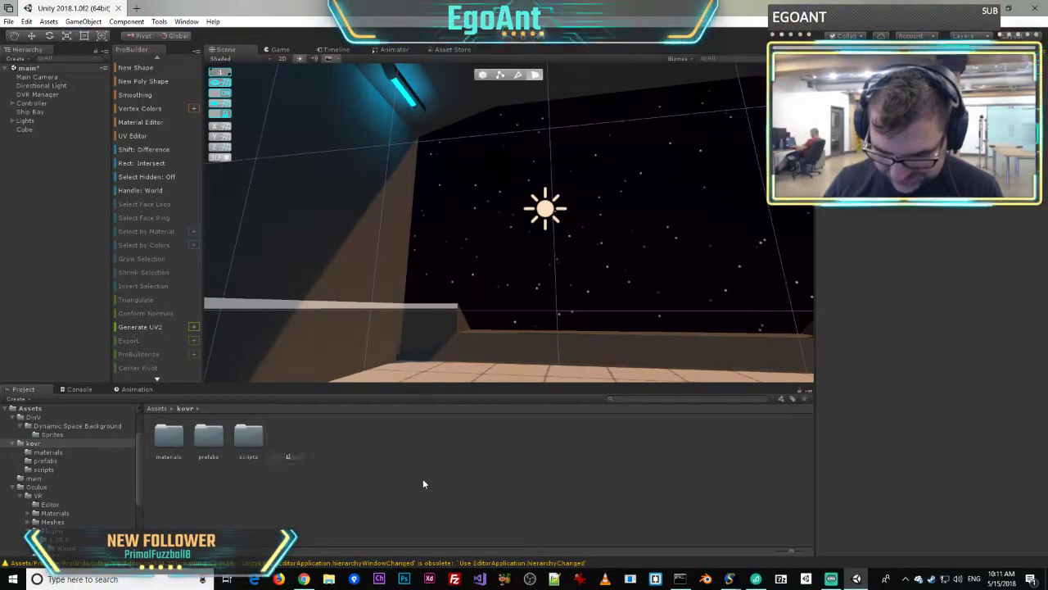
text(LaserFish3000)
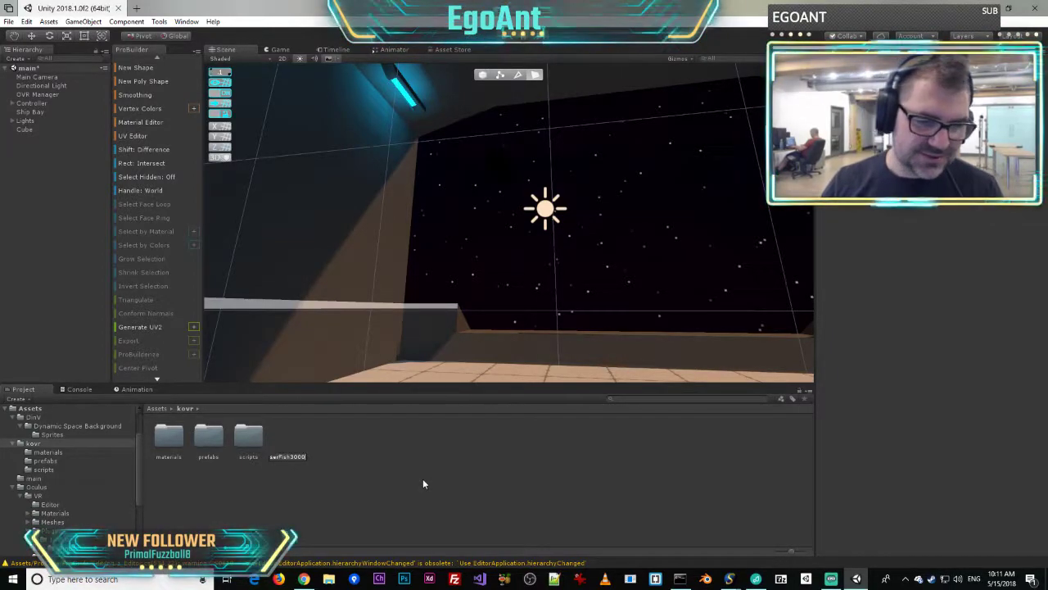
key(Return)
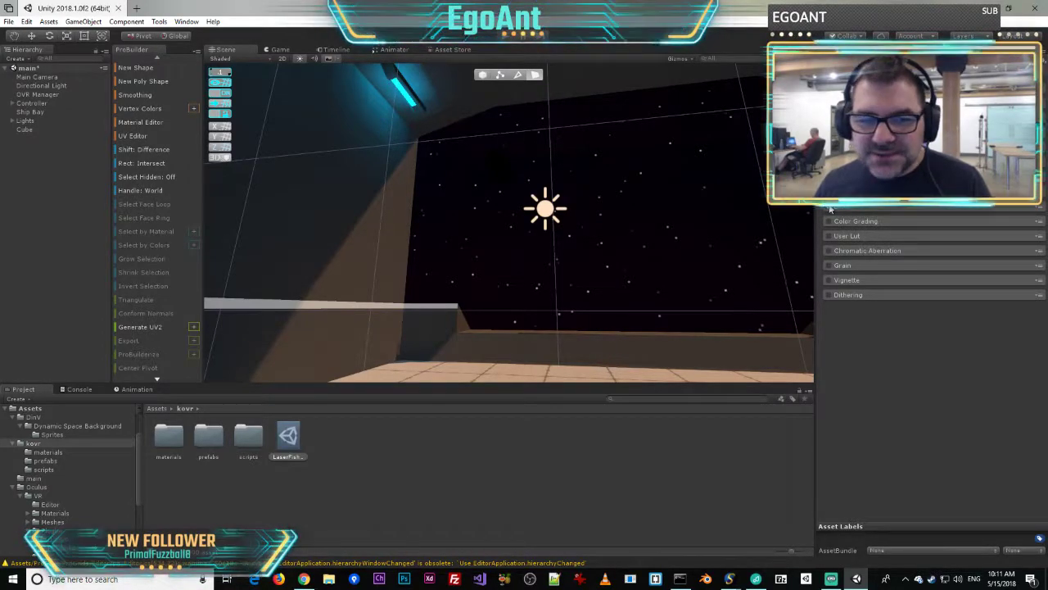
- Enable Bloom in the LaserFish3000 profile and assign the profile to the Main Camera's Post Processing Behaviour
click(855, 209)
right_drag(641, 226, 606, 222)
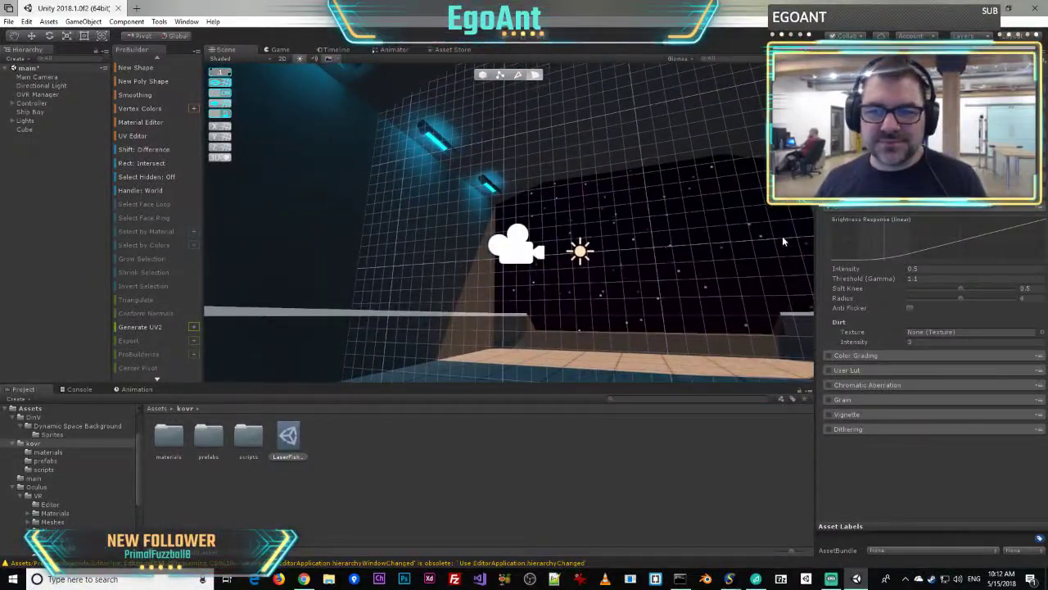
click(46, 78)
drag(288, 438, 933, 365)
right_drag(555, 215, 602, 263)
key(w)
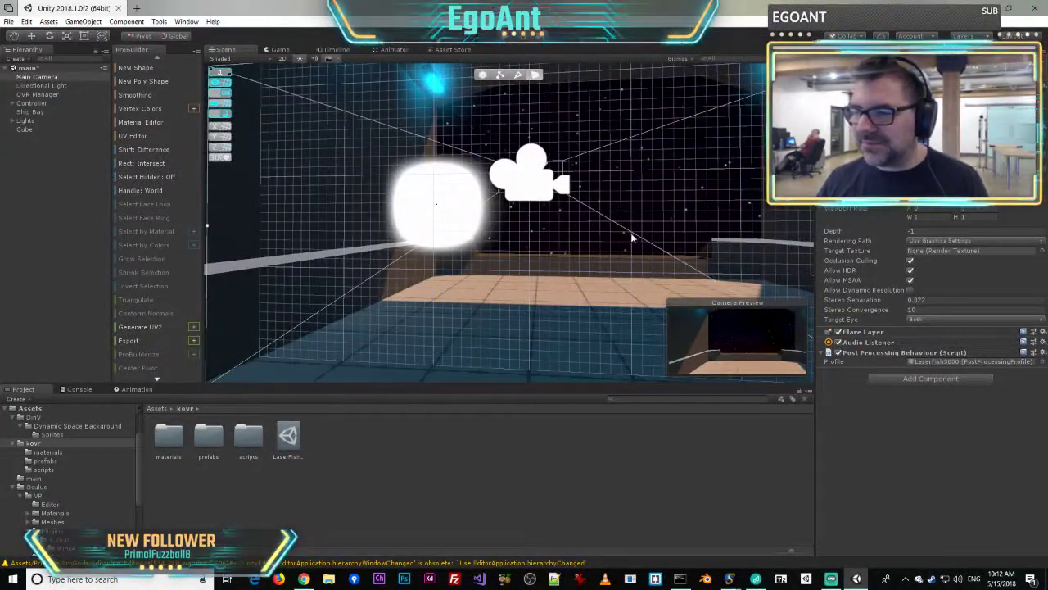
right_drag(580, 222, 600, 222)
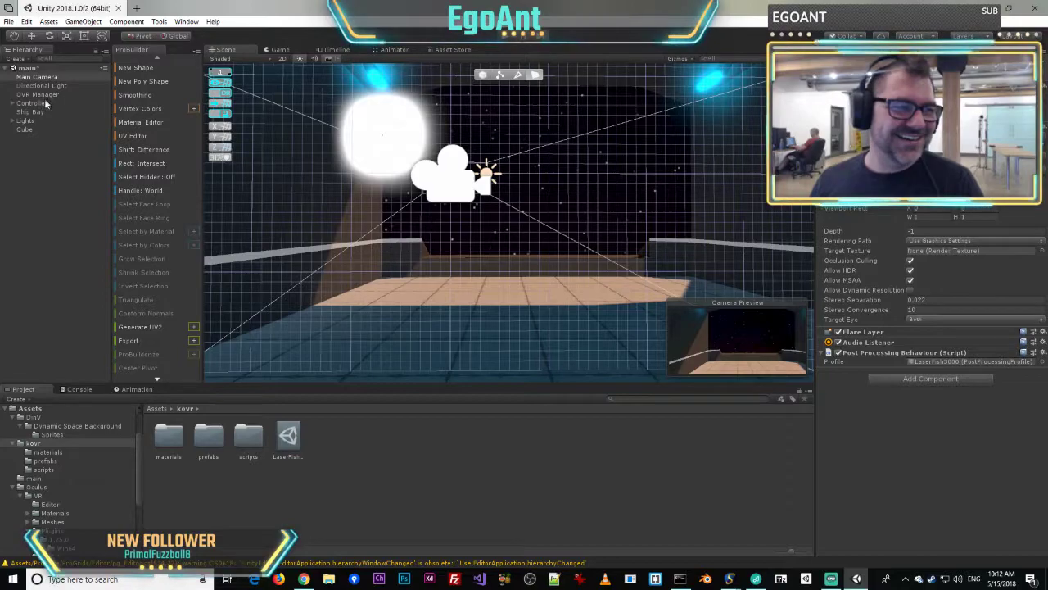
- Raise the Bloom Threshold (Gamma) of the LaserFish3000 profile to 2.59
click(287, 436)
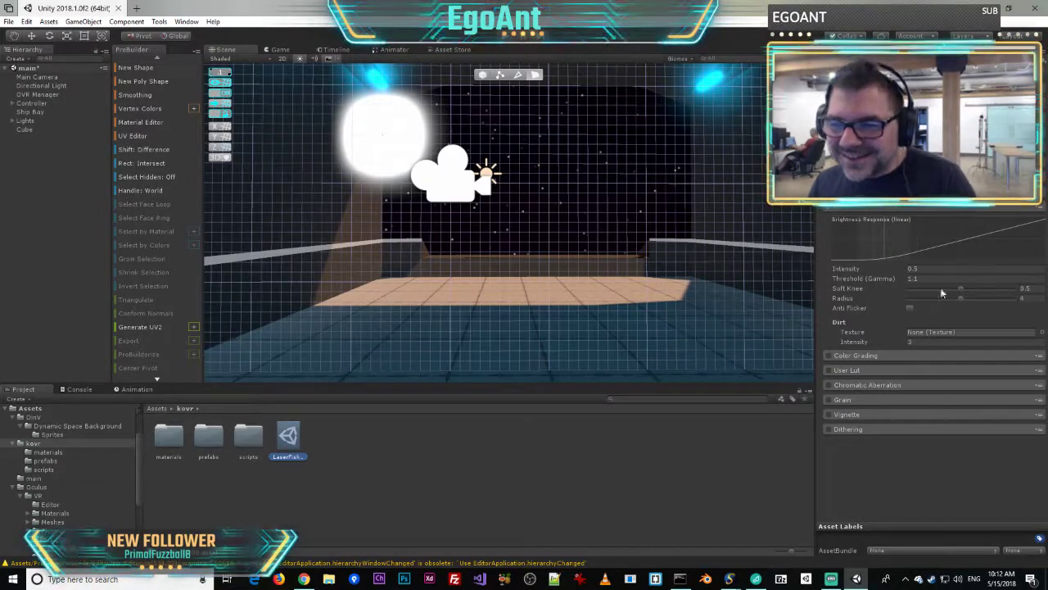
click(897, 280)
drag(898, 280, 929, 280)
right_drag(676, 259, 328, 404)
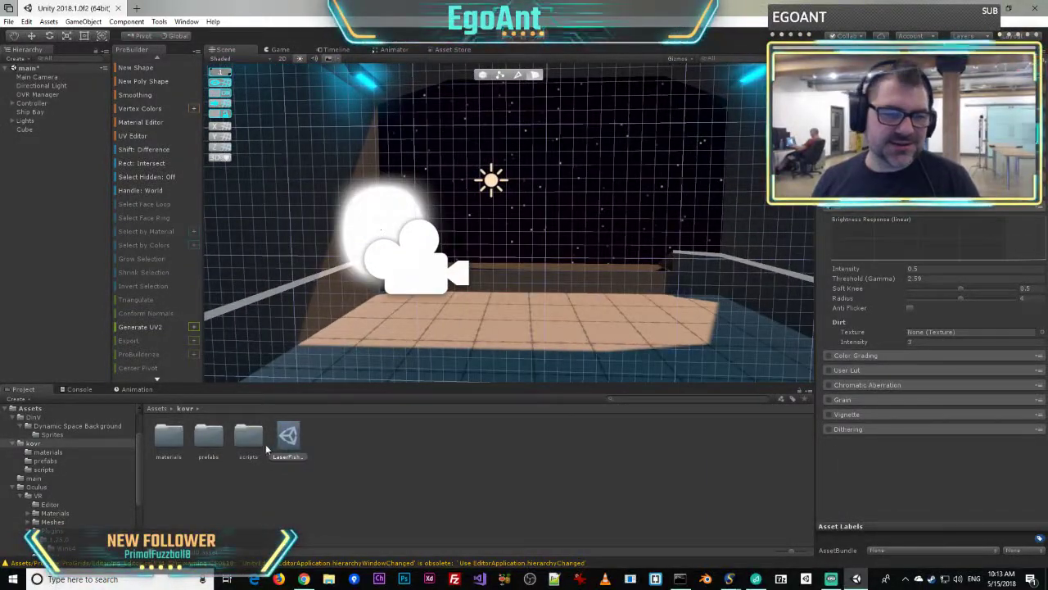
- Give the air-forcefield material in the kovr materials folder a dark purple colour
double_click(178, 438)
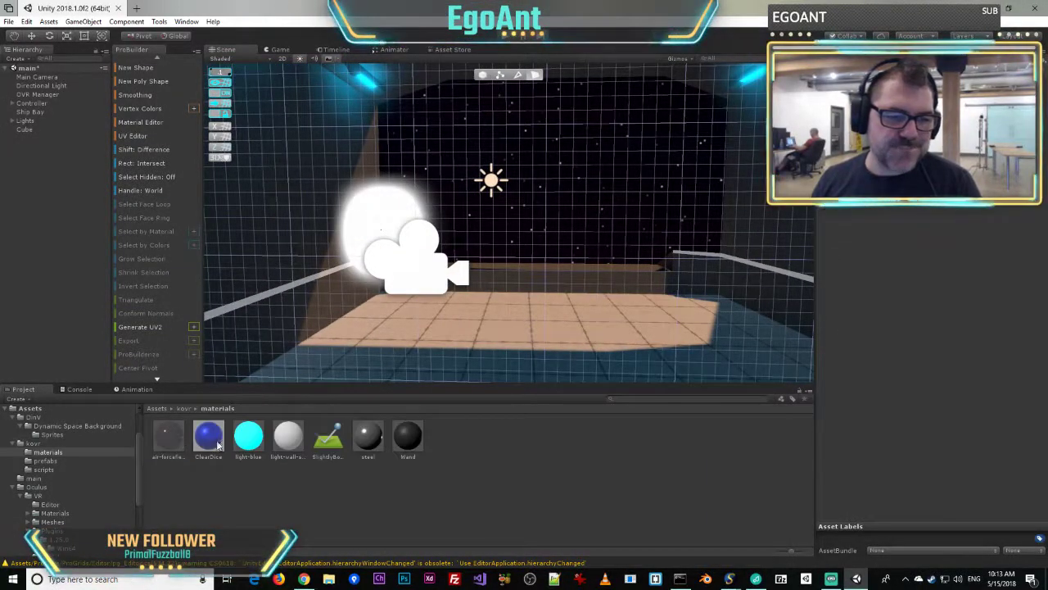
click(180, 439)
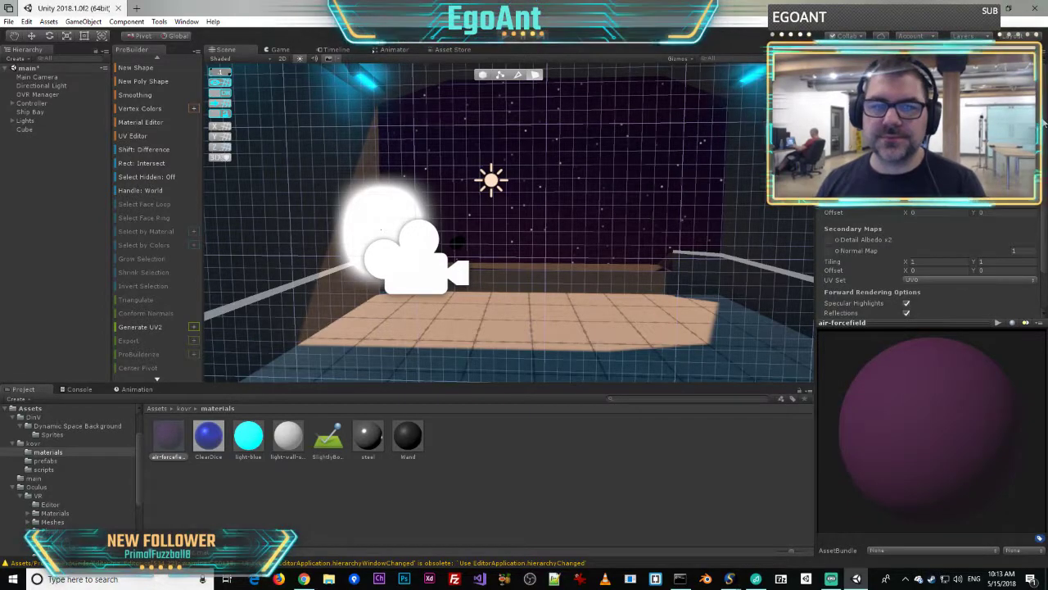
alt+drag(632, 205, 413, 152)
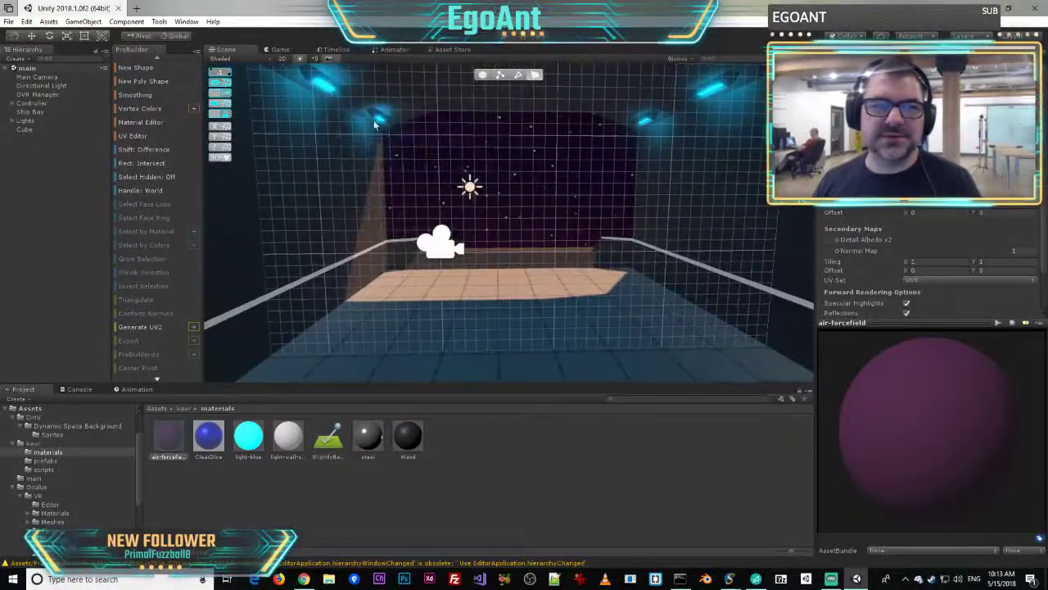
- Preview the scene through the game camera and raise the light-wall-strip material's HDR emission intensity to 1
click(276, 50)
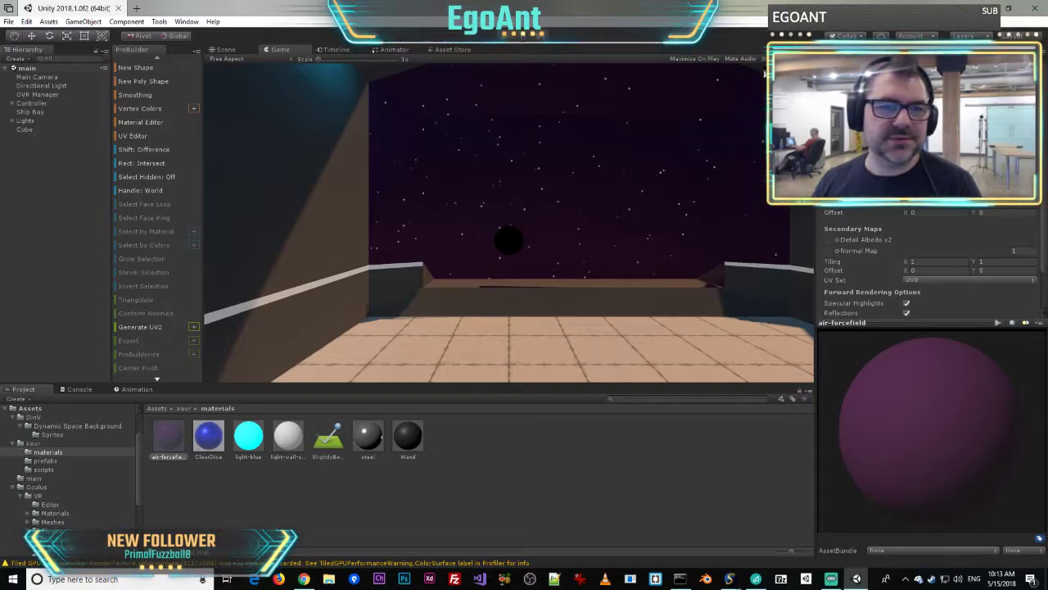
click(878, 50)
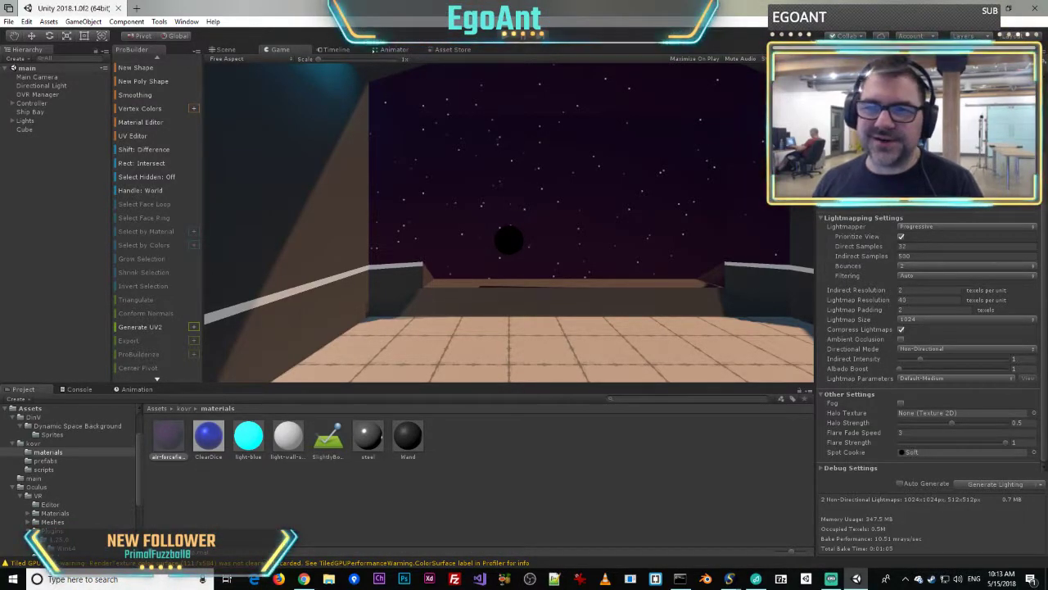
click(839, 50)
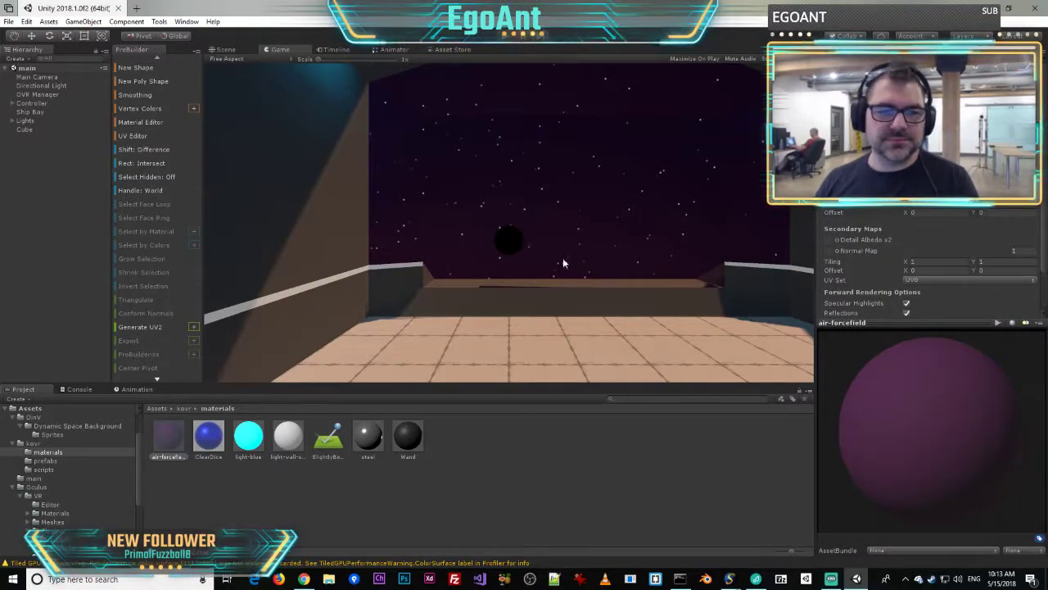
click(287, 435)
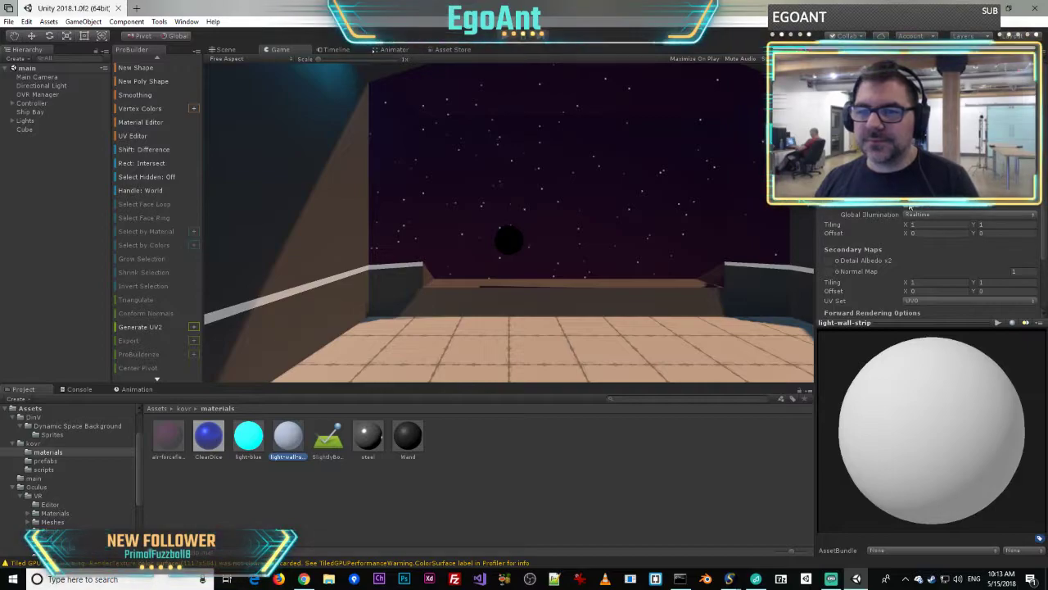
click(867, 214)
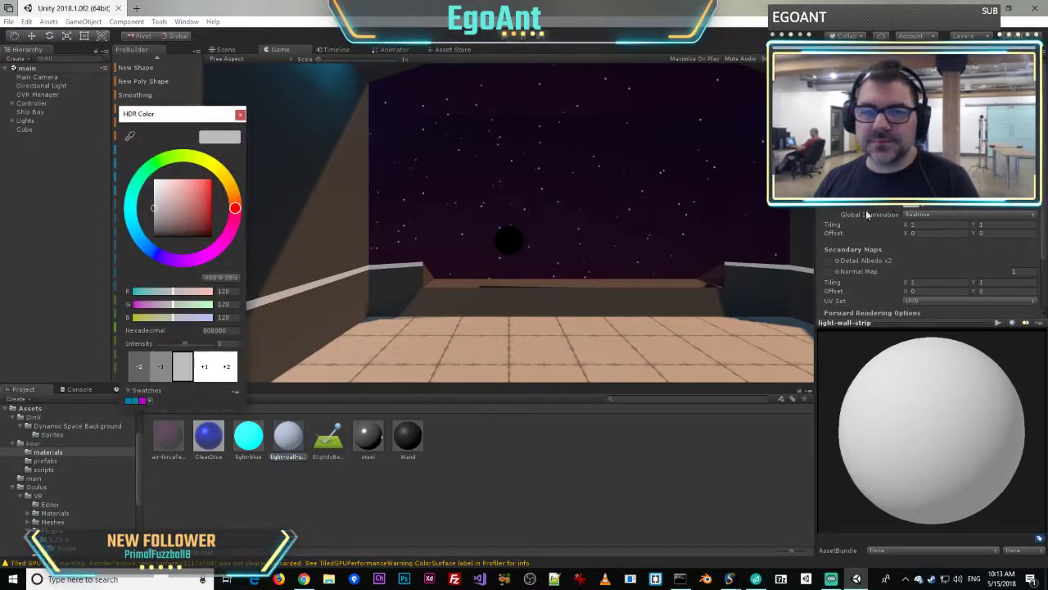
click(205, 372)
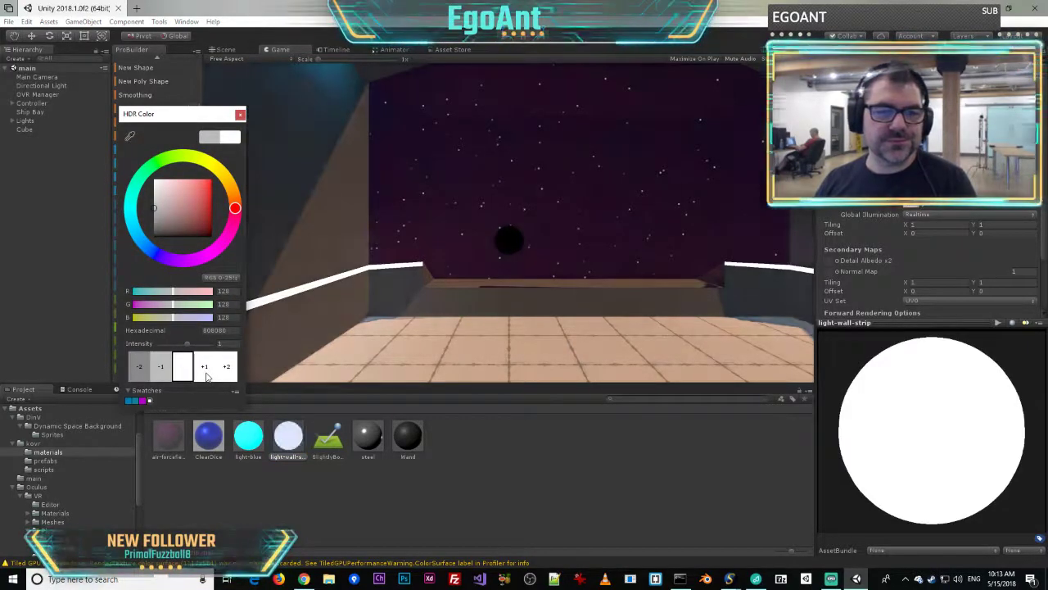
click(240, 116)
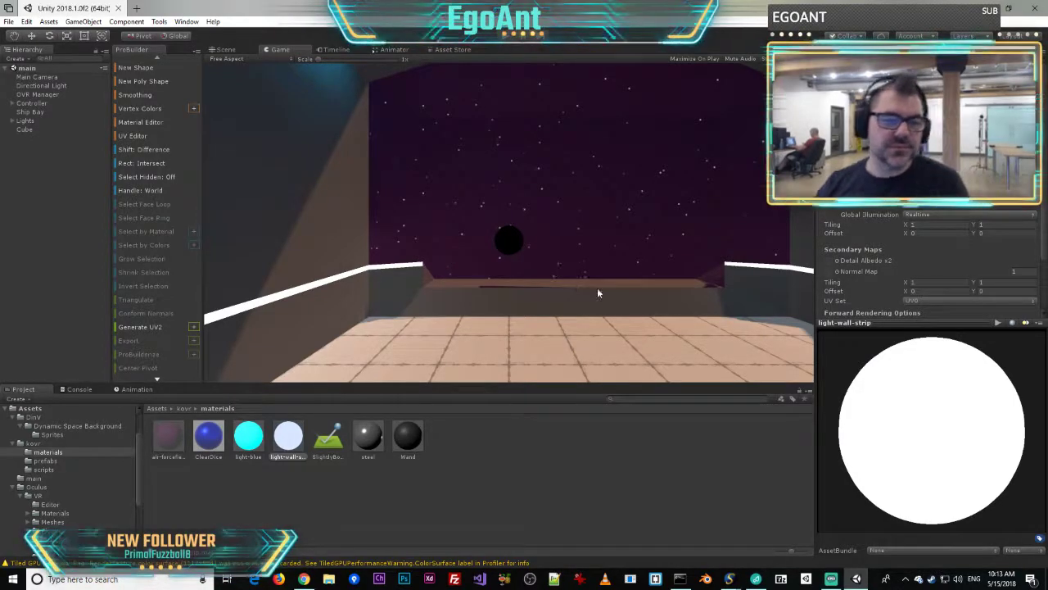
- Return to the scene view and set the LaserFish3000 profile's Bloom Threshold (Gamma) to 0.8
click(224, 50)
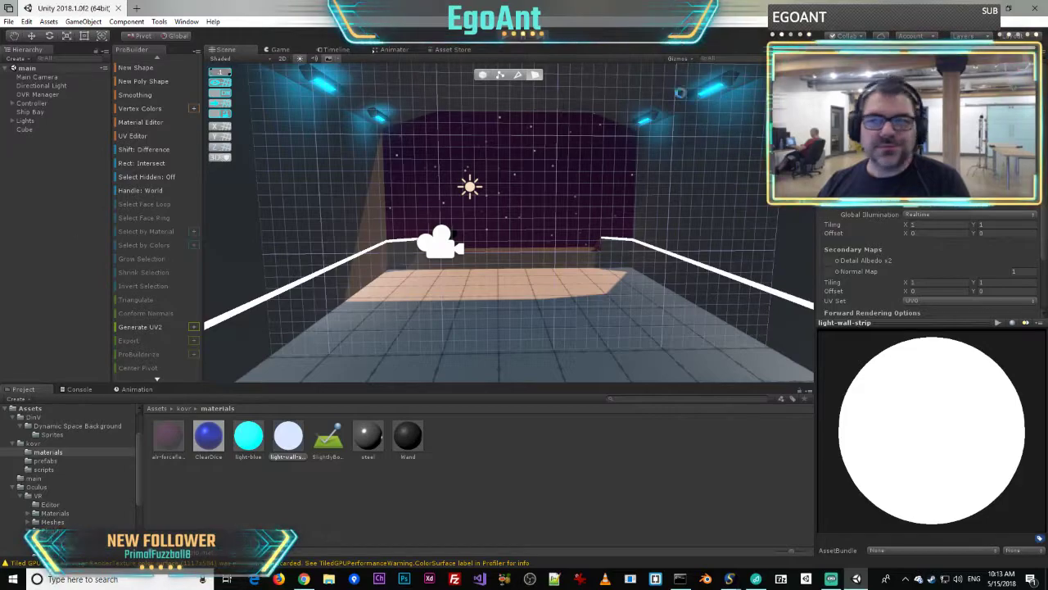
click(182, 407)
click(288, 437)
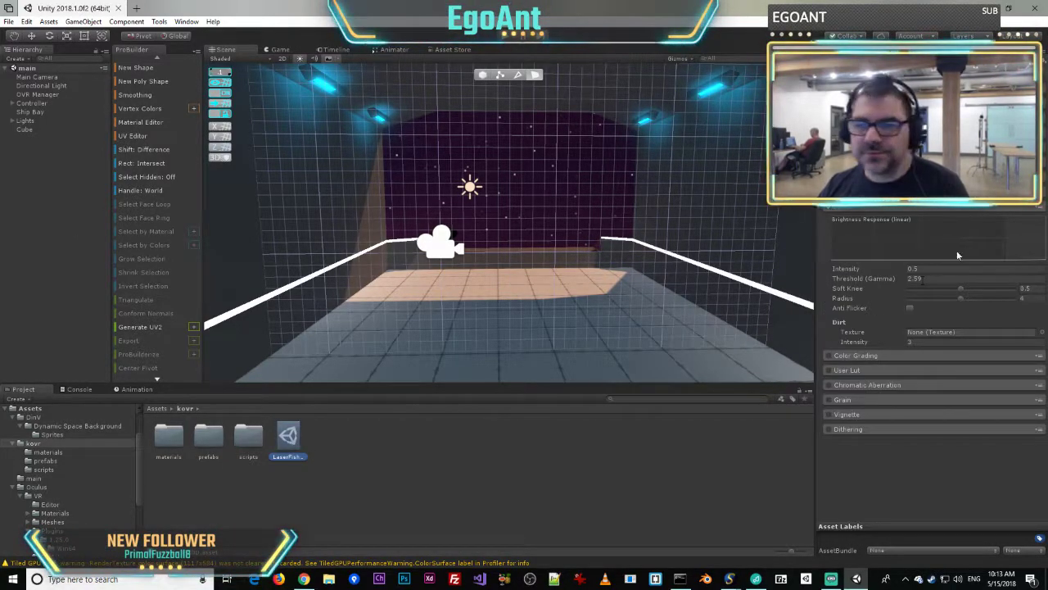
click(912, 279)
text(3.5)
drag(916, 281, 876, 278)
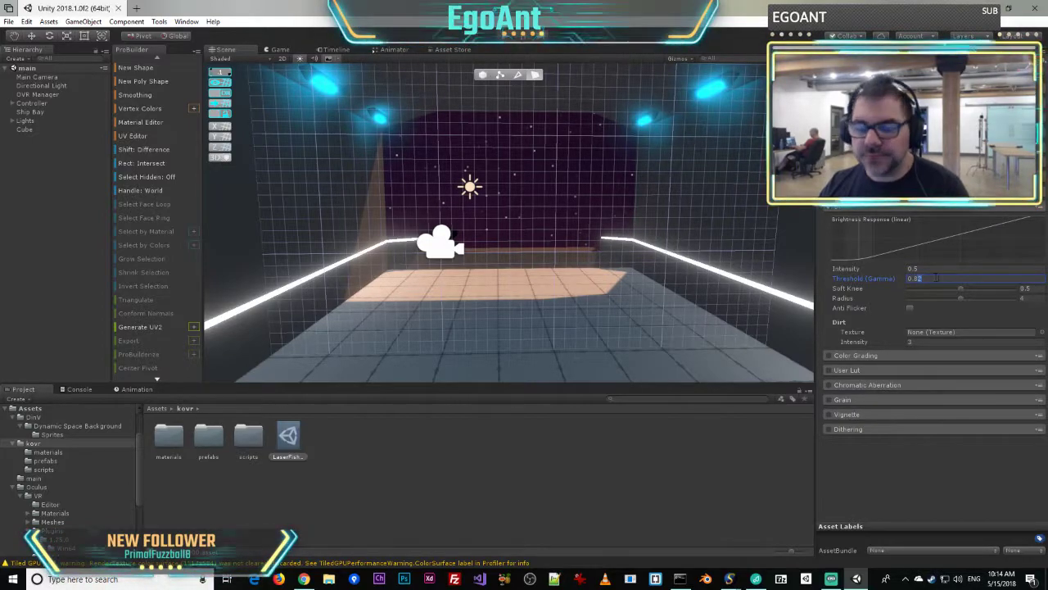
- Set the Bloom Soft Knee to 0.4 and Radius to 2.54, and enable Anti Flicker
mouse_move(959, 295)
mouse_down()
mouse_move(922, 298)
mouse_move(975, 302)
mouse_up()
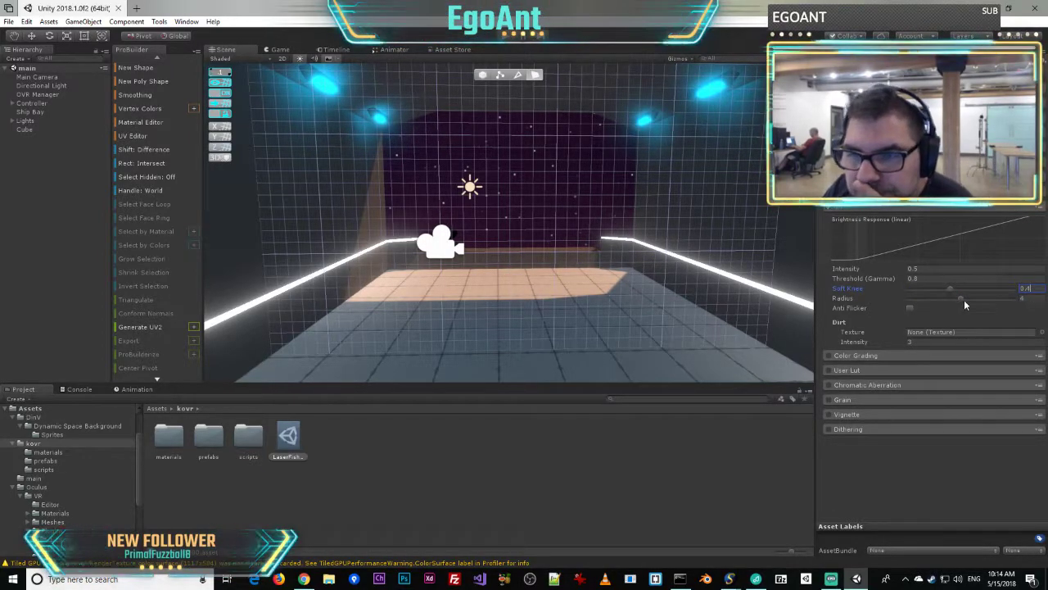
drag(962, 298, 938, 299)
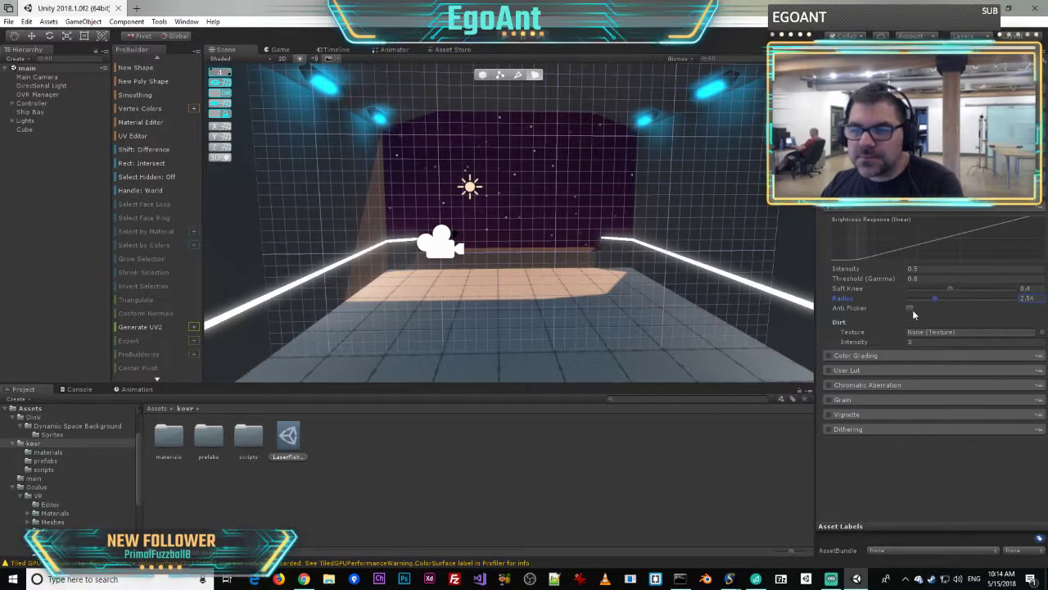
click(910, 309)
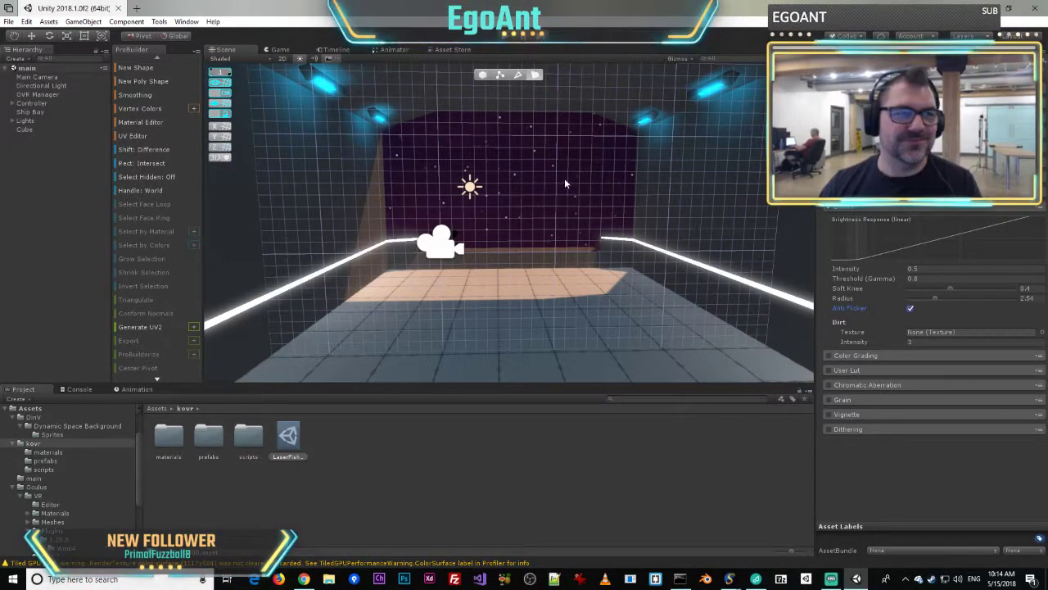
click(452, 467)
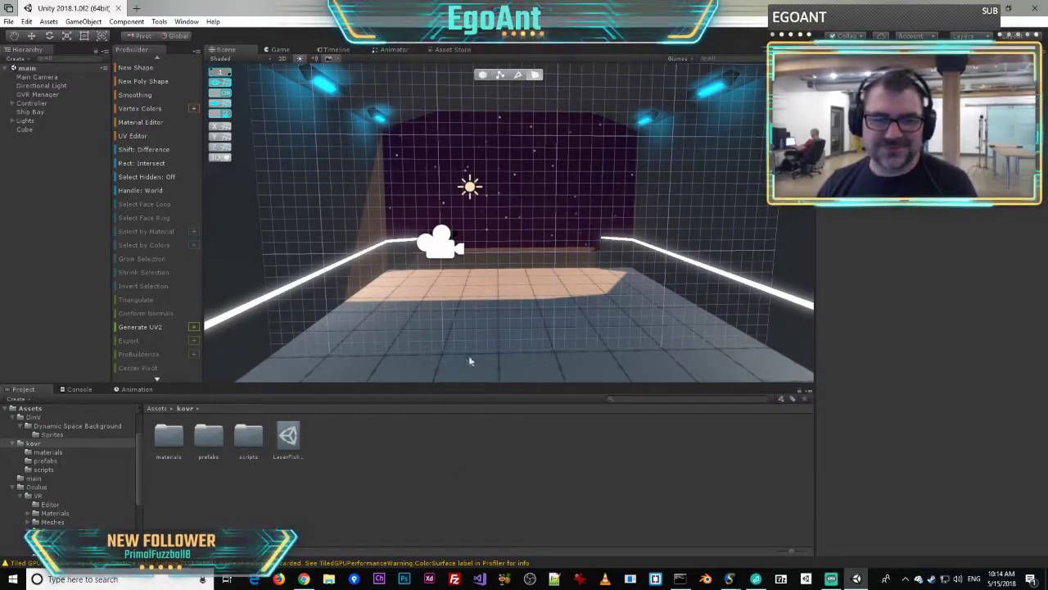
- Make the Controller object a child of the Main Camera in the scene hierarchy
mouse_move(486, 247)
right_down()
mouse_move(497, 204)
mouse_move(363, 251)
mouse_move(495, 262)
right_up()
key(w)
key(s)
scroll(495, 262, up, 1)
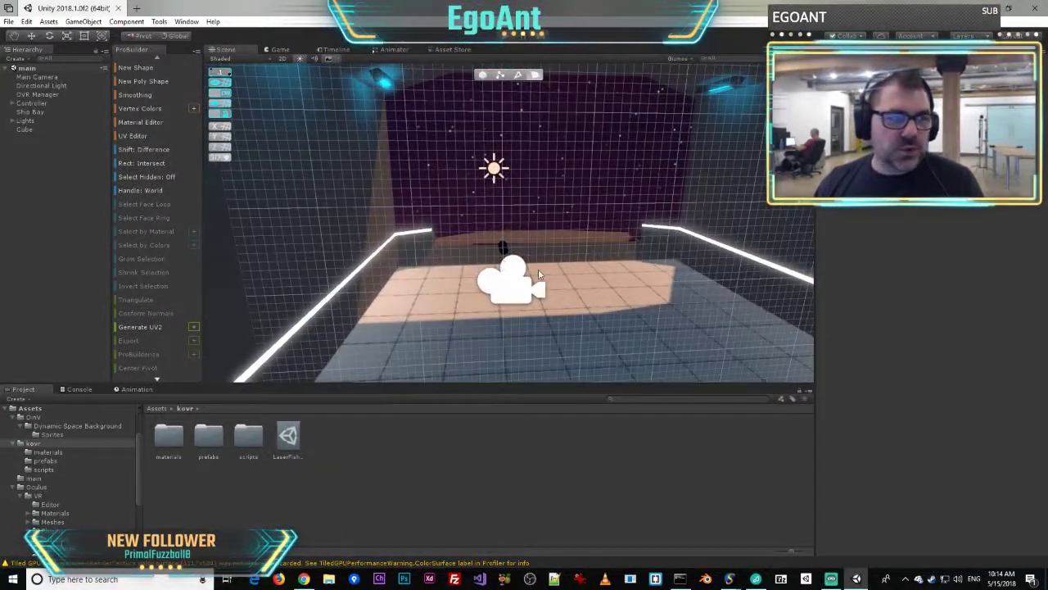
click(39, 76)
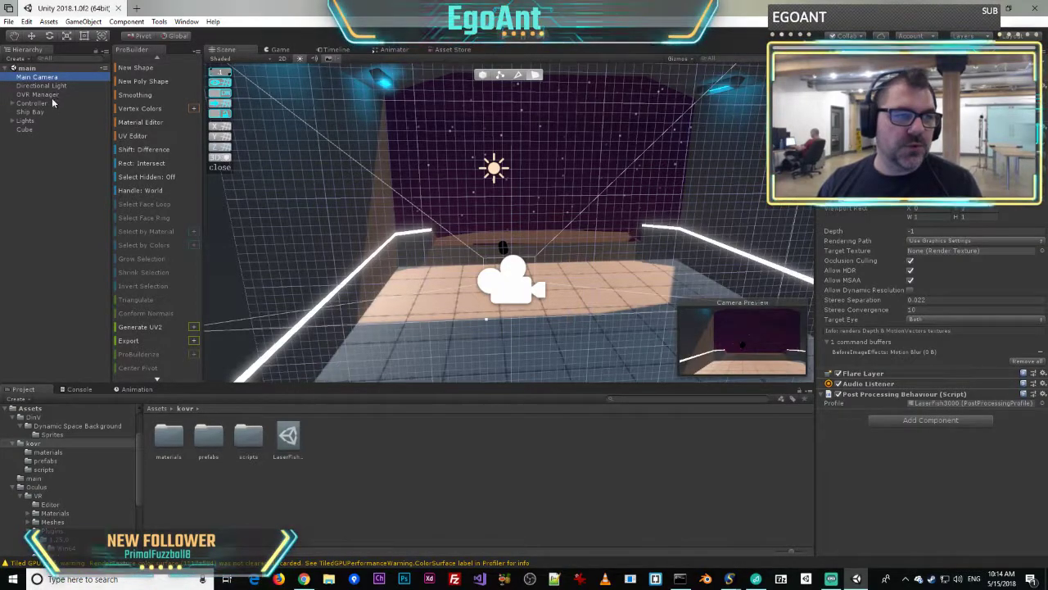
ctrl+click(48, 104)
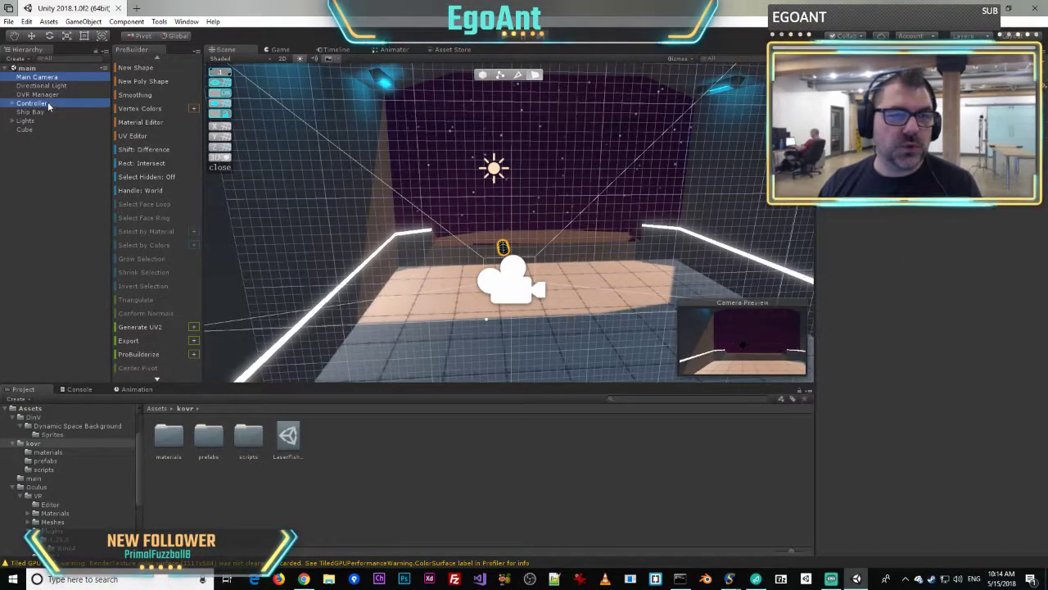
click(43, 196)
drag(47, 104, 43, 79)
click(41, 78)
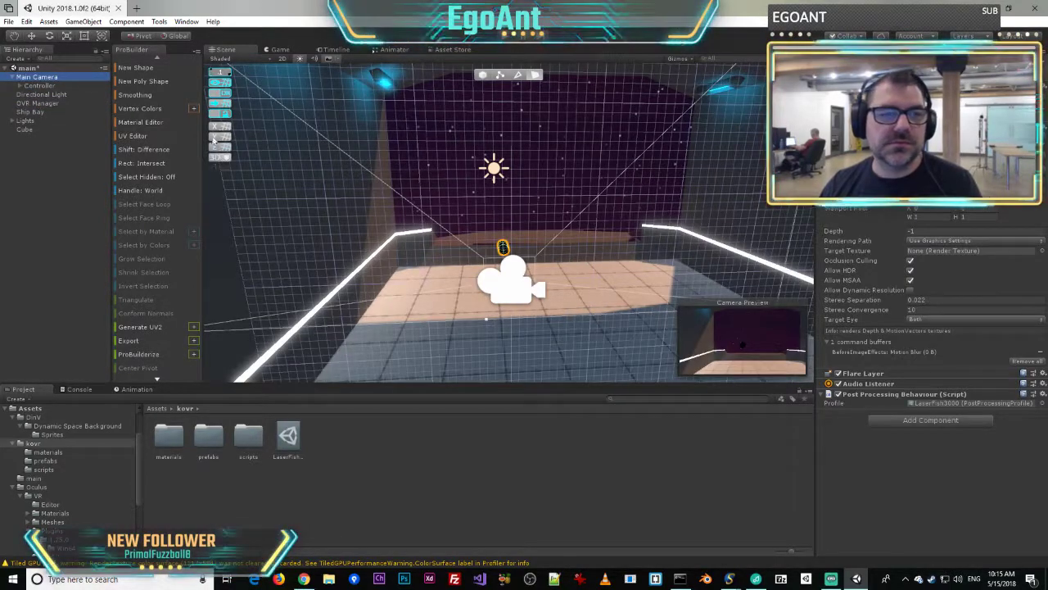
- Reposition the Main Camera horizontally in the ship bay, lower it slightly with the Move tool, and save the scene
click(31, 39)
right_drag(426, 246, 434, 270)
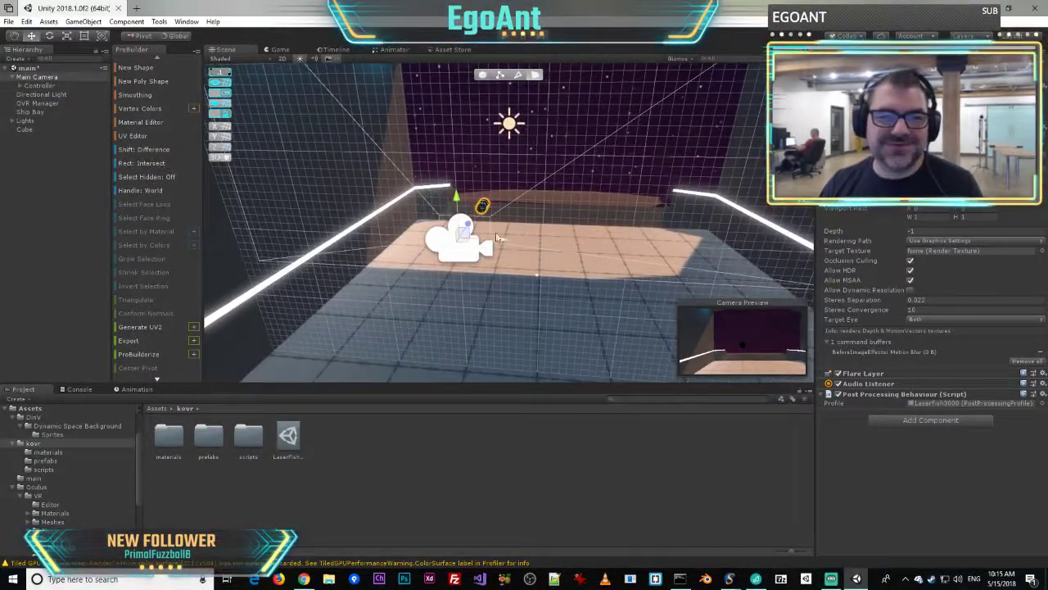
drag(502, 243, 604, 254)
right_drag(602, 274, 65, 238)
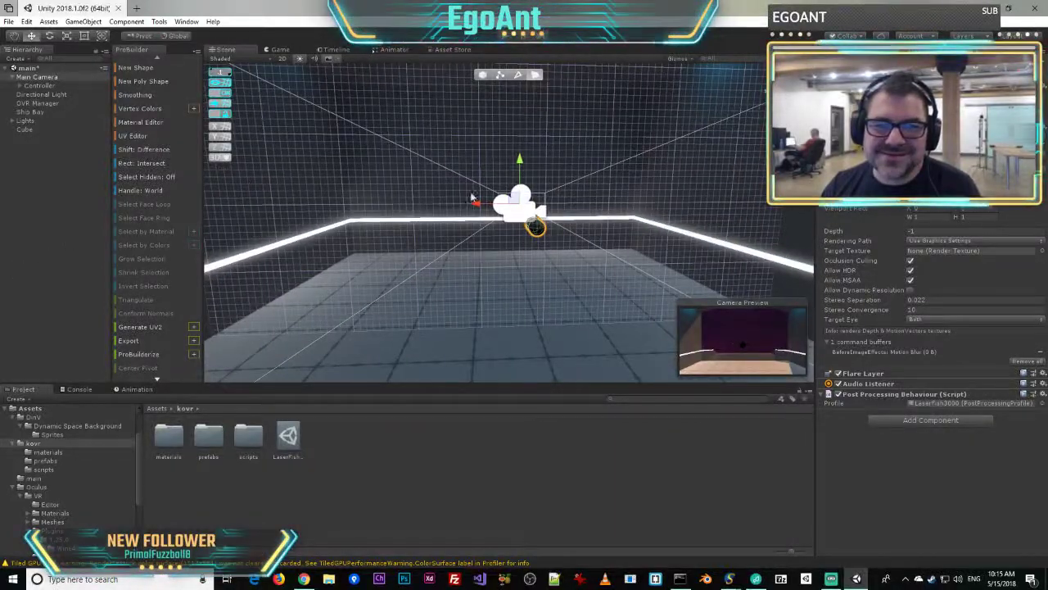
drag(520, 160, 520, 180)
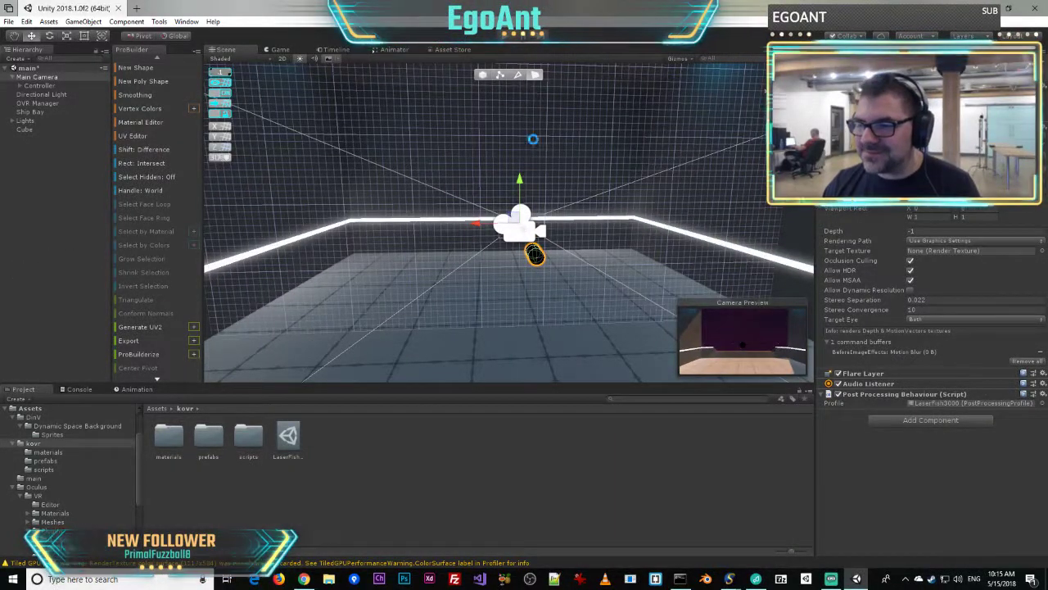
key(ctrl+s)
- Examine the ship bay's window wall and lighting in the scene view and through the game camera
right_drag(526, 139, 643, 190)
click(493, 218)
right_drag(491, 225, 938, 173)
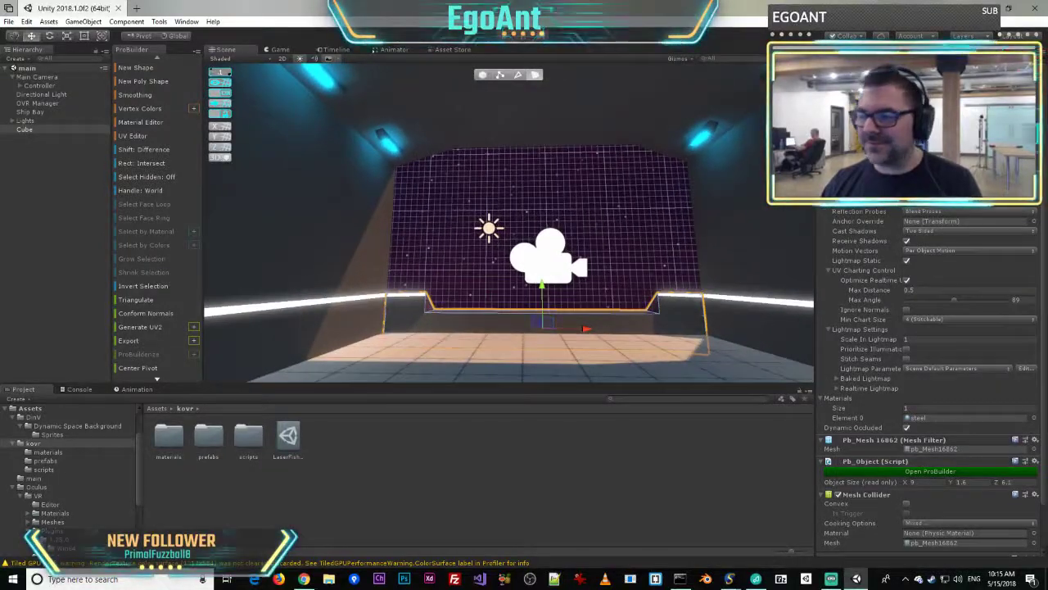
right_drag(698, 213, 674, 200)
key(w)
key(s)
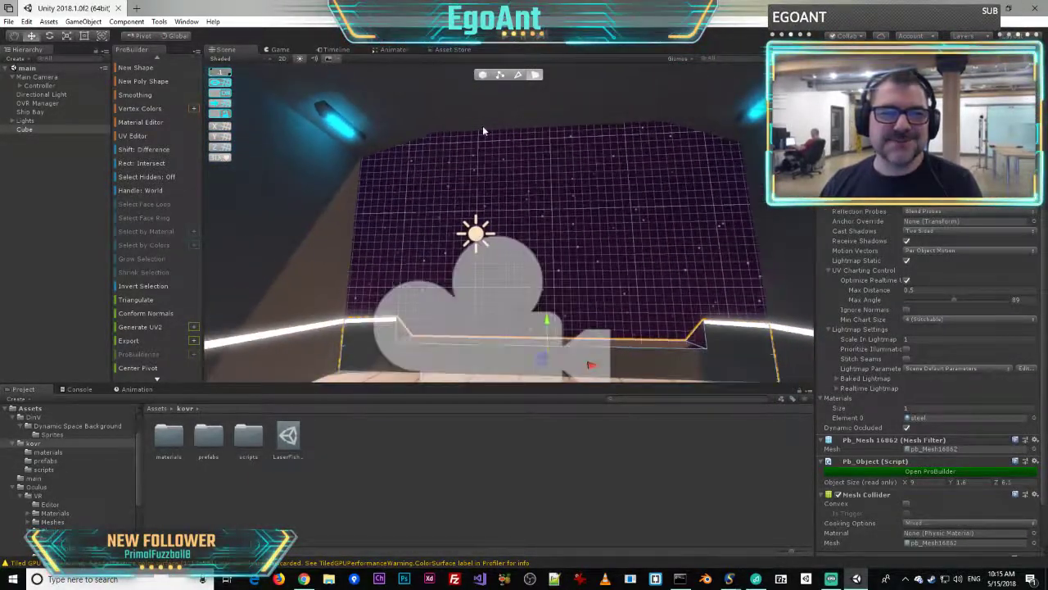
click(277, 49)
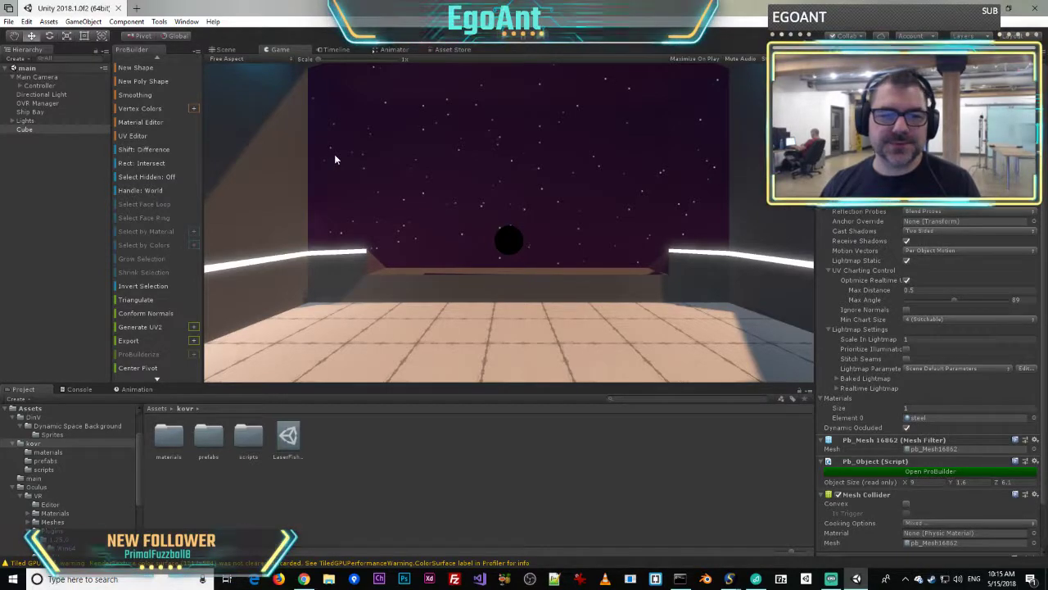
click(224, 49)
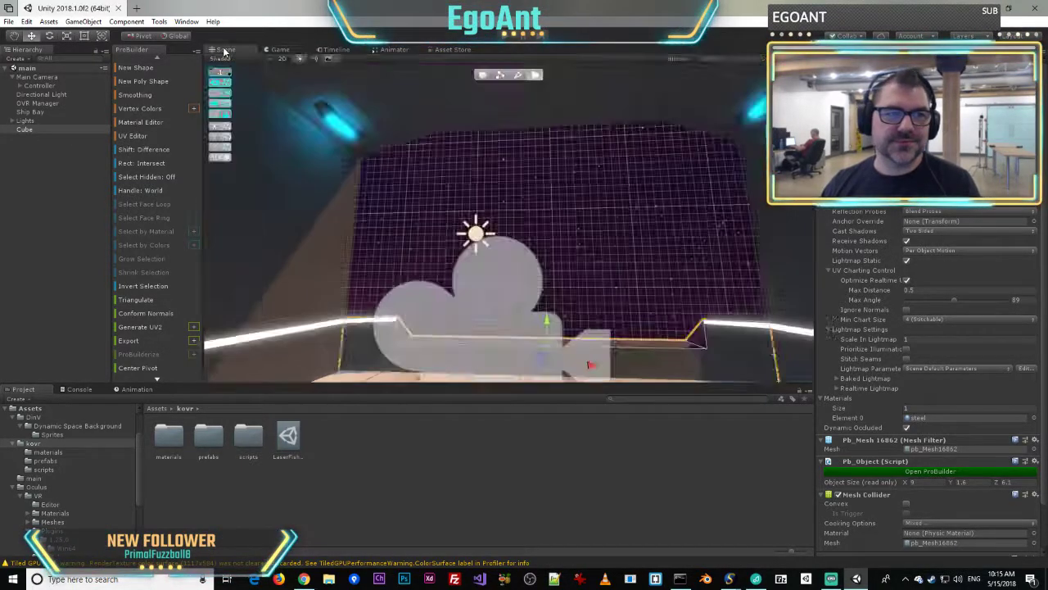
- Switch to Photoshop and dismiss the Creative Cloud billing notice without quitting
click(327, 542)
click(405, 587)
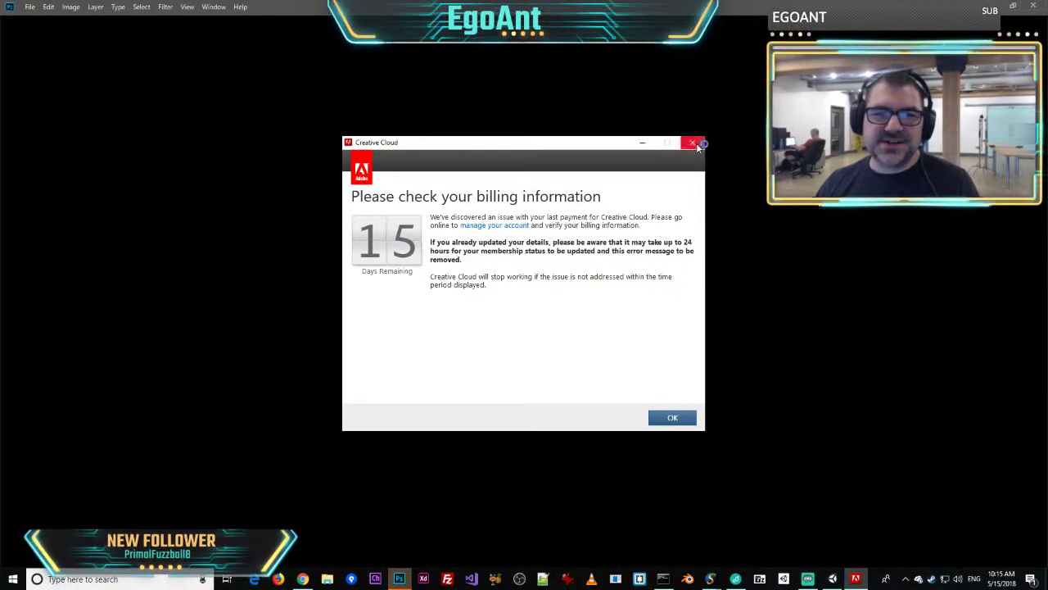
click(696, 145)
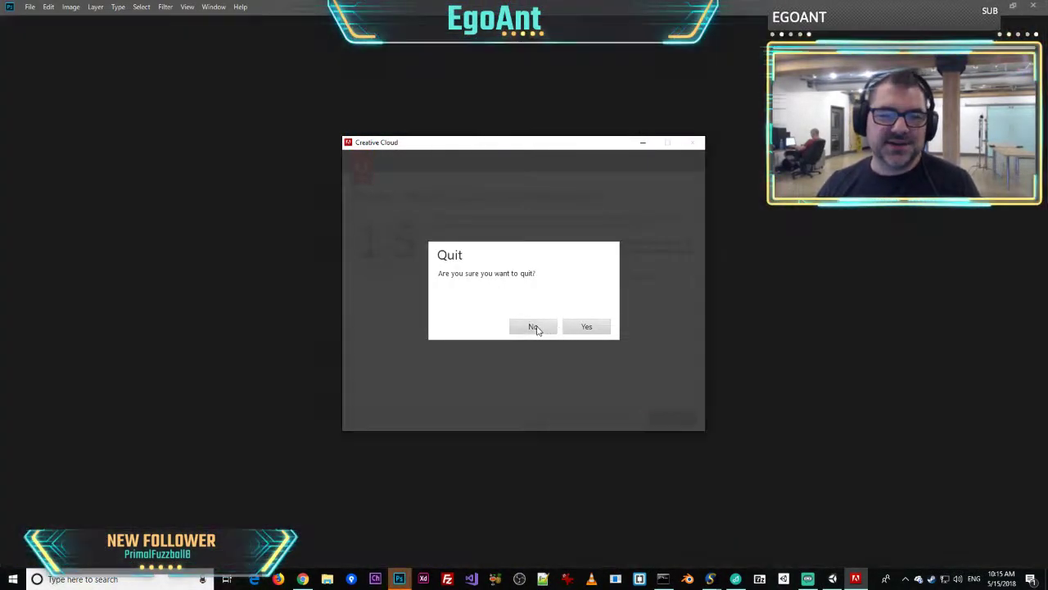
click(534, 327)
click(670, 418)
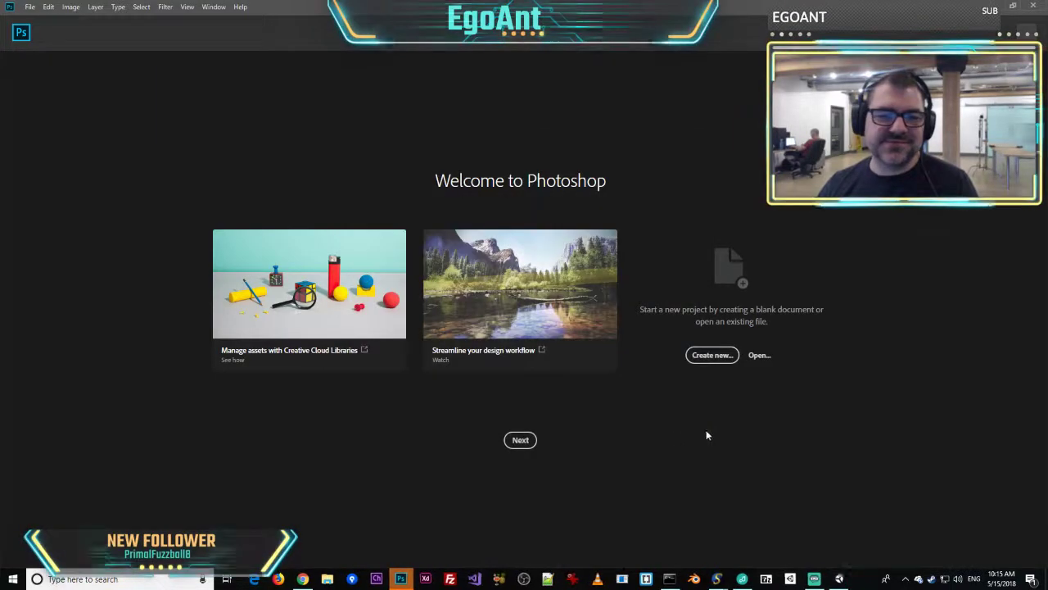
- Create a transparent 1024 x 1024 px document at 300 pixels/inch and fill its layer with the light blue foreground colour
click(712, 355)
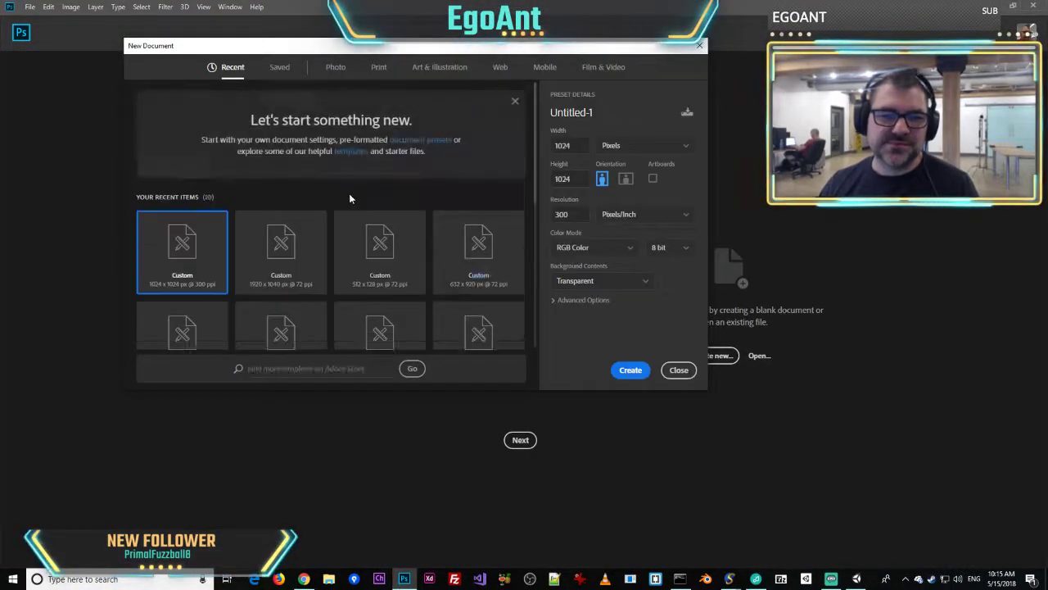
click(619, 368)
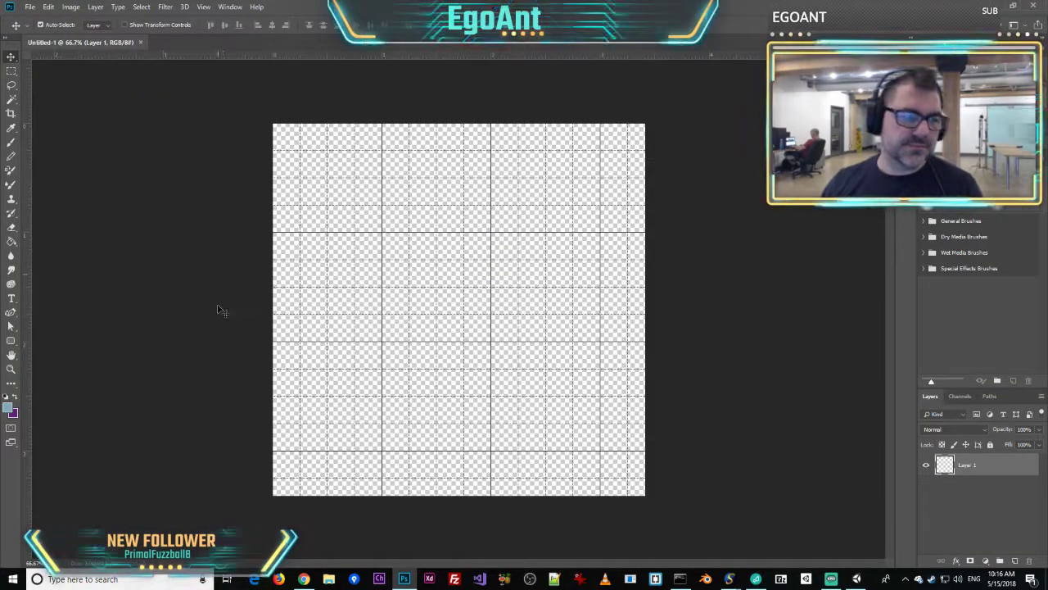
key(g)
click(357, 343)
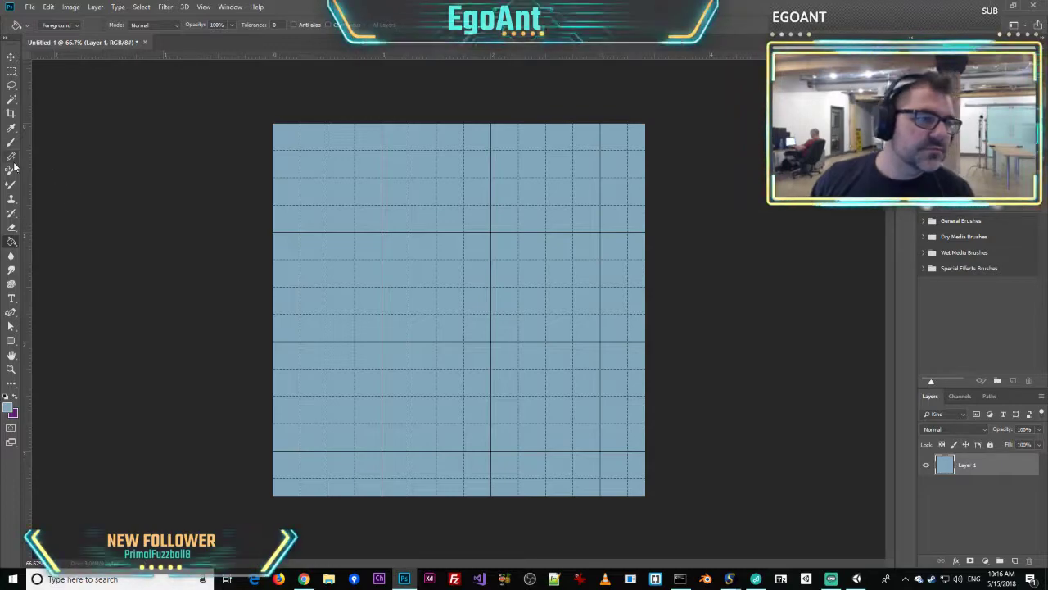
- Add a new layer above the blue fill and set the foreground colour to dark blue-grey 4d636e
click(1016, 562)
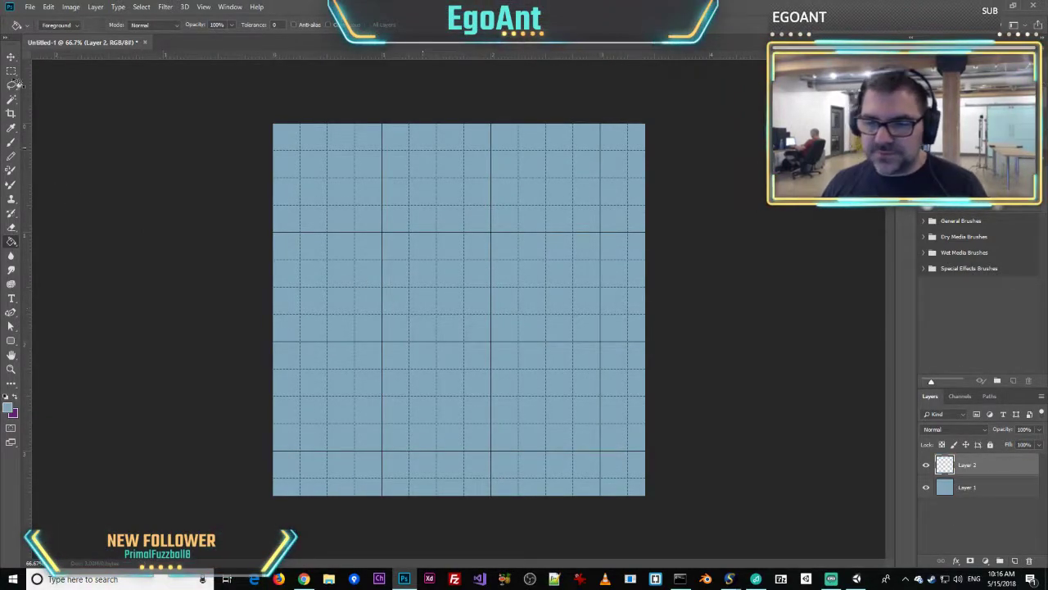
click(8, 408)
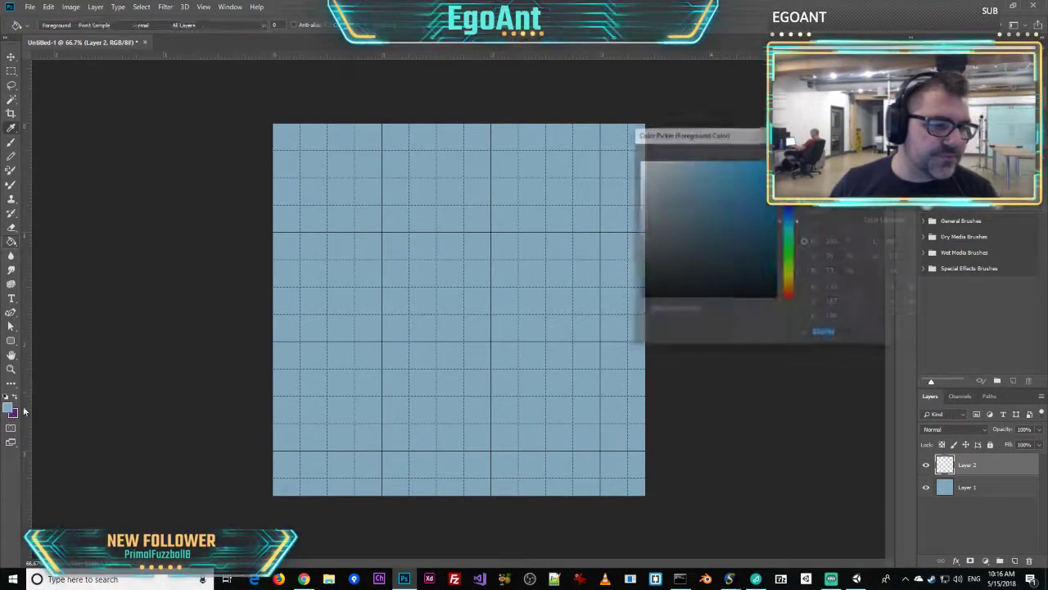
click(679, 238)
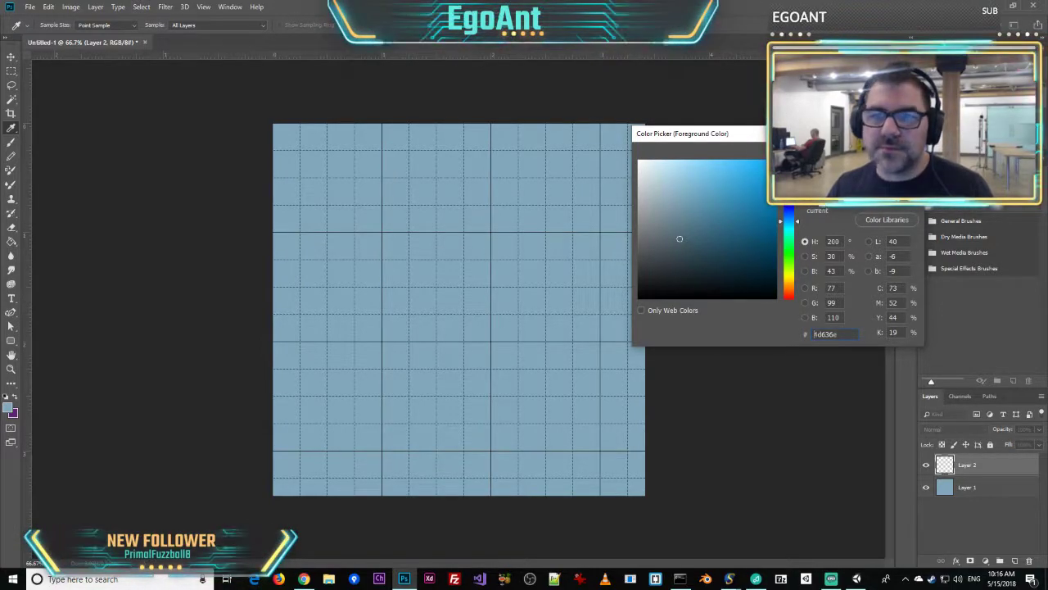
key(Return)
key(g)
- Draw a 900 x 900 px rounded rectangle, starting one grid cell in from the canvas's upper-left corner
click(10, 342)
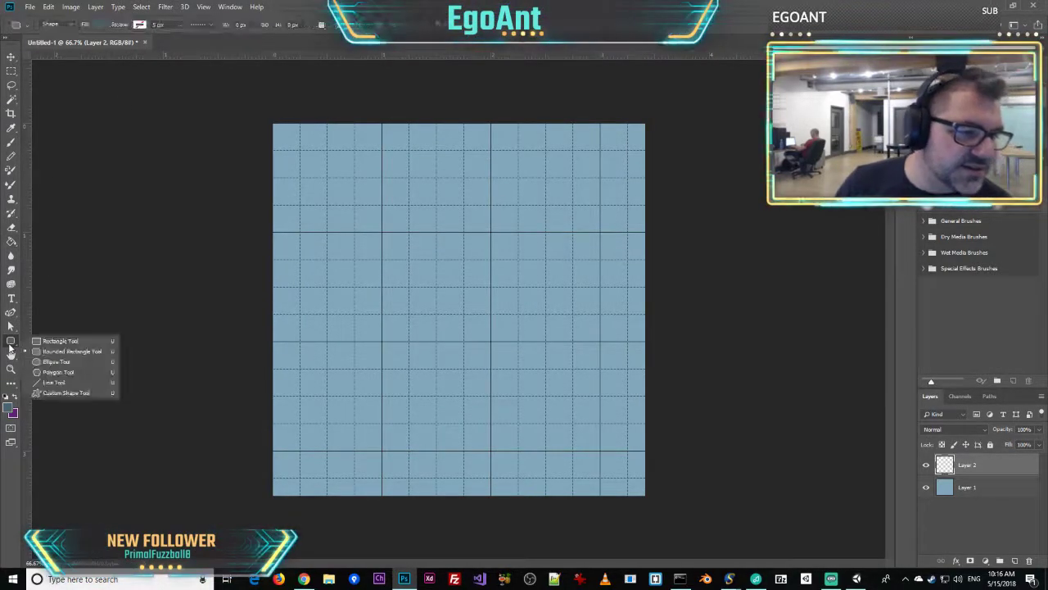
click(42, 342)
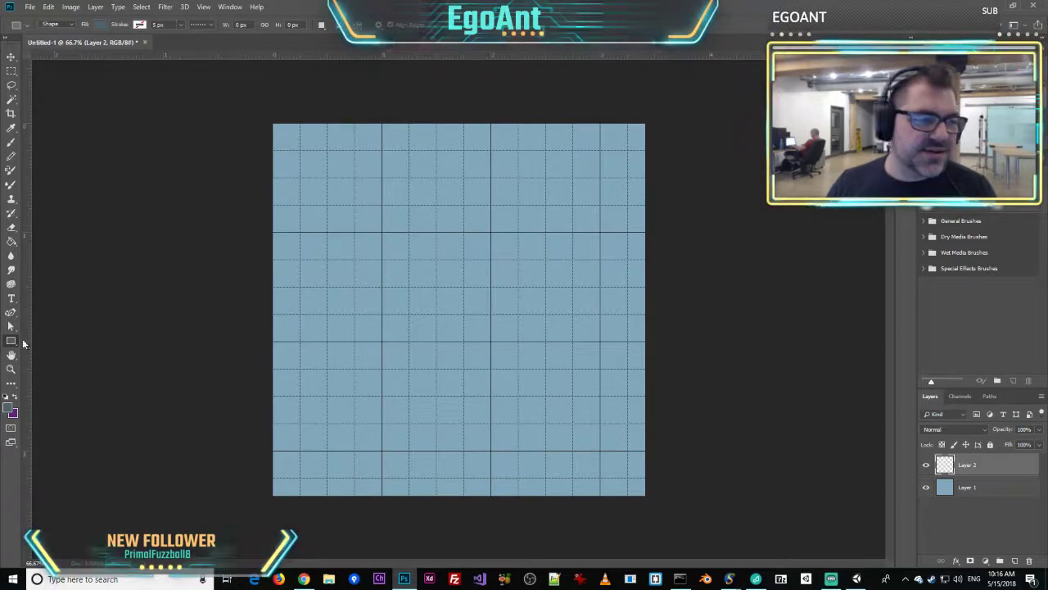
right_click(13, 344)
click(74, 354)
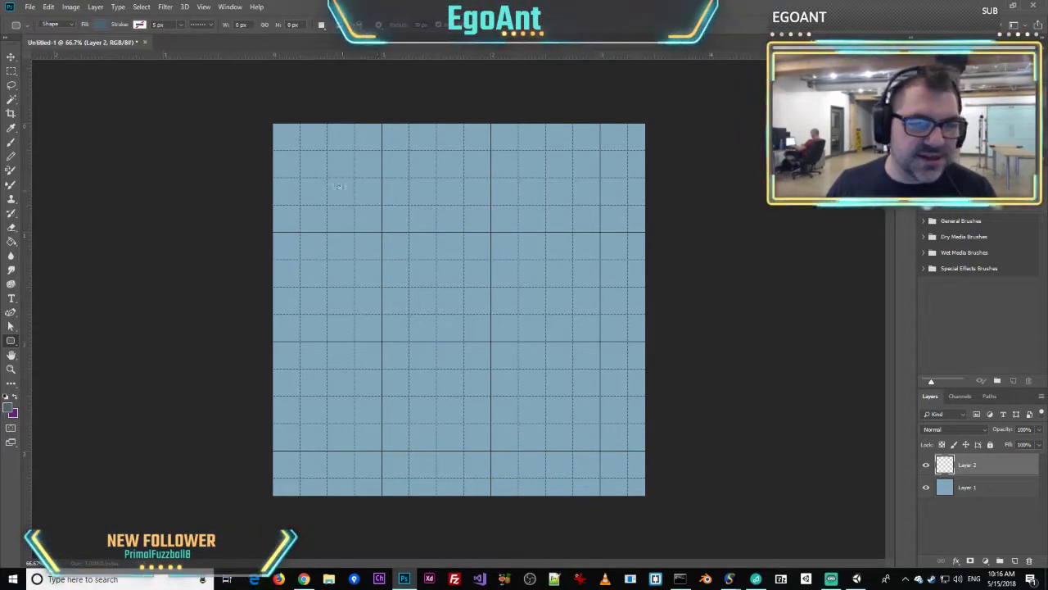
drag(299, 151, 629, 482)
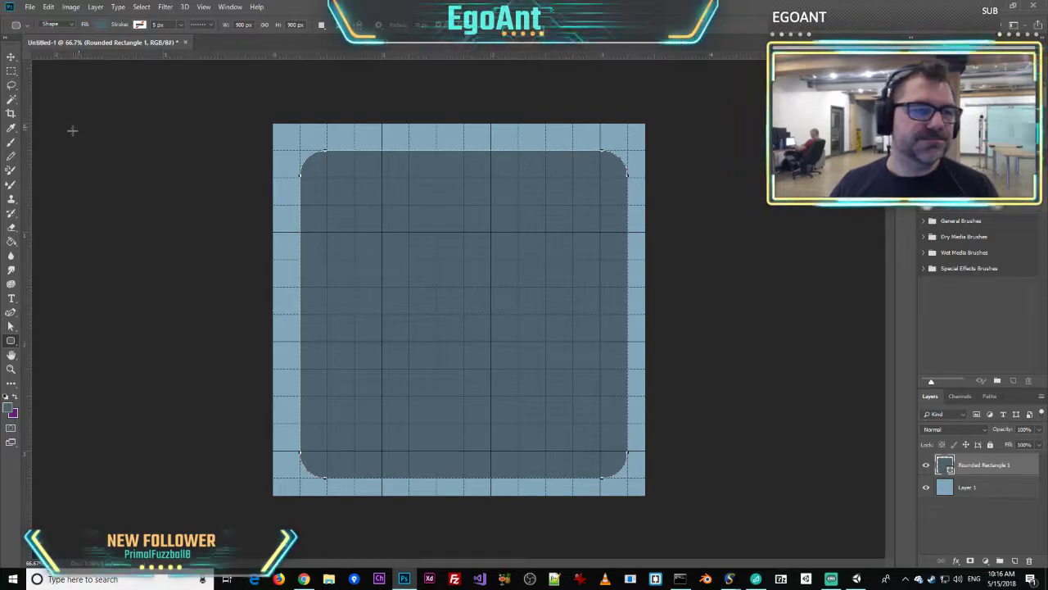
- Draw two 75 x 75 px squares between the canvas's upper edge and the rounded rectangle, one near each end
right_click(11, 342)
click(49, 346)
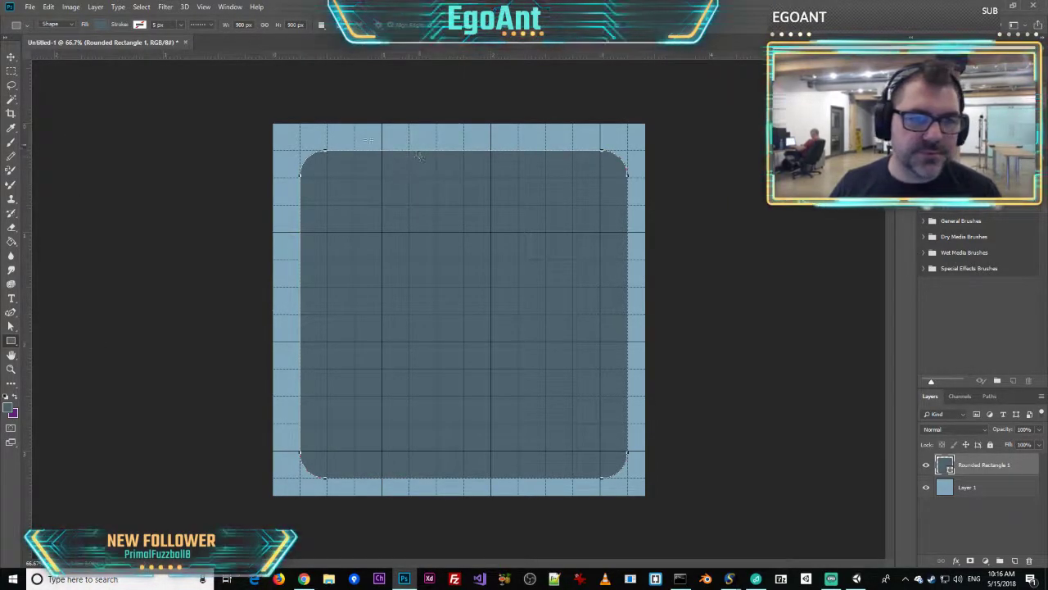
drag(354, 124, 382, 150)
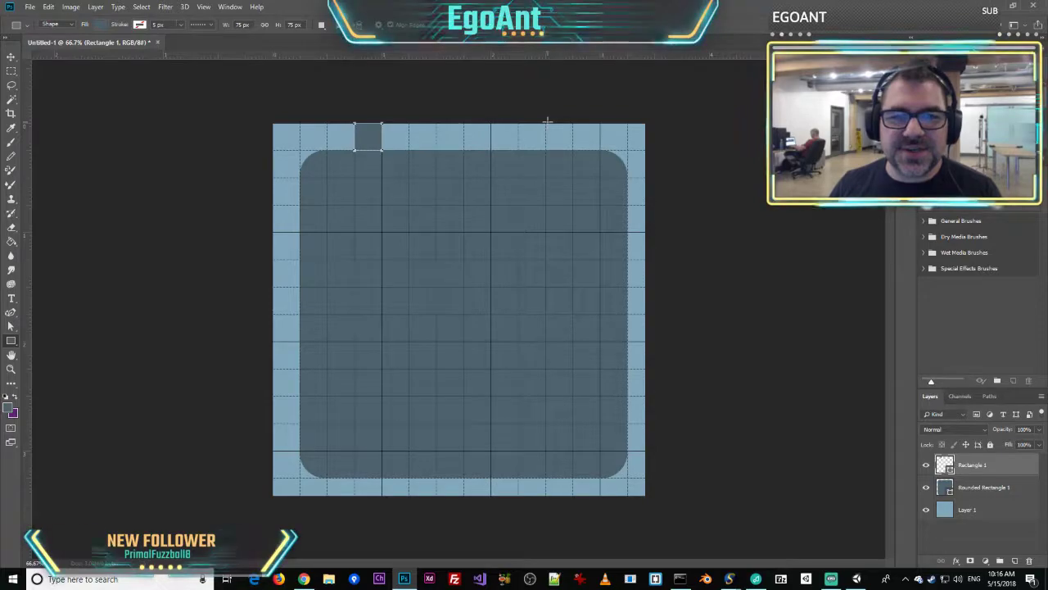
drag(546, 124, 573, 150)
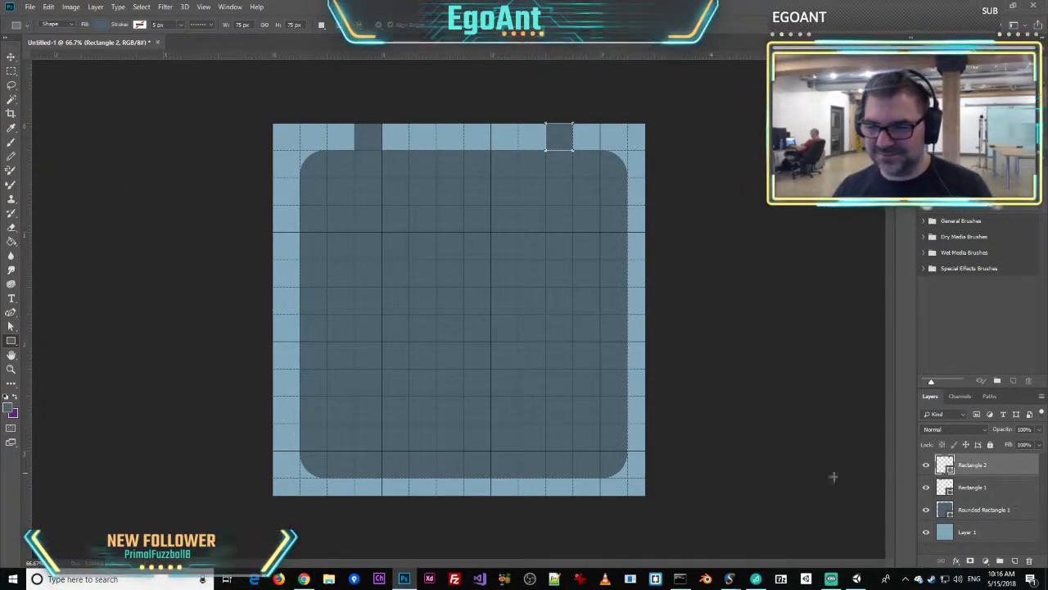
- Duplicate the Rectangle 1 and Rectangle 2 layers within the Untitled-1 document
ctrl+click(993, 484)
right_click(992, 484)
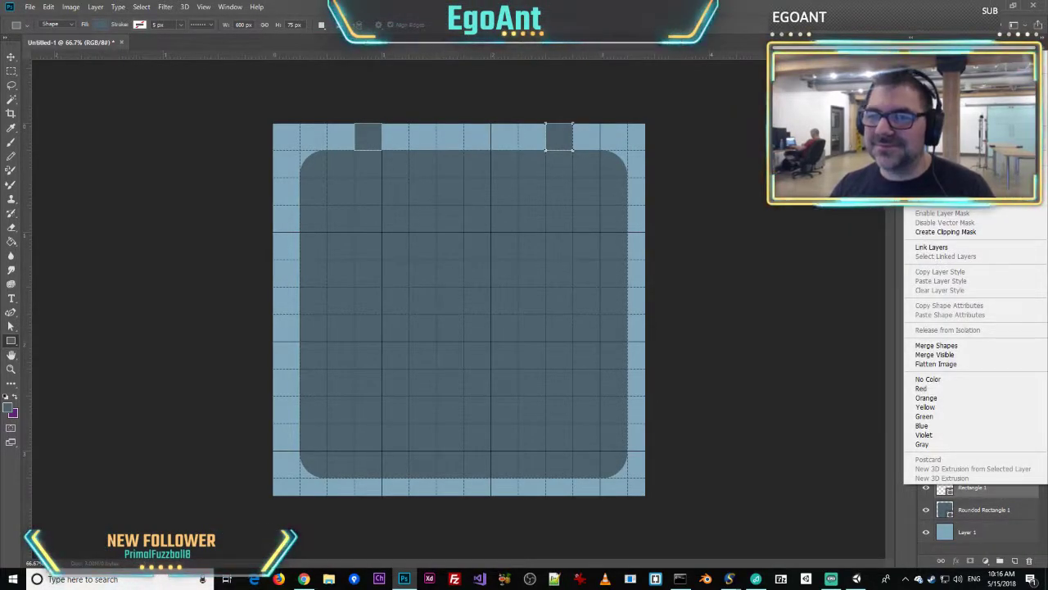
click(950, 99)
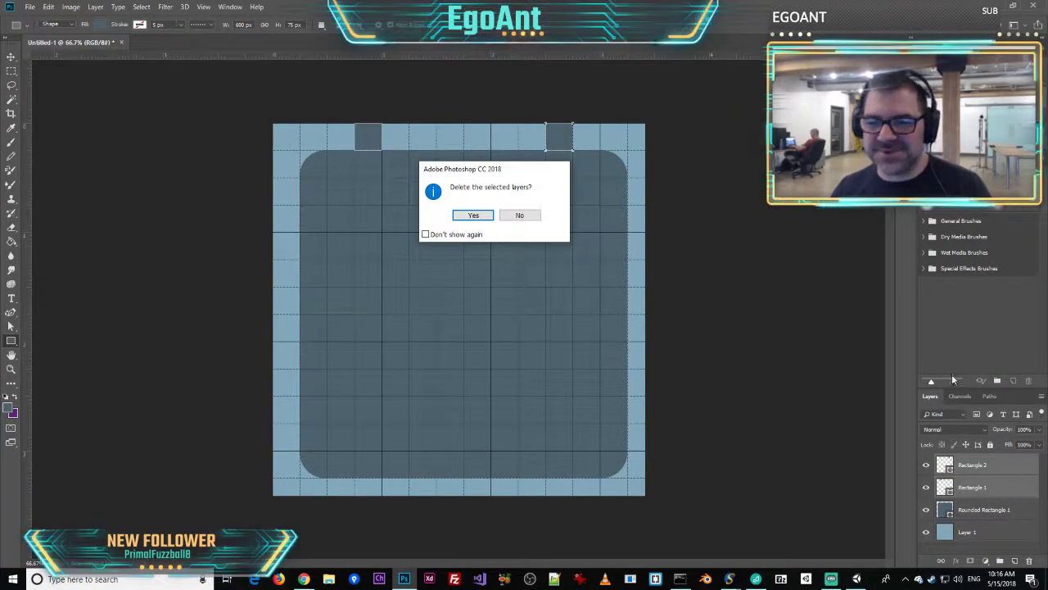
click(520, 215)
right_click(984, 464)
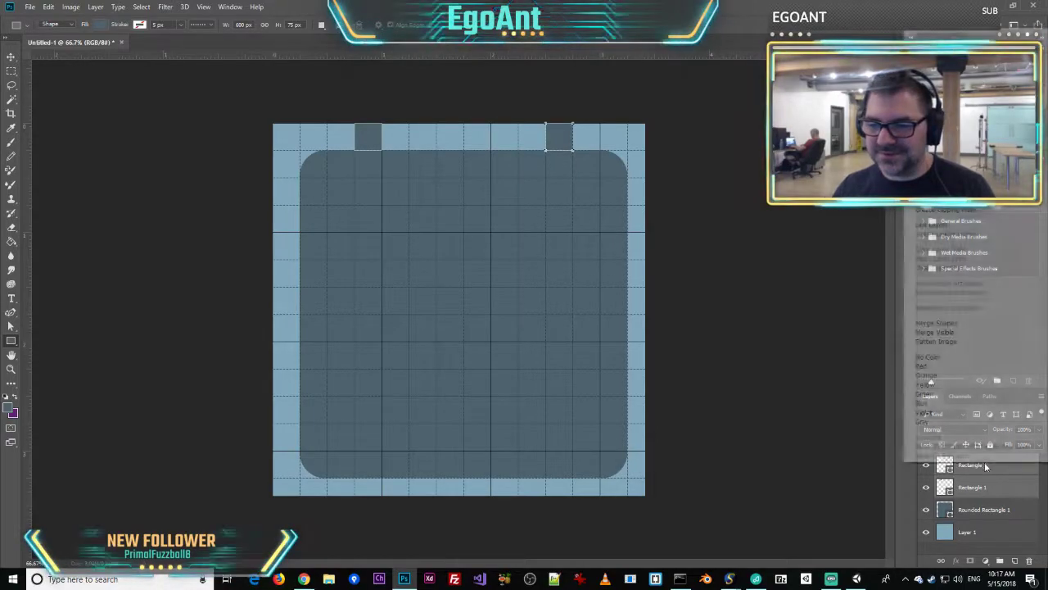
click(950, 90)
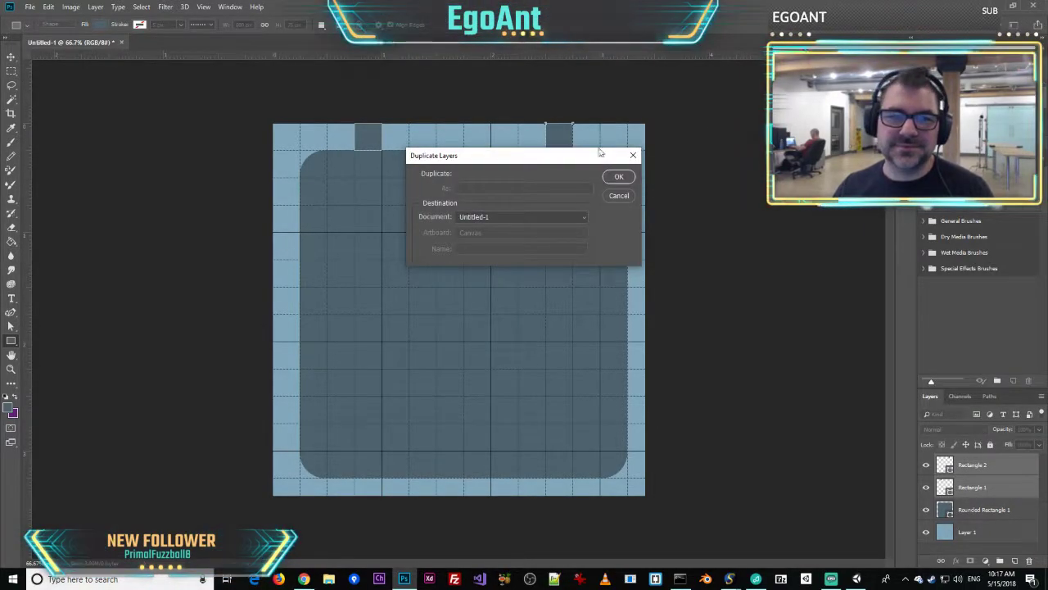
click(620, 176)
- Move the two copied squares straight down to the canvas's lower edge, aligned beneath the original squares
click(11, 56)
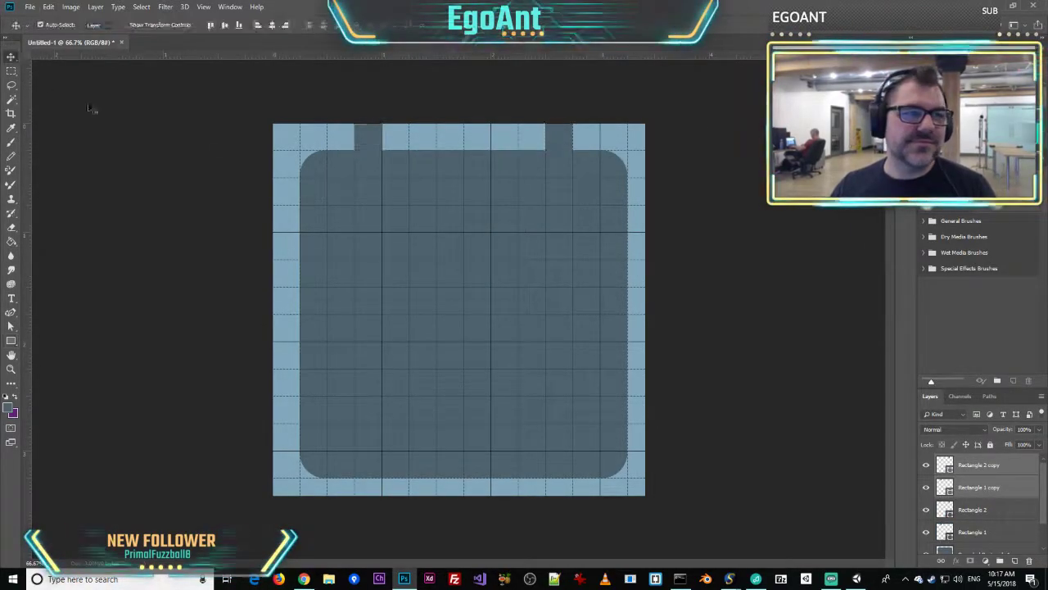
drag(373, 148, 342, 489)
click(363, 205)
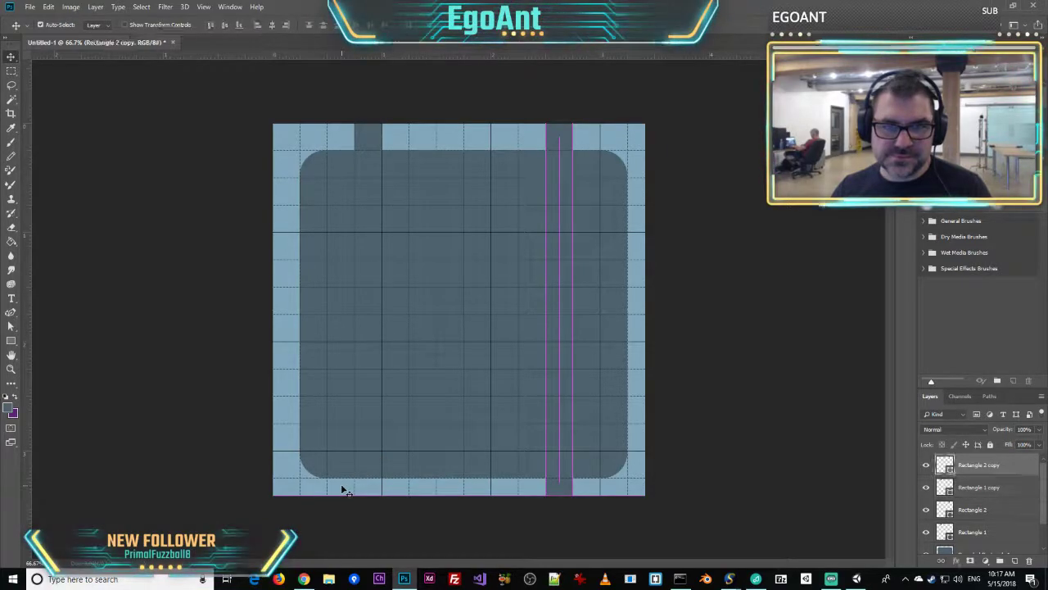
click(369, 142)
drag(369, 140, 361, 471)
- Nudge the large rounded rectangle upward to centre it vertically on the canvas
click(526, 237)
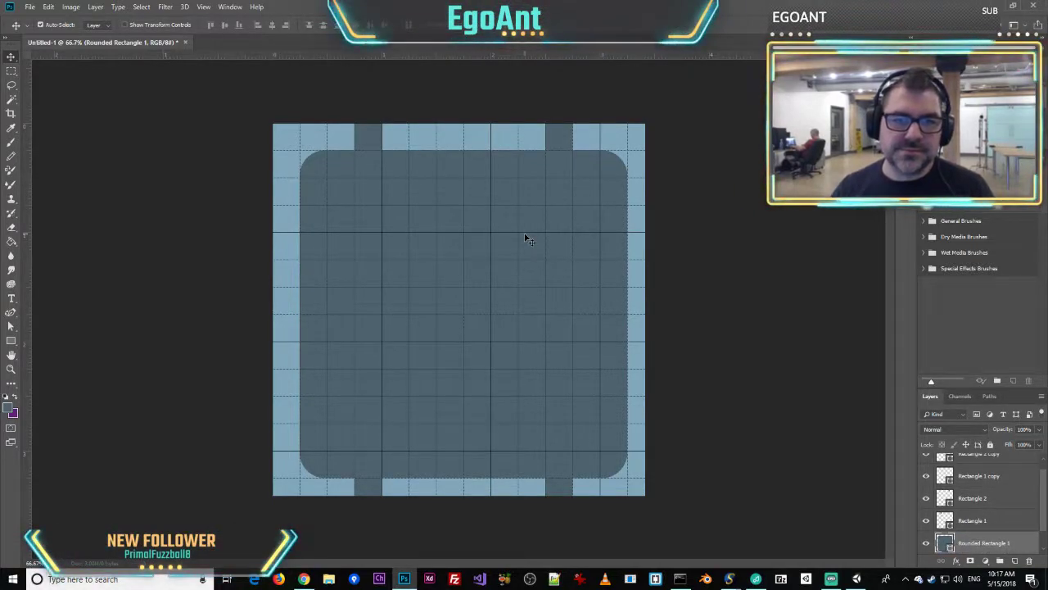
key(Up)
key(Up)
key(Up)
key(Up)
key(Up)
key(Up)
key(Up)
key(Up)
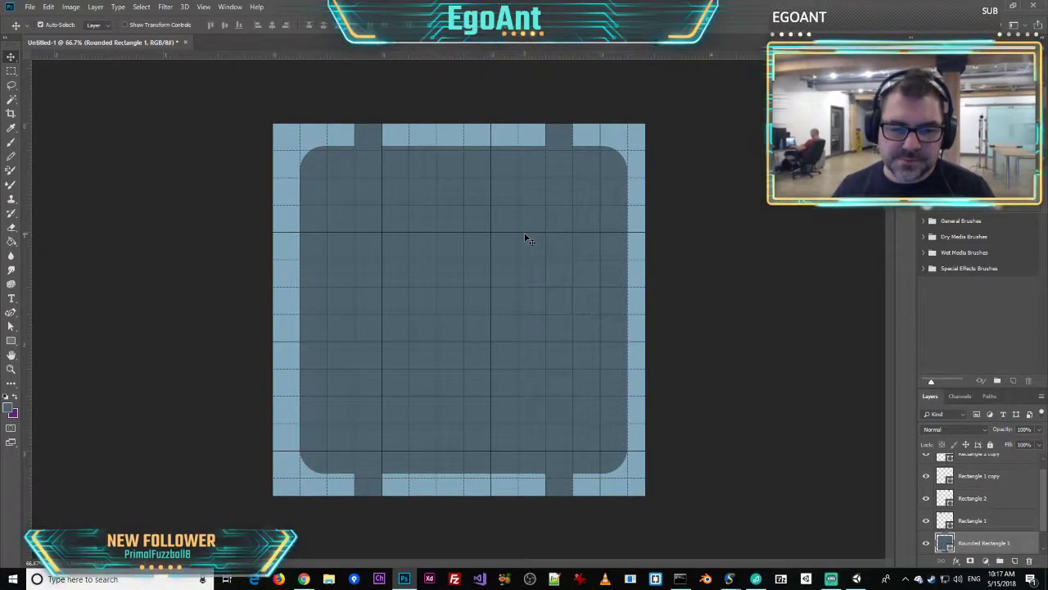
- Nudge the large rounded rectangle up and back down by one increment to fine-tune its vertical position
key(Up)
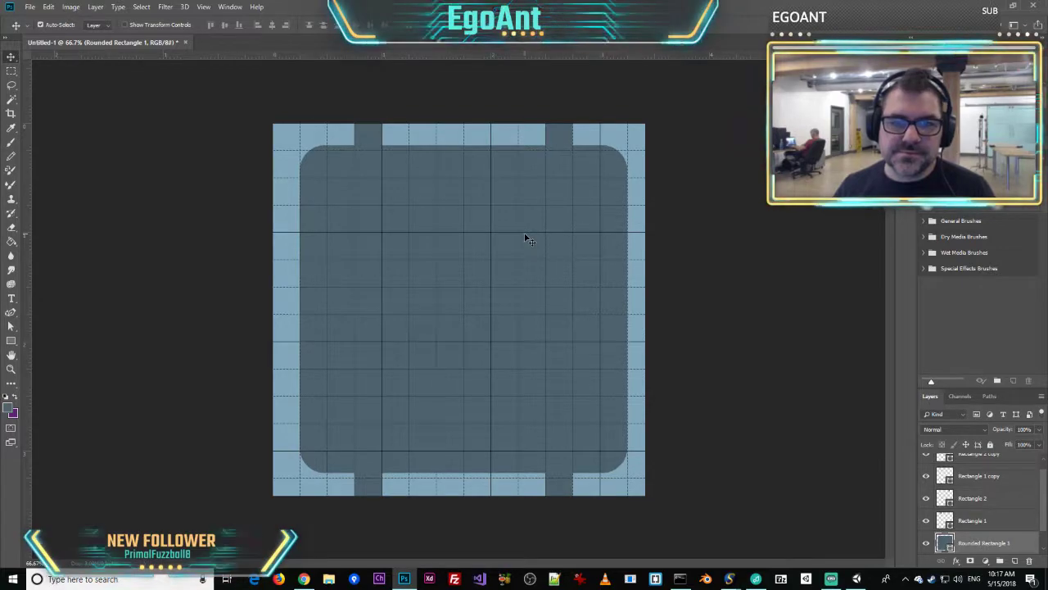
key(Down)
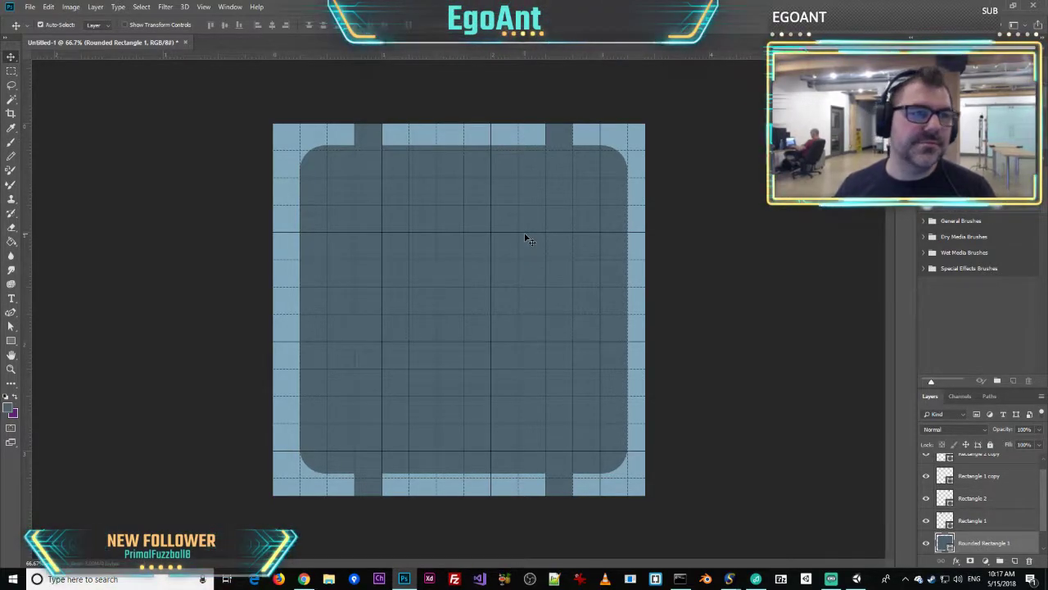
- In the Guides, Grid & Slices preferences, set the grid to a gridline every 16 pixels
click(47, 6)
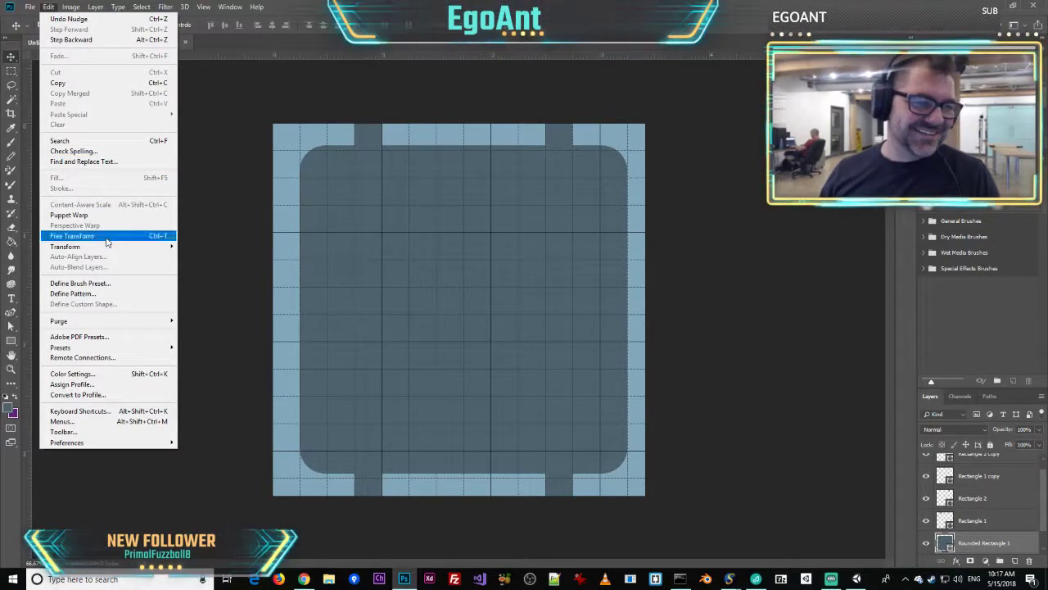
mouse_move(113, 246)
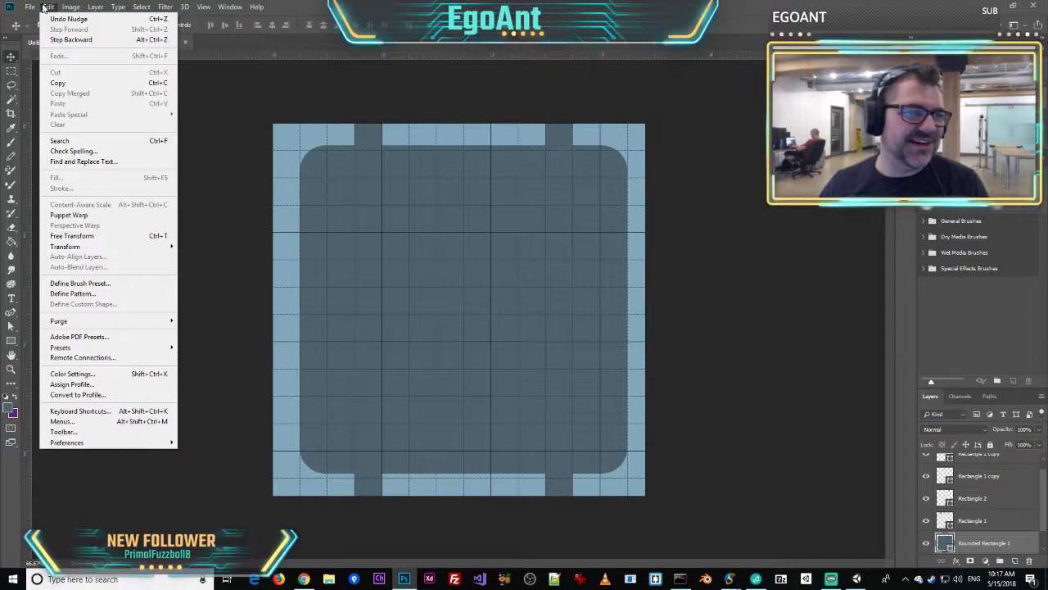
mouse_move(29, 7)
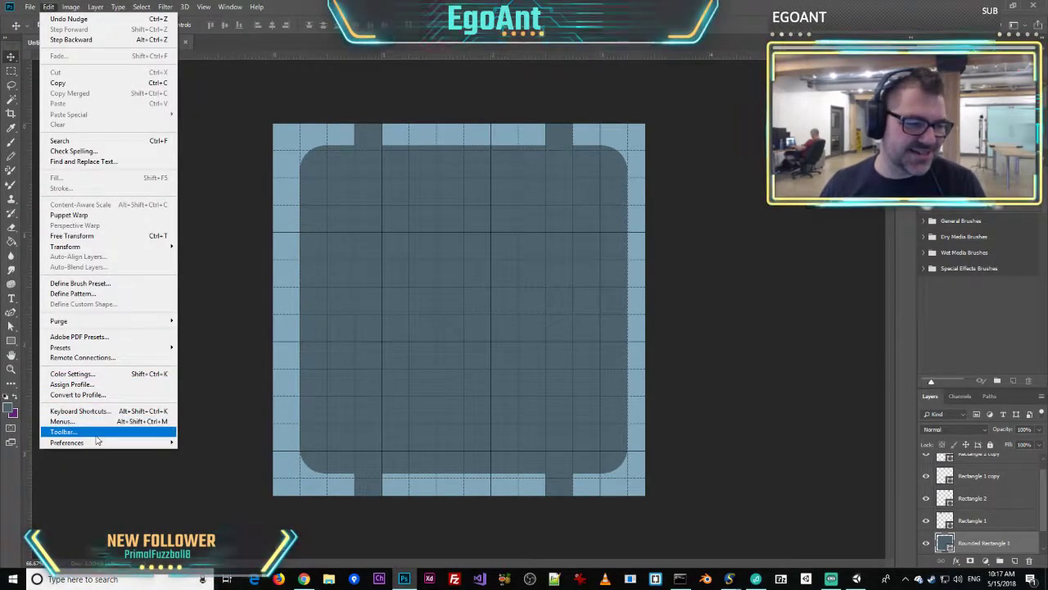
mouse_move(96, 443)
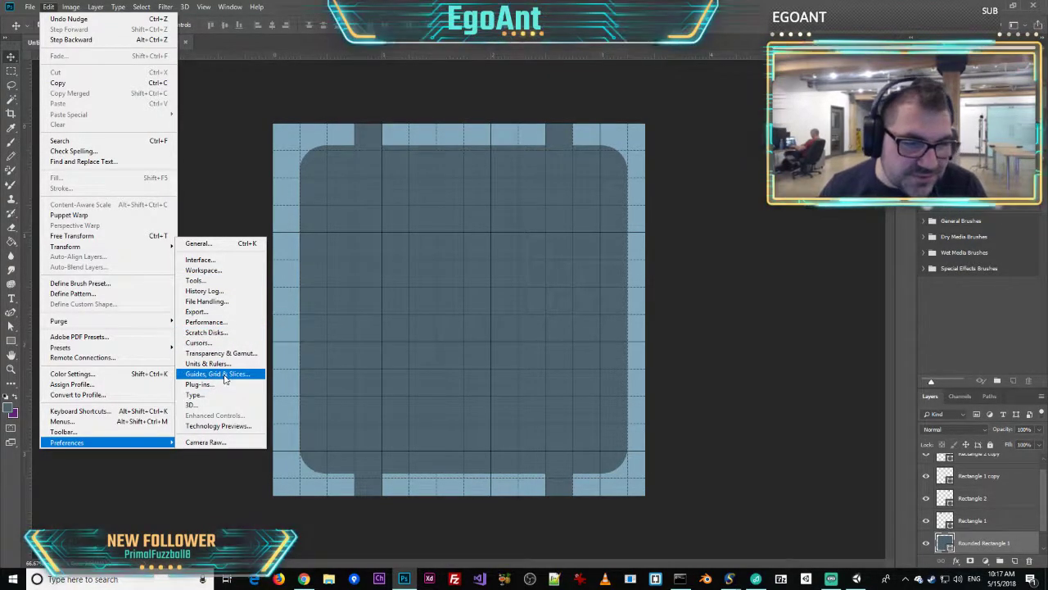
click(224, 374)
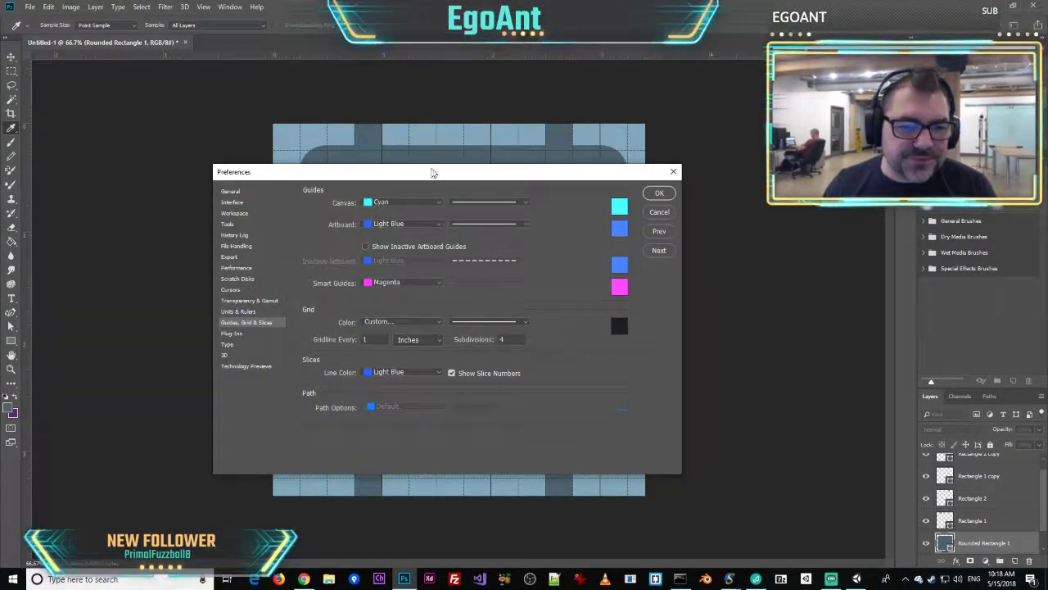
drag(434, 173, 336, 152)
click(328, 314)
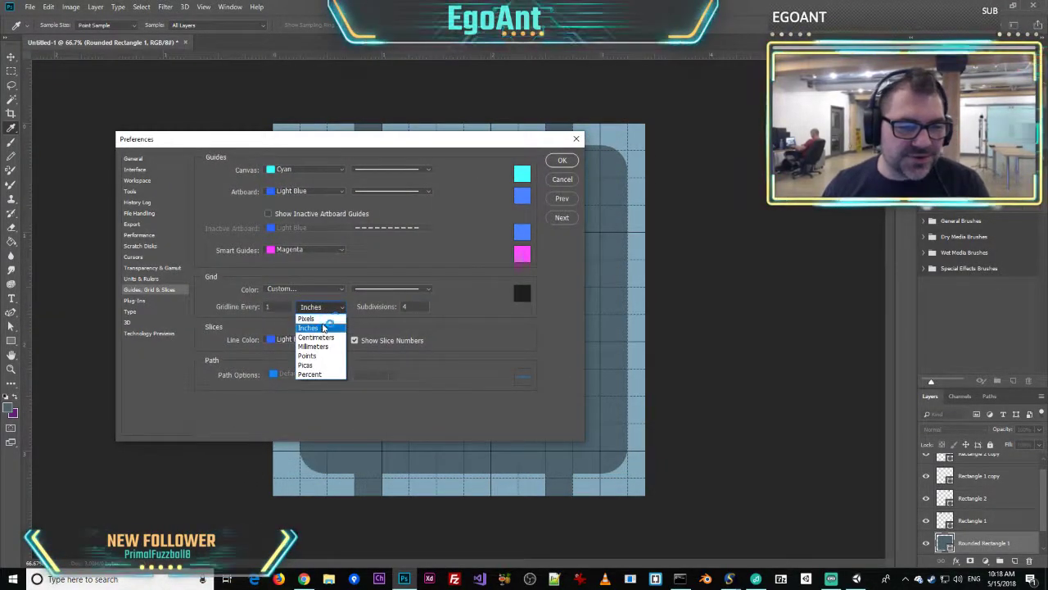
click(302, 319)
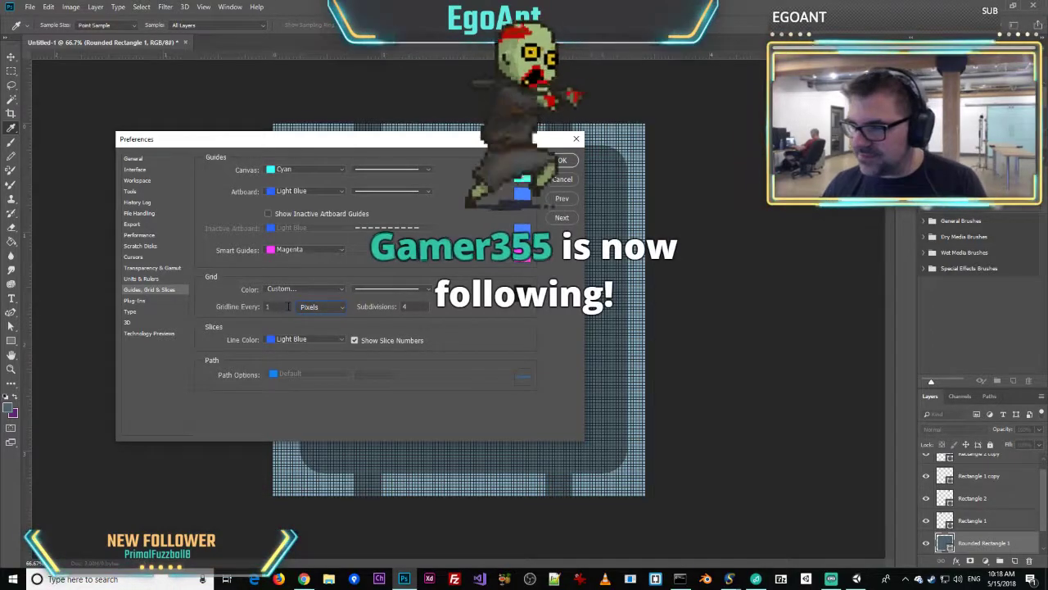
drag(282, 305, 238, 315)
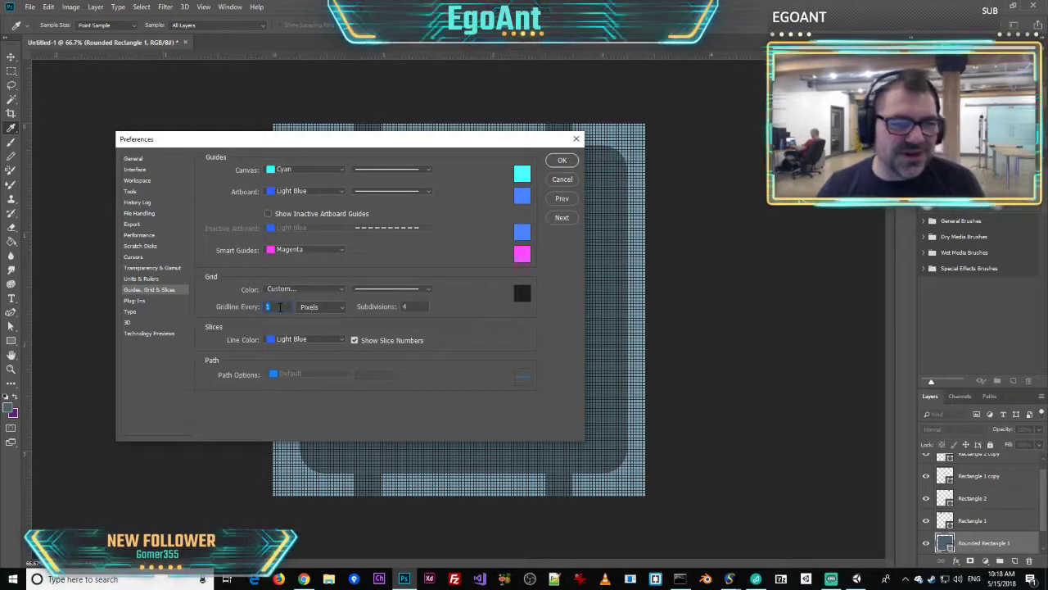
drag(457, 144, 596, 138)
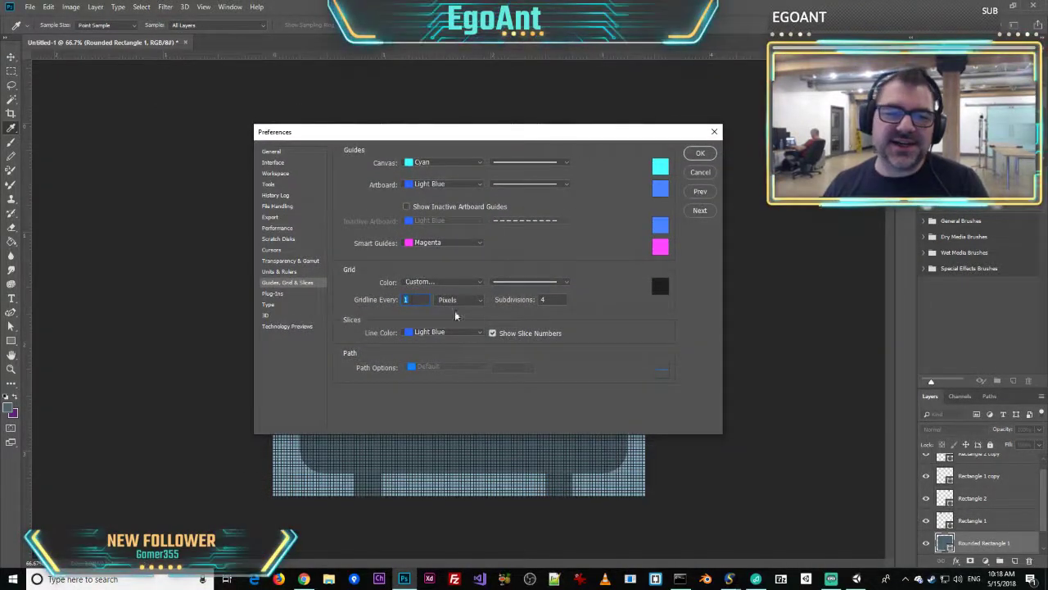
text(16)
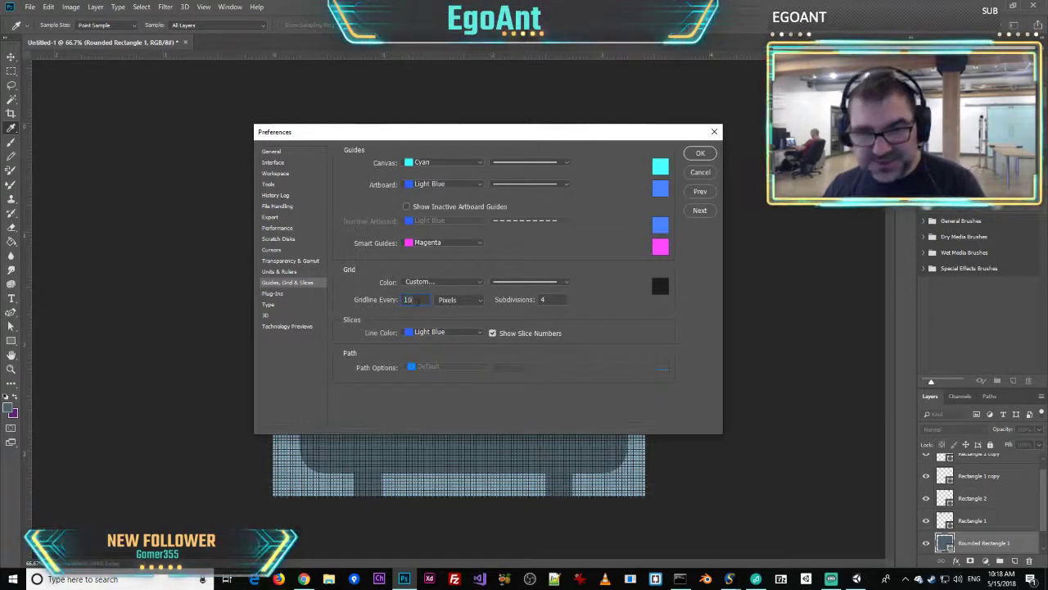
click(698, 153)
key(v)
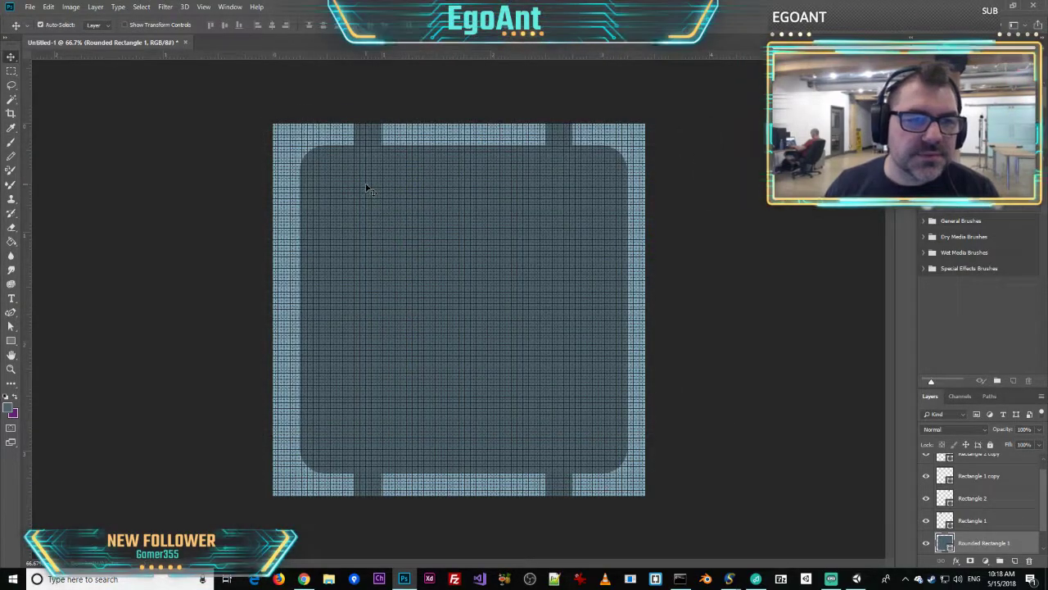
- Set the grid's gridline spacing to 64 pixels in the Guides, Grid & Slices preferences
click(49, 7)
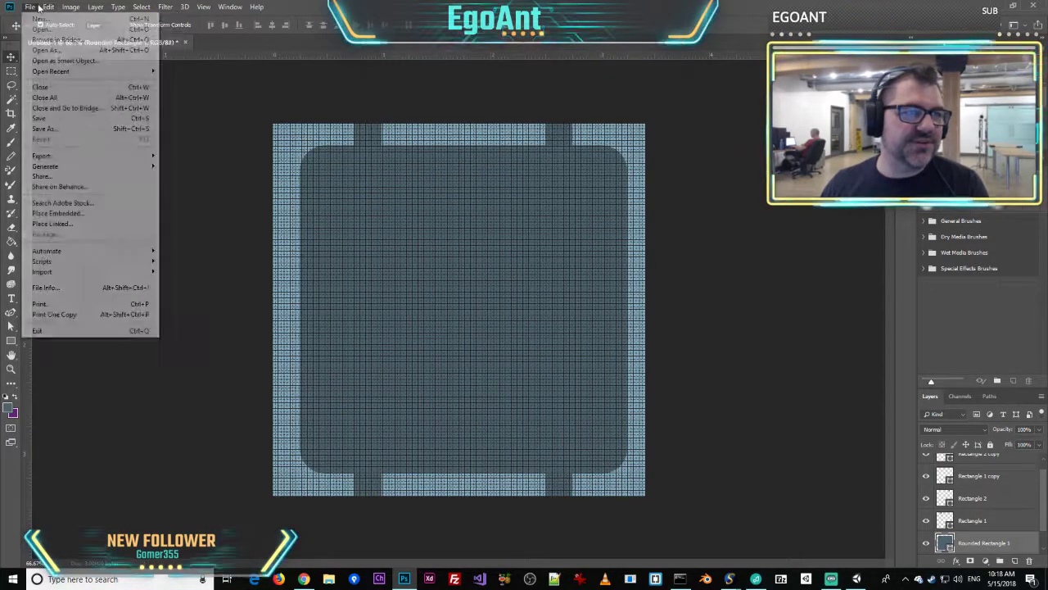
mouse_move(83, 445)
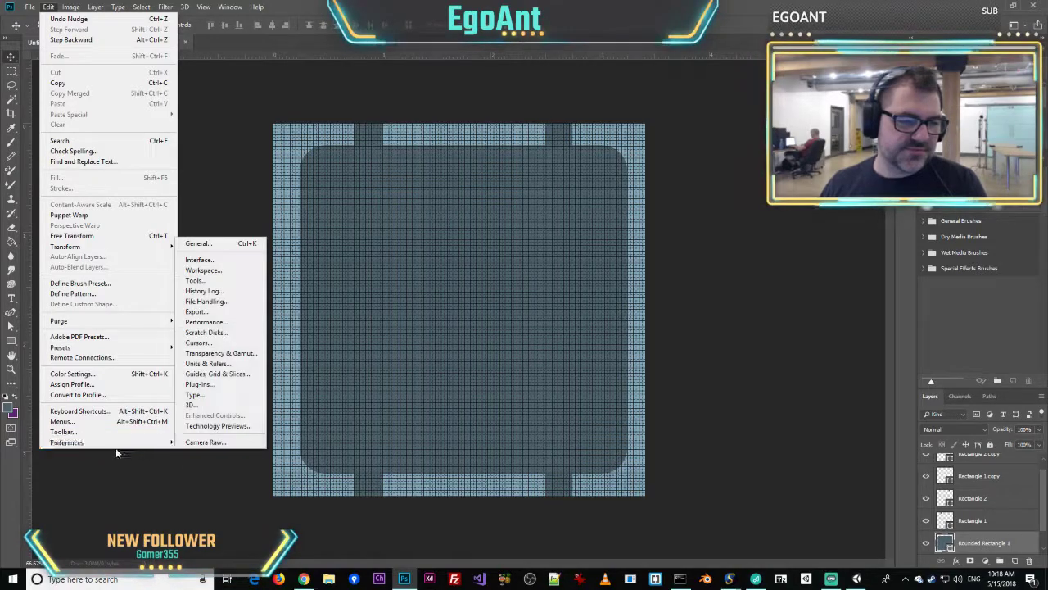
click(214, 373)
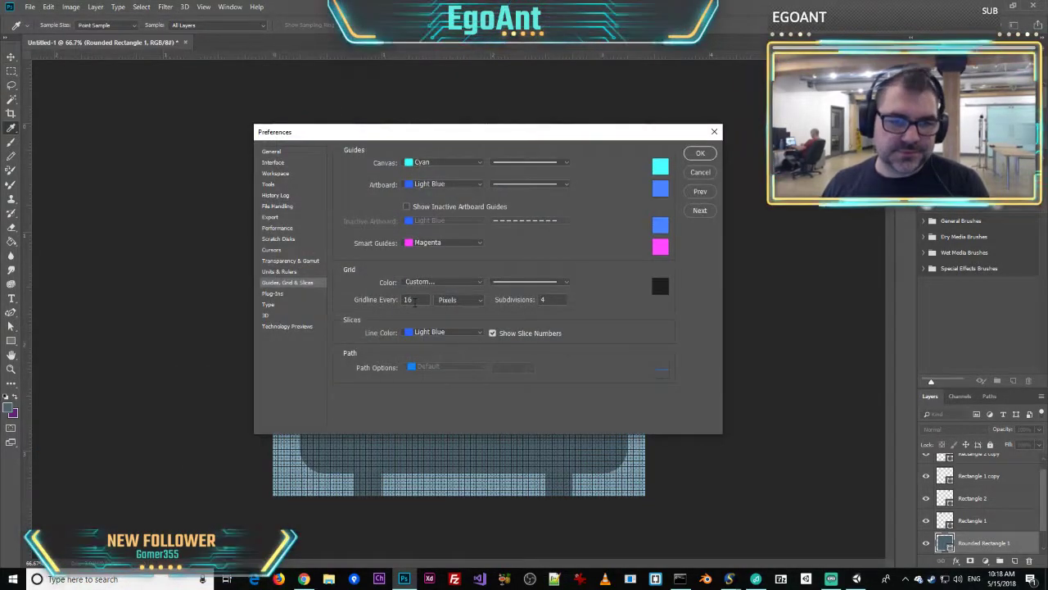
text(64)
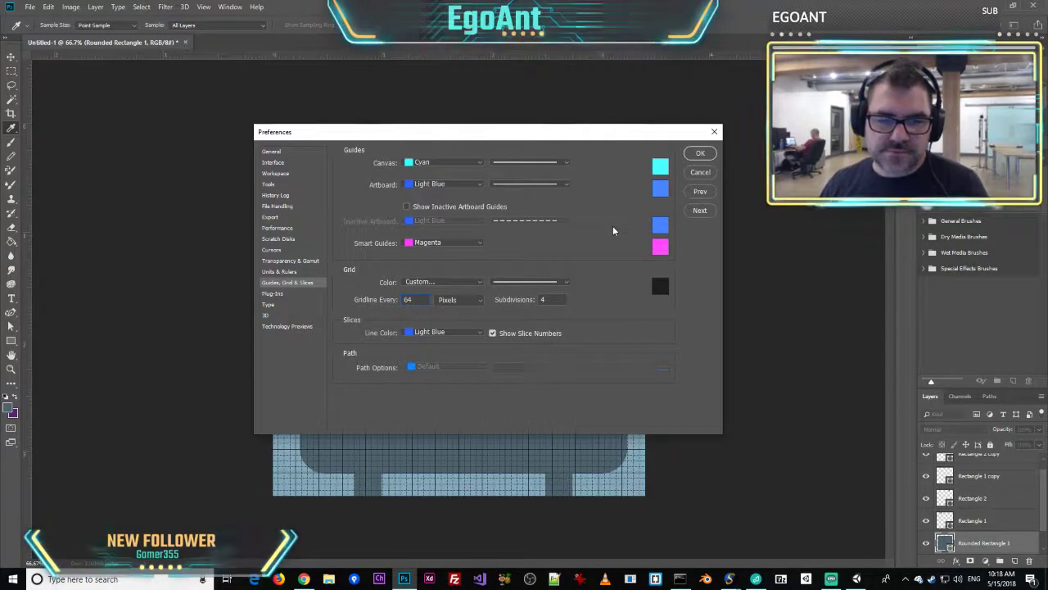
click(699, 154)
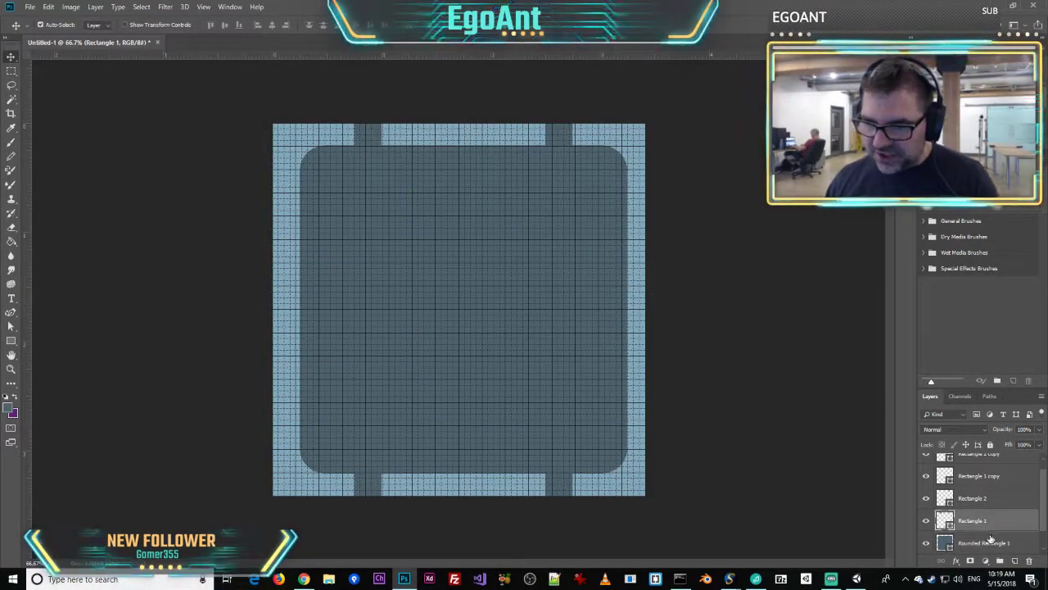
- Delete the rounded rectangle and all four small square layers, keeping only the background Layer 1
scroll(988, 524, up, 1)
shift+click(978, 466)
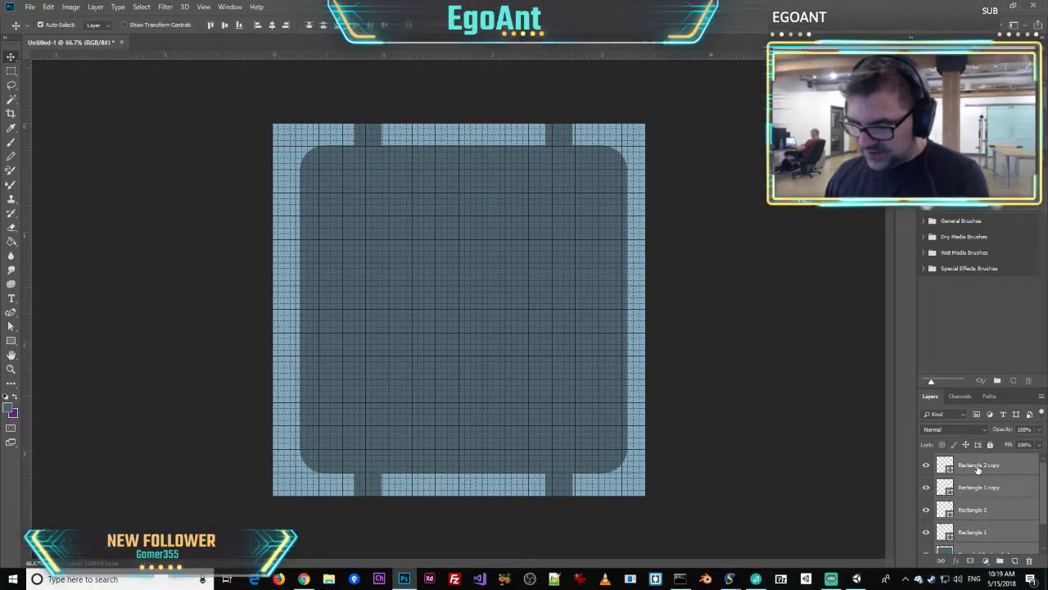
key(Delete)
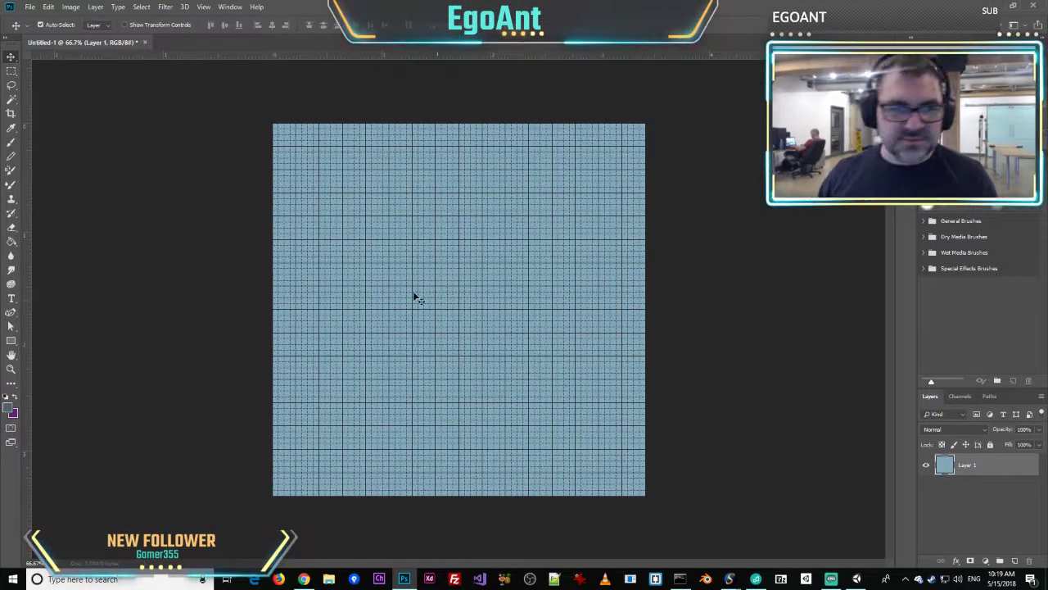
- Draw an 896 x 896 px rounded rectangle centred on the canvas, inset one 64 px grid cell from every edge
click(11, 341)
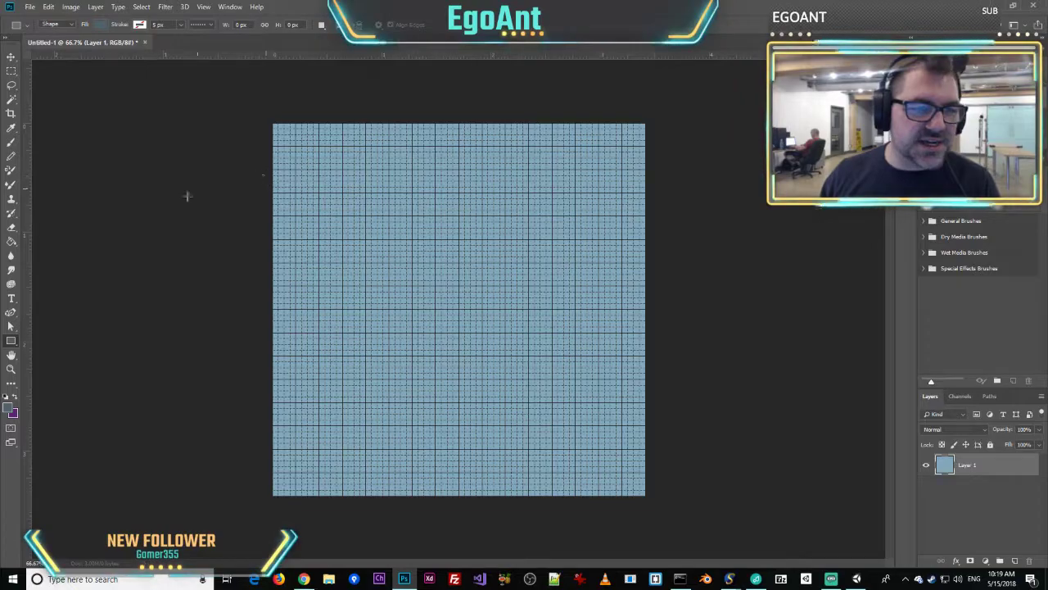
right_click(8, 348)
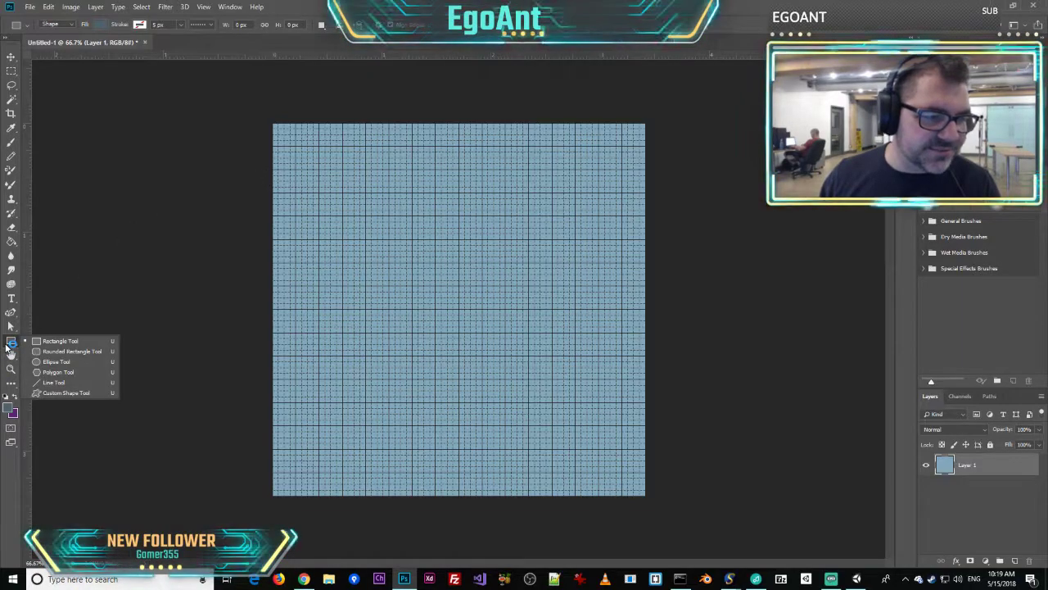
click(72, 352)
drag(295, 146, 620, 473)
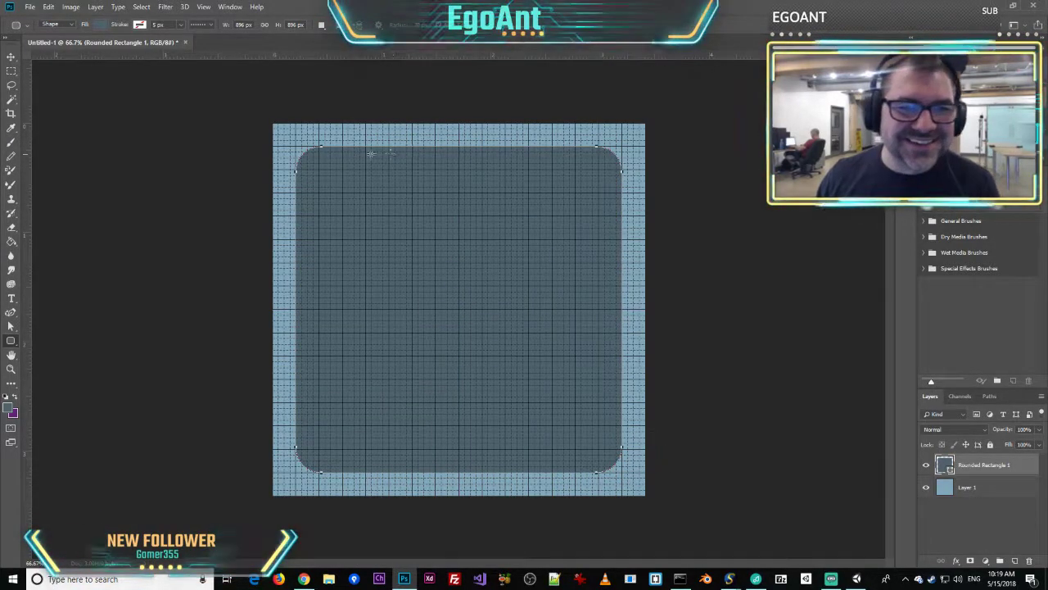
- Draw two 64 x 64 px squares along the canvas's upper edge, each three grid cells in from its corner
drag(11, 342, 49, 340)
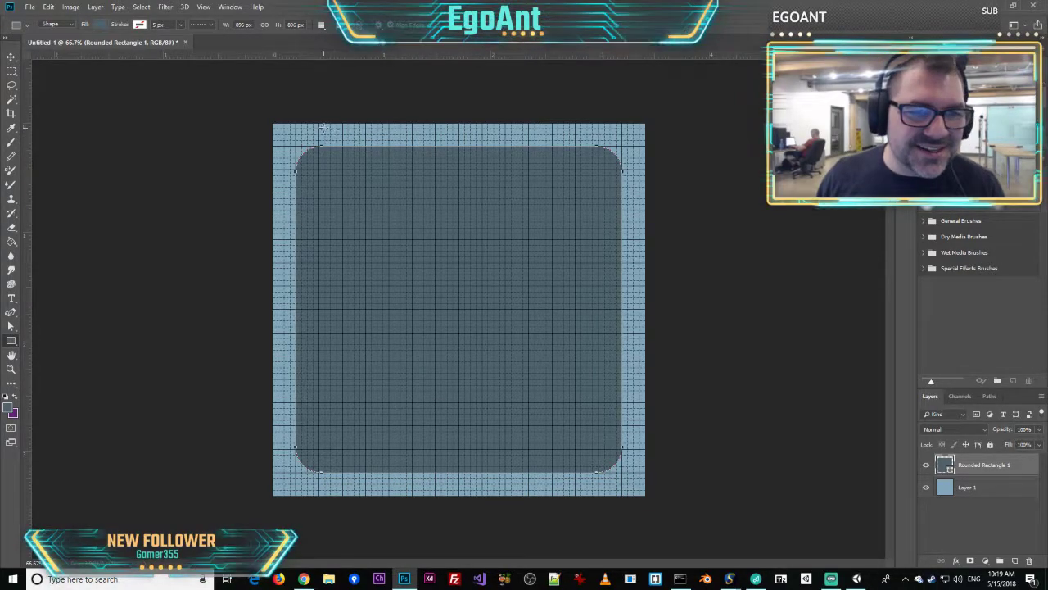
drag(342, 122, 365, 145)
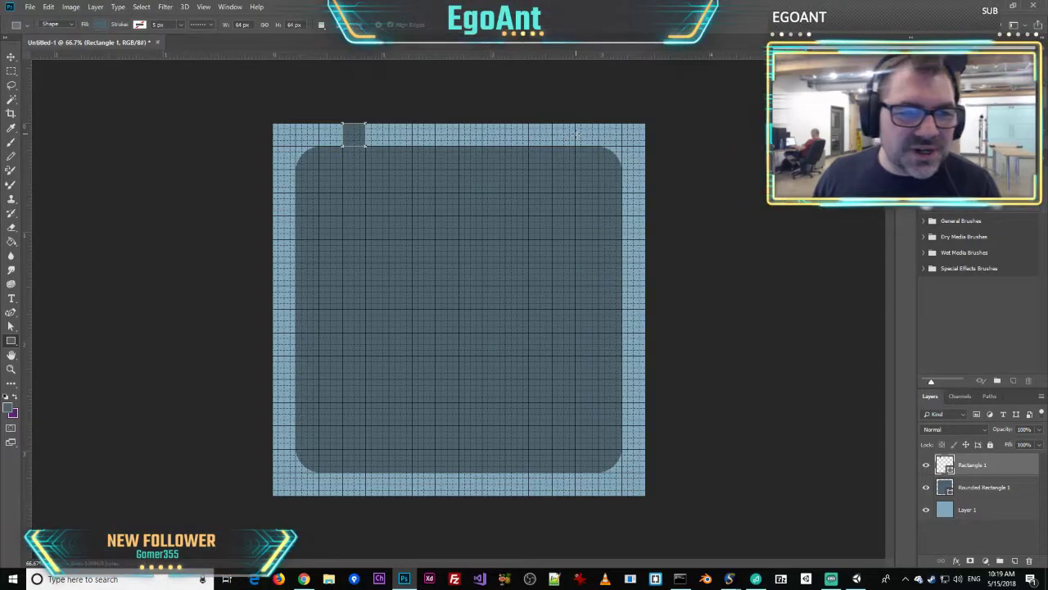
drag(551, 122, 575, 145)
- Draw four 64 x 64 px squares in the side margins, two per side, each three grid cells from its nearest corner
drag(621, 190, 645, 217)
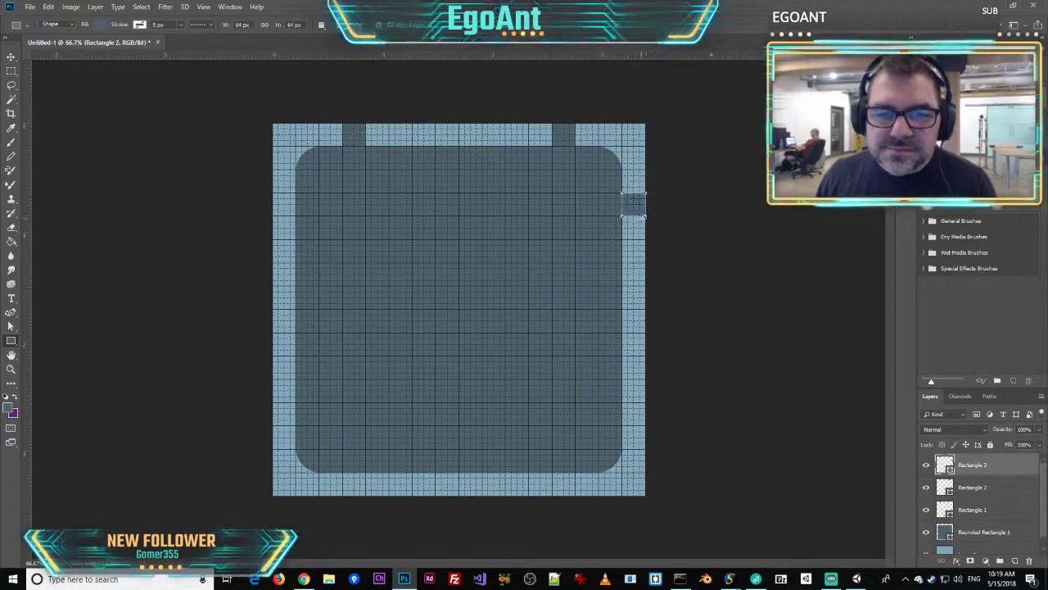
drag(622, 401, 645, 425)
drag(273, 402, 296, 424)
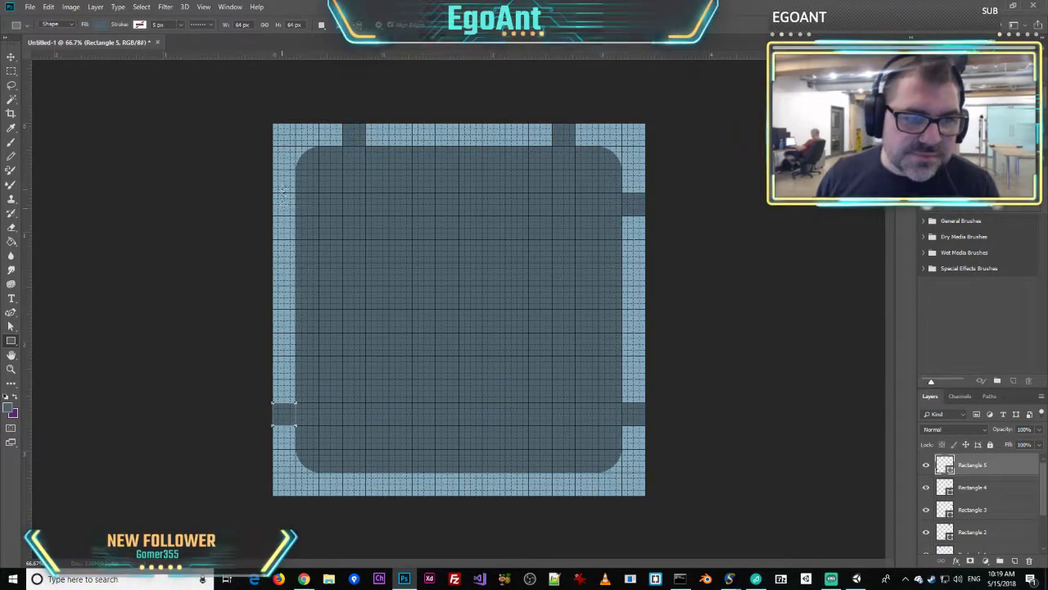
drag(273, 194, 296, 216)
key(ctrl+z)
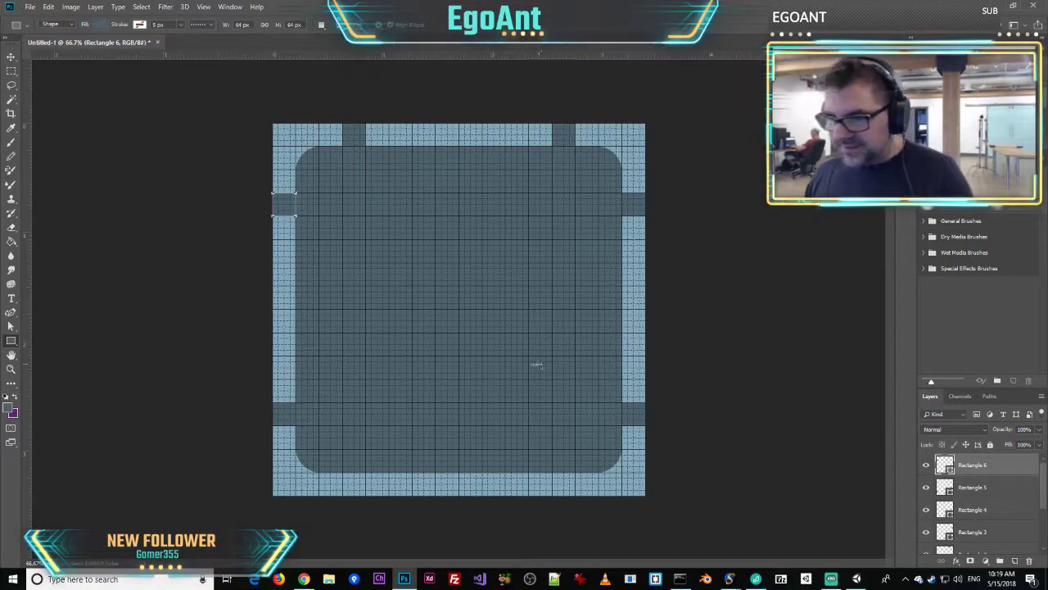
- Draw two 64 x 64 px squares along the canvas's lower edge, aligned beneath the upper ones, and deselect the layers
drag(342, 472, 365, 495)
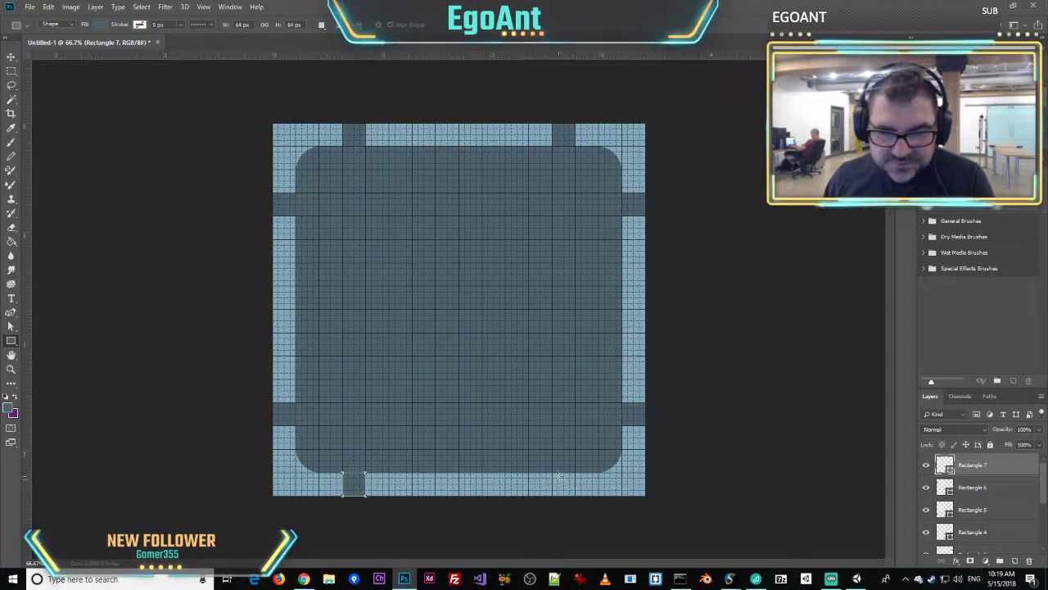
drag(553, 473, 575, 495)
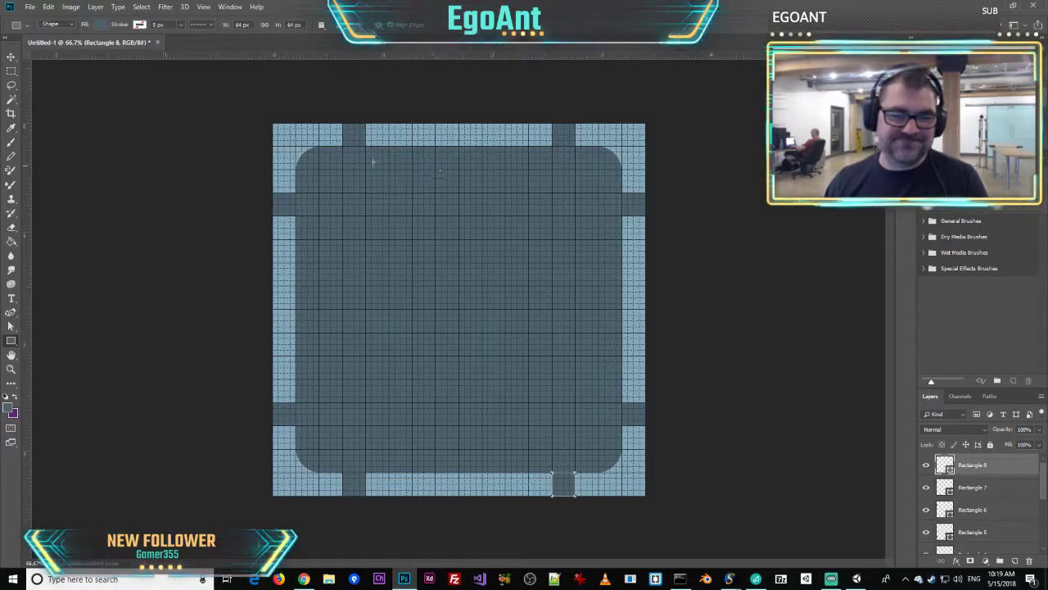
click(11, 57)
click(211, 336)
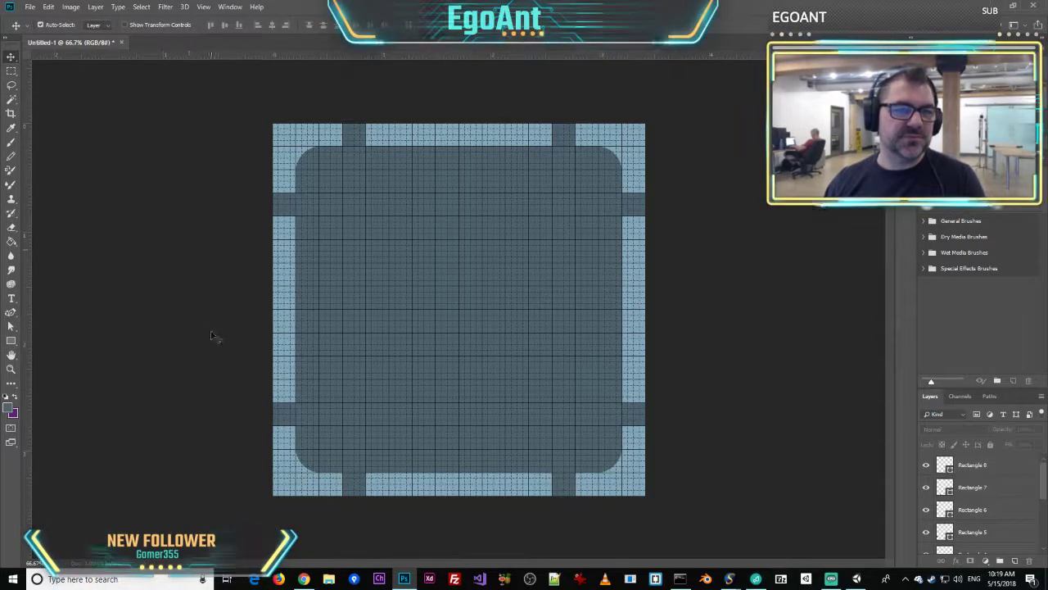
- Draw a 768 x 768 px rounded rectangle centred inside the large one, inset one grid cell on every side
click(11, 341)
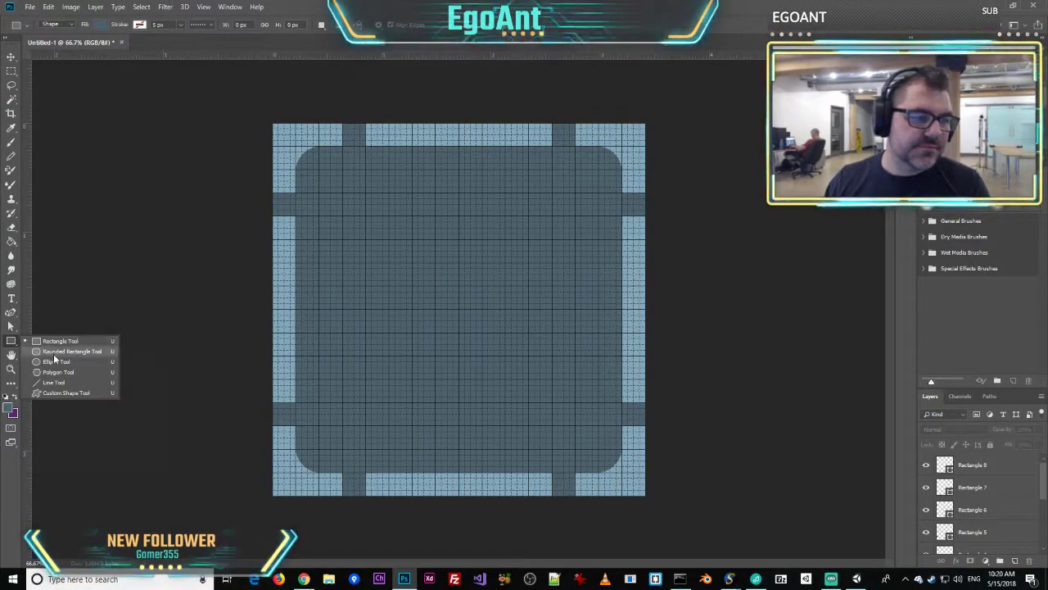
click(54, 351)
drag(321, 171, 599, 449)
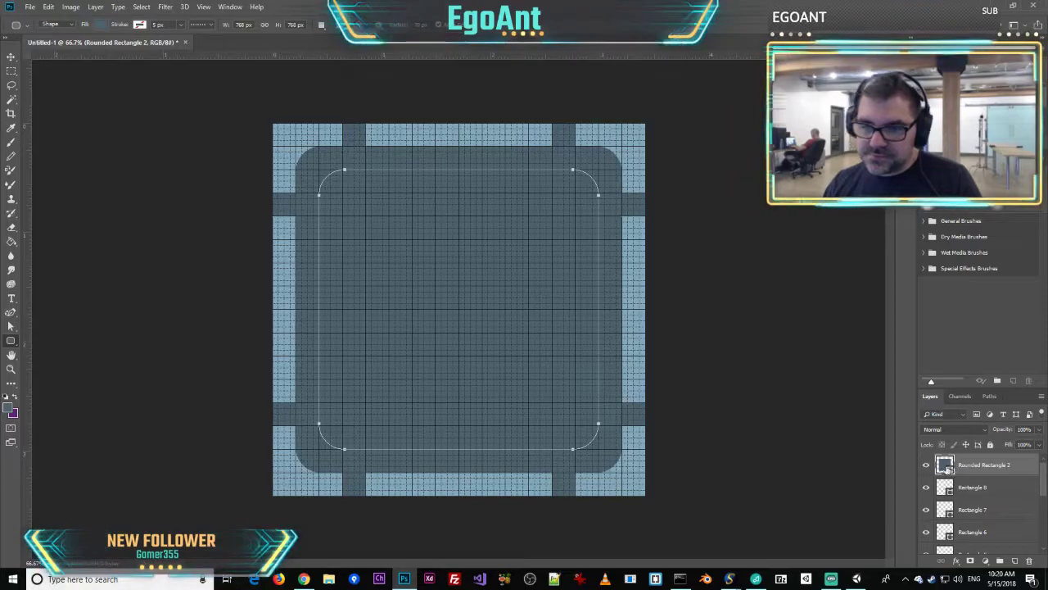
click(100, 24)
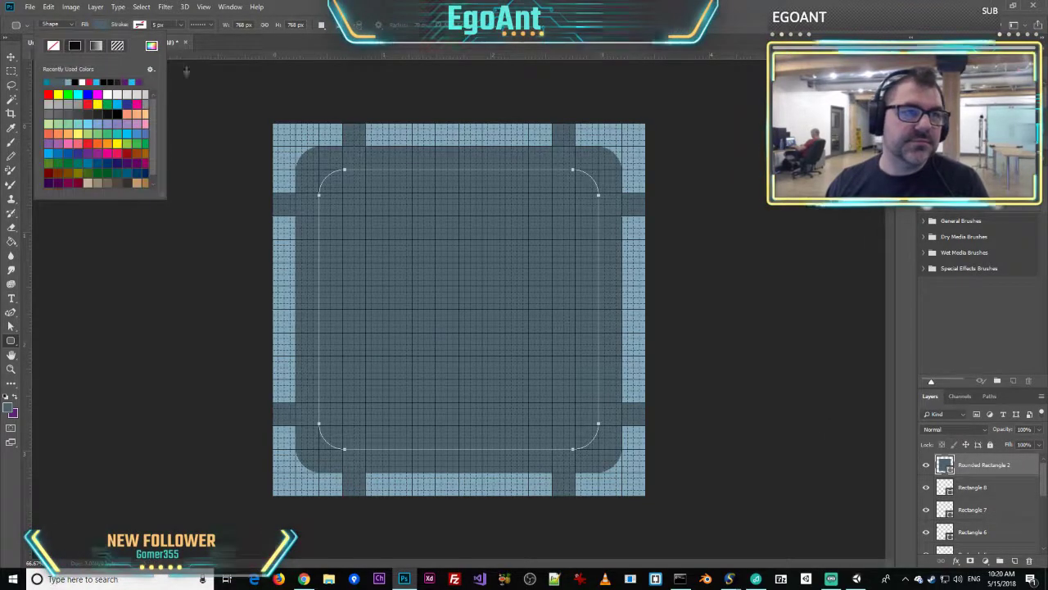
click(288, 154)
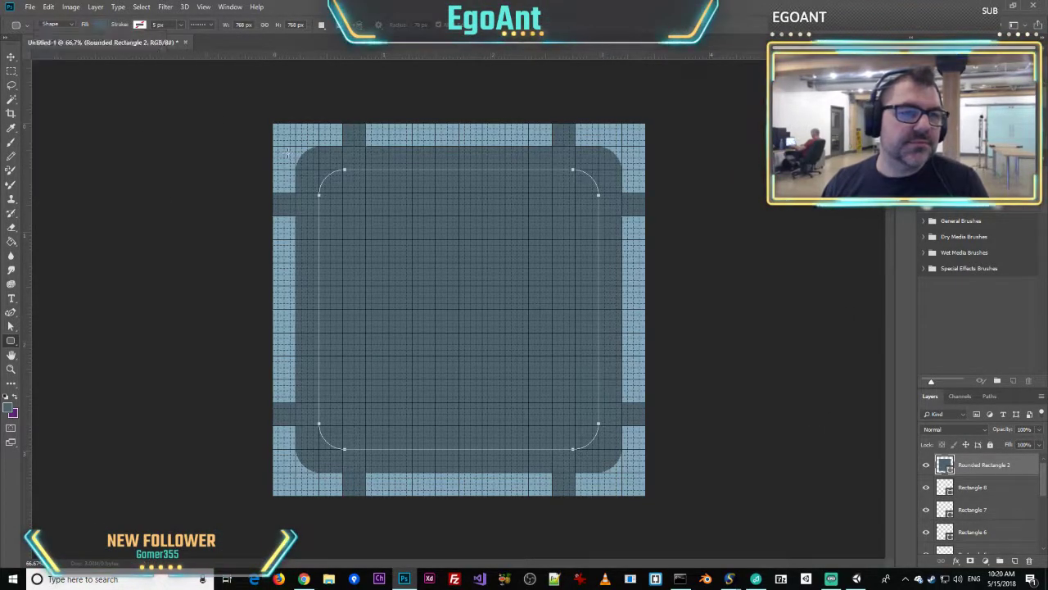
click(288, 154)
click(487, 252)
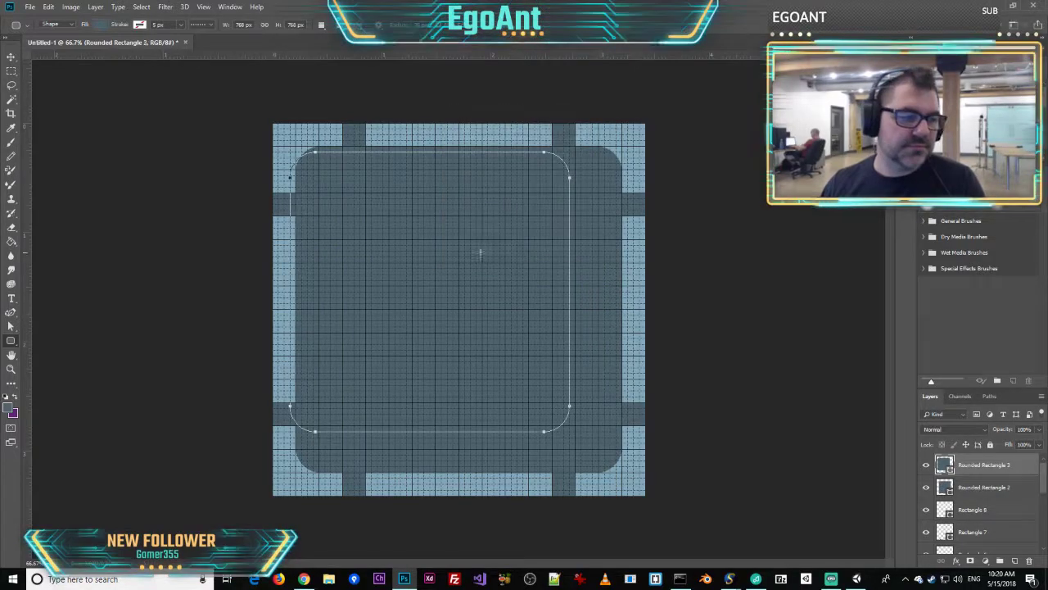
key(ctrl+z)
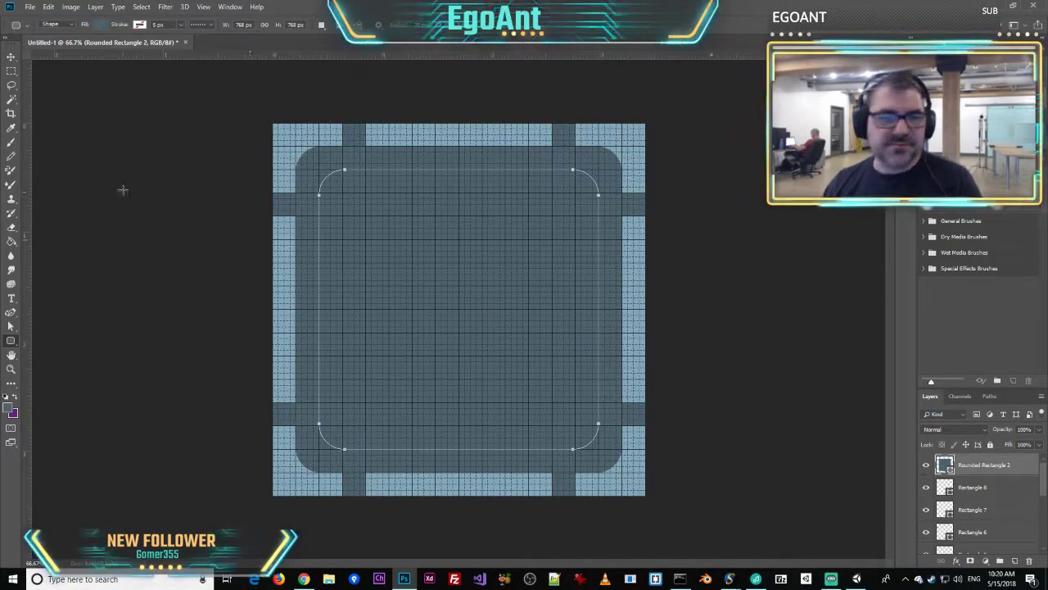
- Fill the inner 768 x 768 px rounded rectangle with the recently used light blue of the background and deselect it
key(i)
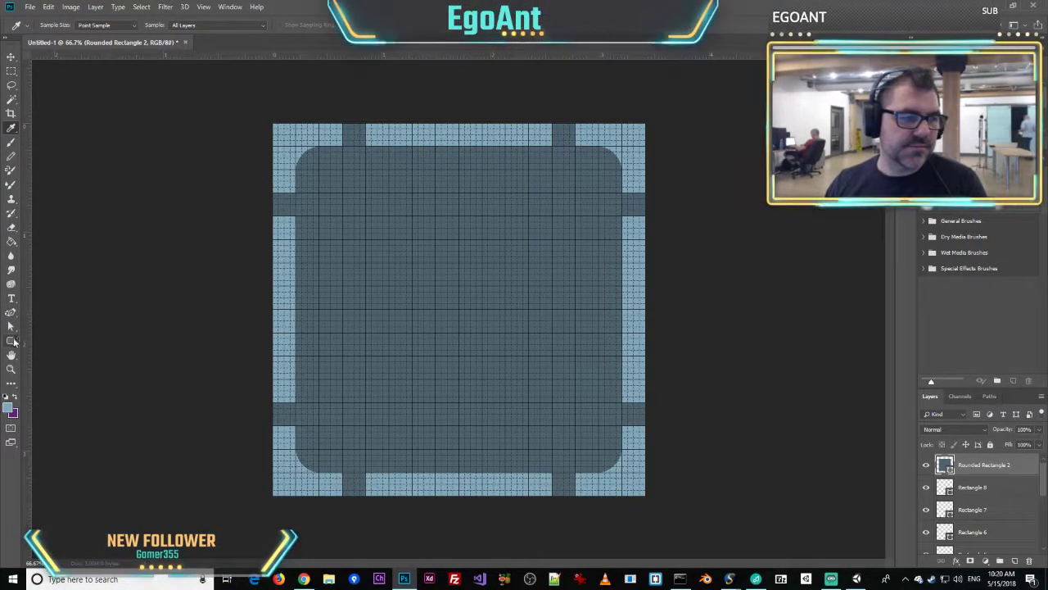
click(11, 341)
click(99, 24)
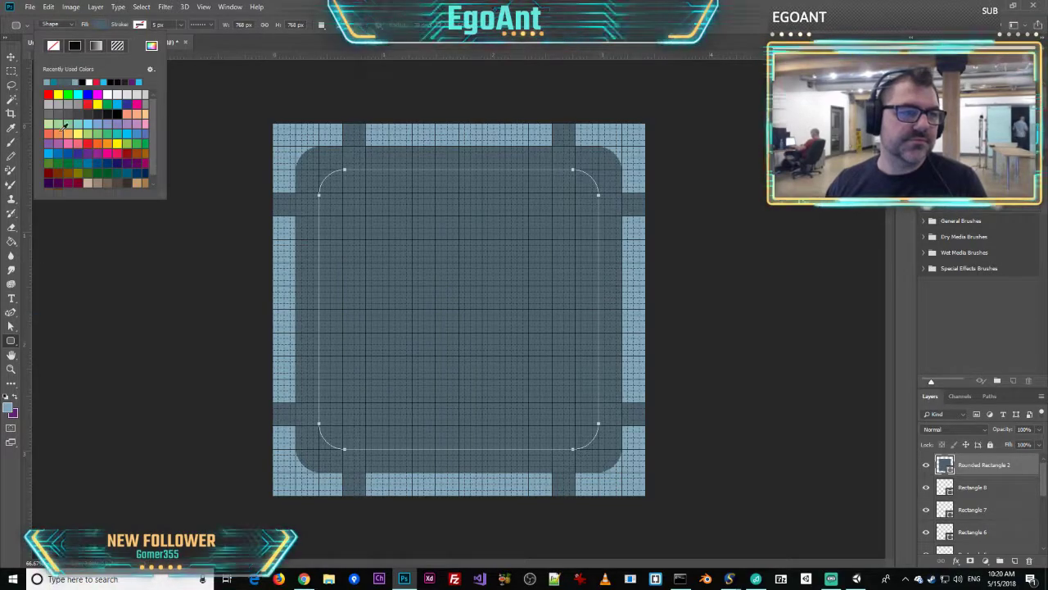
click(50, 82)
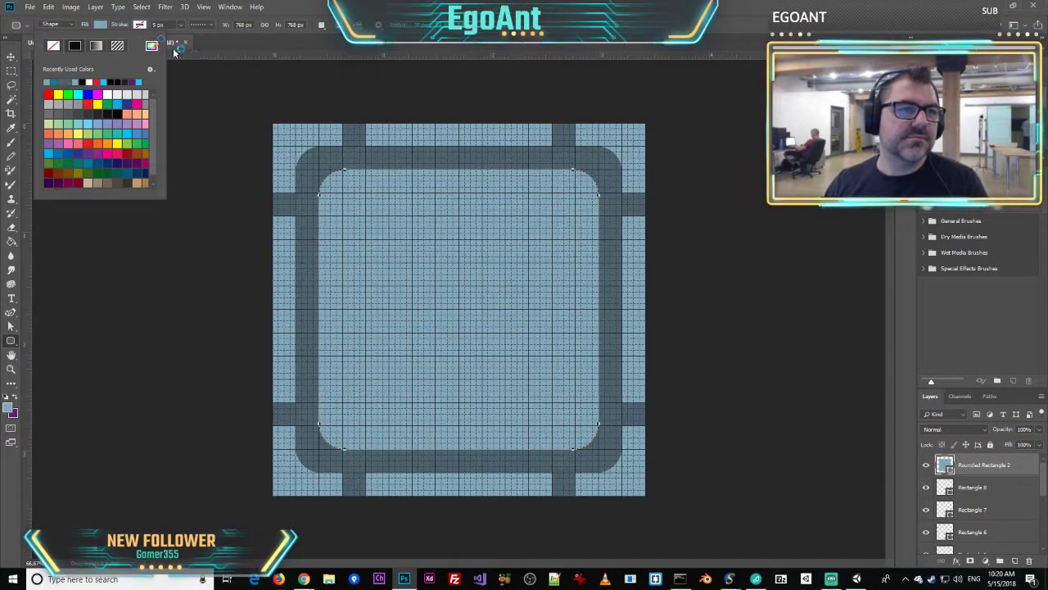
click(208, 67)
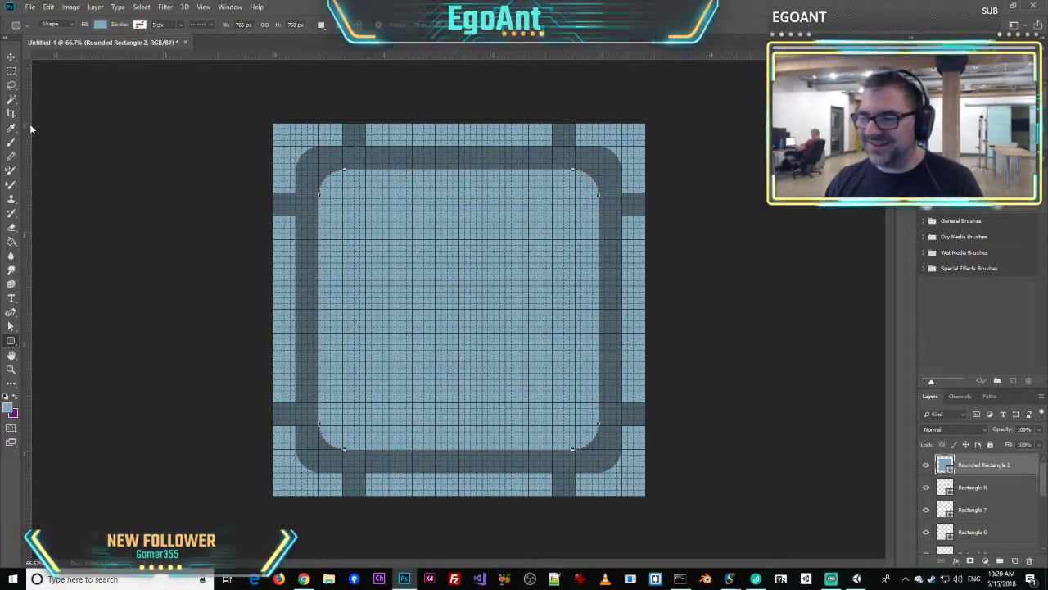
click(10, 56)
click(160, 157)
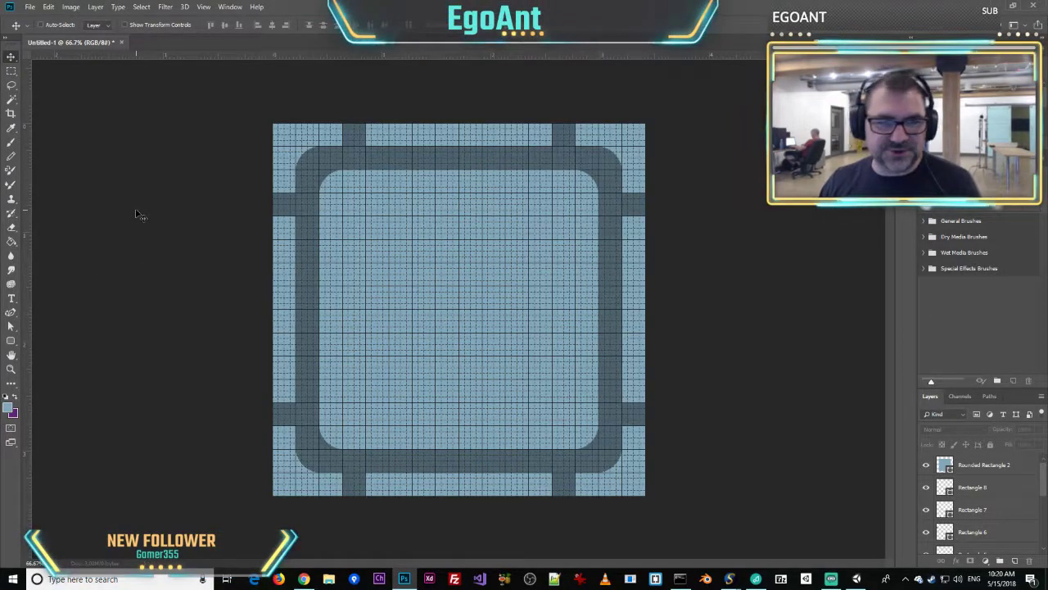
- Start a Save for Web export as PNG-24 and choose the Oculus Dice project's Assets/kovr/materials folder as its destination
key(ctrl+alt+shift+s)
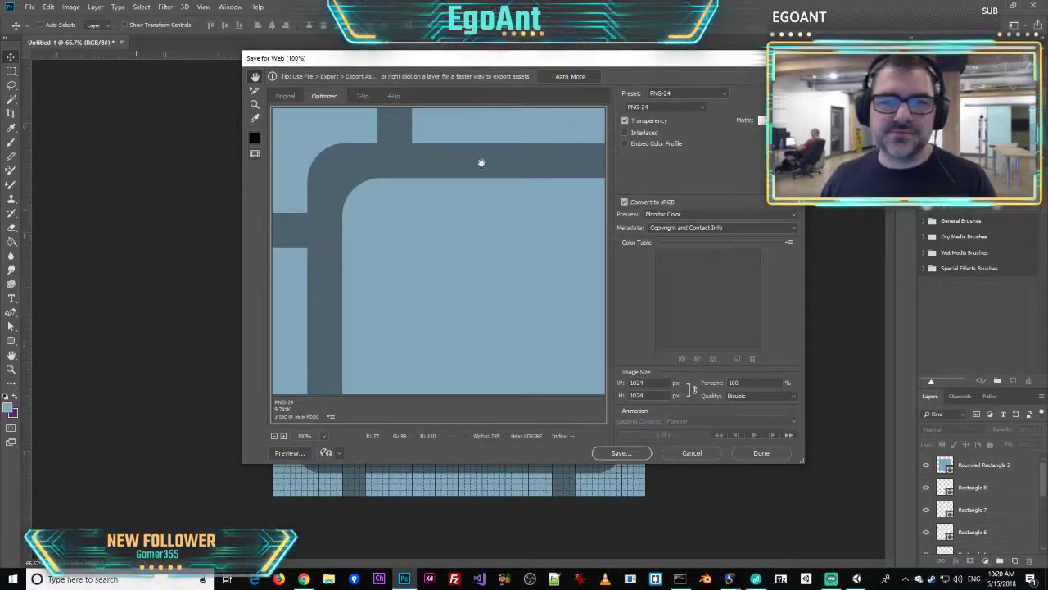
click(619, 453)
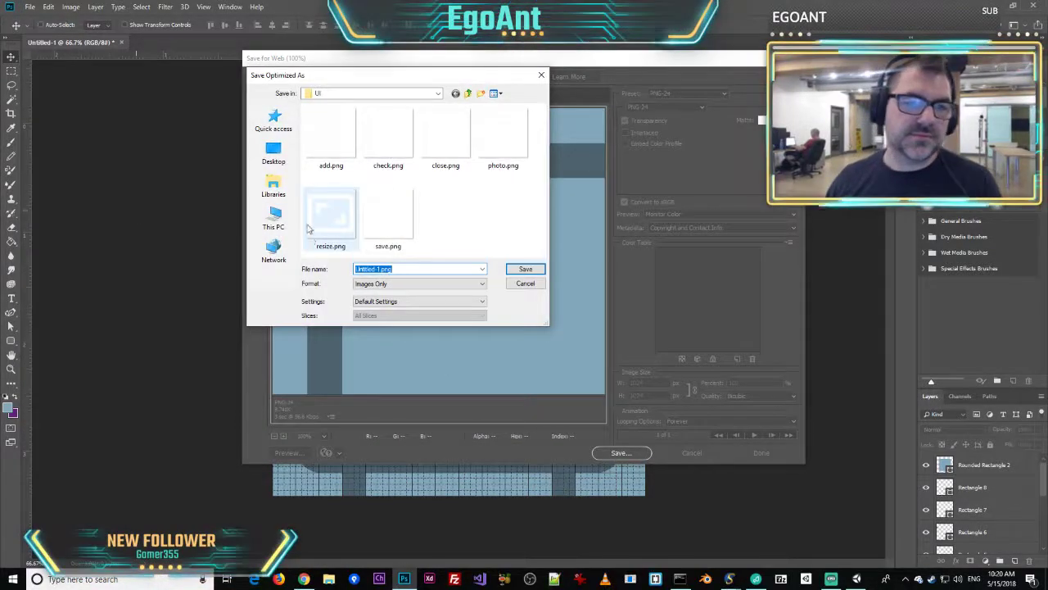
click(365, 93)
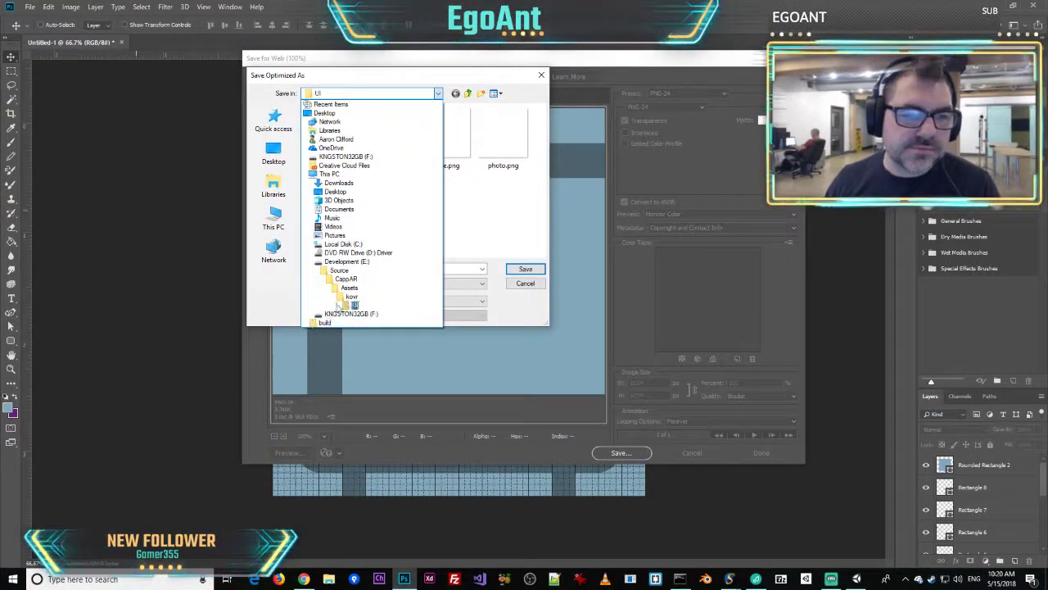
click(342, 272)
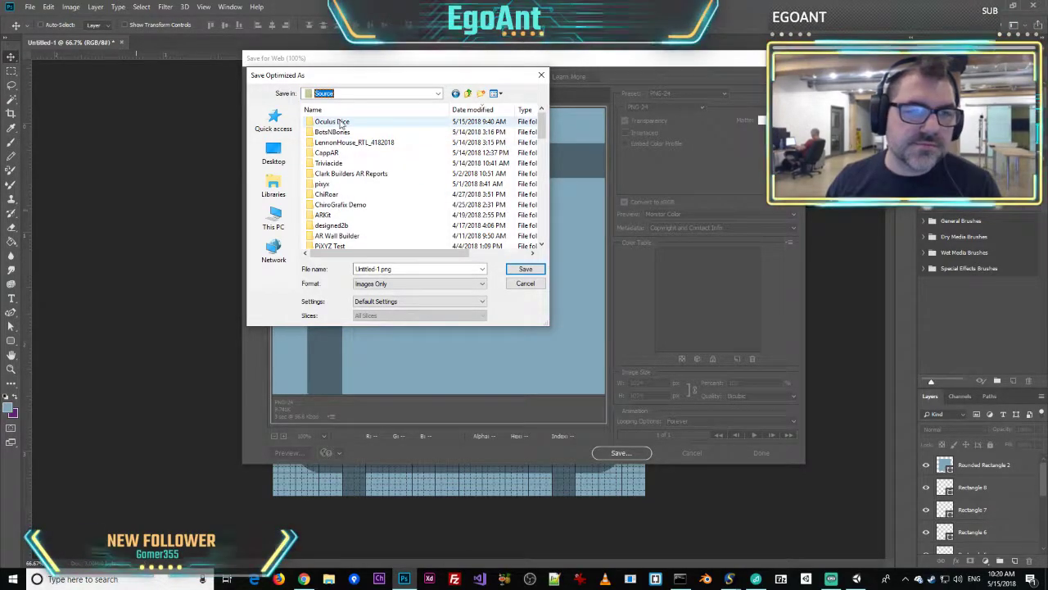
click(342, 123)
double_click(341, 123)
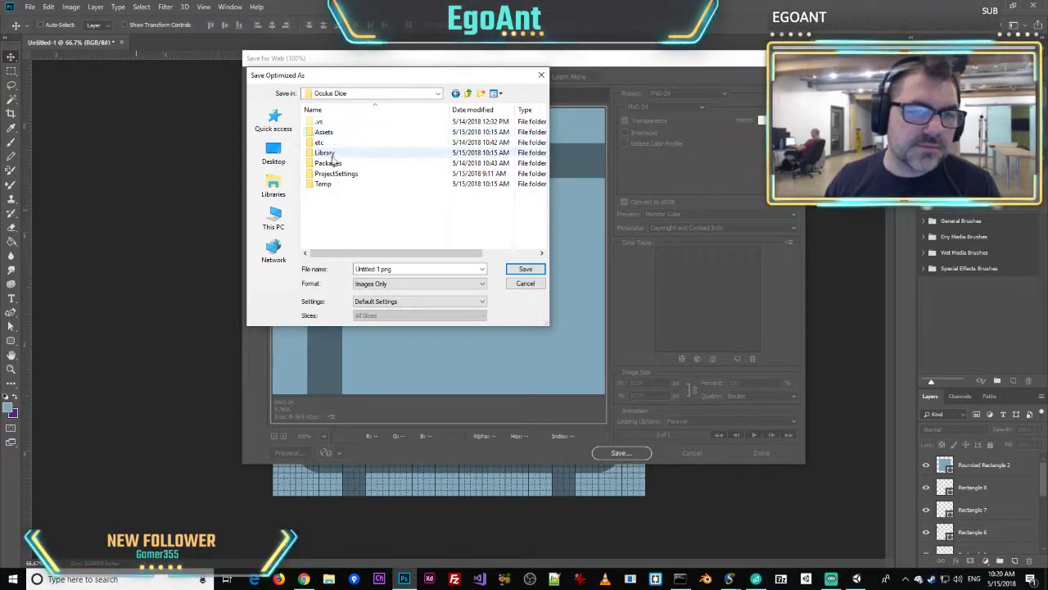
double_click(332, 132)
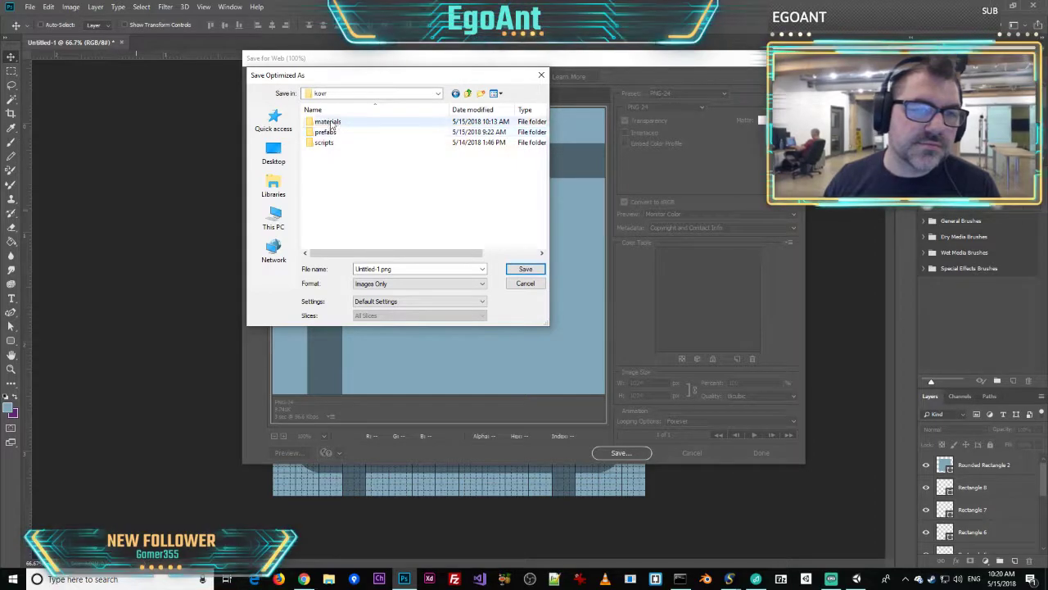
double_click(331, 122)
- Name the exported image basic-floor.png and save it
double_click(373, 269)
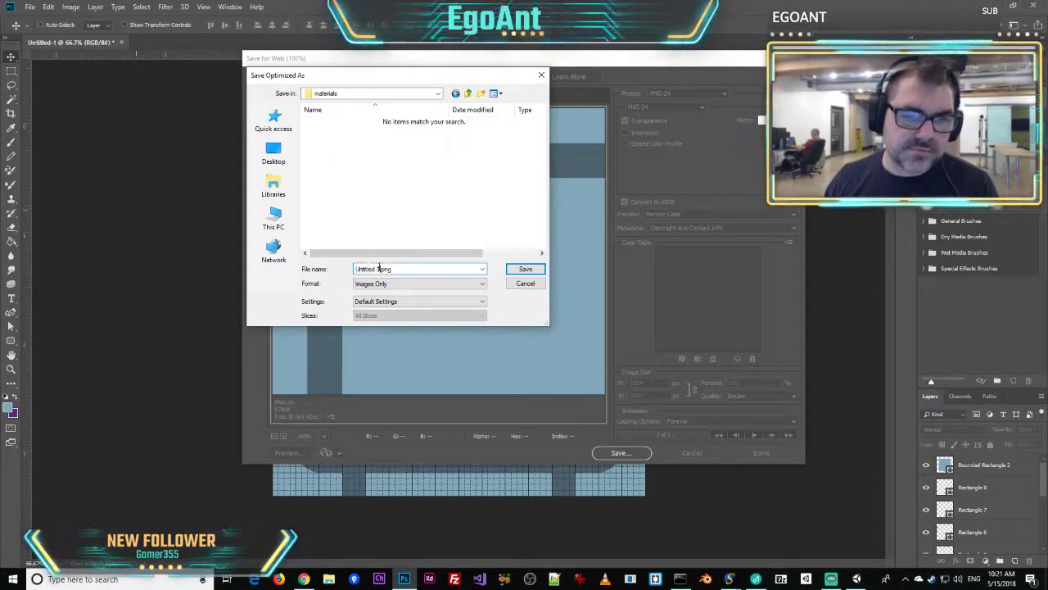
drag(379, 268, 161, 279)
text(bas)
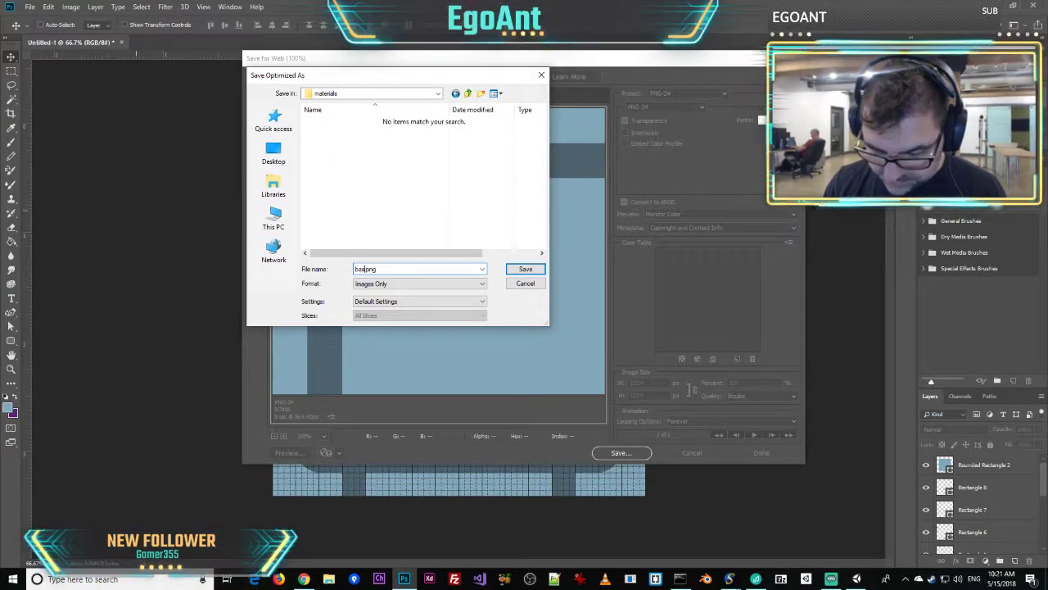
text(ic-)
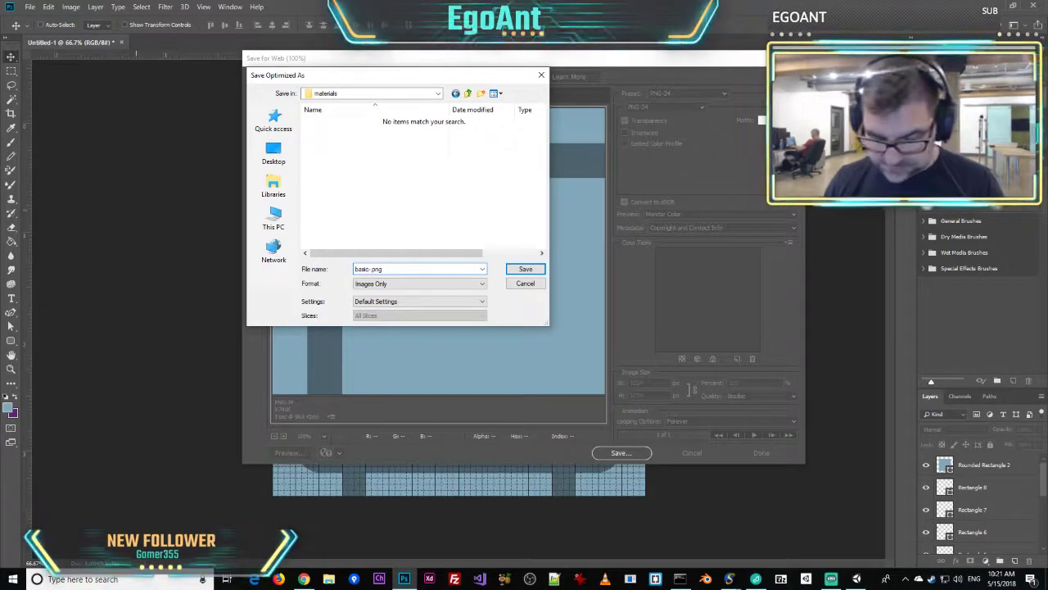
text(floor)
key(Return)
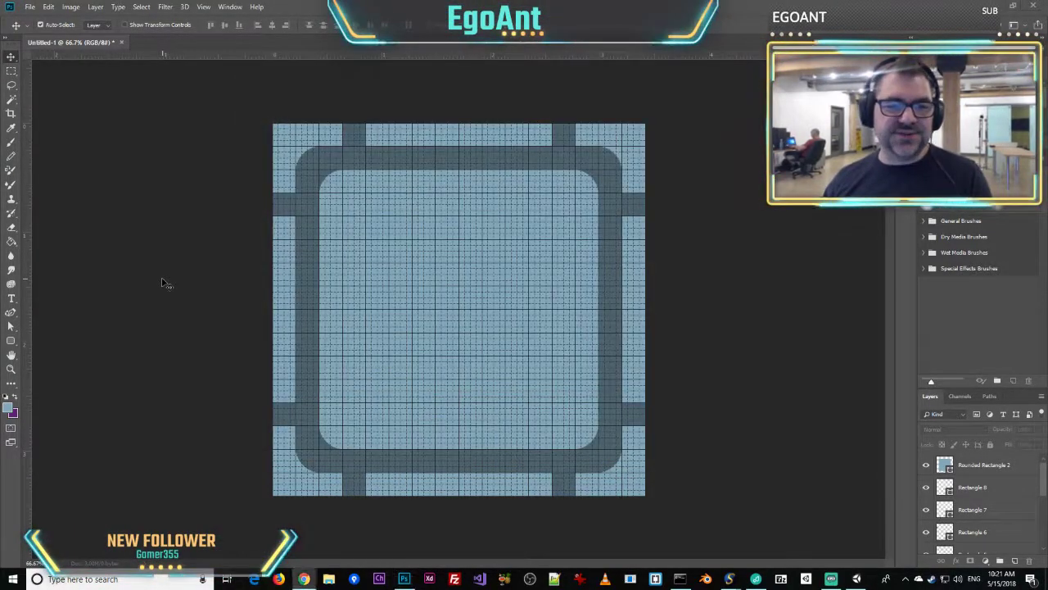
- Switch to Unity and create a new material named basic-floor in the kovr materials folder
key(alt+Tab)
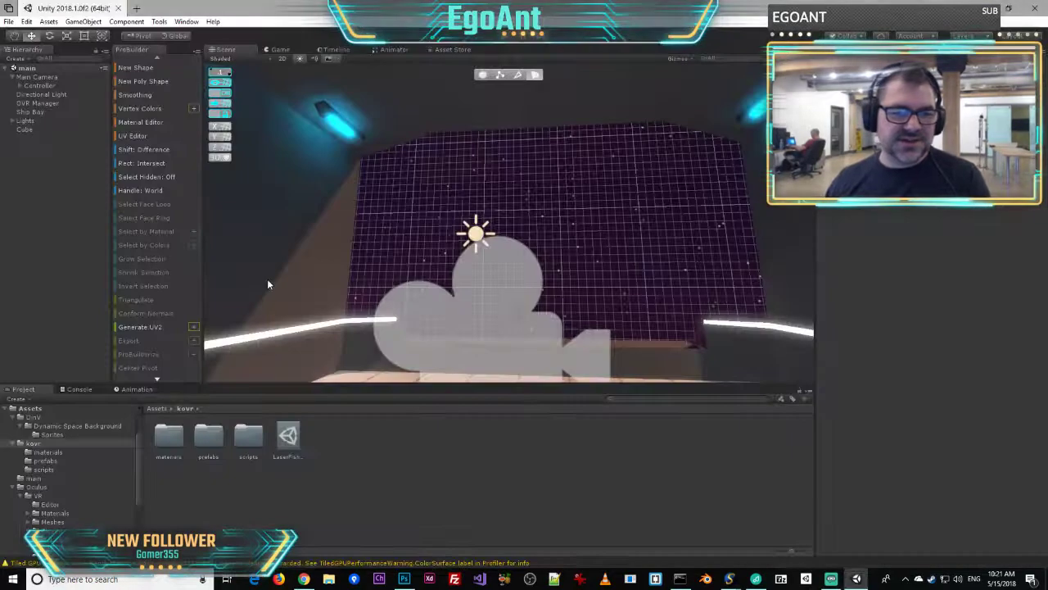
double_click(177, 443)
right_click(288, 512)
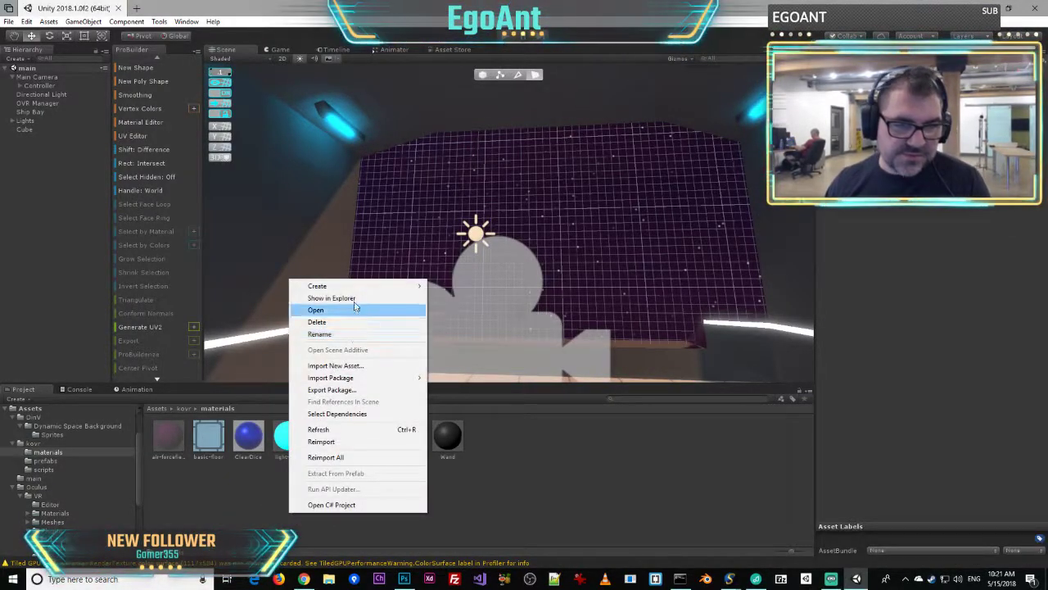
mouse_move(327, 286)
mouse_move(491, 222)
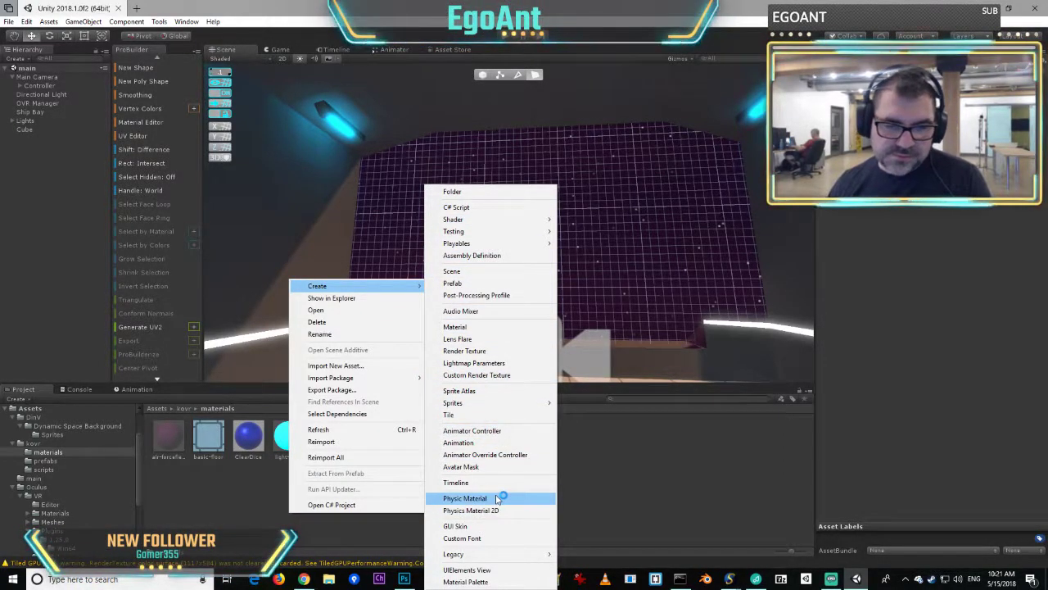
click(483, 327)
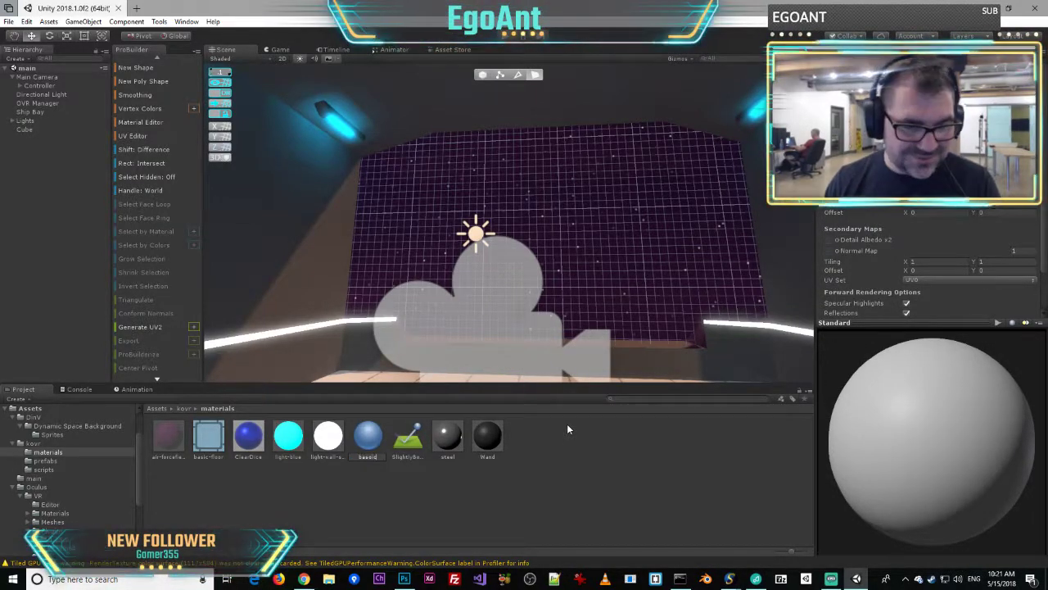
text(basi)
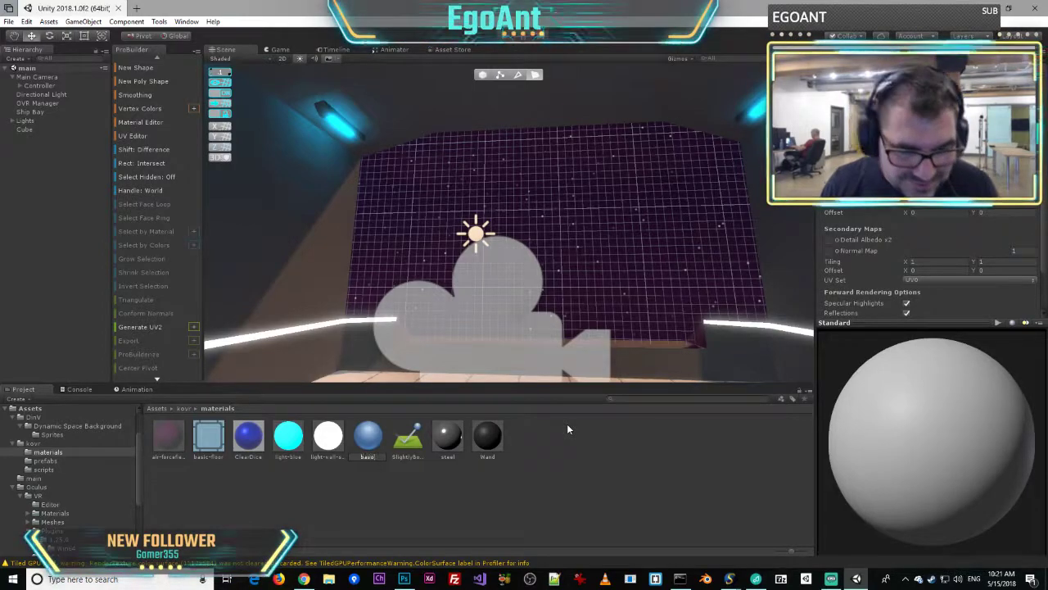
text(c-floo)
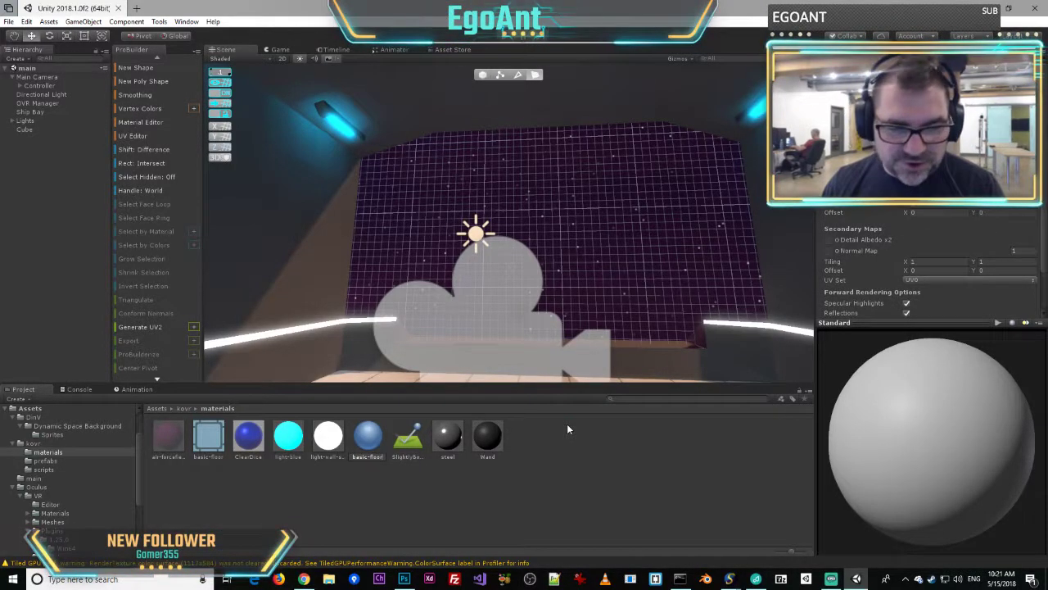
key(Return)
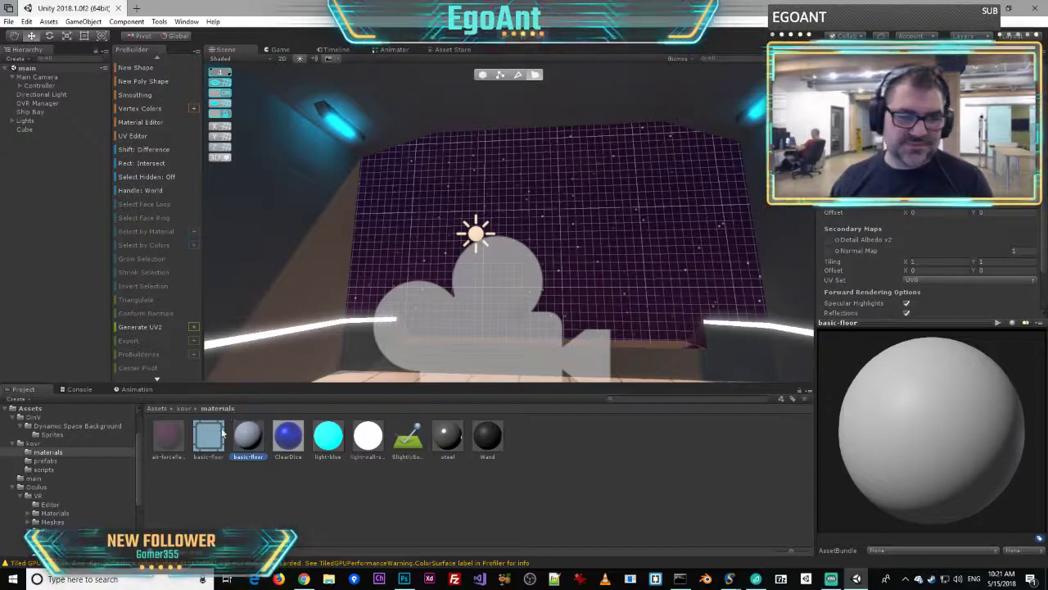
- Assign the basic-floor texture as the basic-floor material's albedo map and deselect the material
drag(208, 436, 830, 109)
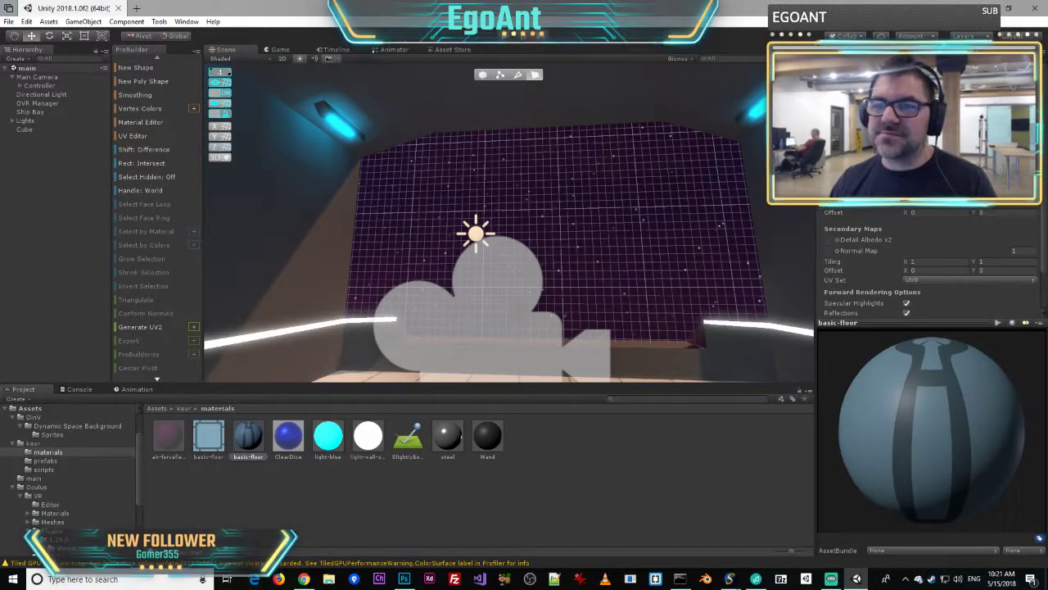
right_drag(712, 263, 599, 400)
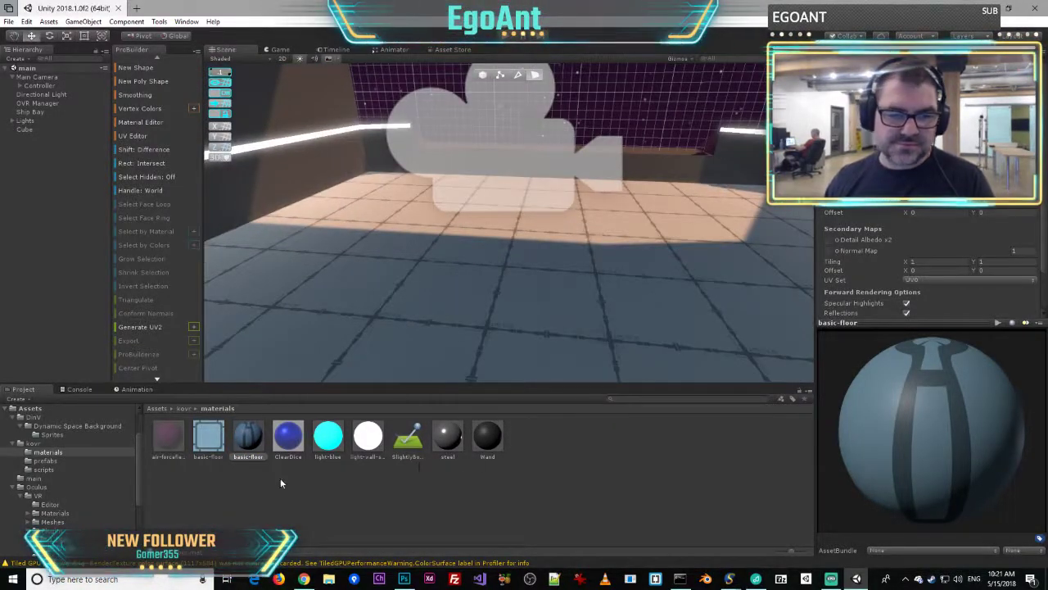
click(426, 479)
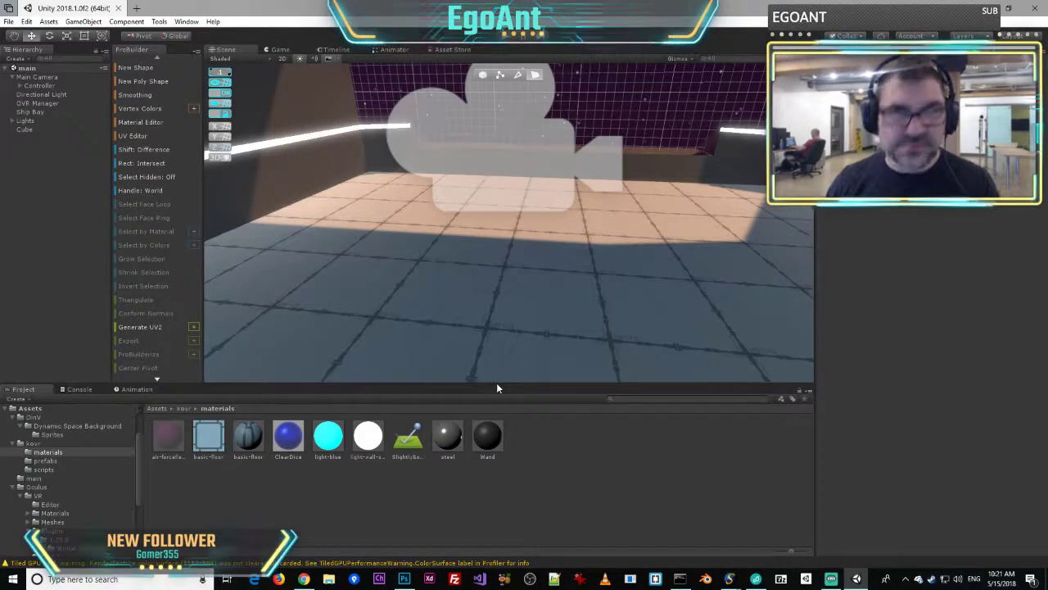
- Add the basic-floor material to the sixth slot of ProBuilder's material palette and close the Material Editor
click(158, 21)
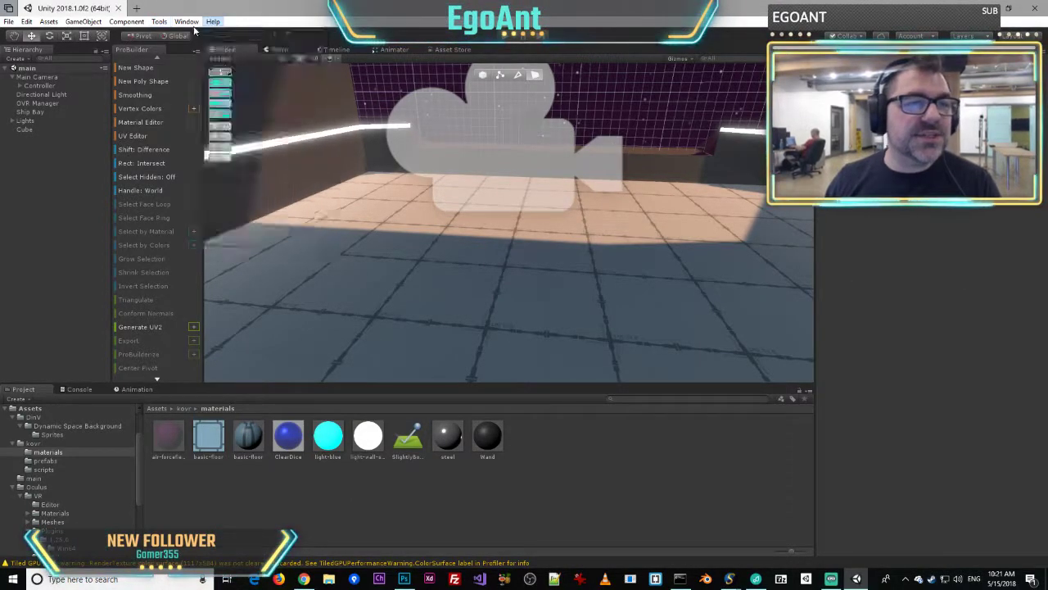
mouse_move(196, 33)
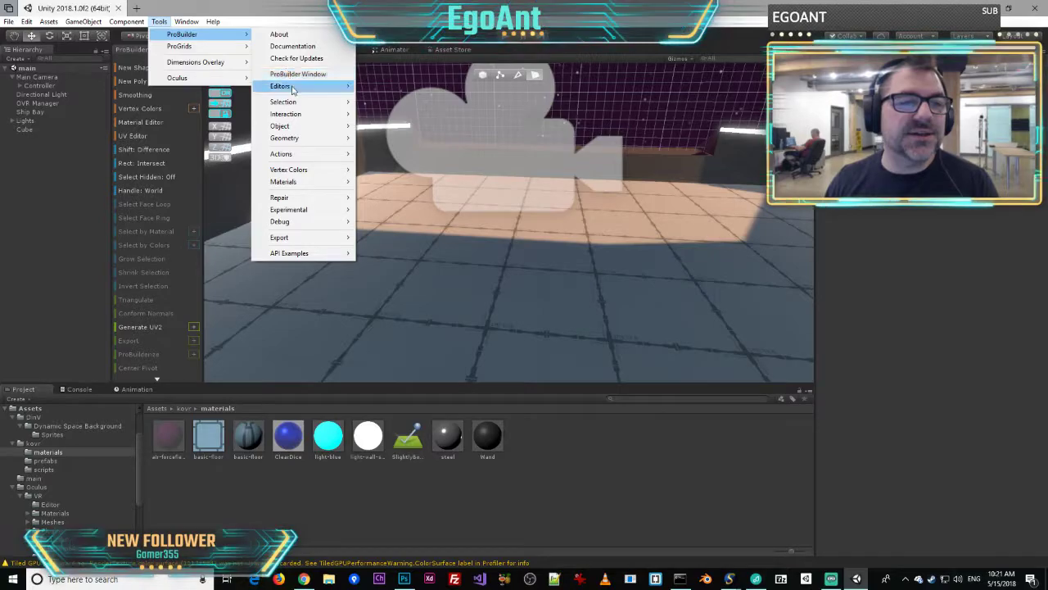
mouse_move(283, 86)
click(403, 110)
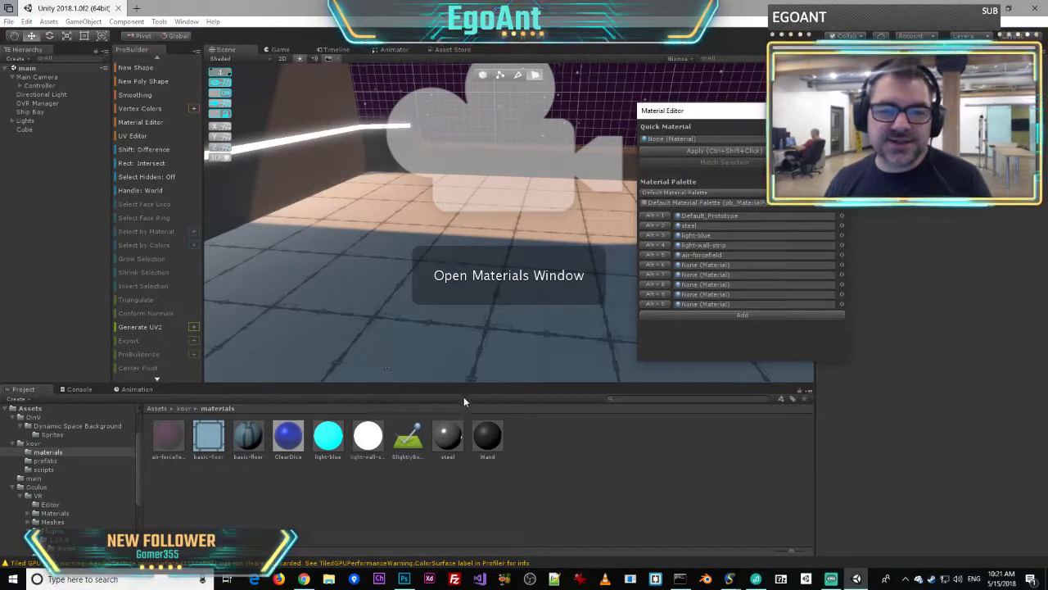
drag(256, 448, 724, 270)
click(836, 110)
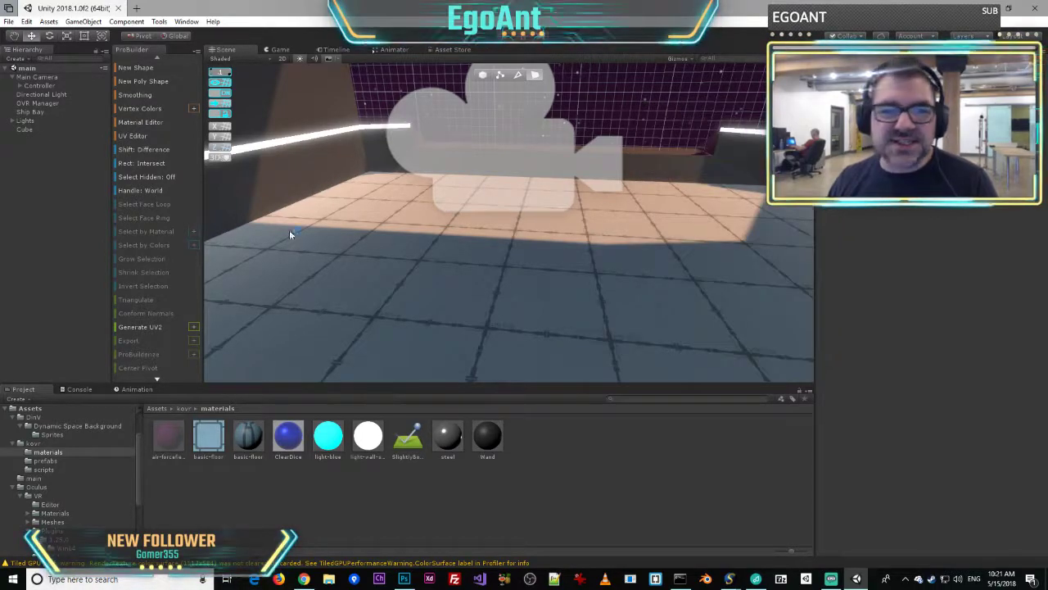
- Apply the basic-floor material to the Ship Bay's floor face, deselect it and inspect the tiling across the room
click(322, 256)
click(487, 276)
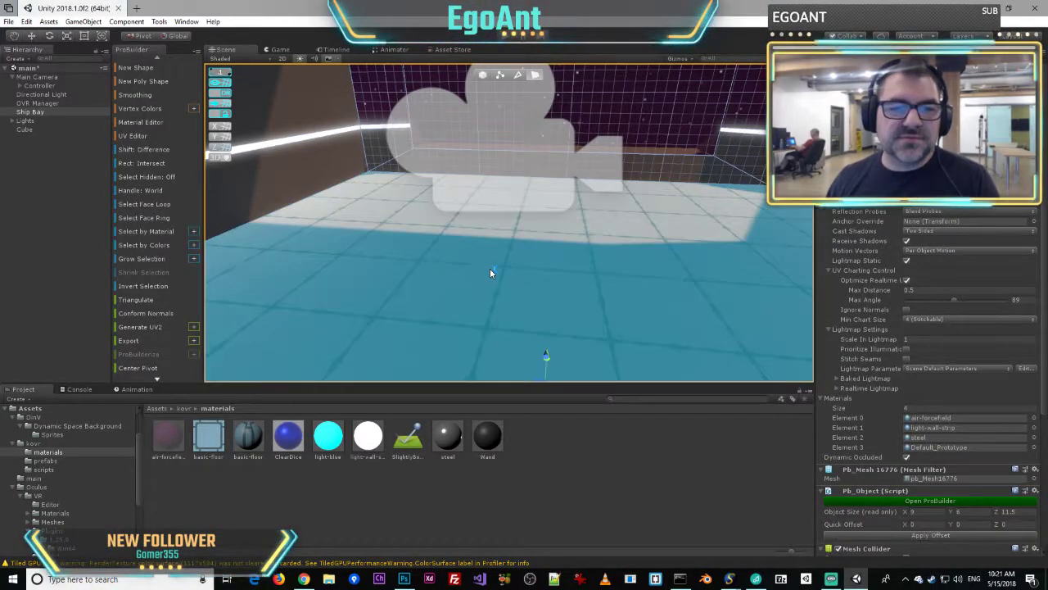
key(alt+6)
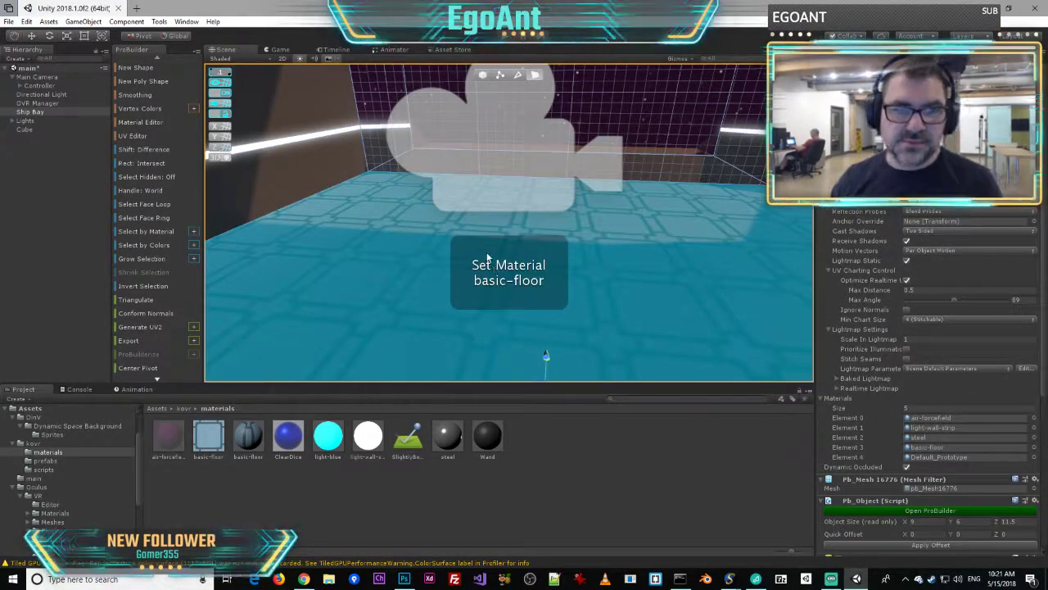
right_drag(502, 256, 138, 236)
key(s)
key(s)
click(478, 248)
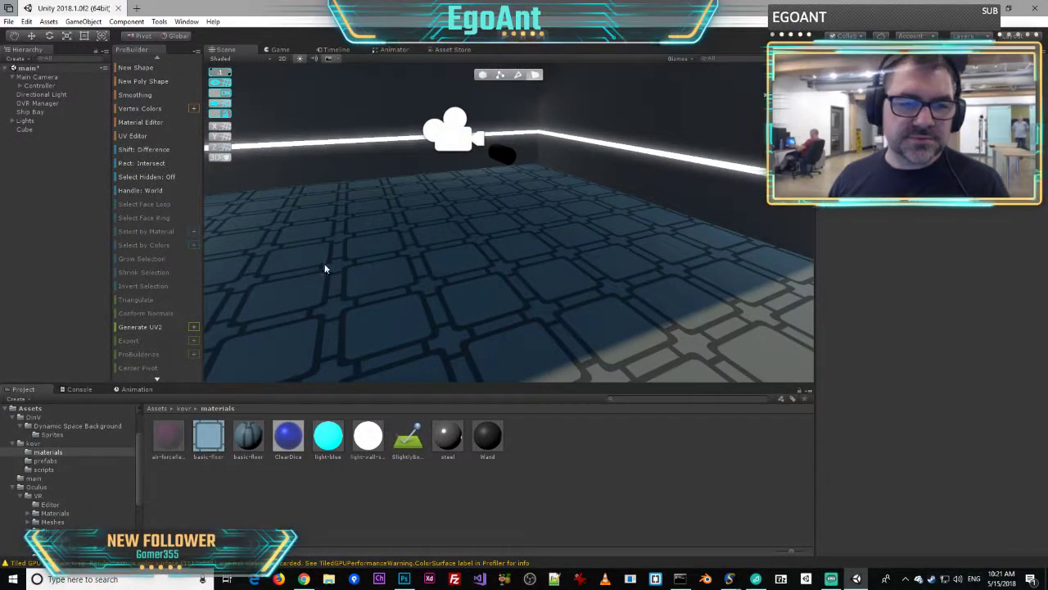
right_drag(325, 262, 759, 173)
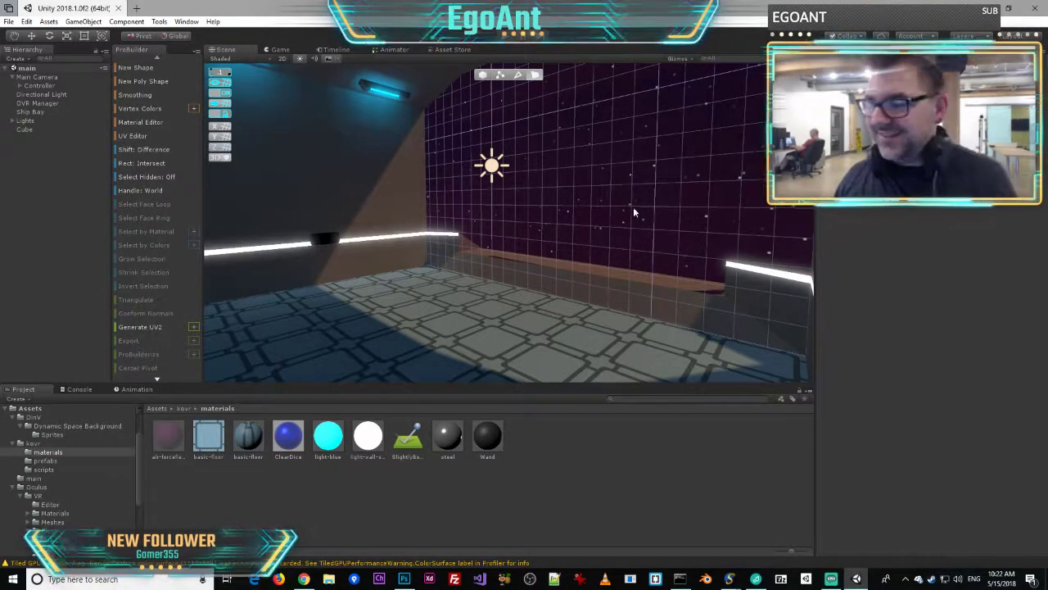
- Rename the Cube object that forms the front of the ship to Ship Front
right_drag(511, 264, 585, 300)
key(d)
key(w)
key(s)
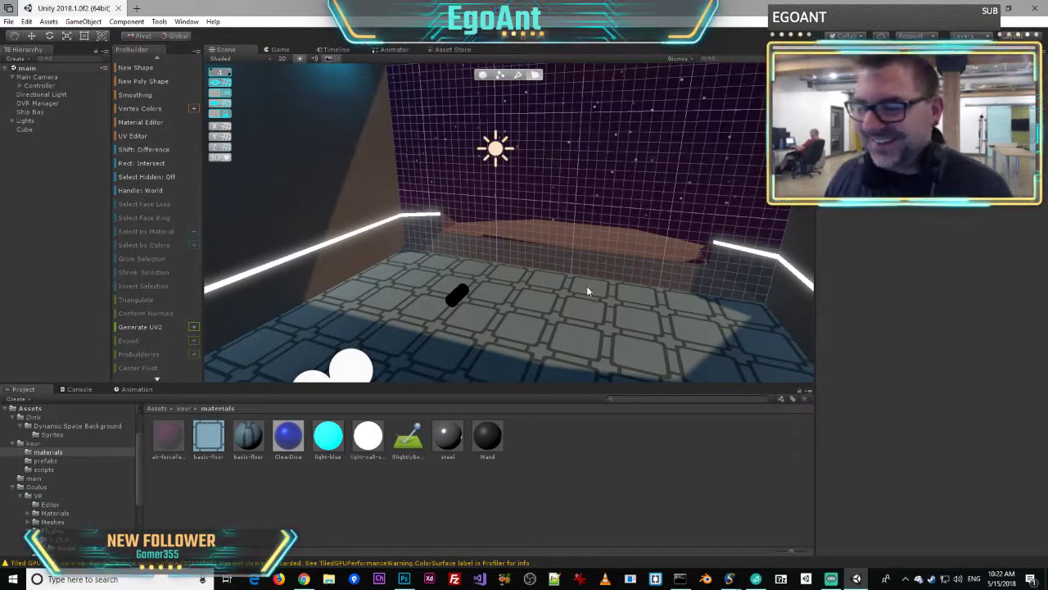
right_drag(462, 290, 500, 245)
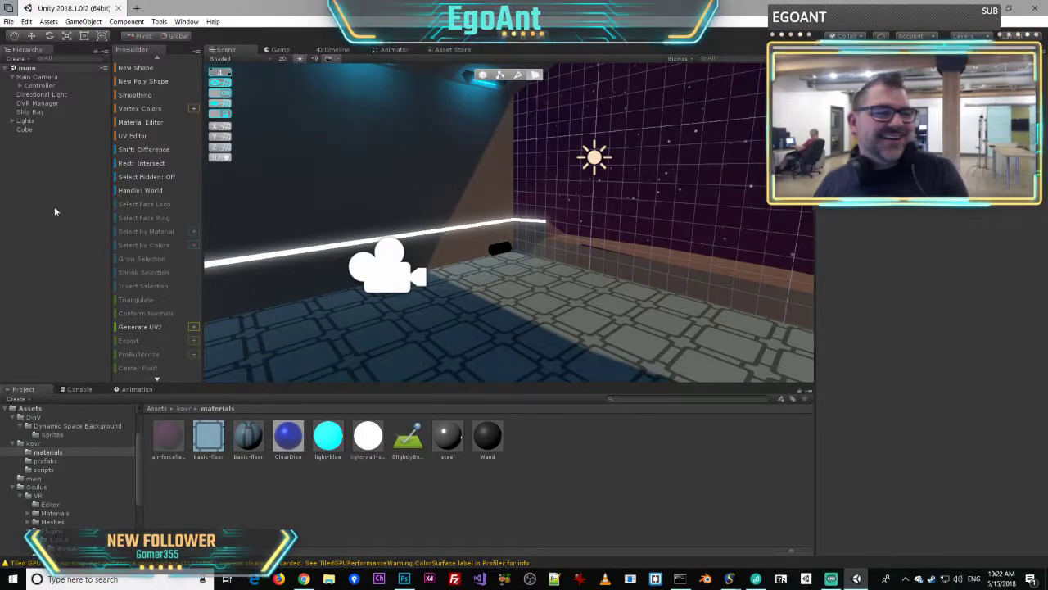
right_drag(680, 180, 552, 234)
click(26, 121)
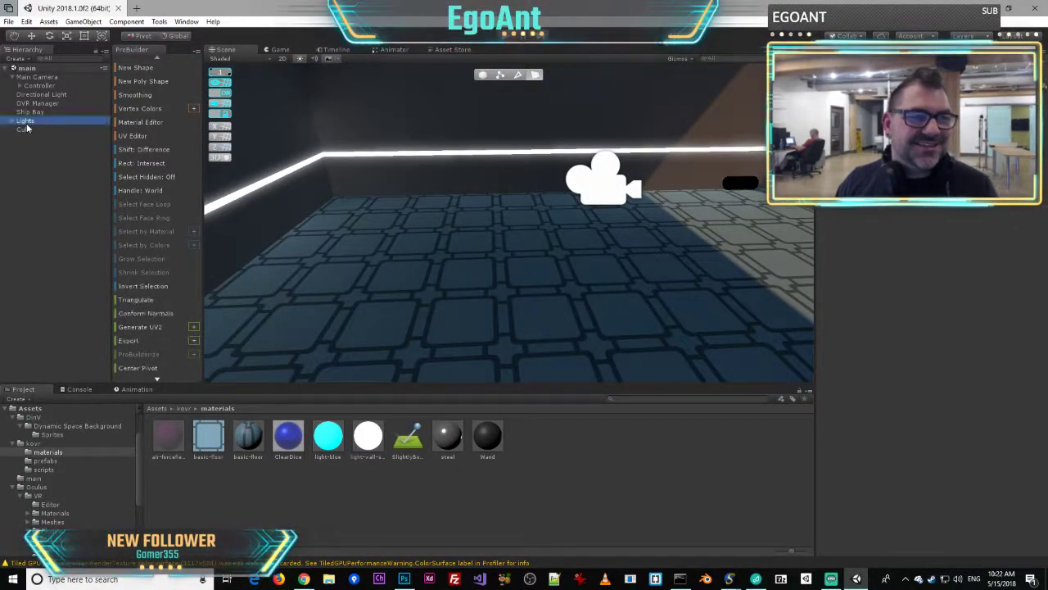
double_click(24, 129)
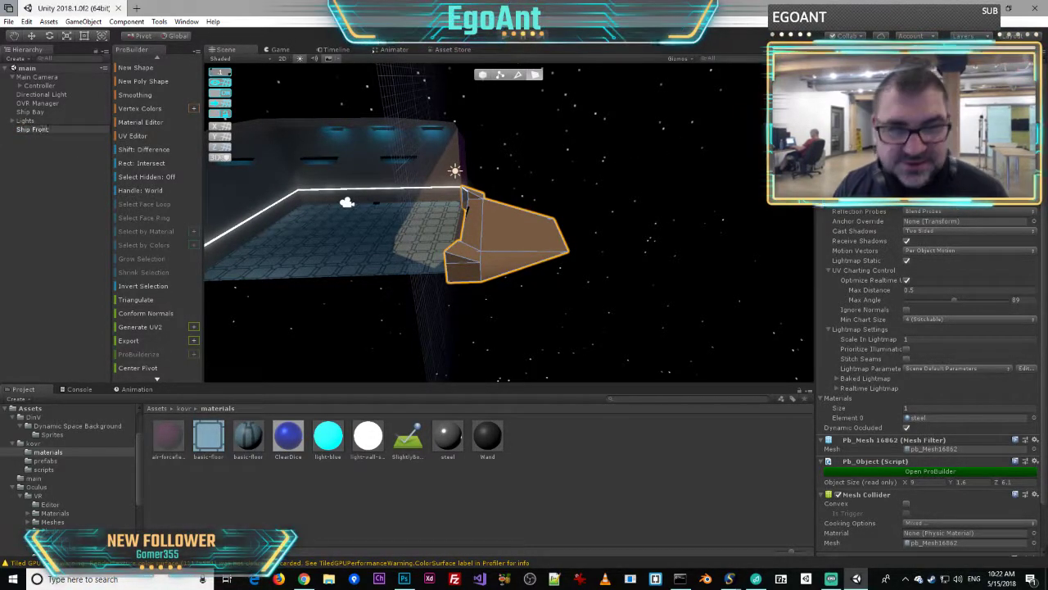
key(Return)
- Select the Directional Light near the bay's starfield opening and activate the Rotate tool
right_drag(584, 203, 717, 186)
click(478, 212)
key(s)
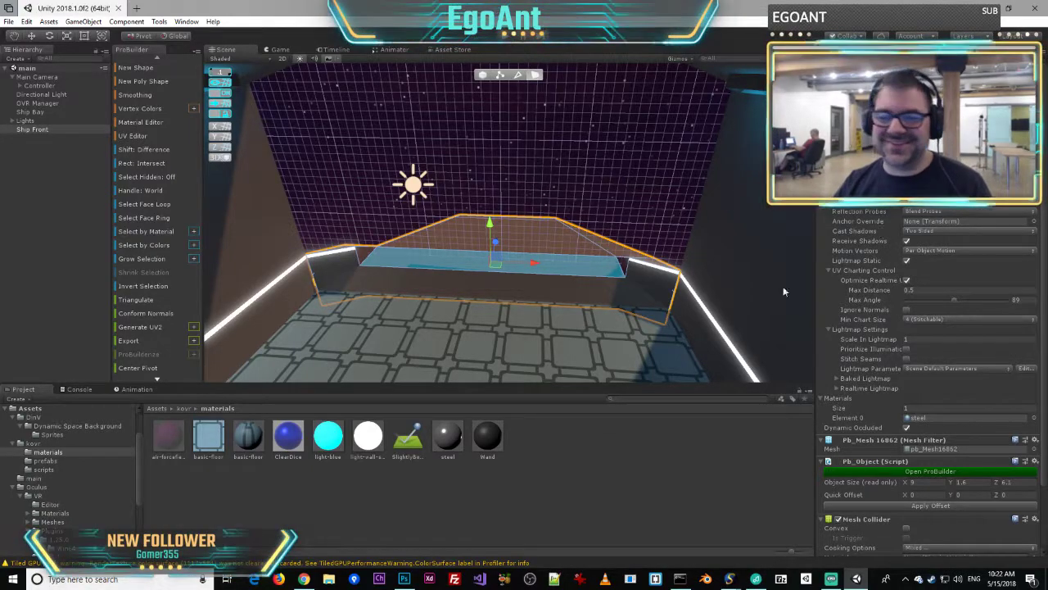
right_drag(630, 311, 615, 226)
click(498, 141)
right_drag(498, 141, 398, 145)
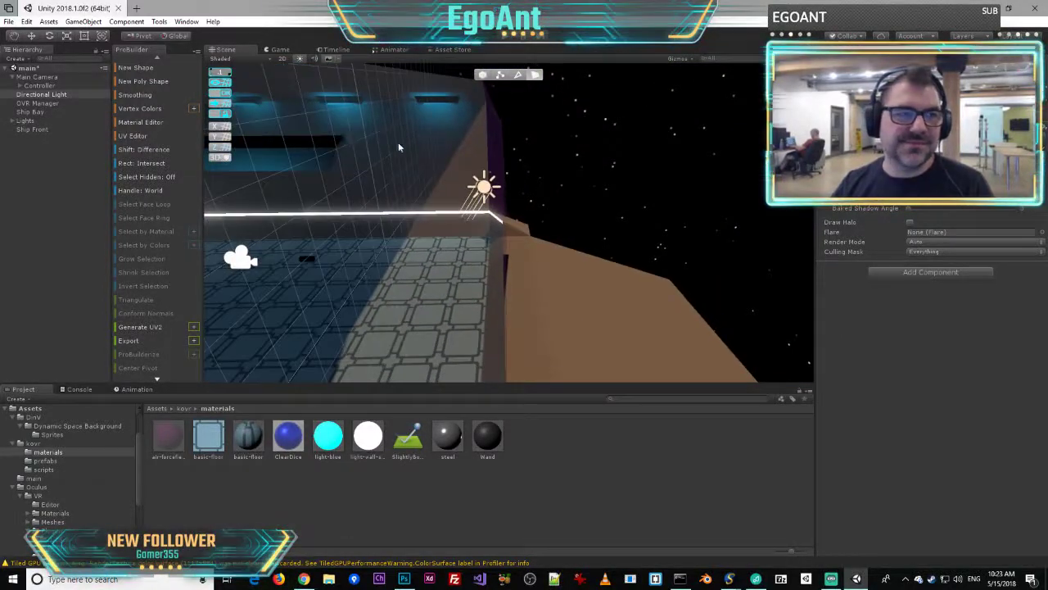
click(50, 36)
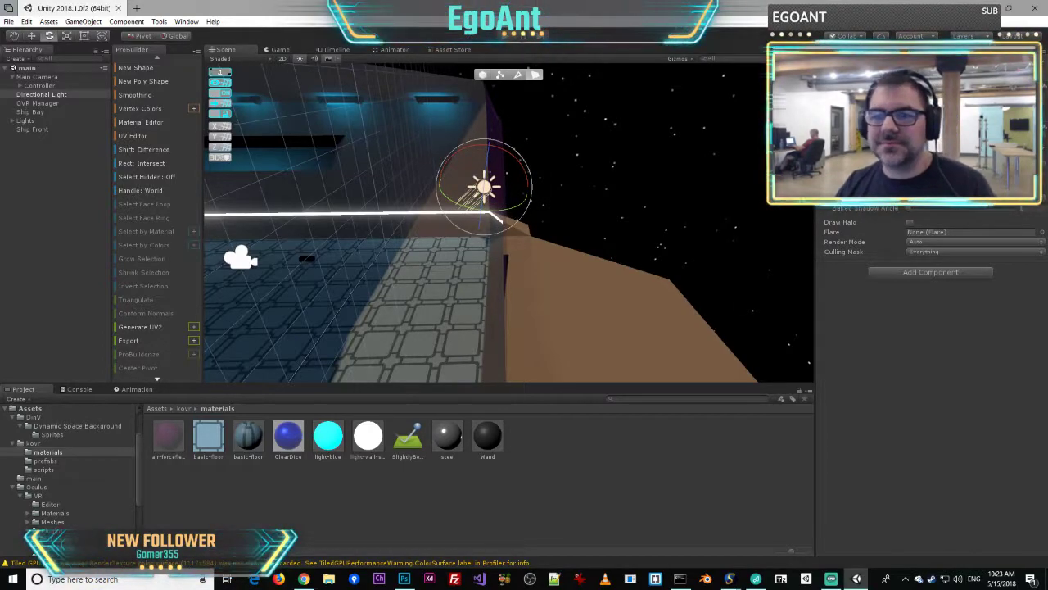
- Generate the scene's lighting and check the ship bay from several angles
click(883, 50)
click(988, 485)
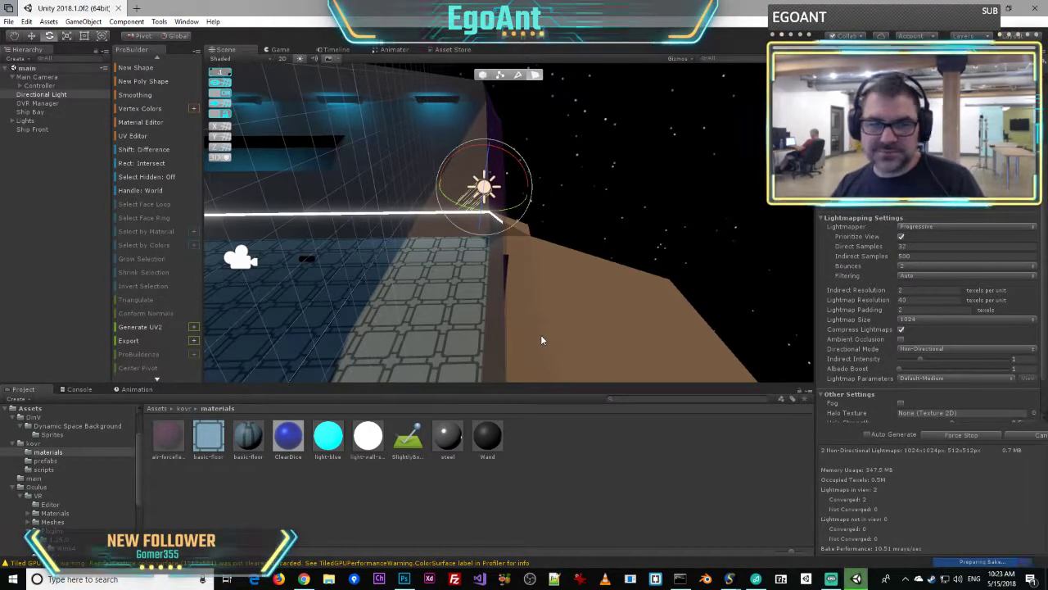
alt+drag(602, 306, 338, 320)
key(w)
right_drag(338, 320, 678, 260)
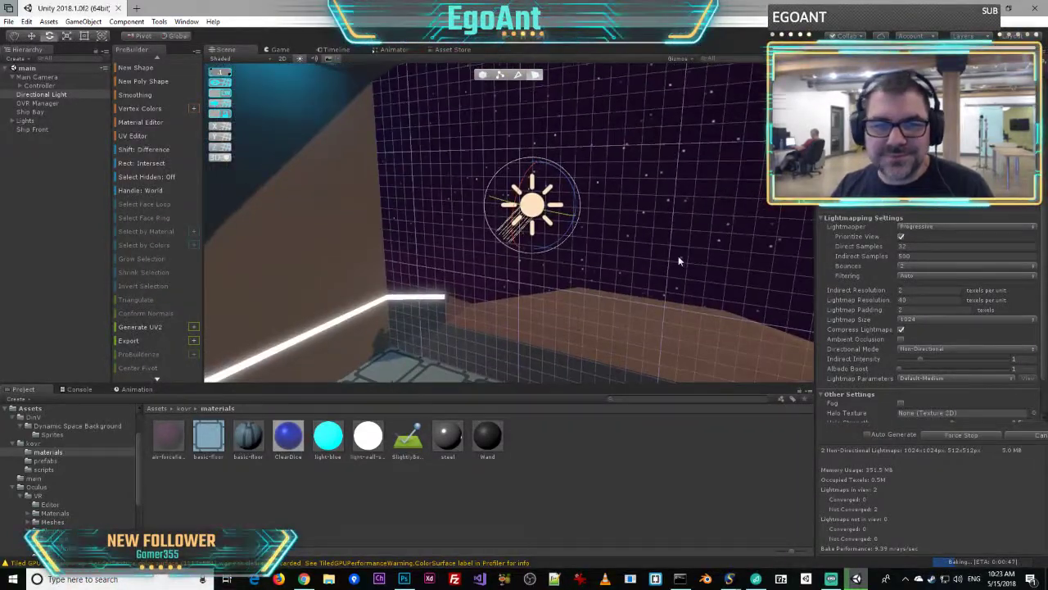
right_drag(747, 295, 671, 237)
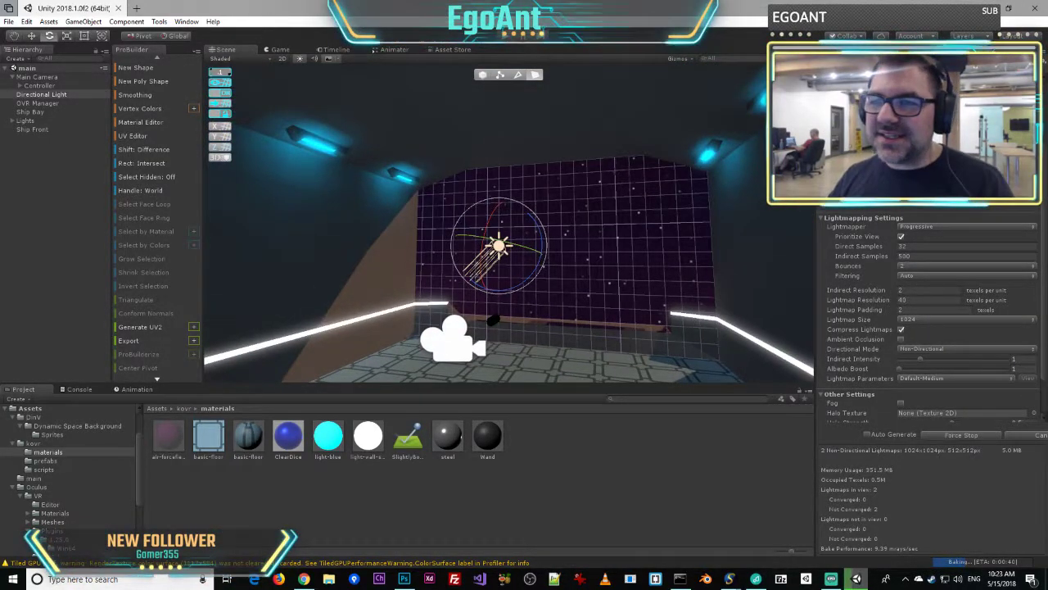
- Lower the Directional Light's intensity and change its color to pale aqua green, RGB 143, 255, 214, leaving the light deselected
click(842, 50)
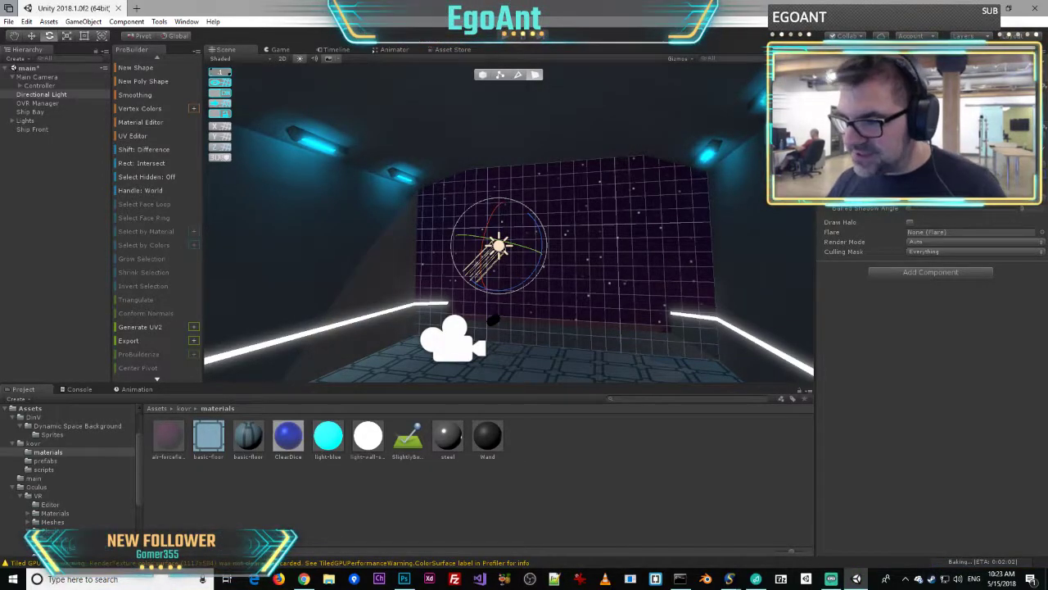
right_drag(639, 245, 629, 269)
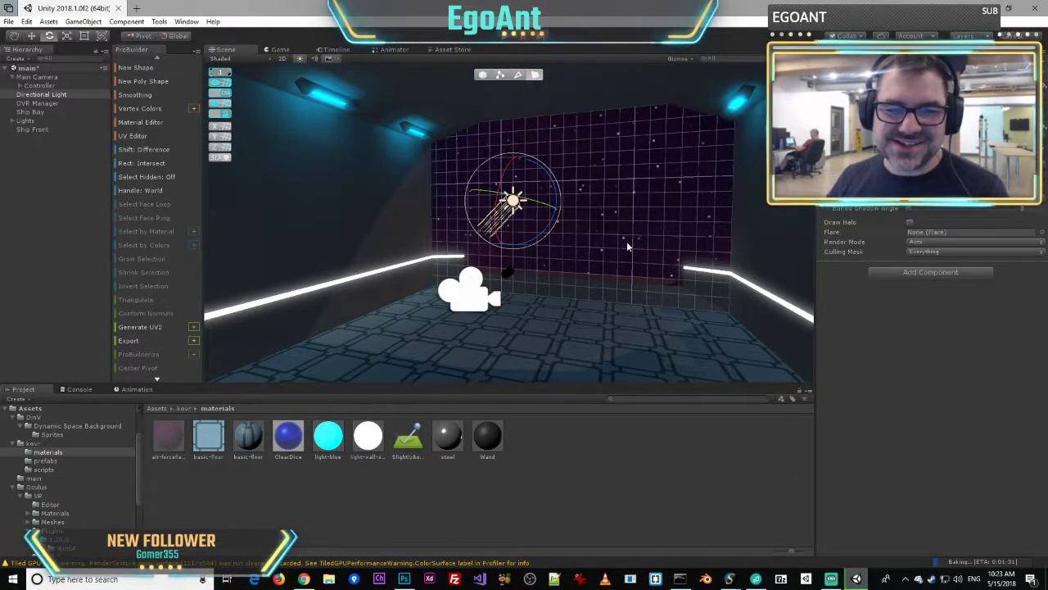
click(966, 156)
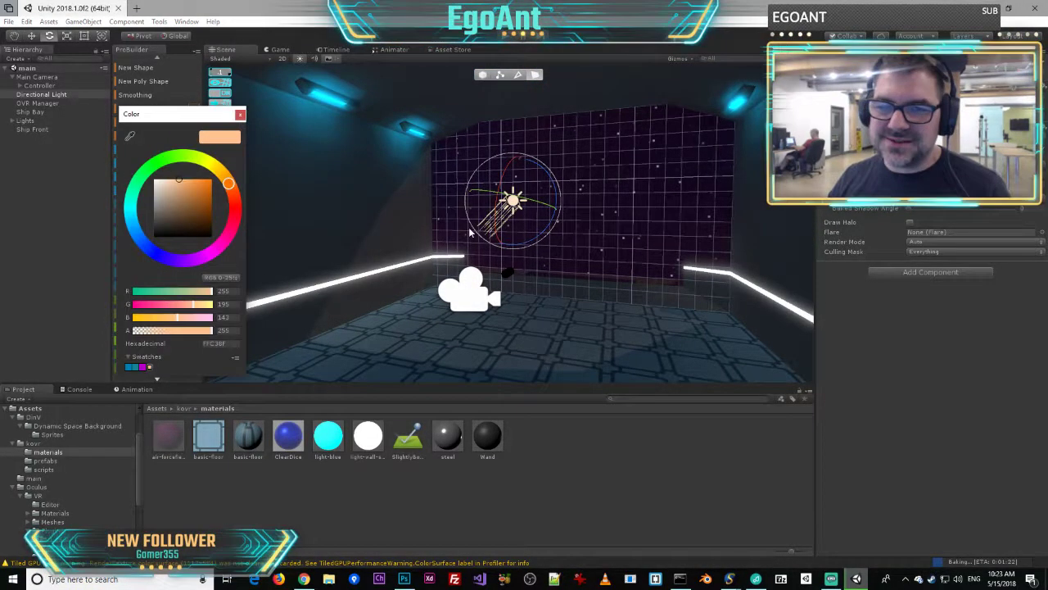
click(139, 194)
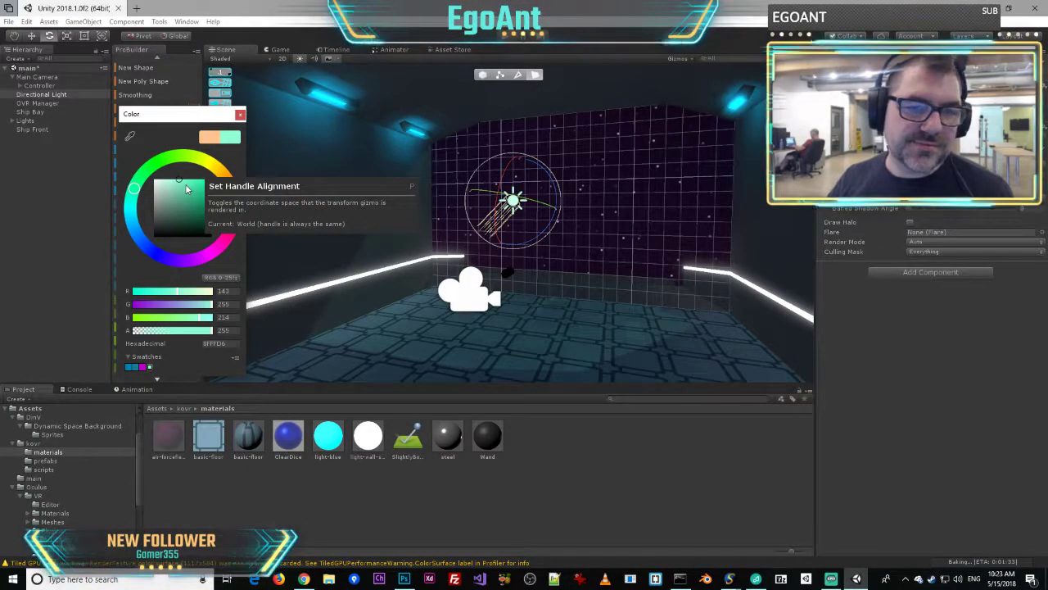
click(240, 115)
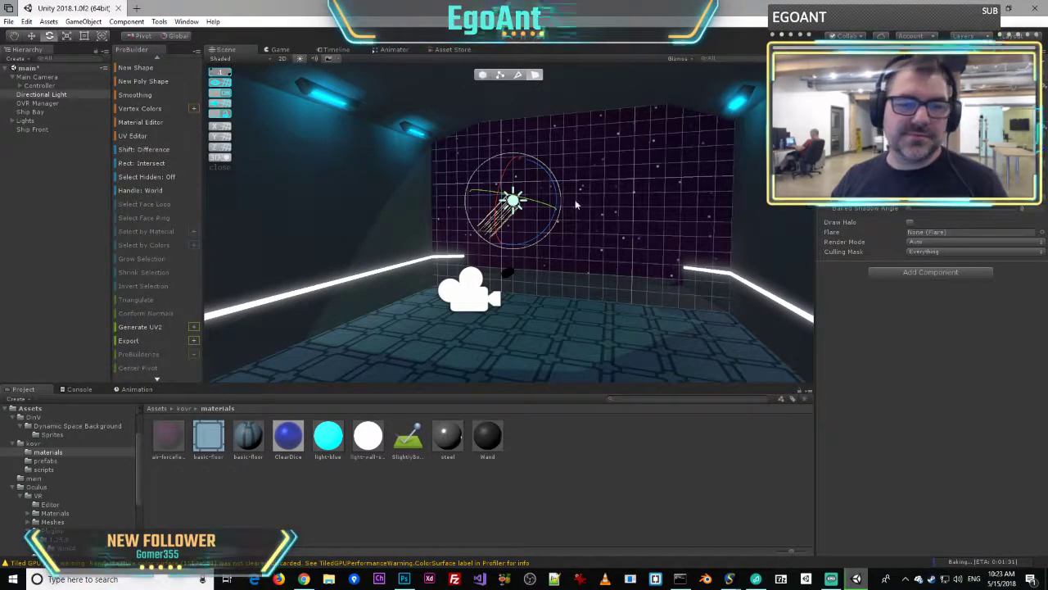
right_drag(665, 218, 677, 238)
key(s)
click(39, 209)
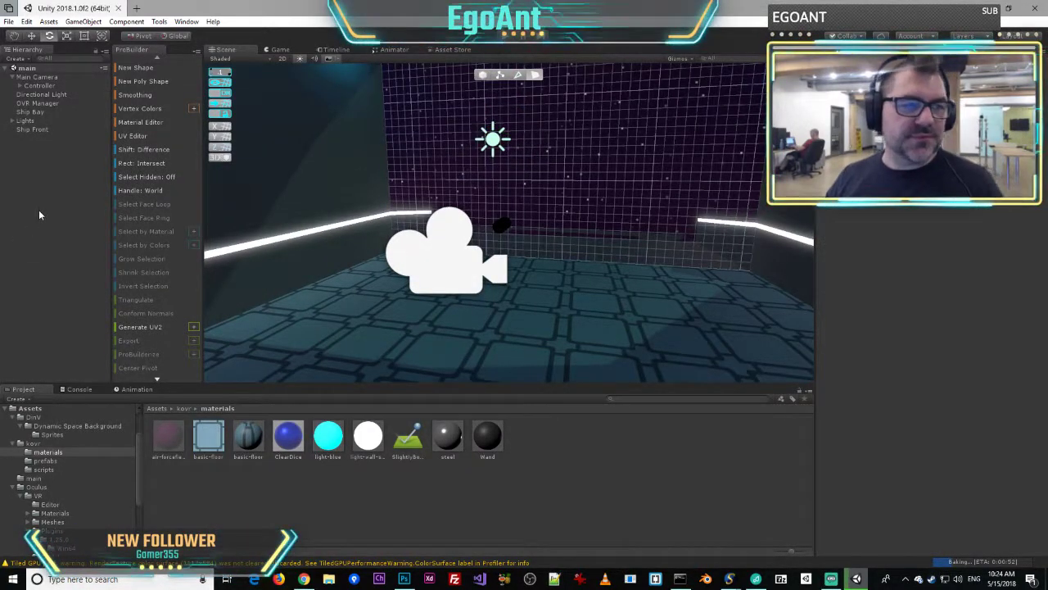
- Build a ProBuilder cylinder with radius 0.1, 6 sides and height 4
right_click(38, 211)
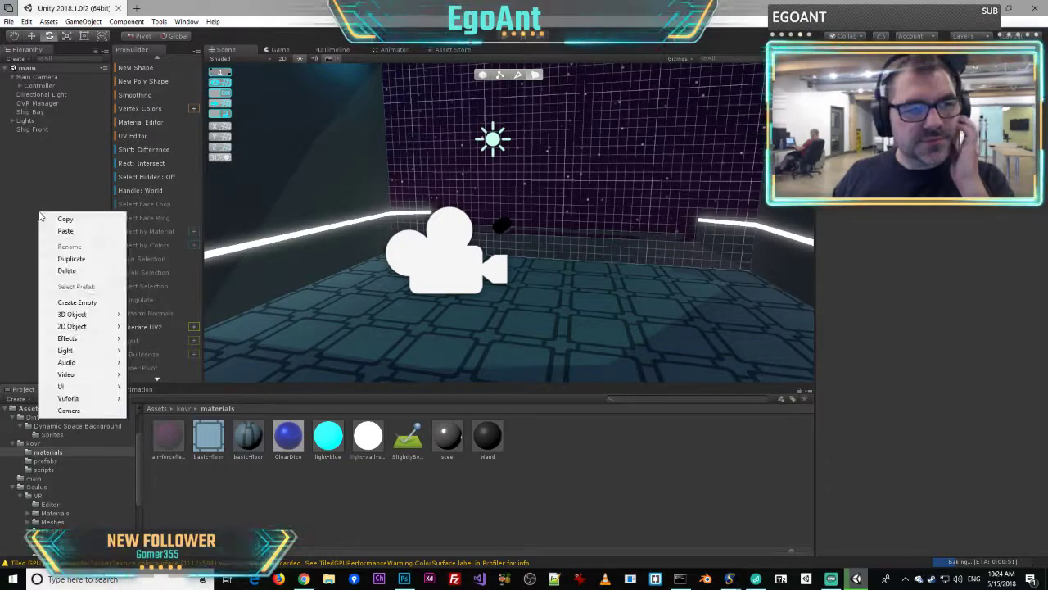
click(135, 69)
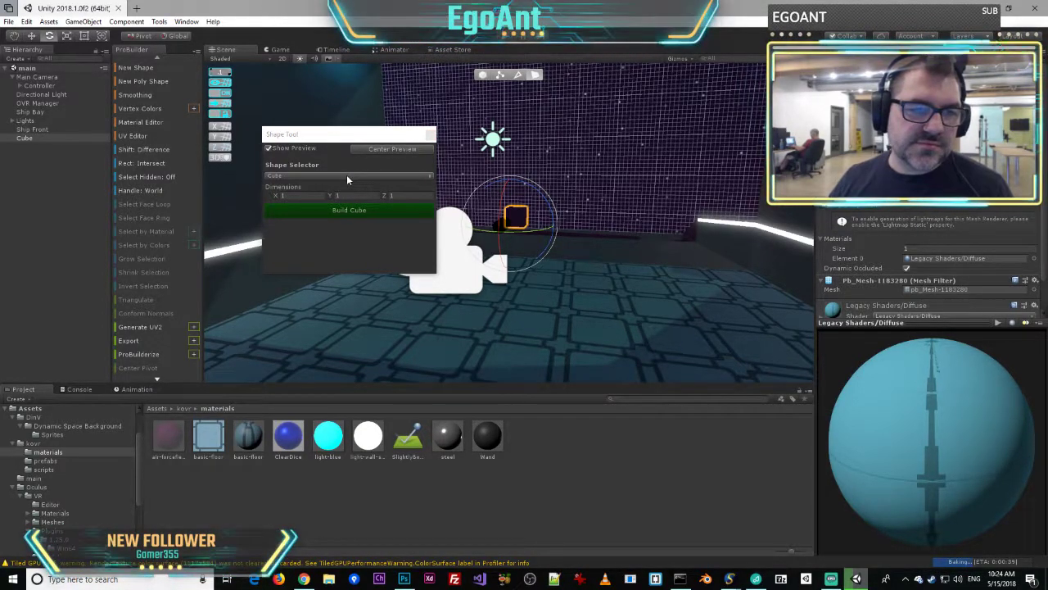
click(347, 176)
click(328, 221)
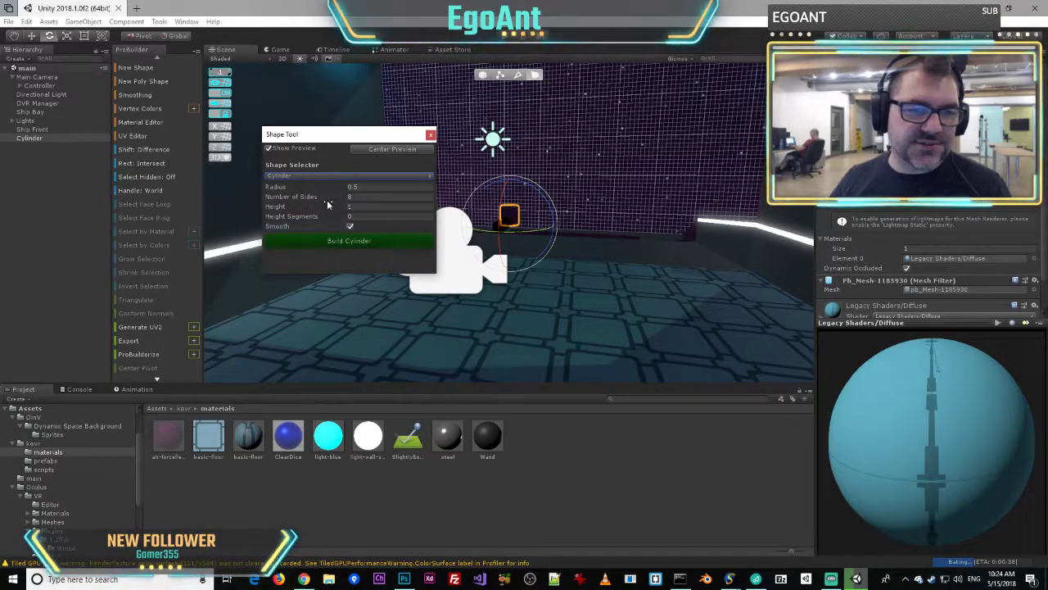
right_drag(586, 228, 626, 223)
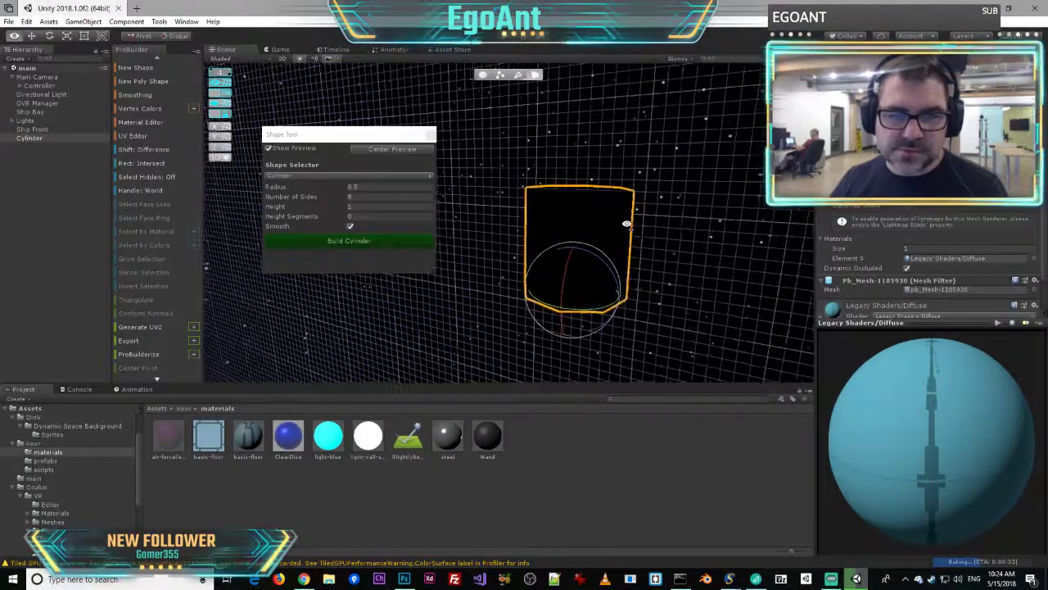
click(358, 196)
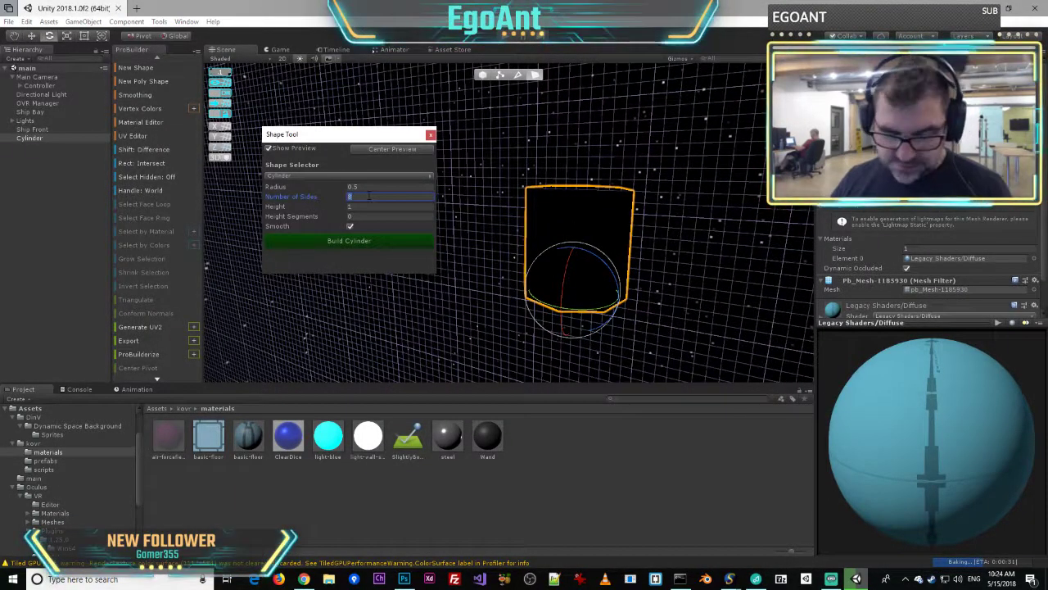
text(6)
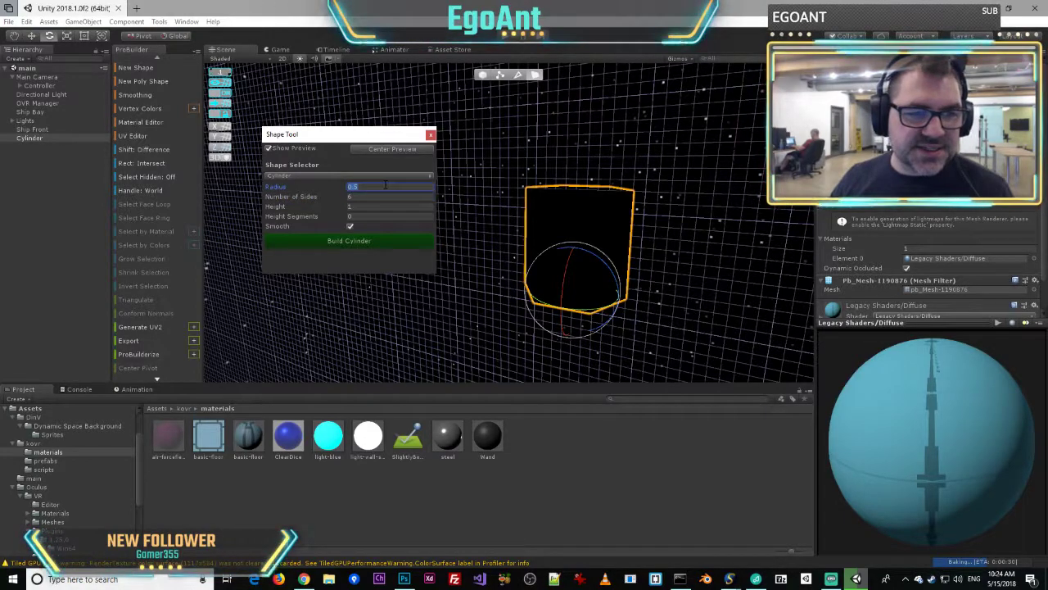
key(BackSpace)
text(1)
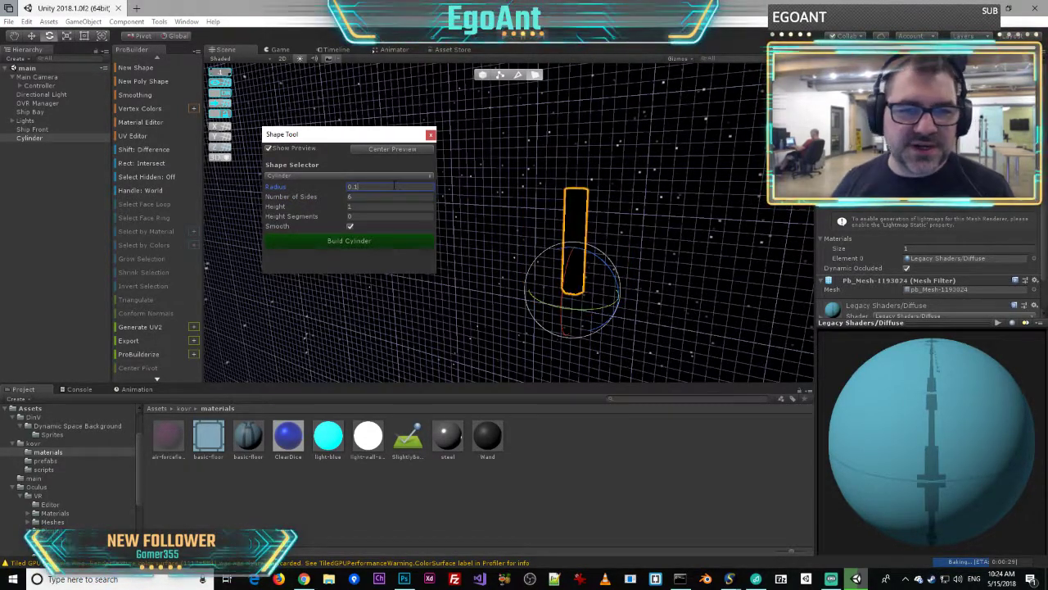
click(398, 205)
text(5)
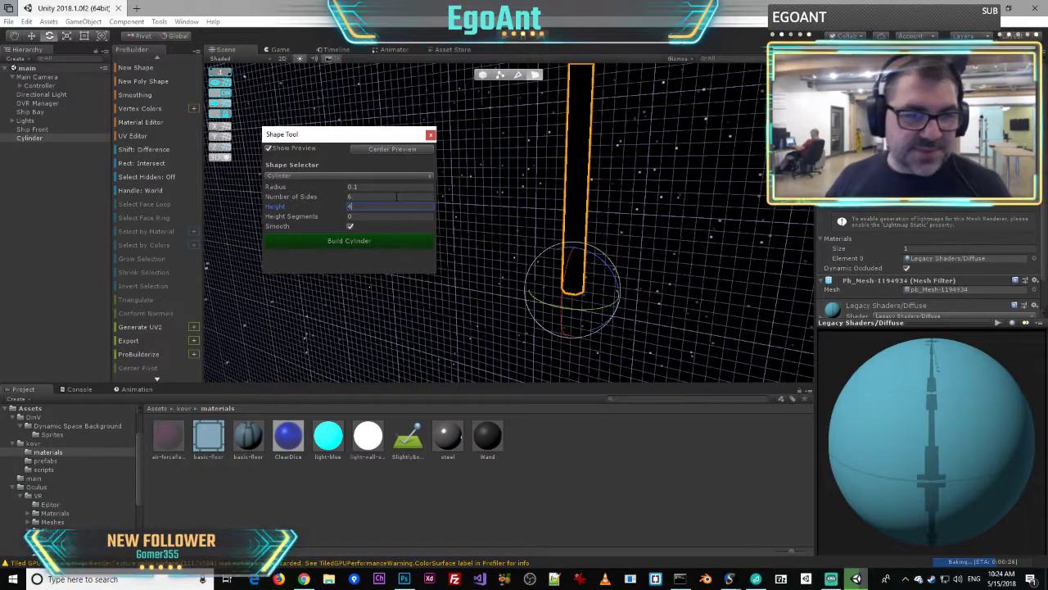
click(380, 240)
- Move the cylinder back into the ship bay and set it as a ProBuilder Mover
alt+drag(393, 229, 336, 160)
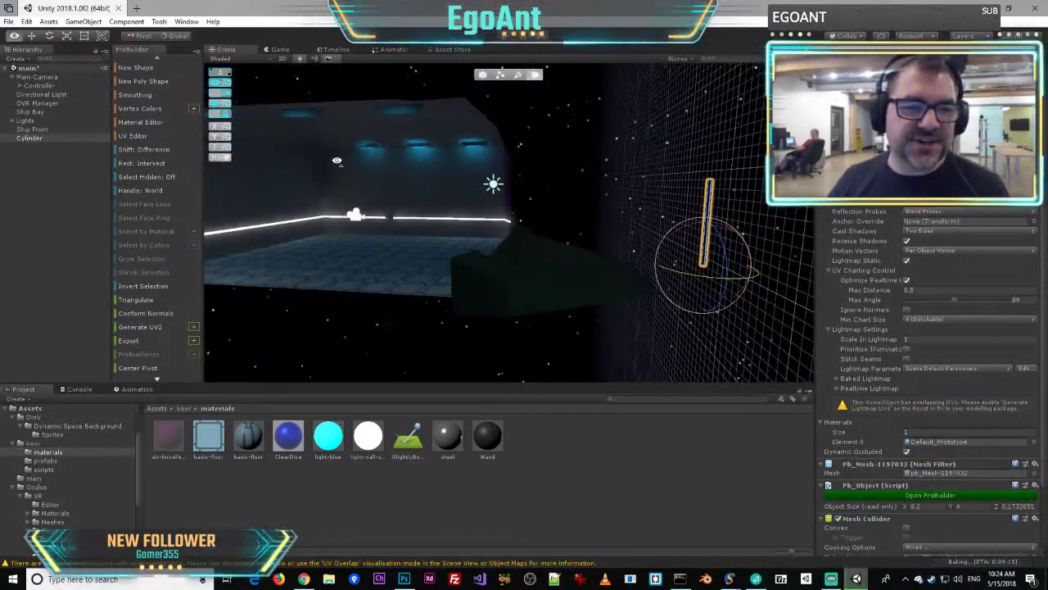
click(31, 37)
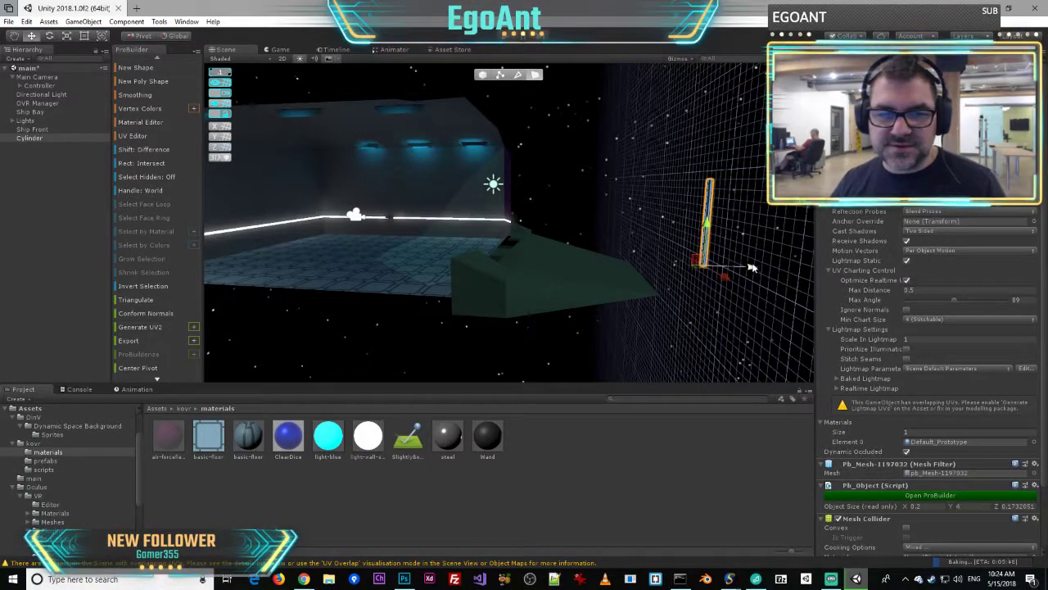
drag(752, 268, 422, 271)
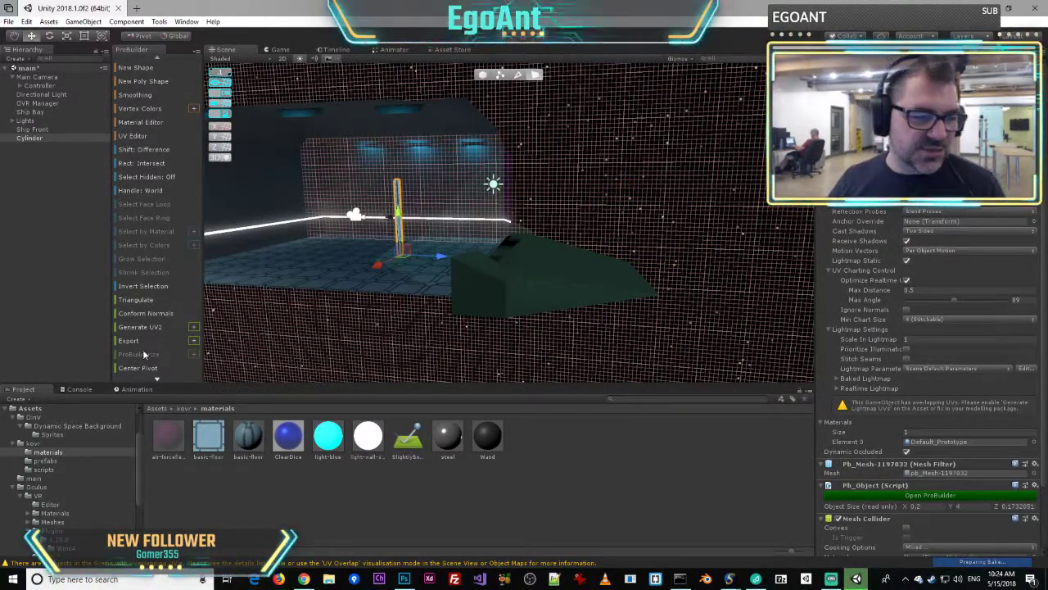
scroll(146, 353, down, 5)
scroll(147, 353, down, 1)
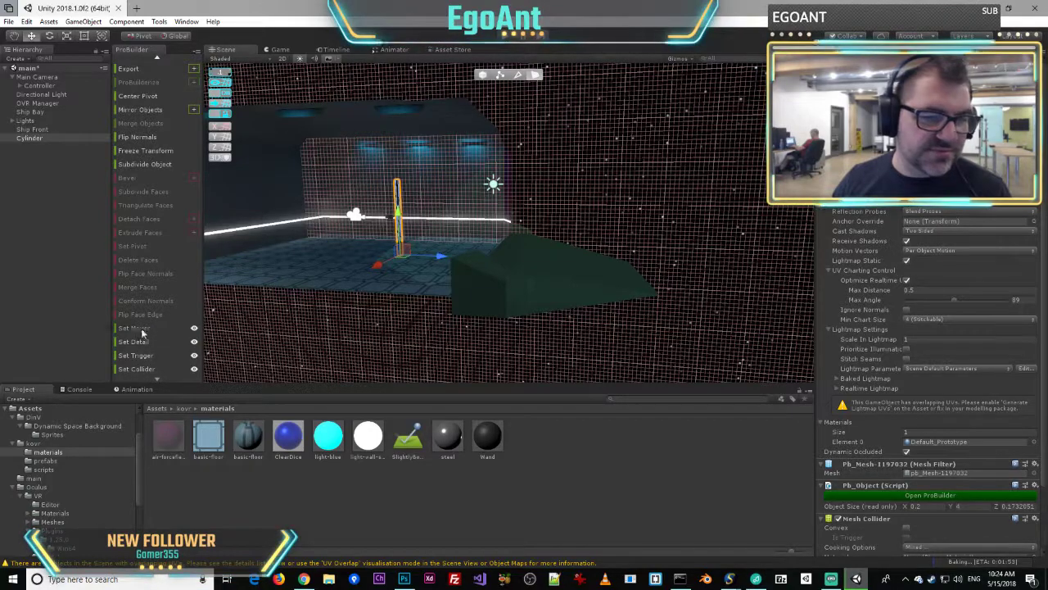
click(142, 331)
- Raise the cylinder above the bay floor and shift it sideways toward the middle of the room
right_drag(541, 199, 732, 201)
key(w)
key(a)
key(s)
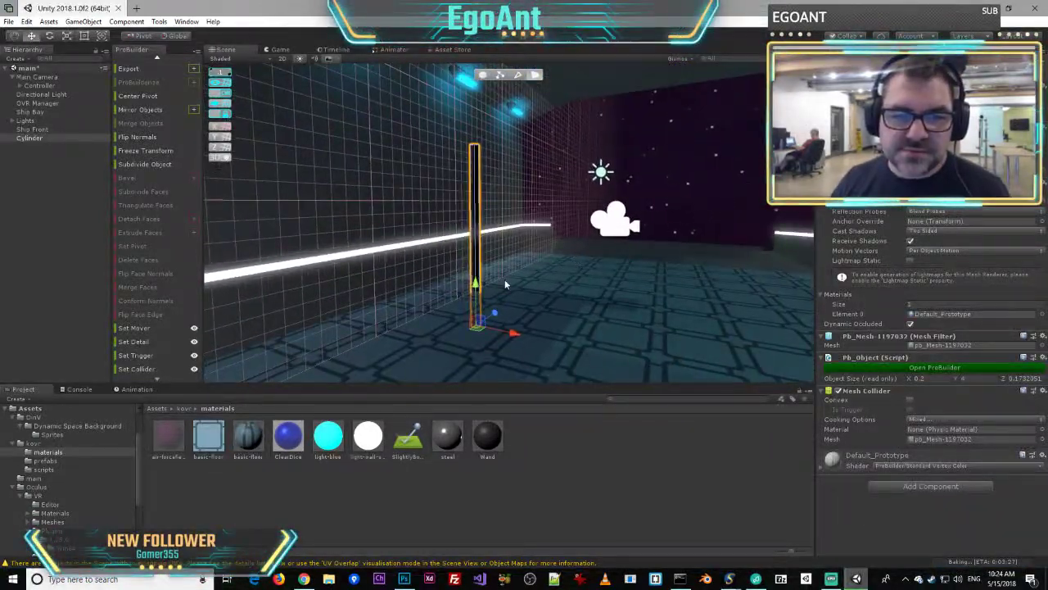
drag(479, 283, 477, 208)
drag(533, 262, 676, 272)
key(d)
right_drag(677, 271, 799, 233)
key(s)
key(w)
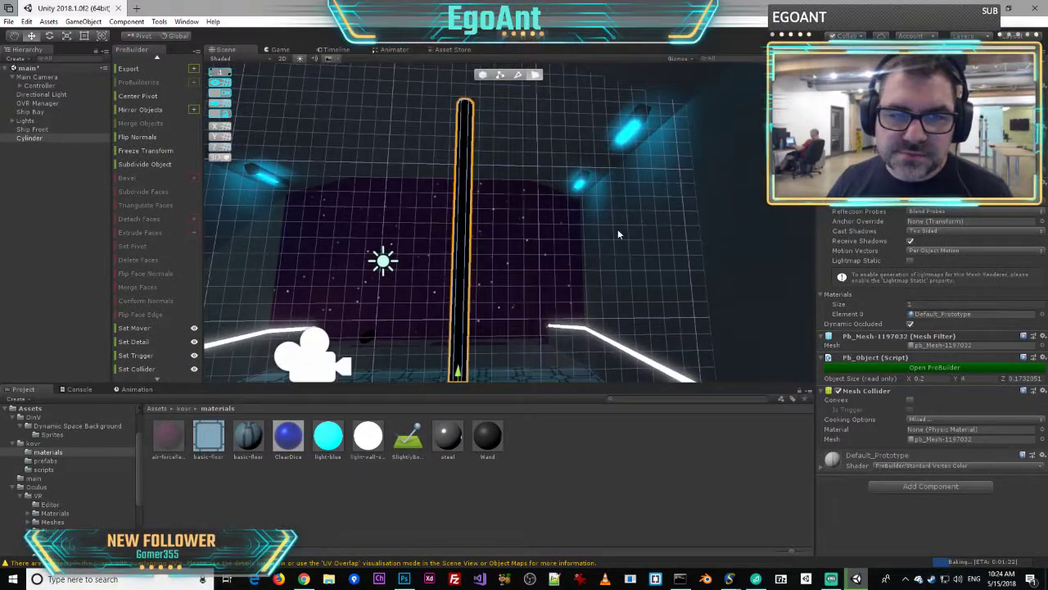
- Inspect the cylinder up close and delete it from the scene
click(462, 244)
right_drag(464, 244, 320, 266)
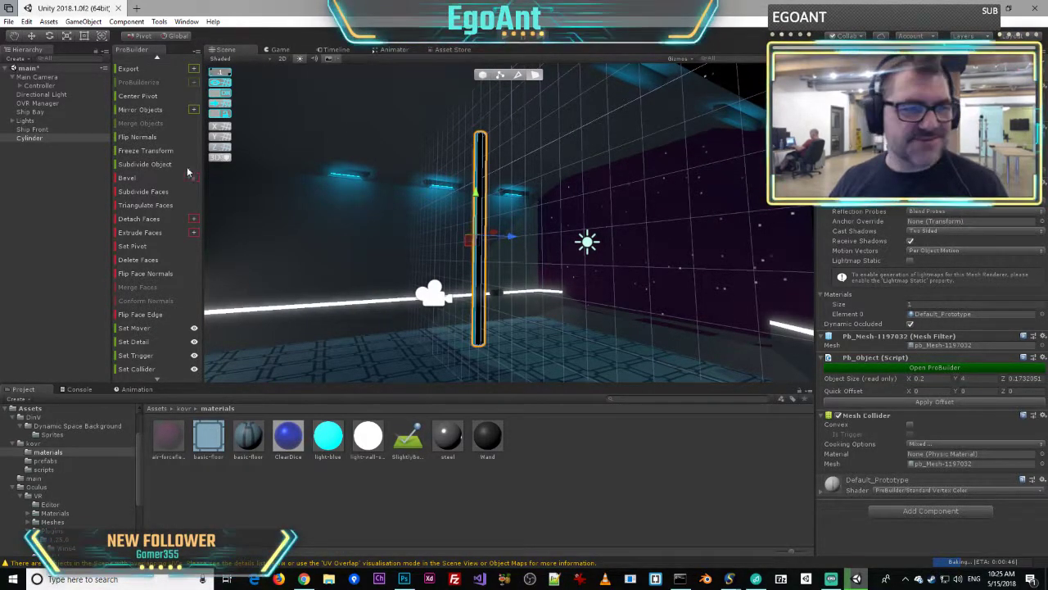
click(20, 167)
click(29, 138)
key(Delete)
- Build a ProBuilder cylinder with radius 0.1, 6 sides, height 1 and 4 height segments
scroll(135, 161, up, 5)
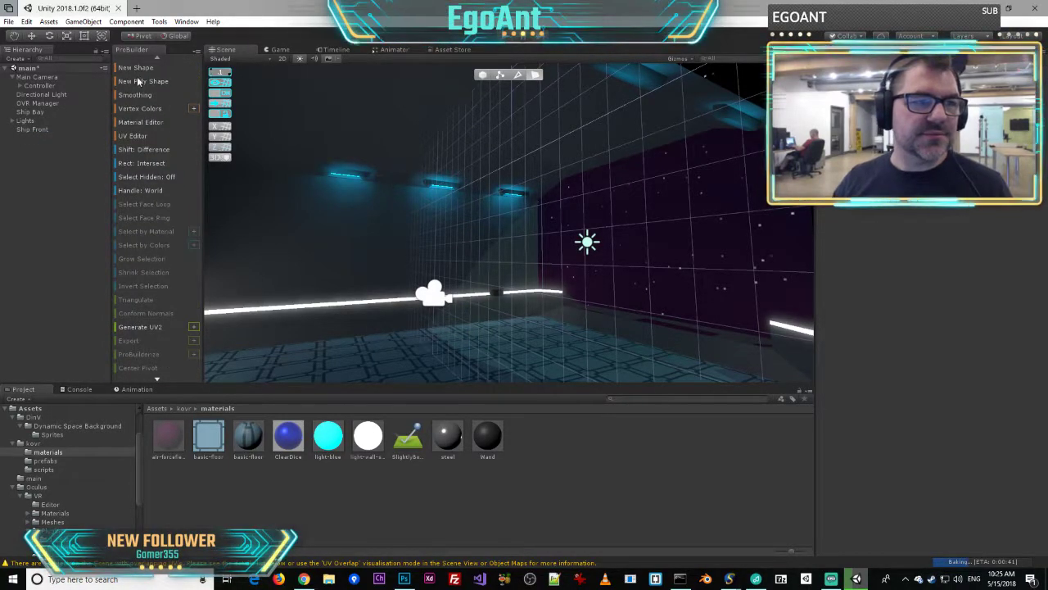
click(135, 67)
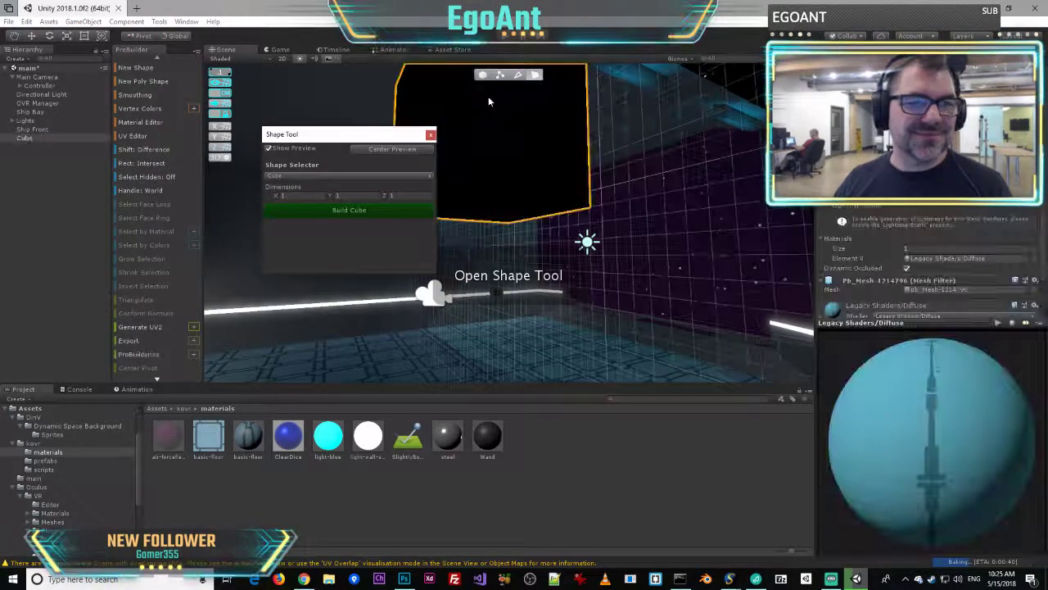
click(333, 175)
click(305, 225)
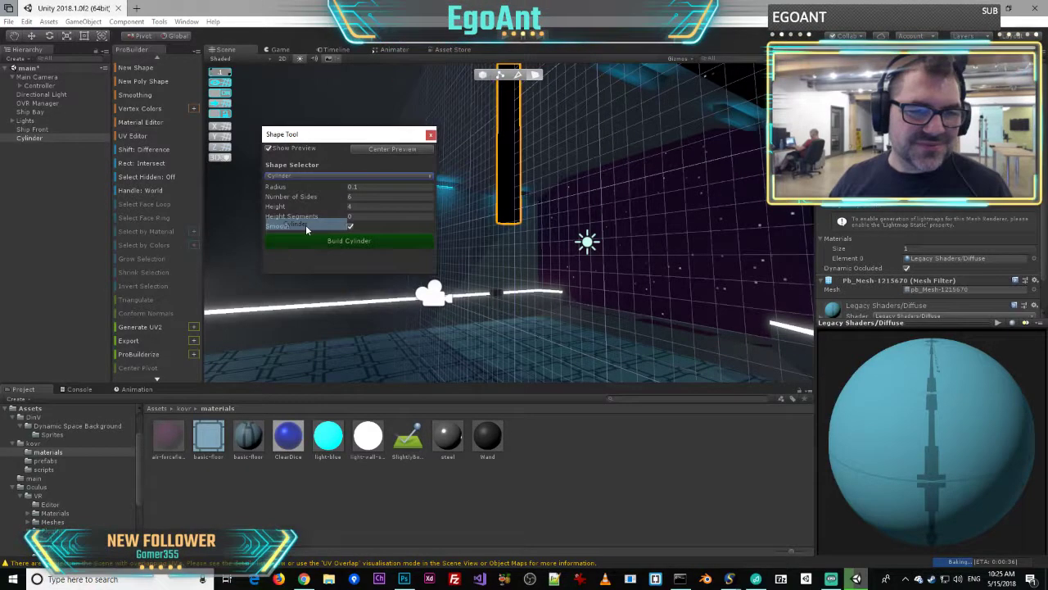
click(360, 215)
text(4)
click(360, 207)
text(3)
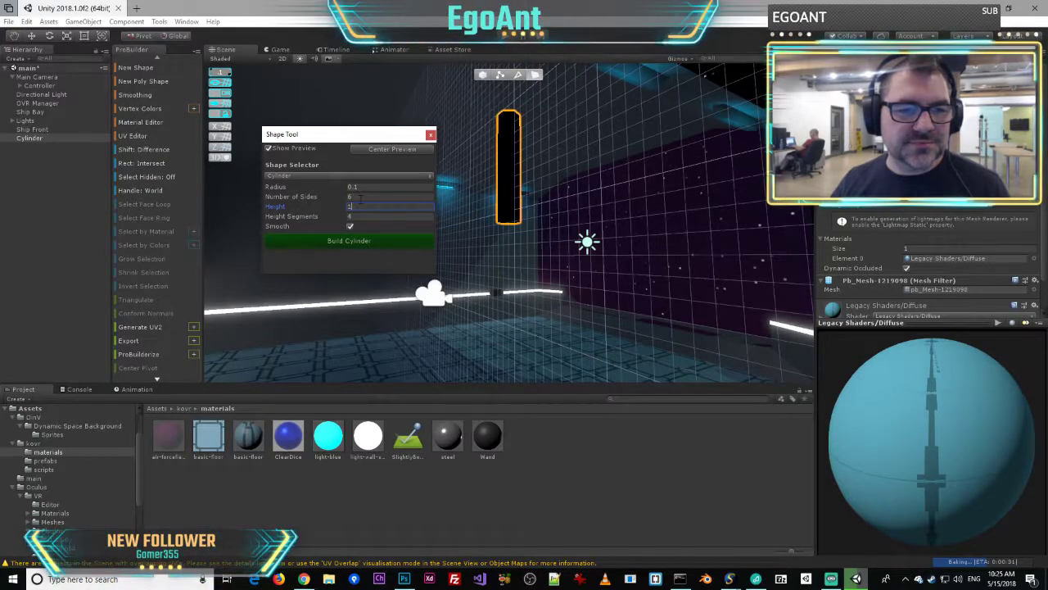
click(364, 242)
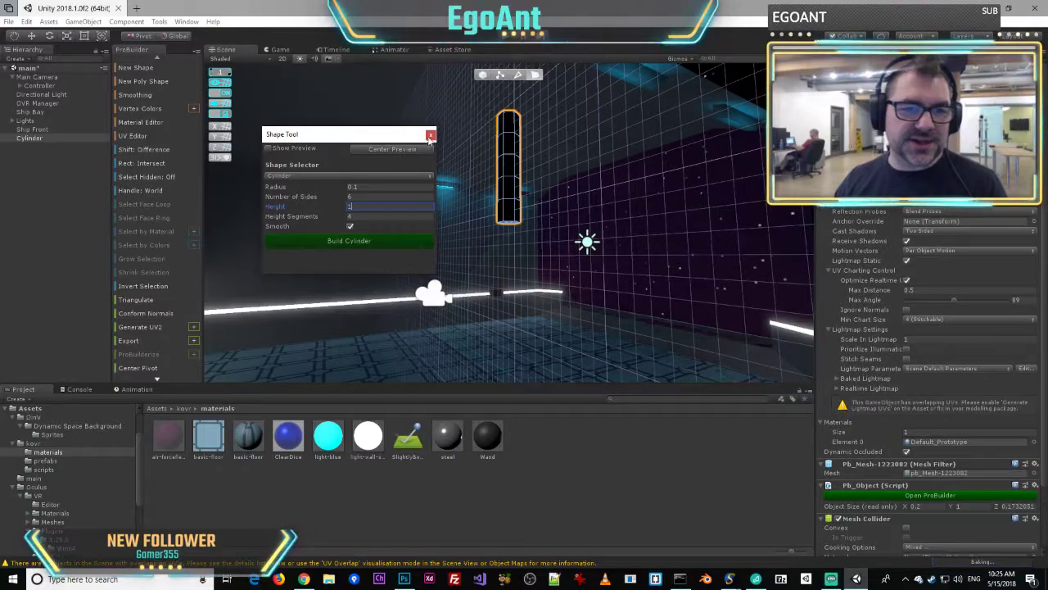
- Set the new cylinder as a ProBuilder Mover, name it Space Fishing Rod and save the scene
scroll(149, 344, down, 6)
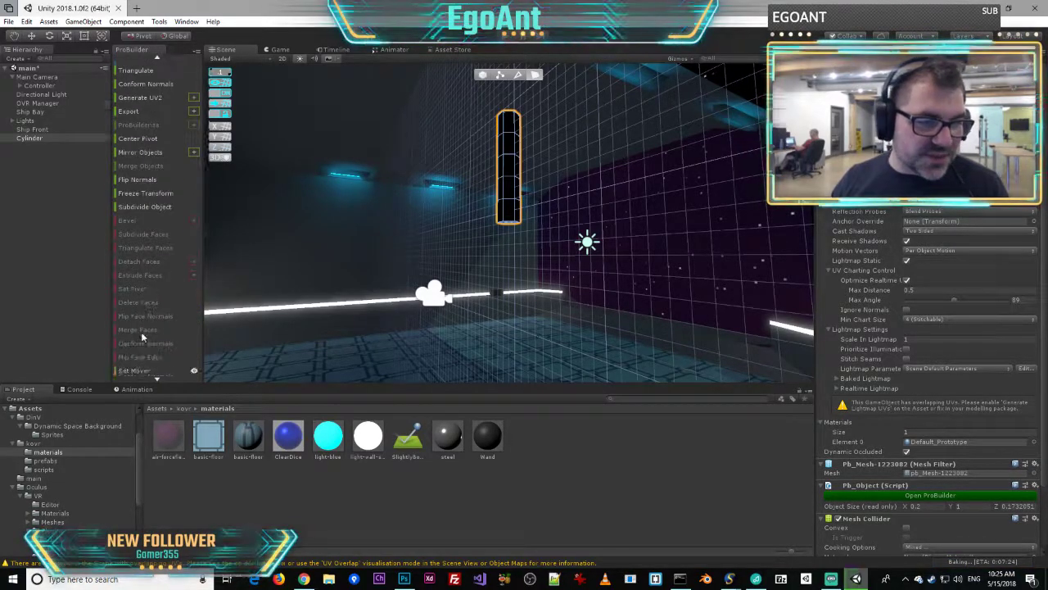
right_drag(533, 218, 359, 155)
key(w)
key(s)
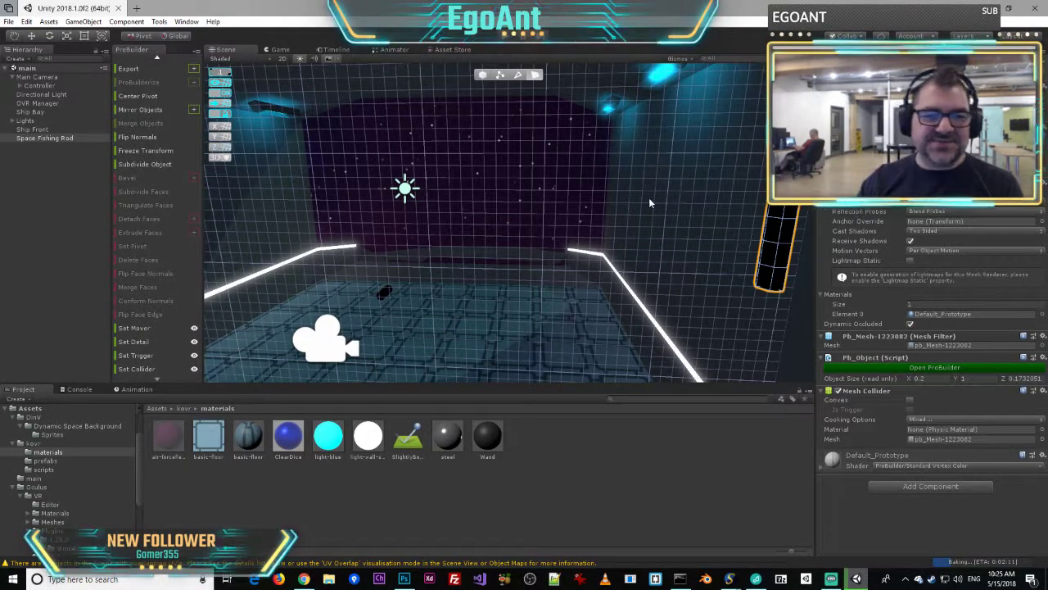
- Examine the fishing rod cylinder and its surroundings from several angles inside and outside the ship bay
key(w)
right_drag(626, 230, 185, 261)
key(s)
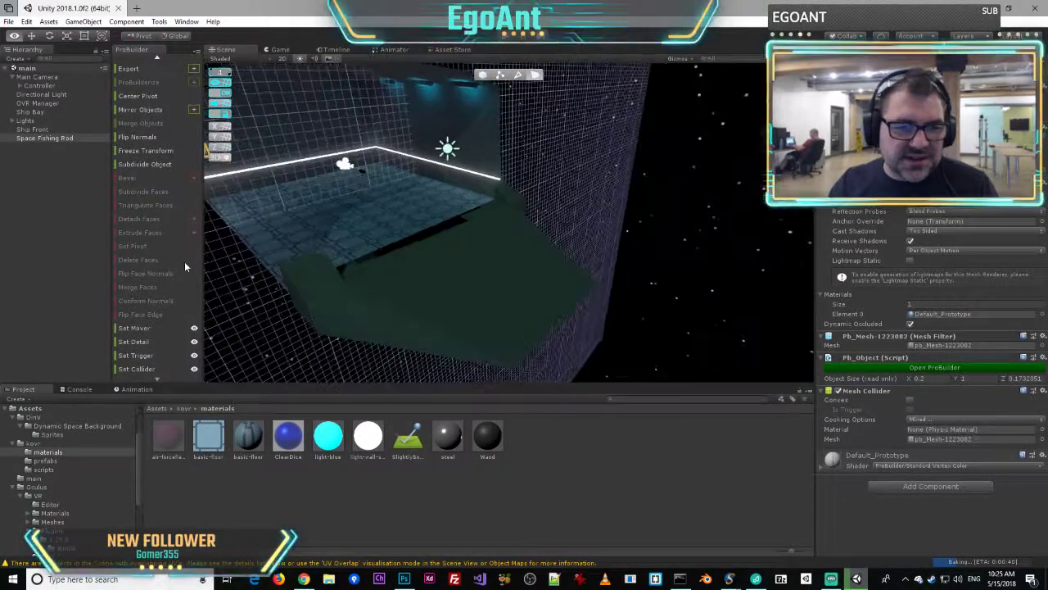
scroll(285, 245, up, 6)
right_drag(374, 248, 0, 138)
key(w)
key(s)
key(w)
key(d)
key(w)
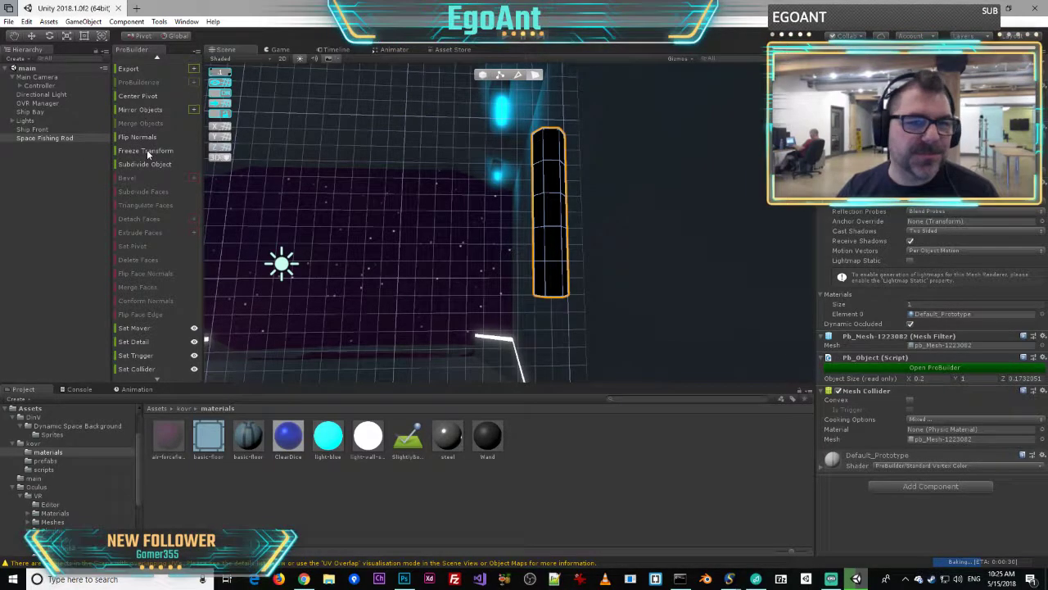
right_drag(511, 207, 499, 197)
right_drag(504, 115, 543, 116)
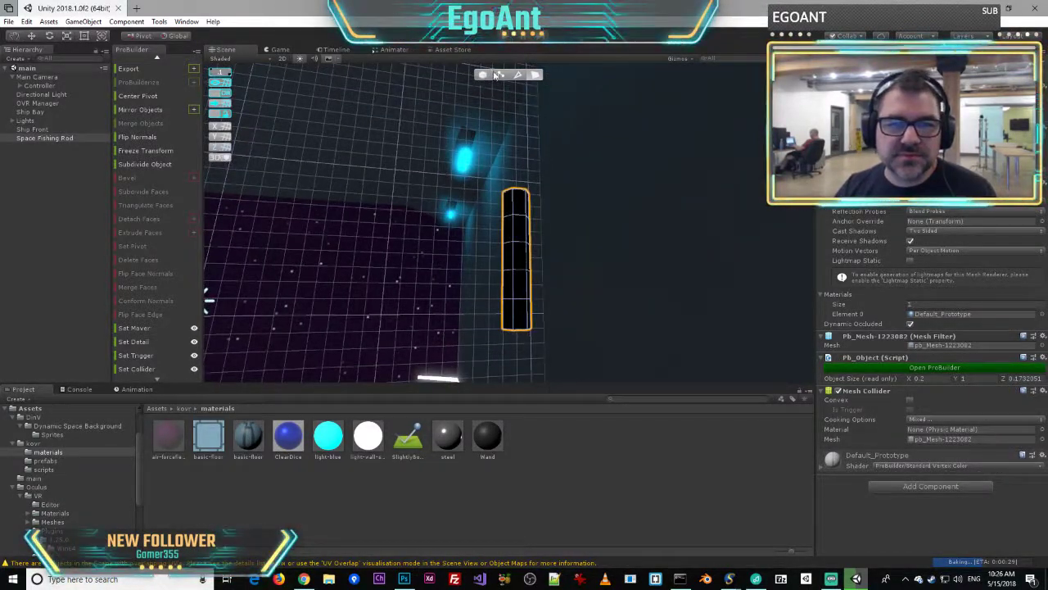
click(518, 75)
drag(487, 237, 558, 286)
right_drag(558, 287, 855, 284)
key(f)
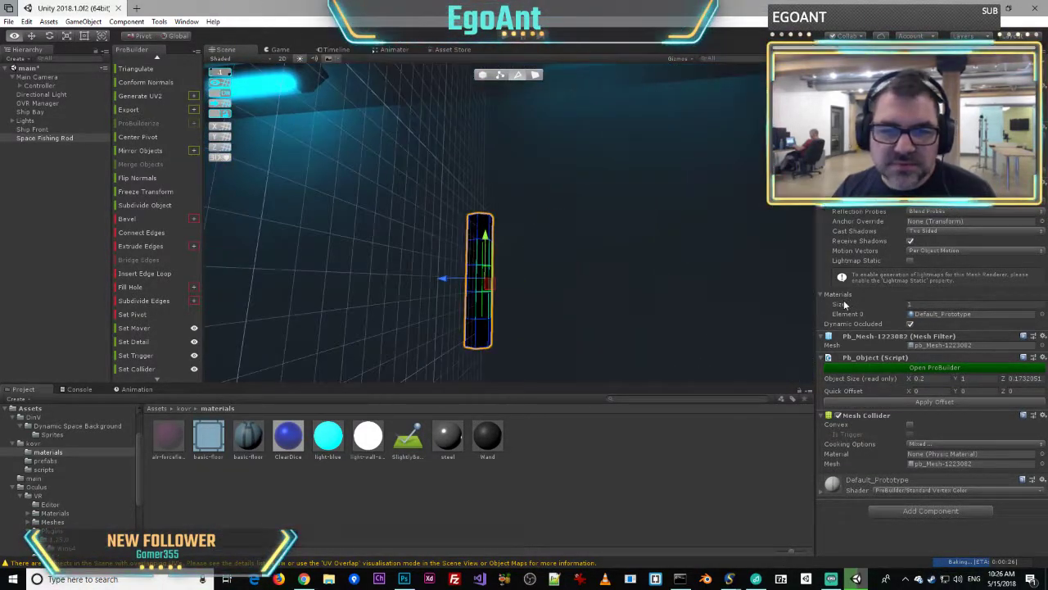
- Select the vertices of the rod's two middle rings and scale them inward to pinch the shaft
click(500, 74)
right_drag(622, 253, 421, 278)
drag(393, 228, 502, 280)
scroll(512, 279, up, 2)
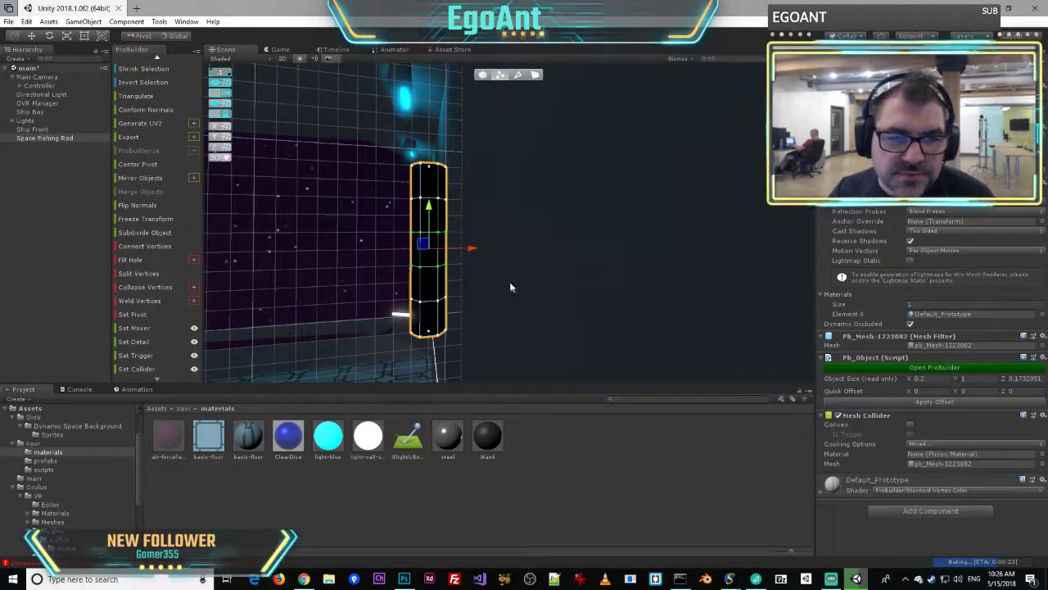
click(67, 38)
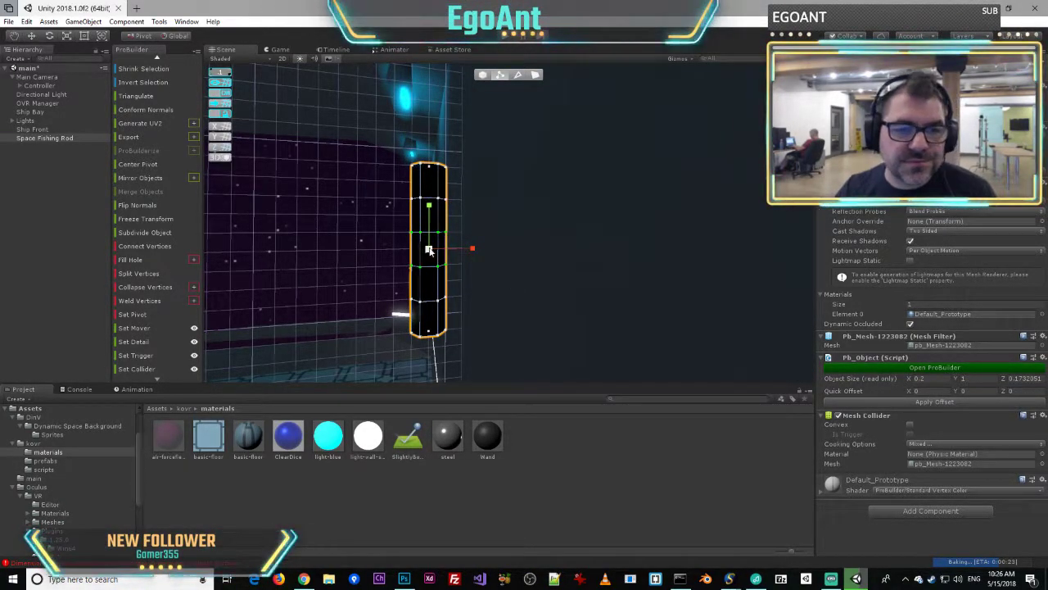
drag(429, 253, 409, 261)
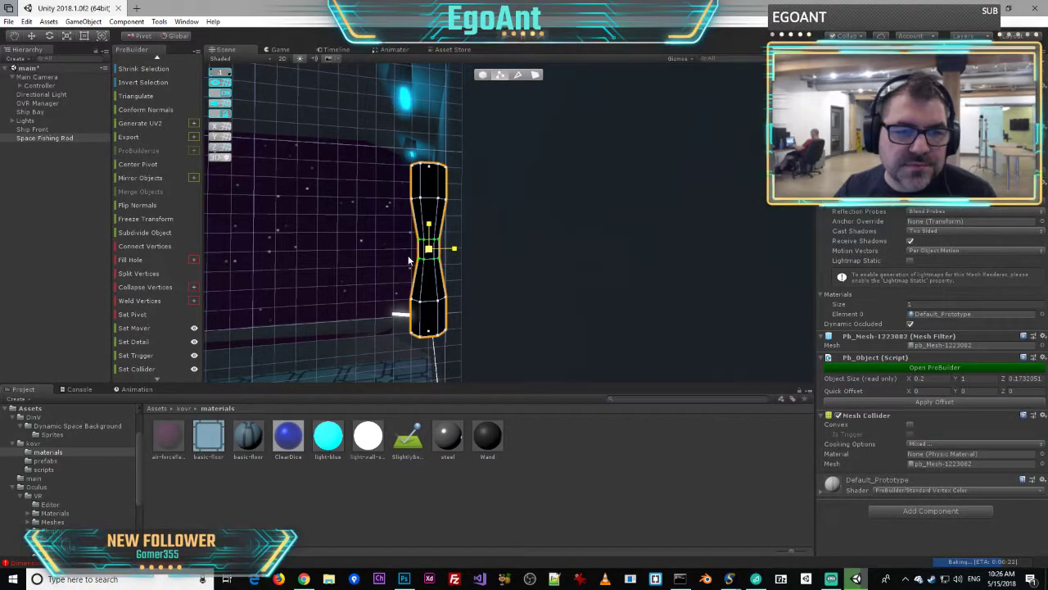
- Turn off grid snapping and lower the pinched middle vertex rings along the rod
key(w)
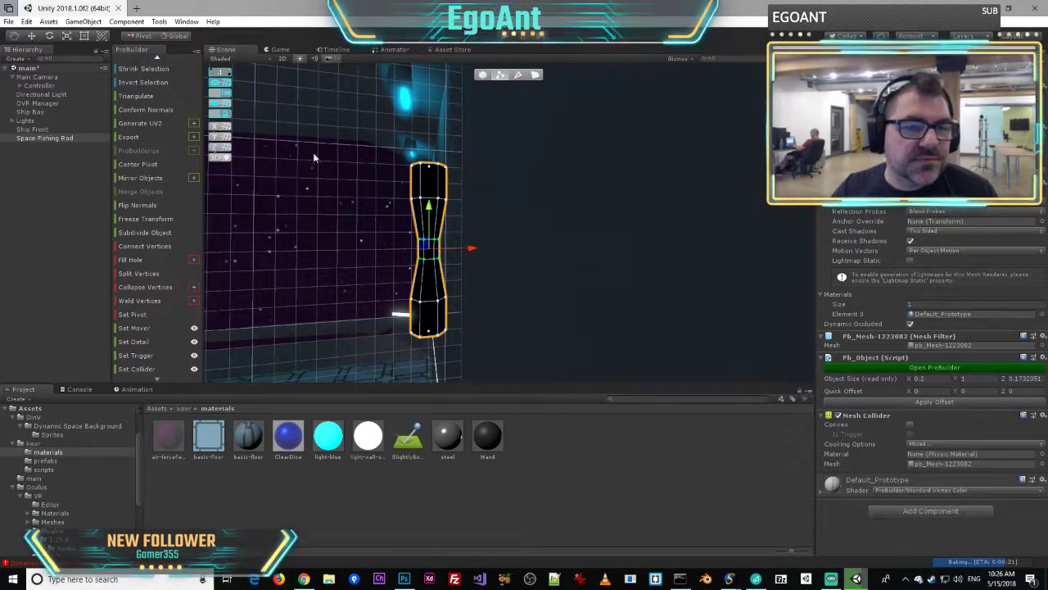
key(ctrl+z)
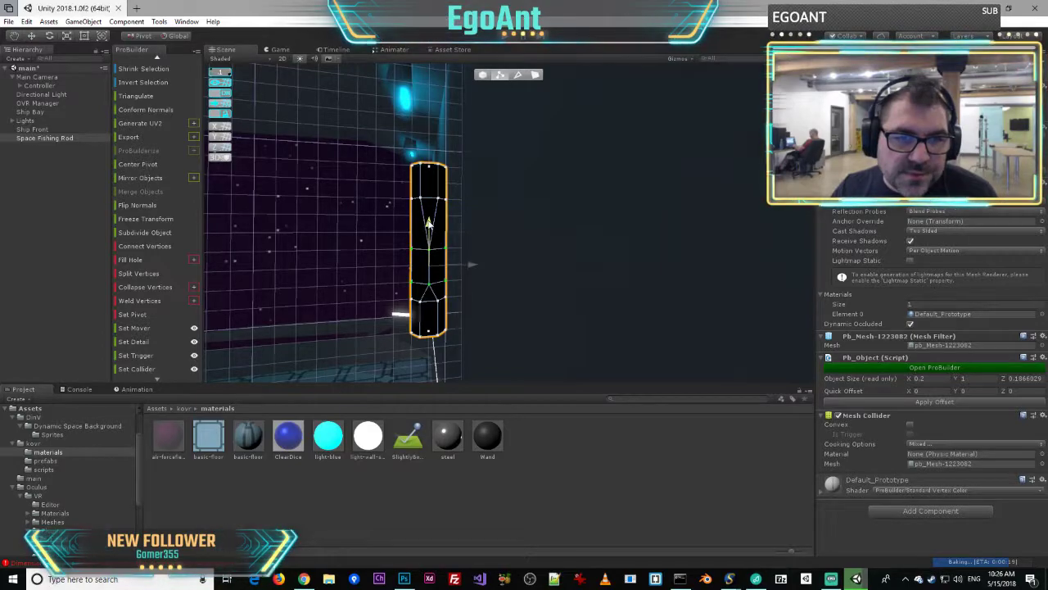
key(ctrl+y)
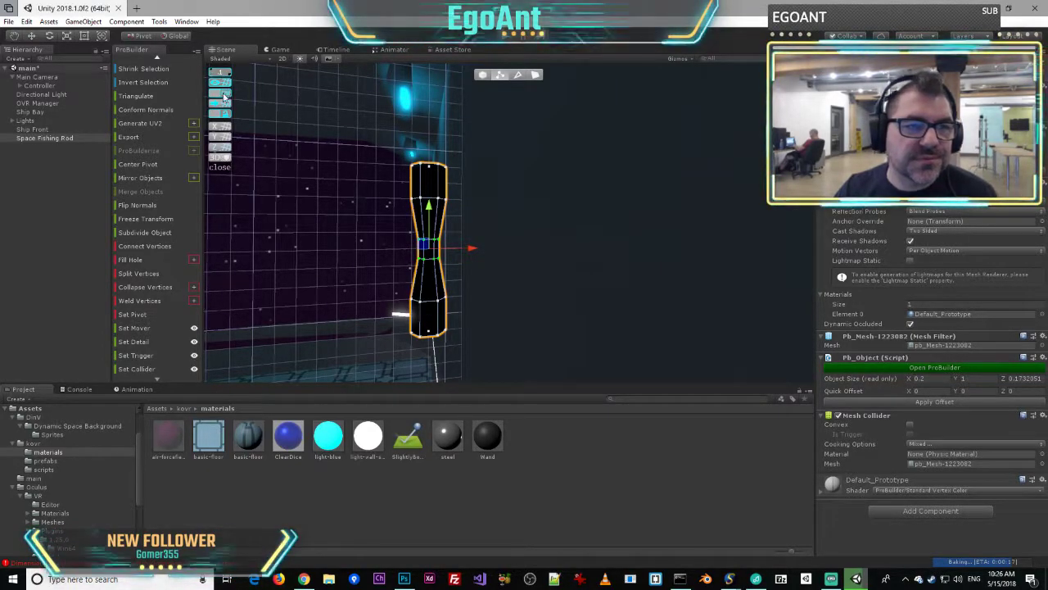
drag(417, 199, 432, 232)
- Select the rod's top vertex ring, scale it narrower and raise it to lengthen the rod
alt+drag(518, 231, 437, 207)
alt+drag(533, 232, 584, 241)
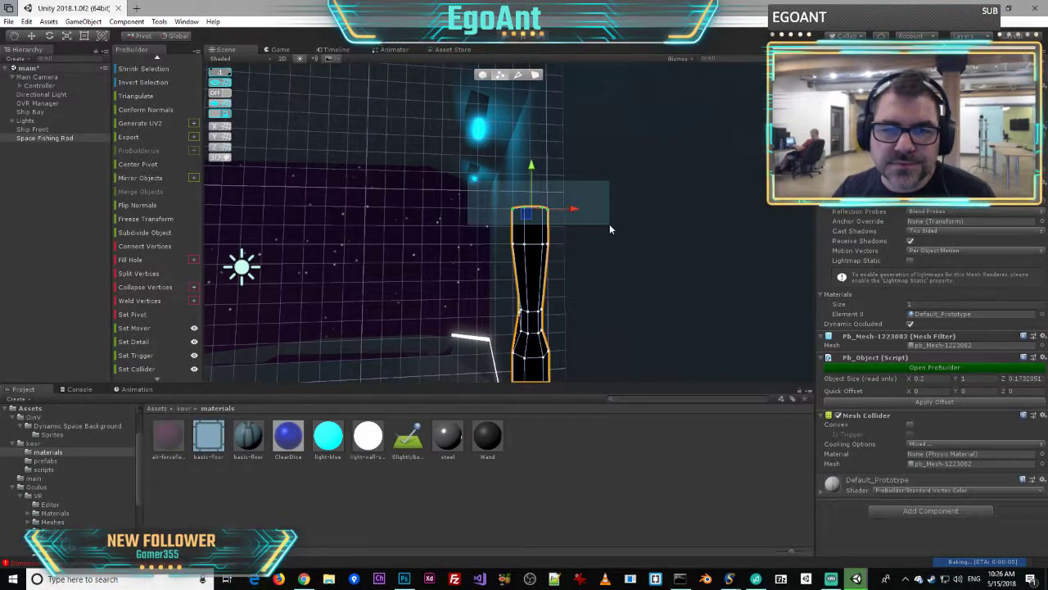
click(67, 37)
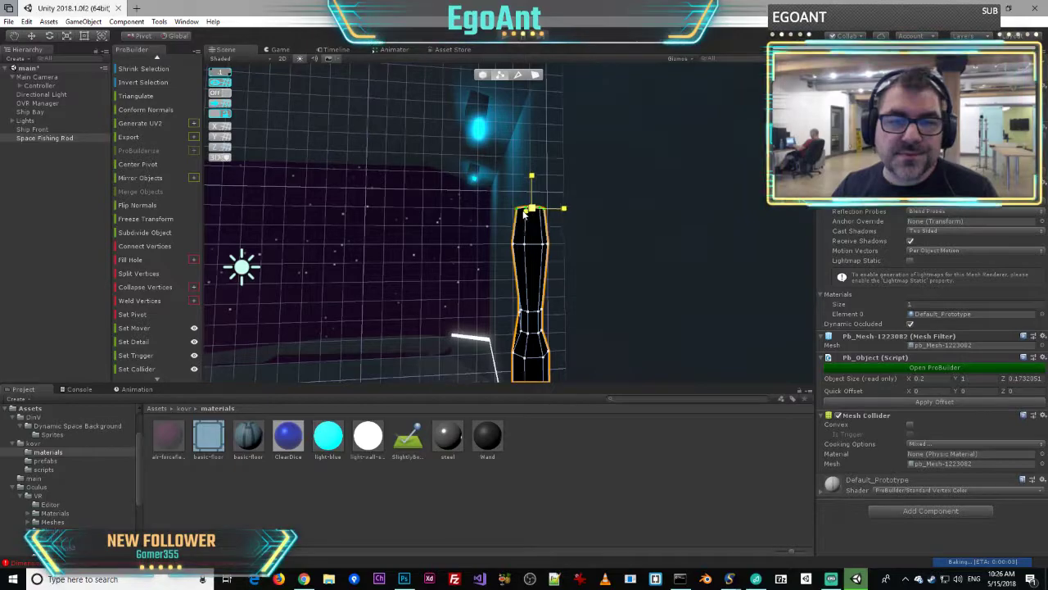
key(w)
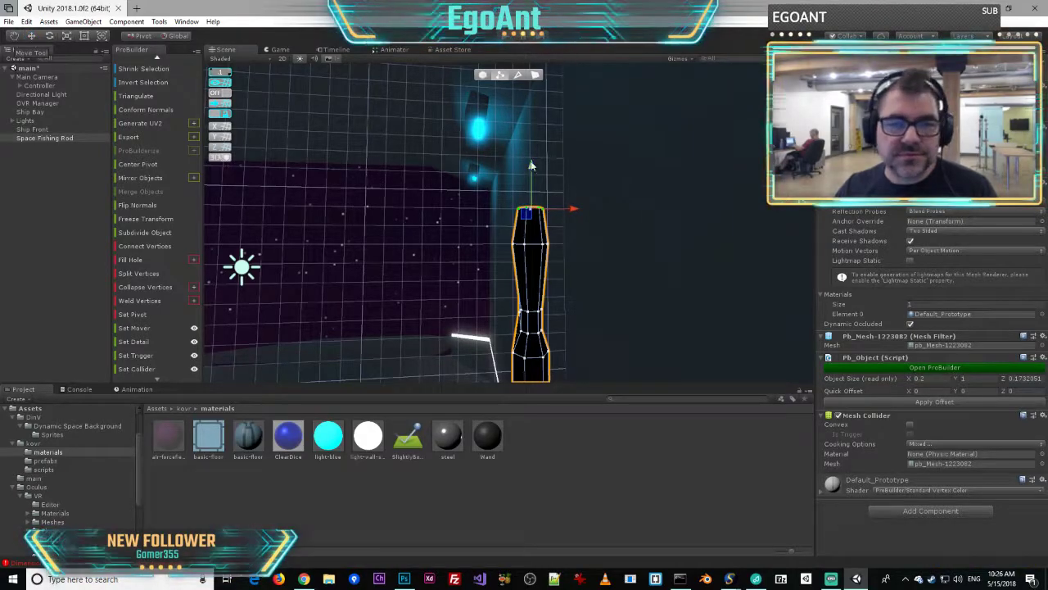
drag(531, 166, 531, 133)
- Check the rod from behind and undo the scaling and moves of its vertices
right_drag(709, 249, 544, 201)
key(ctrl+z)
key(ctrl+z)
key(ctrl+z)
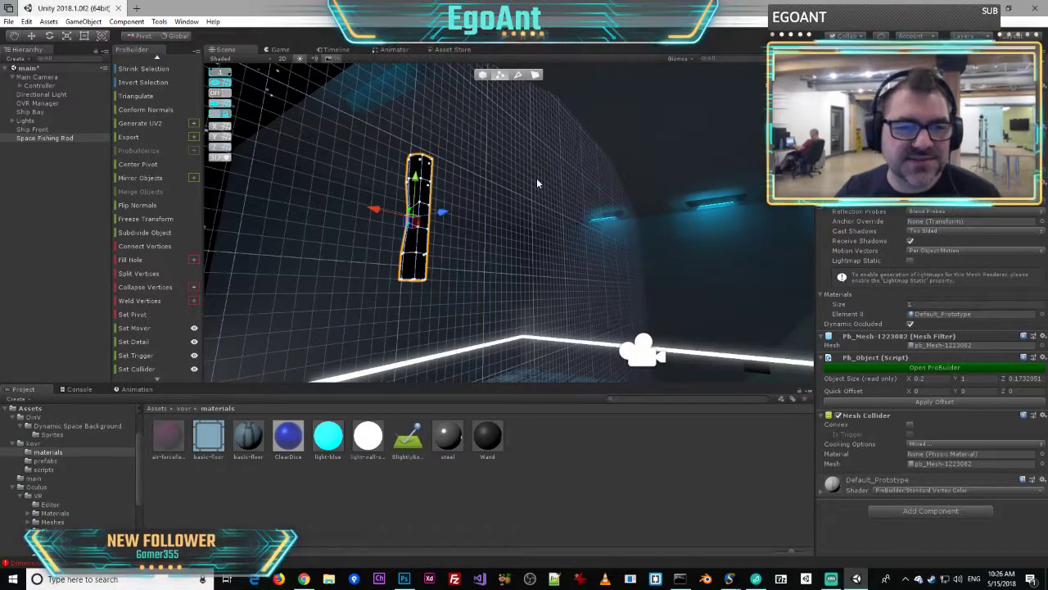
right_drag(536, 184, 688, 189)
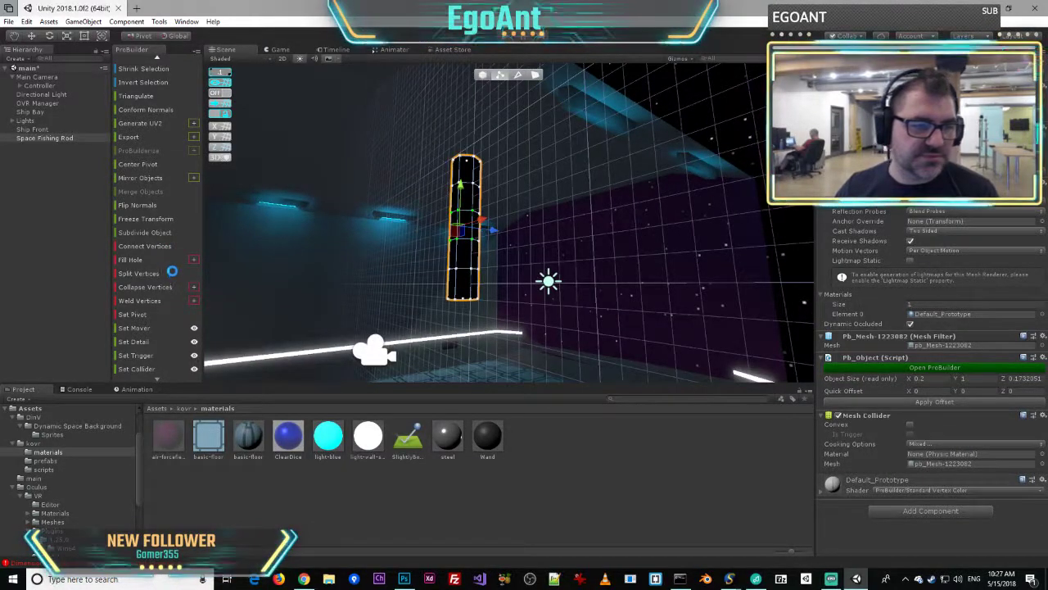
- Try to add the missing rear vertices of the rod's middle rings to the selection from another angle
scroll(168, 263, up, 5)
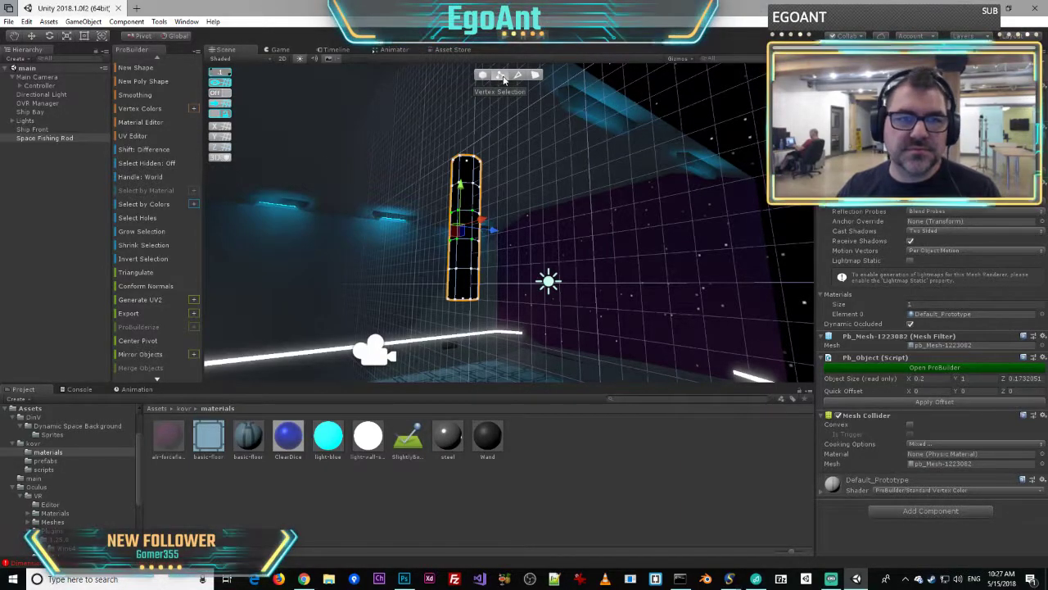
right_drag(515, 133, 386, 187)
shift+drag(443, 159, 603, 247)
right_drag(681, 237, 670, 234)
shift+drag(379, 161, 681, 253)
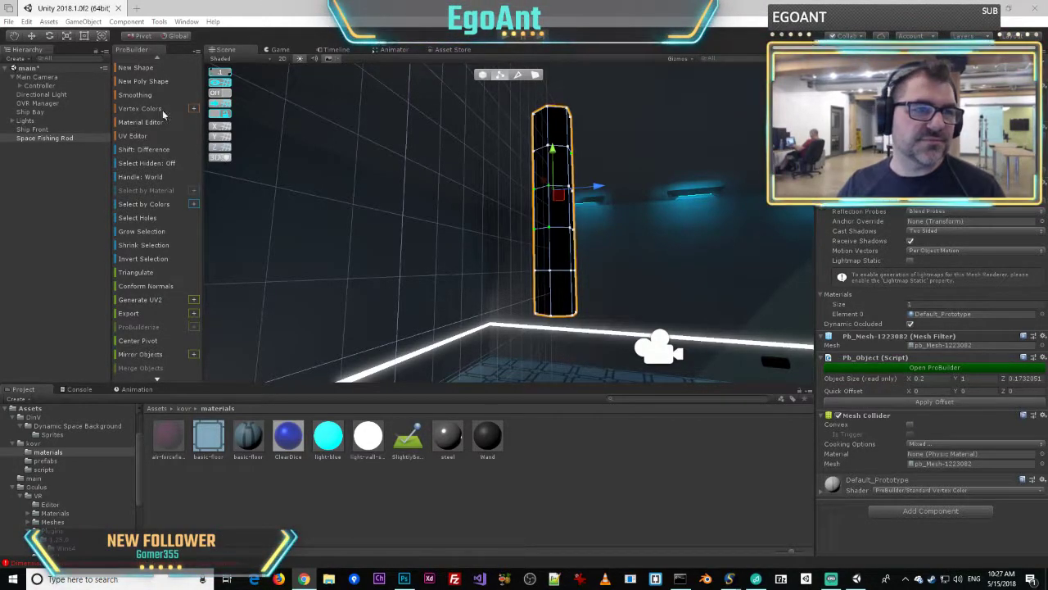
click(197, 51)
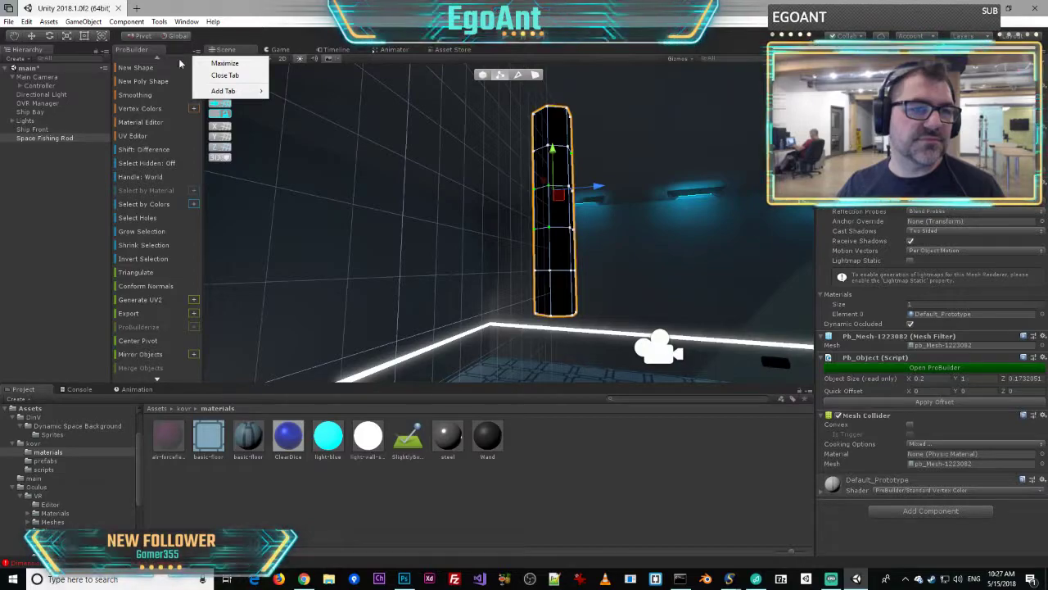
click(160, 21)
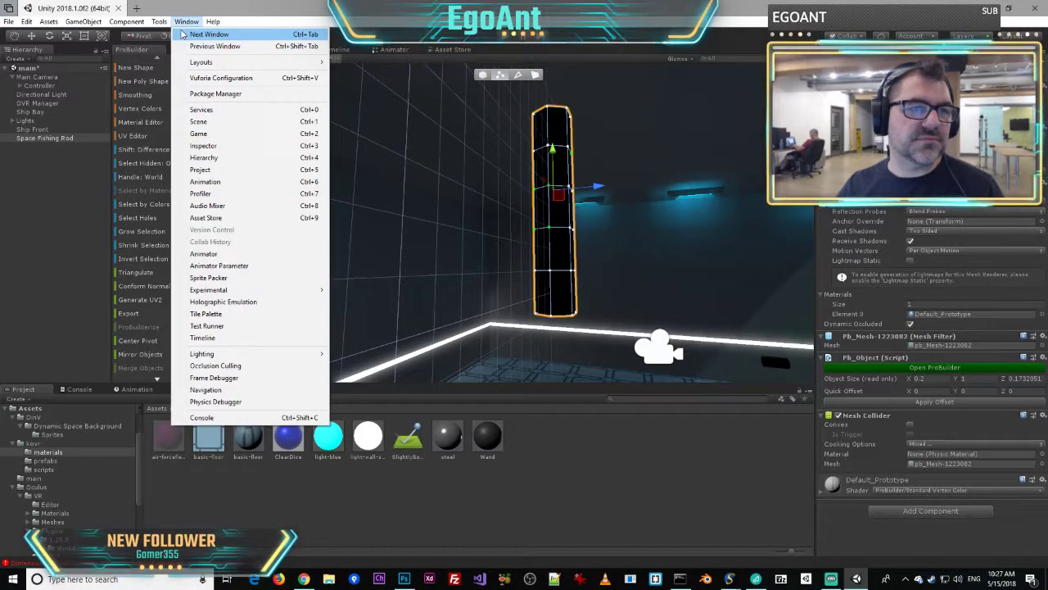
mouse_move(168, 37)
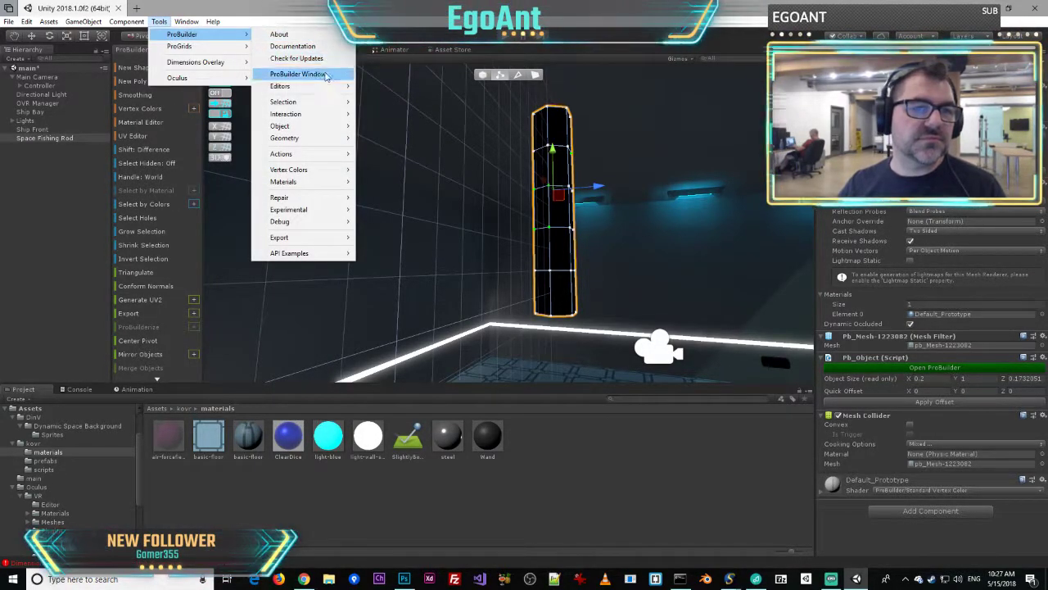
mouse_move(326, 103)
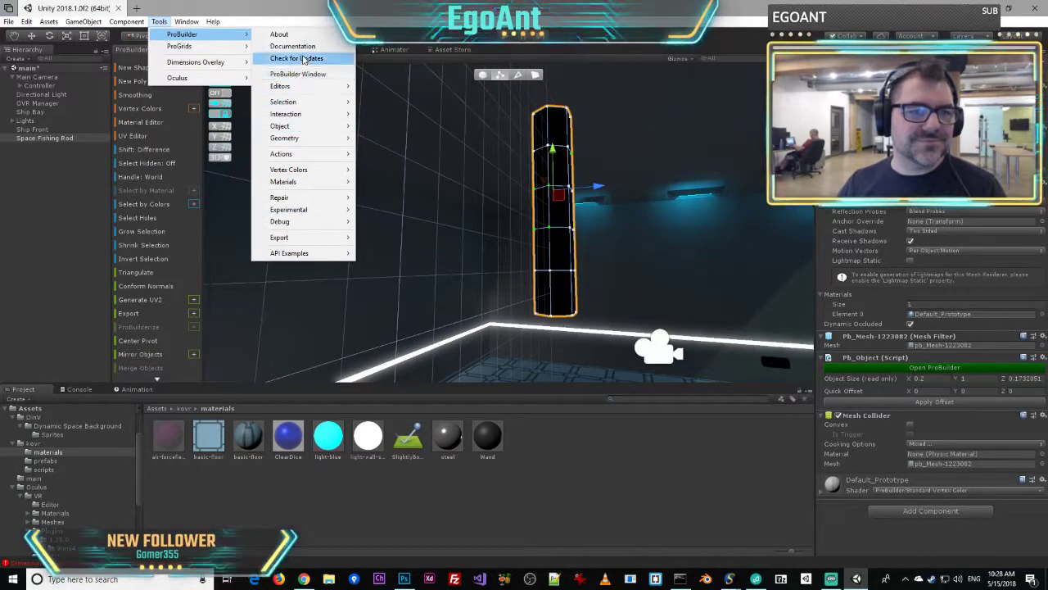
mouse_move(316, 86)
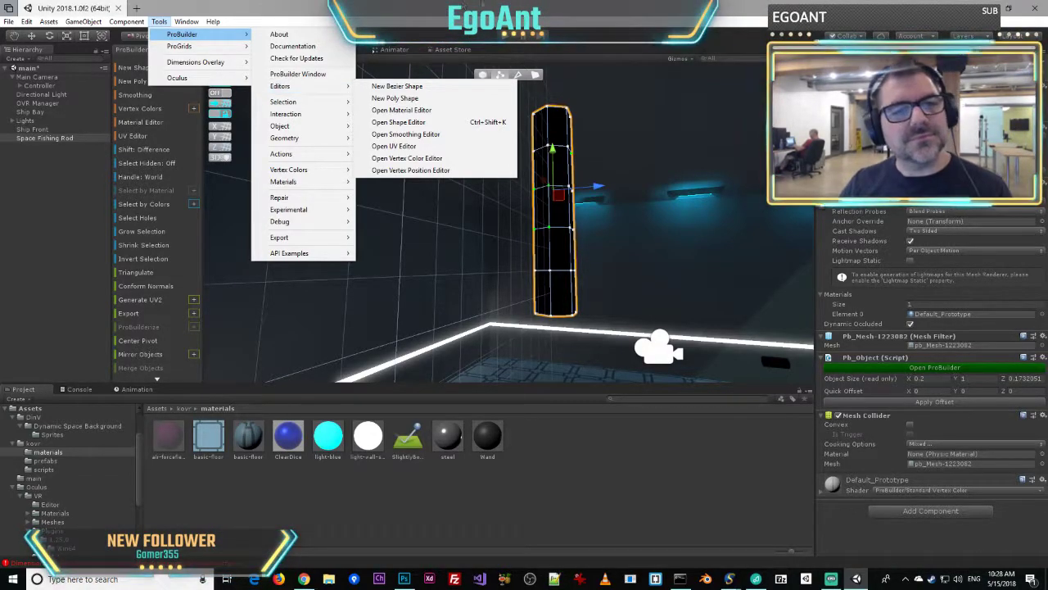
click(538, 55)
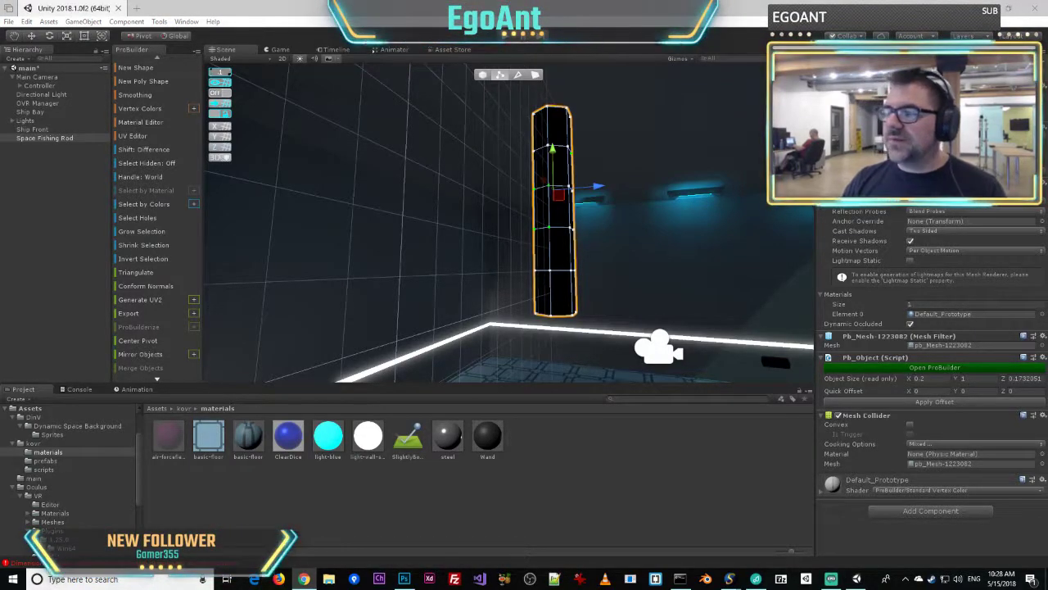
- Watch the ProBuilder Select Hidden video in the browser, return to Unity and turn hidden element selection on
key(alt+Tab)
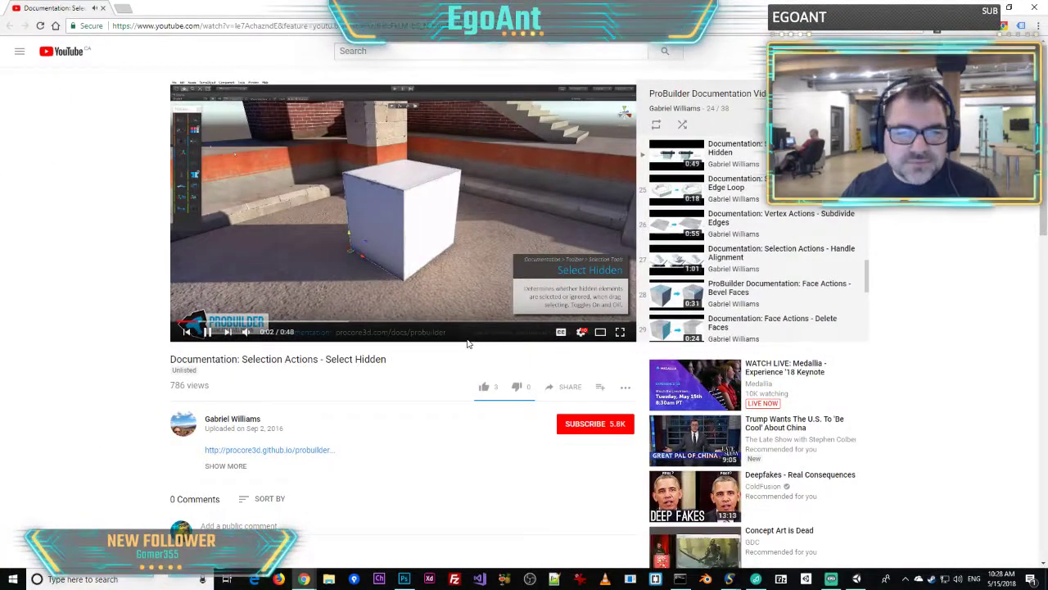
click(620, 331)
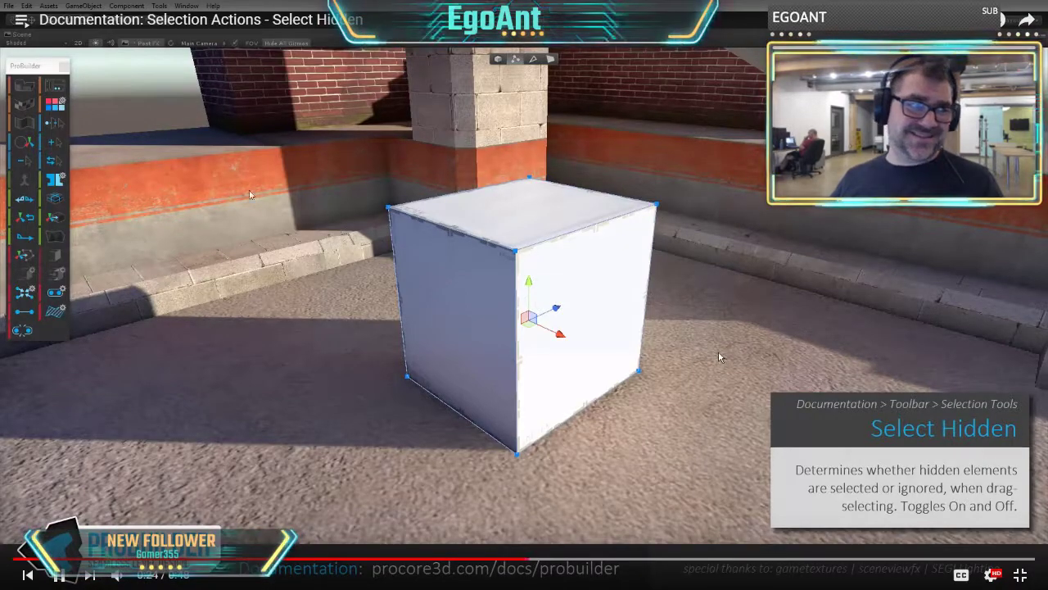
key(Escape)
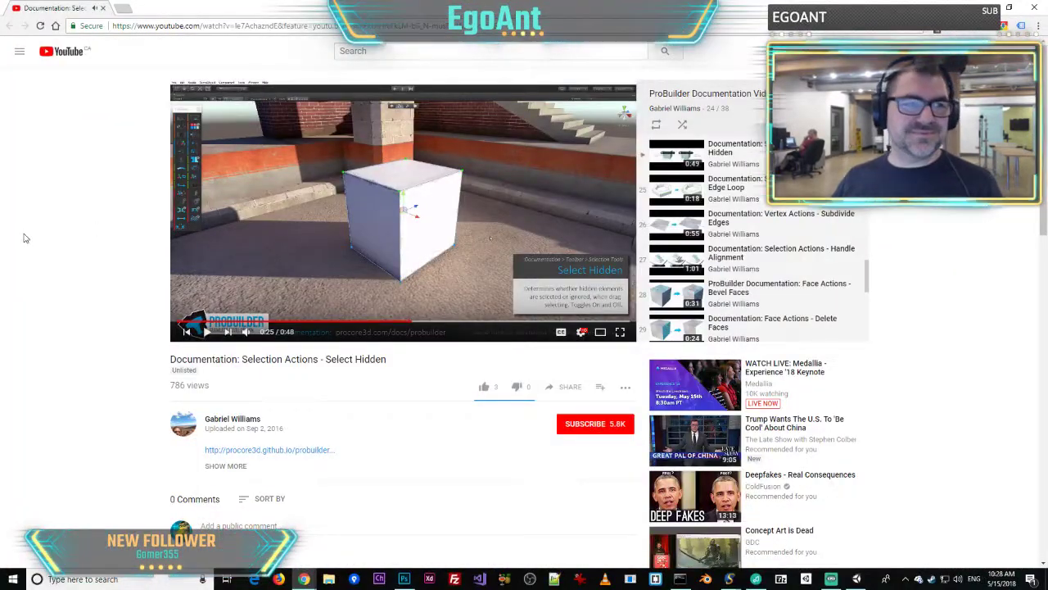
key(alt+Tab)
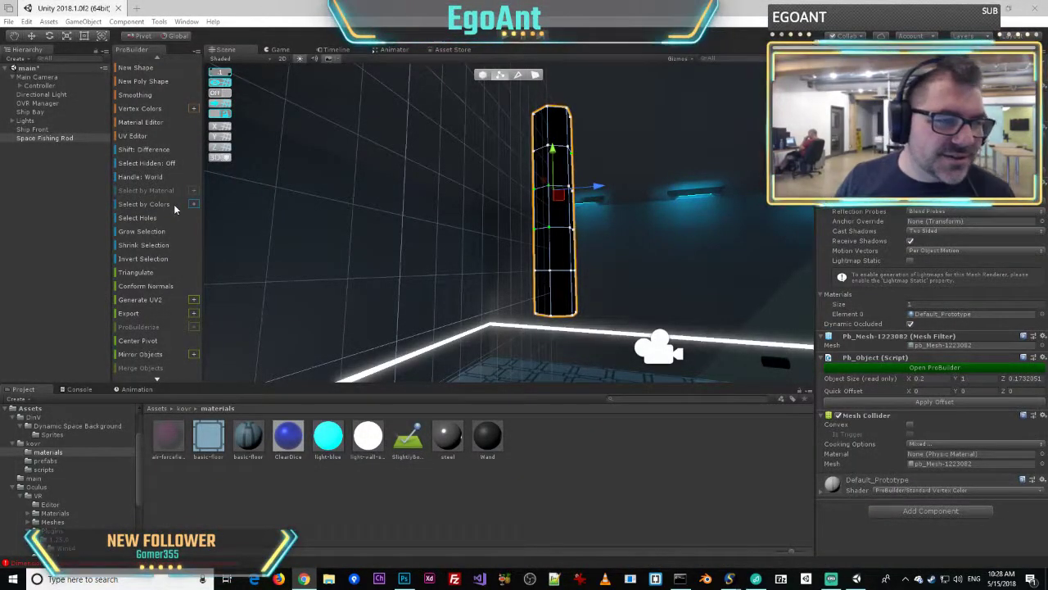
click(156, 164)
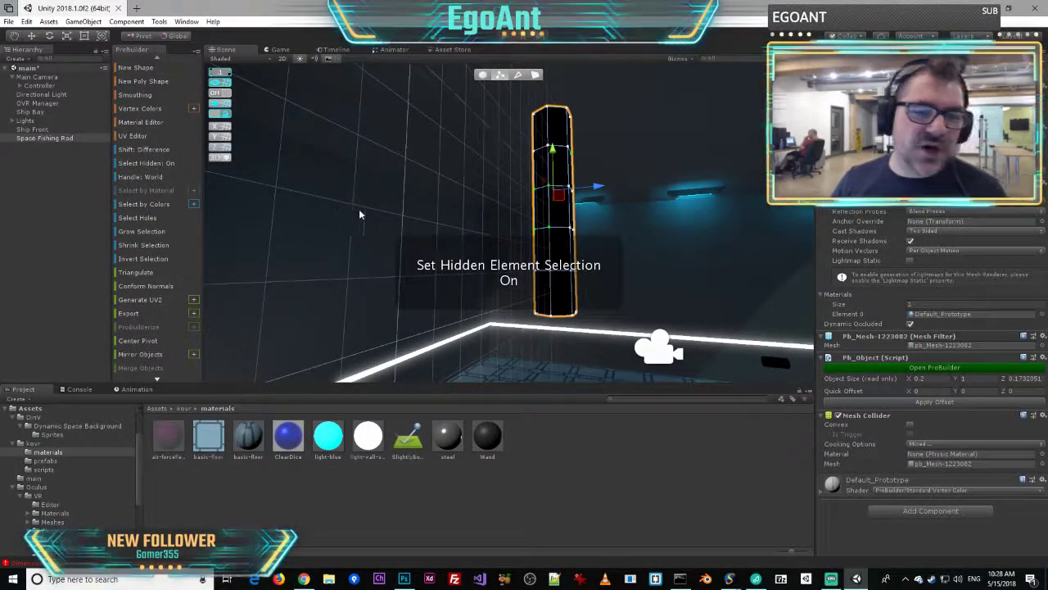
- Select the rod's two middle vertex rings, scale them narrower and lower them toward the rod's base
right_drag(704, 210, 741, 203)
key(w)
key(s)
drag(331, 215, 706, 314)
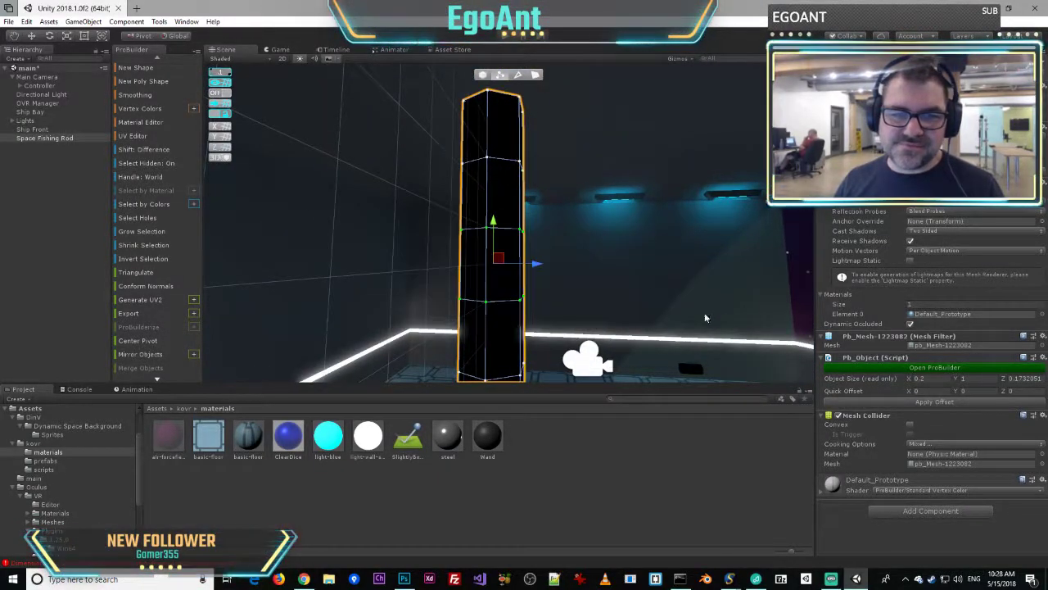
click(66, 36)
drag(502, 273, 471, 273)
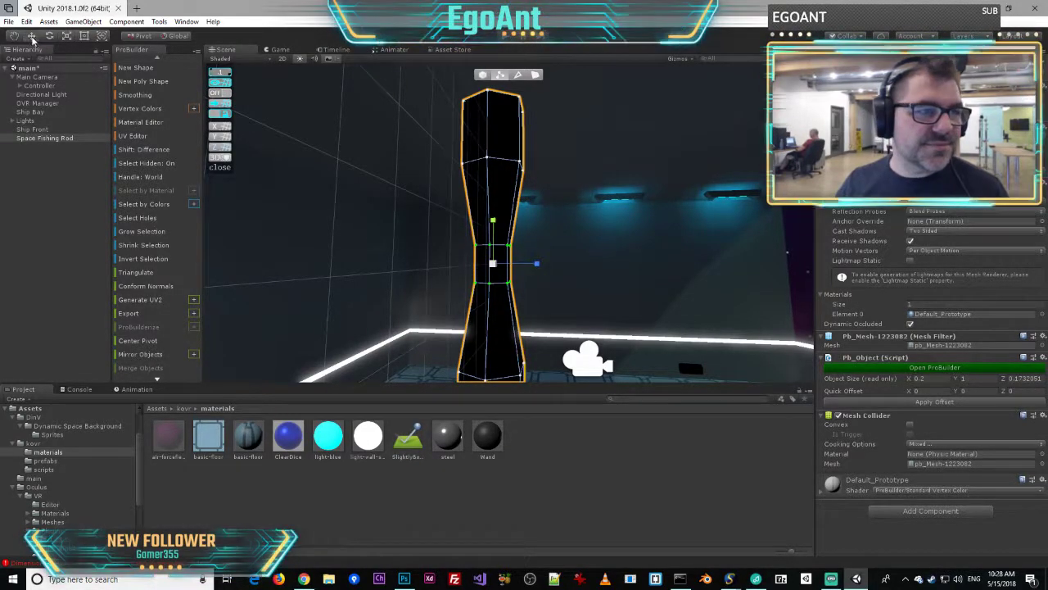
drag(491, 219, 493, 272)
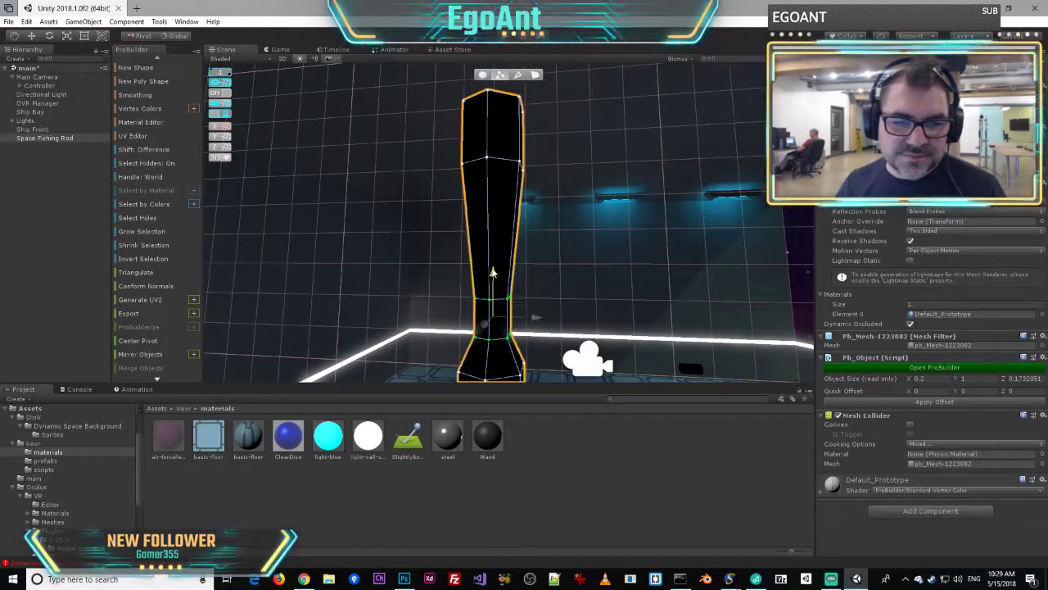
- Select the upper of the two narrowed rings, raise it to stretch the handle section, and save the scene
alt+drag(565, 281, 611, 208)
scroll(601, 330, down, 2)
right_drag(611, 208, 624, 230)
key(w)
drag(291, 247, 510, 279)
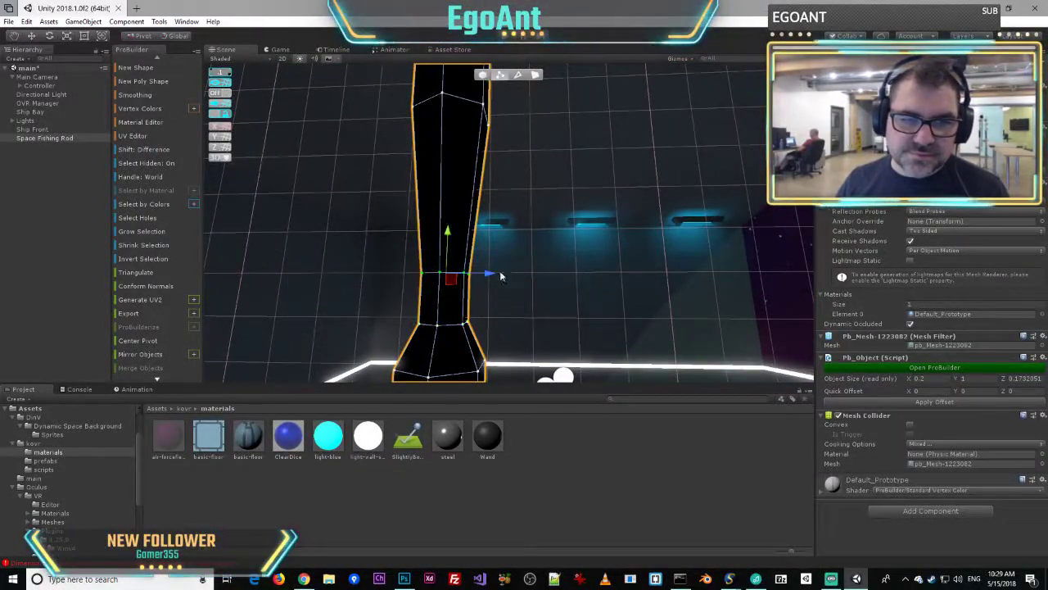
drag(447, 234, 447, 150)
key(ctrl+s)
- Select the rod's top vertex ring, raise it to lengthen the rod and scale it narrower
key(s)
right_drag(604, 260, 623, 276)
key(w)
drag(477, 175, 704, 254)
drag(560, 182, 531, 99)
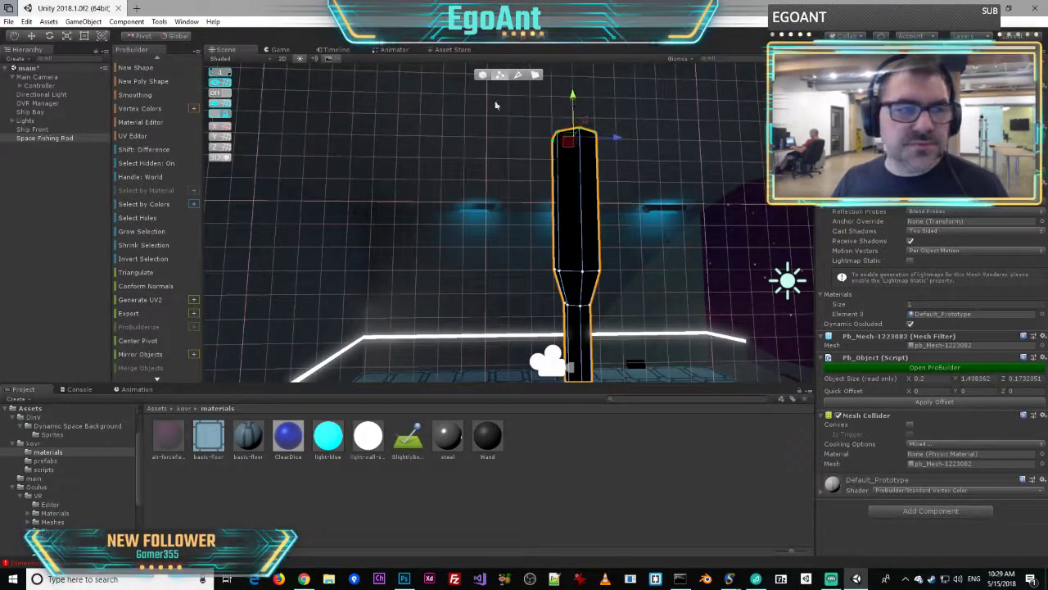
click(70, 36)
drag(571, 144, 378, 194)
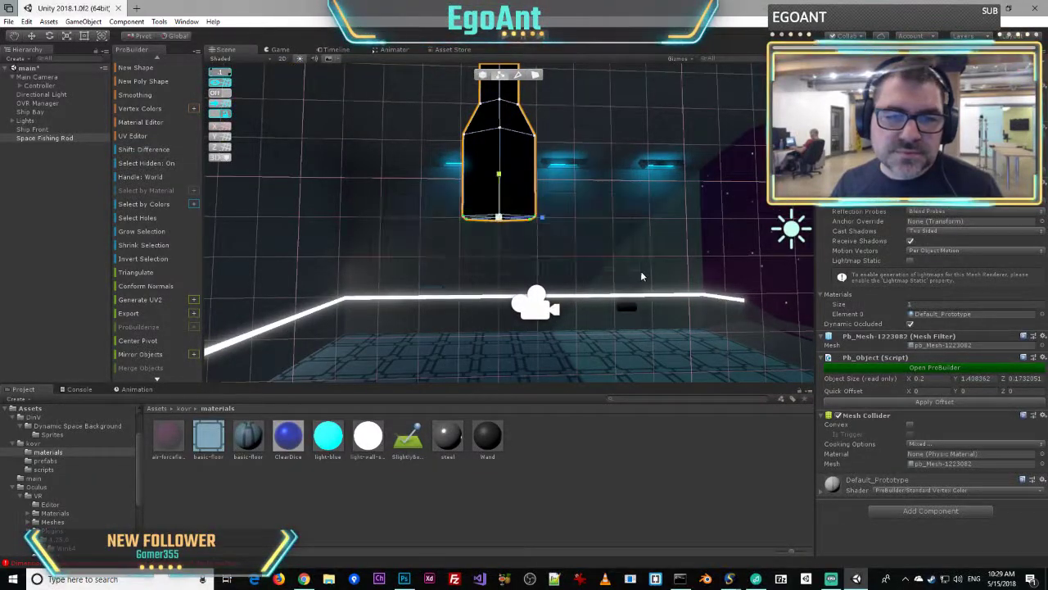
- Scale the rod's bottom vertex ring narrower and raise it to shorten the butt end
drag(498, 216, 470, 215)
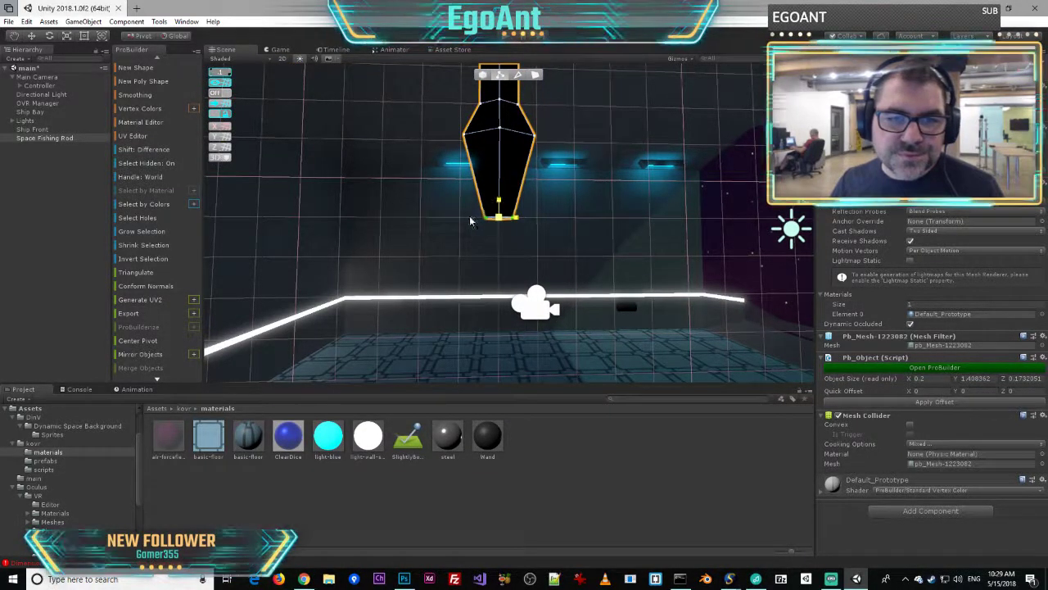
key(w)
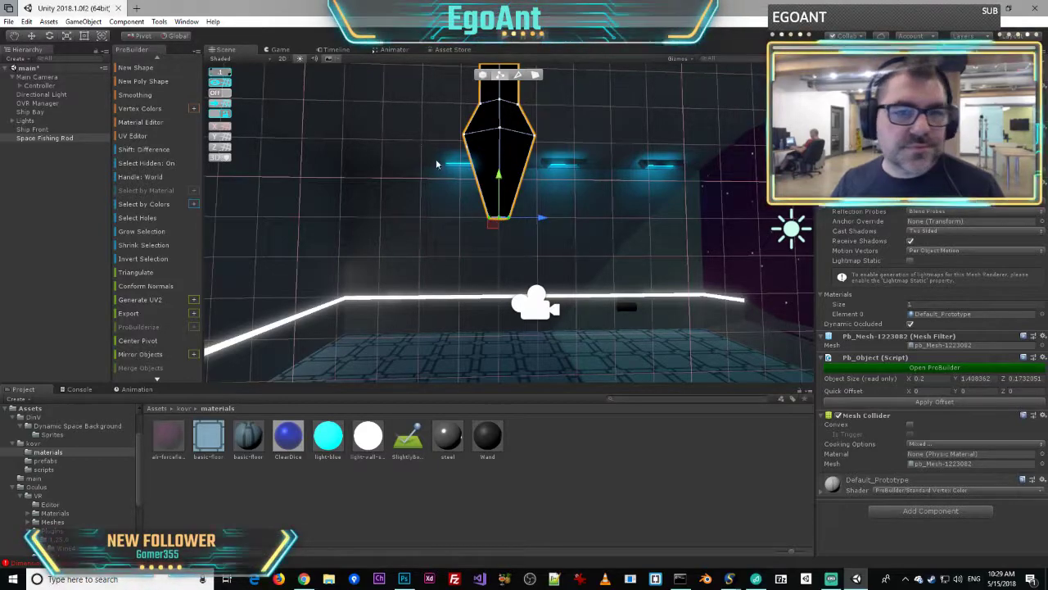
drag(499, 189, 506, 133)
- Examine the whole rod's profile from farther away and return to object selection mode
right_drag(635, 127, 725, 127)
key(w)
key(s)
key(w)
key(s)
key(w)
key(s)
key(a)
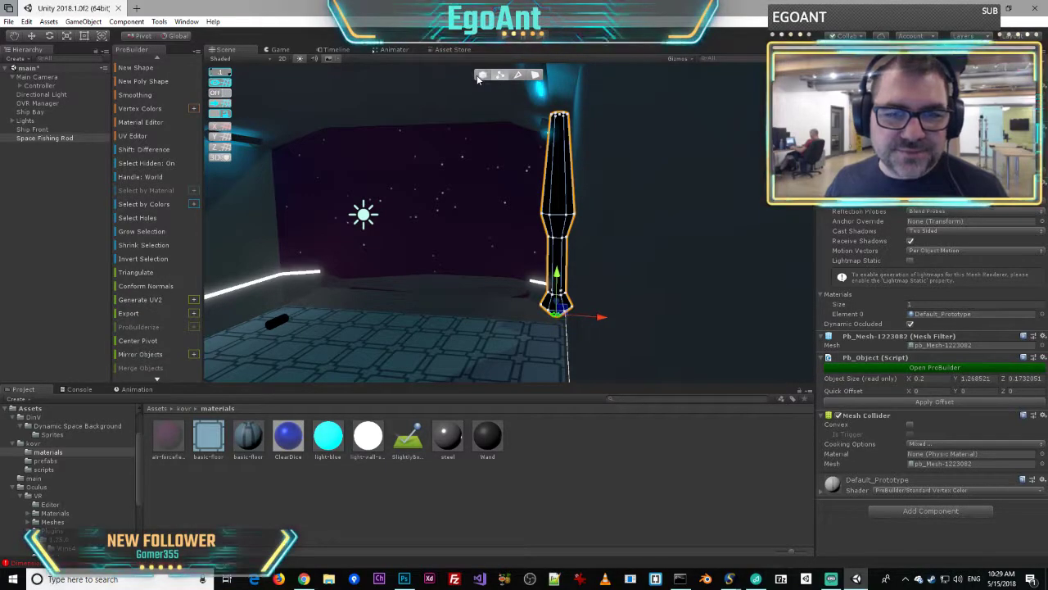
click(482, 75)
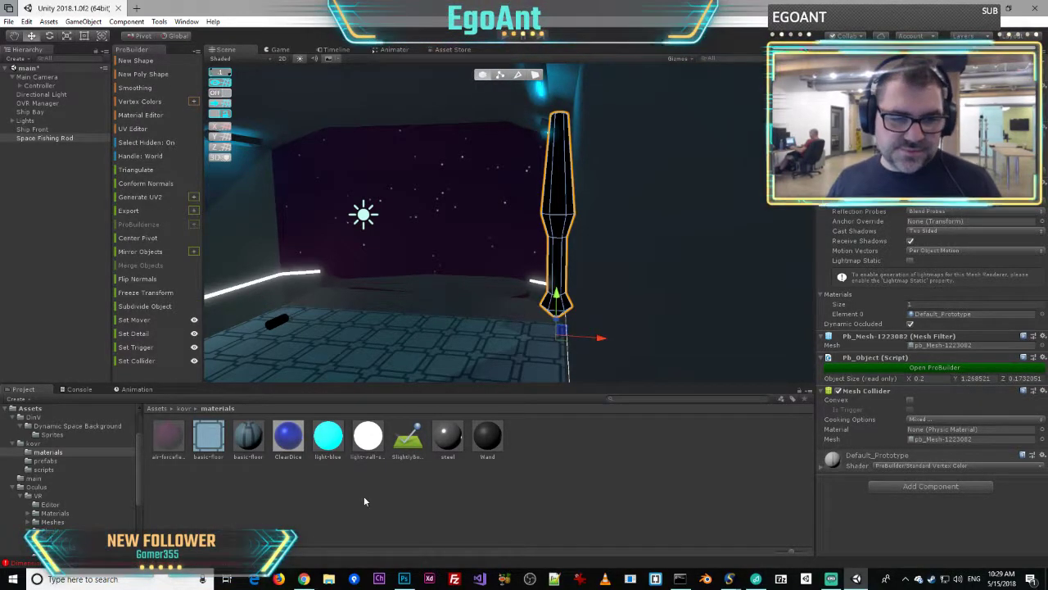
- Select the six triangular faces on the rod's top end and merge them into a single face
right_drag(638, 234, 761, 347)
key(w)
key(s)
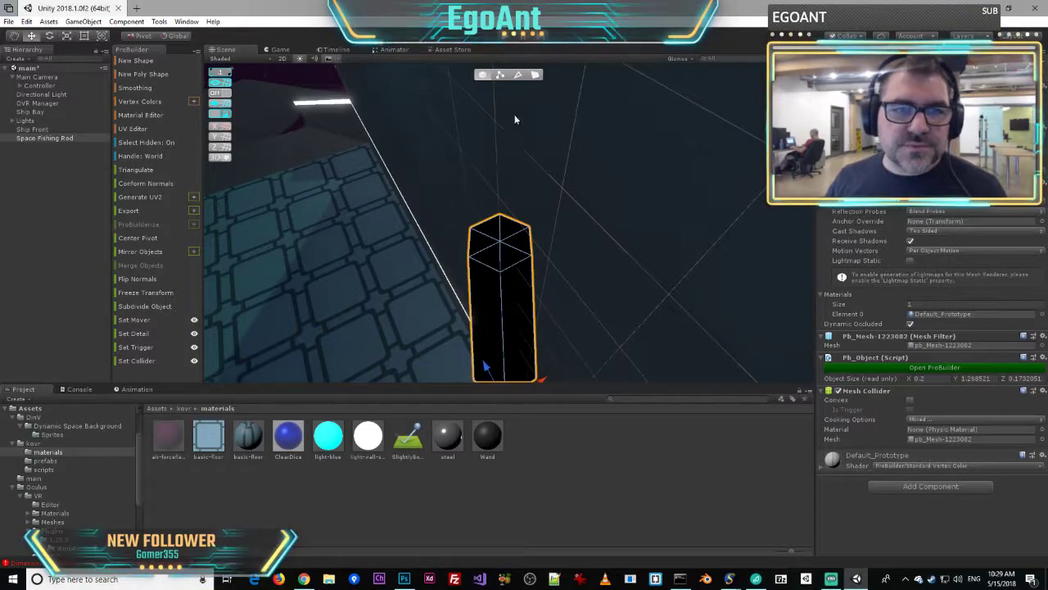
click(536, 74)
click(496, 231)
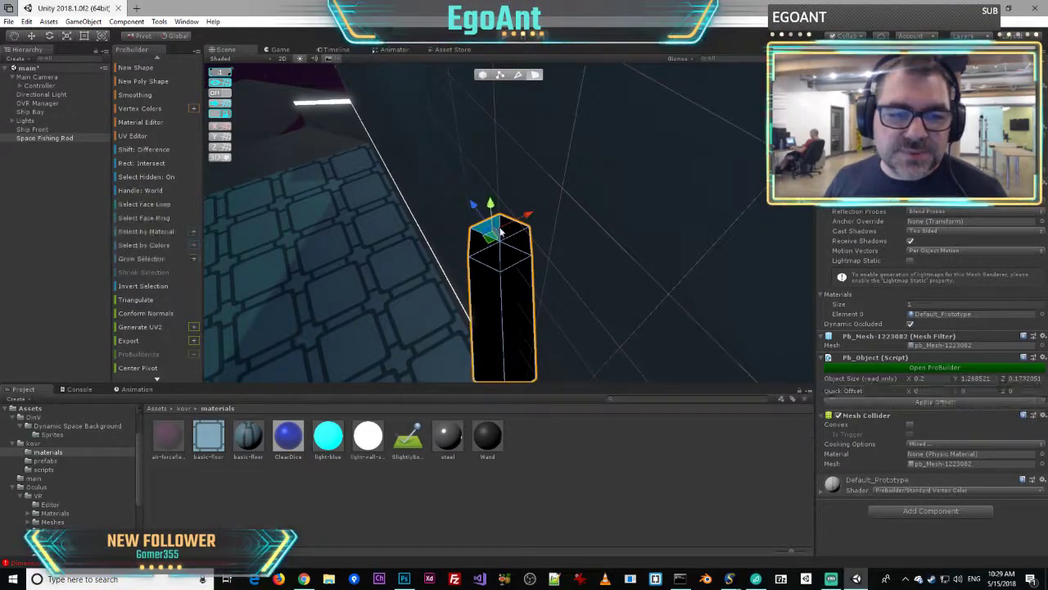
shift+click(511, 229)
shift+click(521, 240)
shift+click(509, 261)
shift+click(486, 260)
shift+click(475, 244)
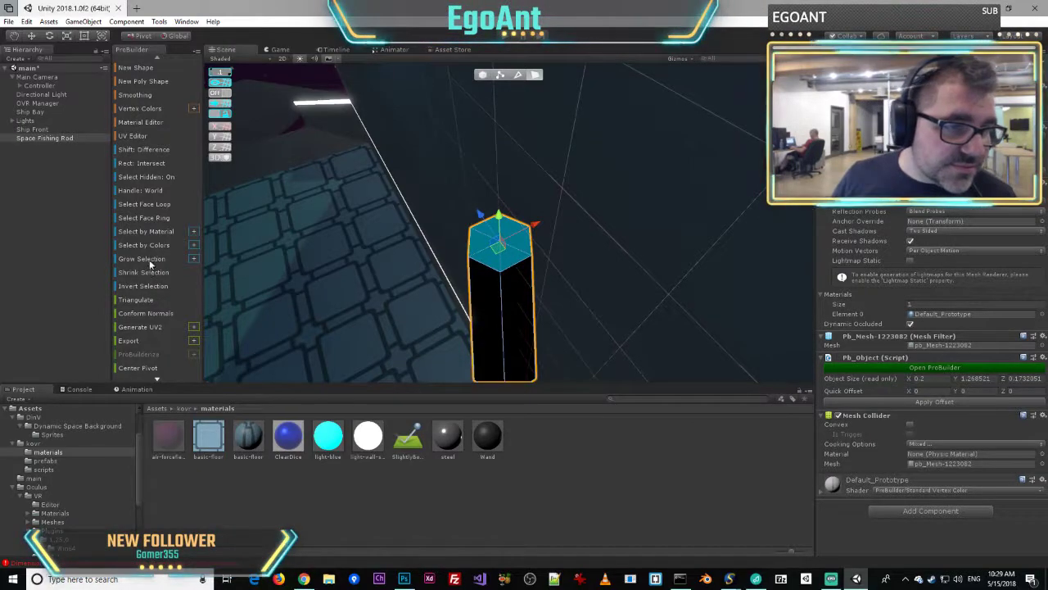
scroll(147, 245, down, 5)
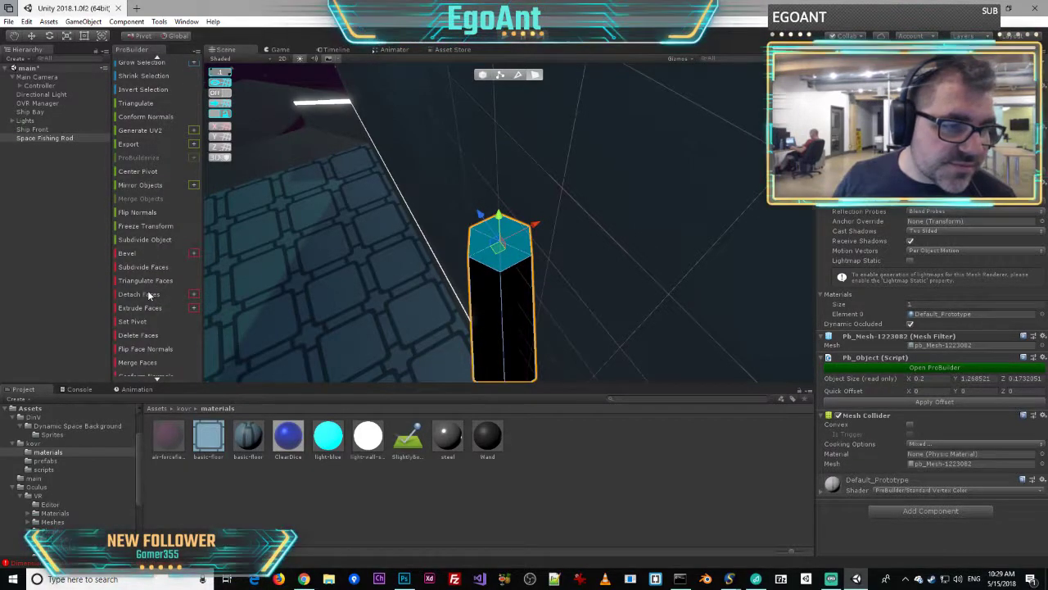
scroll(152, 311, down, 2)
click(145, 294)
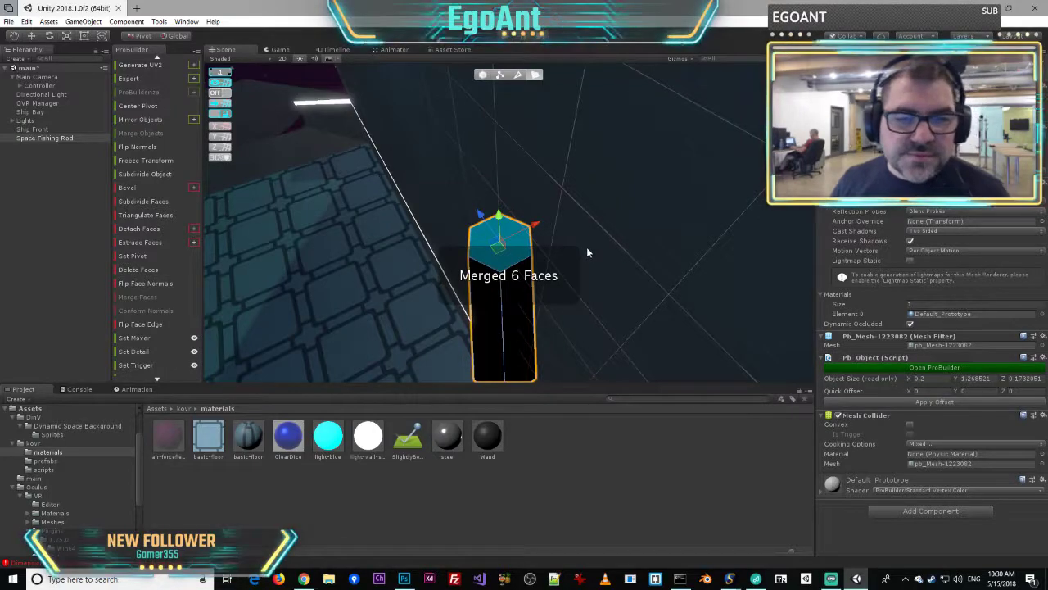
- Extrude the merged top face upward to extend the rod to a height of about 1.81
alt+drag(596, 257, 498, 146)
alt+drag(605, 210, 632, 112)
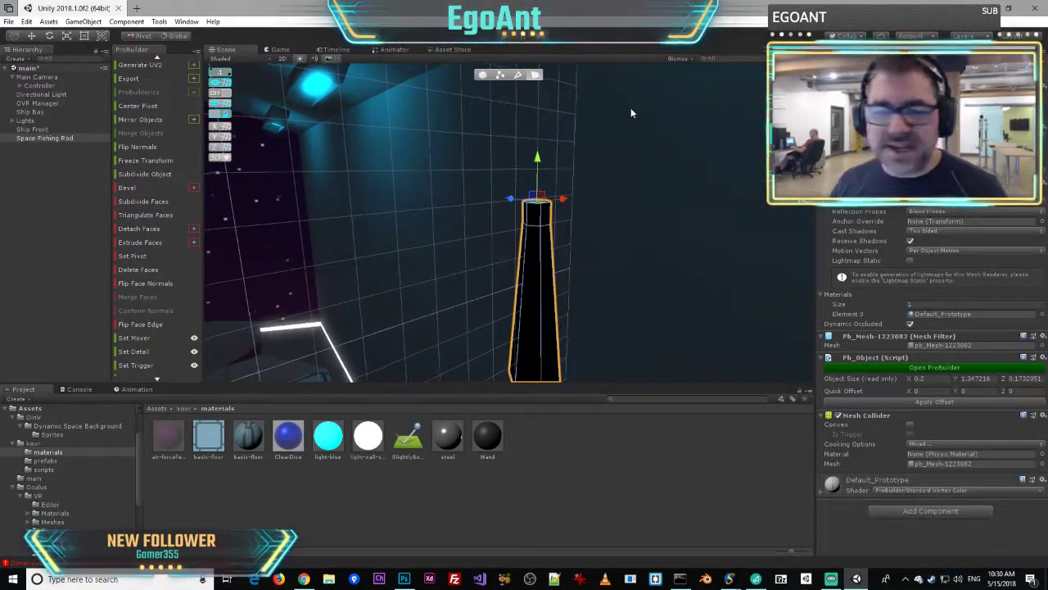
shift+drag(537, 163, 548, 46)
right_drag(650, 173, 535, 165)
right_drag(658, 167, 734, 159)
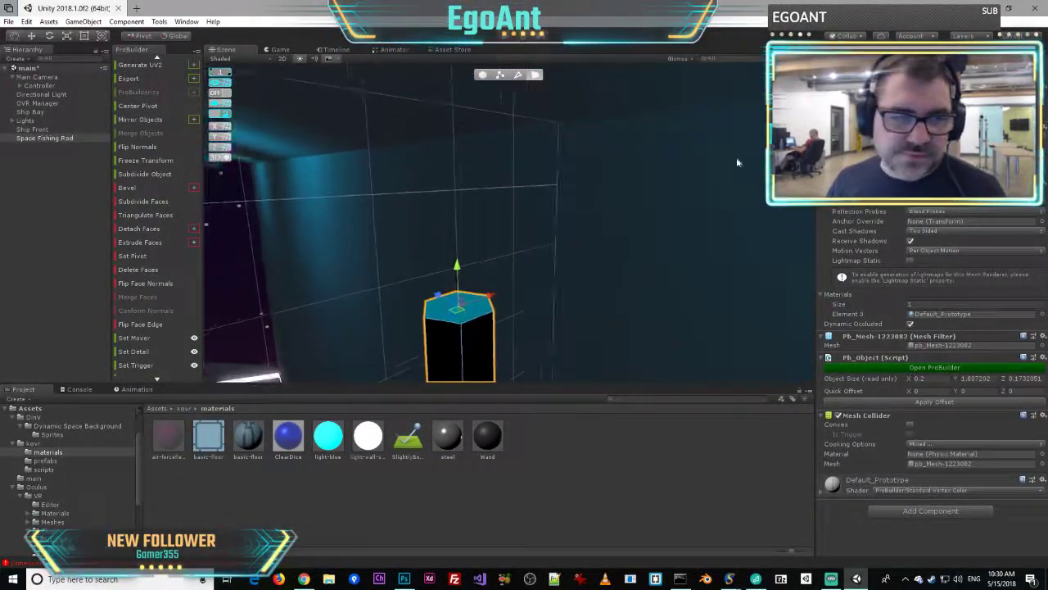
- Scale the extruded top face down so the rod tapers to a thin tip, and check its profile
click(67, 38)
drag(458, 304, 423, 325)
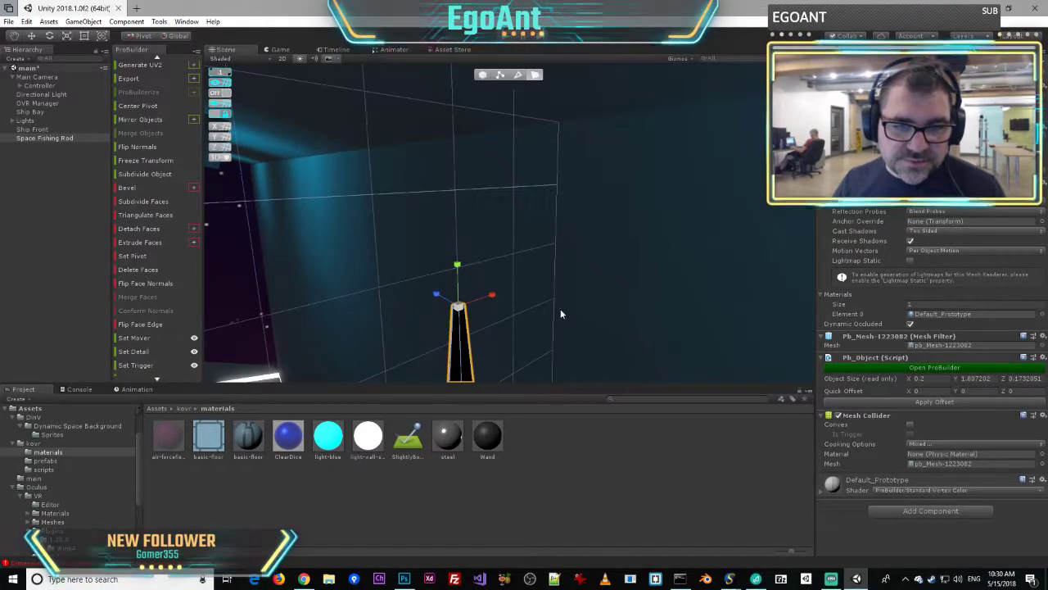
click(562, 314)
right_drag(639, 324, 649, 290)
key(s)
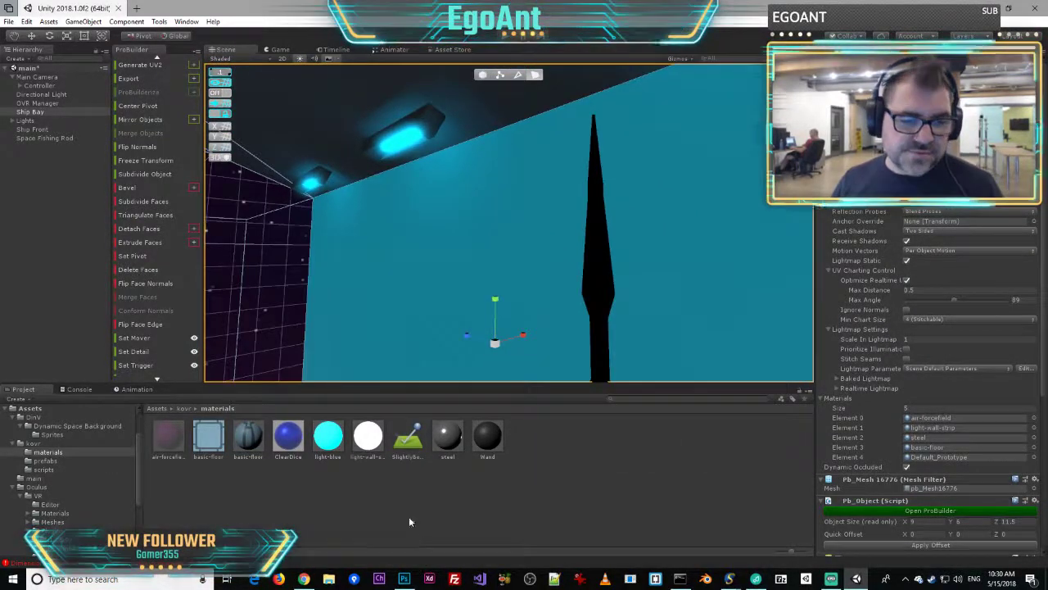
- Create a new material named LaserRod in the materials folder
right_click(389, 500)
mouse_move(442, 272)
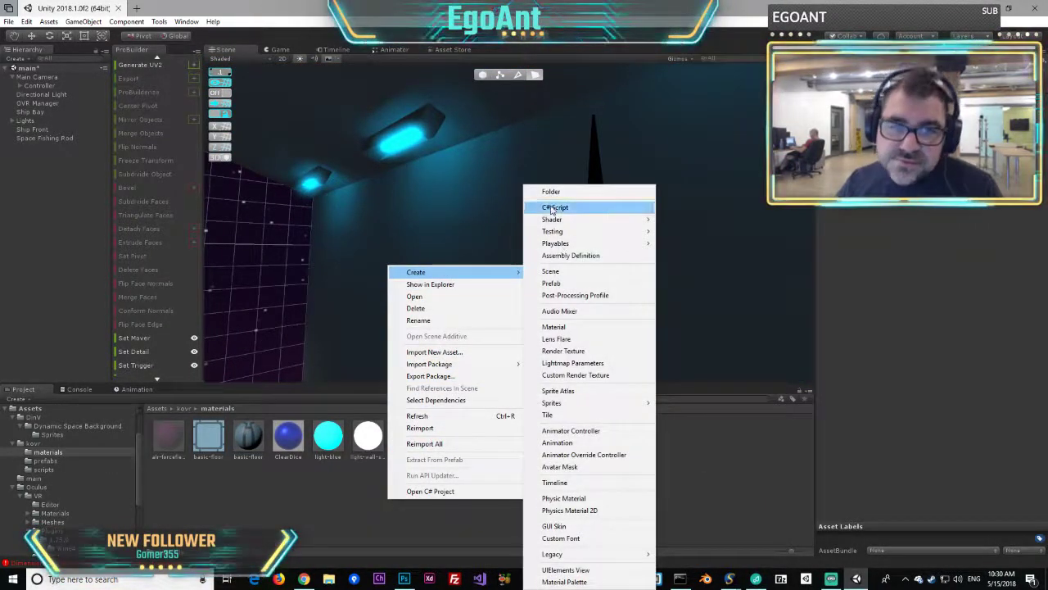
click(557, 326)
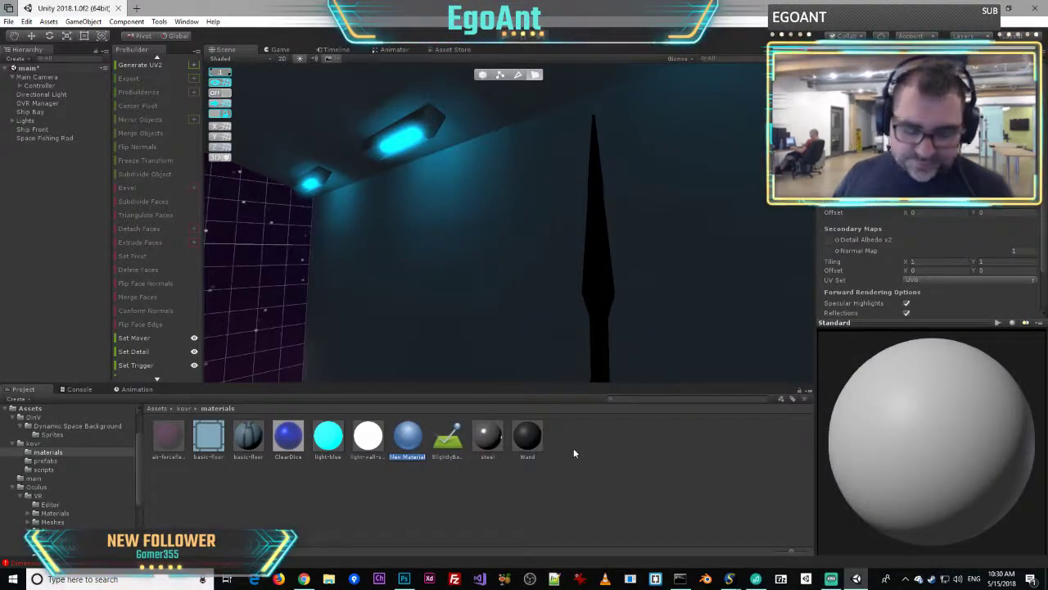
text(Lase)
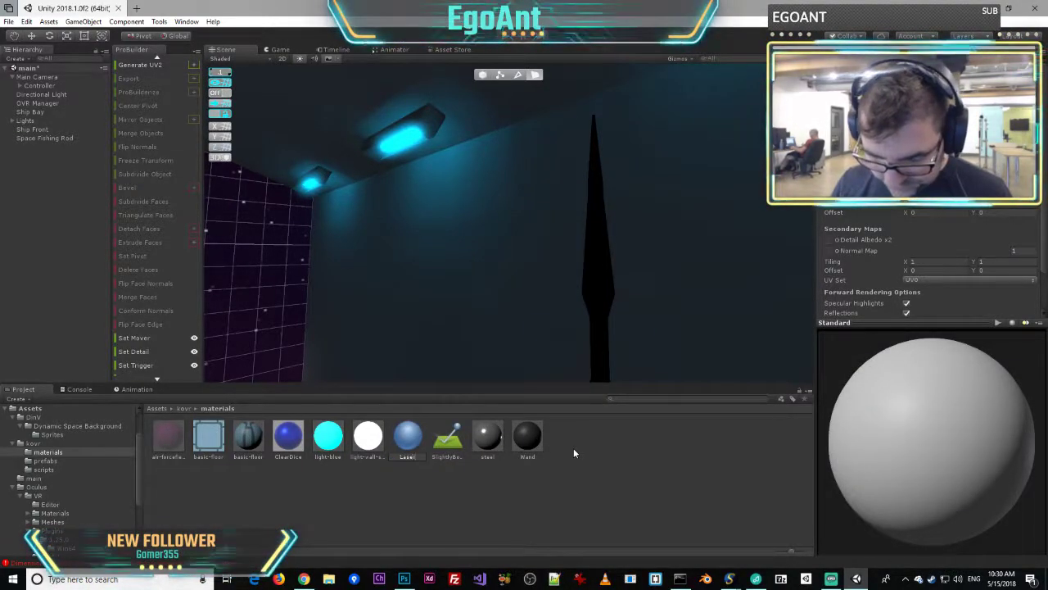
text(rRod)
key(Return)
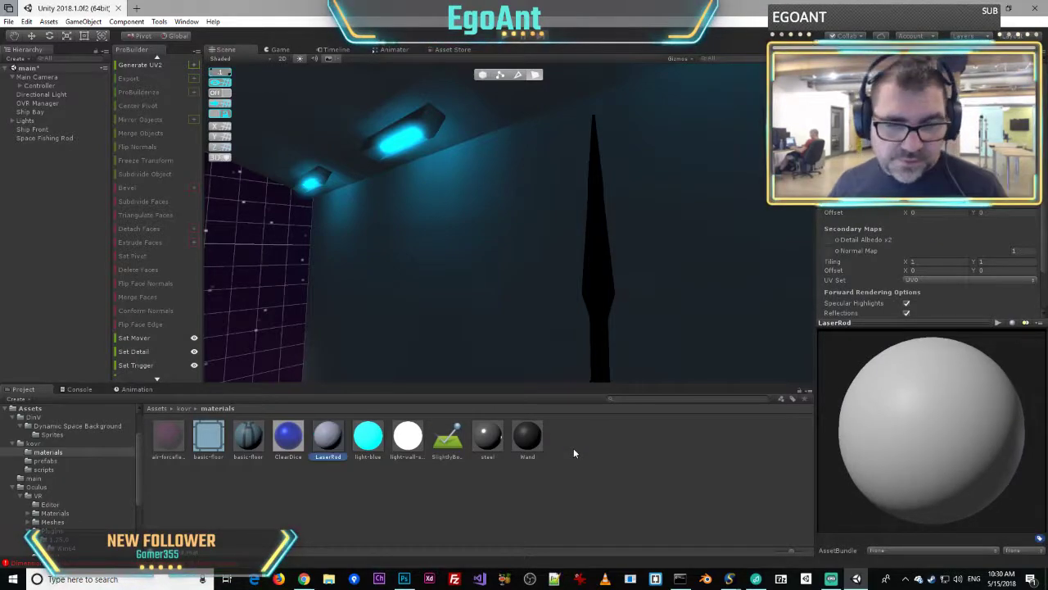
- Set the LaserRod material's albedo colour to magenta FF00DE
click(941, 107)
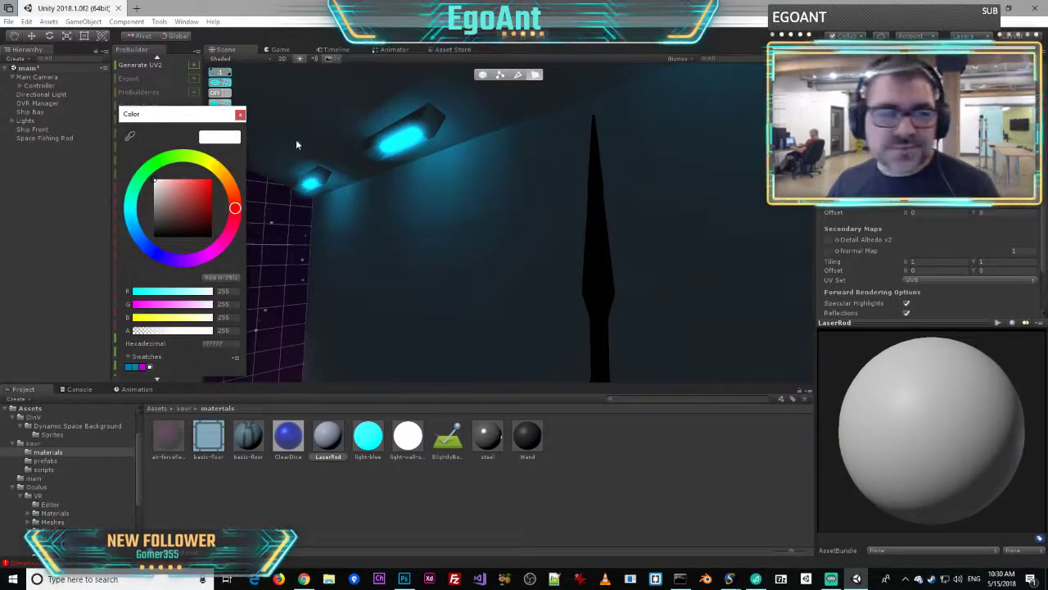
mouse_move(228, 244)
mouse_down()
mouse_move(213, 250)
mouse_move(208, 207)
mouse_move(221, 176)
mouse_up()
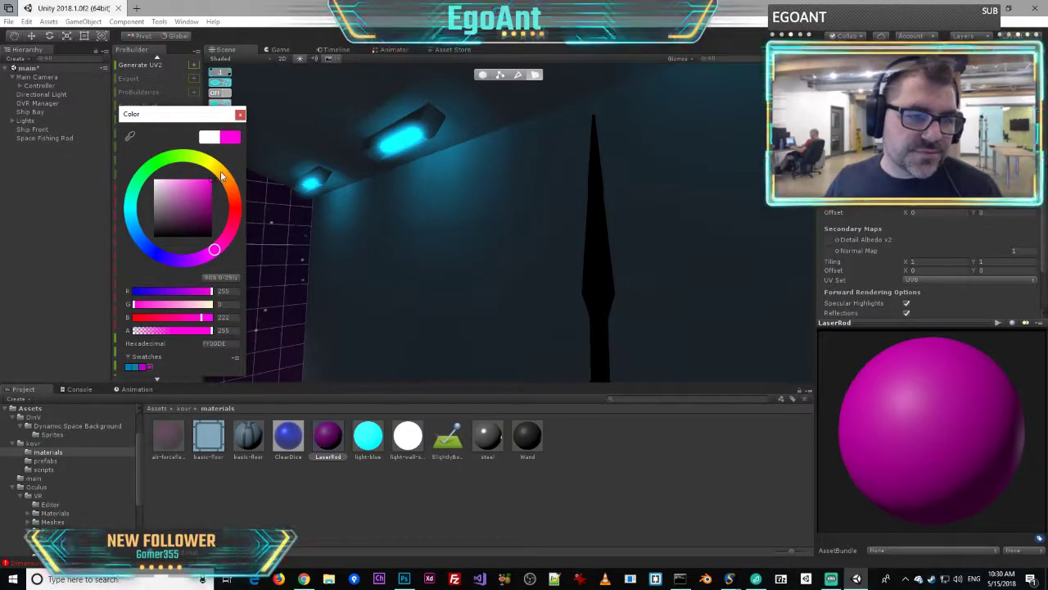
click(240, 115)
- Set the LaserRod material's emission colour to hot pink FF008A and raise its HDR intensity
scroll(907, 211, up, 1)
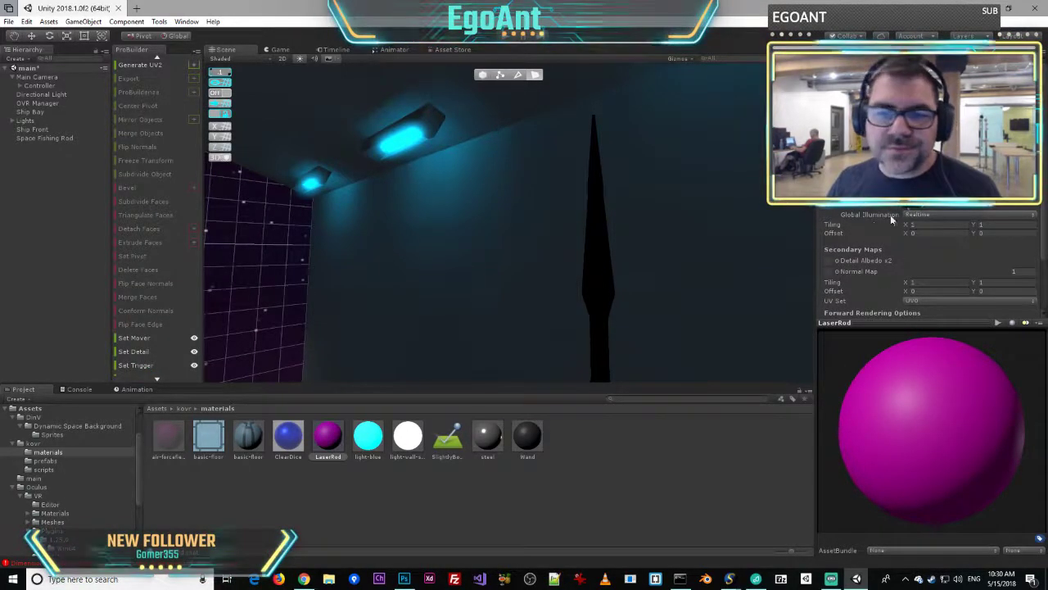
click(908, 210)
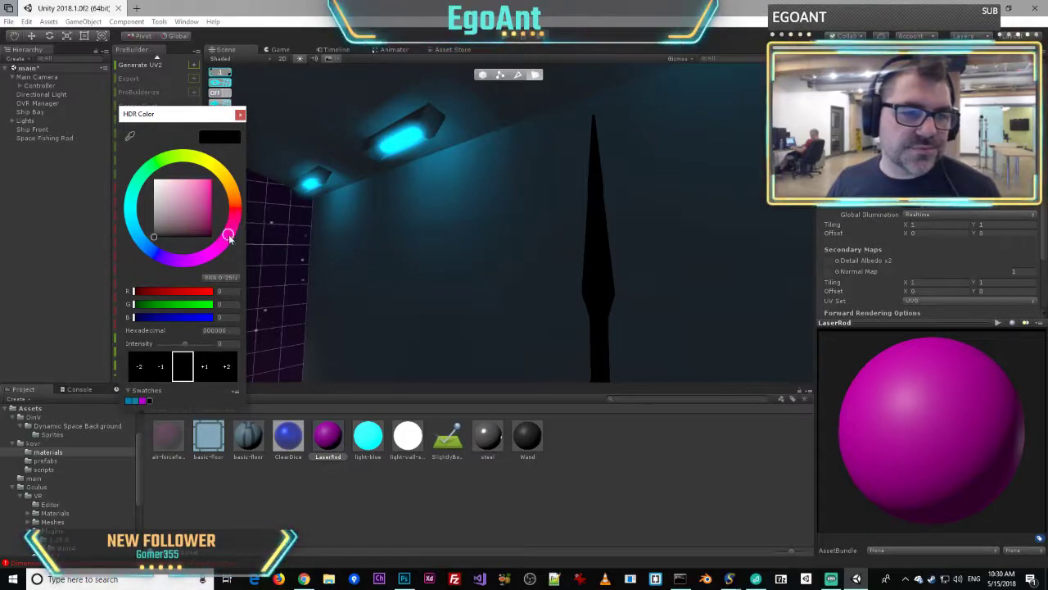
click(187, 179)
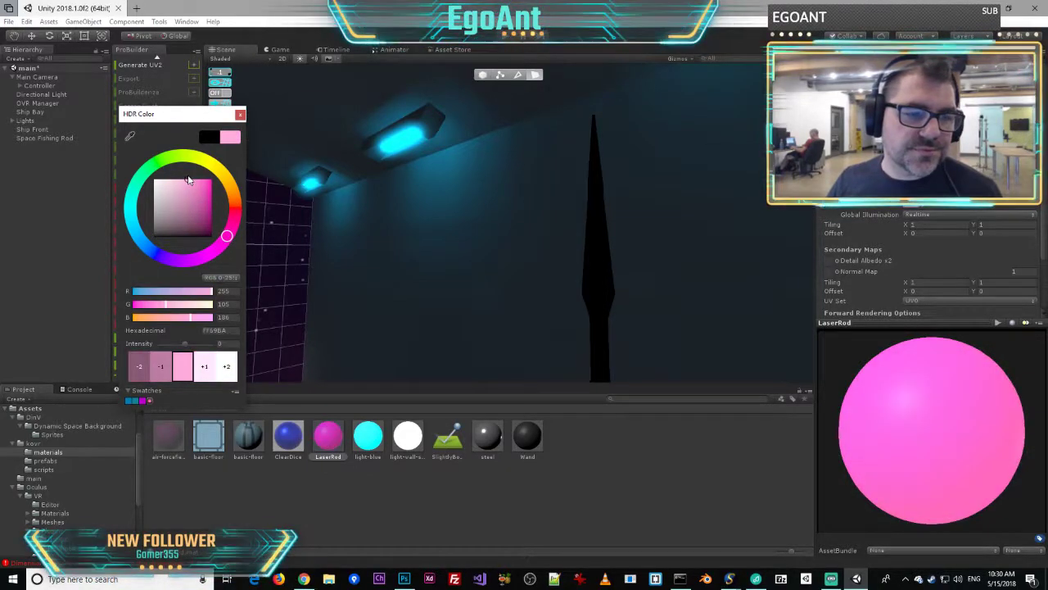
click(204, 363)
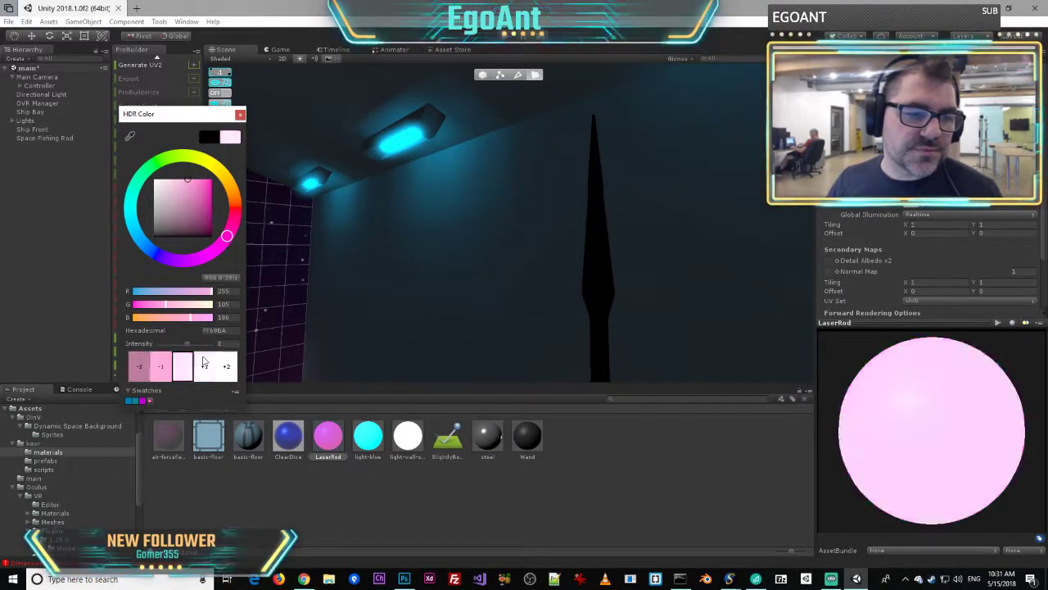
drag(211, 208, 235, 199)
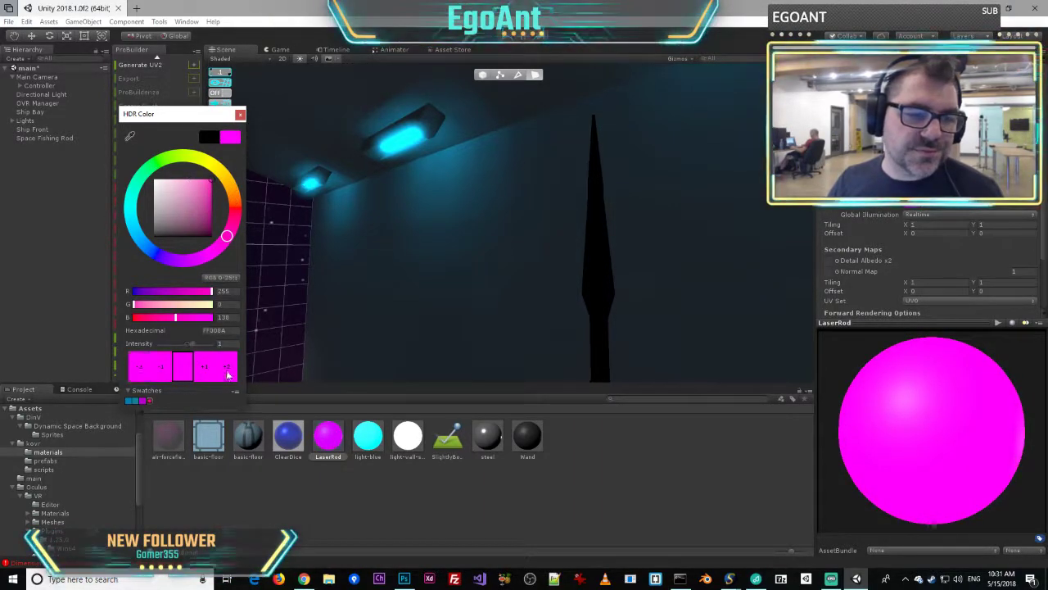
click(239, 114)
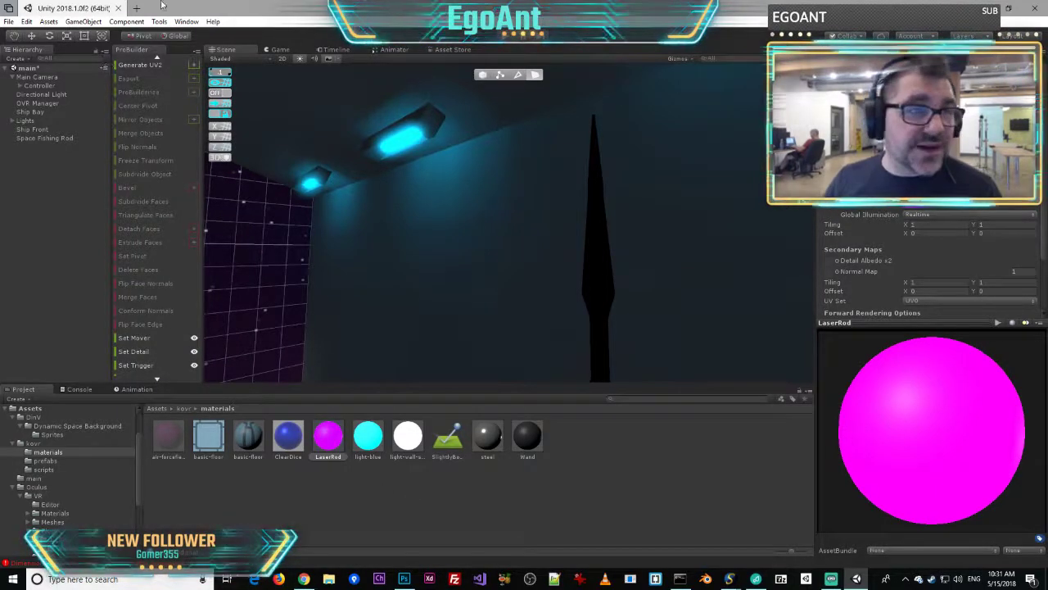
- Open the ProBuilder Material Editor and add LaserRod to the first free slot of the material palette
click(126, 22)
mouse_move(160, 23)
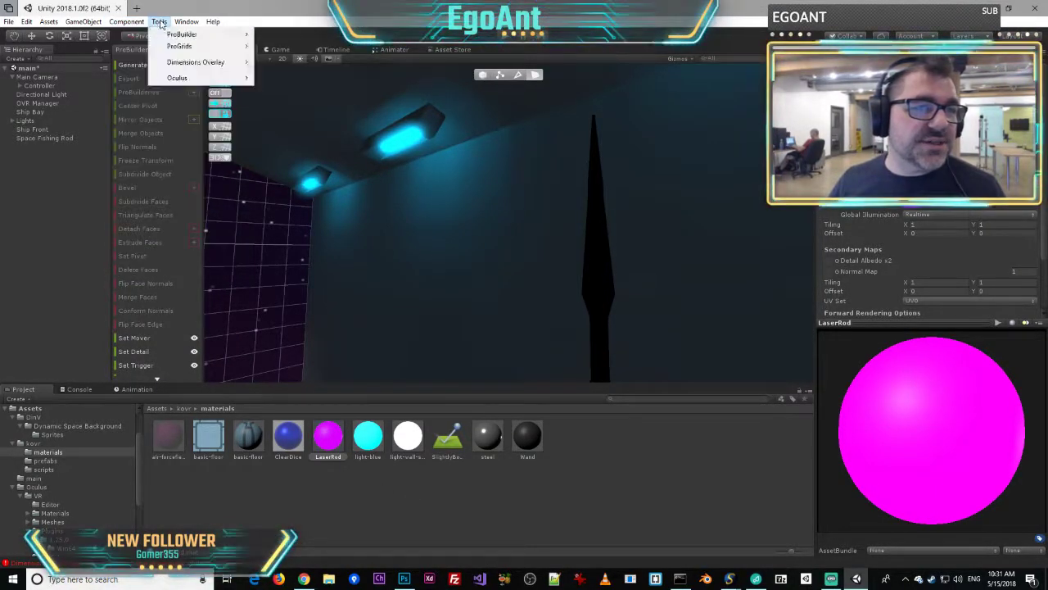
mouse_move(184, 35)
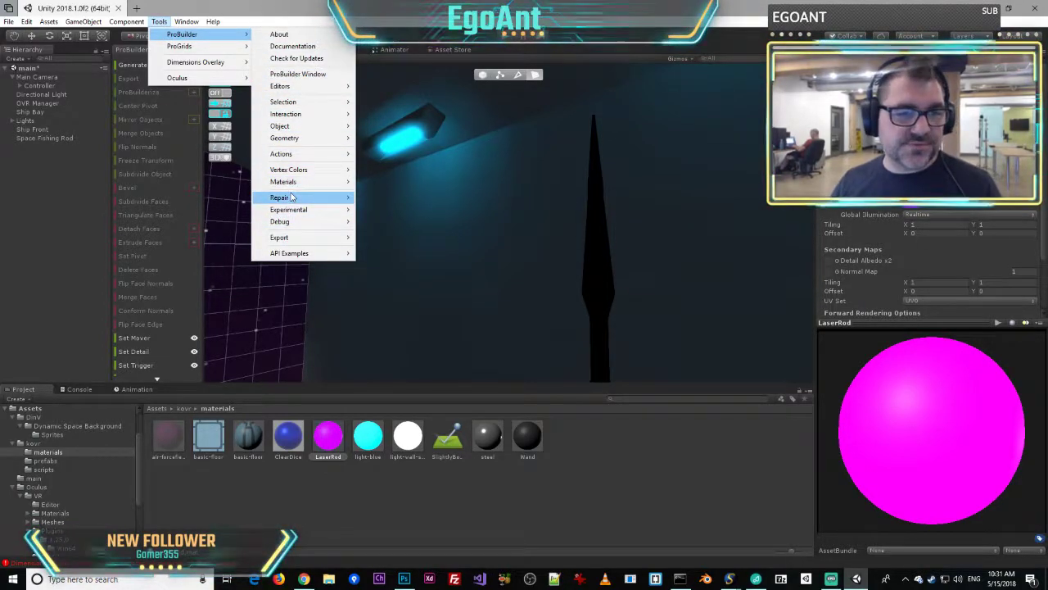
mouse_move(295, 86)
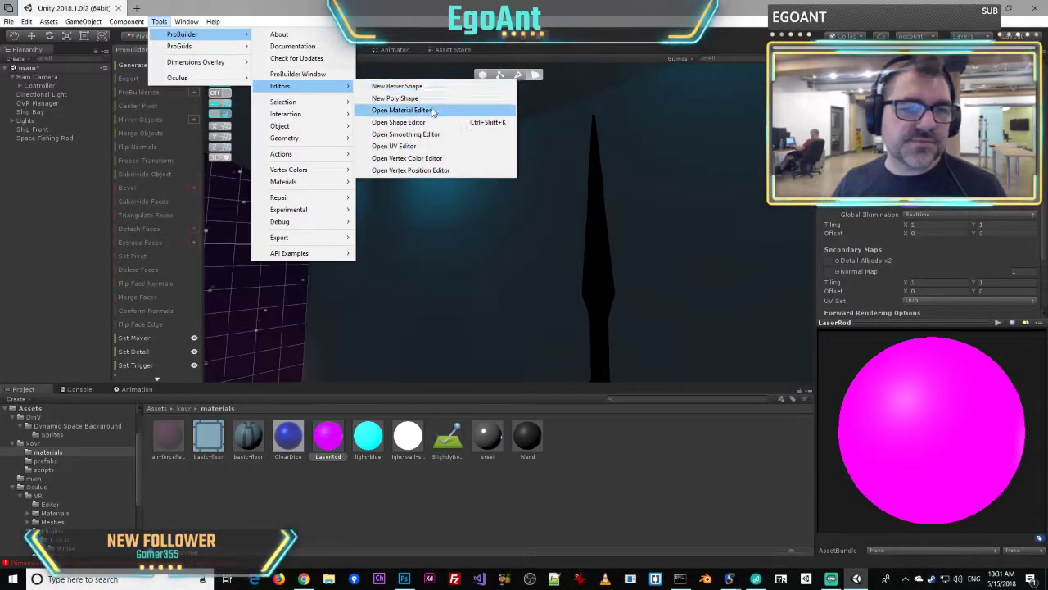
click(418, 110)
drag(335, 443, 716, 277)
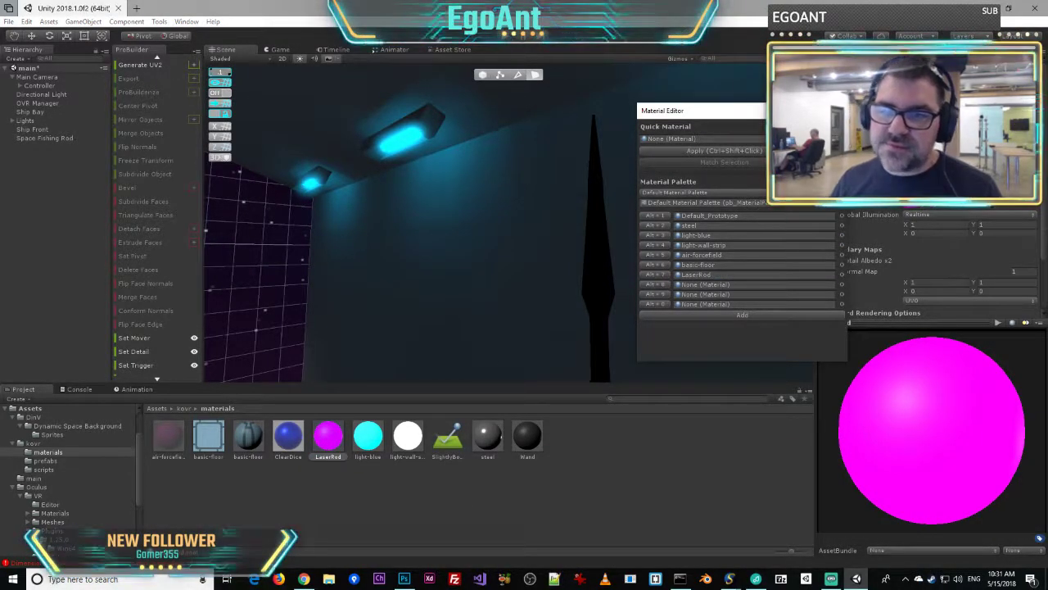
- Apply the steel material to all faces of the Space Fishing Rod
click(578, 151)
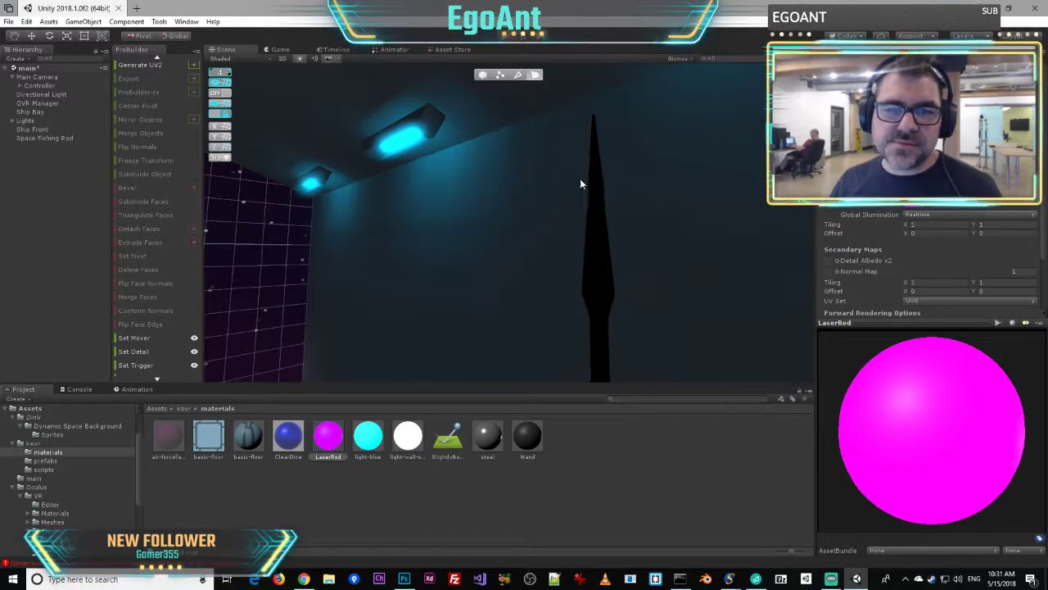
click(597, 175)
right_drag(690, 214, 583, 223)
key(s)
drag(499, 212, 582, 357)
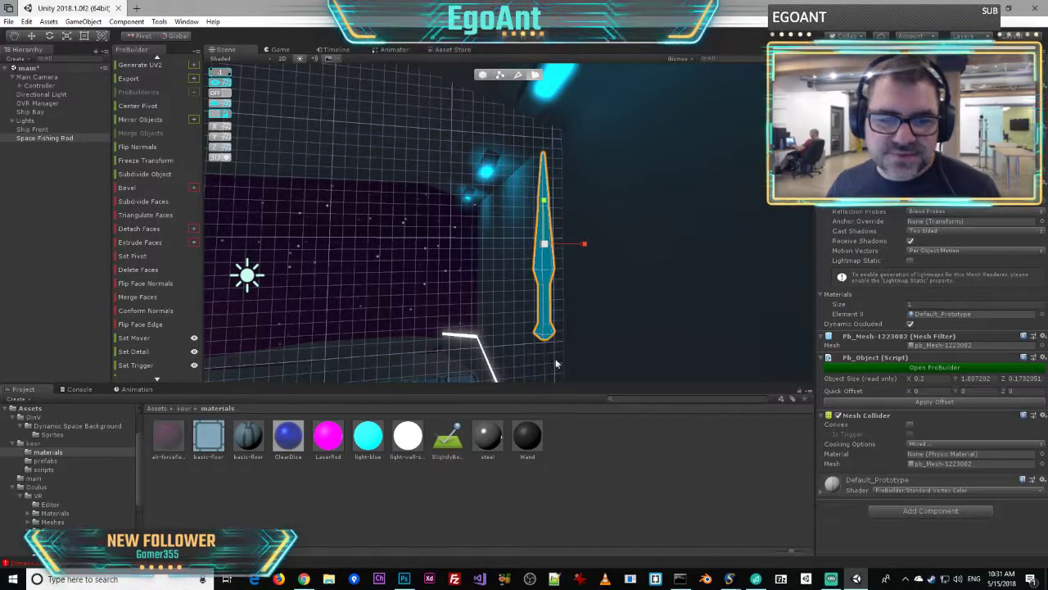
key(alt)
key(alt+2)
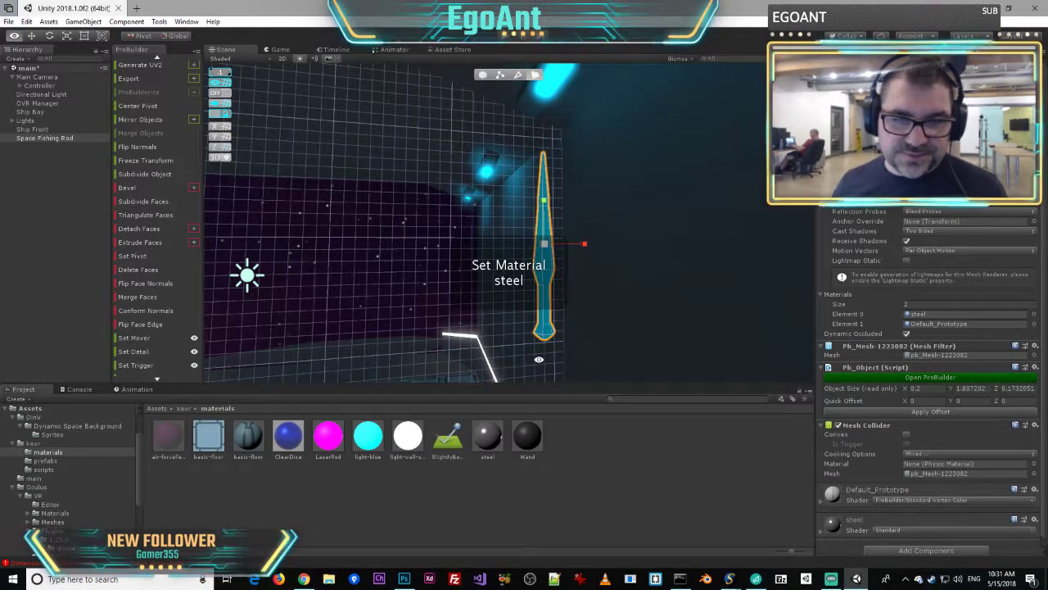
- Apply the LaserRod material to the tapered tip faces of the Space Fishing Rod
click(510, 141)
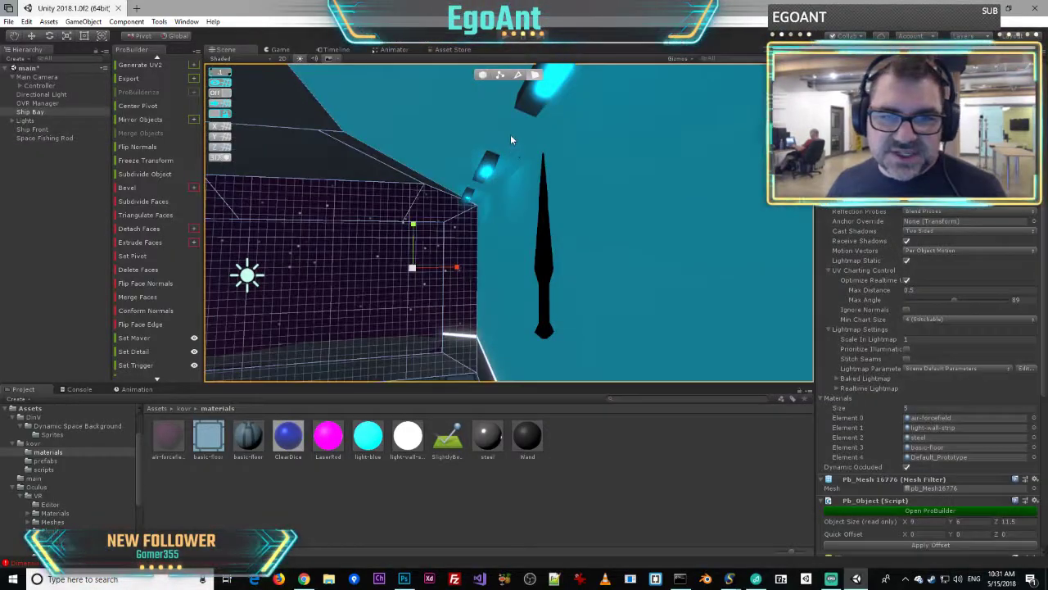
click(536, 185)
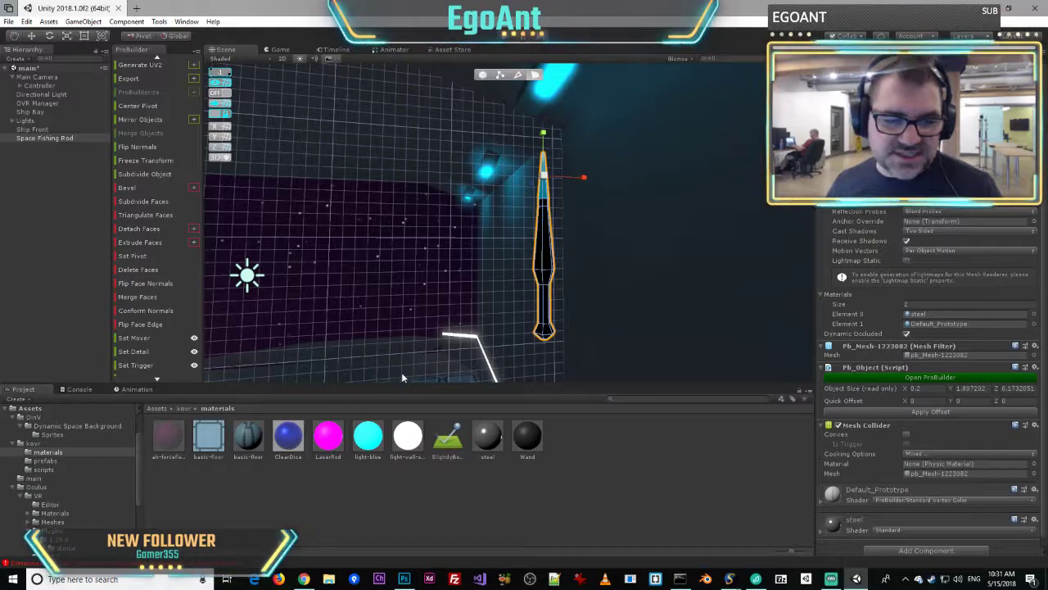
key(alt+1)
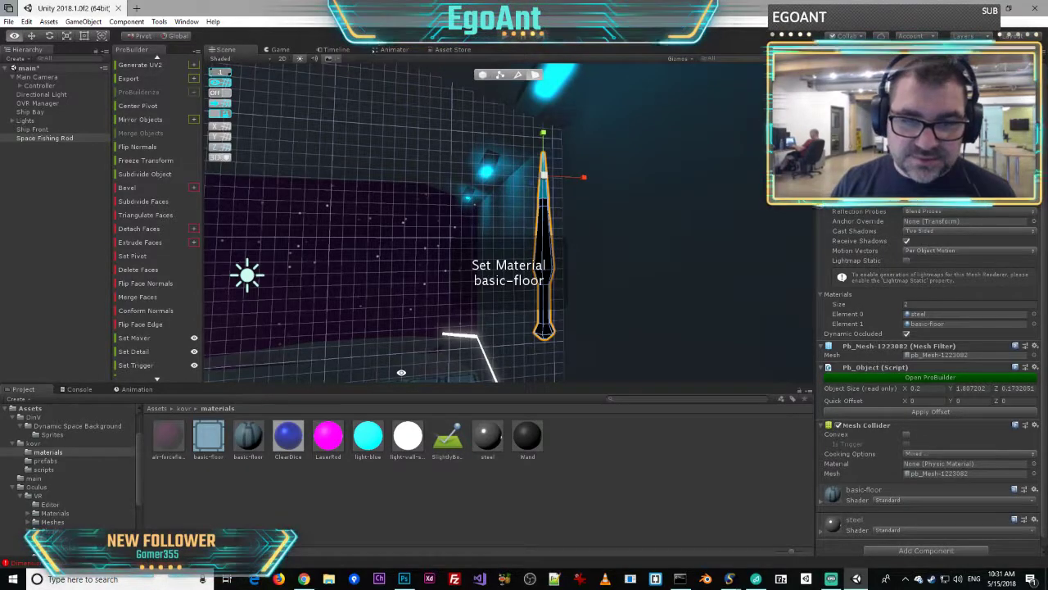
key(alt+2)
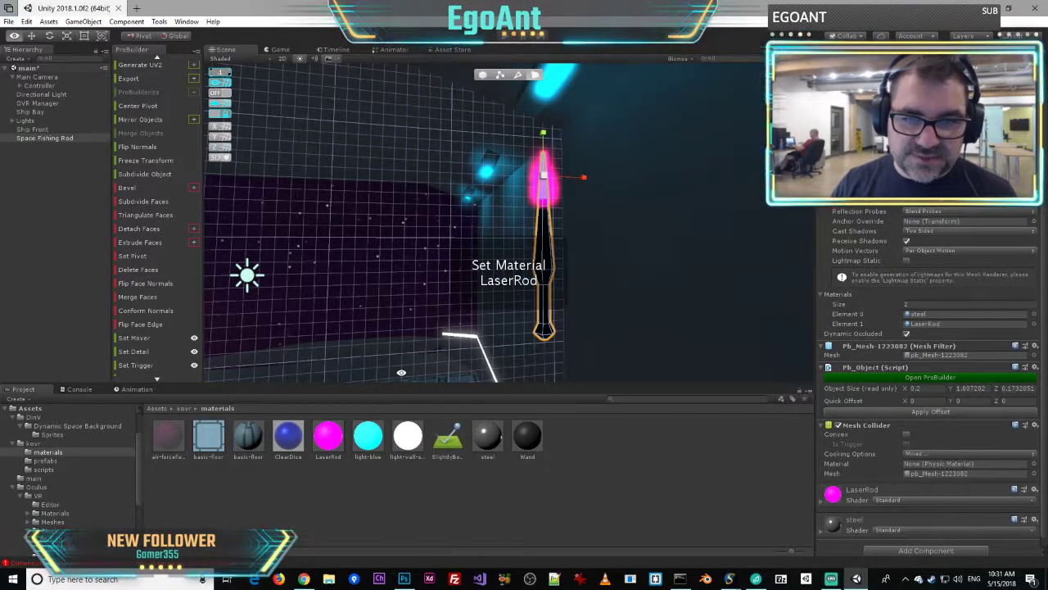
- Examine the magenta-tipped fishing rod from a distance and close up in the ship bay
click(668, 217)
alt+drag(668, 217, 619, 257)
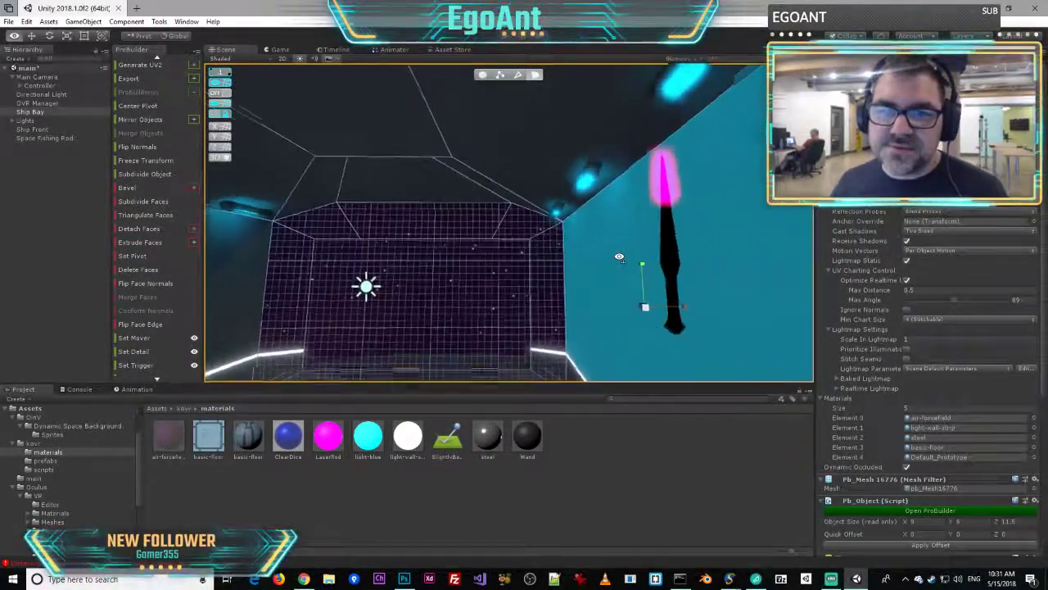
scroll(620, 263, down, 5)
scroll(620, 266, up, 4)
scroll(621, 266, down, 1)
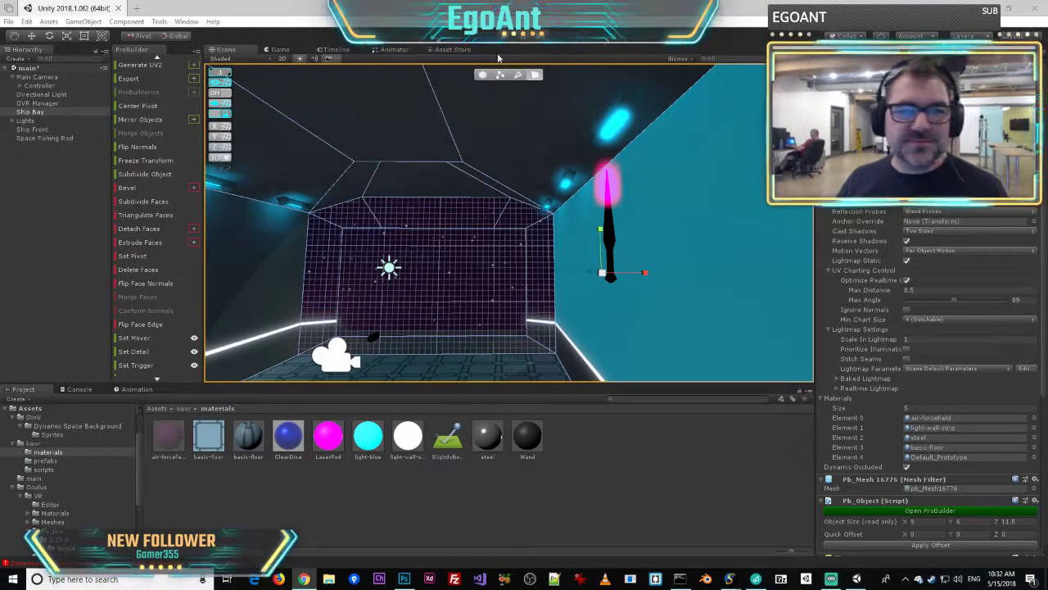
click(483, 75)
click(607, 232)
key(f)
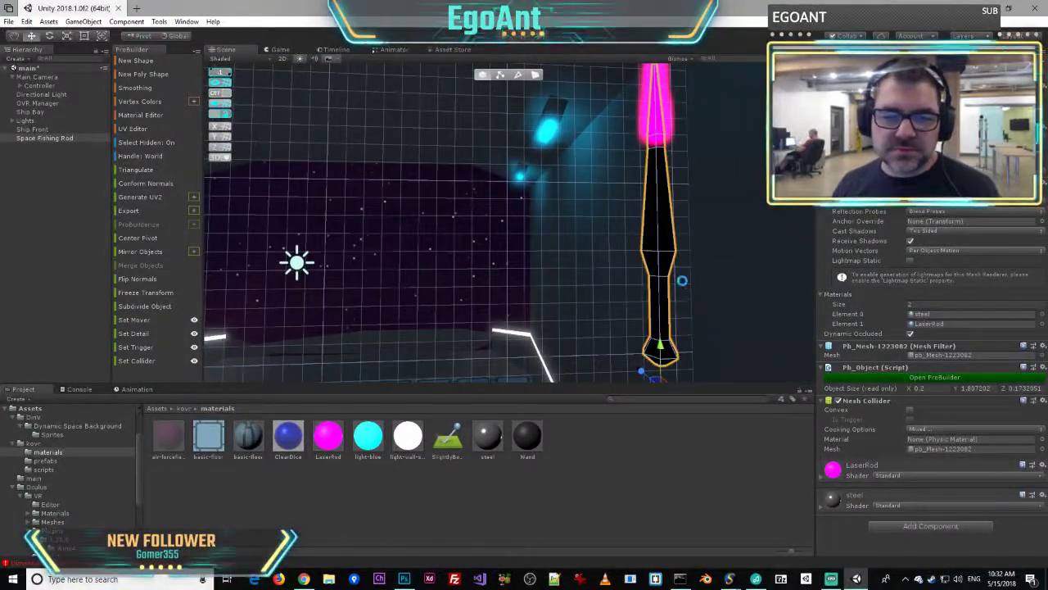
right_drag(571, 279, 611, 267)
key(s)
key(w)
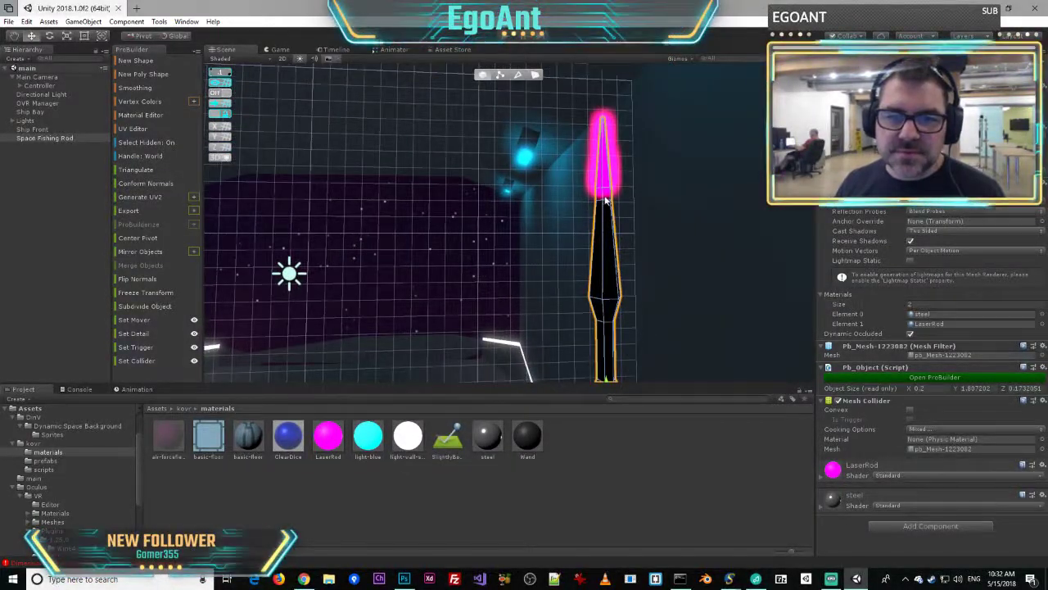
- Apply the light-wall-strip material to the narrow band of faces directly below the rod's magenta tip
click(606, 199)
right_drag(606, 199, 584, 248)
key(w)
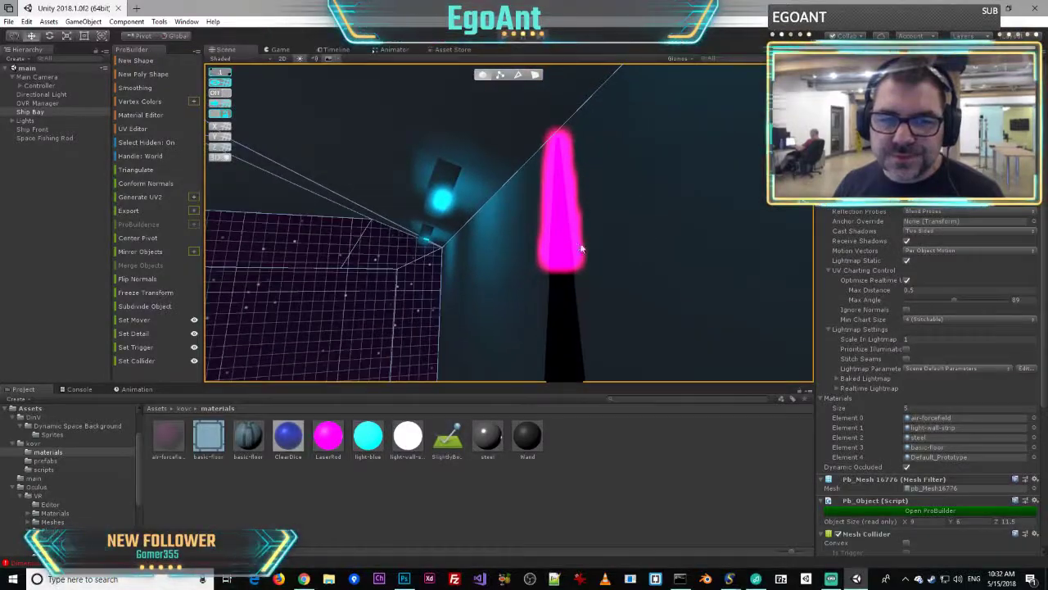
click(569, 262)
click(537, 75)
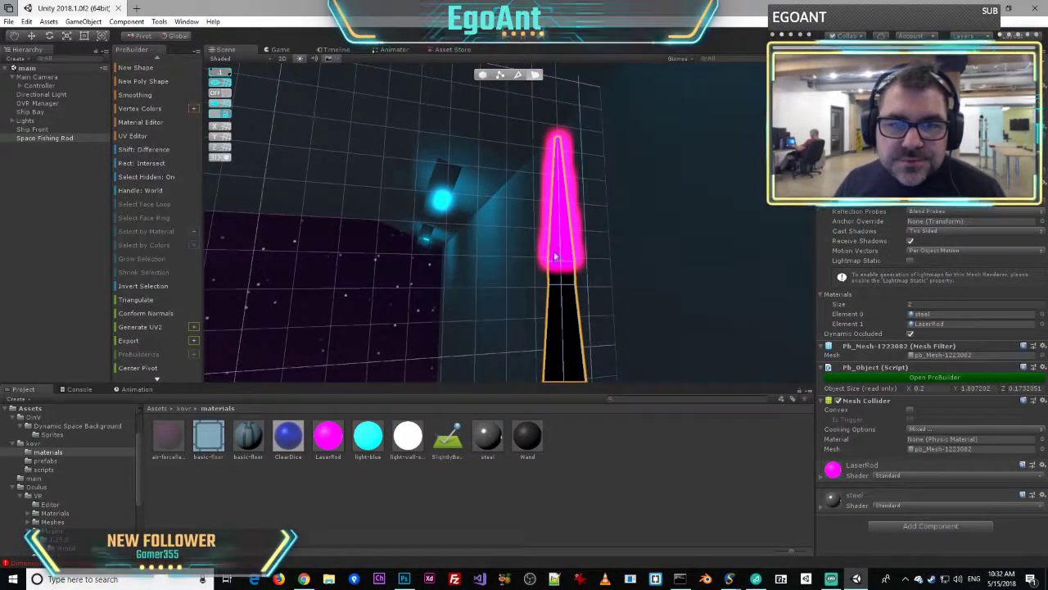
click(564, 278)
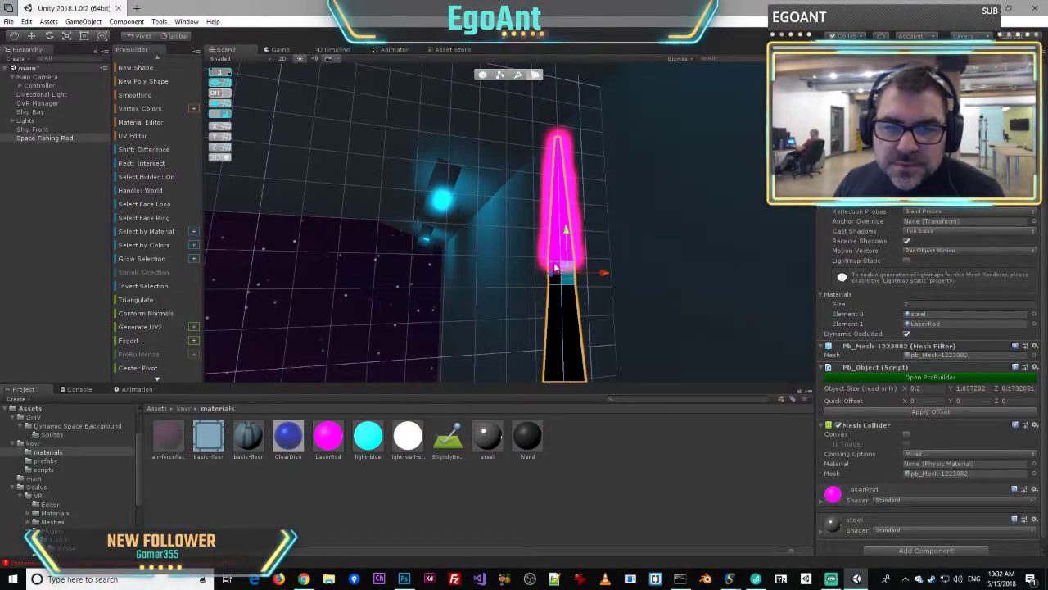
alt+drag(586, 301, 881, 318)
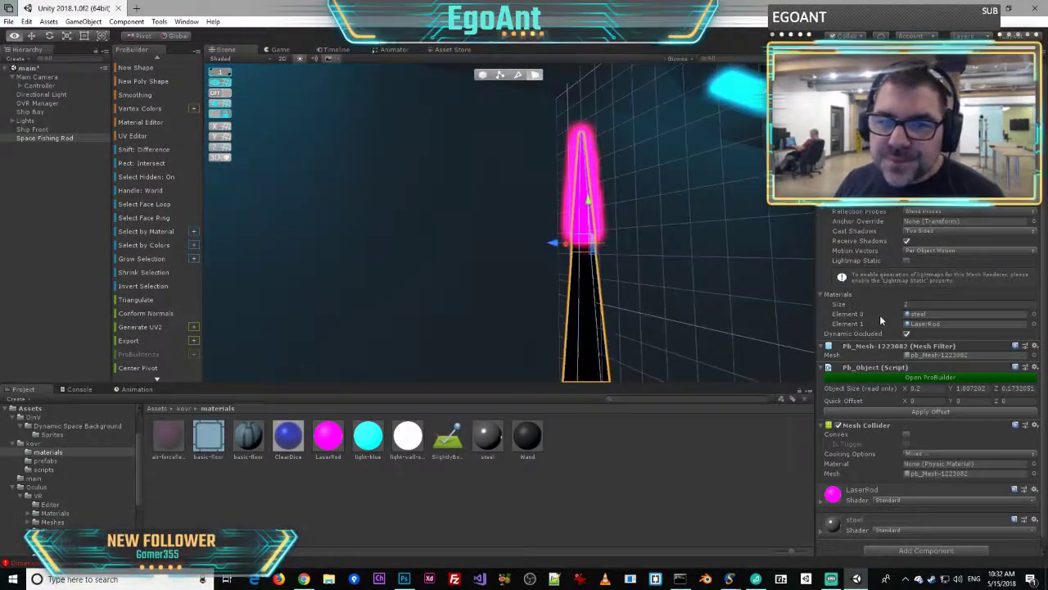
alt+drag(582, 253, 669, 290)
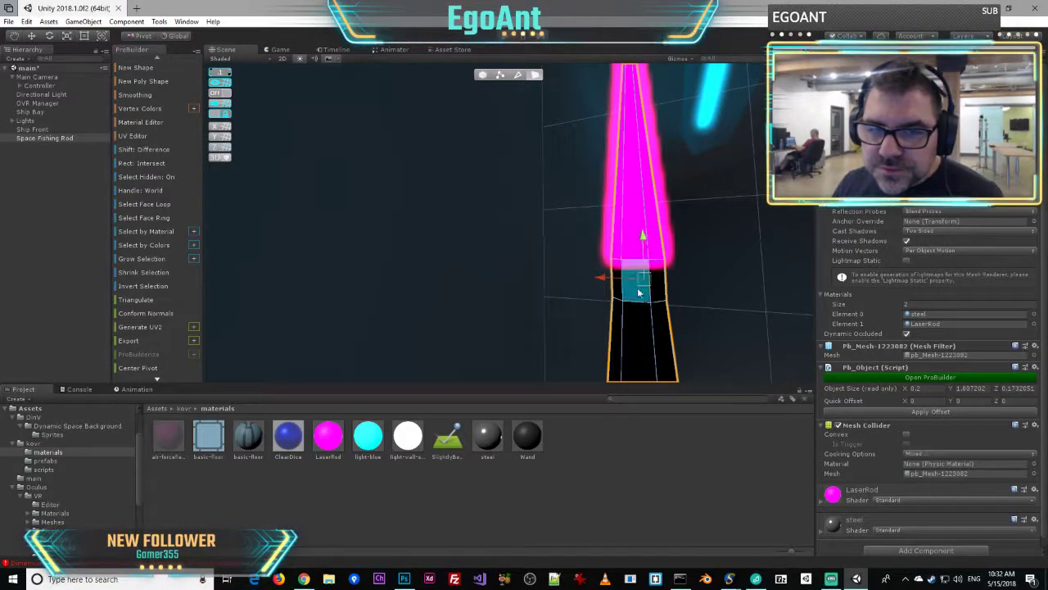
drag(576, 266, 737, 295)
drag(667, 293, 720, 295)
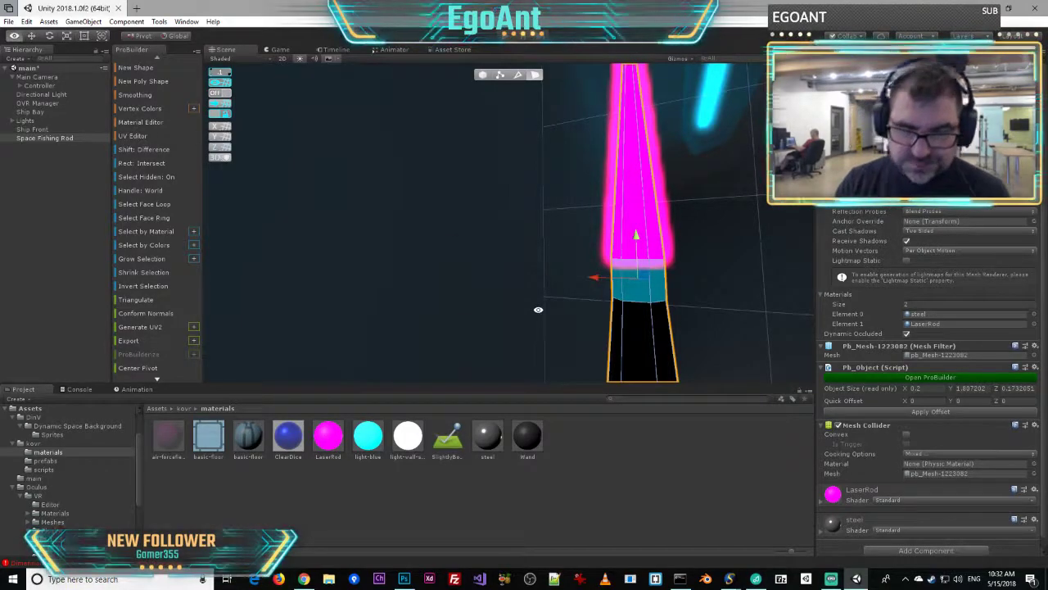
key(alt+2)
key(alt+3)
key(alt+4)
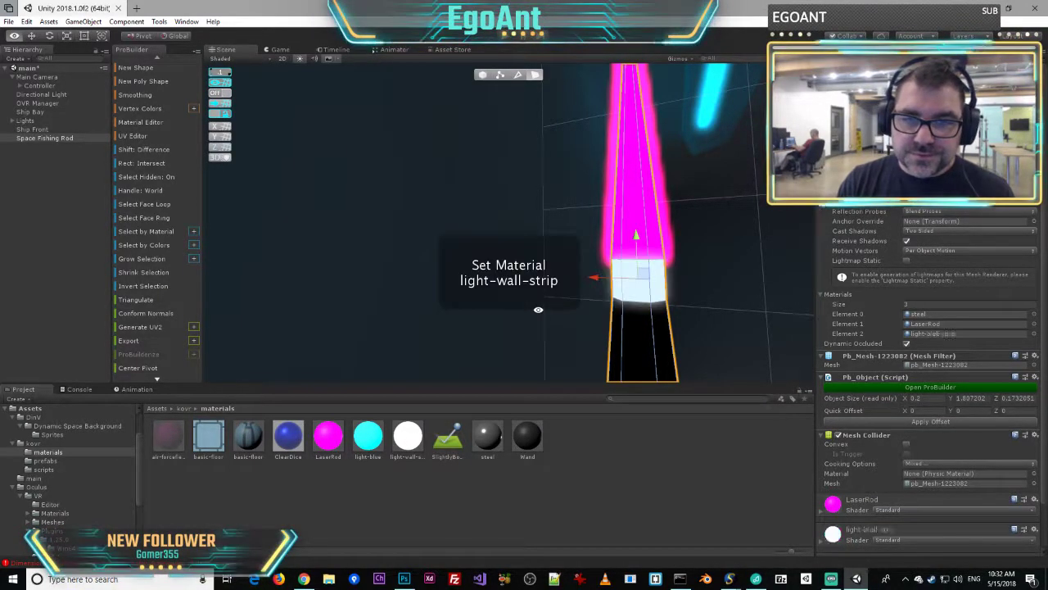
- Apply the light-blue material to the small end-cap faces at the base of the rod's handle
click(699, 250)
right_drag(701, 253, 676, 120)
click(511, 202)
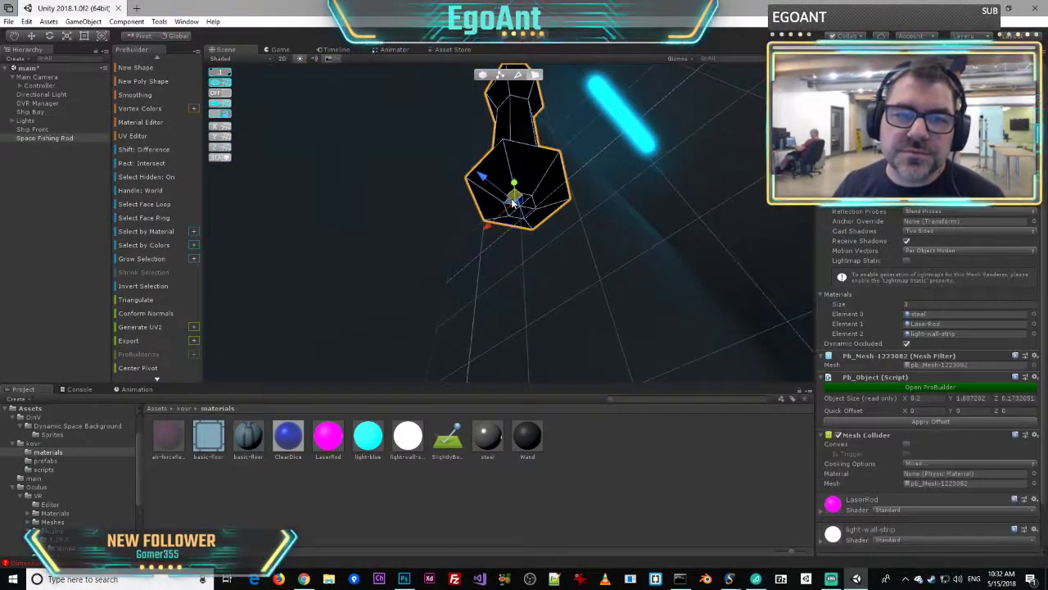
shift+click(530, 206)
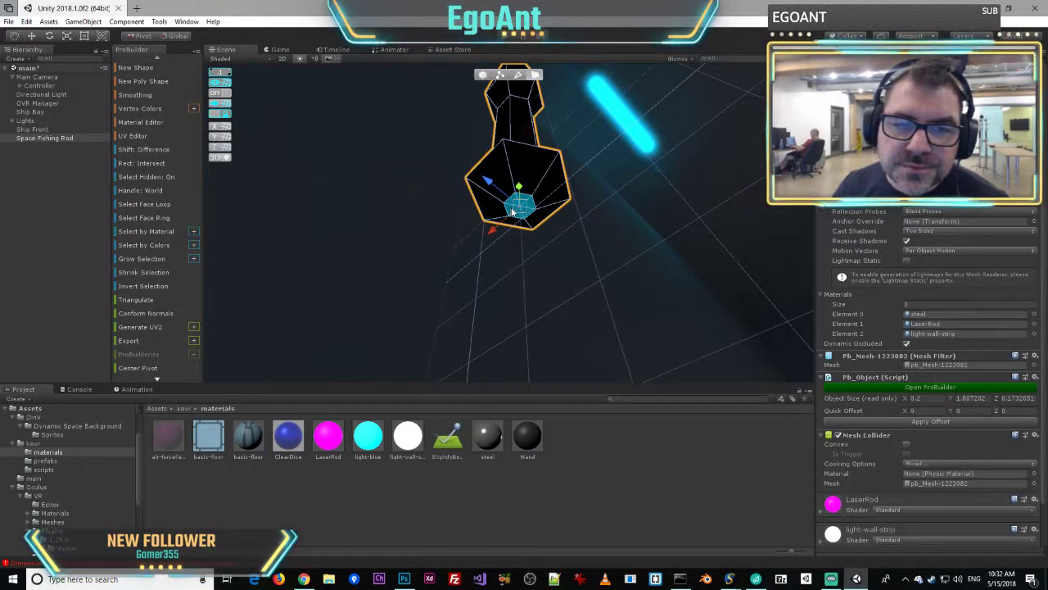
key(alt+2)
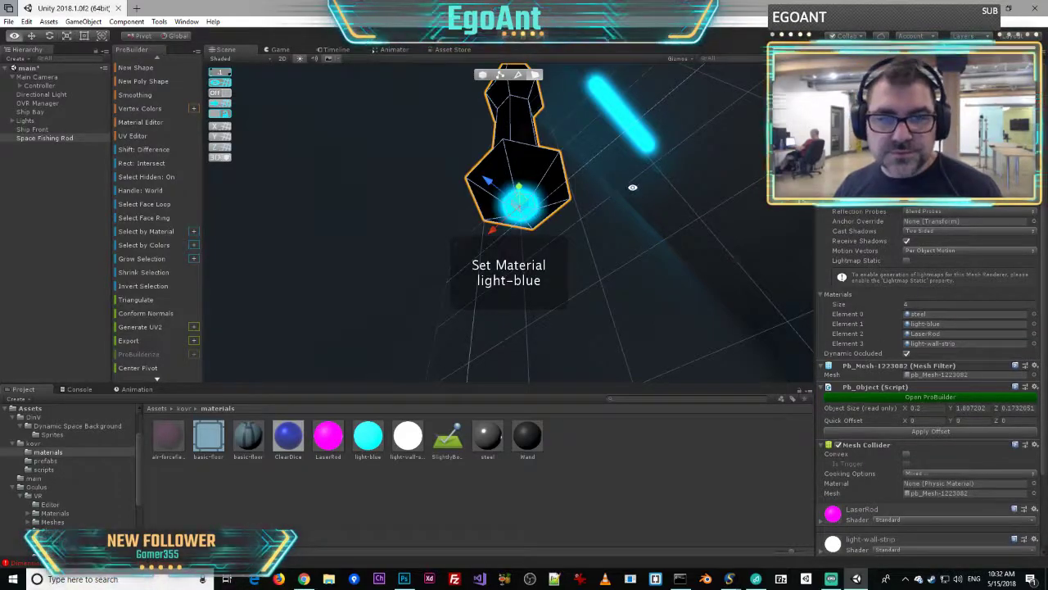
- Center the pivot of the whole Space Fishing Rod object
right_drag(636, 177, 184, 192)
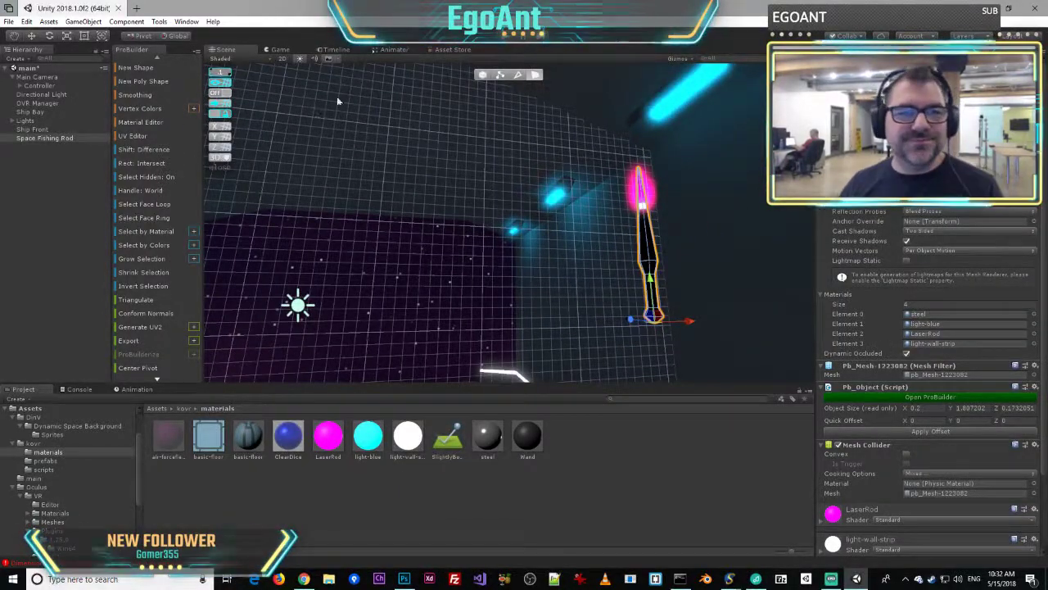
click(482, 77)
right_drag(604, 190, 524, 234)
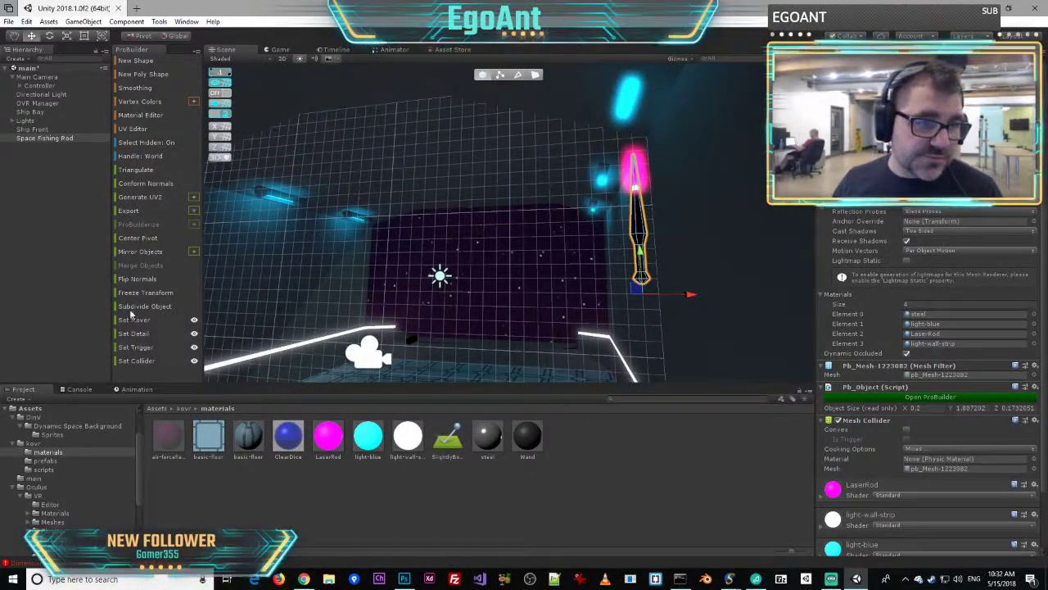
click(140, 242)
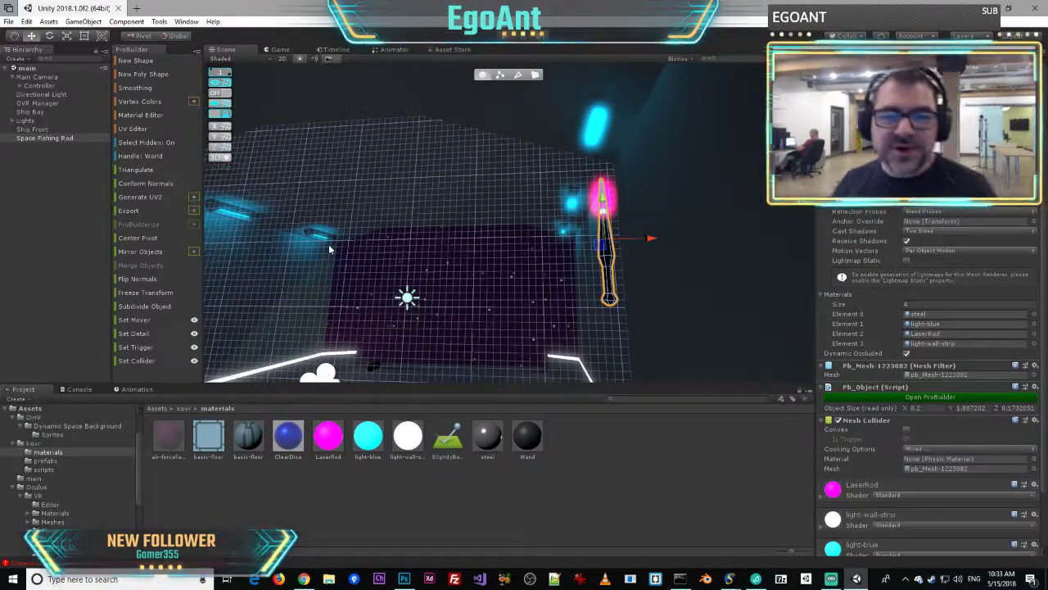
- Move all of the rod's faces upward so that its pivot sits in the handle
mouse_move(691, 173)
right_down()
mouse_move(717, 152)
mouse_move(680, 194)
mouse_move(700, 188)
right_up()
click(536, 75)
drag(429, 116, 668, 383)
drag(540, 201, 550, 145)
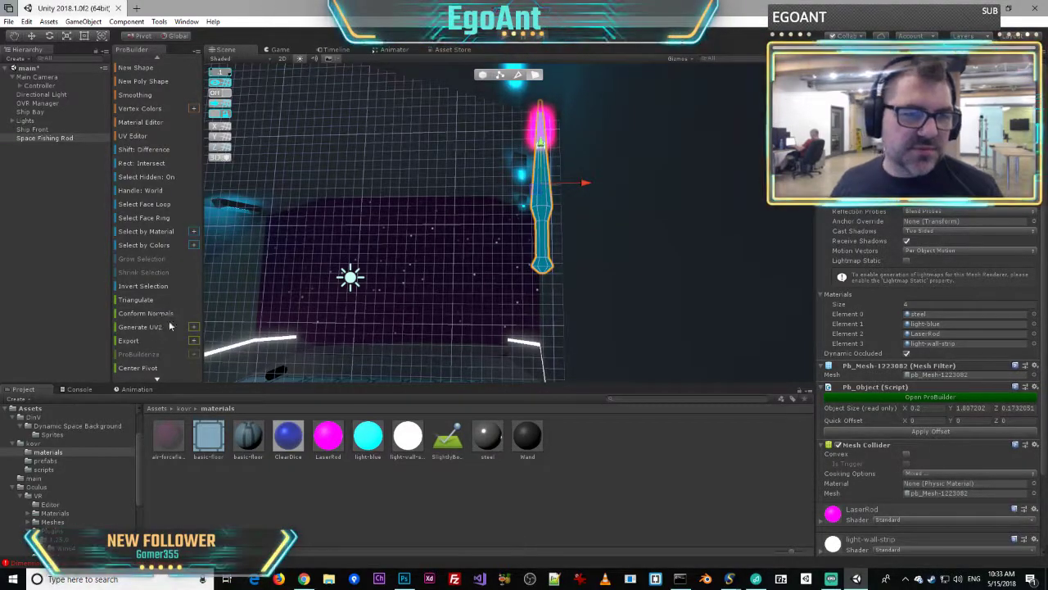
click(381, 206)
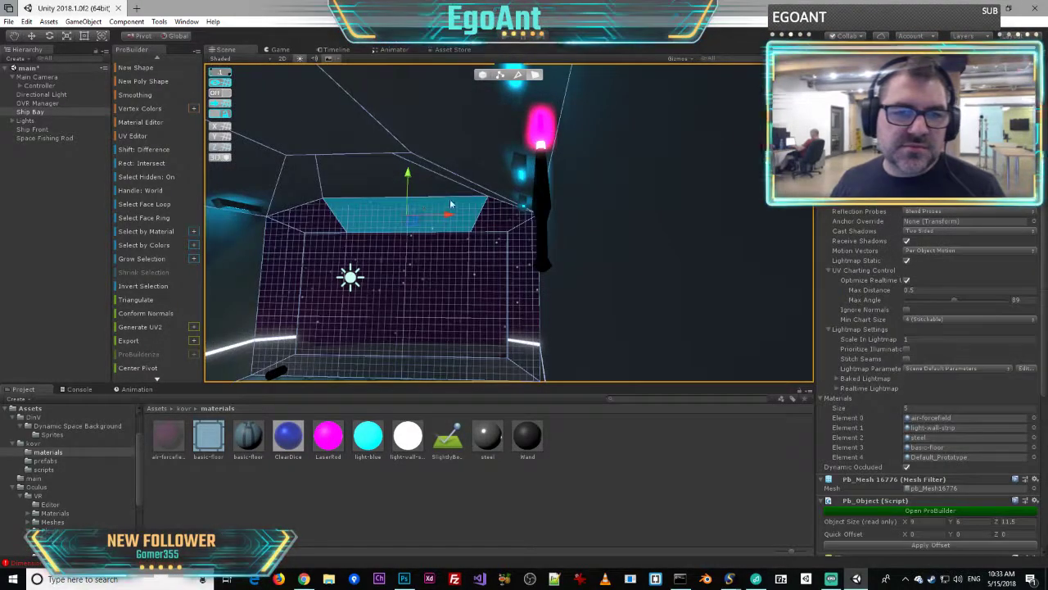
- Move the Space Fishing Rod object away from the side wall into the open middle of the ship bay
click(483, 76)
click(549, 194)
right_drag(663, 226, 692, 225)
key(w)
key(s)
key(w)
key(s)
key(w)
key(s)
drag(547, 249, 290, 249)
key(s)
right_drag(357, 282, 163, 295)
key(w)
key(s)
drag(467, 158, 471, 280)
drag(514, 325, 674, 336)
right_drag(543, 348, 819, 369)
key(w)
key(s)
key(w)
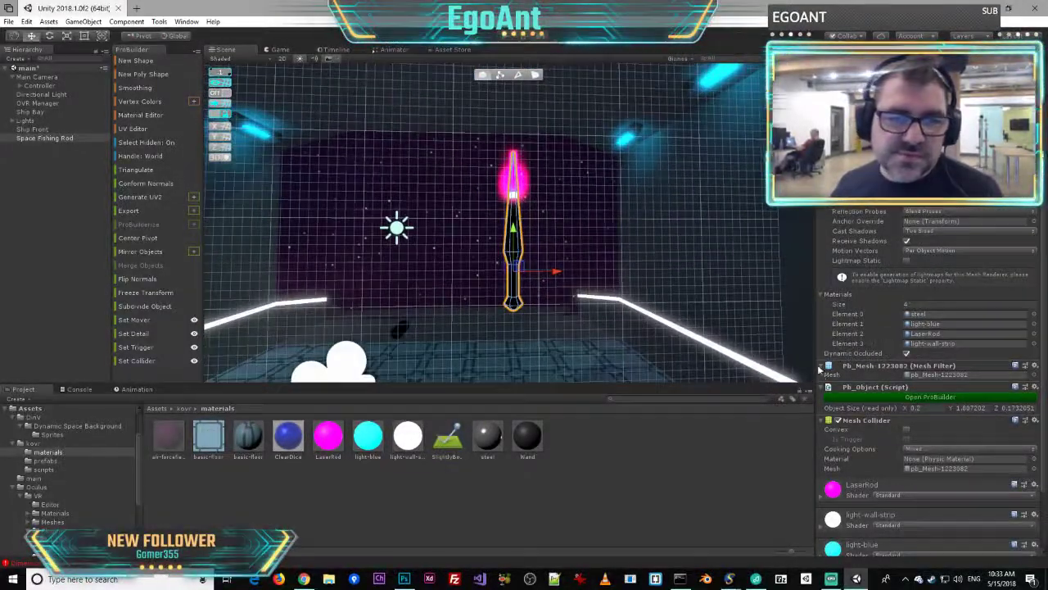
- Scale all of the rod's faces down uniformly to about 1.26 units tall
click(534, 75)
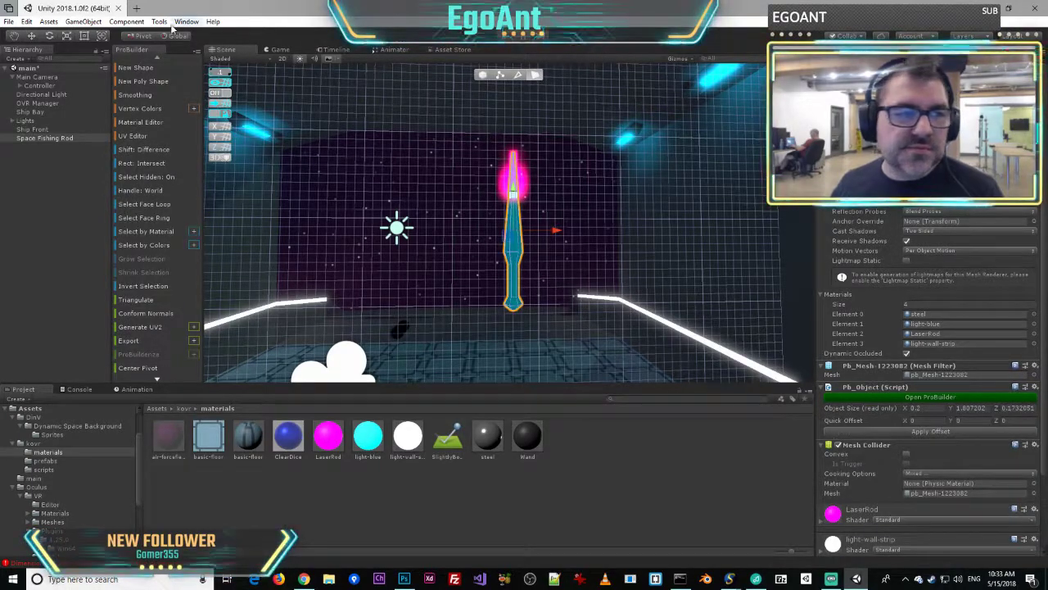
drag(518, 235, 506, 244)
click(31, 37)
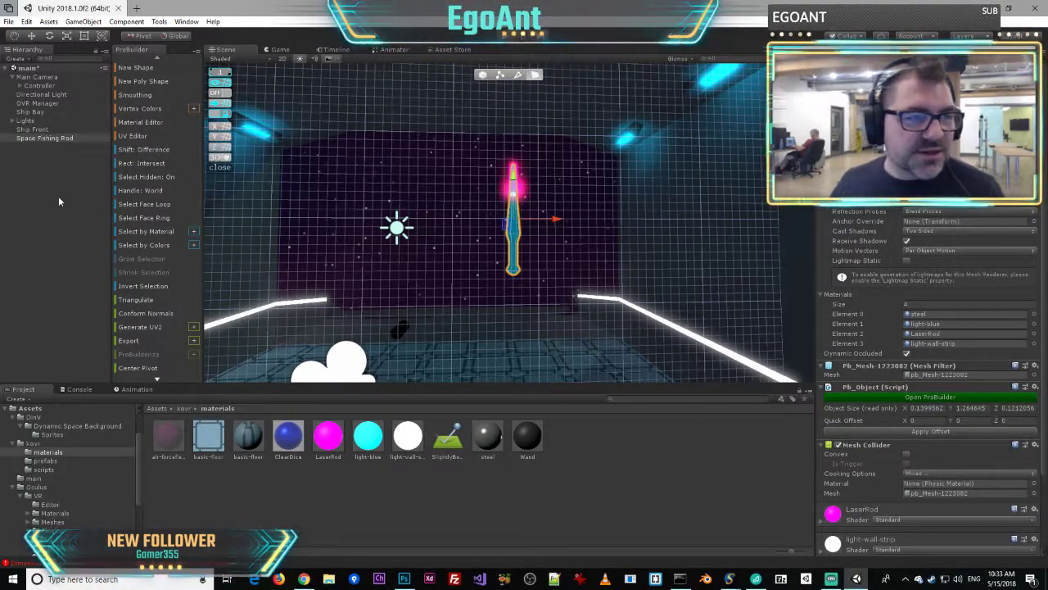
- Move all faces of the scaled rod slightly downward so that the pivot lies higher inside the handle
click(486, 76)
right_drag(617, 167, 671, 237)
key(w)
key(s)
key(w)
key(s)
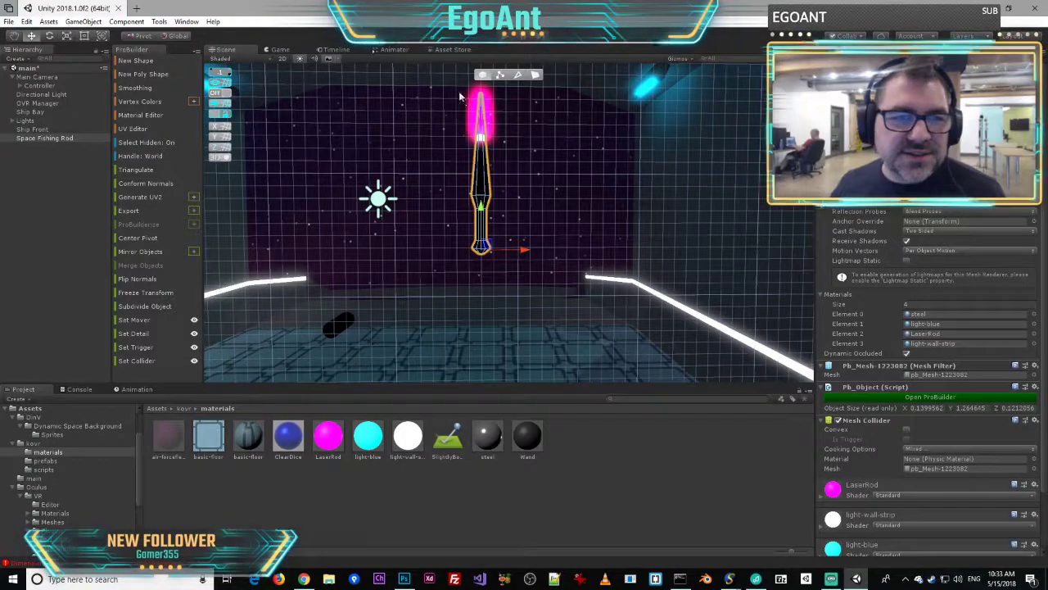
click(535, 75)
drag(424, 82, 578, 303)
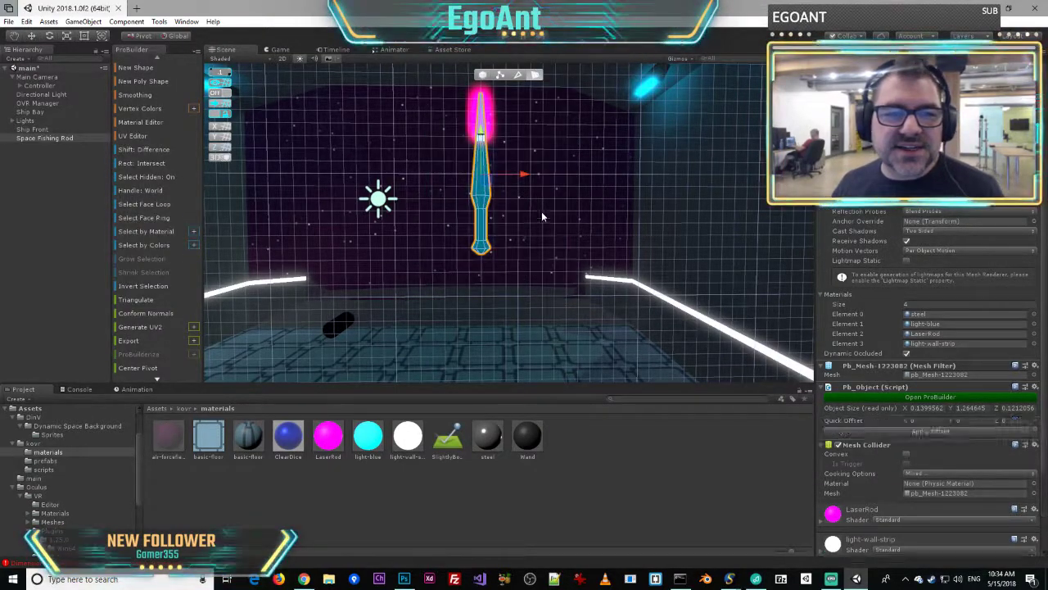
drag(480, 137, 481, 152)
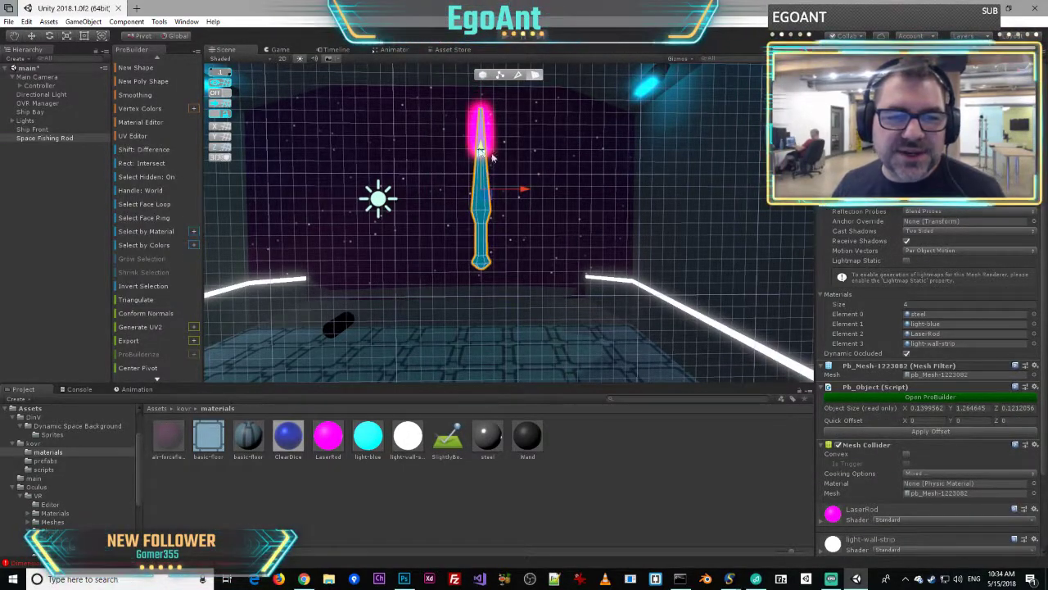
- Rotate the whole Space Fishing Rod object until it lies horizontally, with its pink tip pointing toward the front of the ship bay
click(393, 481)
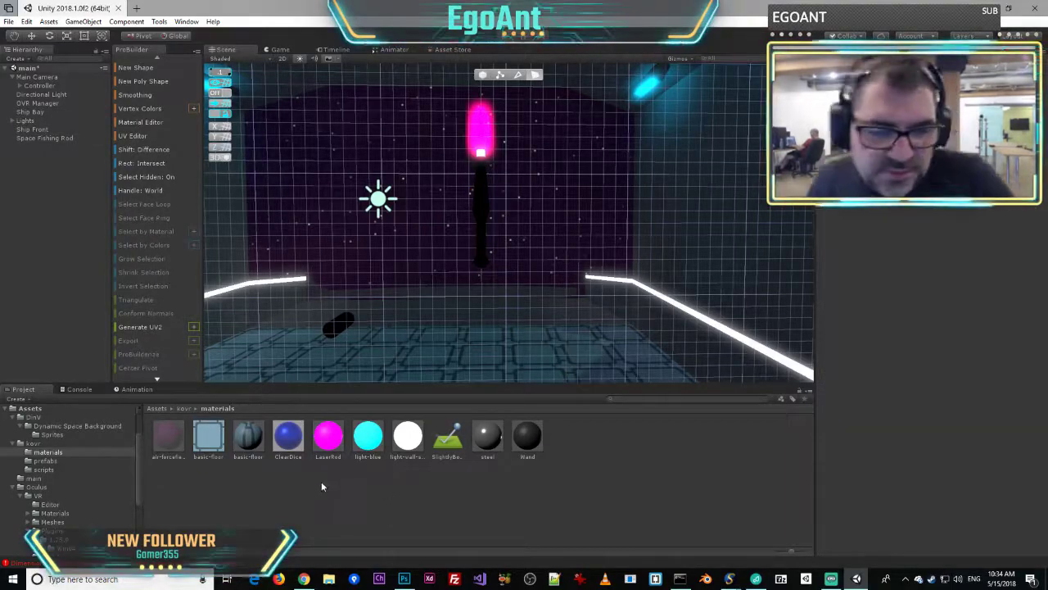
right_drag(411, 349, 532, 215)
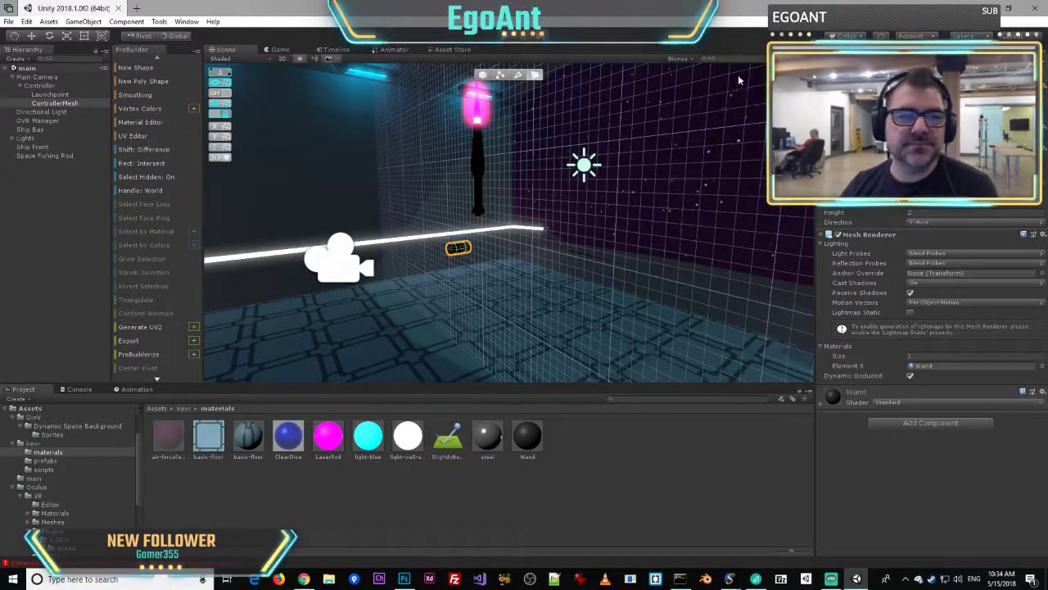
click(478, 151)
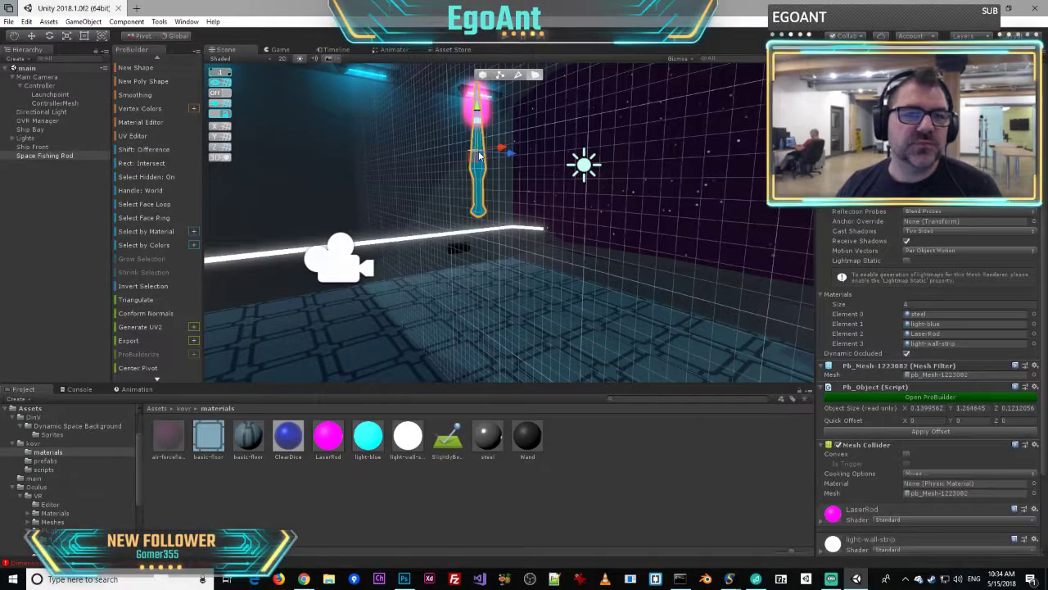
click(49, 37)
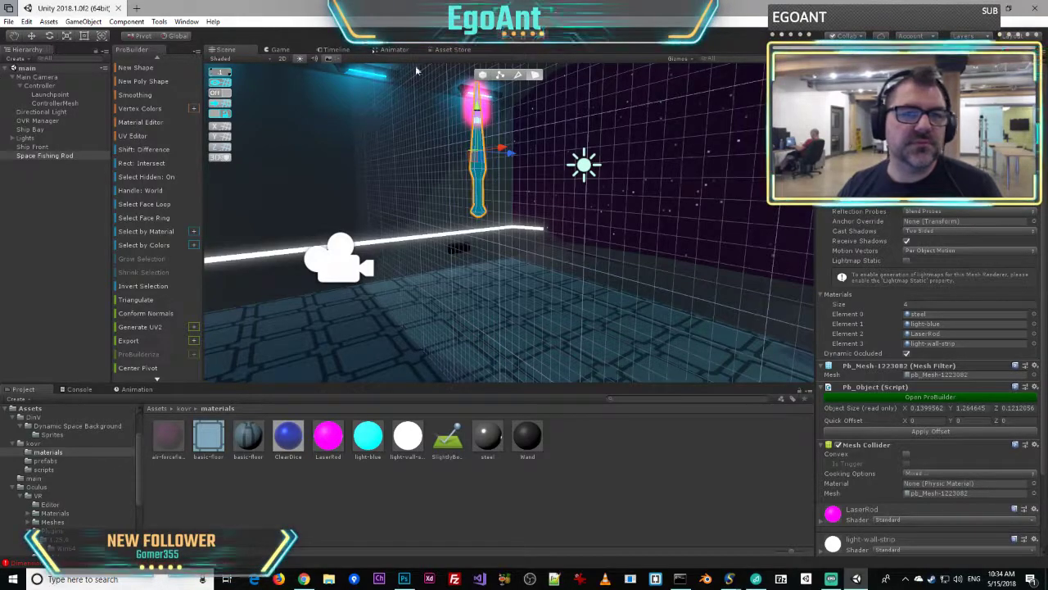
click(483, 76)
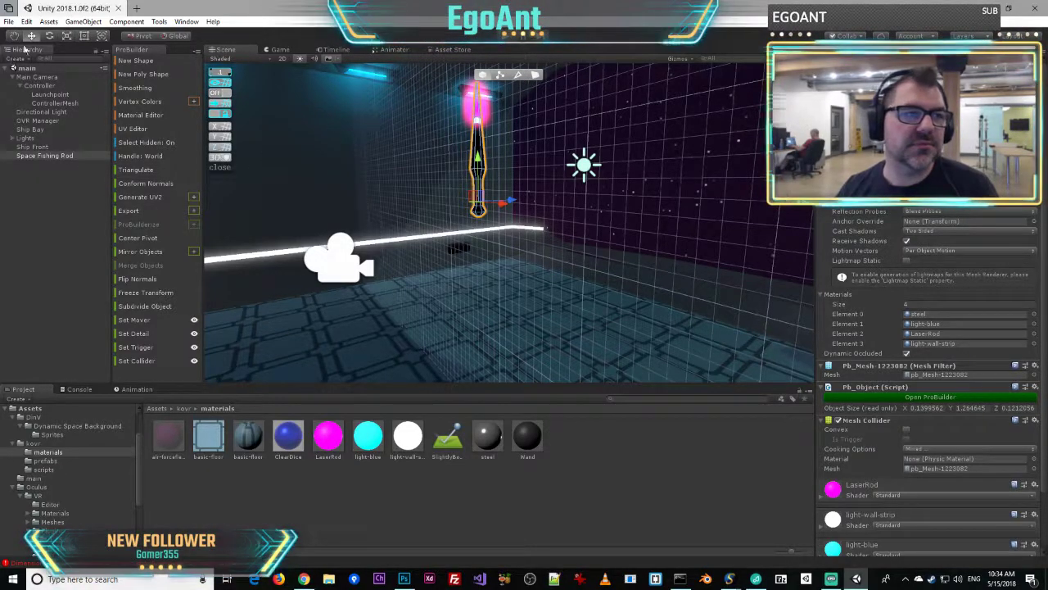
click(49, 36)
drag(456, 177, 562, 162)
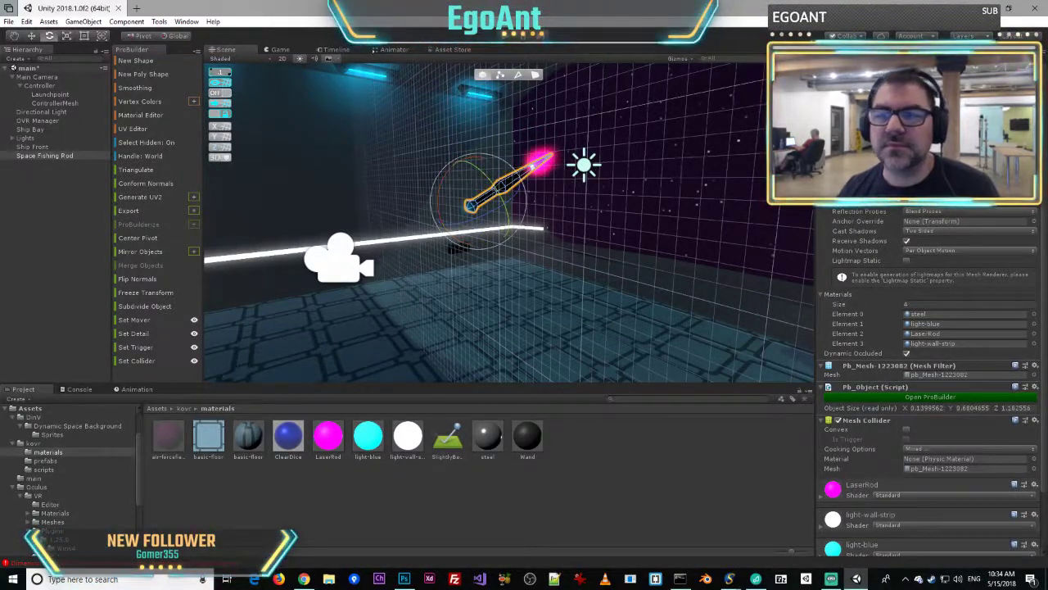
key(ctrl+z)
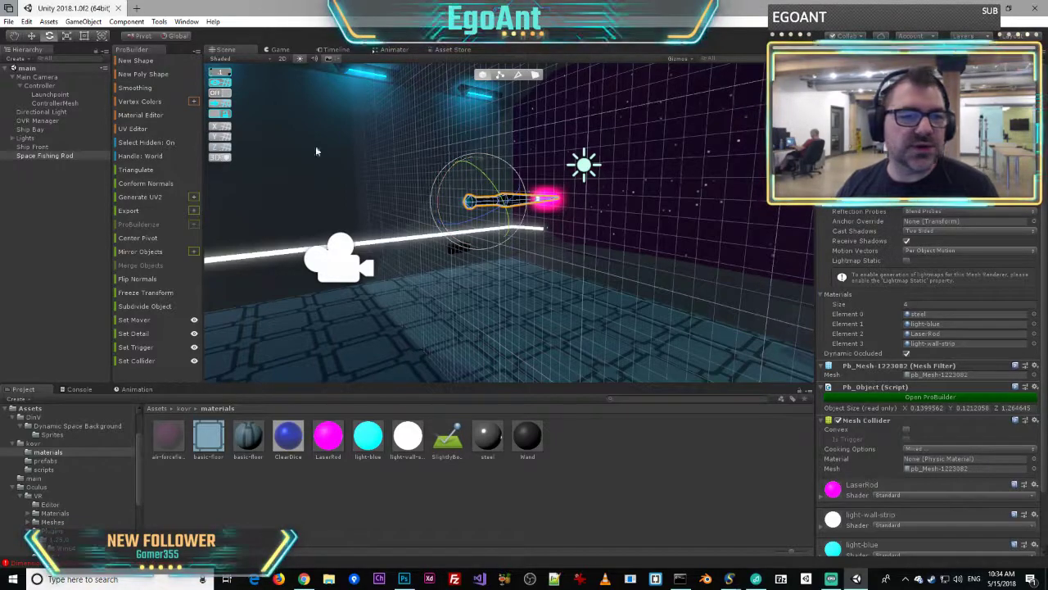
- Make the Space Fishing Rod a child of Controller, between Launchpoint and ControllerMesh
click(56, 155)
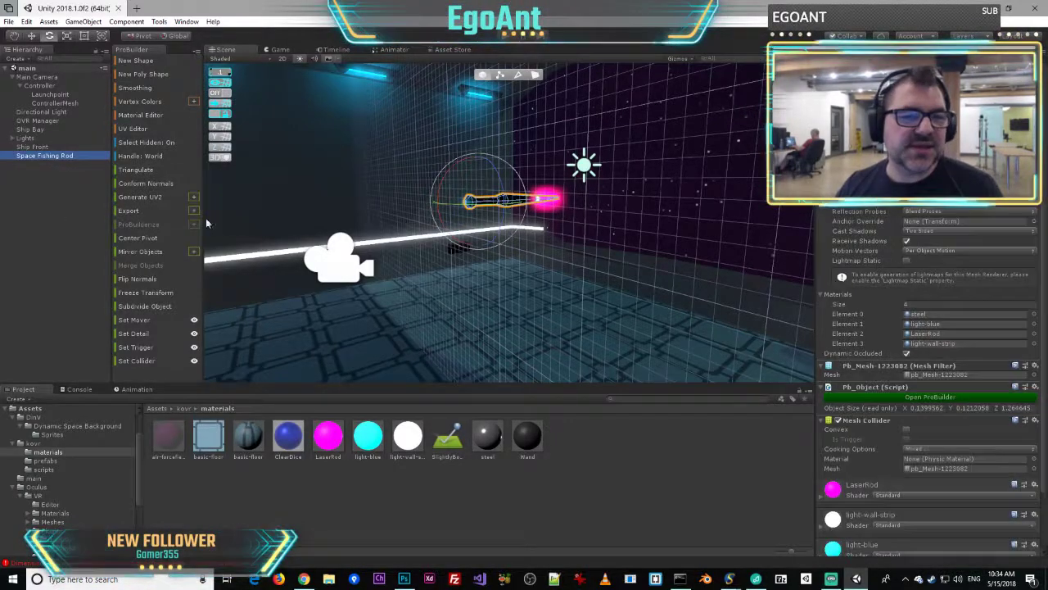
drag(49, 156, 62, 102)
click(70, 113)
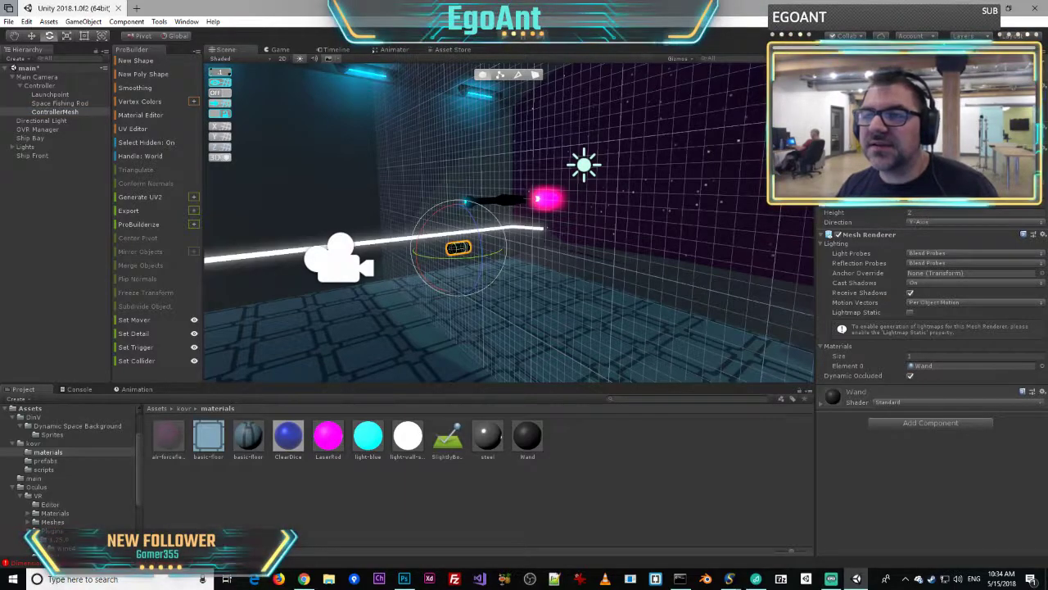
- Set the Space Fishing Rod's local position to 0, 0, 0 so that it sits at the controller's origin
click(59, 103)
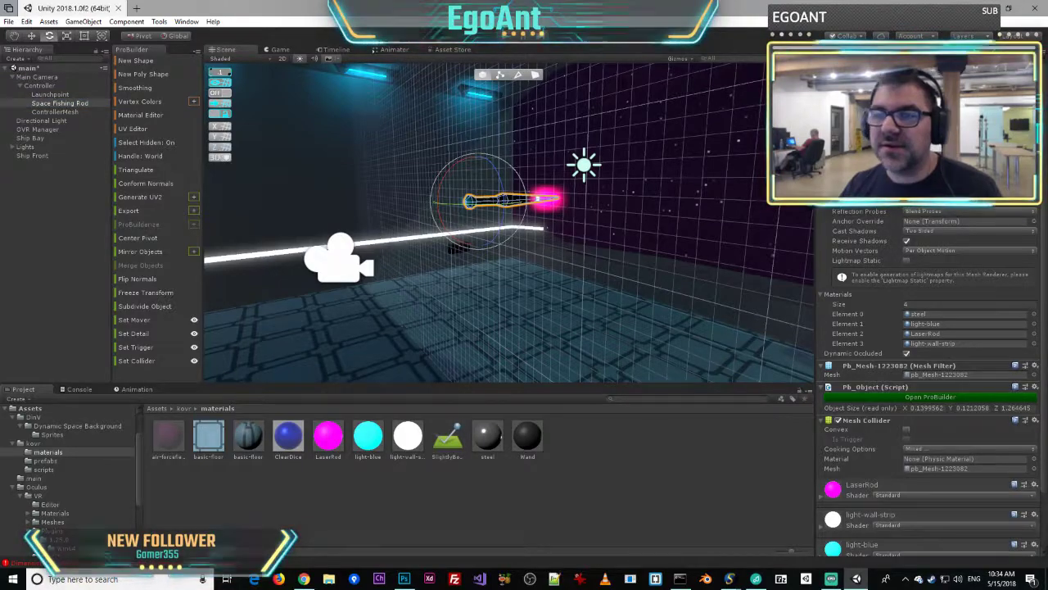
text(0)
key(Tab)
text(0)
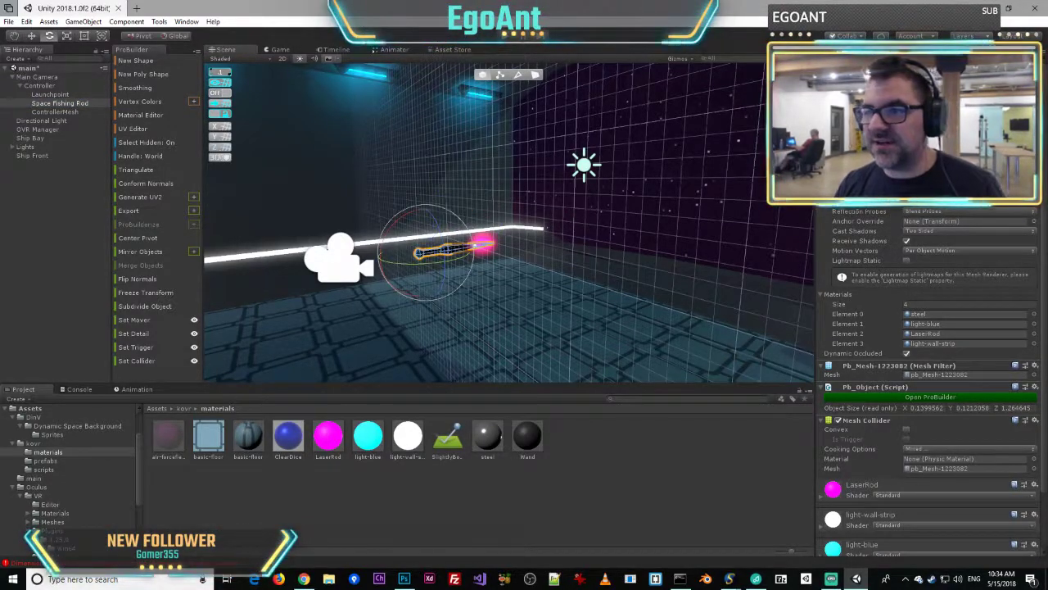
key(Tab)
text(0)
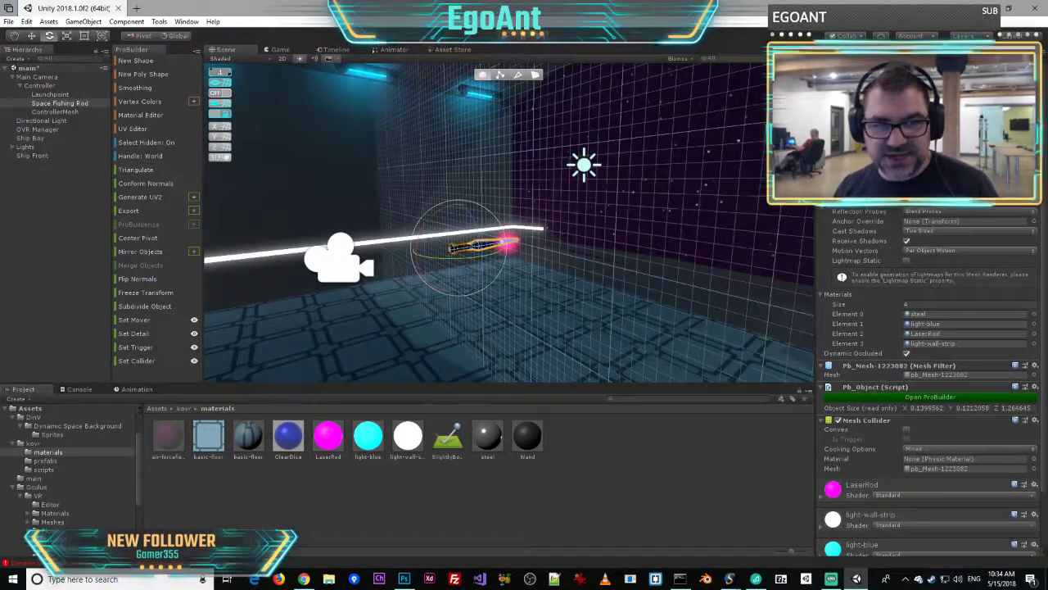
text(f)
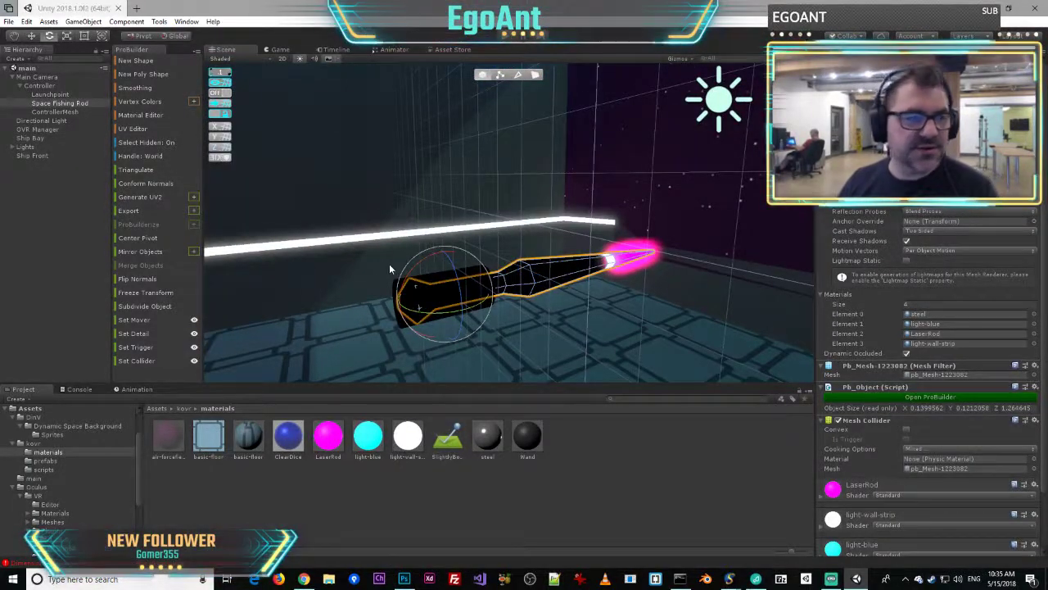
- Delete the old ControllerMesh object so that only the fishing rod represents the controller
click(64, 112)
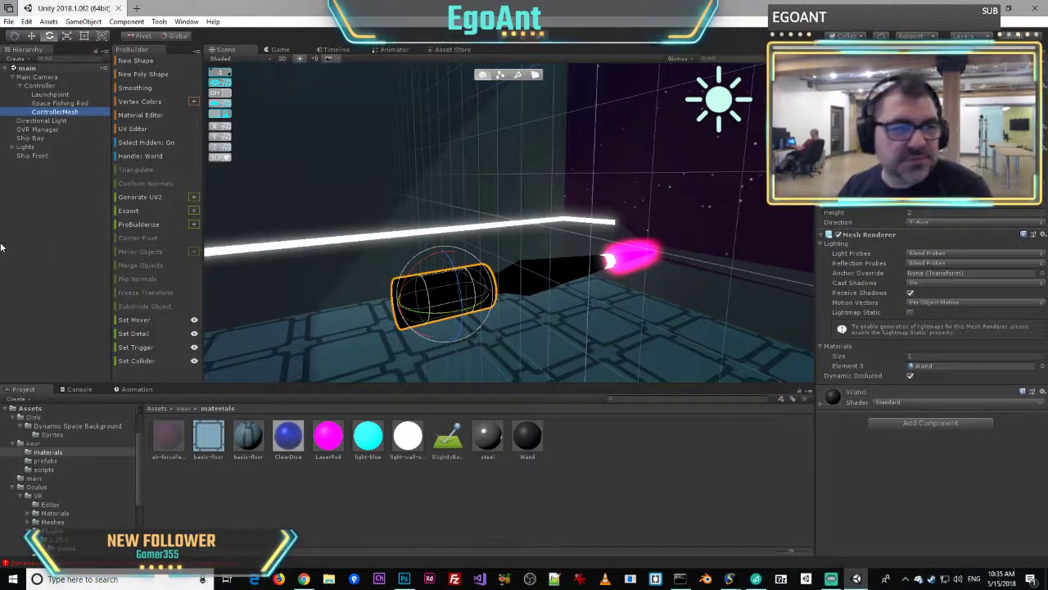
key(Delete)
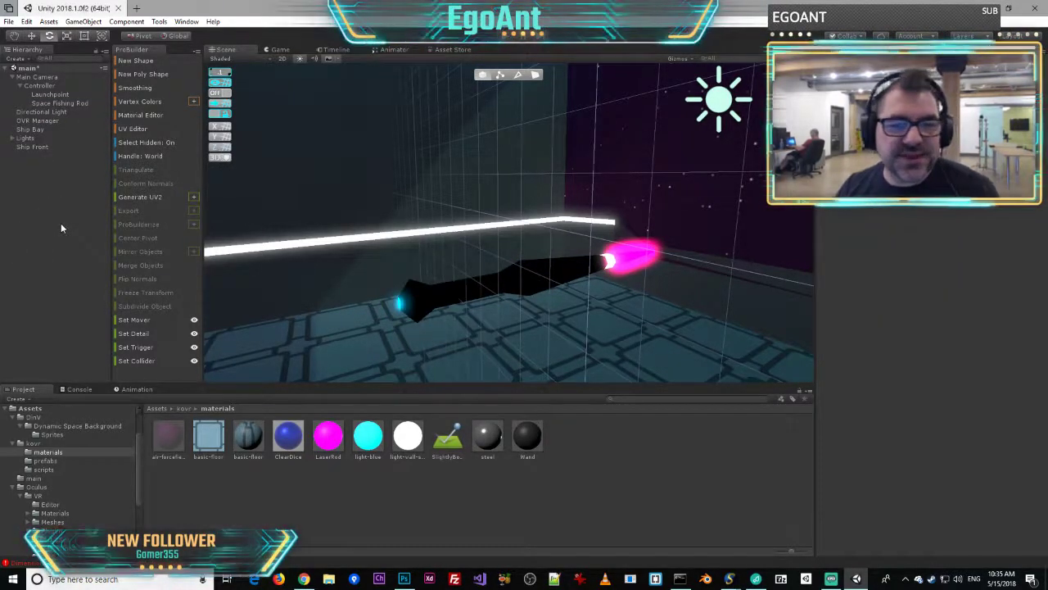
right_drag(663, 256, 848, 250)
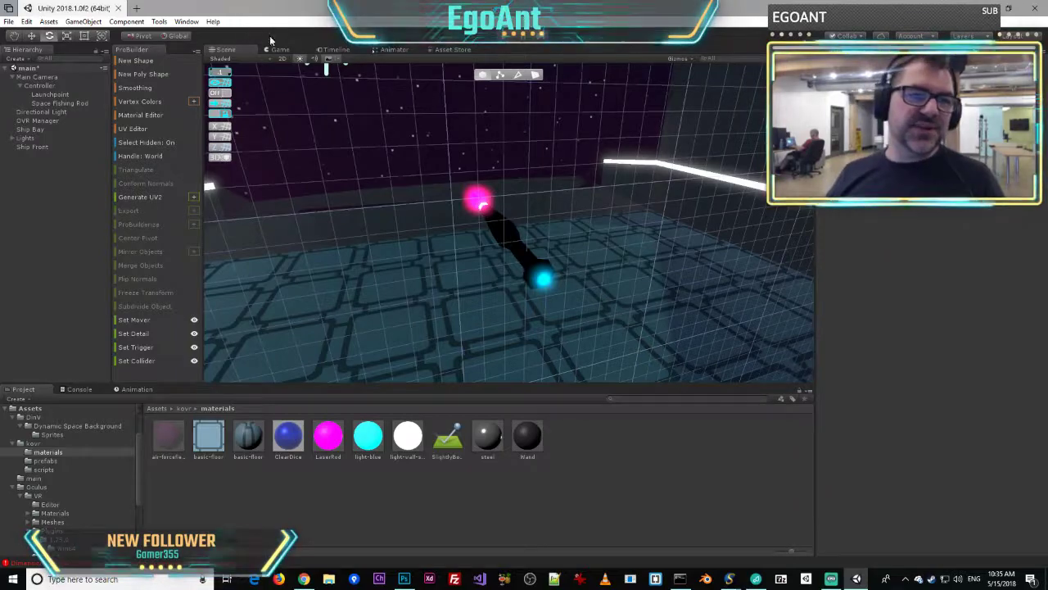
- Play-test the scene from the game camera and repeatedly throw dice from the controller into the ship bay
click(293, 50)
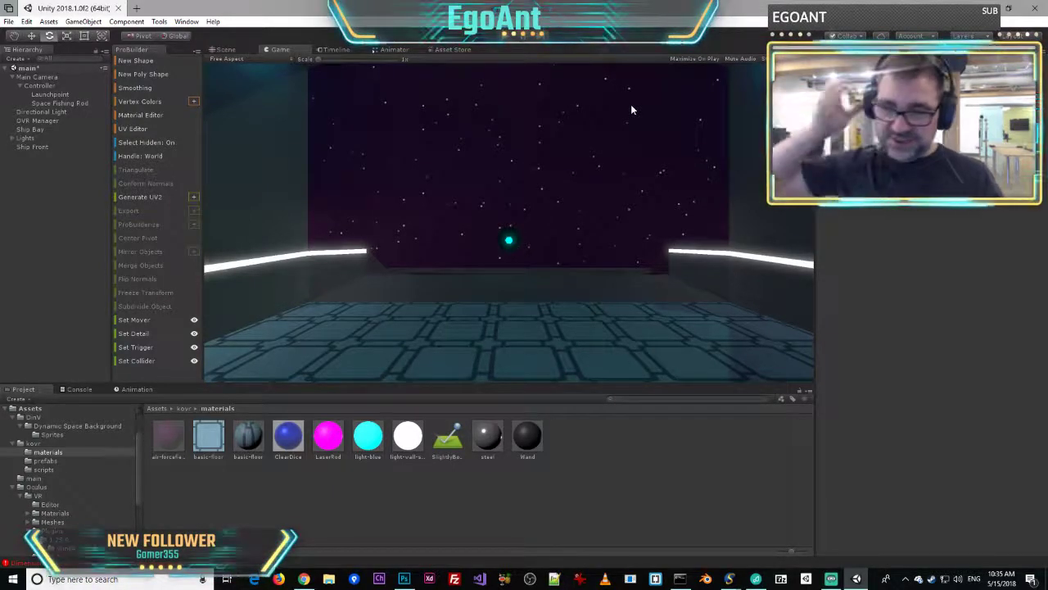
key(ctrl+p)
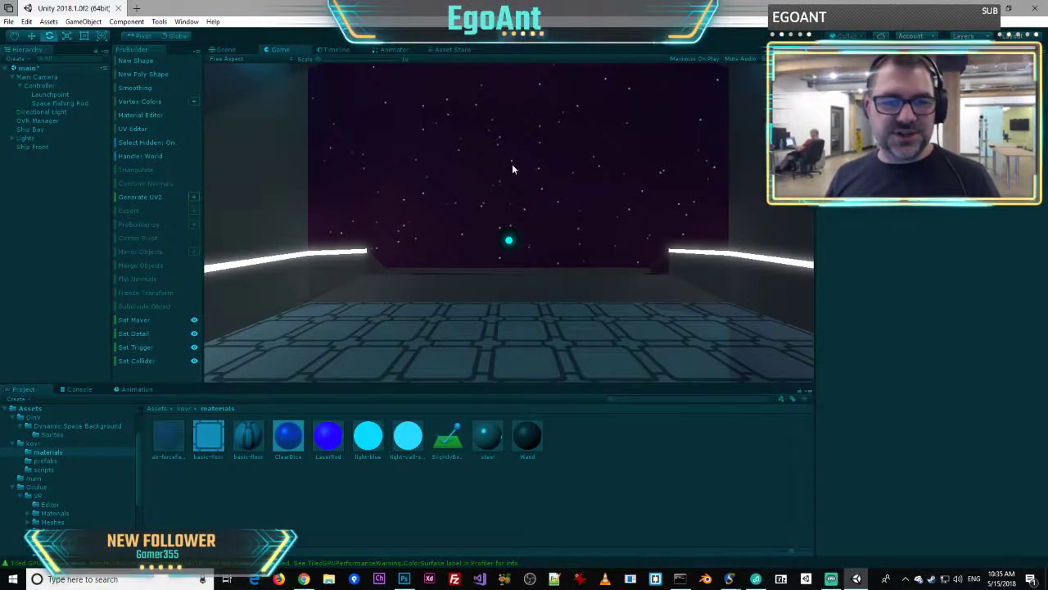
click(527, 164)
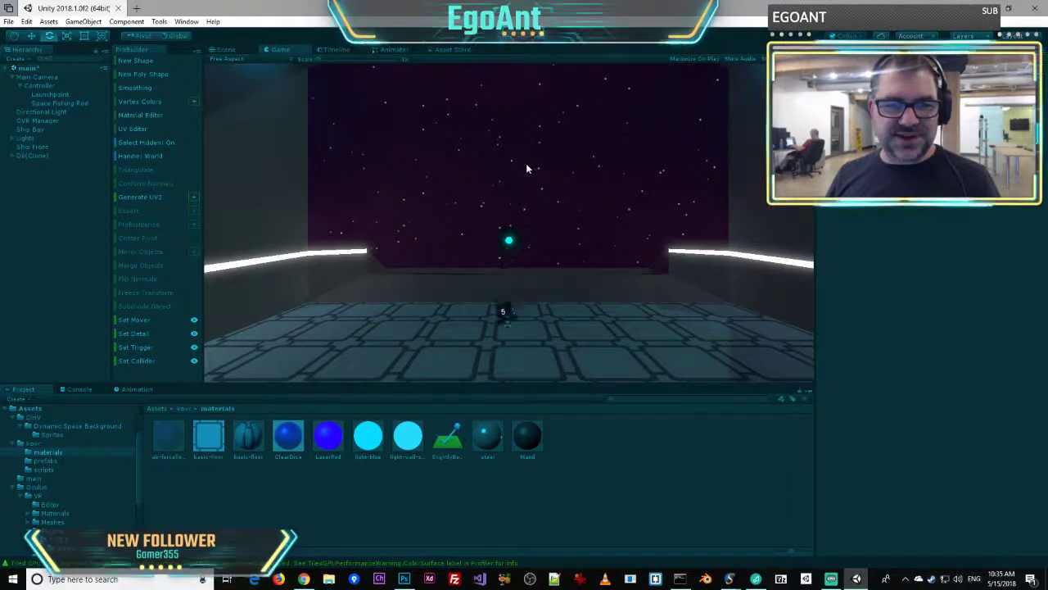
click(524, 163)
click(522, 163)
click(520, 164)
click(519, 164)
click(517, 163)
click(515, 162)
click(515, 161)
click(547, 202)
click(545, 198)
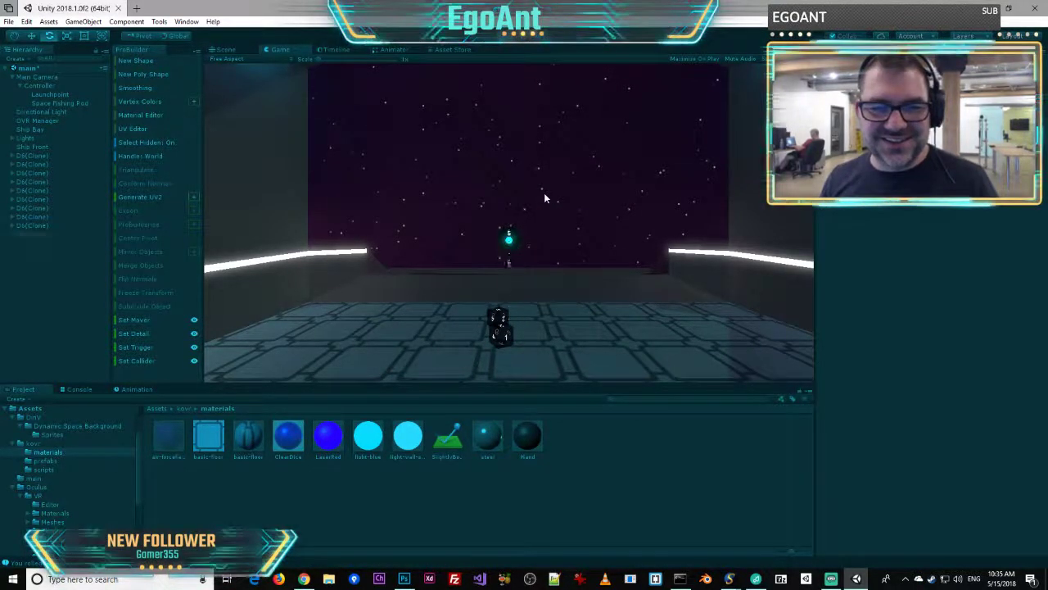
click(545, 198)
click(544, 197)
click(544, 198)
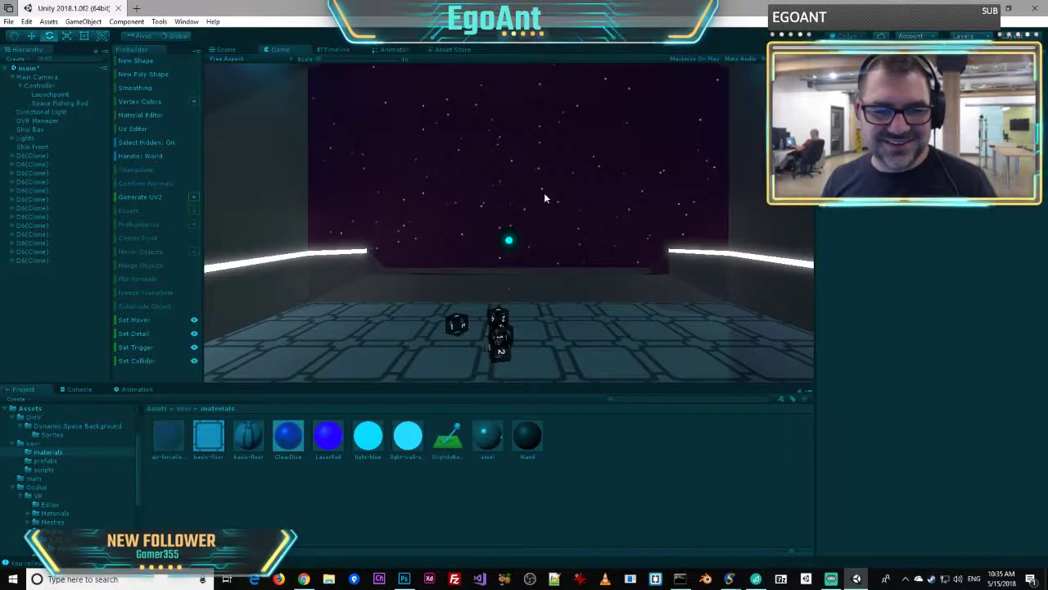
click(545, 198)
click(544, 197)
click(545, 198)
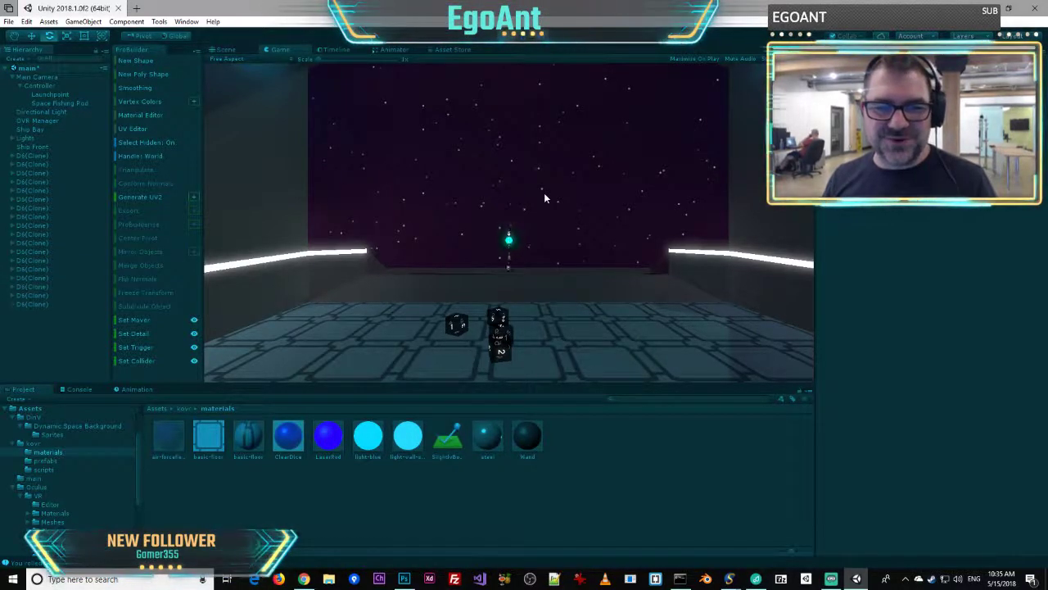
click(544, 198)
click(544, 198)
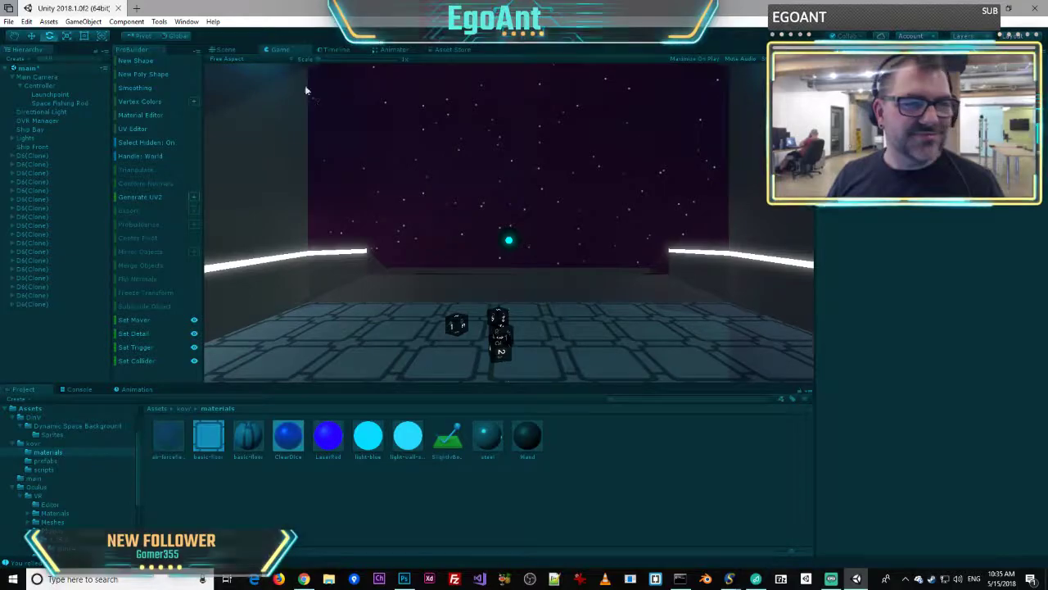
- Examine the thrown dice and the fishing rod in the Scene view from high up at the back of the ship bay
click(232, 50)
right_drag(417, 192, 736, 91)
right_drag(401, 116, 178, 221)
- Exit play mode, save the main scene and return to the Scene view
key(ctrl+s)
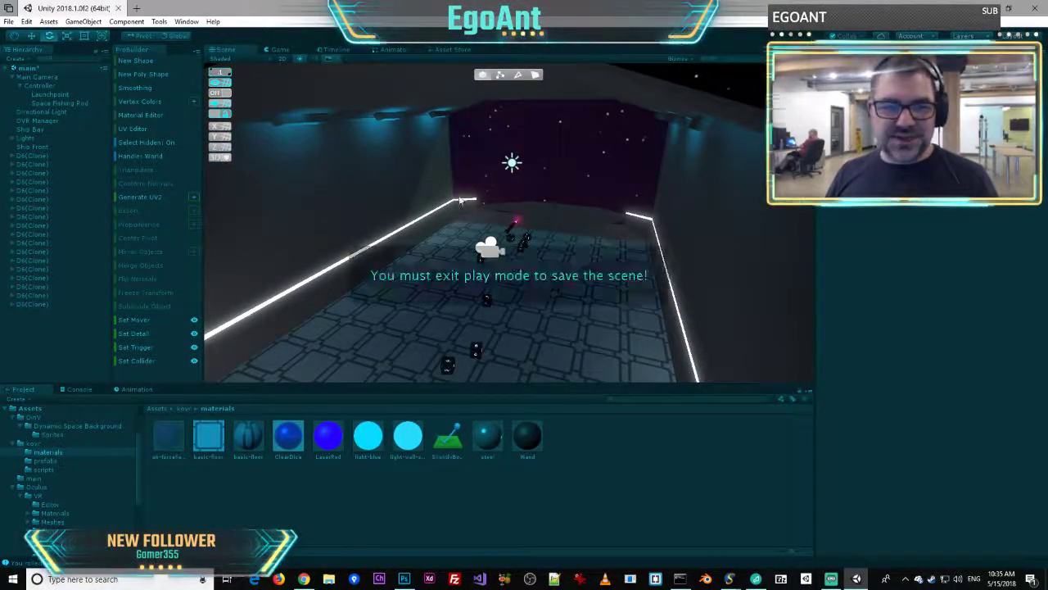
key(ctrl+p)
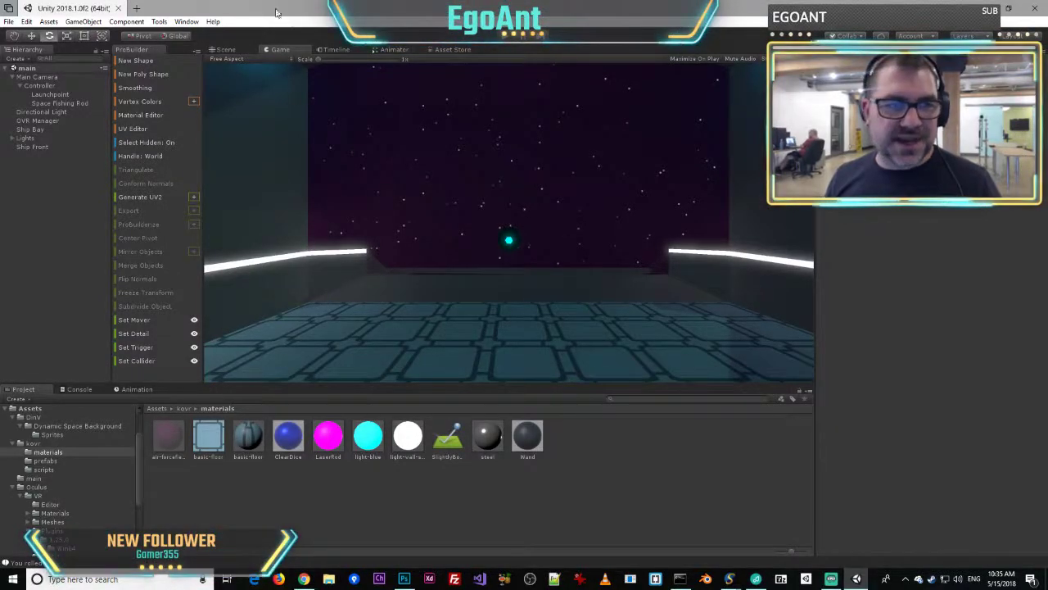
click(228, 49)
right_drag(393, 246, 737, 230)
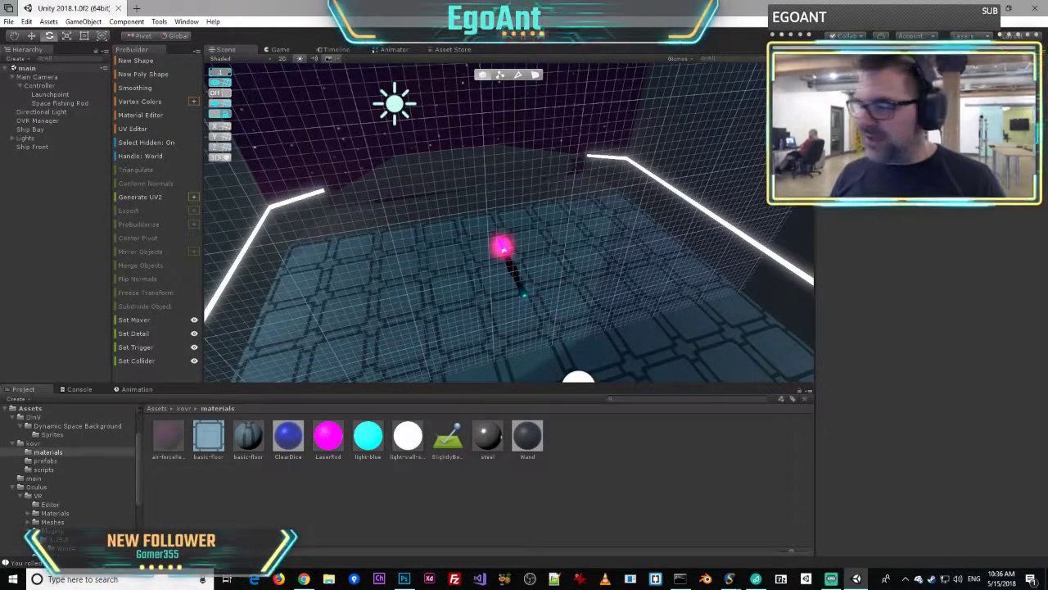
right_drag(542, 162, 491, 191)
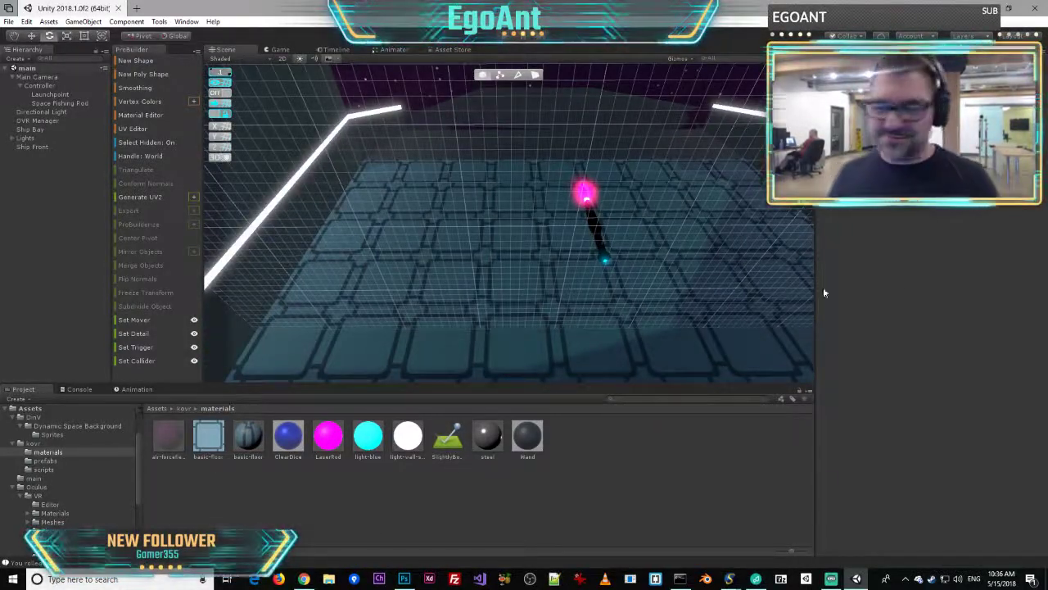